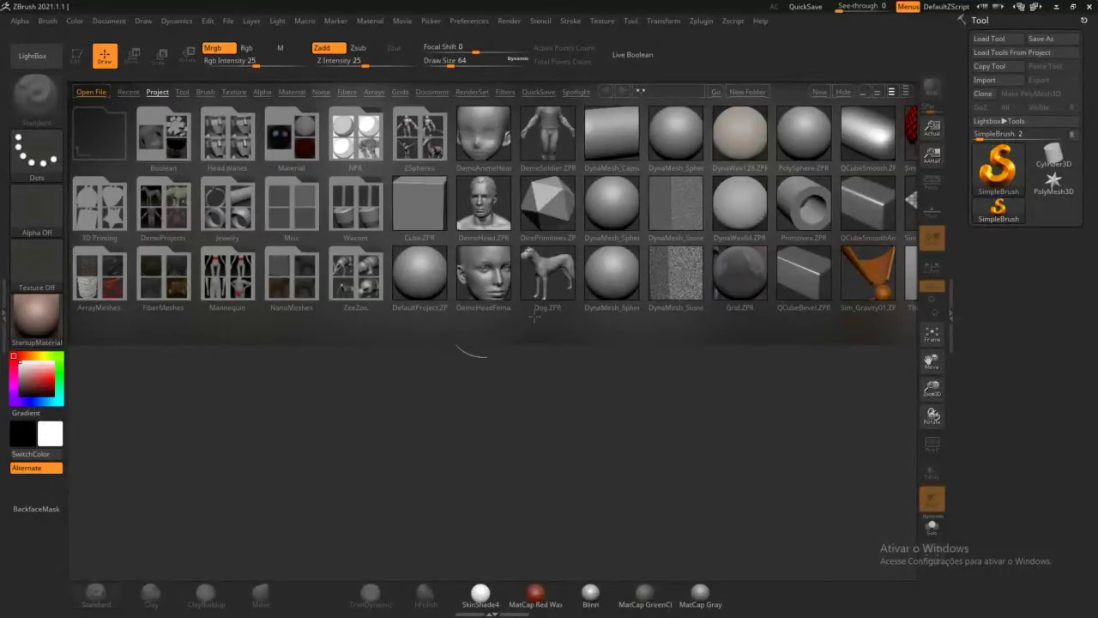
Step: Toggle LightBox, check the recent files list, then return to the Project files
left_click(34, 56)
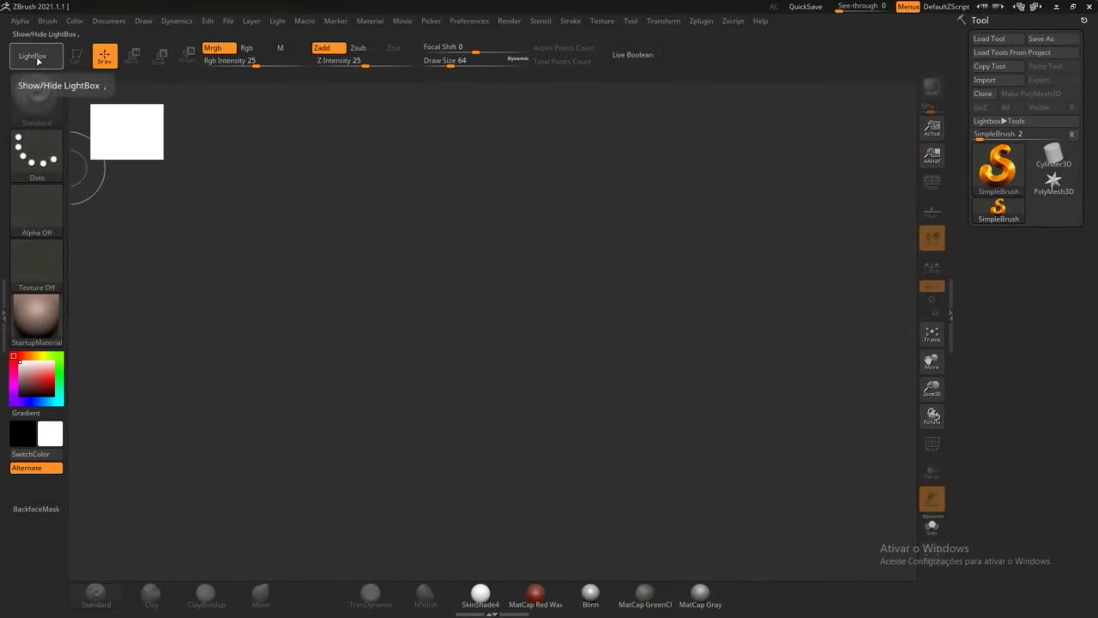
left_click(38, 58)
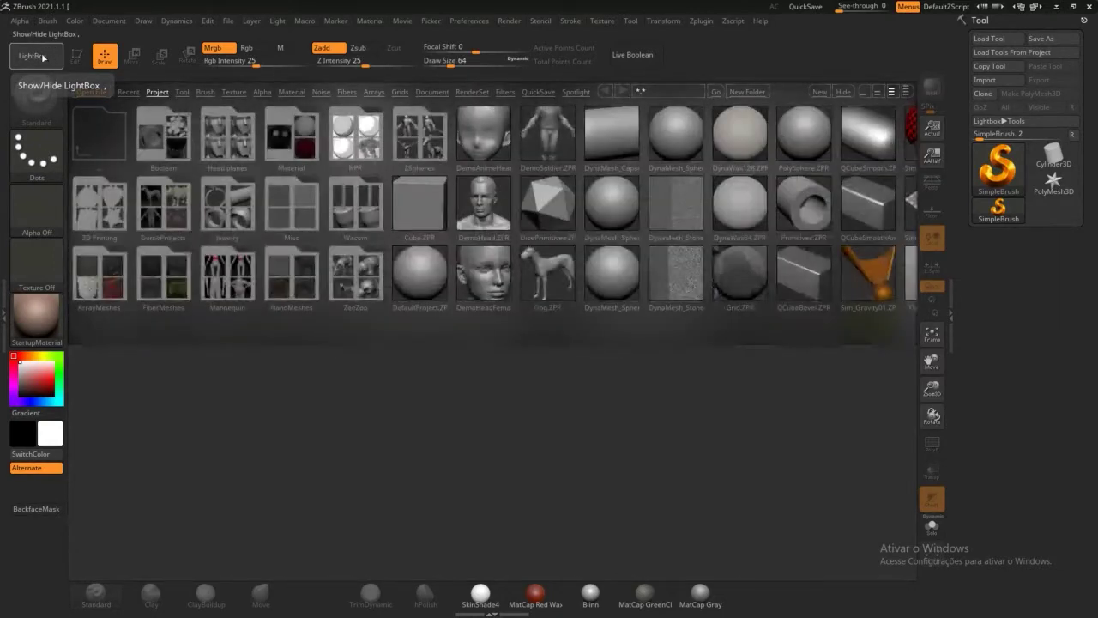
left_click(37, 61)
left_click(35, 61)
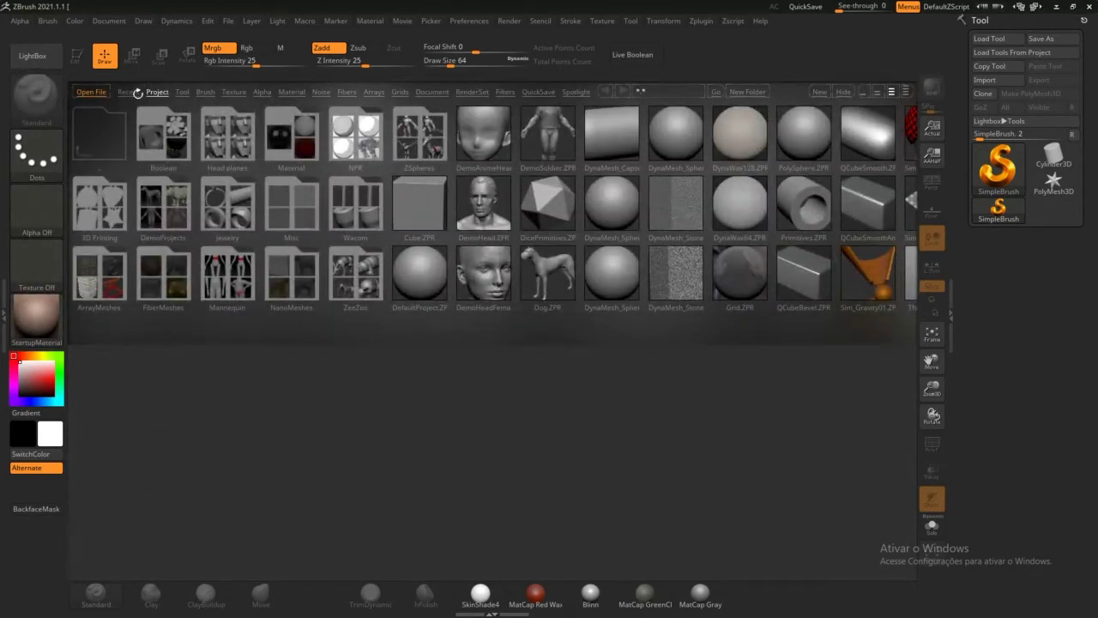
left_click(129, 93)
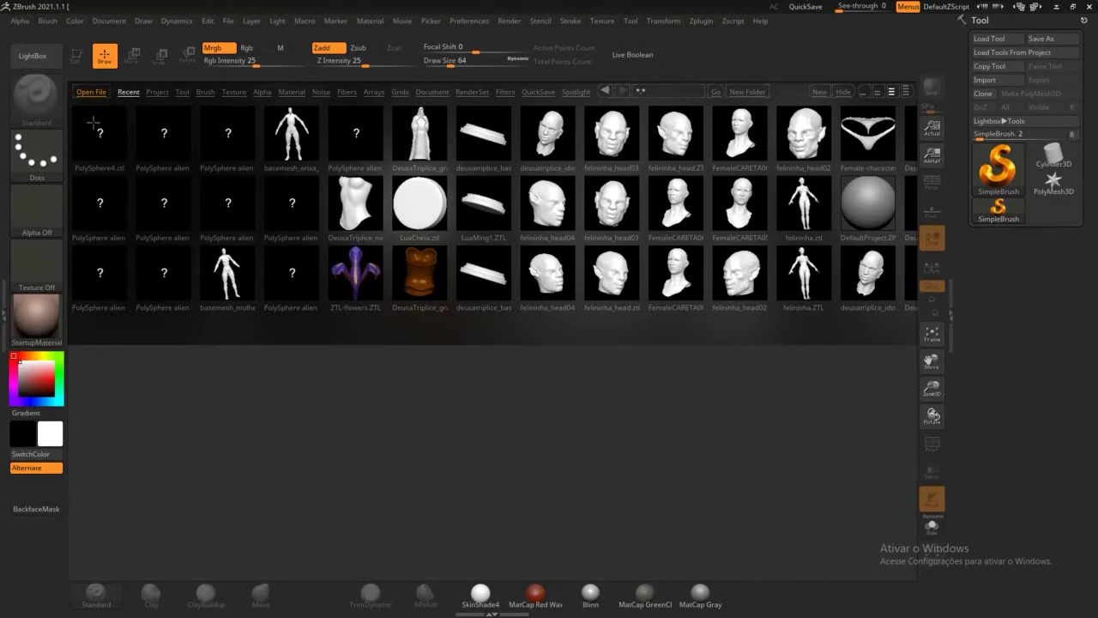
left_click(157, 92)
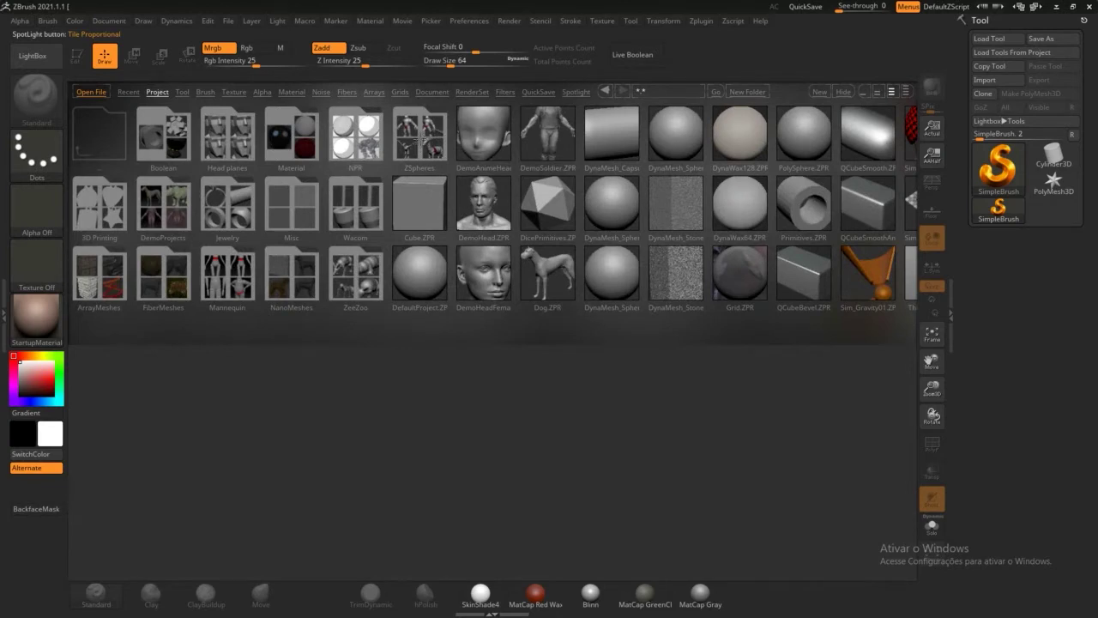
Step: Browse into the ZSpheres folder, go back, and load DefaultProject.ZPR
left_click(422, 141)
left_click(431, 142)
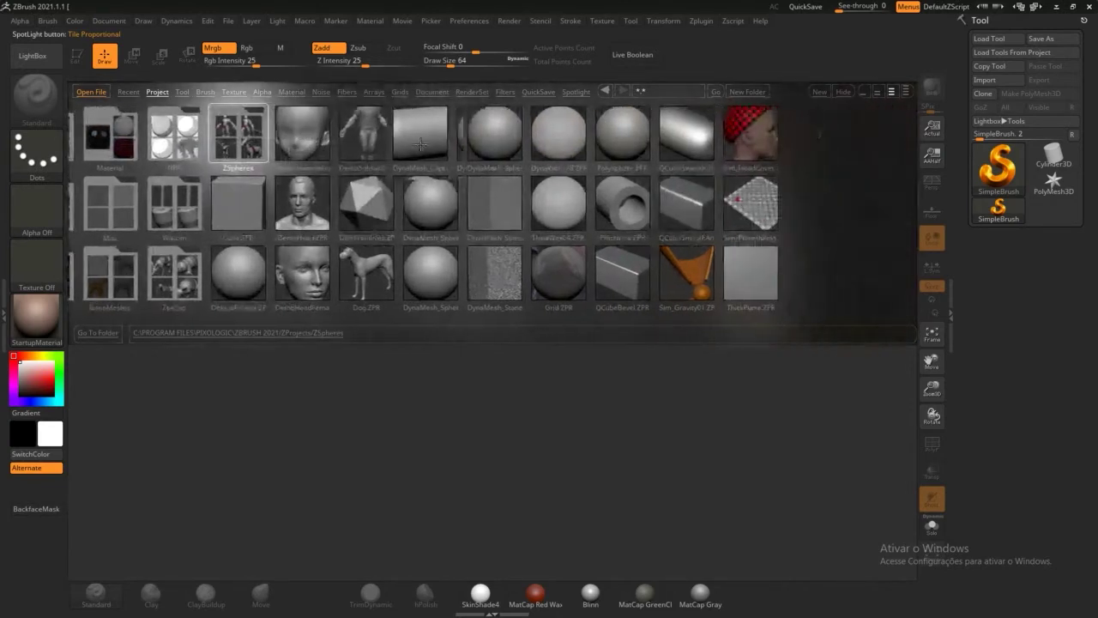
left_click(155, 134)
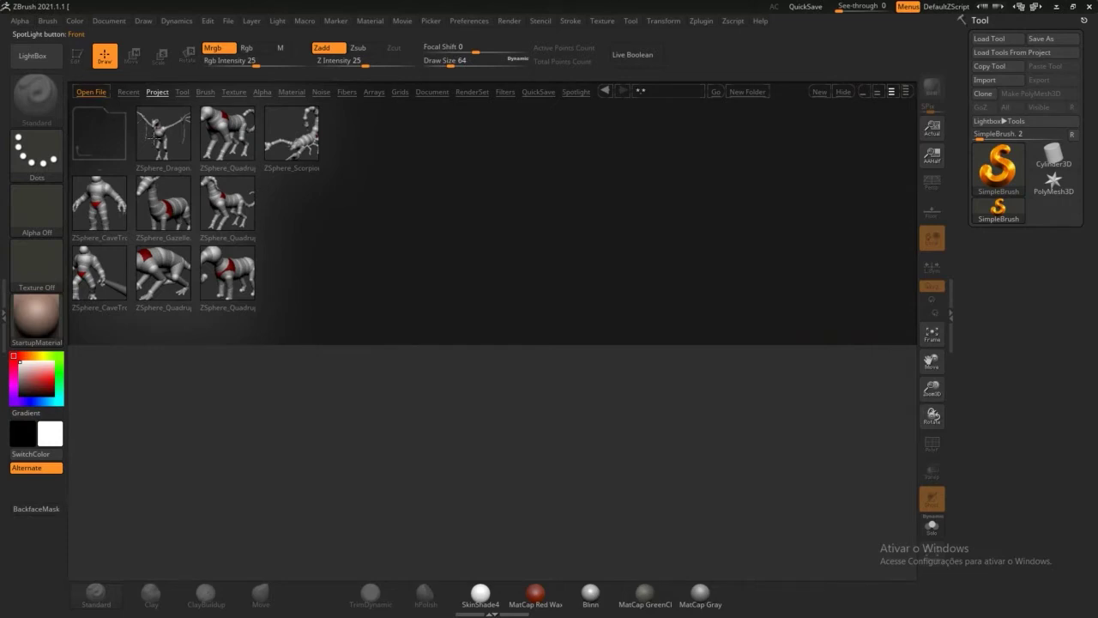
left_click(79, 96)
double_click(97, 145)
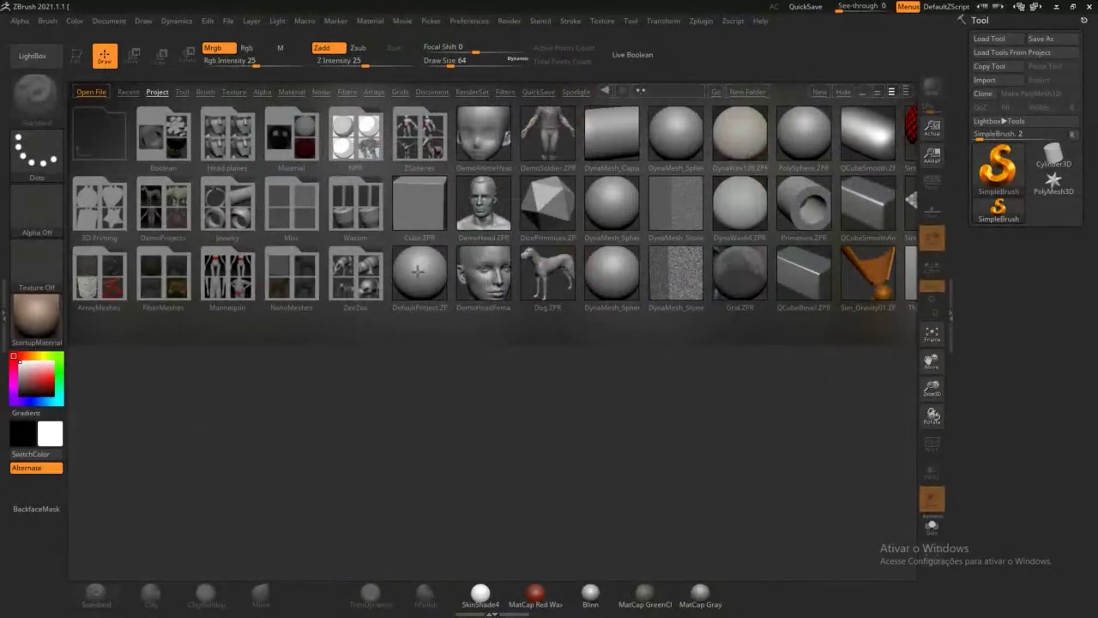
left_click(417, 272)
double_click(416, 292)
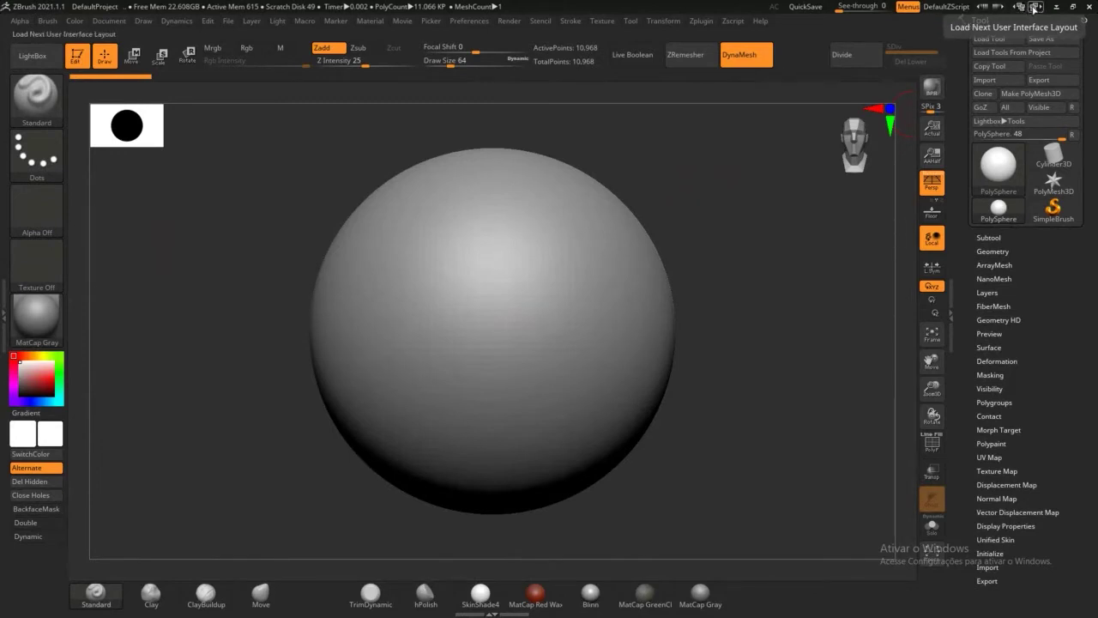
Step: Cycle repeatedly through ZBrush's available interface layouts
left_click(1034, 8)
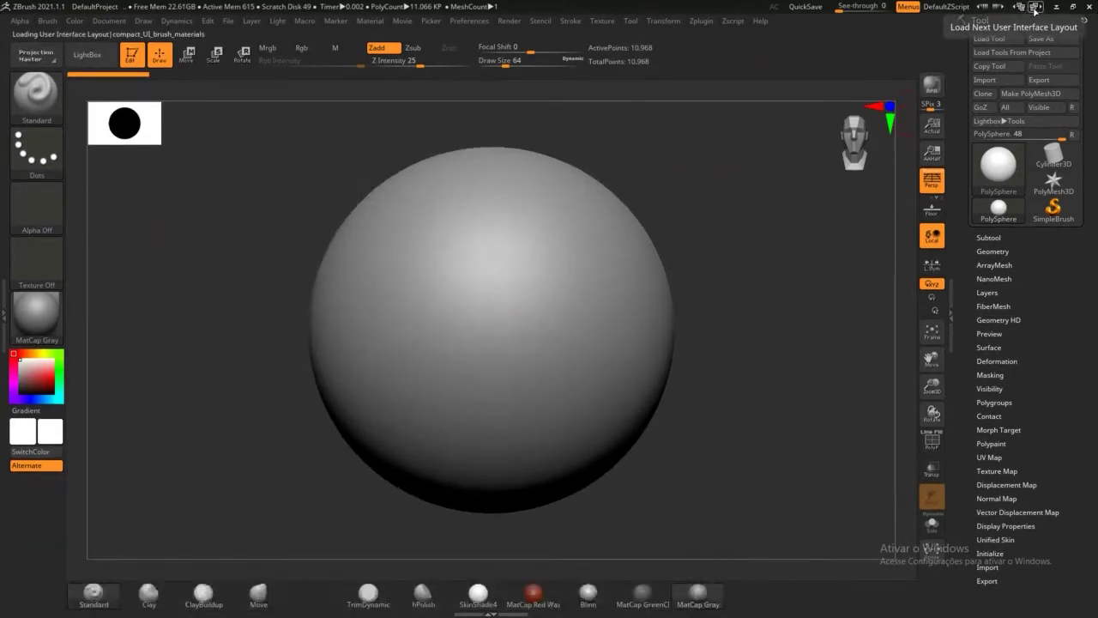
left_click(1034, 8)
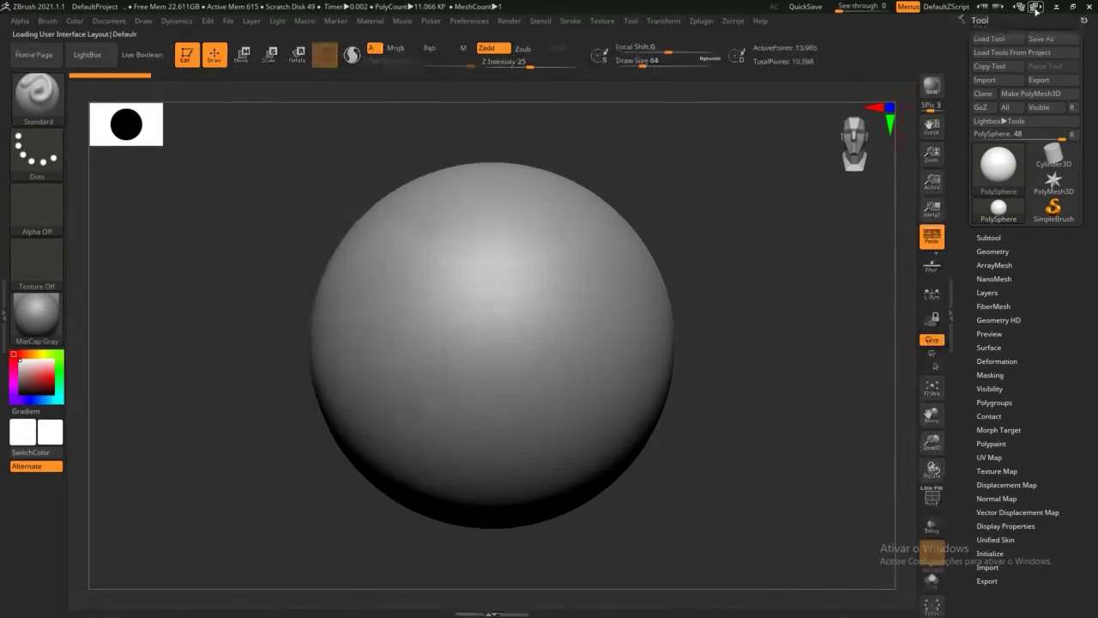
left_click(1034, 8)
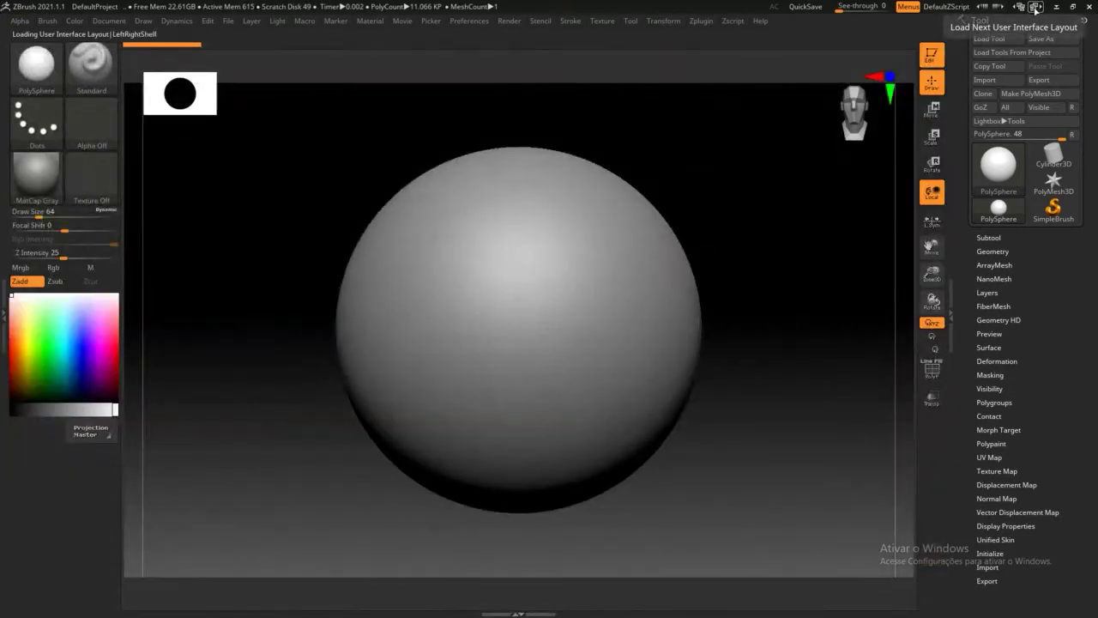
left_click(1034, 9)
left_click(1034, 9)
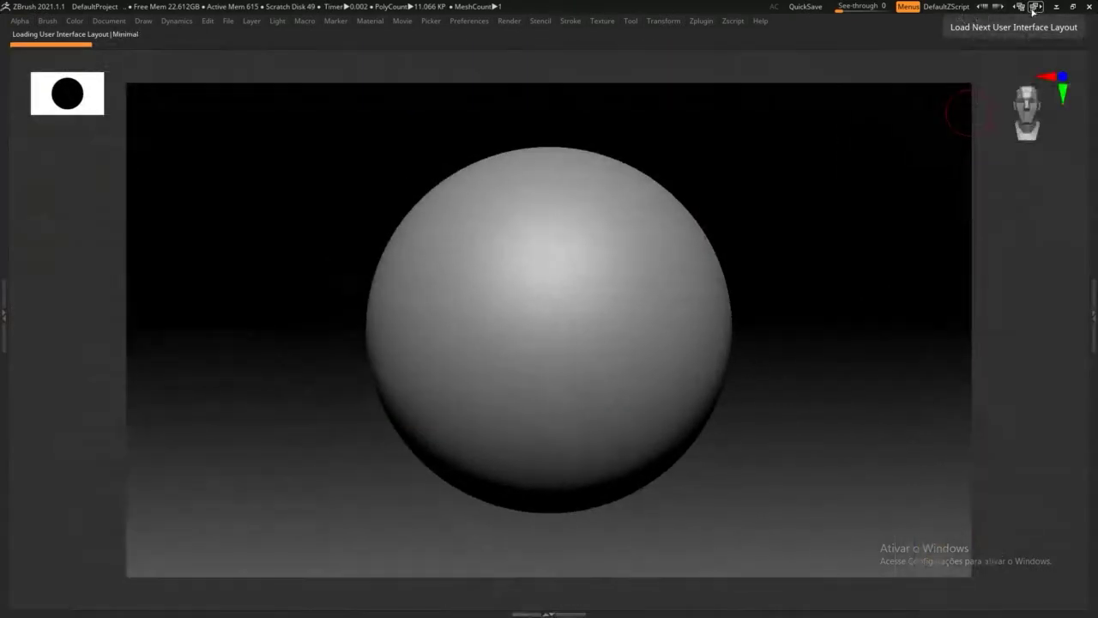
left_click(1035, 9)
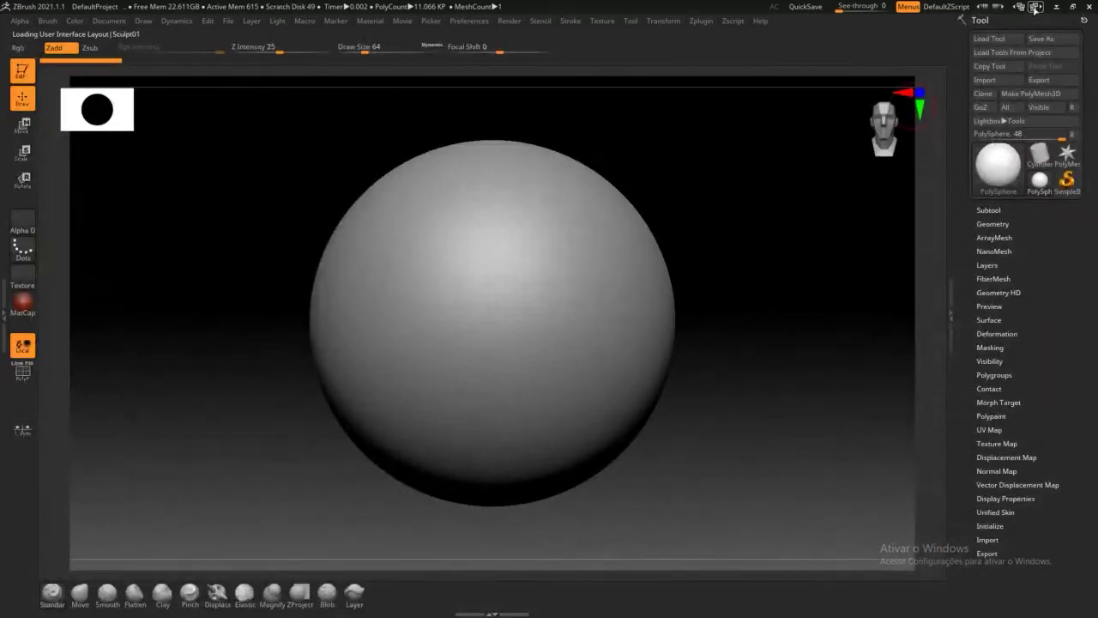
left_click(1035, 9)
left_click(1035, 9)
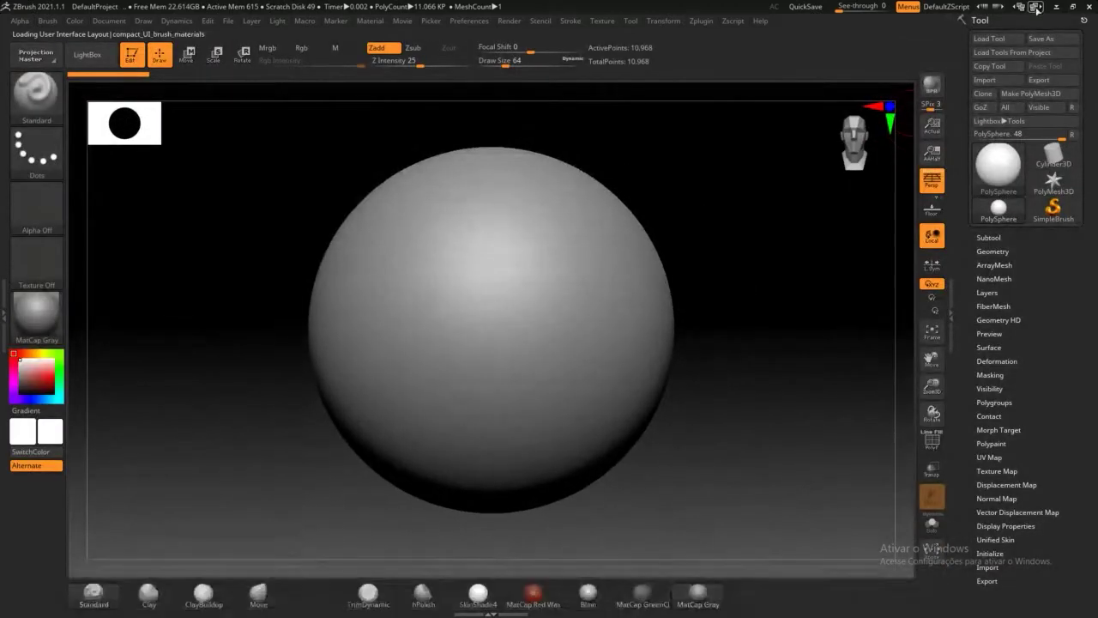
left_click(1036, 8)
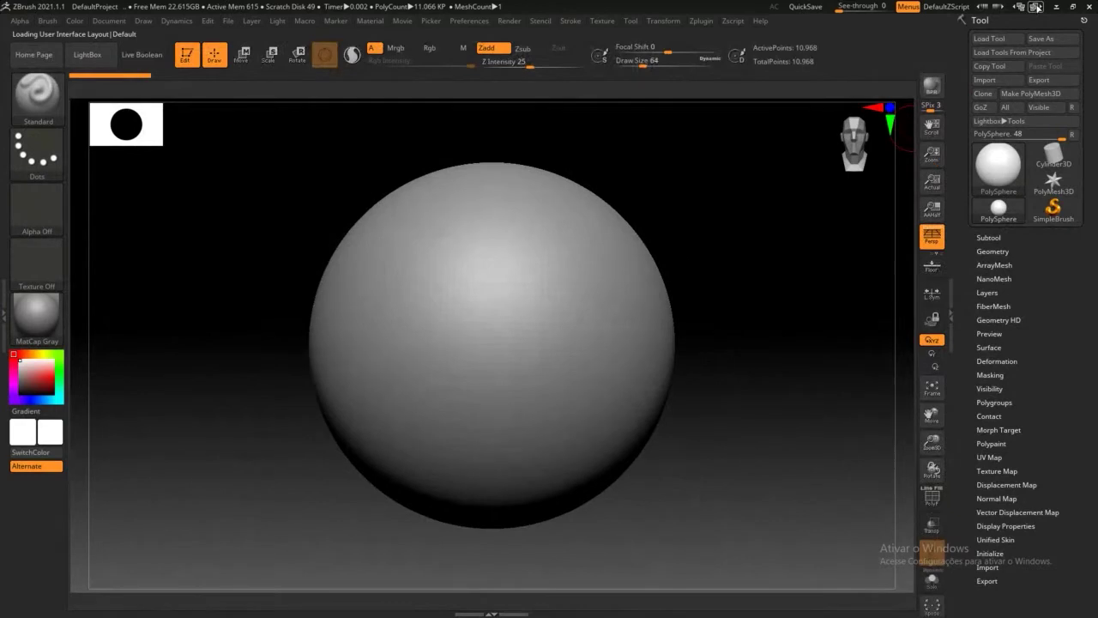
left_click(1036, 8)
left_click(1036, 8)
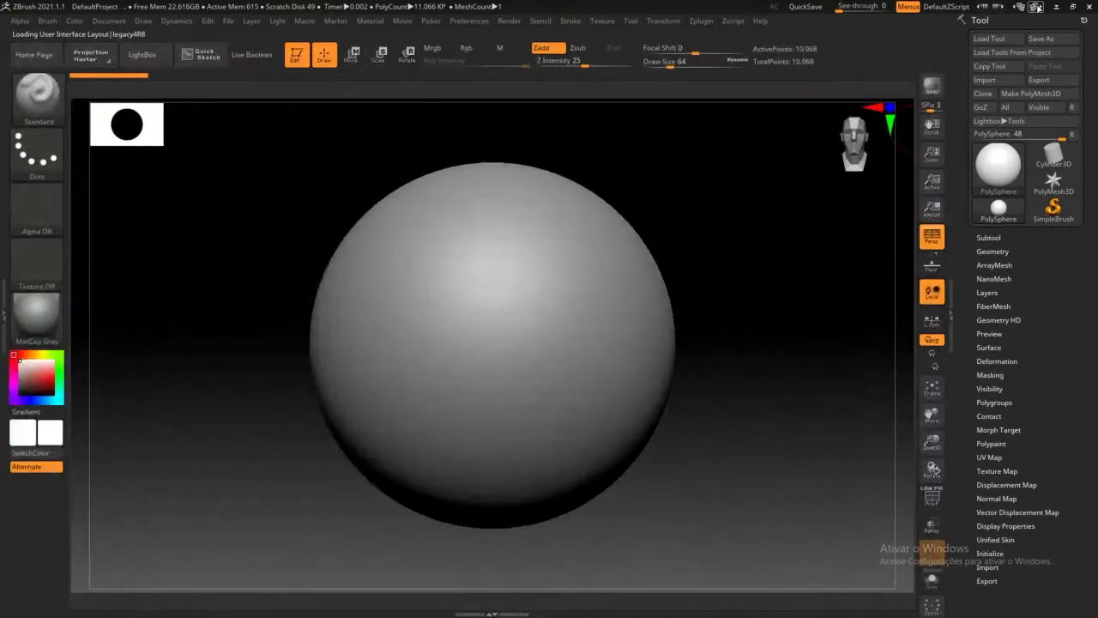
Step: Go from the Minimal layout back to legacy4R8, then quit ZBrush without saving
left_click(1036, 8)
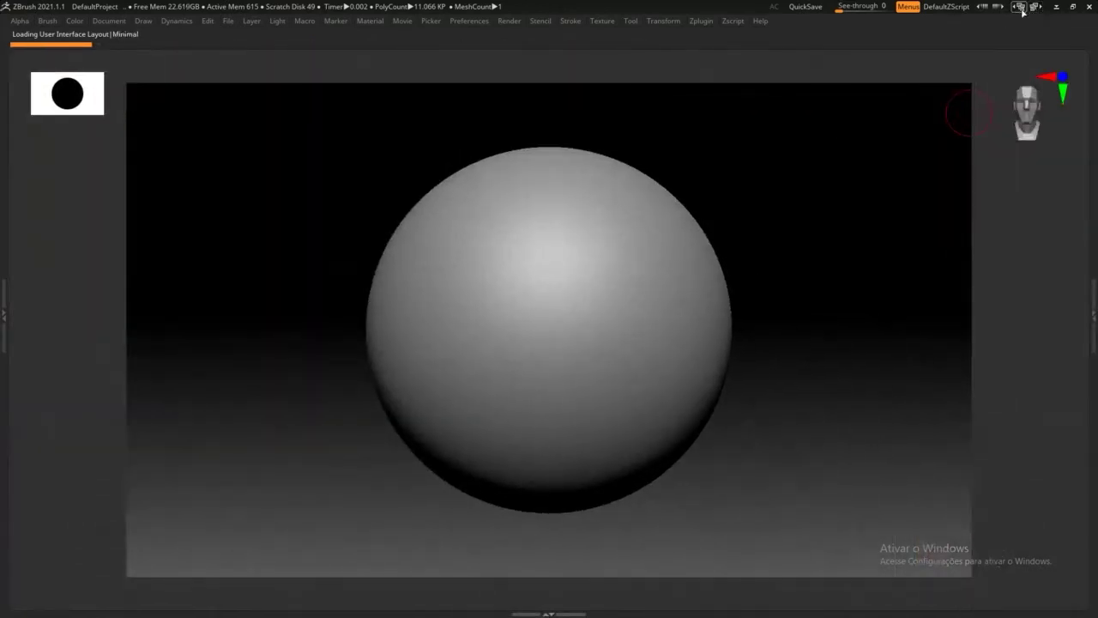
left_click(1019, 6)
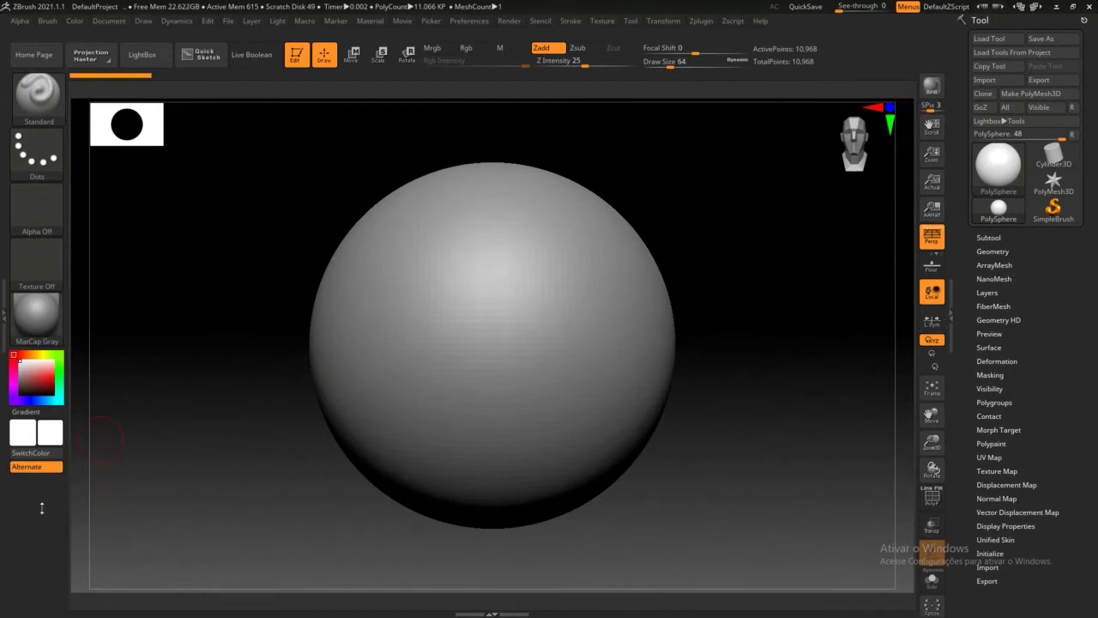
left_click(1088, 9)
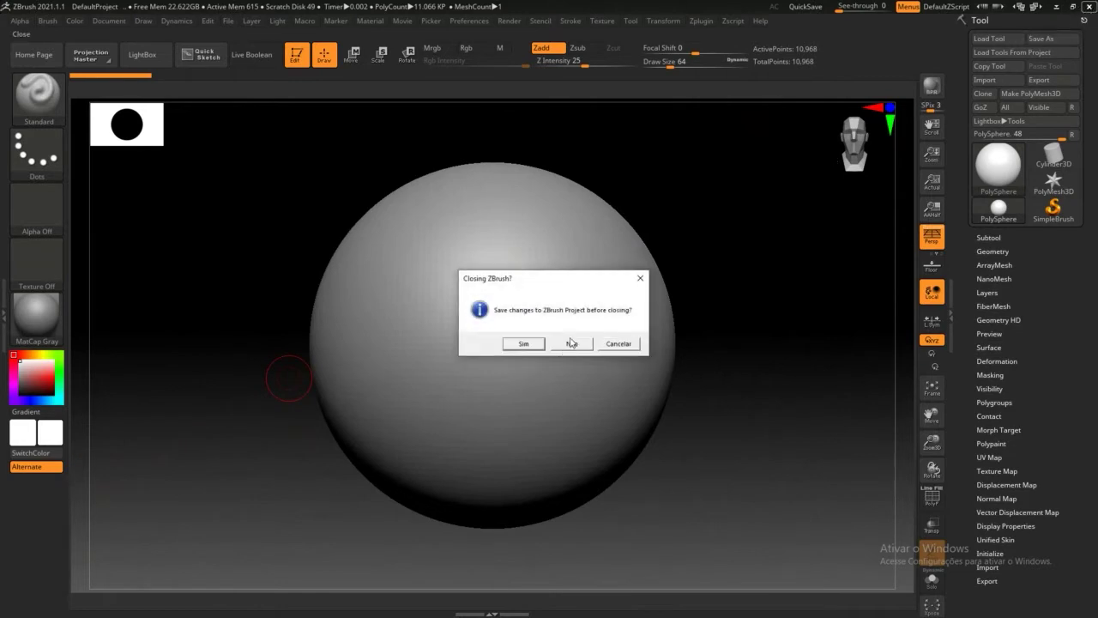
left_click(571, 343)
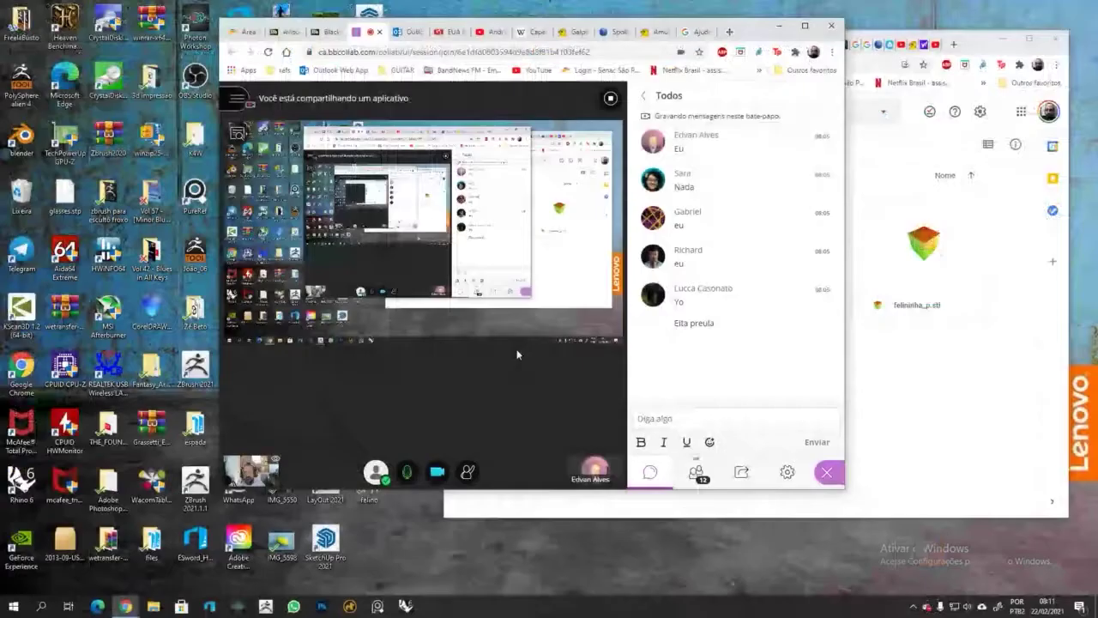
Step: Relaunch ZBrush from the taskbar and bring its window to the front
left_click(266, 606)
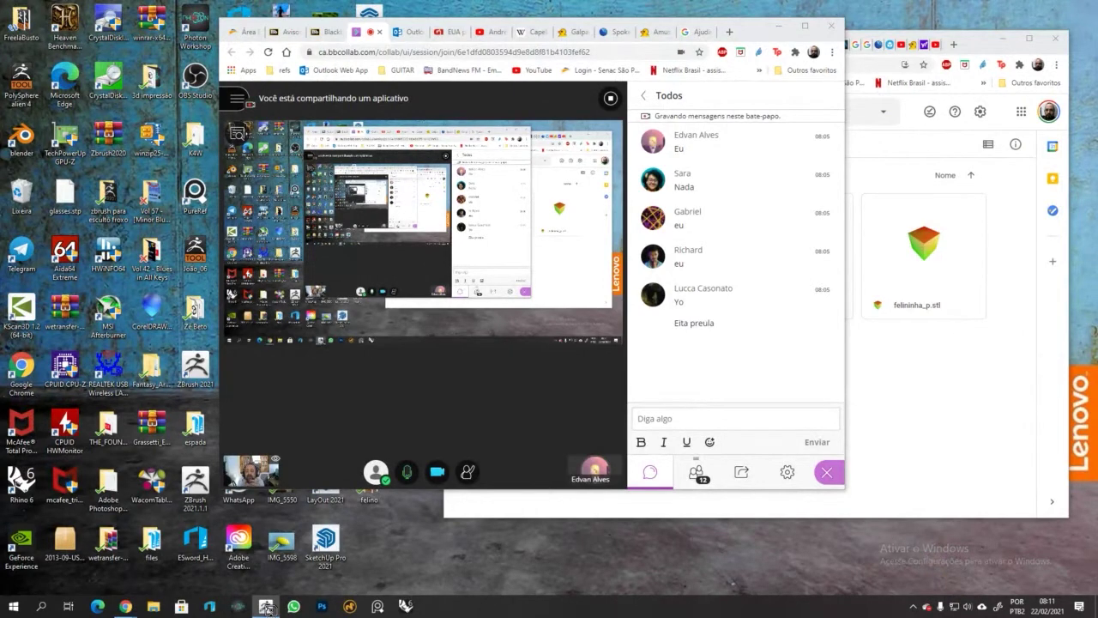
left_click(266, 607)
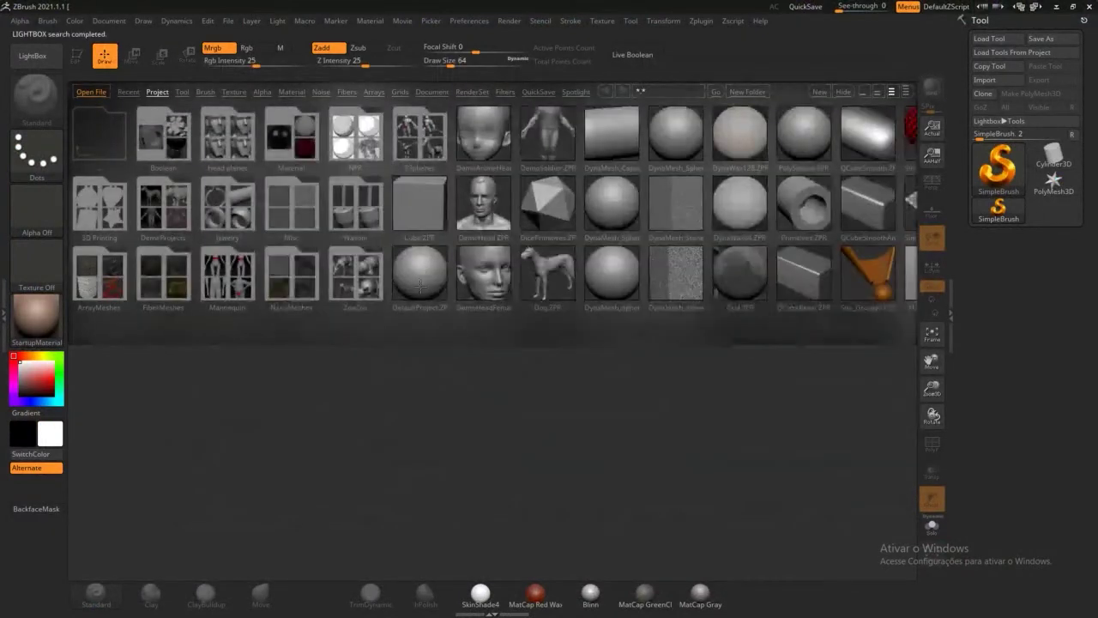
Step: Load the DefaultProject PolySphere and turn DynaMesh off
double_click(419, 275)
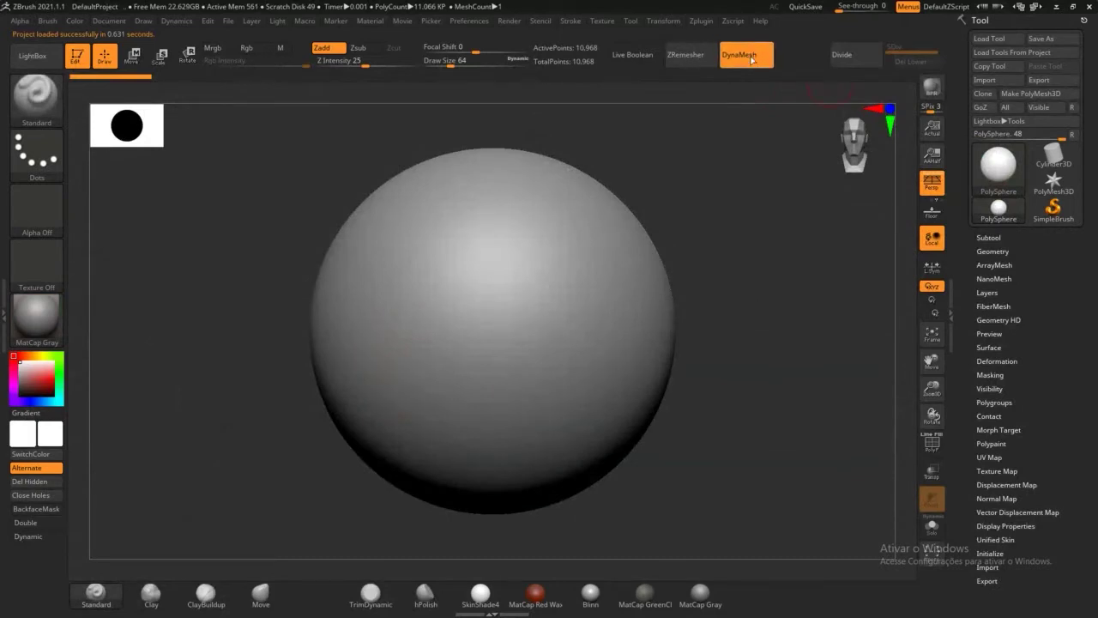
left_click(755, 60)
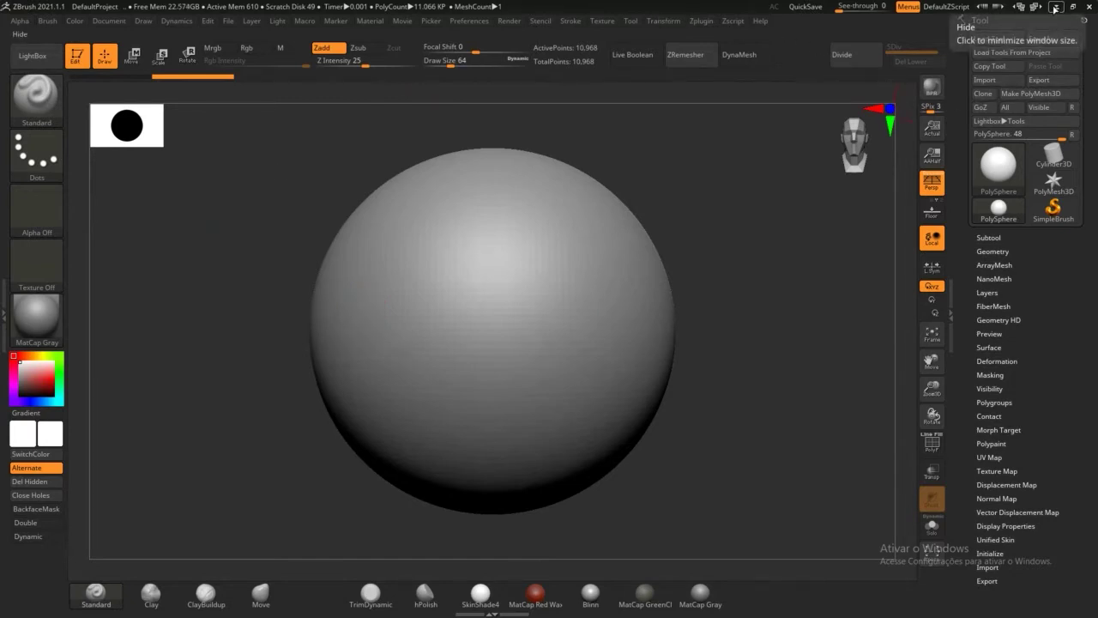
left_click(1055, 7)
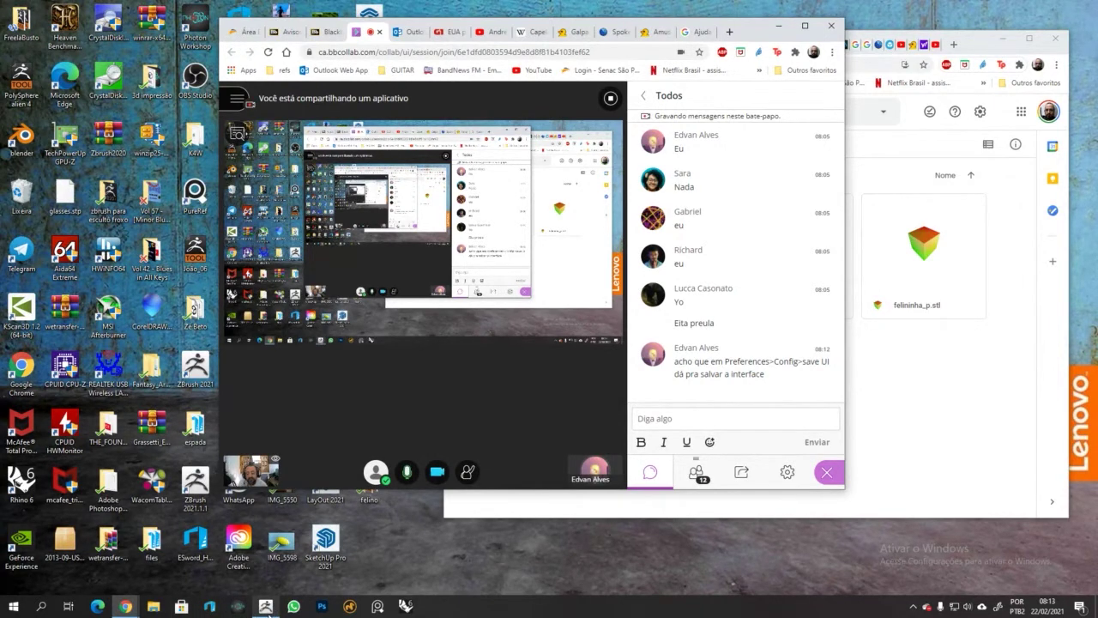
mouse_move(266, 606)
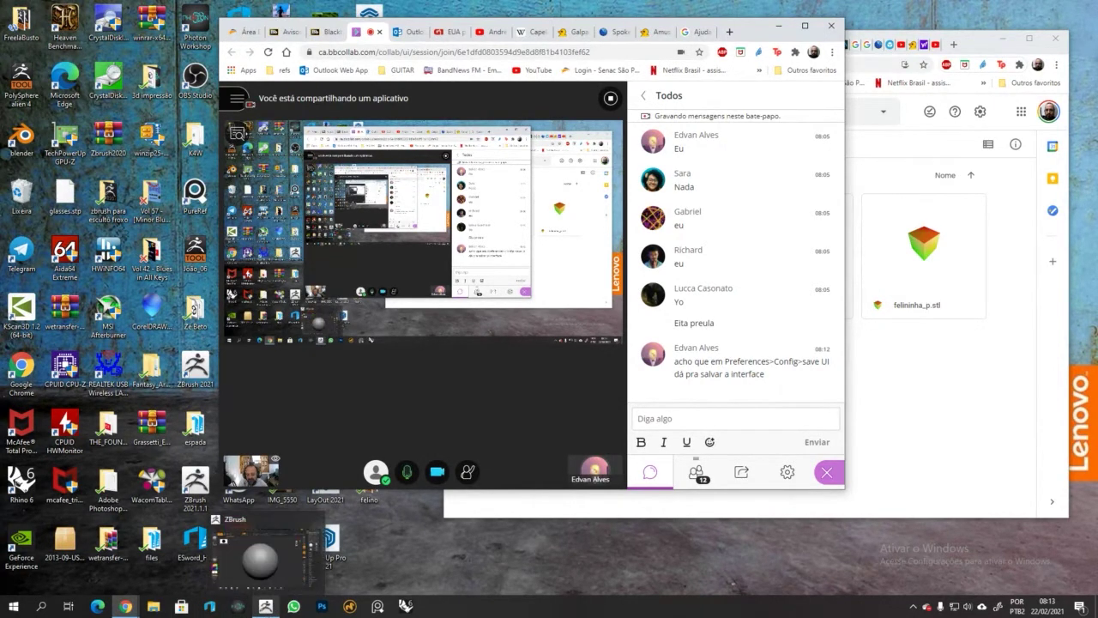
left_click(266, 606)
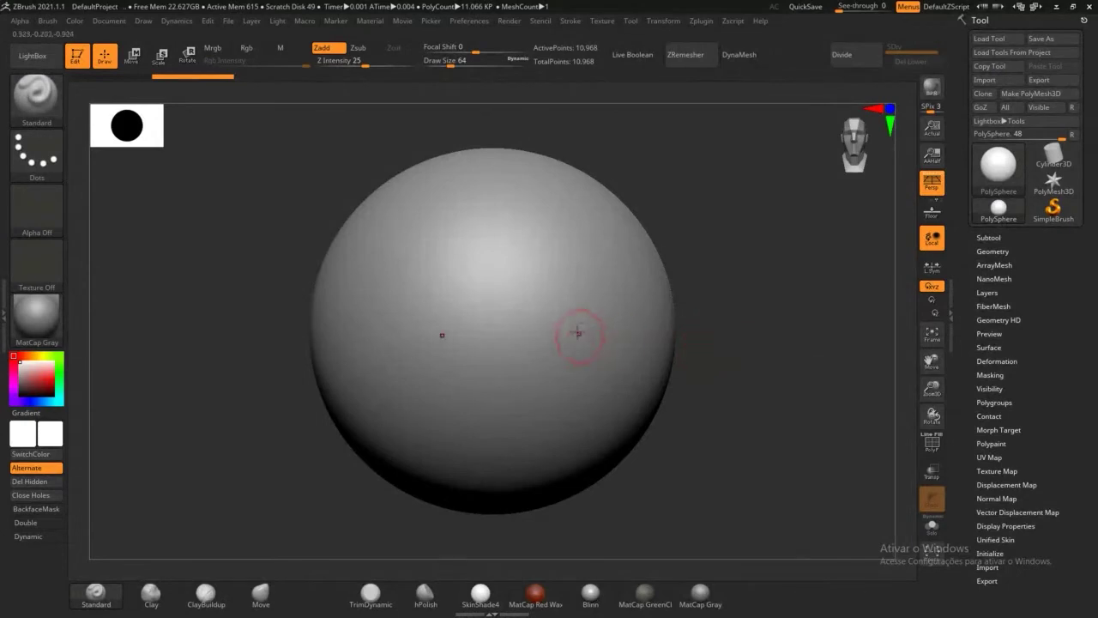
Step: Zoom out to see the whole sphere and raise Draw Size to 400
mouse_move(745, 366)
left_mouse_down("alt")
mouse_move(736, 347)
mouse_move(625, 301)
left_mouse_up("alt")
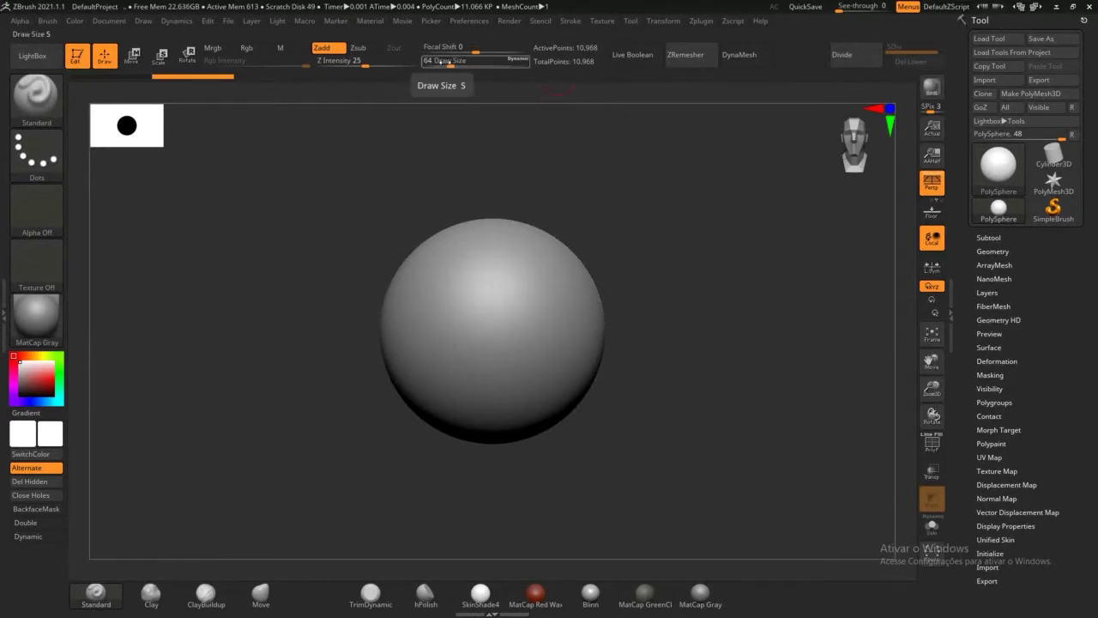
mouse_move(453, 66)
left_mouse_down()
mouse_move(482, 66)
mouse_move(456, 65)
left_mouse_up()
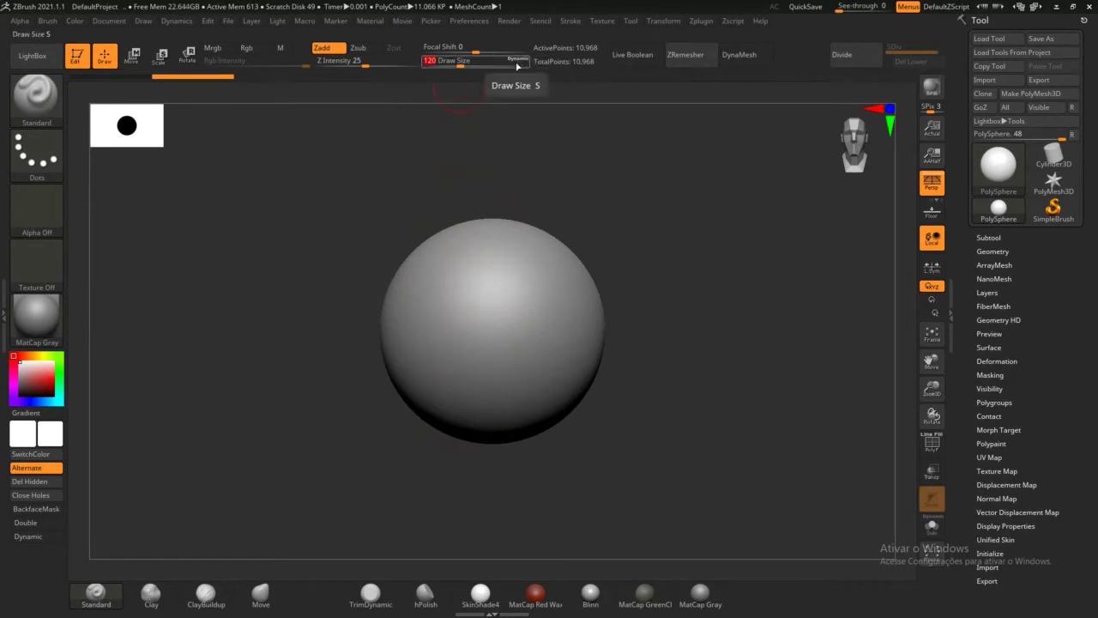
left_click_drag(466, 65, 475, 65)
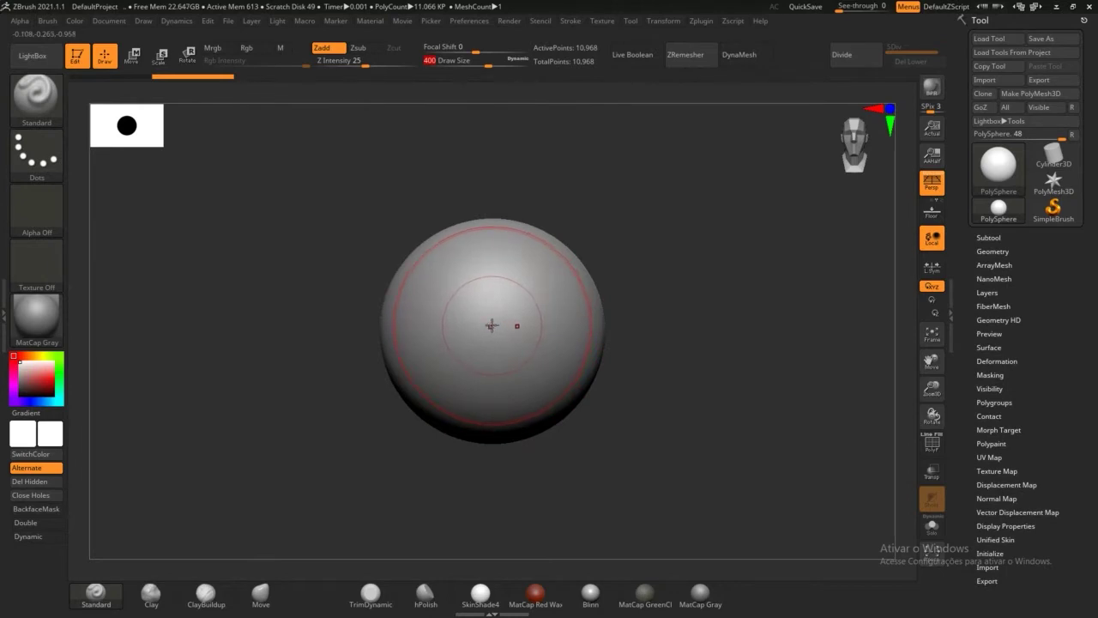
Step: Lower Draw Size to 140, then frame the whole sphere with F
mouse_move(669, 407)
left_mouse_down()
mouse_move(693, 429)
mouse_move(576, 246)
left_mouse_up()
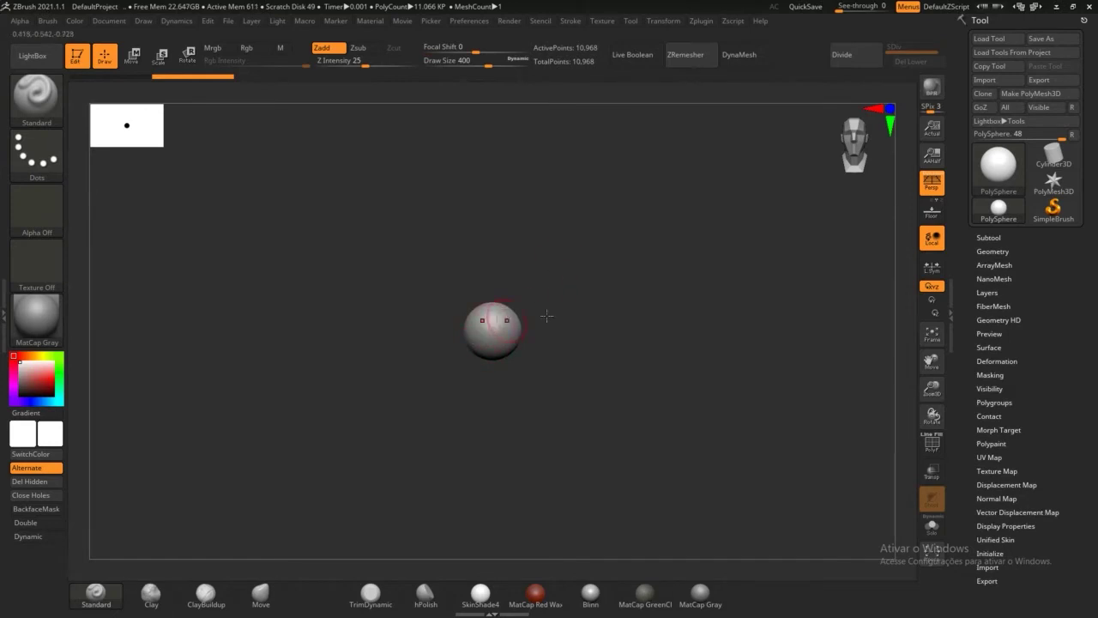
left_click_drag(625, 314, 738, 535, "alt")
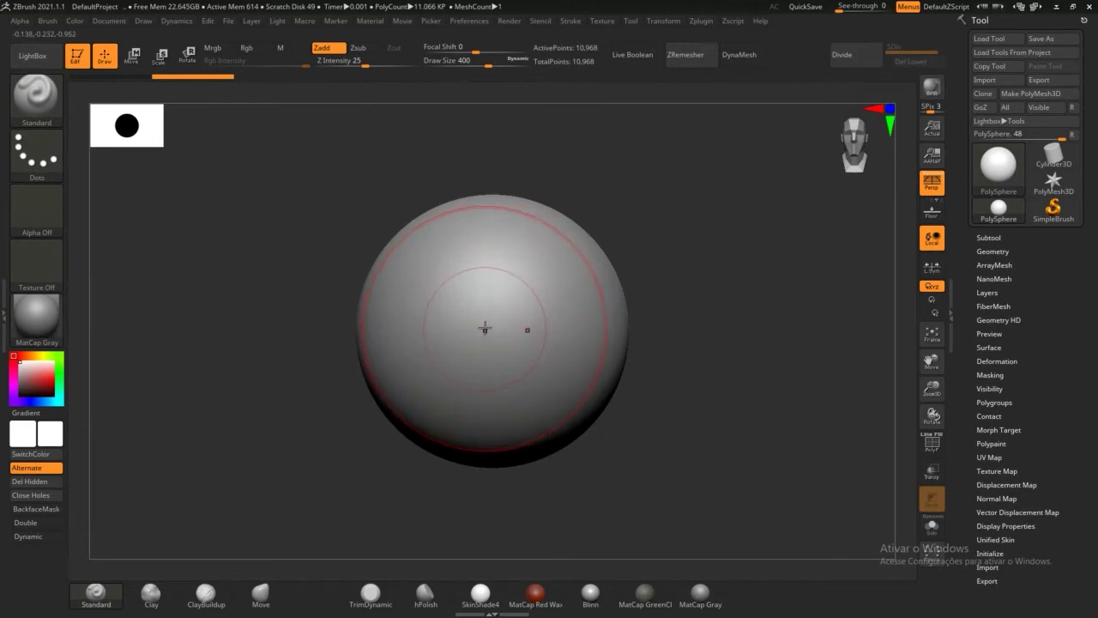
mouse_move(735, 403)
left_mouse_down("alt")
mouse_move(592, 213)
mouse_move(473, 170)
left_mouse_up("alt")
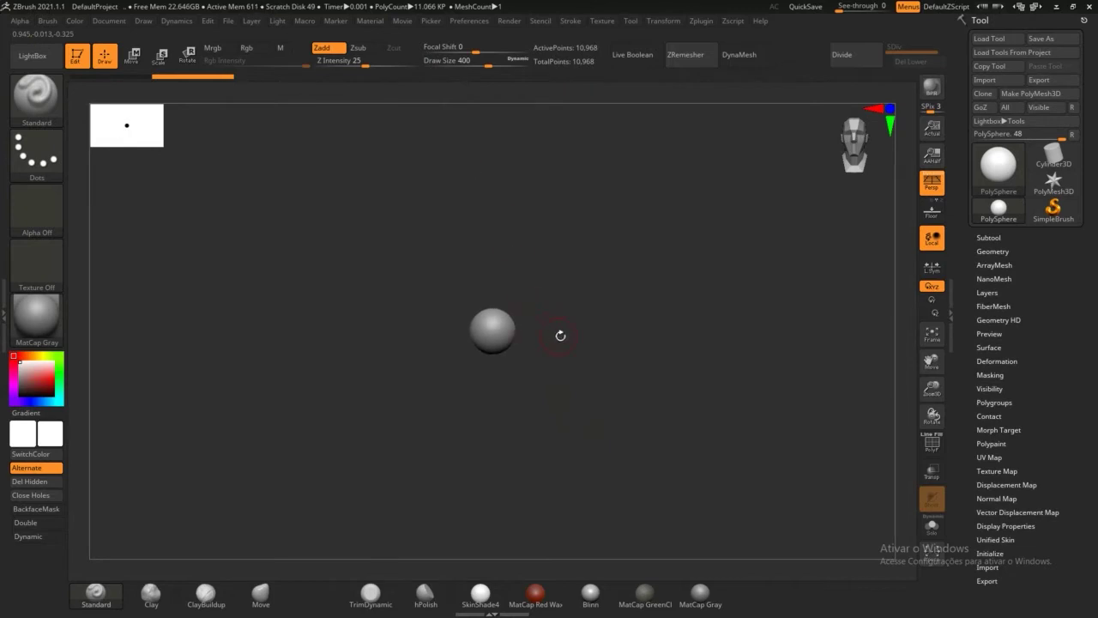
mouse_move(561, 334)
left_mouse_down("alt")
mouse_move(621, 412)
mouse_move(645, 407)
left_mouse_up("alt")
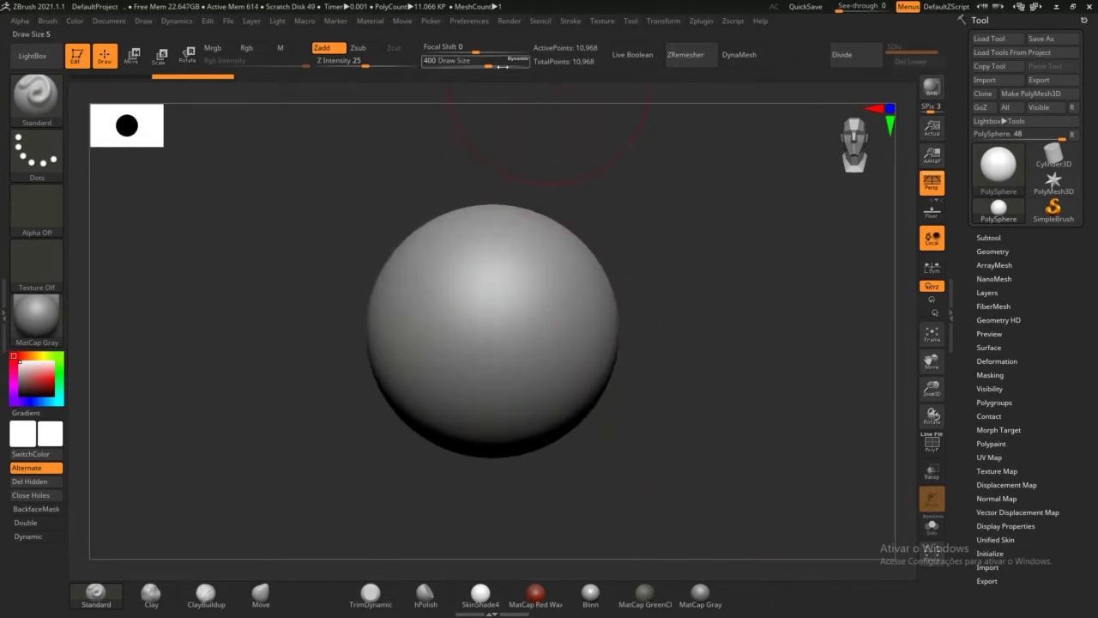
left_click_drag(521, 63, 466, 61)
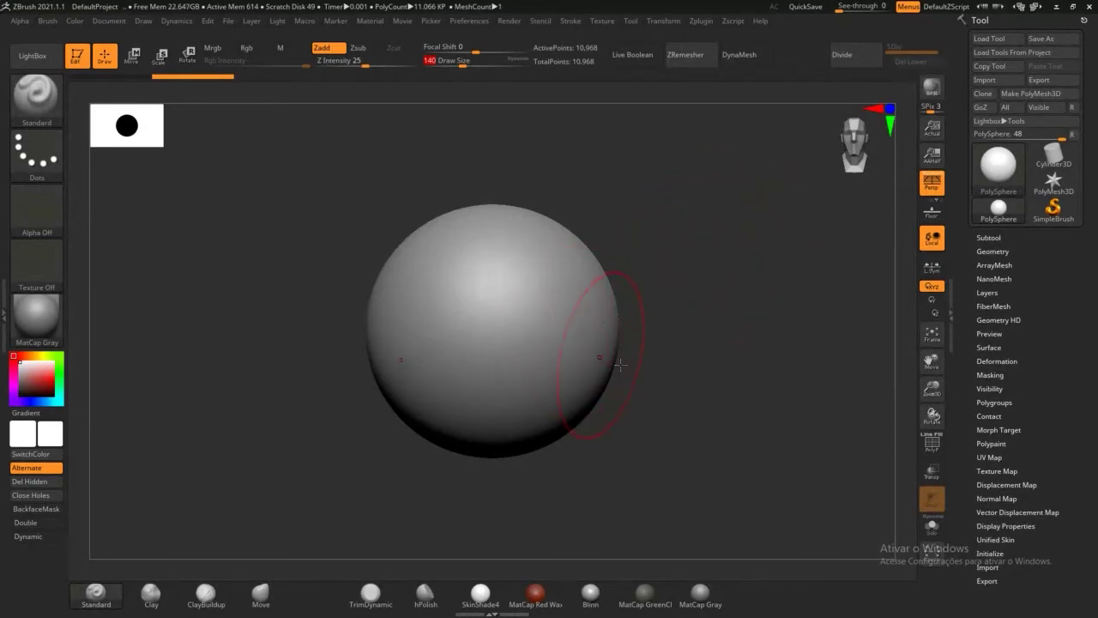
left_click_drag(686, 419, 552, 237, "alt")
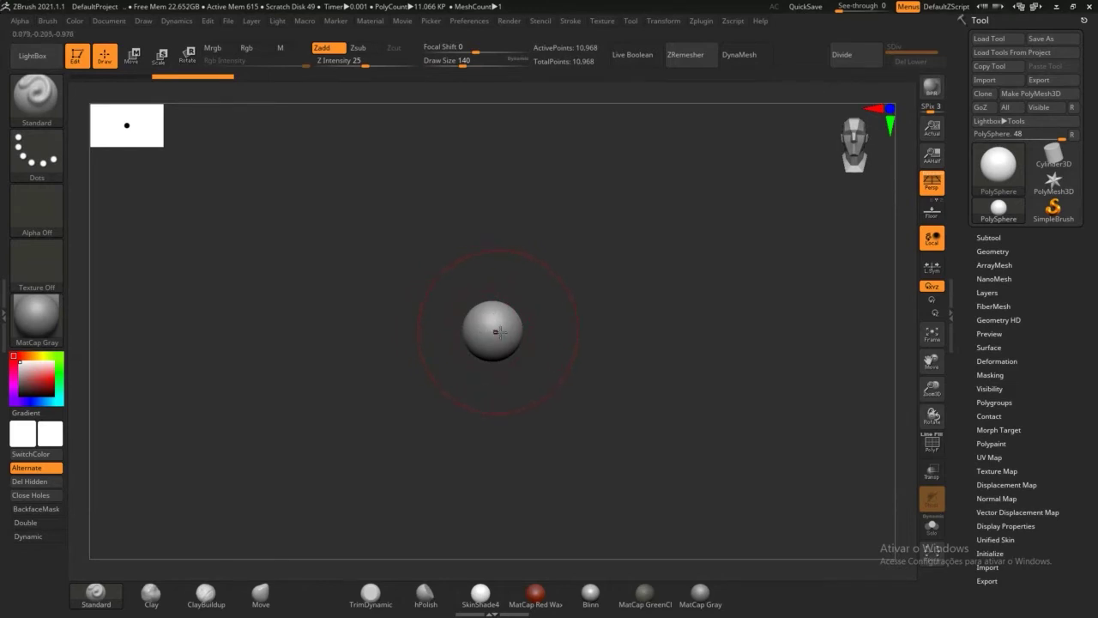
mouse_move(631, 311)
left_mouse_down("alt")
mouse_move(712, 331)
mouse_move(747, 515)
left_mouse_up("alt")
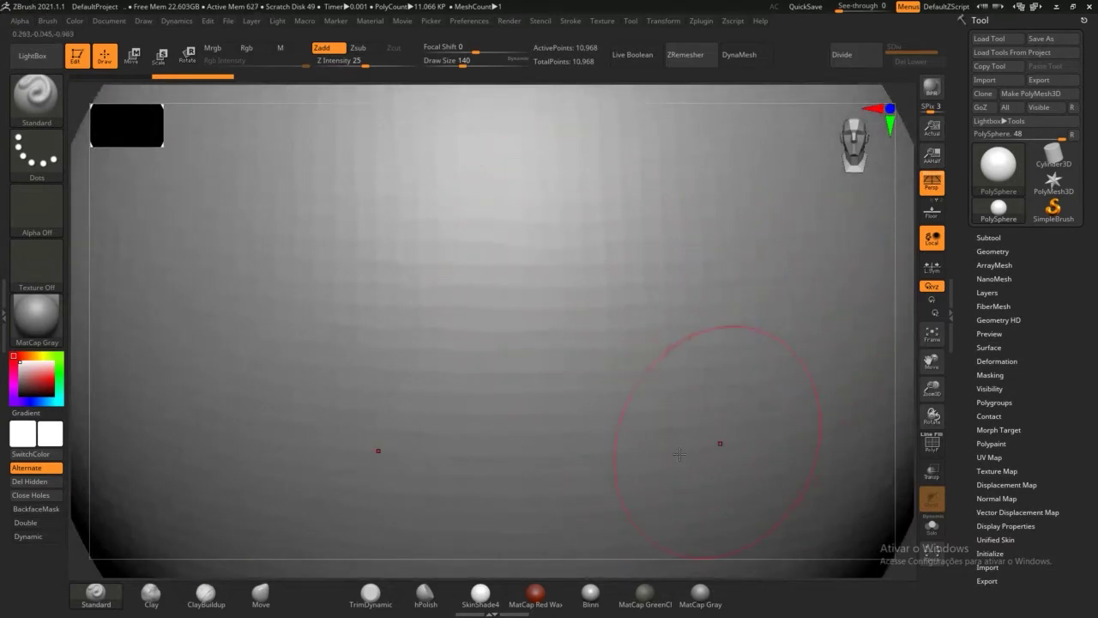
key("f")
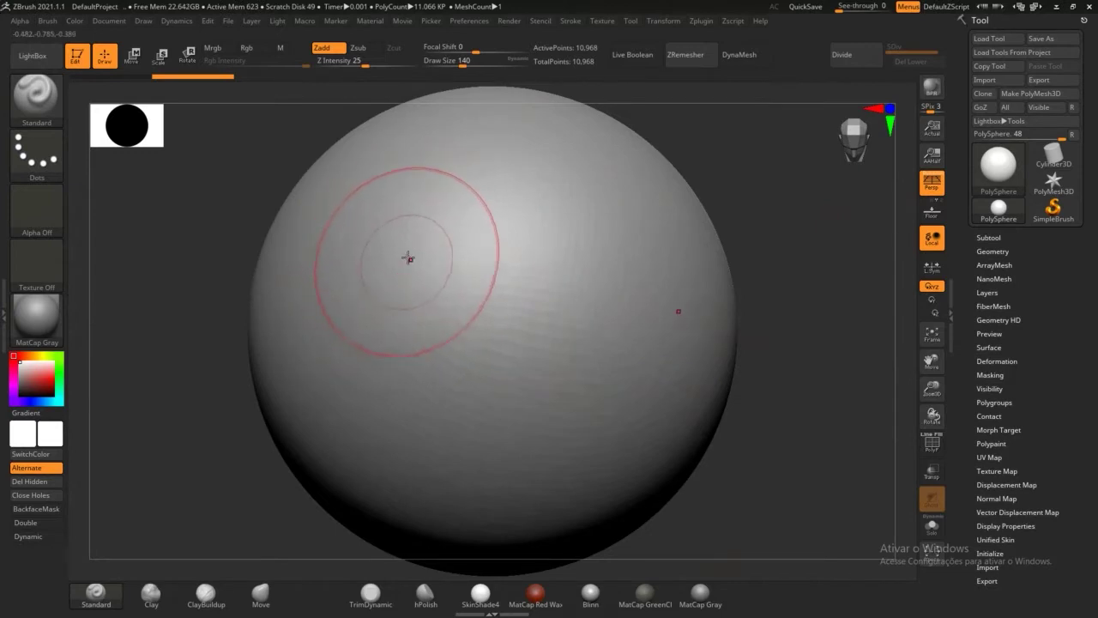
Step: Paint a mirrored vertical ridge stroke on the sphere and orbit to inspect it
mouse_move(407, 299)
left_mouse_down()
mouse_move(421, 218)
mouse_move(369, 412)
mouse_move(409, 186)
mouse_move(356, 438)
mouse_move(381, 385)
left_mouse_up()
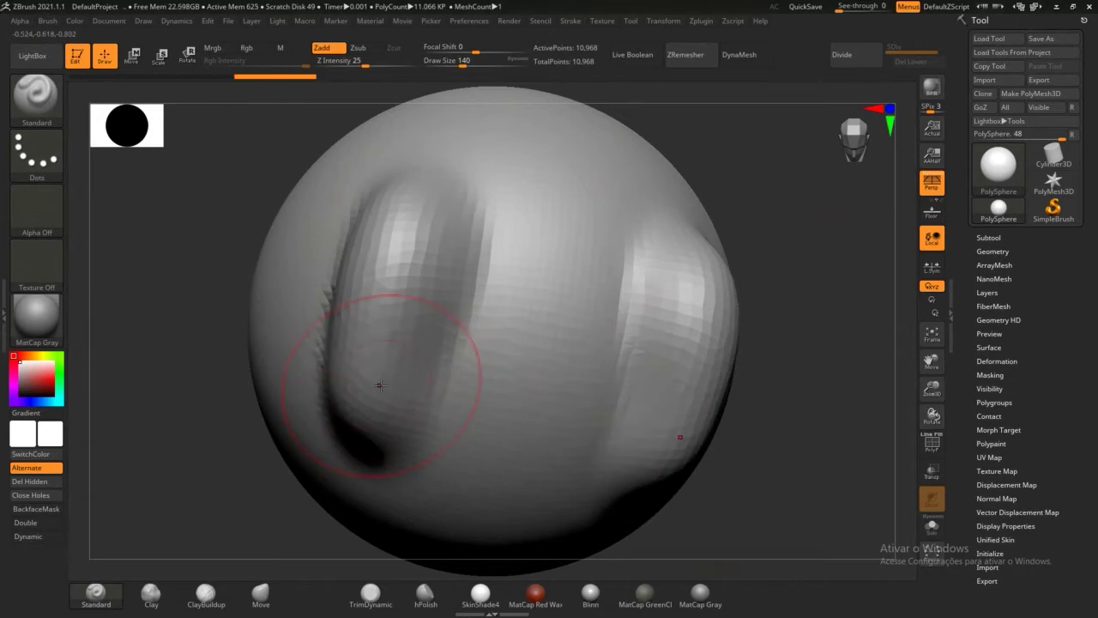
mouse_move(792, 266)
left_mouse_down()
mouse_move(828, 266)
mouse_move(777, 264)
mouse_move(809, 264)
left_mouse_up()
left_click_drag(833, 302, 789, 256)
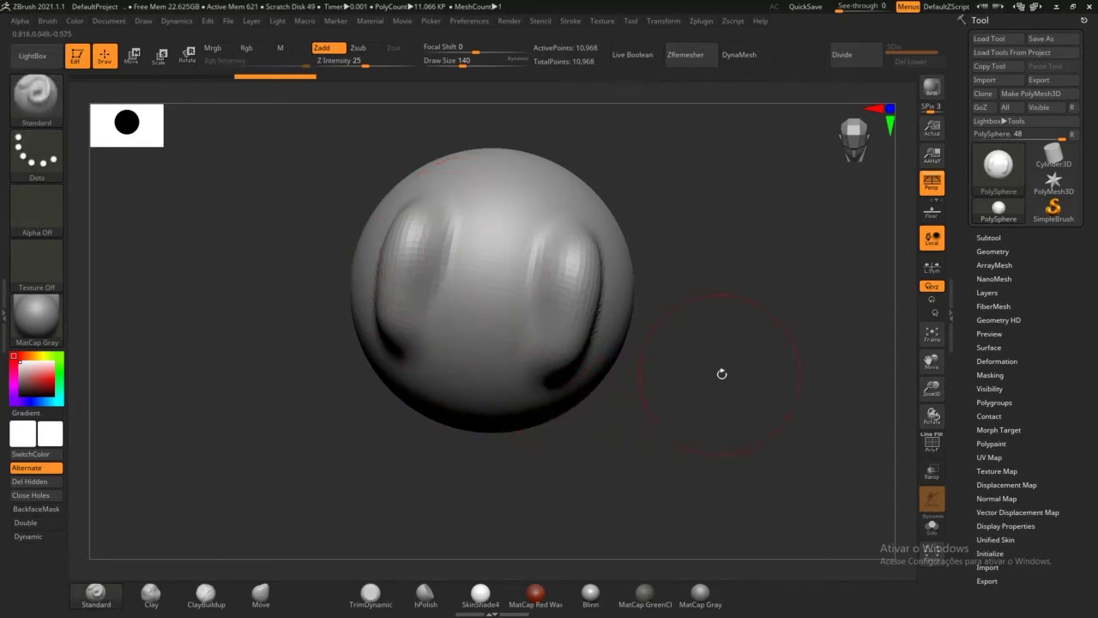
mouse_move(722, 374)
left_mouse_down()
mouse_move(687, 386)
mouse_move(730, 392)
mouse_move(678, 335)
left_mouse_up()
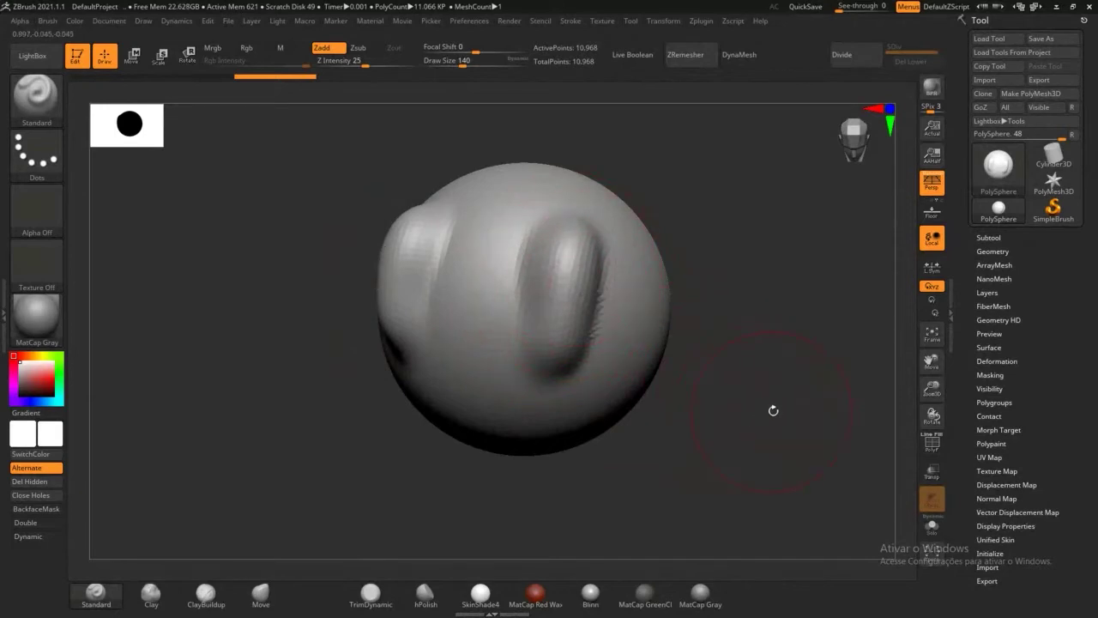
mouse_move(770, 409)
left_mouse_down()
mouse_move(744, 292)
mouse_move(816, 426)
mouse_move(755, 394)
left_mouse_up()
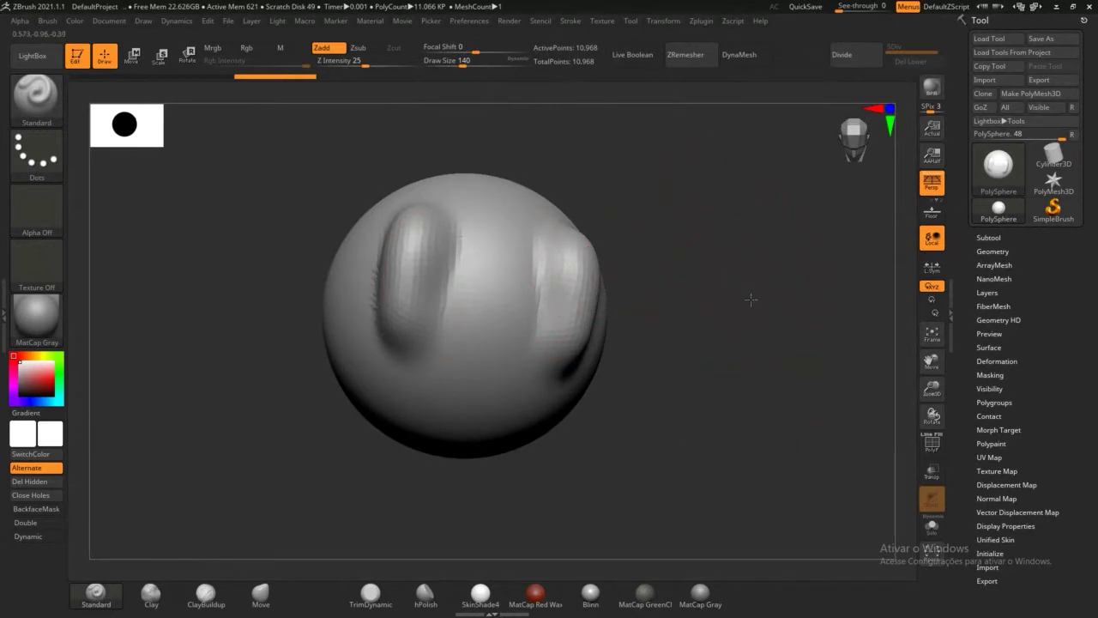
left_click_drag(752, 300, 744, 326)
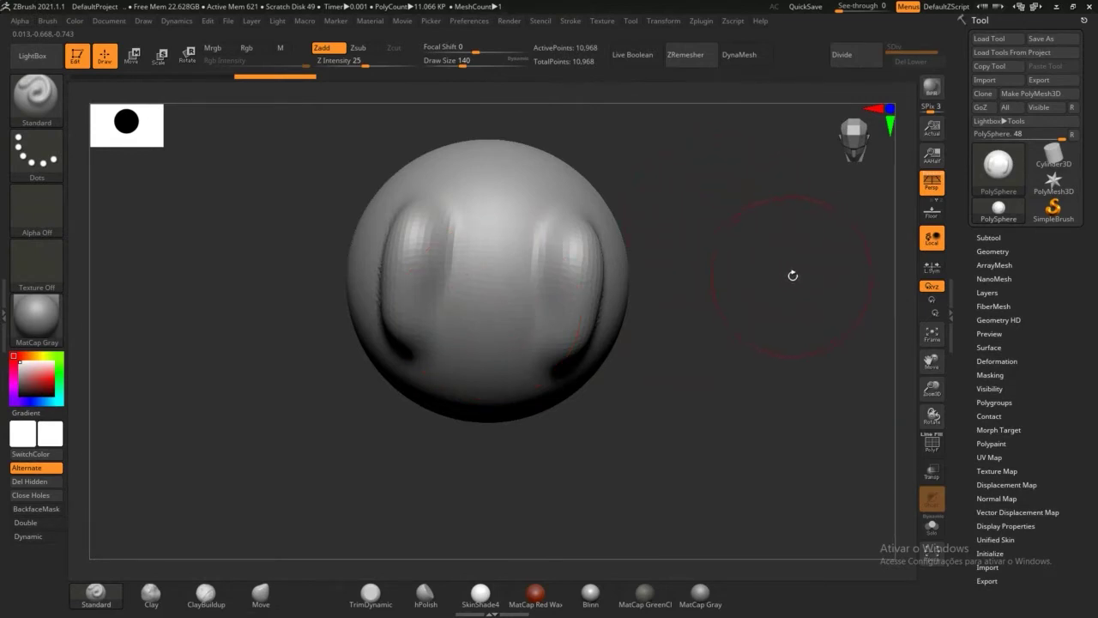
mouse_move(792, 274)
left_mouse_down()
mouse_move(777, 303)
mouse_move(820, 237)
mouse_move(798, 274)
mouse_move(807, 215)
mouse_move(822, 272)
mouse_move(800, 353)
mouse_move(760, 248)
mouse_move(793, 267)
mouse_move(775, 326)
mouse_move(824, 309)
mouse_move(777, 179)
mouse_move(752, 305)
mouse_move(743, 268)
left_mouse_up()
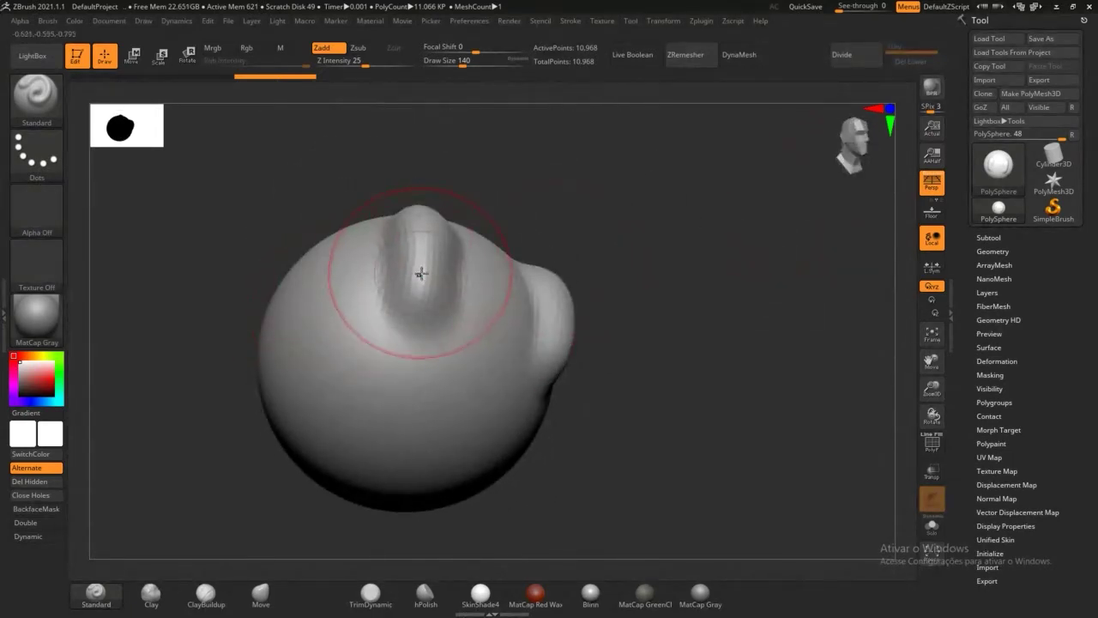
mouse_move(780, 298)
left_mouse_down()
mouse_move(708, 354)
mouse_move(747, 297)
mouse_move(767, 373)
mouse_move(806, 392)
mouse_move(816, 323)
mouse_move(763, 287)
mouse_move(721, 368)
mouse_move(762, 385)
mouse_move(799, 375)
mouse_move(775, 387)
mouse_move(775, 372)
mouse_move(762, 379)
mouse_move(752, 366)
left_mouse_up()
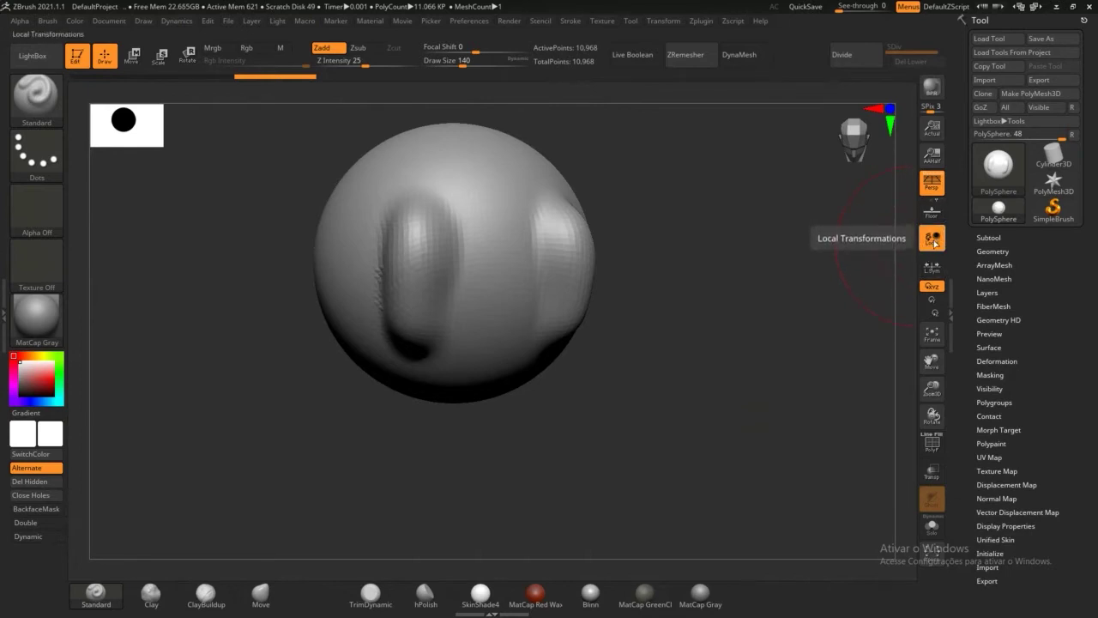
Step: Turn Local off and orbit around the sculpted sphere to a front view
left_click(935, 242)
mouse_move(818, 285)
left_mouse_down()
mouse_move(767, 246)
mouse_move(752, 334)
mouse_move(698, 263)
mouse_move(748, 390)
mouse_move(707, 417)
mouse_move(809, 318)
mouse_move(694, 380)
mouse_move(763, 349)
mouse_move(763, 377)
mouse_move(740, 292)
mouse_move(711, 389)
mouse_move(713, 373)
mouse_move(700, 380)
mouse_move(719, 351)
mouse_move(738, 230)
mouse_move(618, 300)
mouse_move(652, 318)
mouse_move(707, 298)
mouse_move(713, 345)
mouse_move(717, 322)
left_mouse_up()
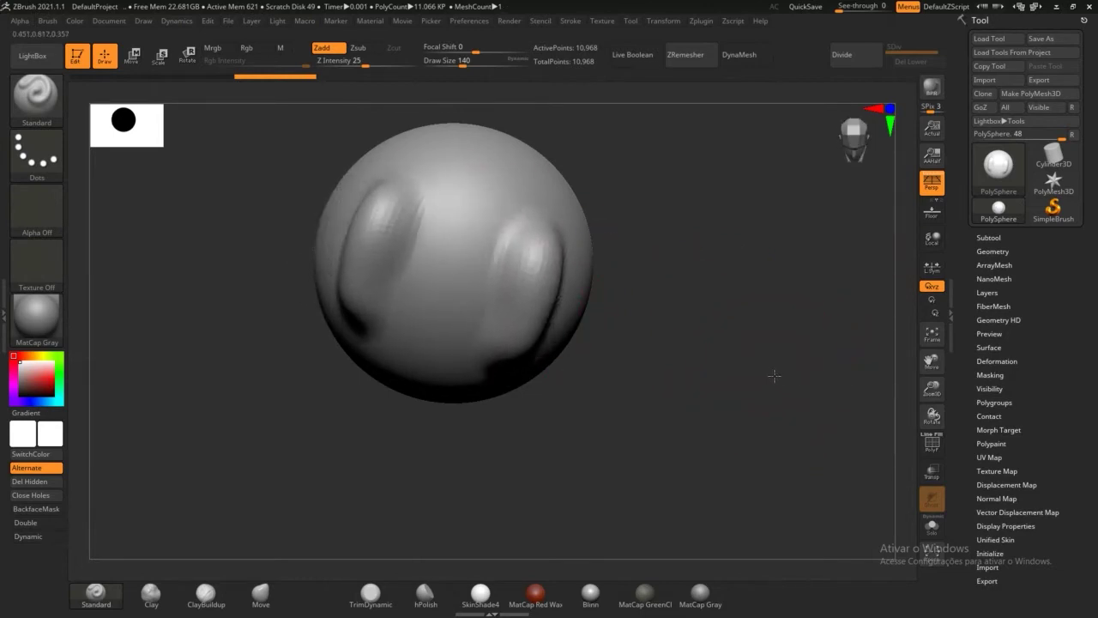
mouse_move(774, 376)
left_mouse_down()
mouse_move(745, 371)
mouse_move(718, 301)
mouse_move(712, 368)
mouse_move(733, 380)
left_mouse_up()
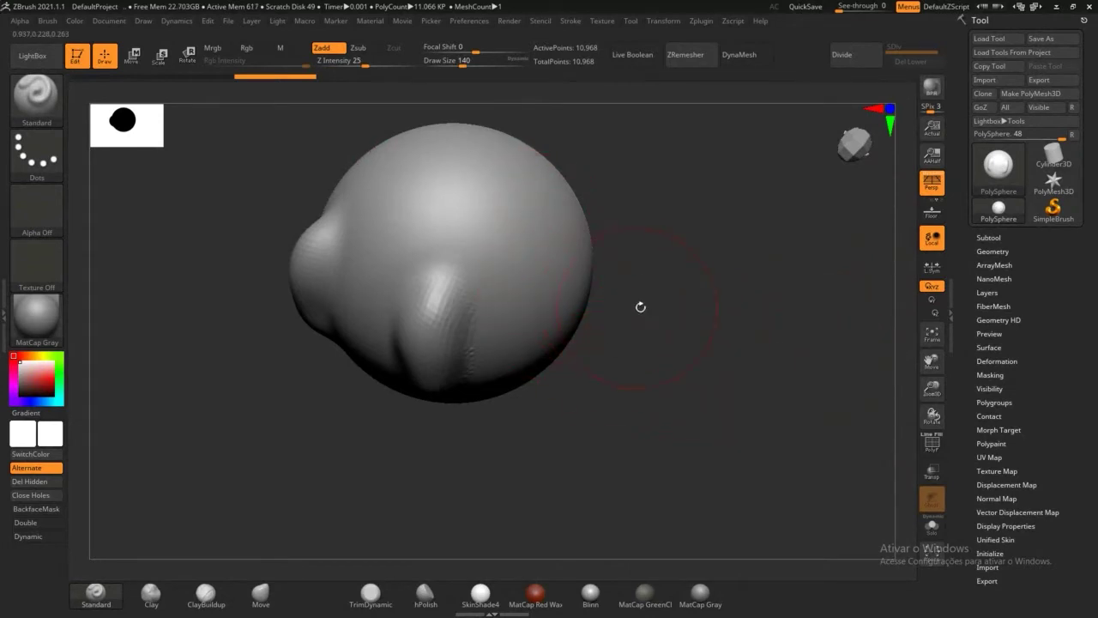
mouse_move(640, 306)
left_mouse_down()
mouse_move(661, 281)
mouse_move(539, 229)
left_mouse_up()
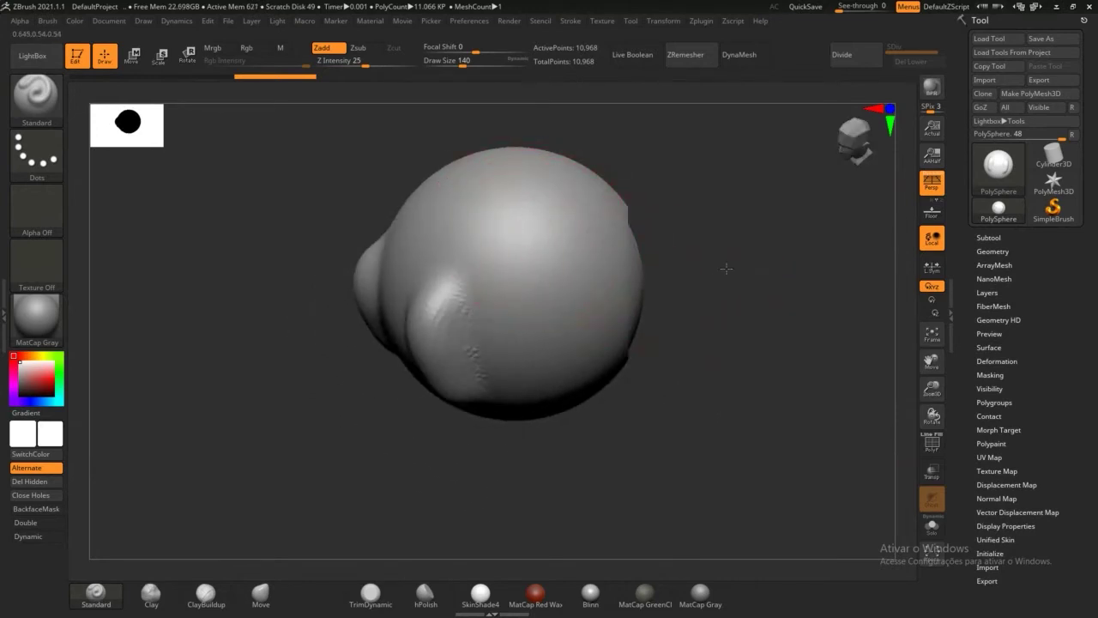
mouse_move(726, 265)
left_mouse_down()
mouse_move(755, 306)
mouse_move(758, 203)
mouse_move(761, 216)
left_mouse_up()
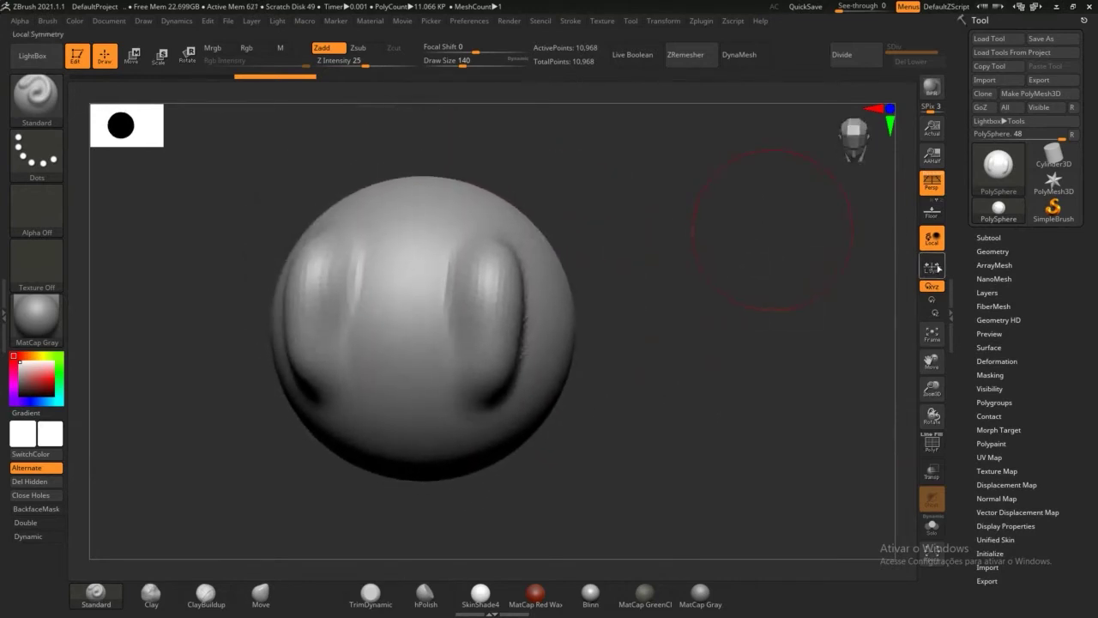
Step: Toggle Local again while orbiting to compare pivots, then select the Move brush
left_click(934, 239)
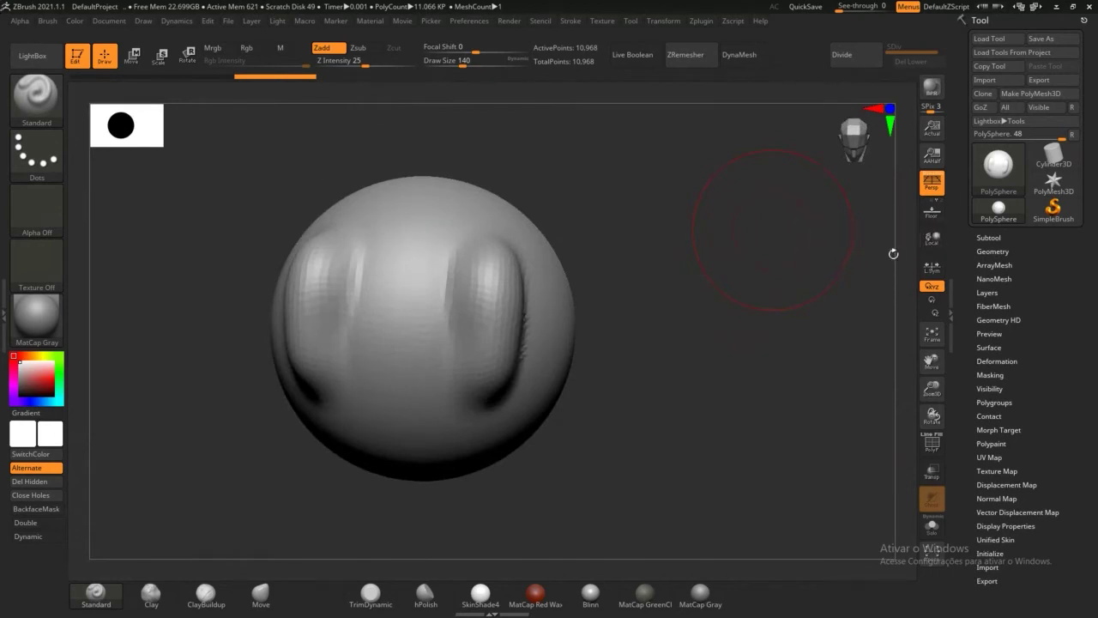
mouse_move(761, 284)
left_mouse_down()
mouse_move(755, 274)
mouse_move(779, 251)
mouse_move(786, 273)
mouse_move(766, 271)
left_mouse_up()
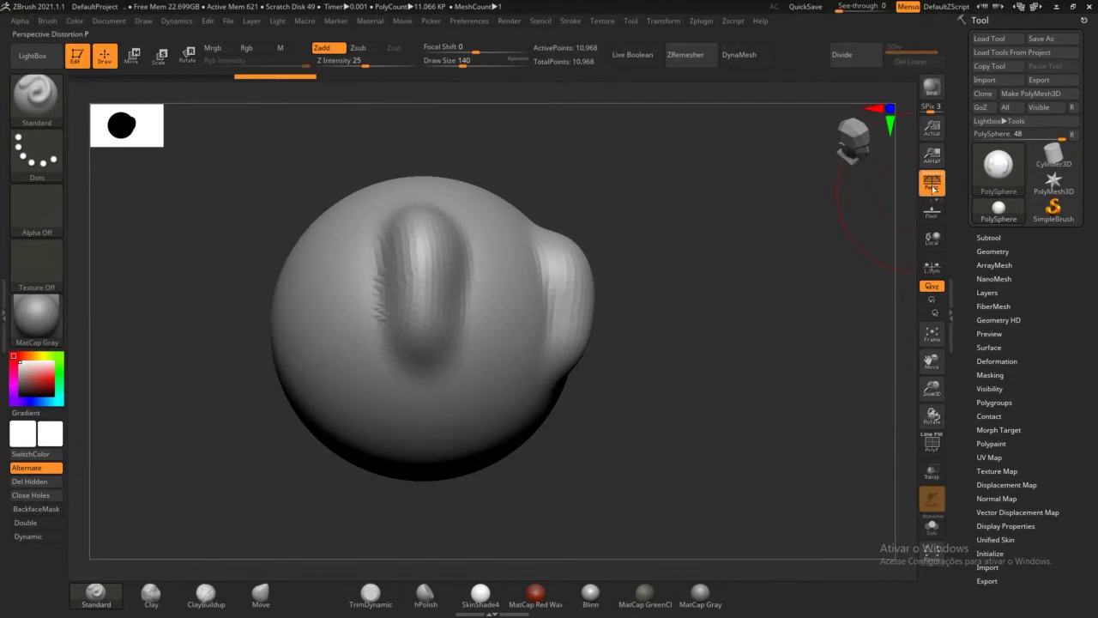
left_click(933, 239)
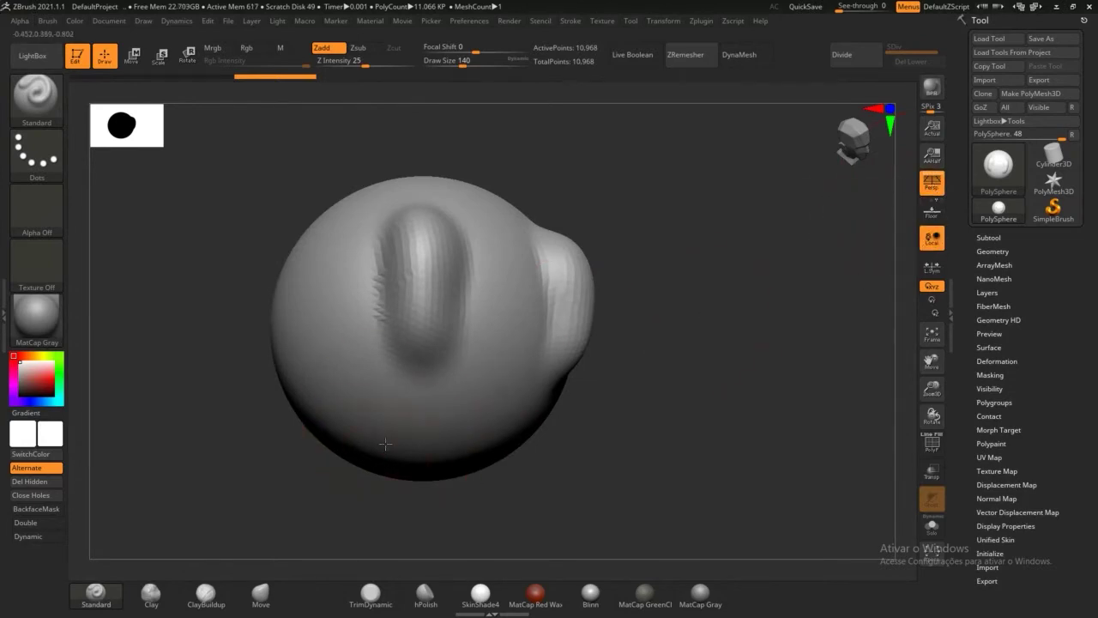
mouse_move(447, 486)
left_mouse_down()
mouse_move(644, 444)
mouse_move(583, 473)
mouse_move(590, 438)
mouse_move(601, 470)
mouse_move(591, 375)
mouse_move(527, 241)
left_mouse_up()
mouse_move(557, 438)
left_mouse_down("alt")
mouse_move(618, 250)
mouse_move(597, 339)
left_mouse_up("alt")
left_click(256, 598)
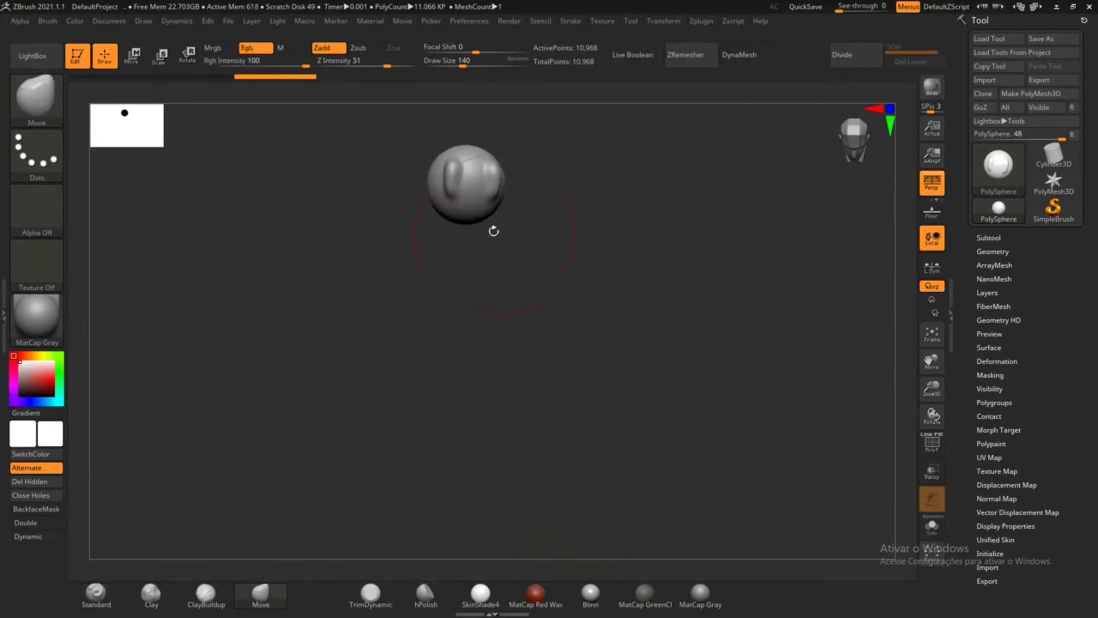
Step: Pull the sphere's underside down into a long teardrop with the Move brush
left_click_drag(466, 221, 464, 495)
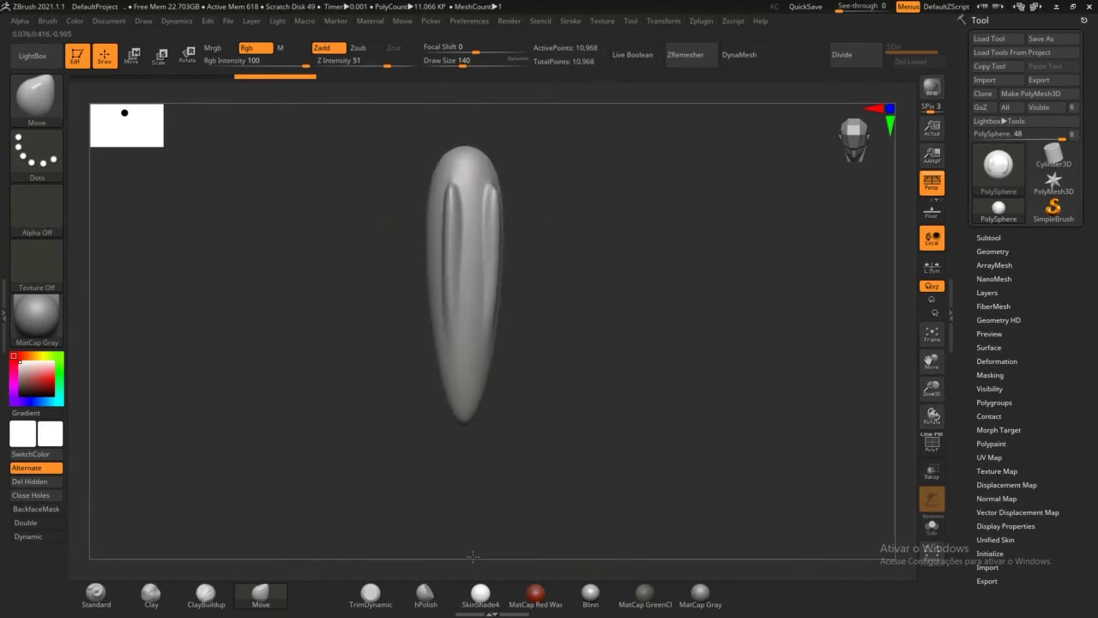
left_click_drag(467, 422, 463, 534)
mouse_move(584, 433)
left_mouse_down()
mouse_move(536, 400)
mouse_move(497, 472)
left_mouse_up()
left_click_drag(620, 481, 623, 427)
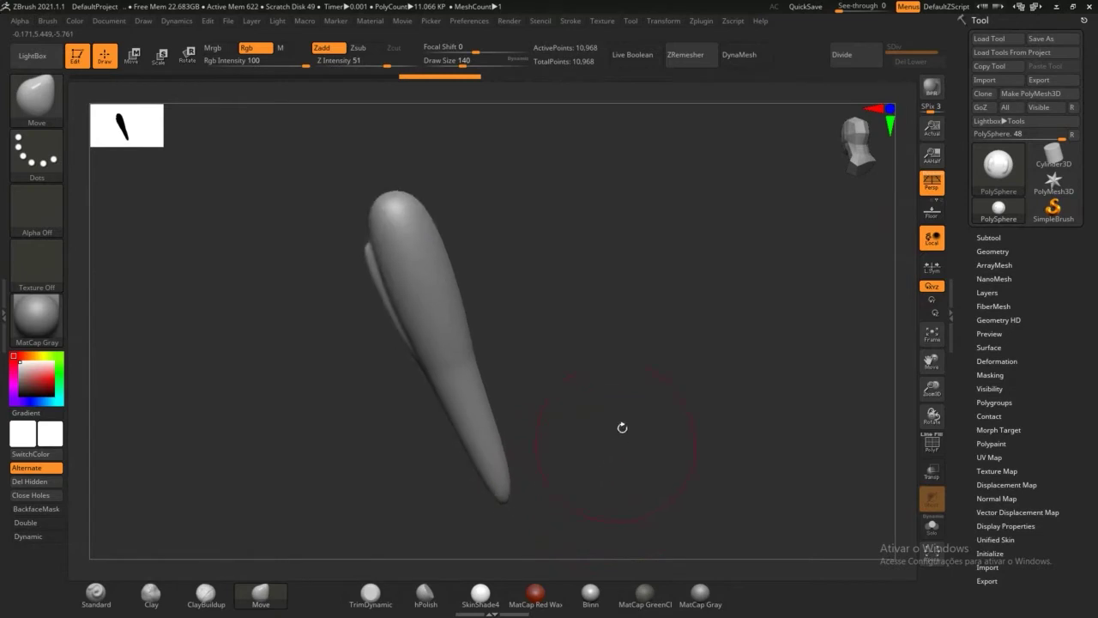
Step: Orbit around the teardrop and push its tip and right side outward
left_click(932, 238)
mouse_move(678, 339)
left_mouse_down()
mouse_move(605, 450)
mouse_move(594, 331)
mouse_move(662, 299)
mouse_move(613, 265)
mouse_move(616, 327)
mouse_move(684, 437)
left_mouse_up()
left_click_drag(844, 432, 573, 380)
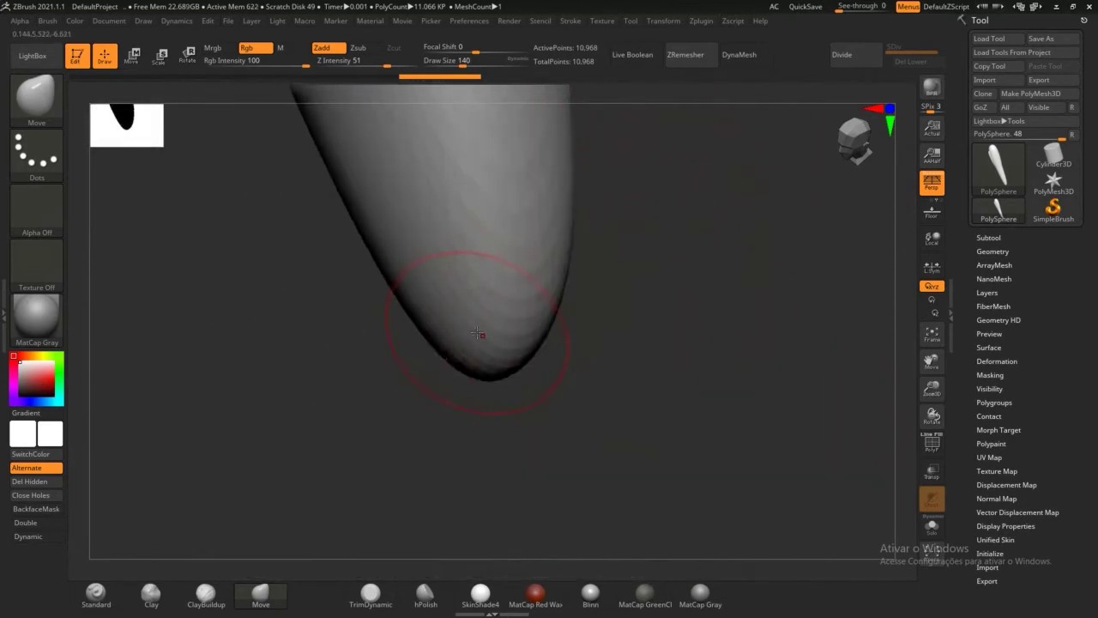
mouse_move(467, 337)
left_mouse_down()
mouse_move(366, 378)
mouse_move(427, 380)
left_mouse_up()
mouse_move(567, 303)
left_mouse_down()
mouse_move(608, 290)
mouse_move(603, 326)
left_mouse_up()
left_click_drag(540, 202, 558, 207)
left_click_drag(674, 326, 674, 315)
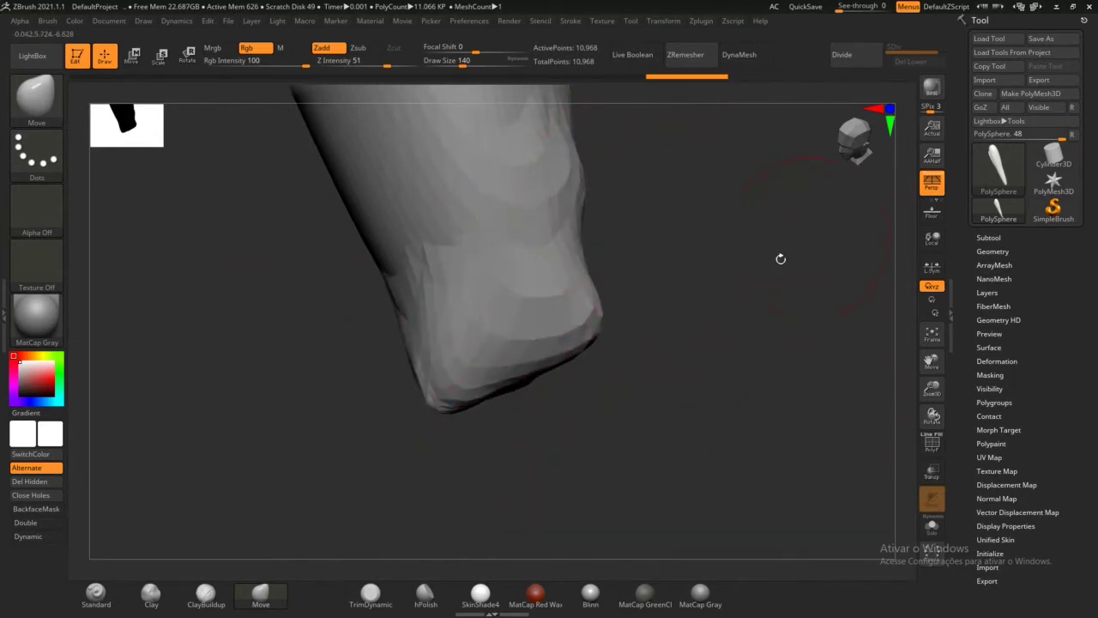
left_click_drag(781, 258, 803, 271)
left_click_drag(787, 189, 729, 302)
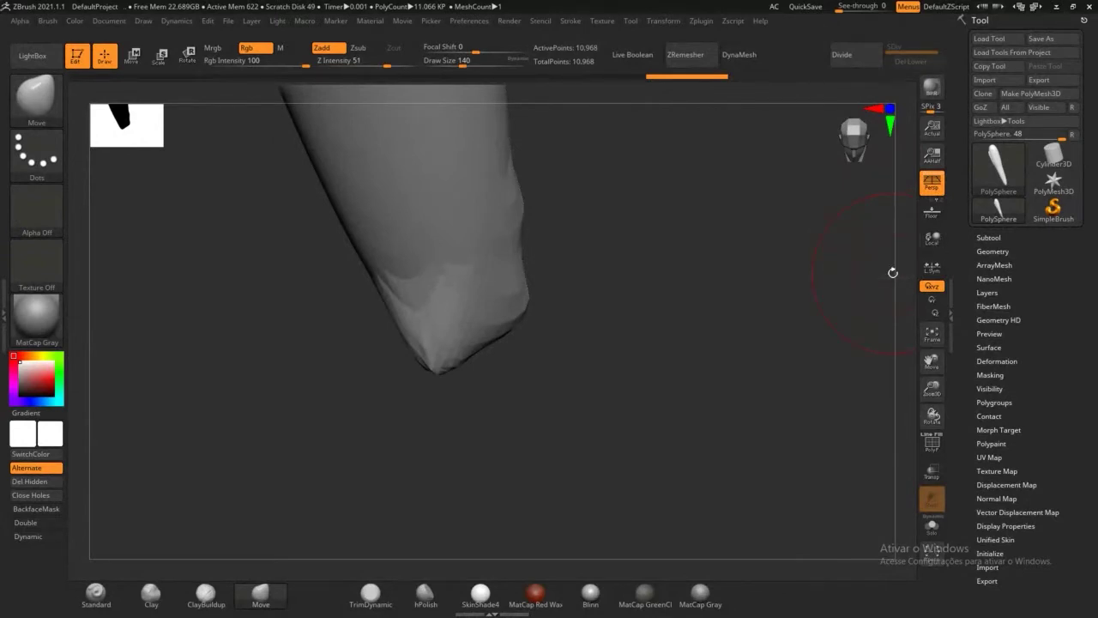
Step: Turn Local back on and orbit so the stretched tip points down
left_click(934, 239)
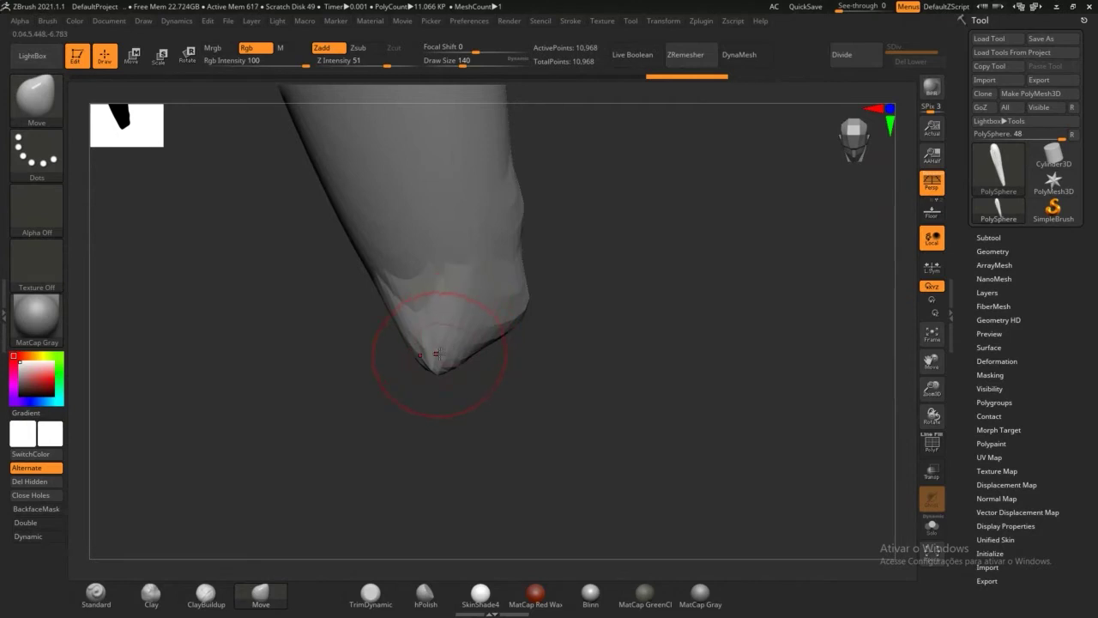
mouse_move(509, 398)
left_mouse_down()
mouse_move(513, 233)
mouse_move(471, 396)
mouse_move(512, 400)
left_mouse_up()
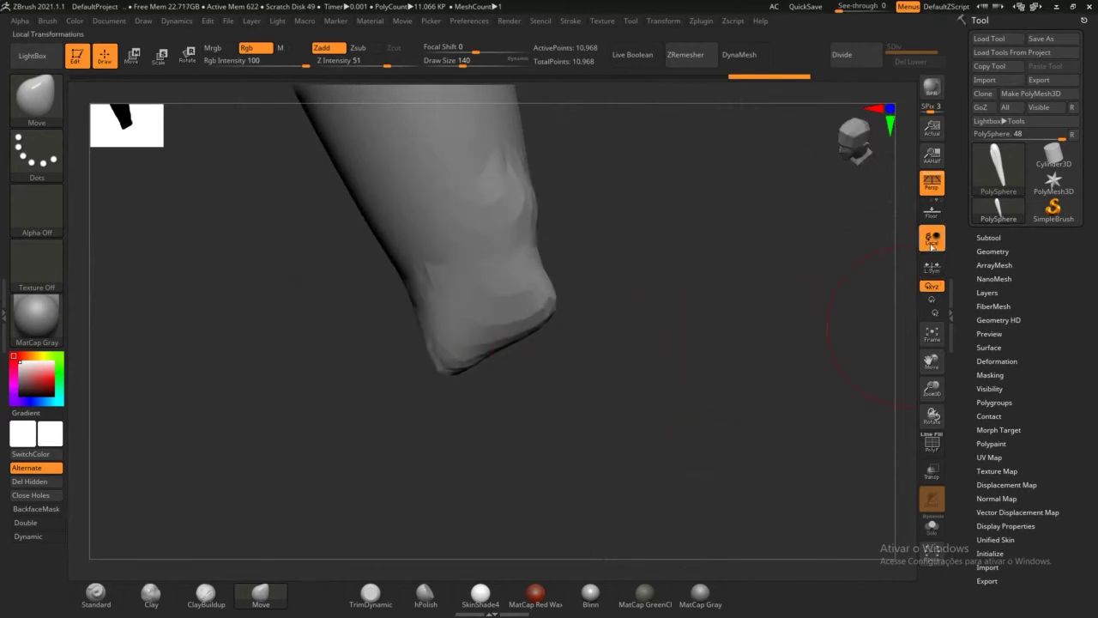
left_click_drag(792, 328, 764, 354)
left_click_drag(658, 361, 666, 357)
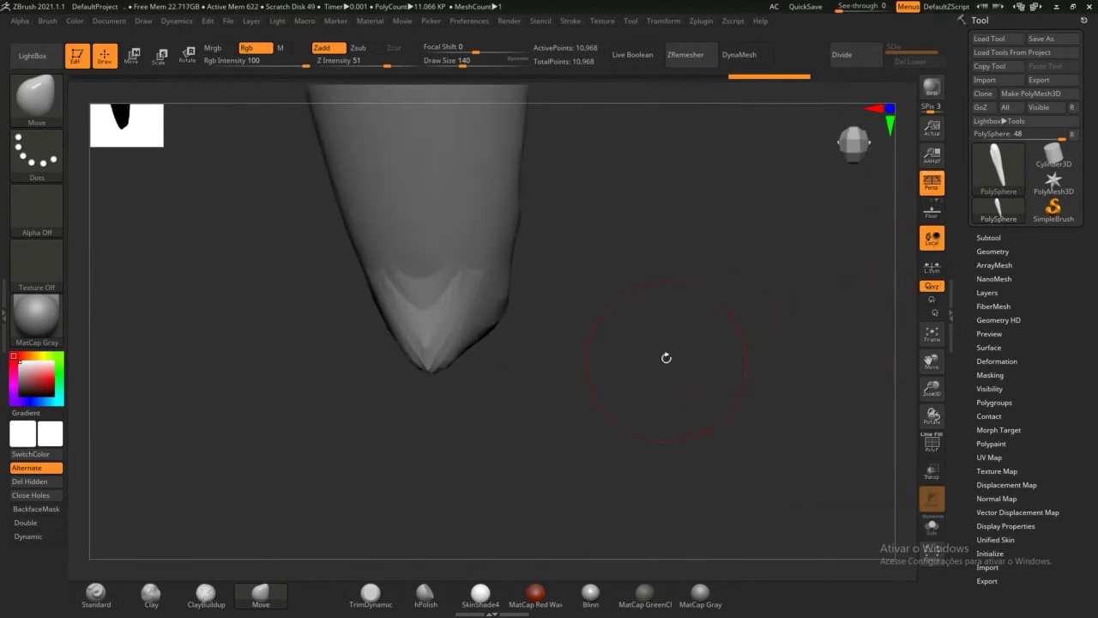
key("ctrl")
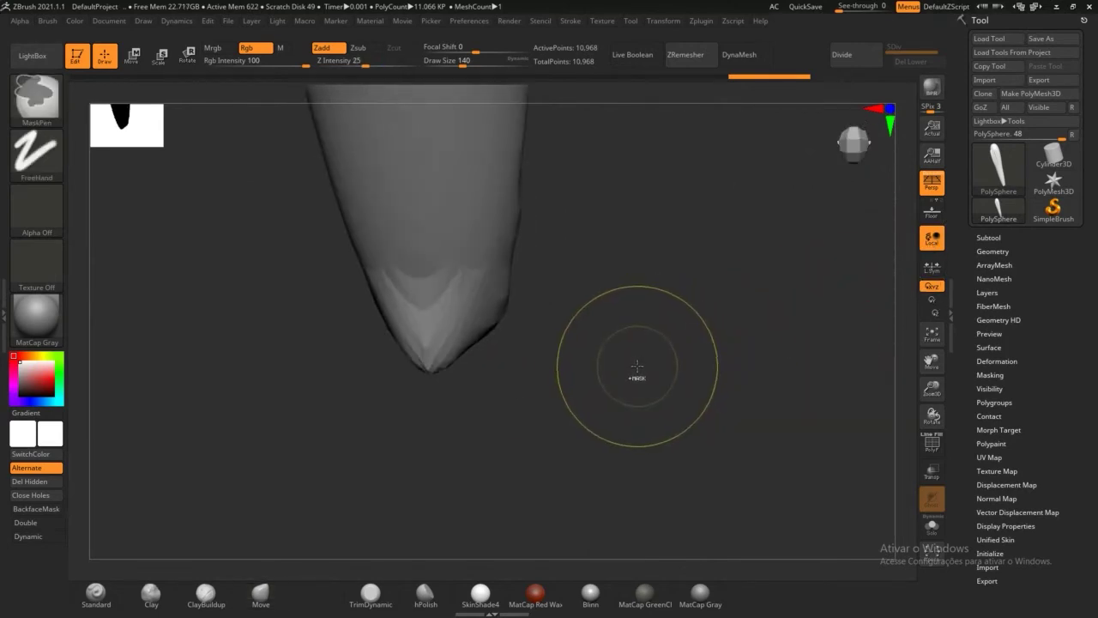
Step: Undo back to the ridged sphere with two bulges and orbit to a front view
key("ctrl+z")
key("ctrl+z")
key("ctrl+z")
key("ctrl+z")
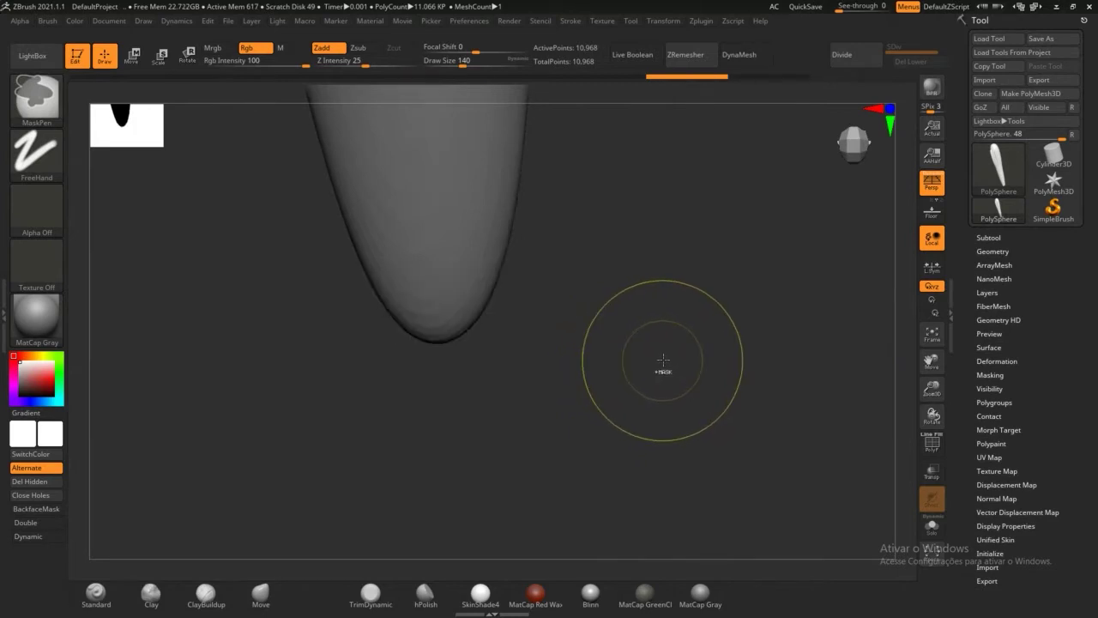
key("ctrl+z")
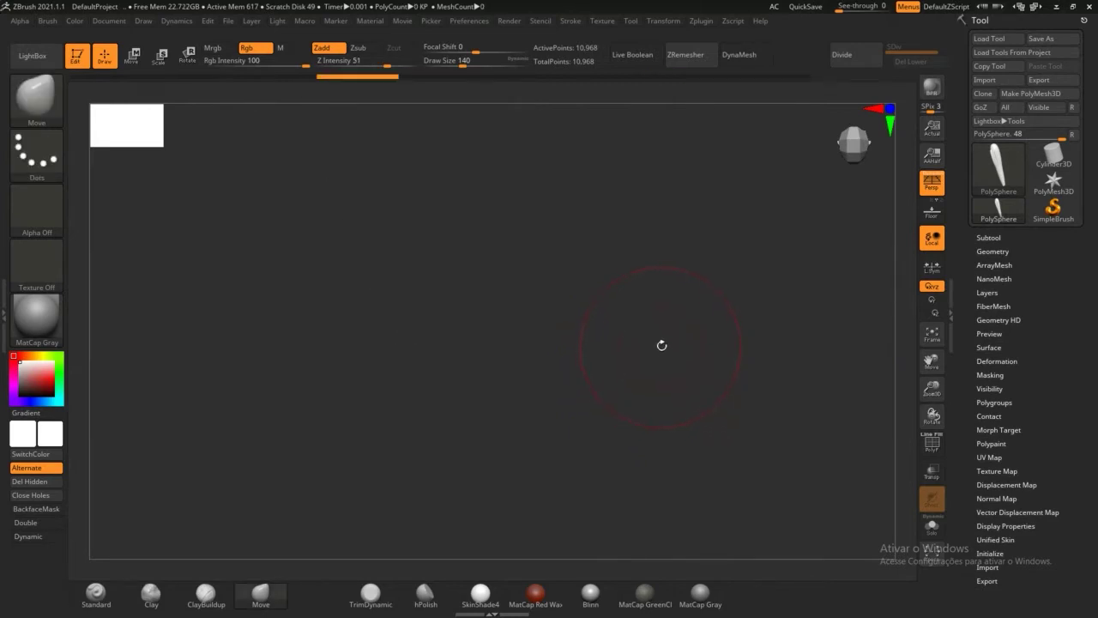
key("ctrl+shift+z")
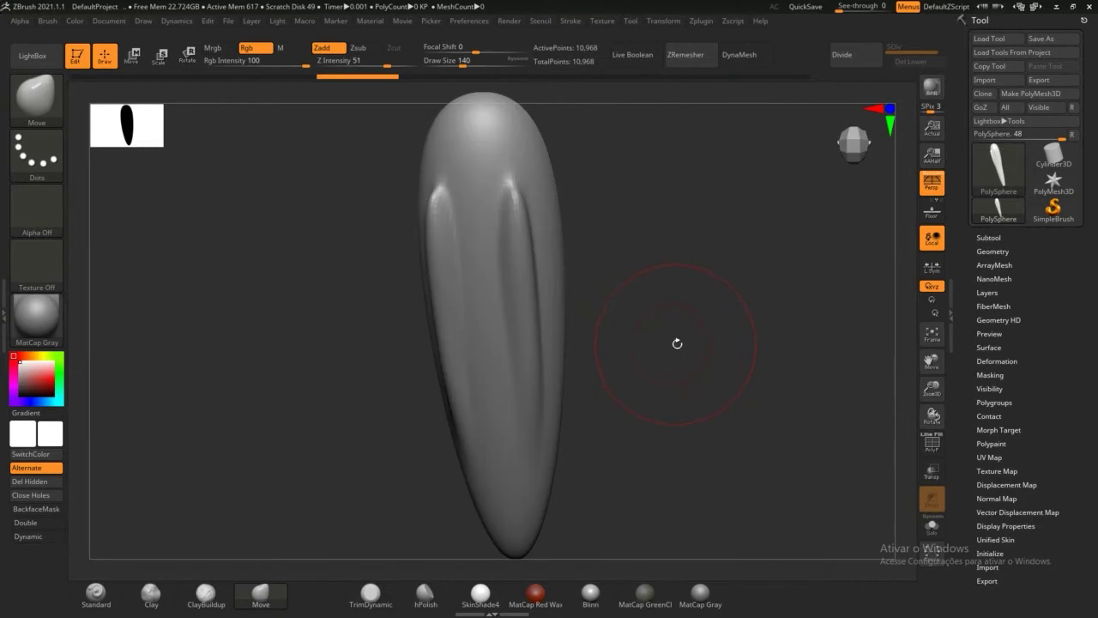
key("ctrl+z")
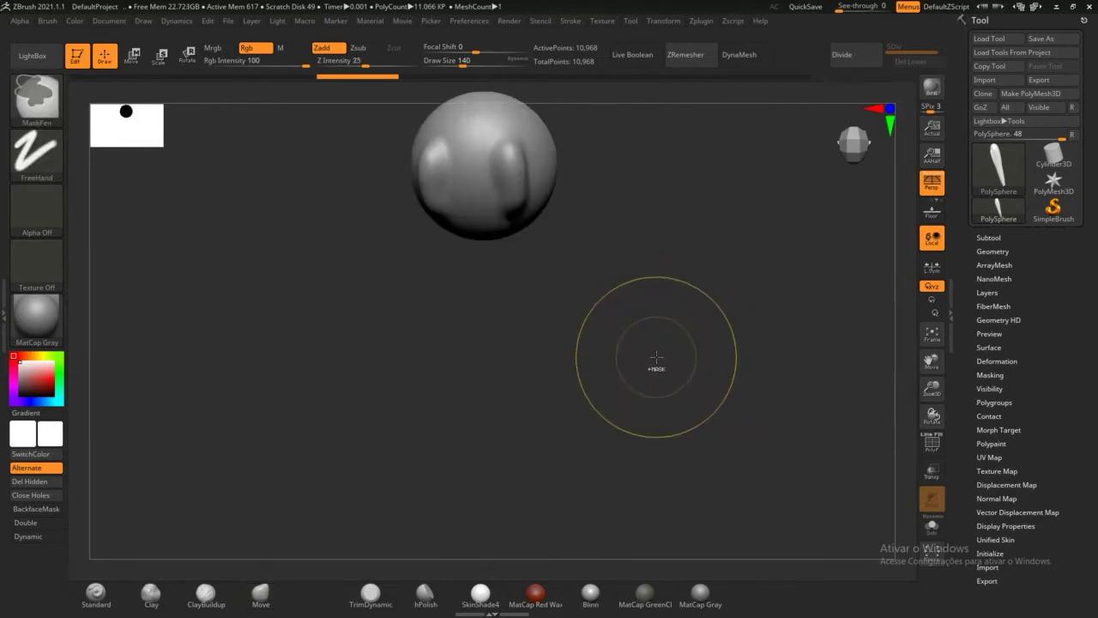
mouse_move(639, 333)
left_mouse_down()
mouse_move(675, 309)
mouse_move(653, 319)
left_mouse_up()
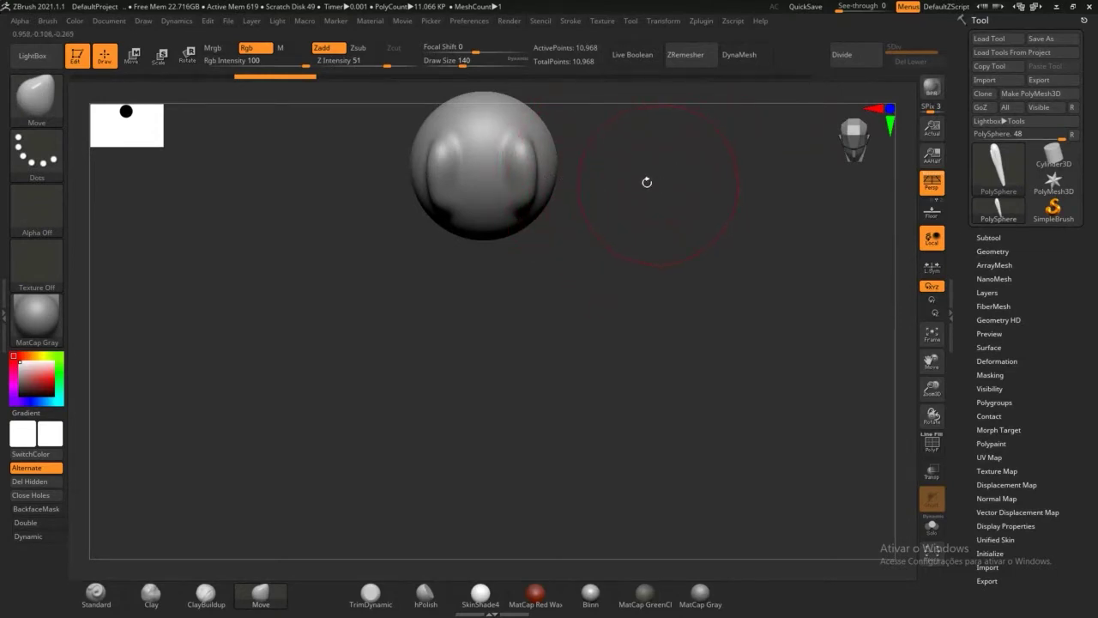
Step: Scrub the Undo History bar and settle on state 2 of 9, leaving a single rounded bulge
mouse_move(306, 75)
left_click_drag(317, 76, 410, 77)
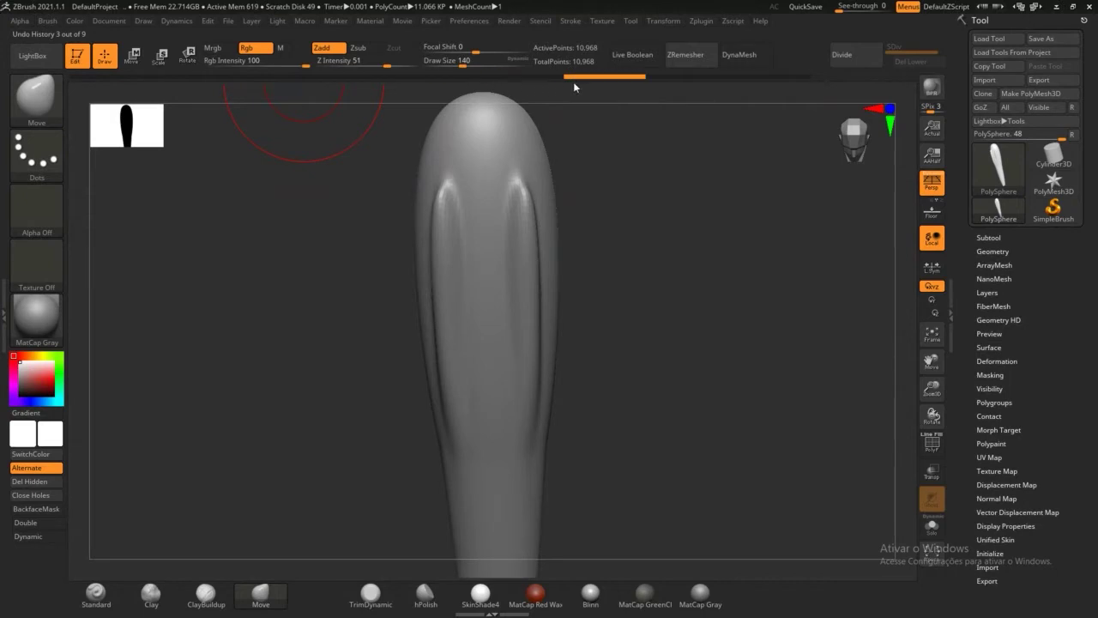
mouse_move(851, 84)
left_mouse_down()
mouse_move(285, 92)
mouse_move(222, 79)
left_mouse_up()
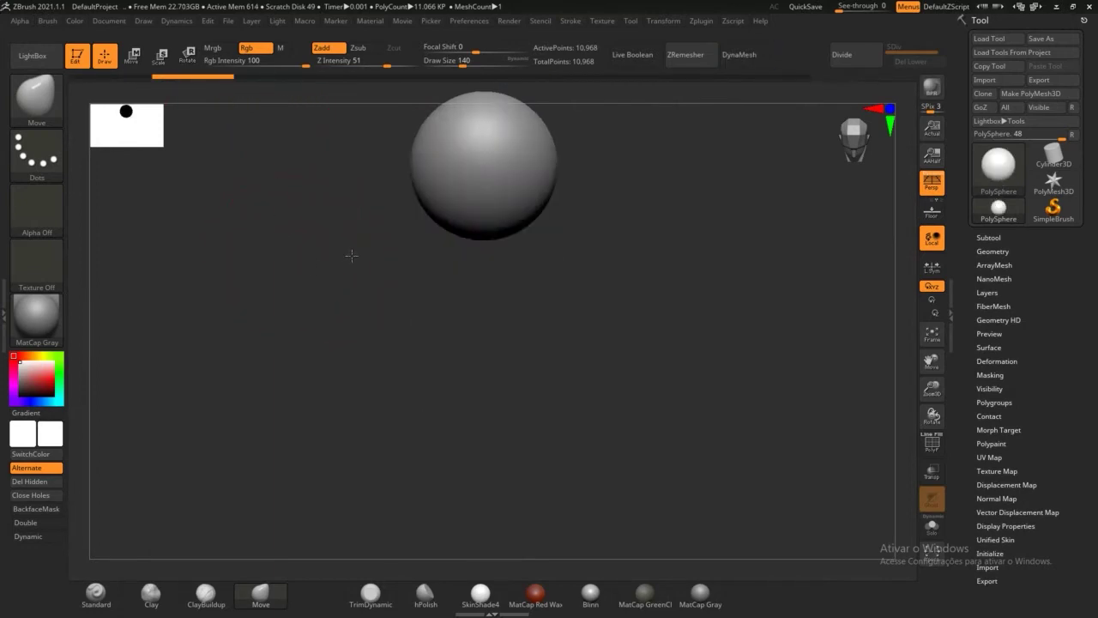
left_click_drag(352, 255, 338, 206)
left_click(245, 77)
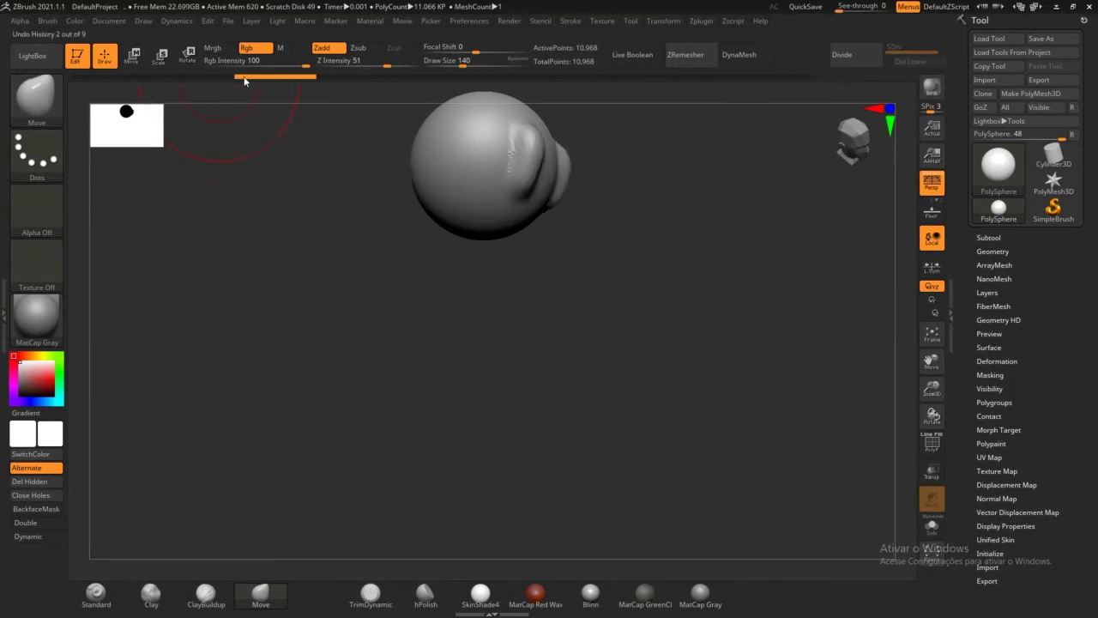
Step: Turn off Local rotation and Perspective, orbiting the sphere so its bulges face front
left_click_drag(602, 307, 585, 322)
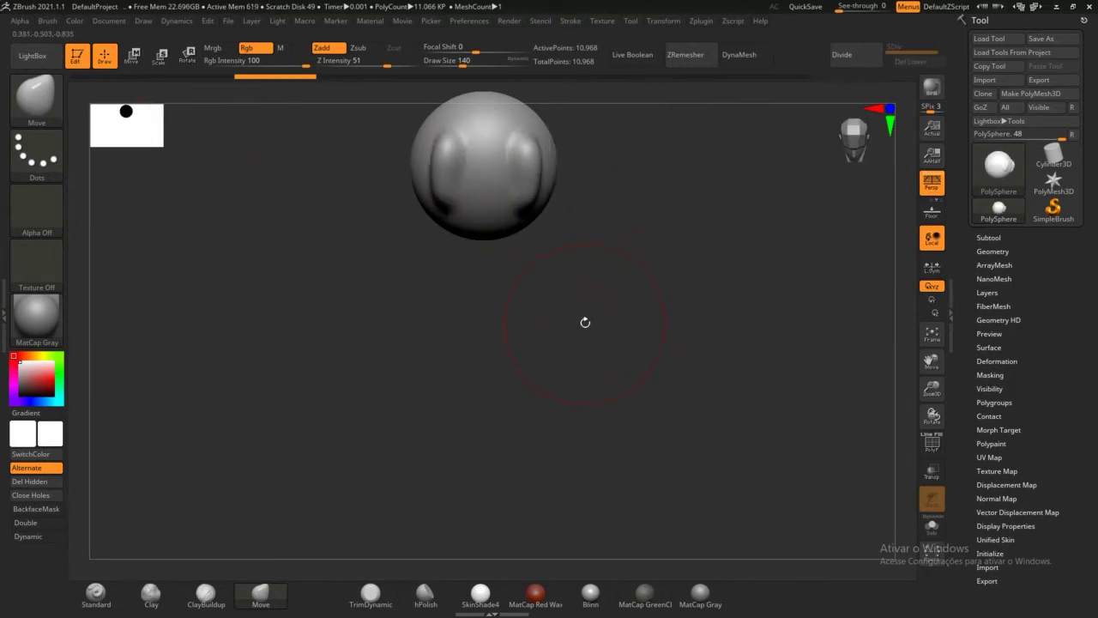
left_click_drag(653, 188, 638, 376, "alt")
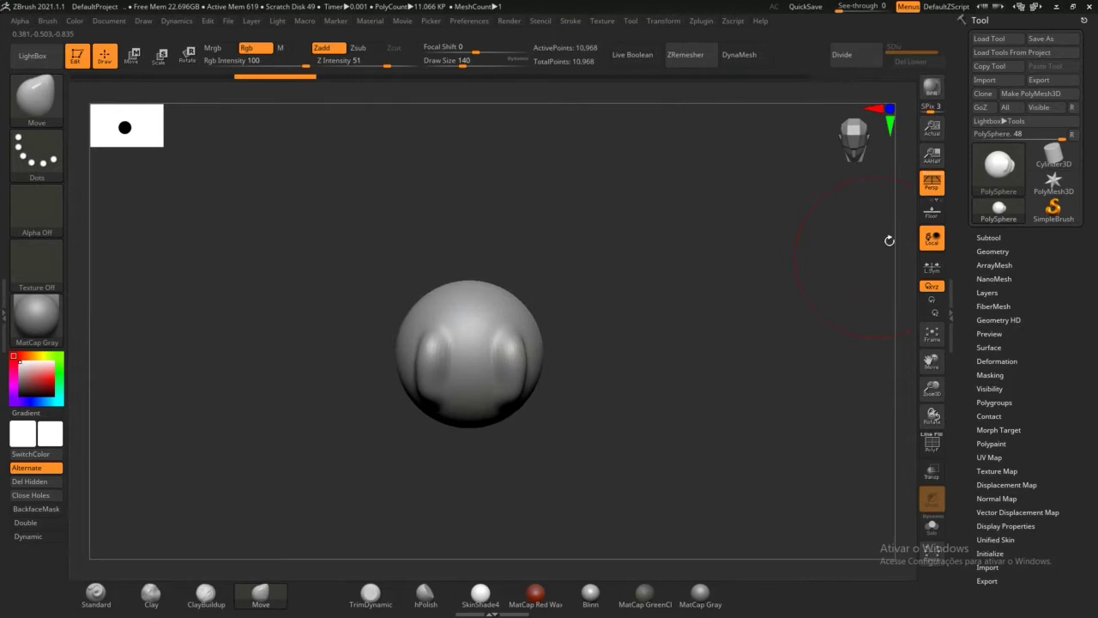
left_click(936, 241)
left_click_drag(738, 280, 763, 260)
left_click(938, 183)
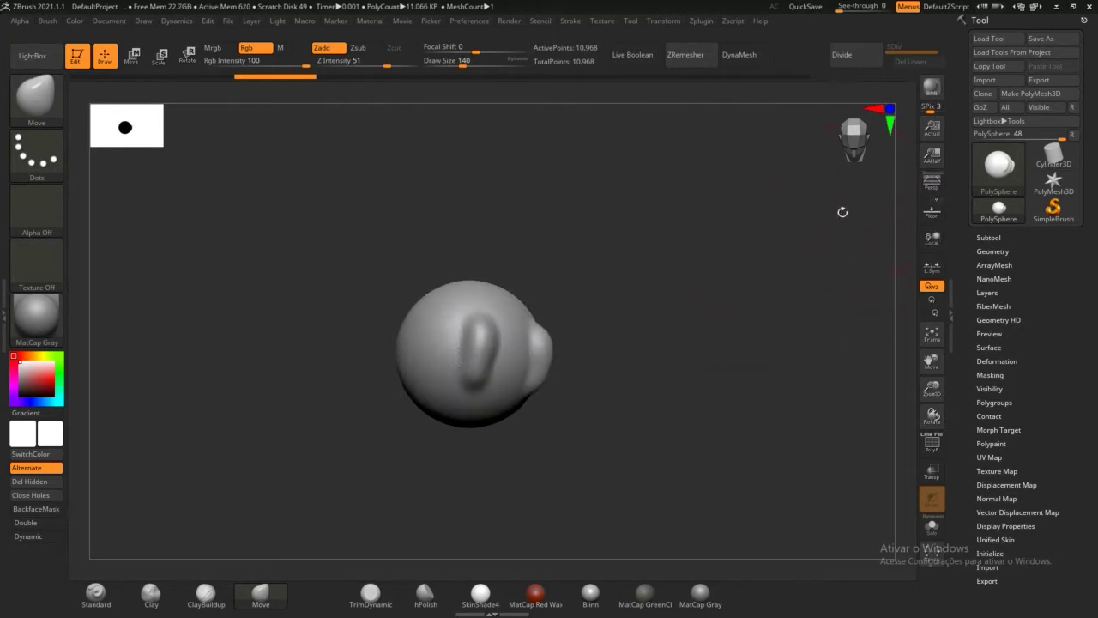
left_click(935, 191)
left_click(936, 187)
left_click(938, 185)
left_click(938, 184)
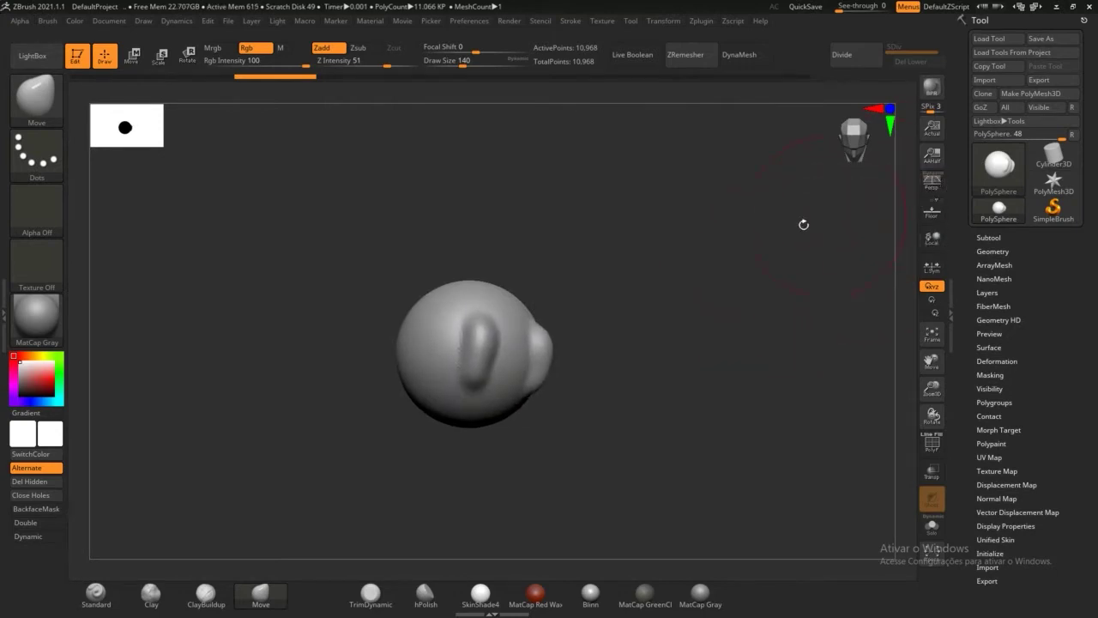
left_click_drag(747, 264, 832, 301)
left_click_drag(702, 252, 645, 207)
mouse_move(662, 344)
left_mouse_down()
mouse_move(684, 238)
mouse_move(677, 370)
mouse_move(705, 354)
mouse_move(716, 255)
mouse_move(698, 304)
mouse_move(698, 272)
mouse_move(685, 335)
mouse_move(678, 330)
left_mouse_up()
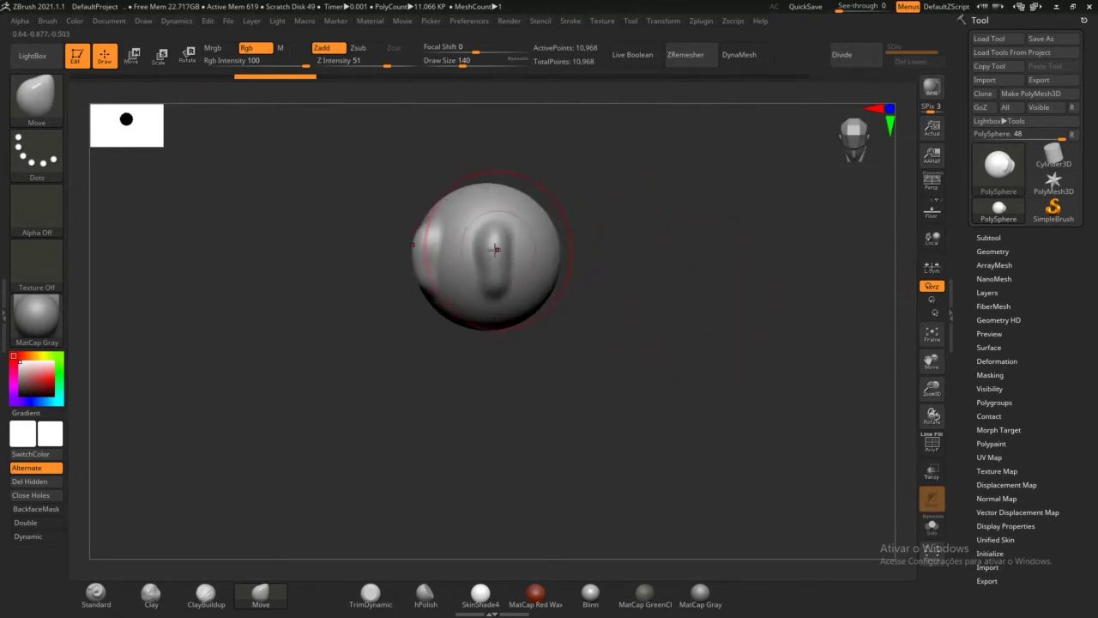
Step: Push the sphere into a wider, flat-topped form with the Move brush and reposition it in view
mouse_move(527, 256)
left_mouse_down()
mouse_move(542, 172)
mouse_move(534, 204)
mouse_move(544, 206)
left_mouse_up()
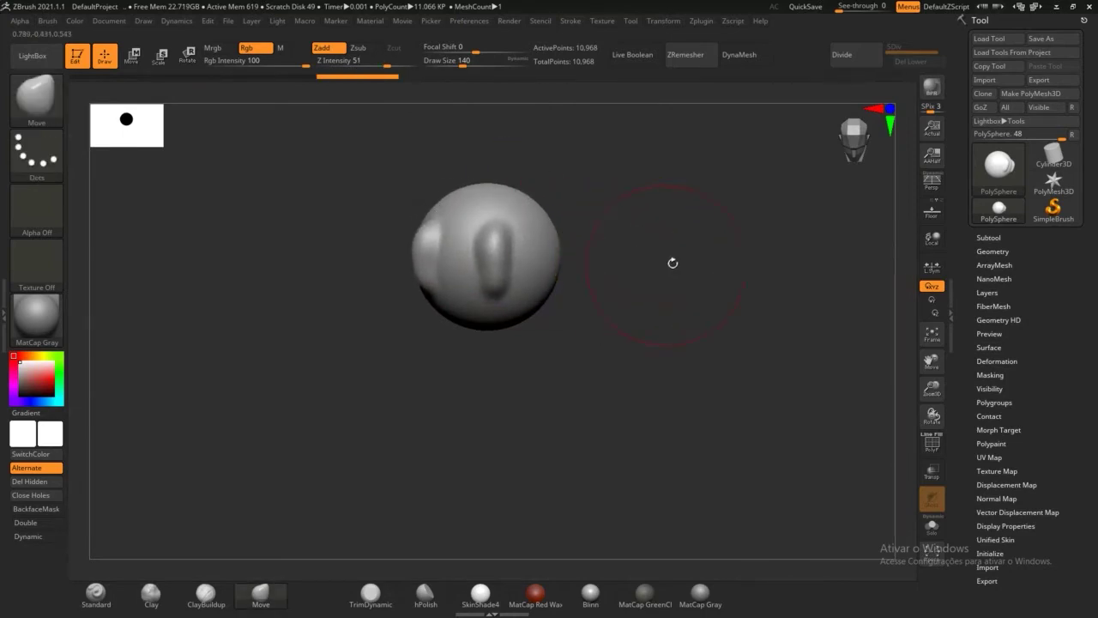
mouse_move(709, 252)
left_mouse_down()
mouse_move(747, 252)
mouse_move(630, 261)
mouse_move(746, 194)
mouse_move(694, 275)
mouse_move(720, 247)
left_mouse_up()
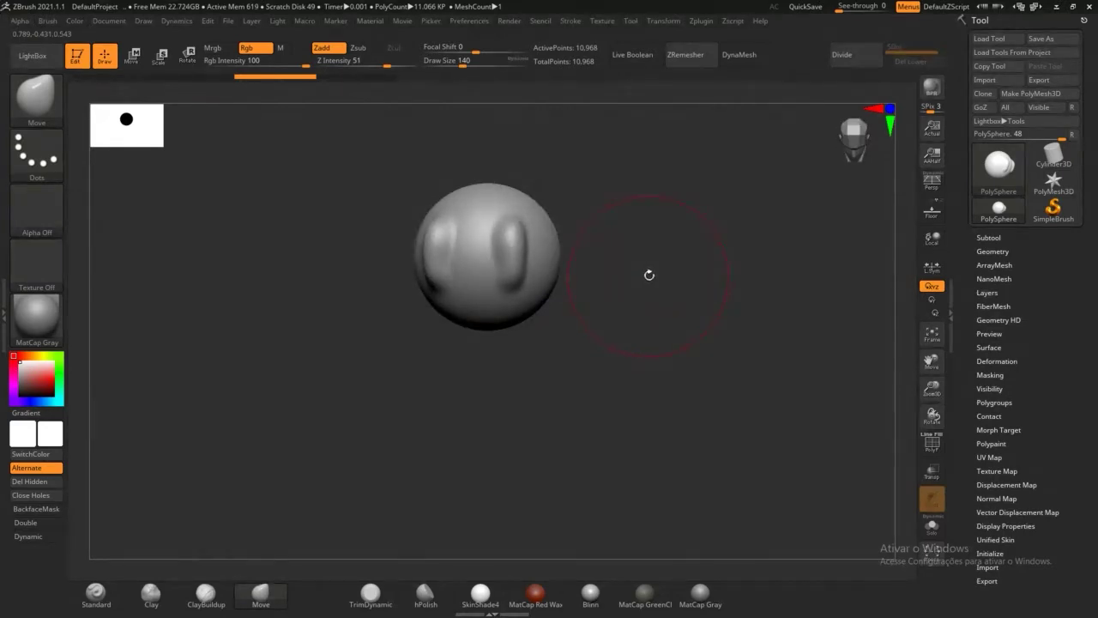
mouse_move(652, 278)
left_mouse_down("alt")
mouse_move(667, 263)
mouse_move(777, 275)
mouse_move(514, 275)
mouse_move(525, 289)
mouse_move(790, 284)
mouse_move(461, 287)
mouse_move(800, 275)
mouse_move(392, 279)
mouse_move(820, 276)
mouse_move(365, 272)
mouse_move(760, 275)
mouse_move(444, 257)
mouse_move(522, 236)
left_mouse_up("alt")
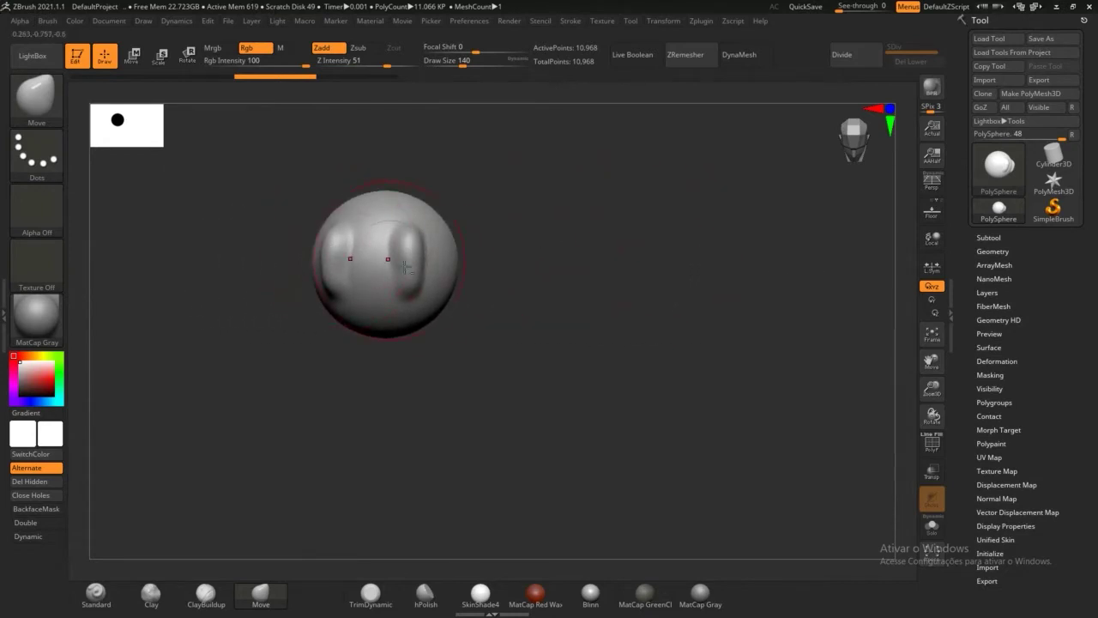
left_click_drag(405, 267, 656, 307, "alt")
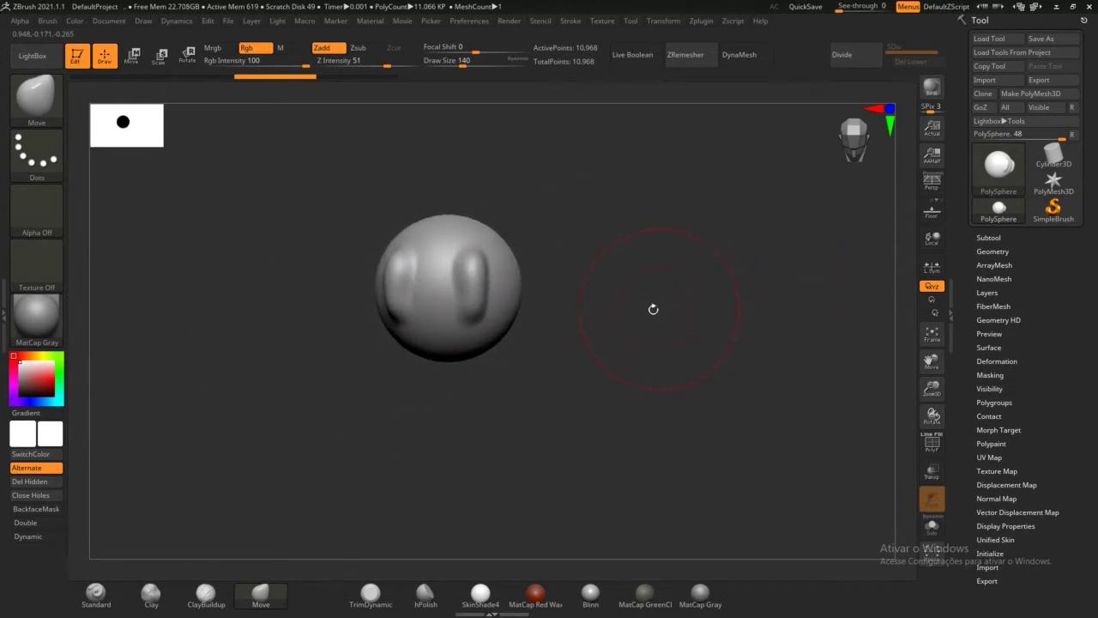
left_click_drag(646, 289, 814, 450, "alt")
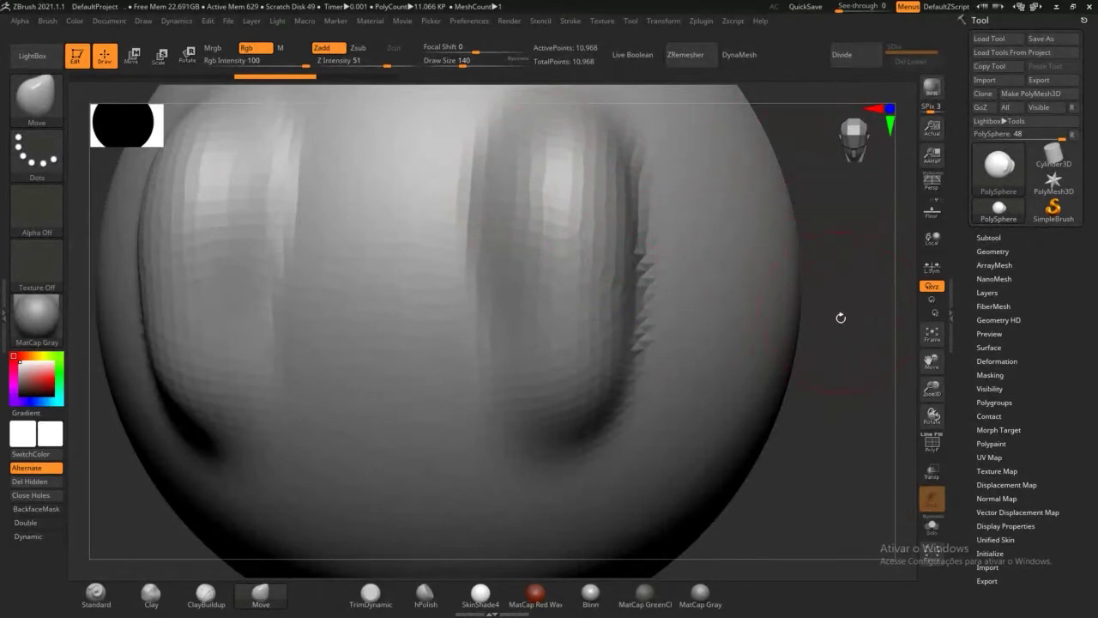
left_click_drag(839, 368, 839, 481, "alt")
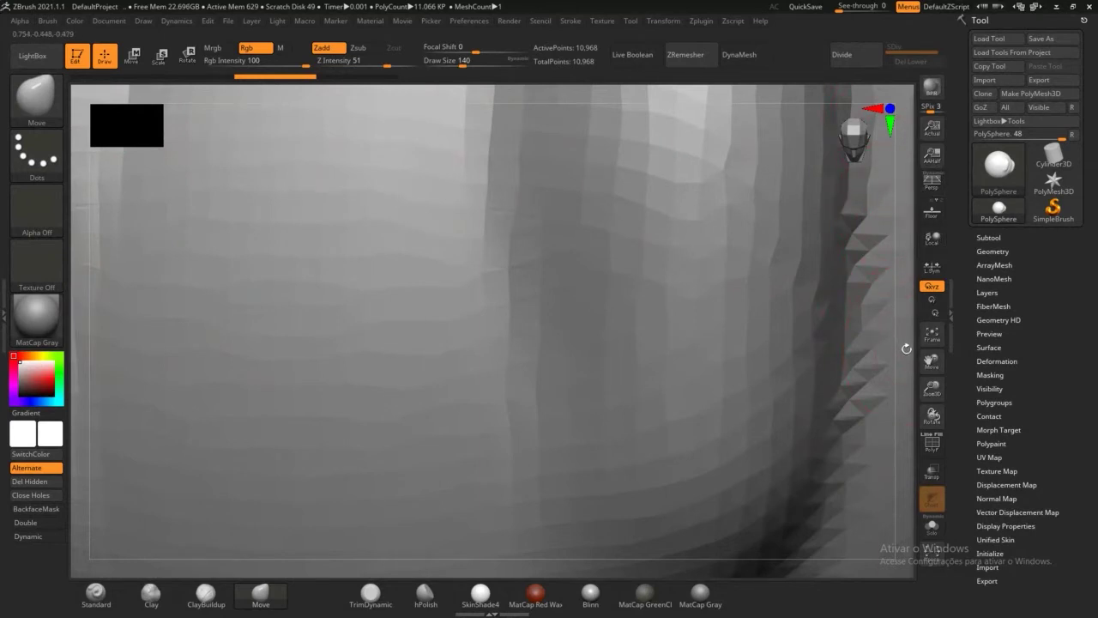
left_click_drag(907, 348, 839, 202, "alt")
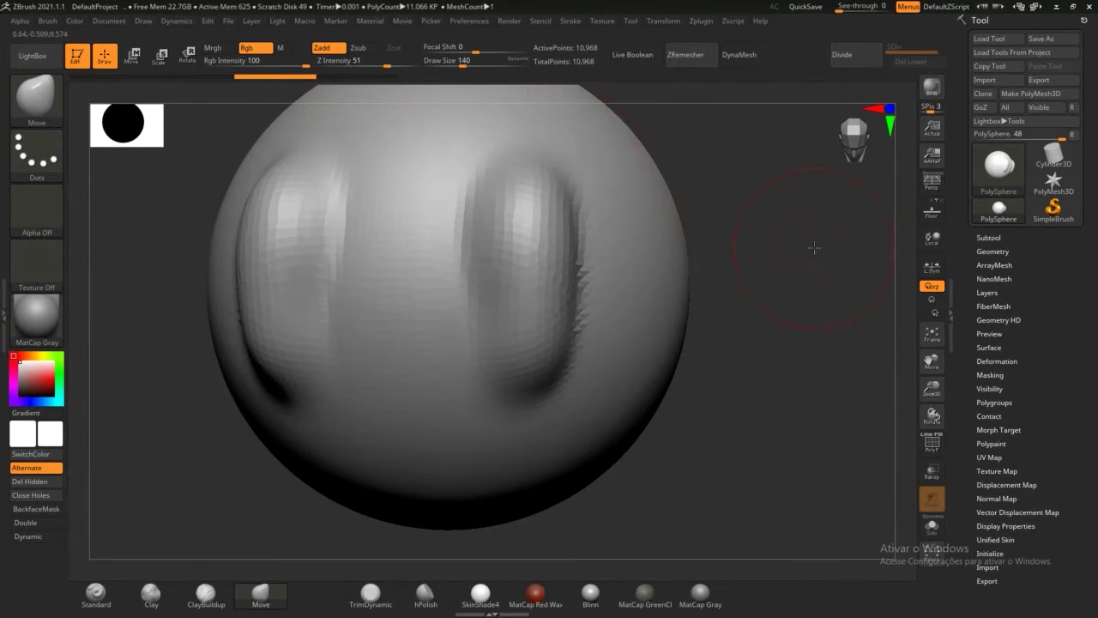
right_click_drag(815, 247, 761, 327, "ctrl")
mouse_move(750, 96)
right_mouse_down("ctrl")
mouse_move(753, 133)
mouse_move(742, 89)
mouse_move(730, 152)
right_mouse_up("ctrl")
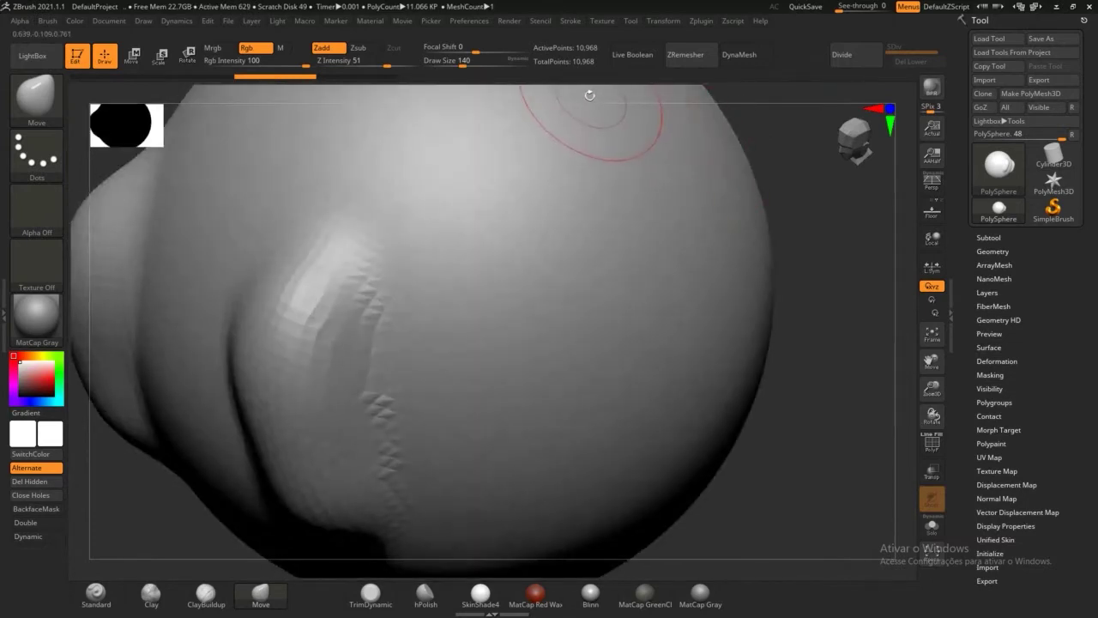
mouse_move(529, 93)
right_mouse_down("alt")
mouse_move(775, 140)
mouse_move(808, 121)
mouse_move(519, 97)
mouse_move(601, 112)
mouse_move(478, 114)
mouse_move(761, 120)
mouse_move(555, 91)
mouse_move(781, 88)
right_mouse_up("alt")
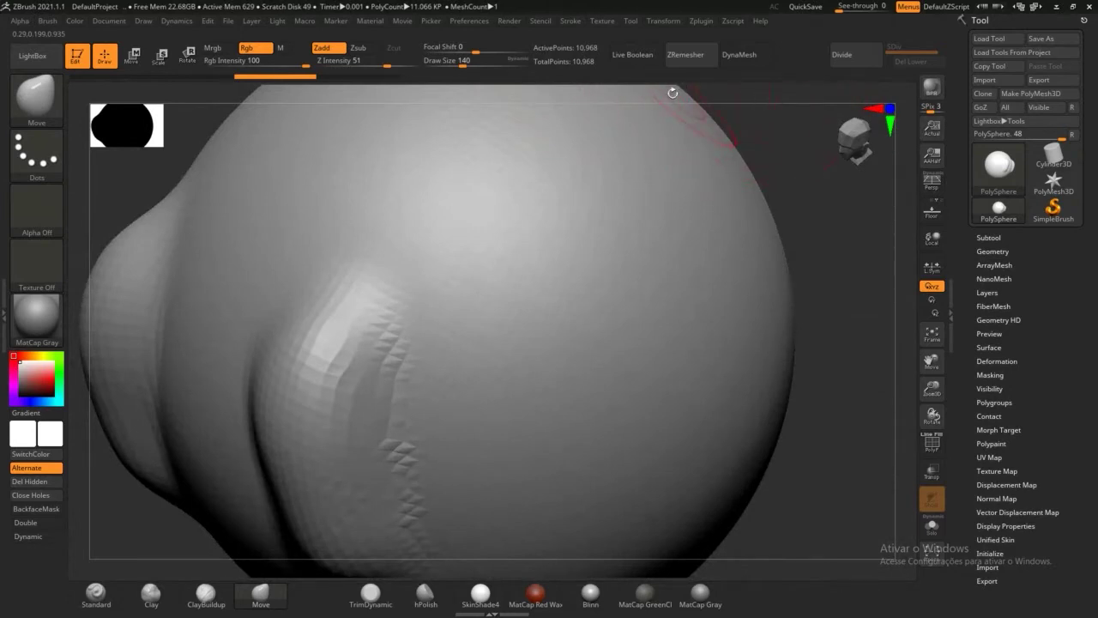
mouse_move(669, 96)
right_mouse_down("ctrl")
mouse_move(556, 88)
mouse_move(567, 117)
right_mouse_up("ctrl")
mouse_move(760, 232)
right_mouse_down()
mouse_move(775, 235)
mouse_move(748, 236)
mouse_move(745, 287)
mouse_move(734, 168)
mouse_move(740, 310)
mouse_move(730, 332)
mouse_move(711, 262)
right_mouse_up()
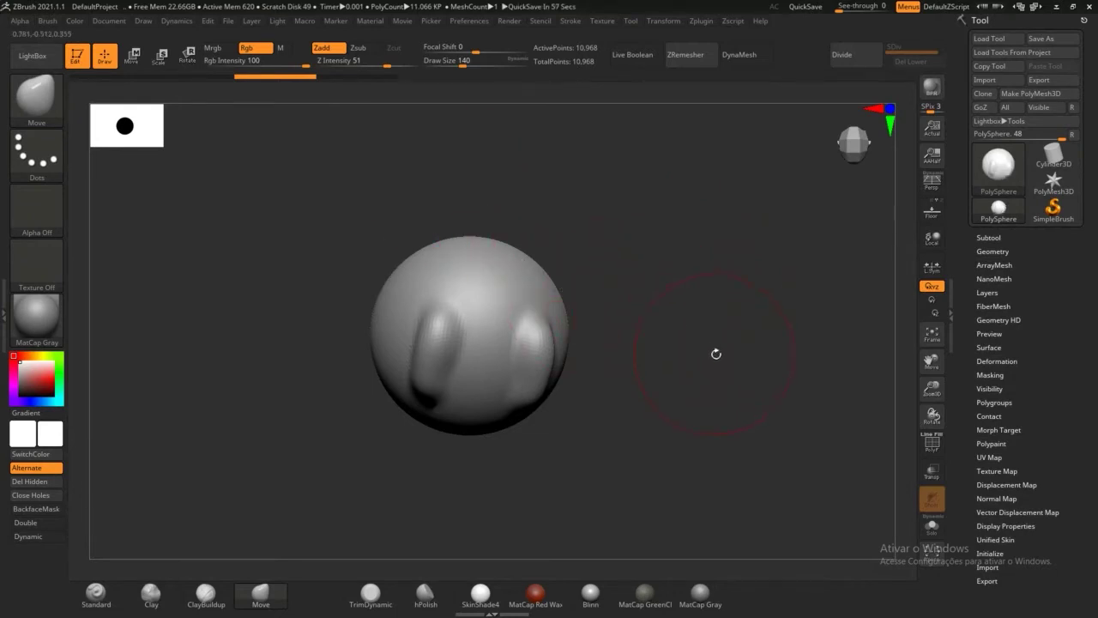
Step: Undo the last Move strokes with Ctrl+Z to shorten both bulges, and rotate the sphere around
mouse_move(716, 354)
left_mouse_down()
mouse_move(718, 338)
mouse_move(698, 335)
left_mouse_up()
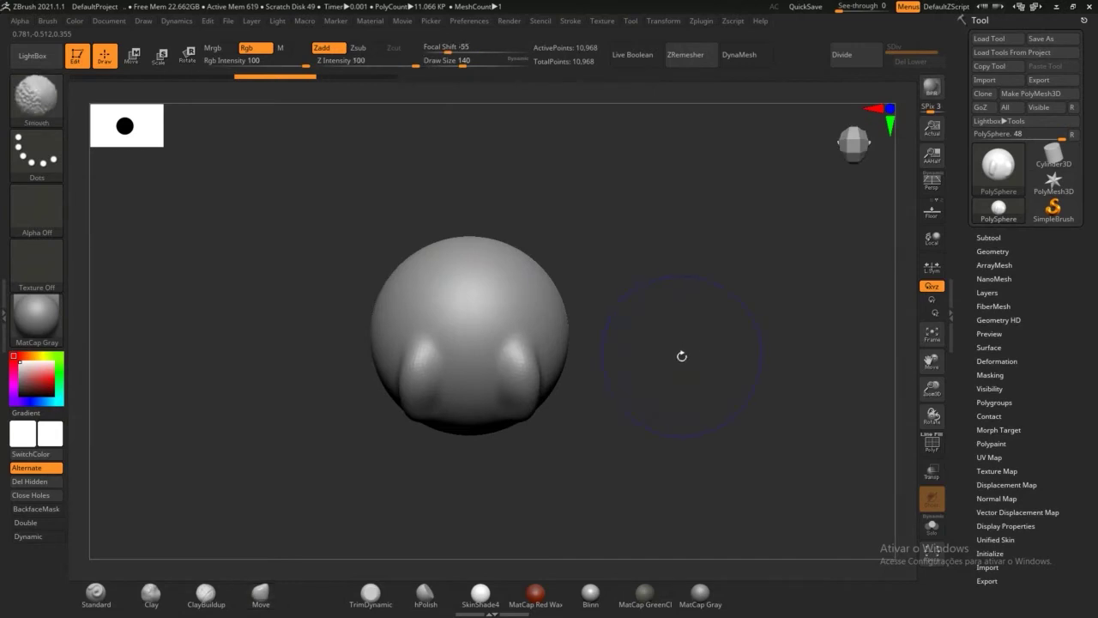
key("ctrl+z")
key("ctrl+z")
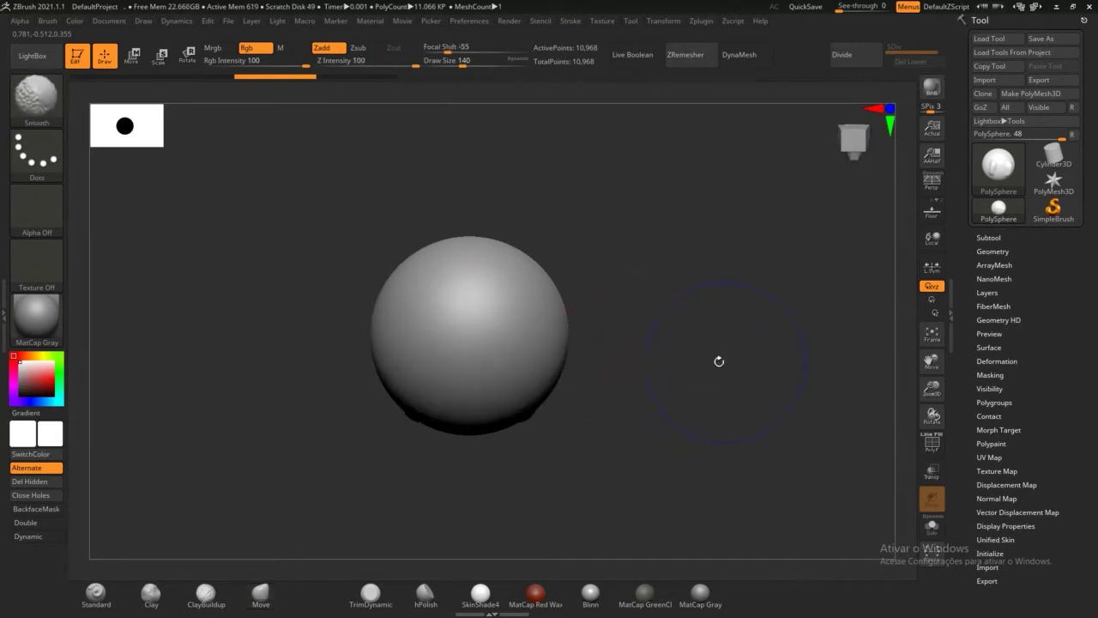
left_click_drag(636, 362, 690, 256)
left_click_drag(686, 328, 644, 319)
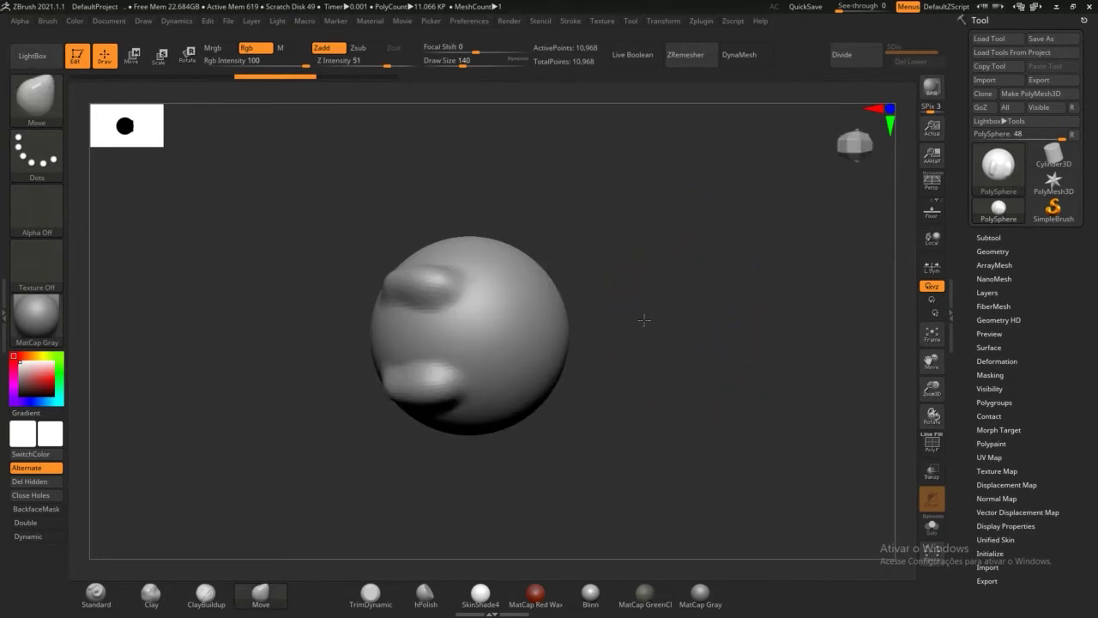
key("ctrl+z")
key("ctrl+z")
key("ctrl+z")
key("ctrl+z")
key("ctrl+z")
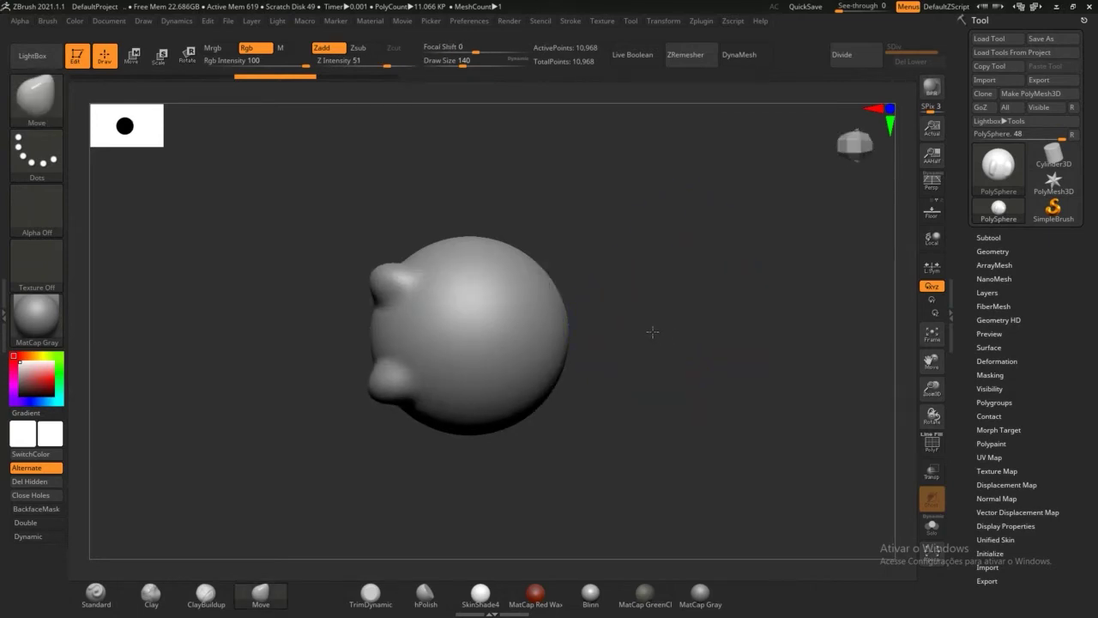
key("ctrl+shift+z")
key("ctrl+shift+z")
key("ctrl+shift+z")
key("ctrl+shift+z")
key("ctrl+shift+z")
key("ctrl+z")
key("ctrl+z")
left_click_drag(652, 331, 643, 473)
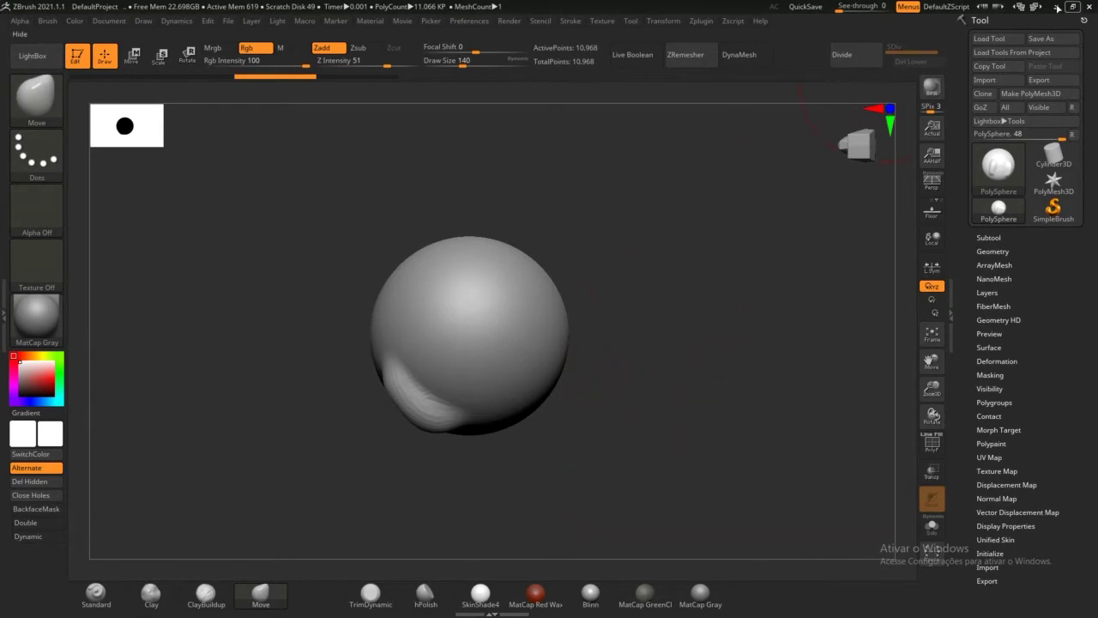
left_click(1057, 7)
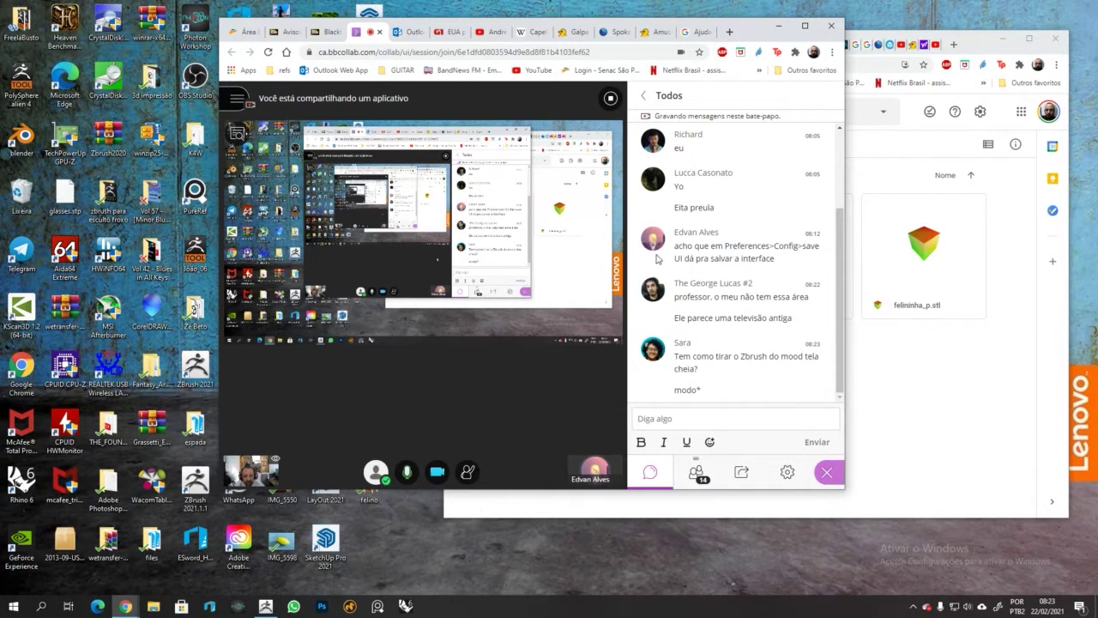
left_click(268, 606)
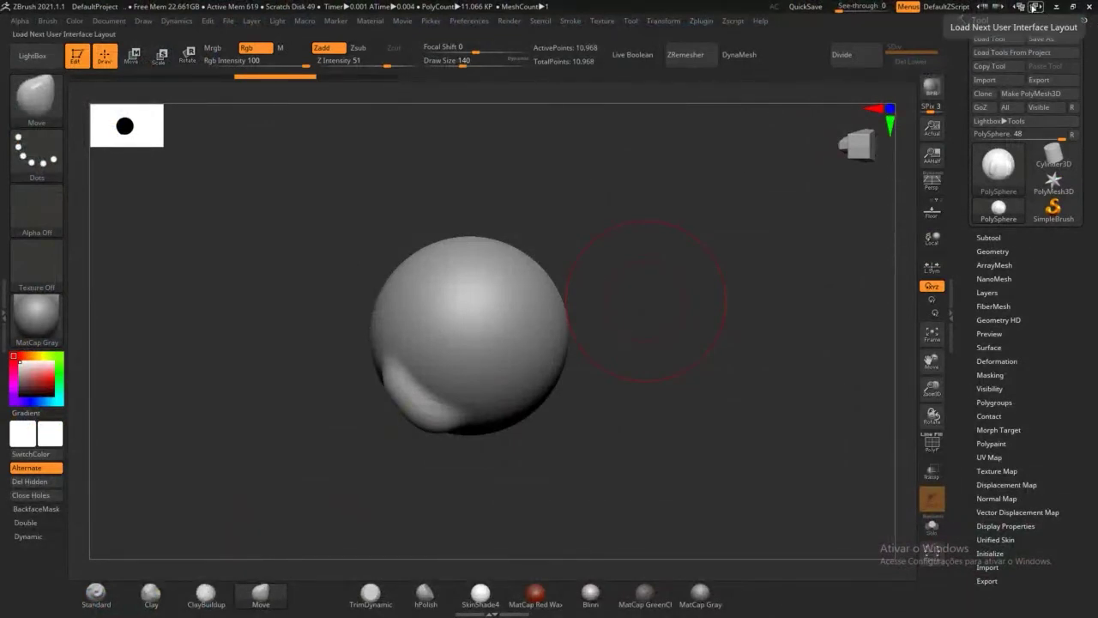
Step: Cycle back through previous interface layouts until the legacy4R8 layout loads
left_click(1018, 7)
left_click(1018, 7)
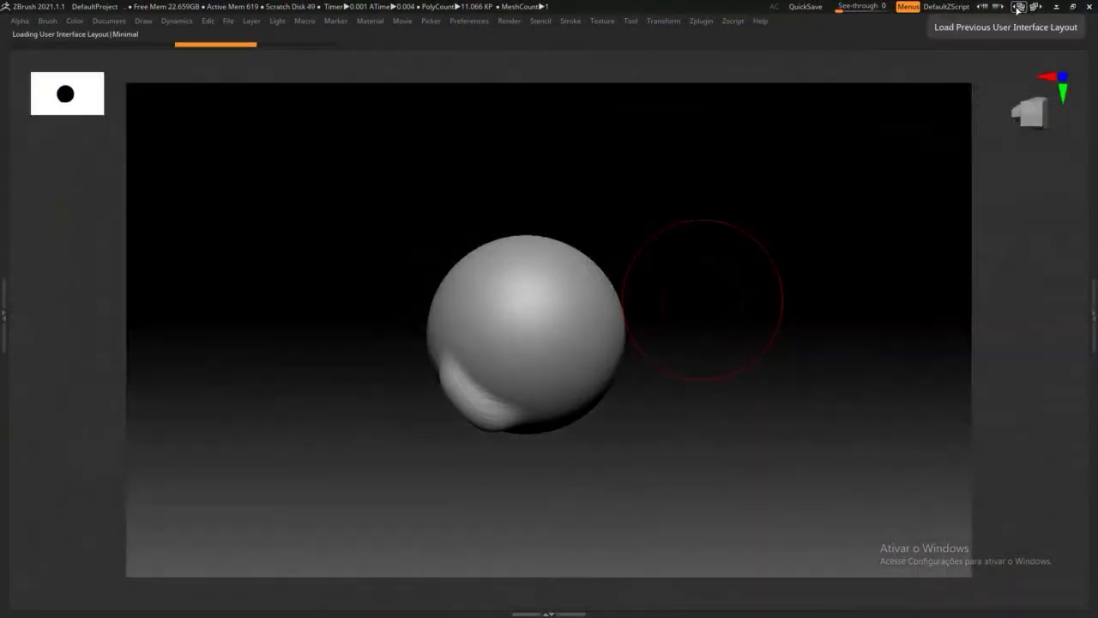
left_click(1019, 7)
left_click(1019, 7)
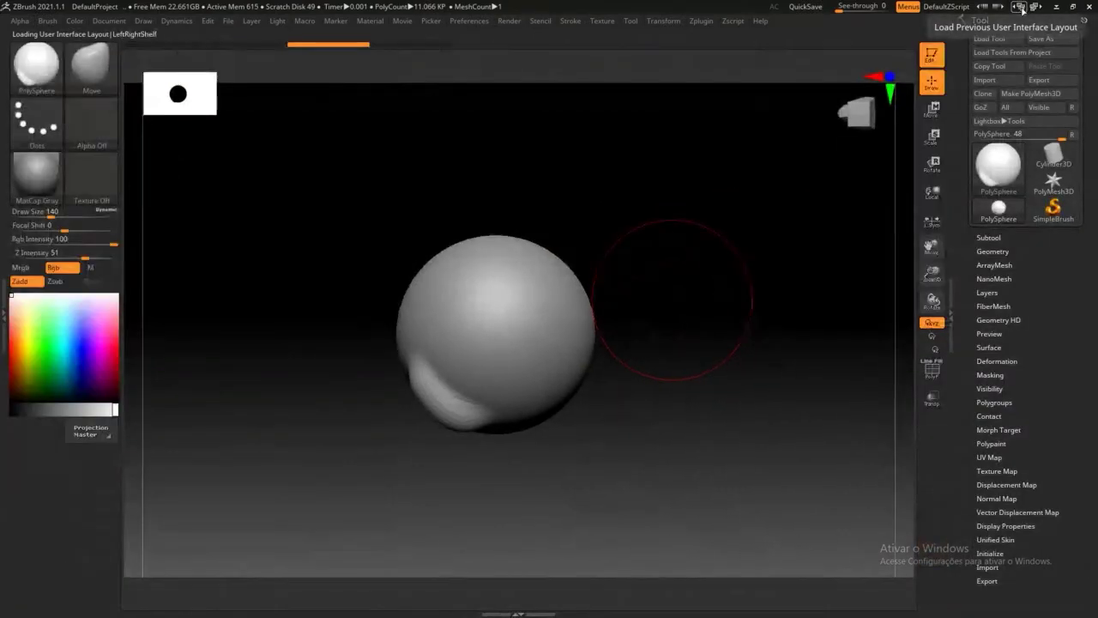
left_click(1020, 7)
left_click(1019, 7)
left_click(1018, 7)
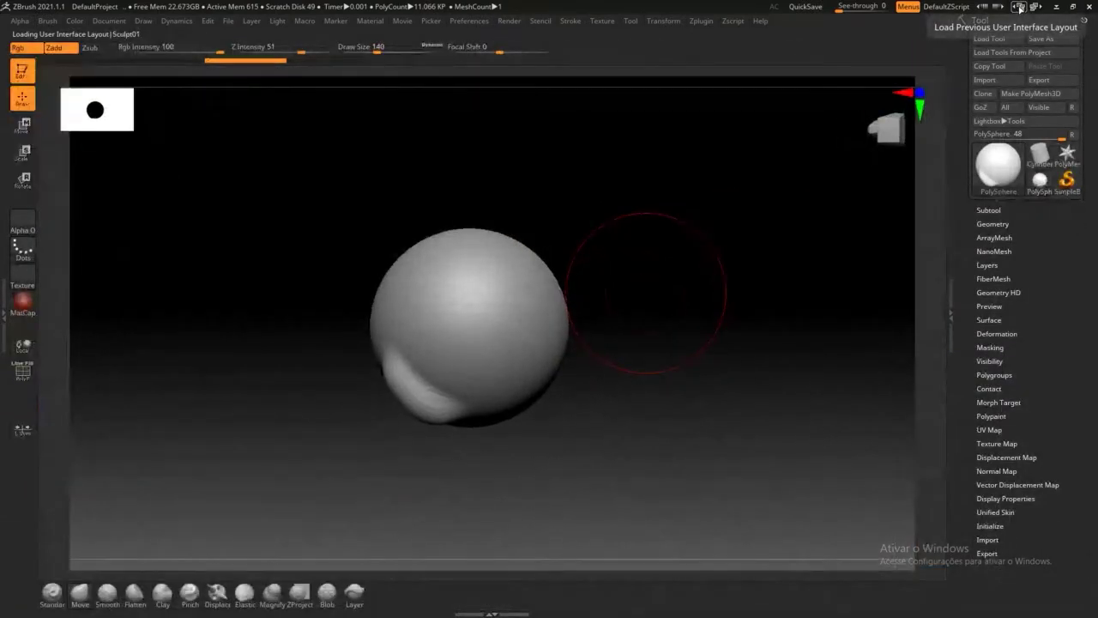
left_click(1019, 7)
left_click(1019, 7)
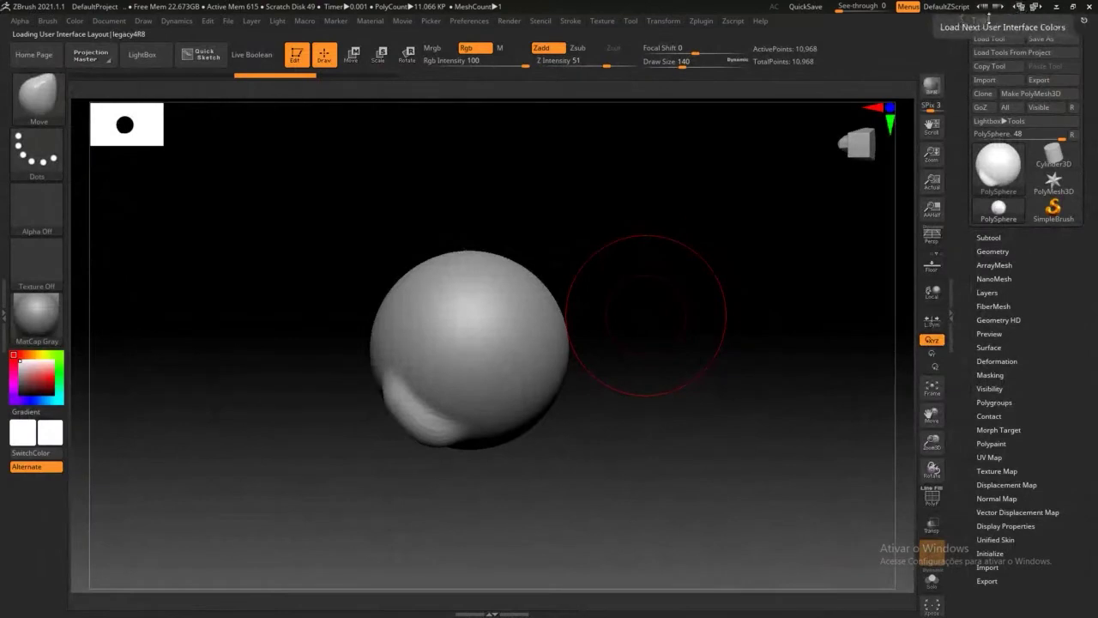
mouse_move(651, 277)
left_mouse_down()
mouse_move(709, 228)
mouse_move(689, 246)
left_mouse_up()
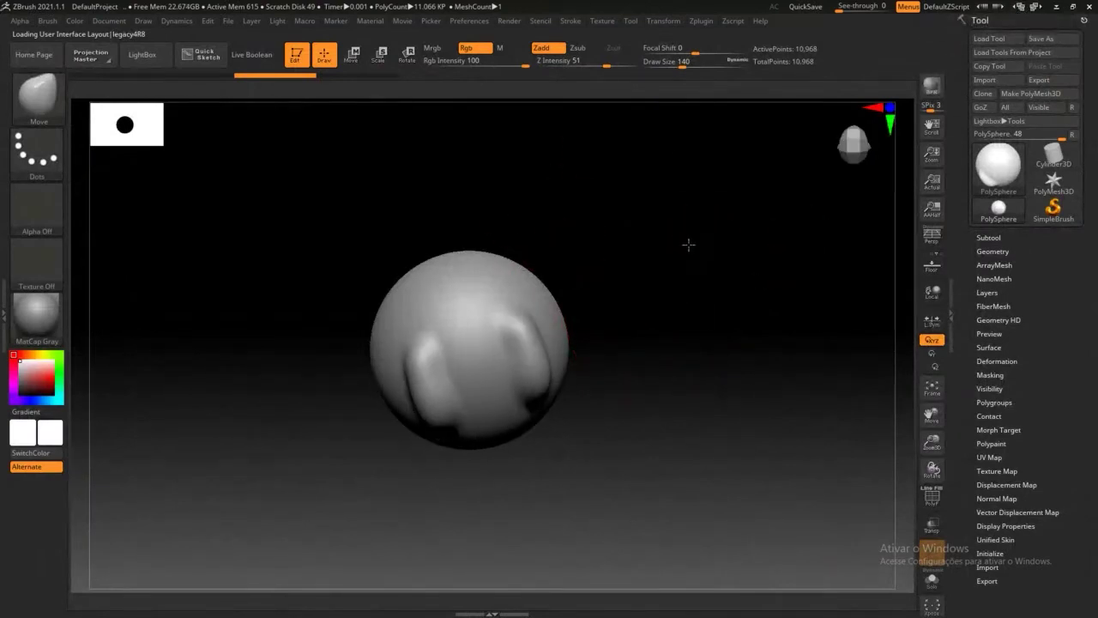
Step: Shift-snap the sphere to a straight front view and open Tool > Load Tool
key("shift")
mouse_move(569, 320)
left_mouse_down()
mouse_move(723, 255)
mouse_move(735, 294)
mouse_move(689, 309)
mouse_move(668, 300)
mouse_move(698, 295)
mouse_move(684, 265)
mouse_move(669, 290)
mouse_move(677, 341)
mouse_move(642, 318)
mouse_move(640, 344)
left_mouse_up()
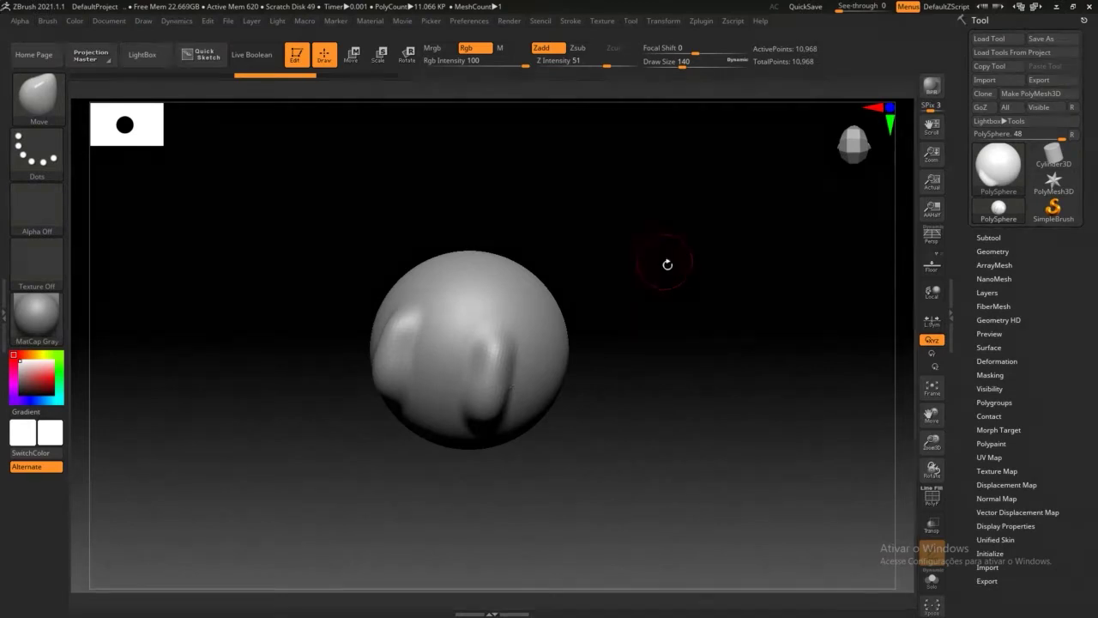
left_click_drag(667, 258, 661, 254)
left_click_drag(673, 290, 645, 313)
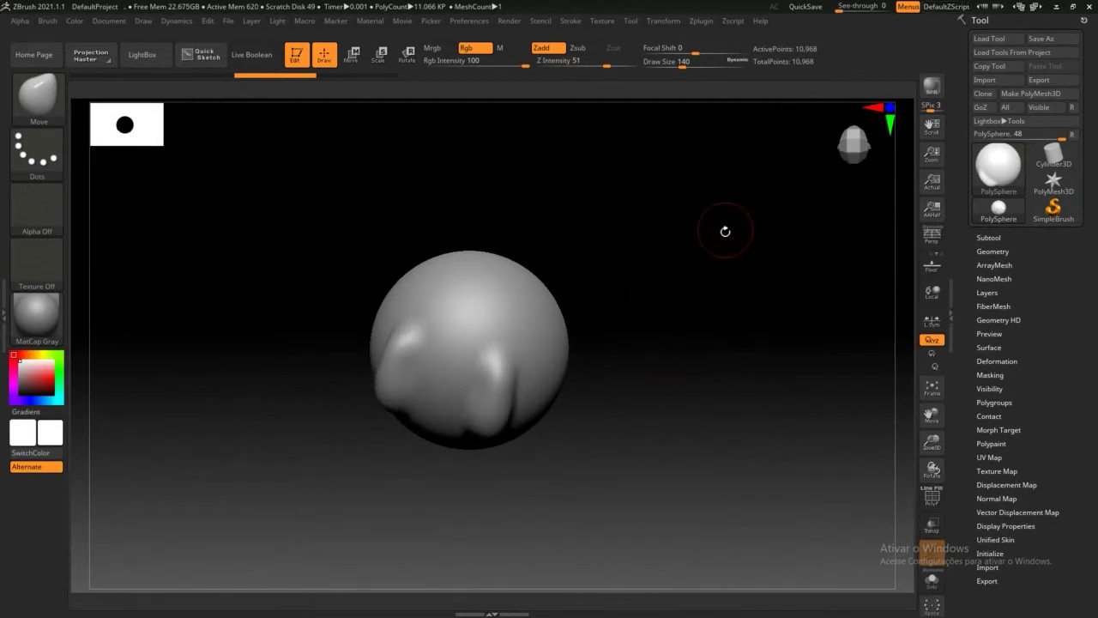
left_click_drag(645, 307, 637, 299)
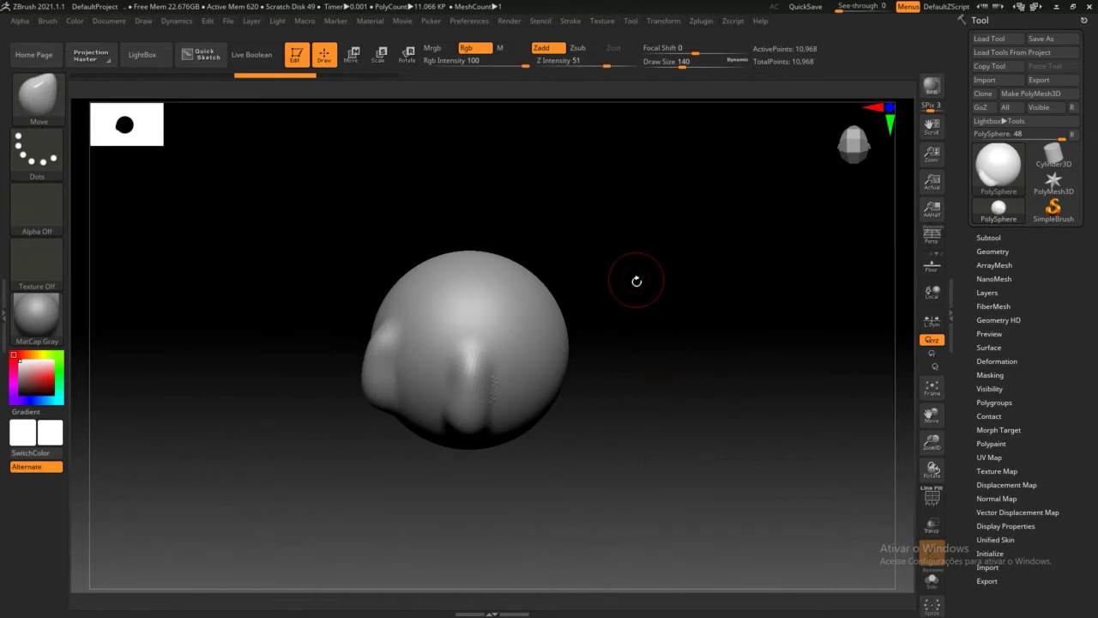
left_click_drag(655, 282, 637, 252, "shift")
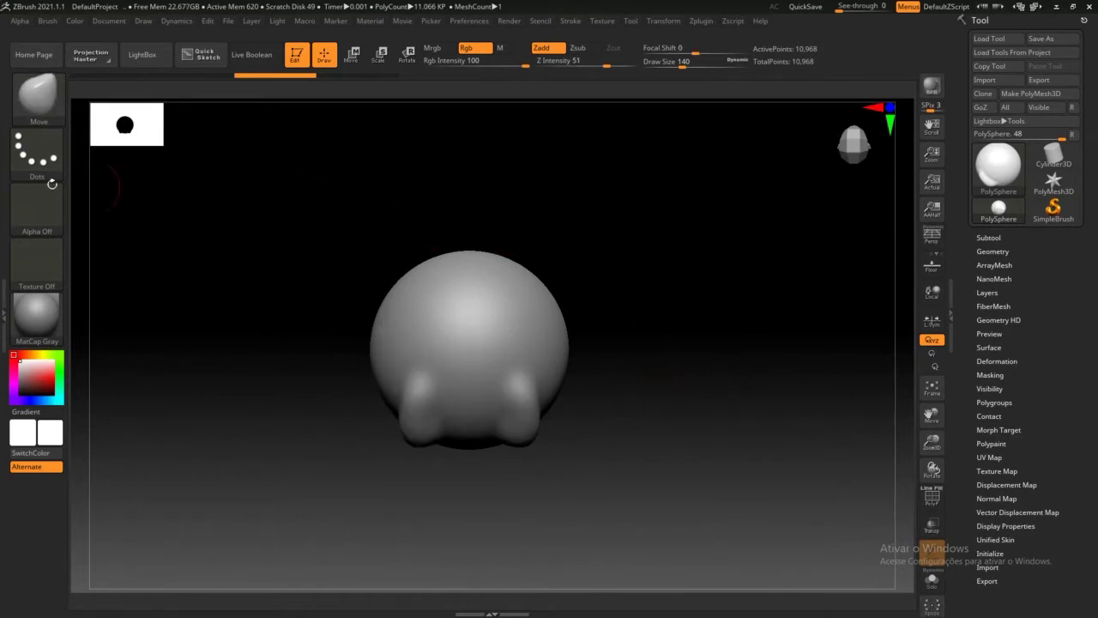
left_click(28, 23)
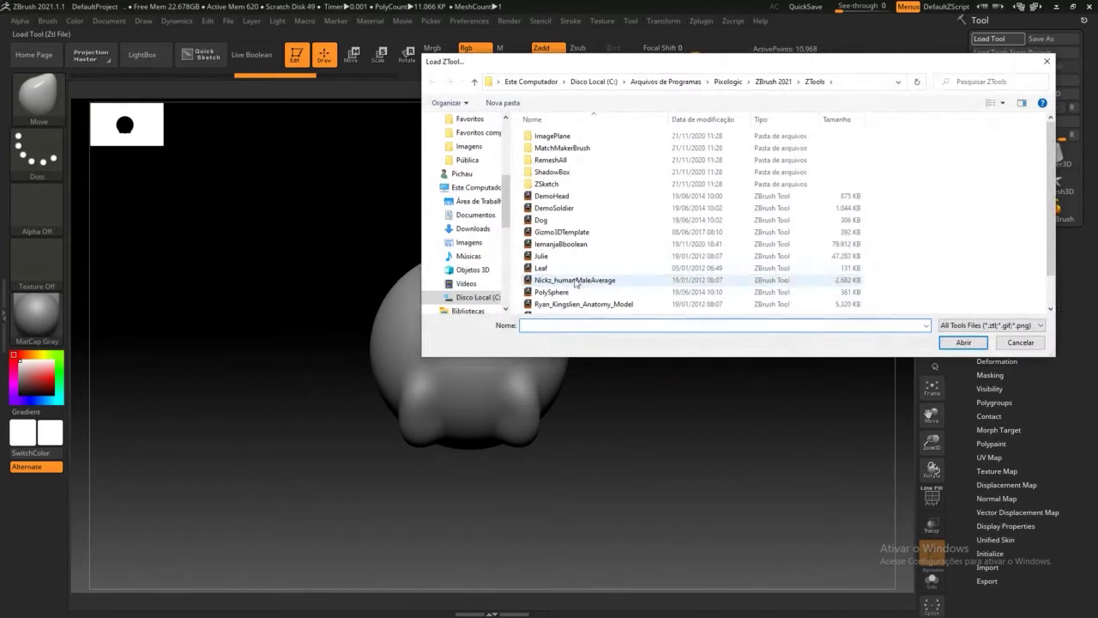
Step: Load the Dog ZTool, turn it to a side profile, and exit Edit mode choosing Do Not Switch
left_click(570, 268)
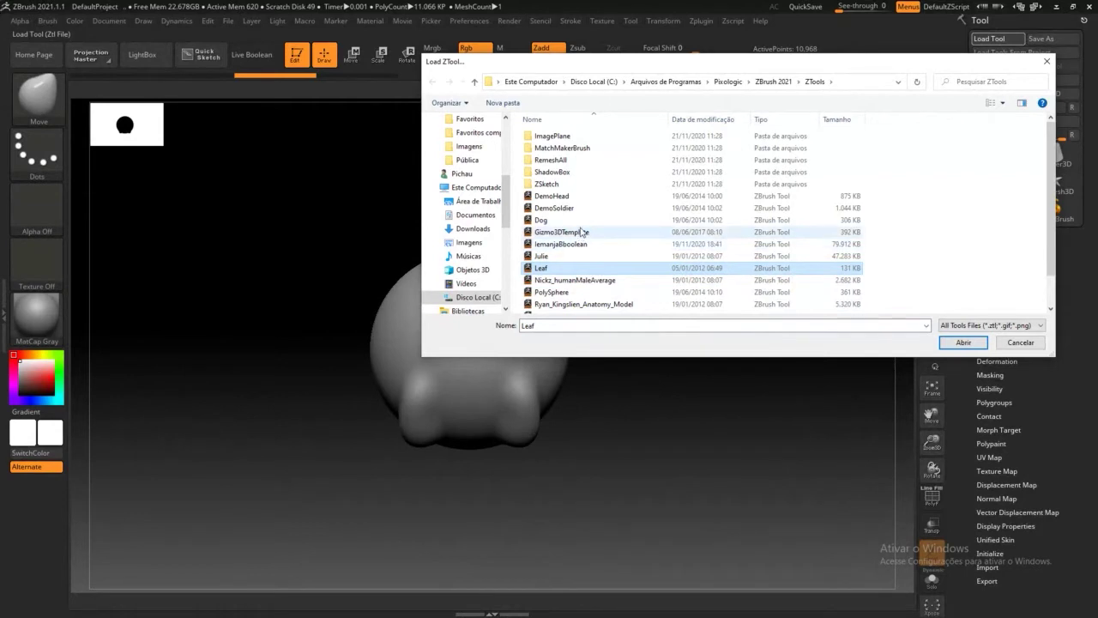
double_click(549, 220)
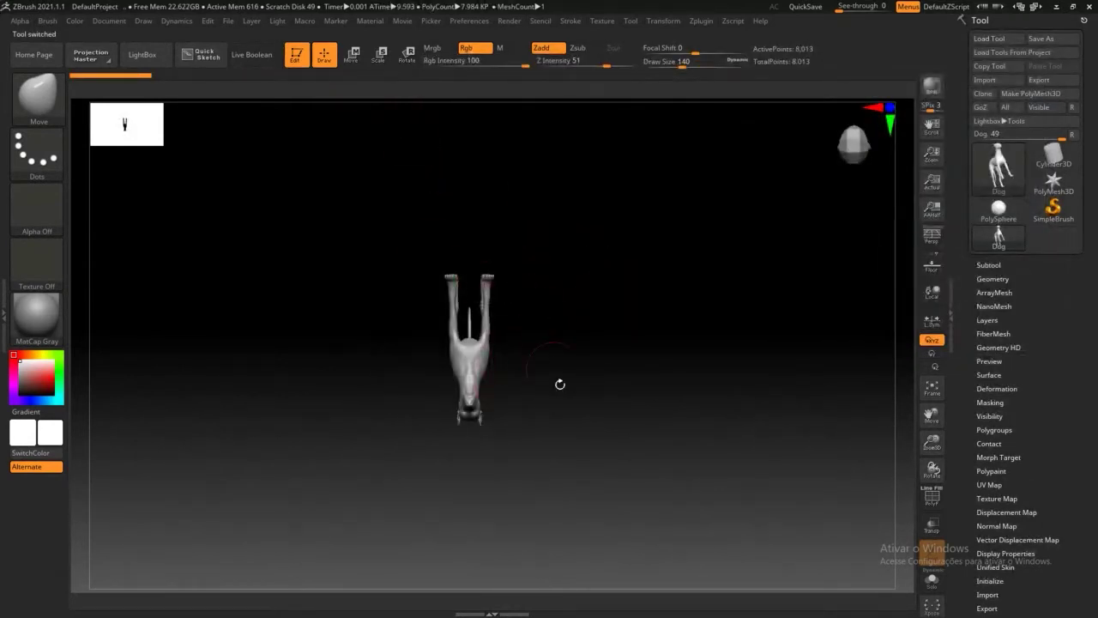
left_click_drag(520, 511, 444, 321)
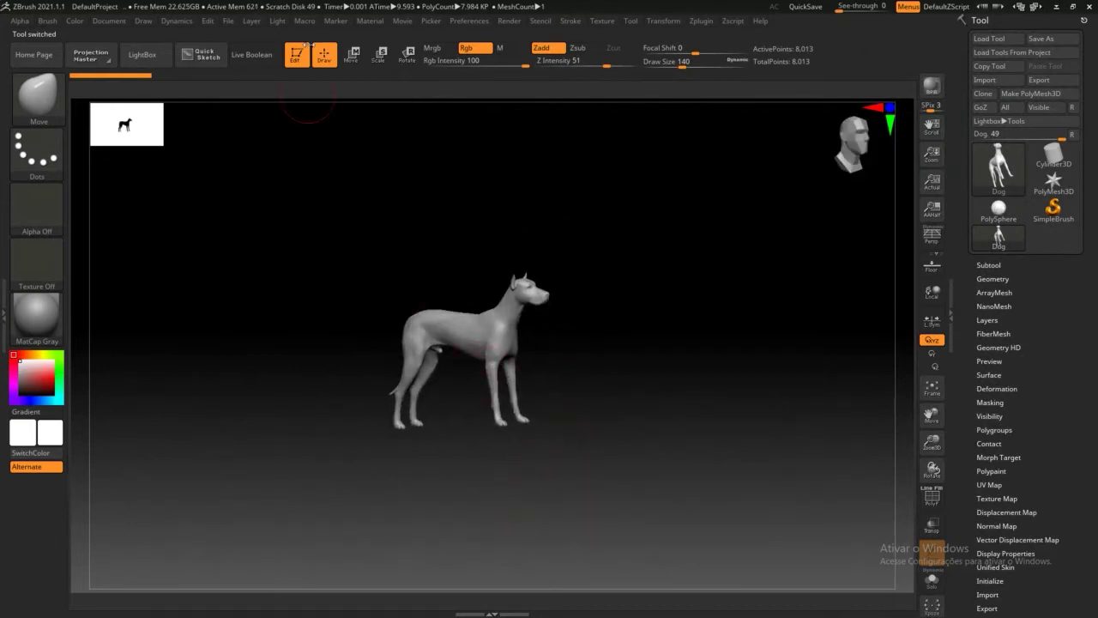
left_click(296, 58)
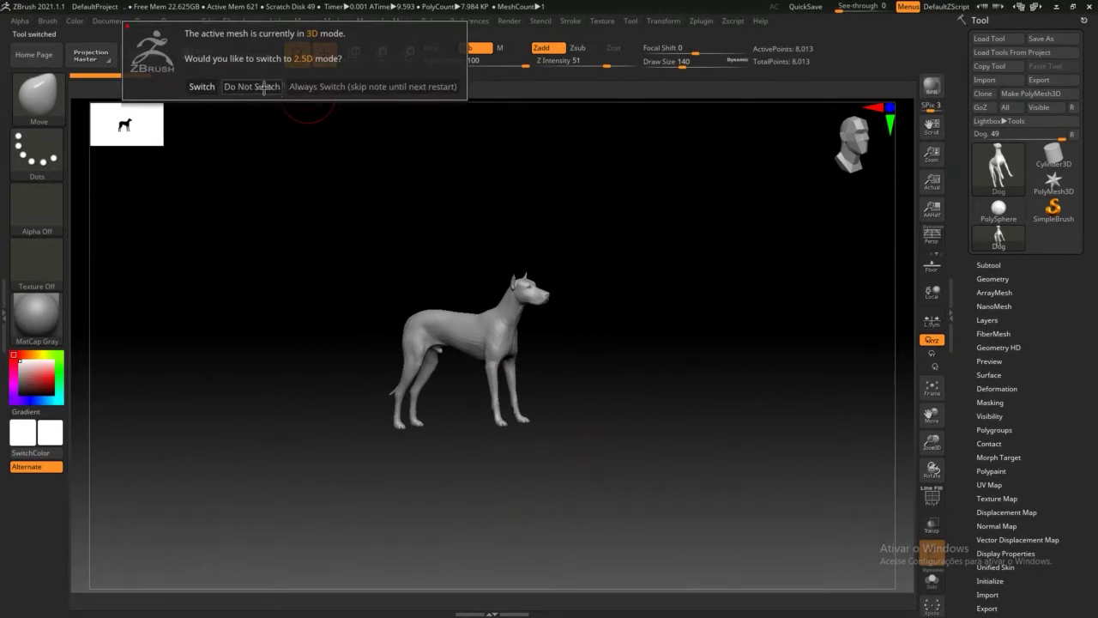
left_click(202, 87)
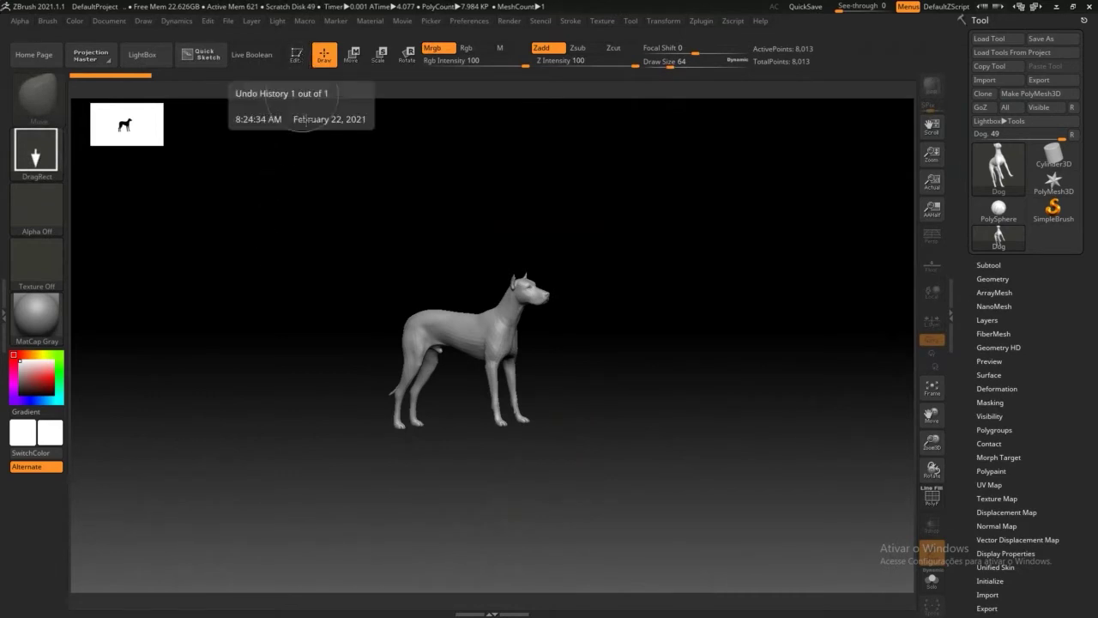
Step: Drag out about ten dog copies around the original, upright and lying, at varied sizes
left_click_drag(605, 367, 495, 505)
left_click_drag(447, 245, 502, 490)
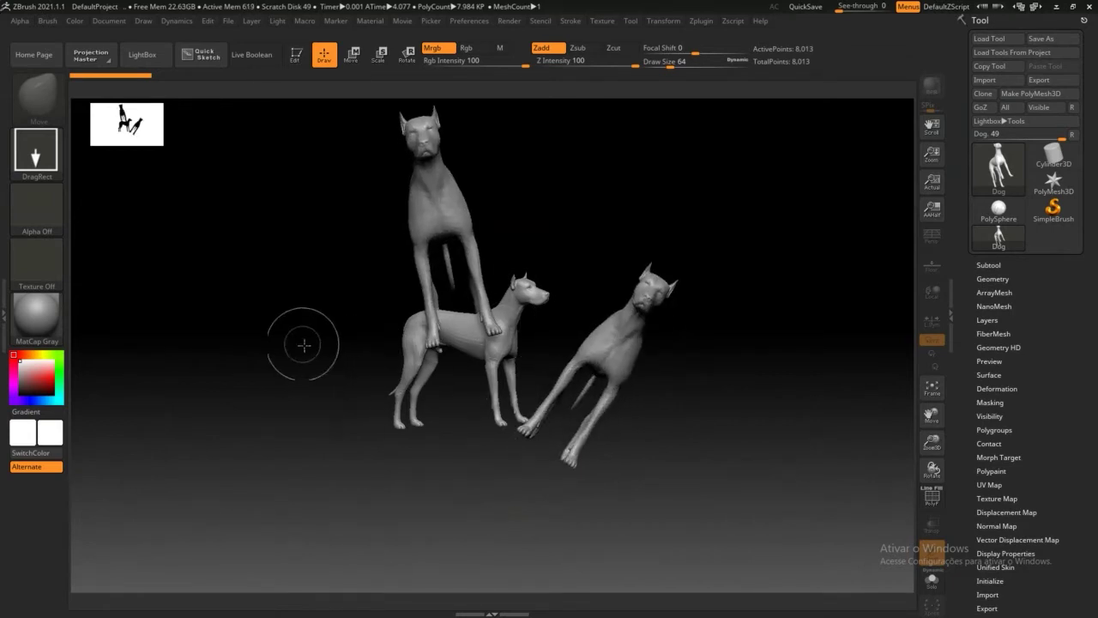
left_click_drag(300, 344, 569, 412)
left_click_drag(738, 396, 549, 365)
left_click_drag(542, 215, 550, 377)
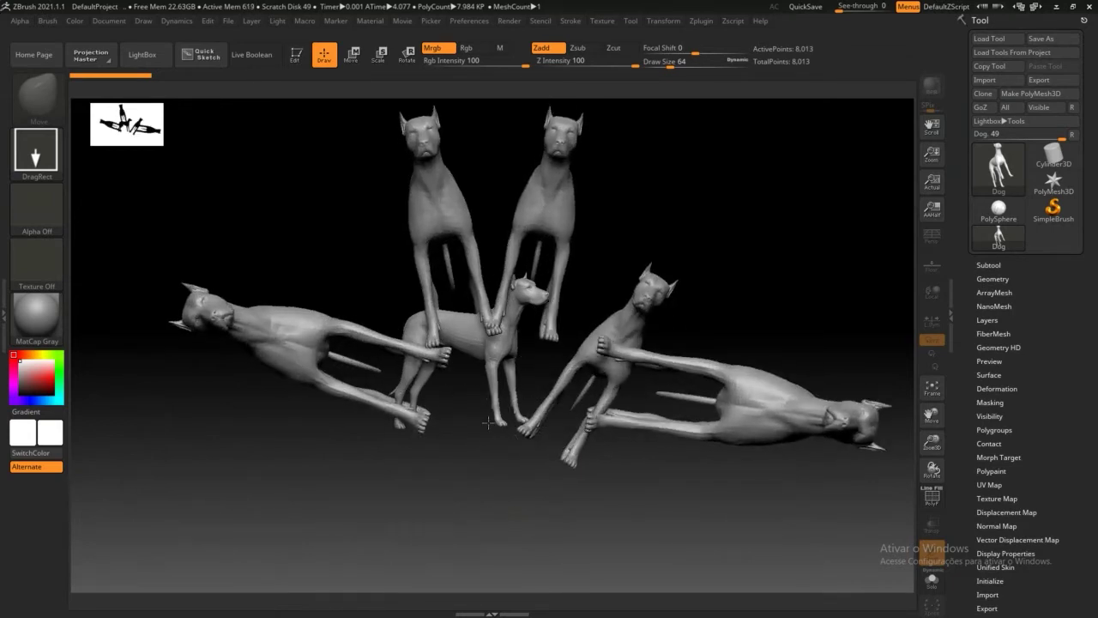
left_click_drag(378, 360, 606, 370)
left_click_drag(420, 369, 524, 378)
left_click_drag(392, 252, 369, 313)
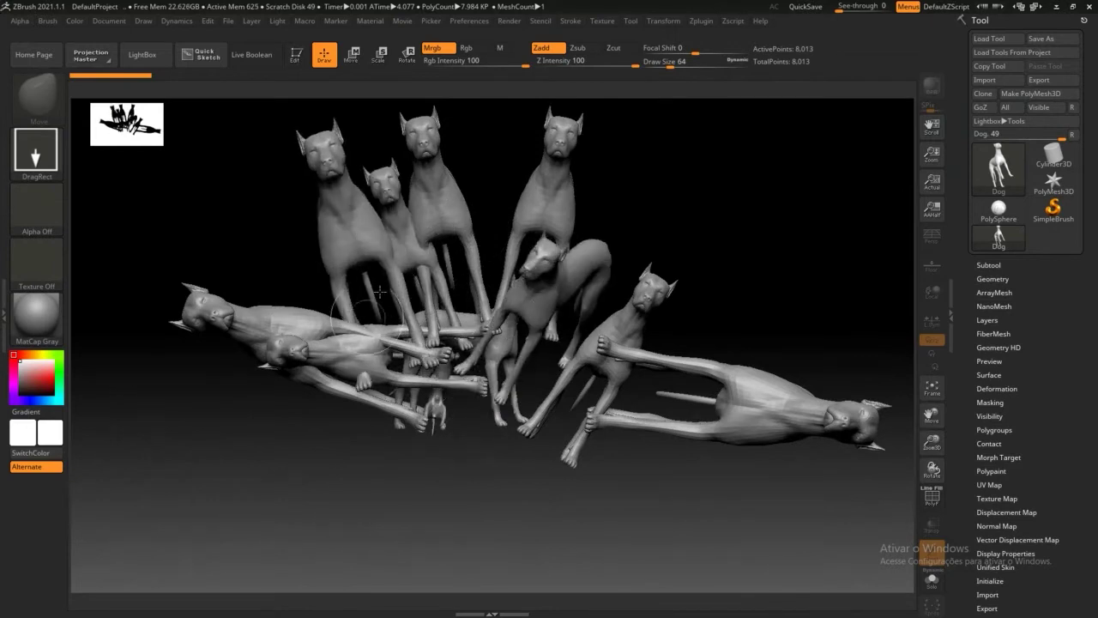
left_click_drag(463, 258, 471, 400)
left_click_drag(522, 371, 439, 292)
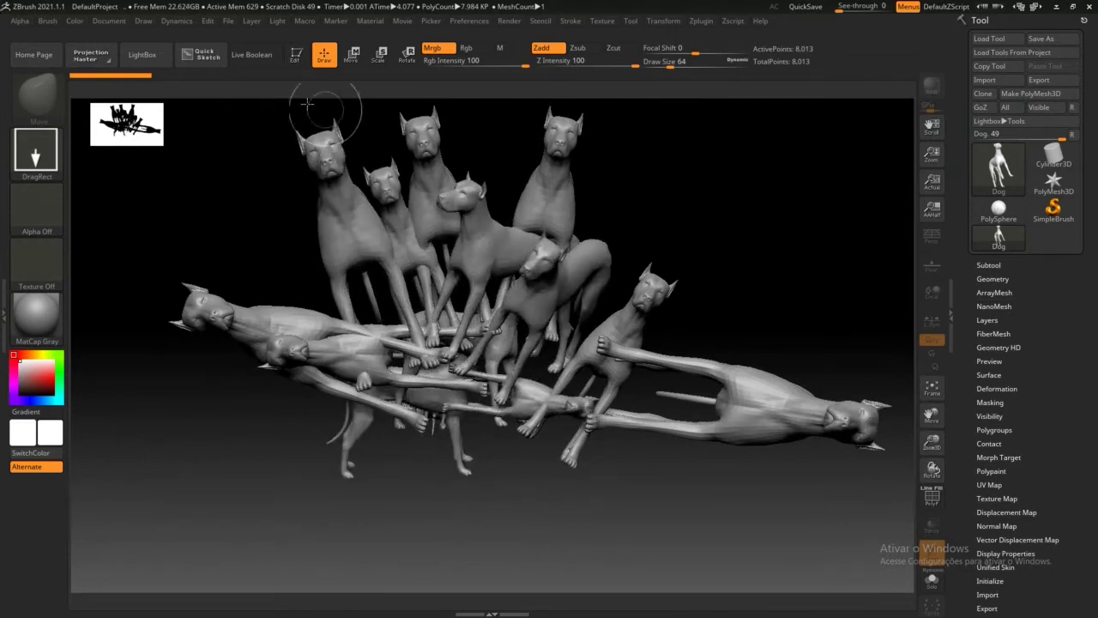
Step: Return to Edit mode, undo the stamped dogs, reorient the dog, and exit Edit into 2.5D
left_click(296, 55)
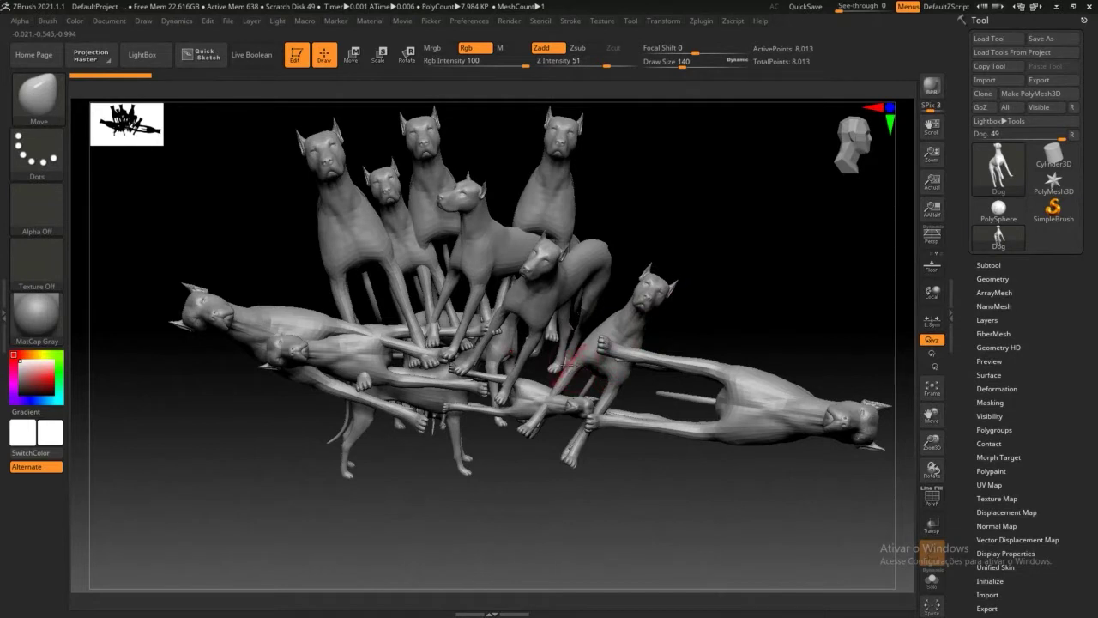
key("ctrl+z")
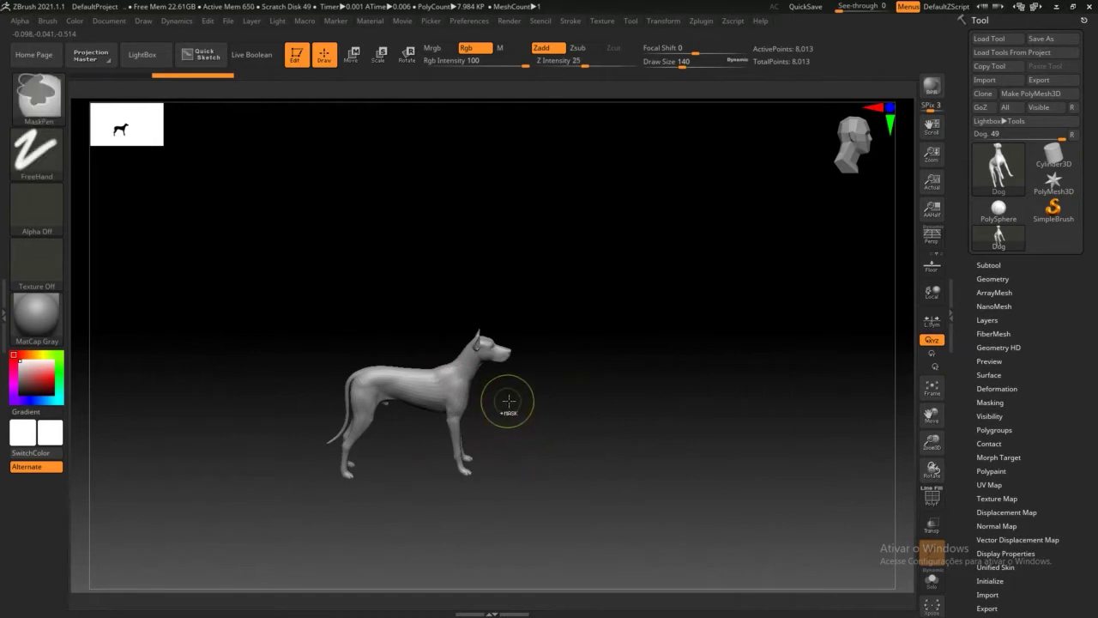
key("ctrl+z")
left_click_drag(646, 415, 525, 353)
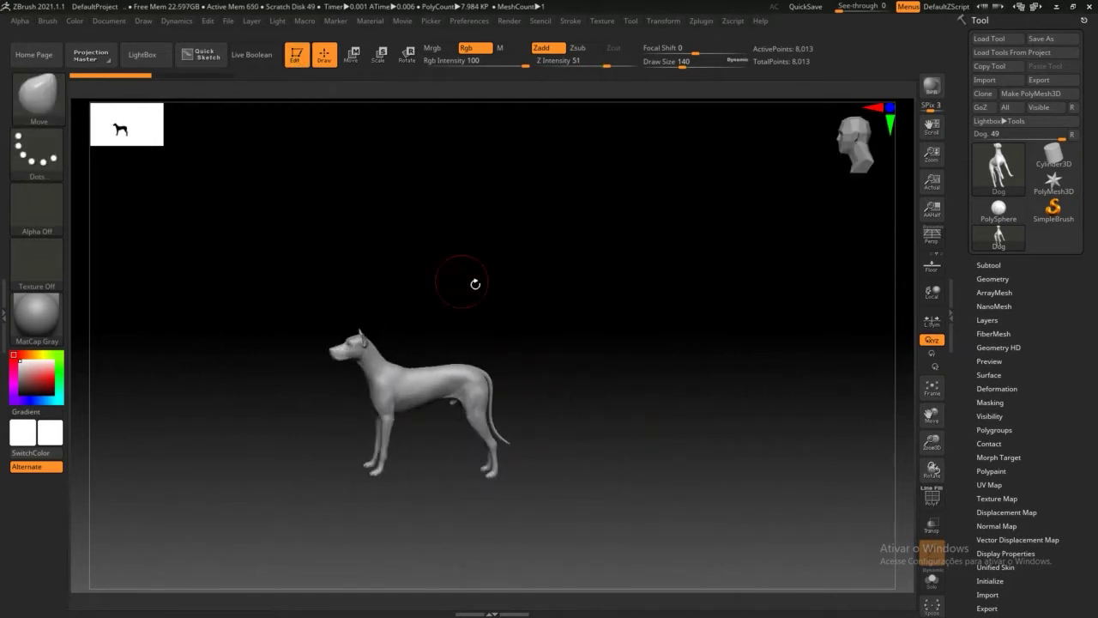
left_click_drag(478, 284, 452, 321)
left_click(291, 65)
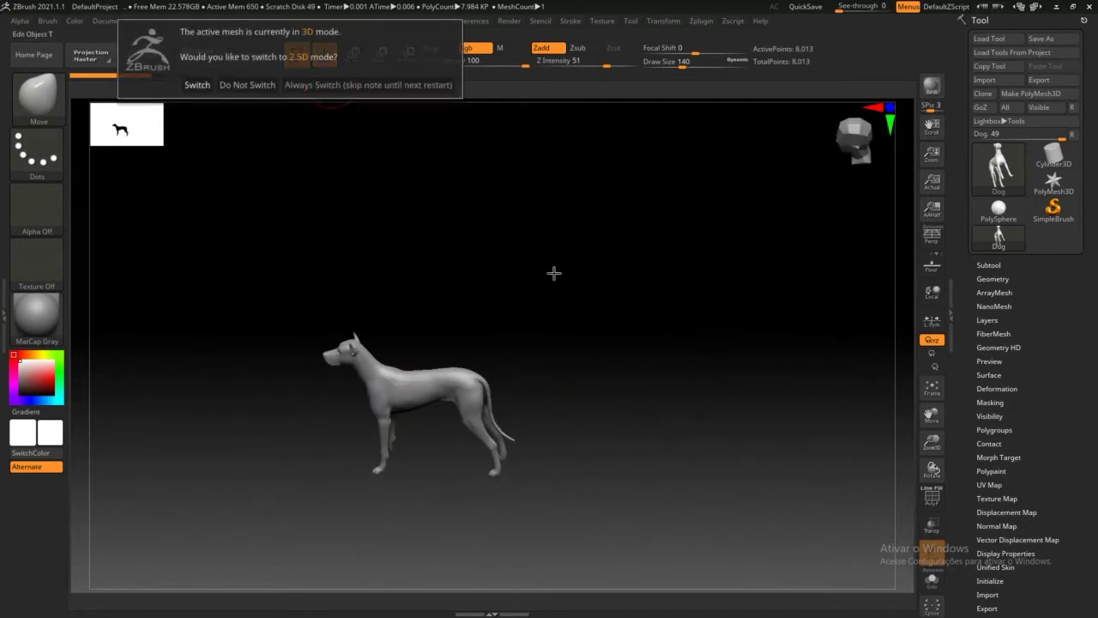
left_click(198, 84)
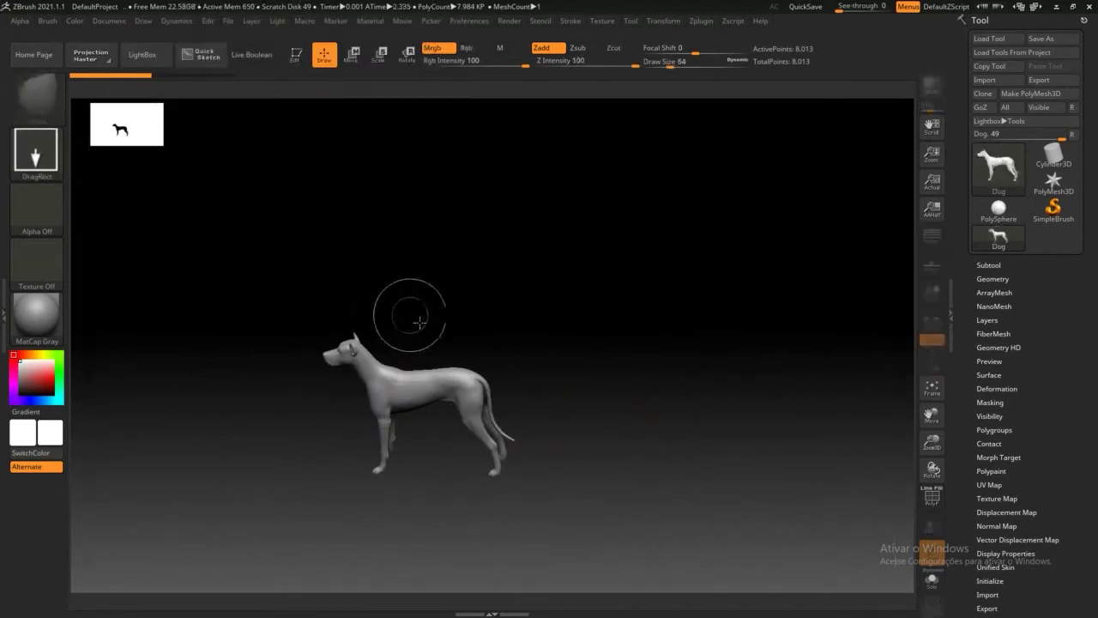
Step: Stamp nine more dog copies, then wipe the canvas clean with Ctrl+N
left_click_drag(432, 260, 488, 366)
left_click_drag(557, 309, 407, 353)
left_click_drag(399, 233, 419, 371)
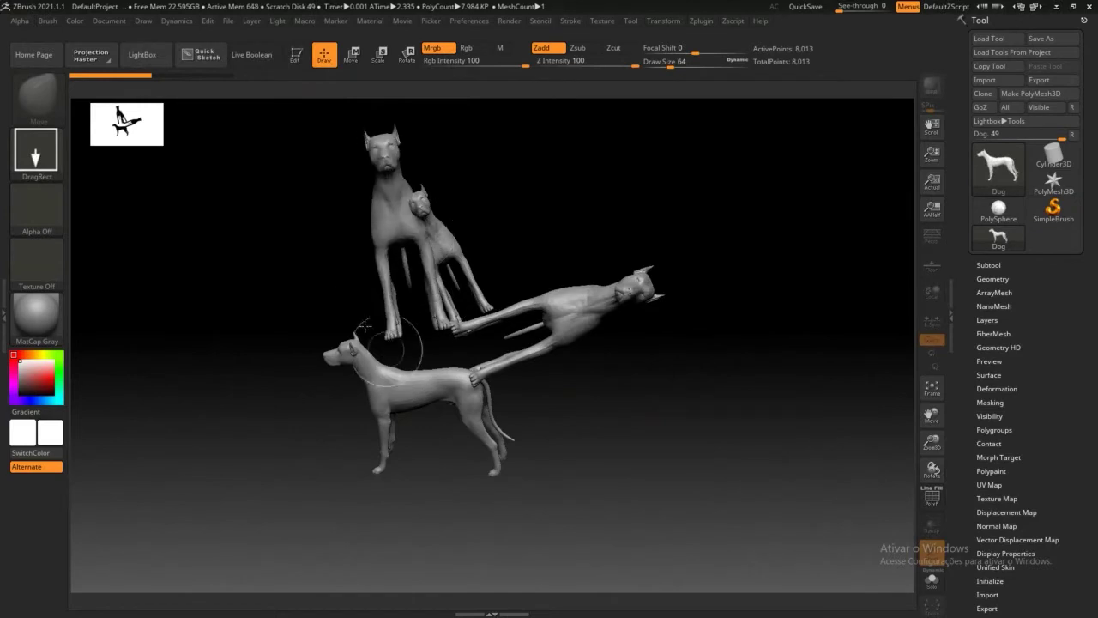
left_click_drag(293, 300, 410, 383)
left_click_drag(359, 412, 470, 401)
left_click_drag(566, 364, 417, 383)
left_click_drag(457, 265, 421, 371)
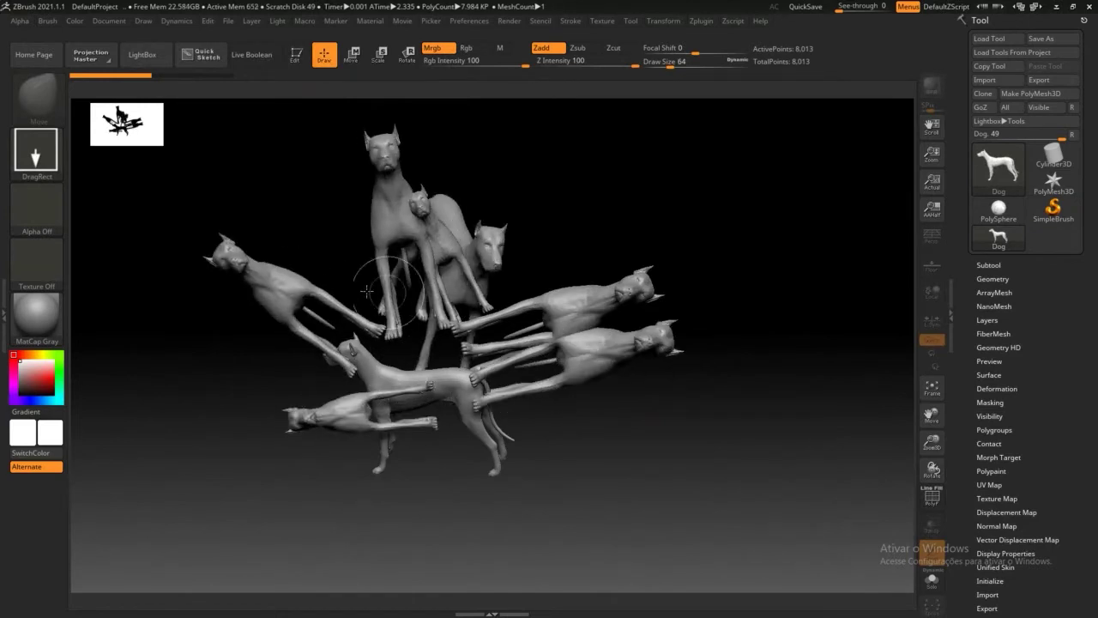
left_click_drag(336, 273, 396, 364)
left_click_drag(484, 342, 407, 452)
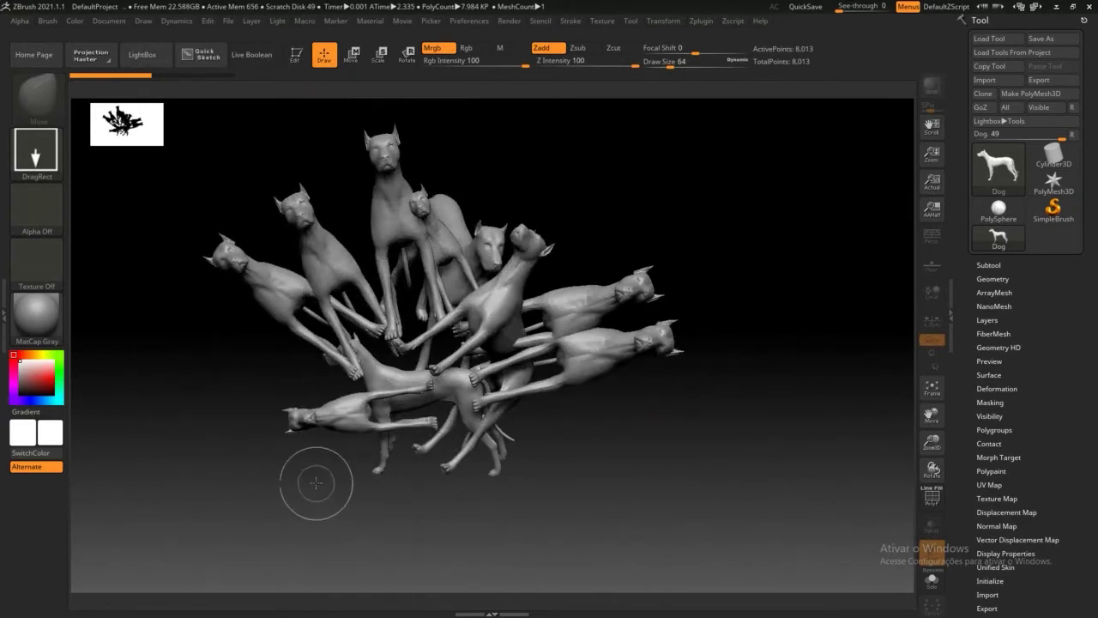
key("ctrl")
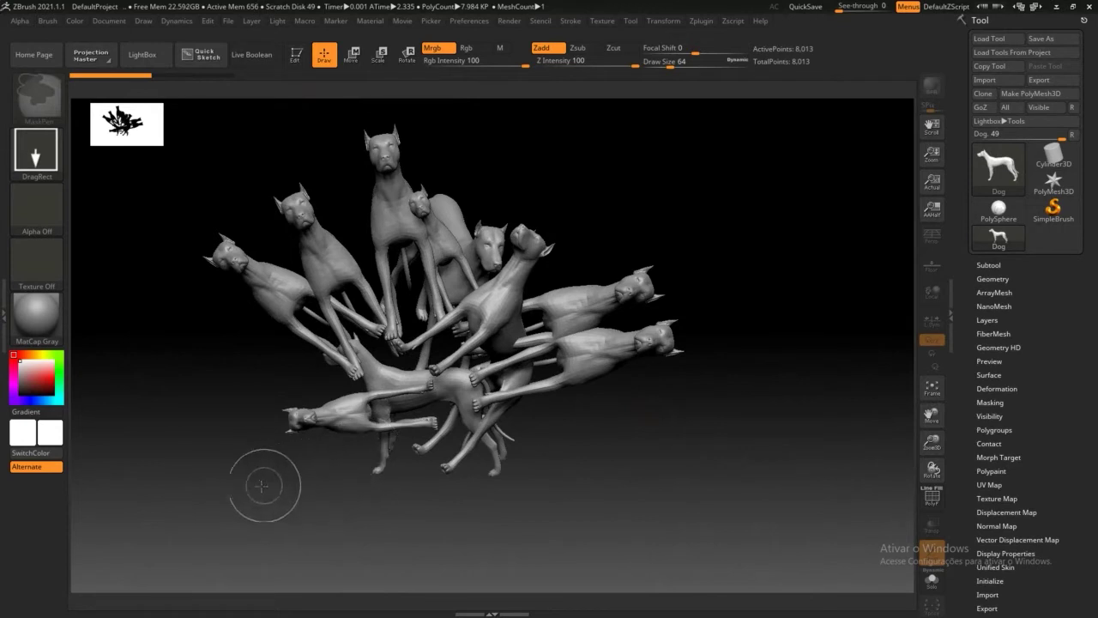
key("ctrl+n")
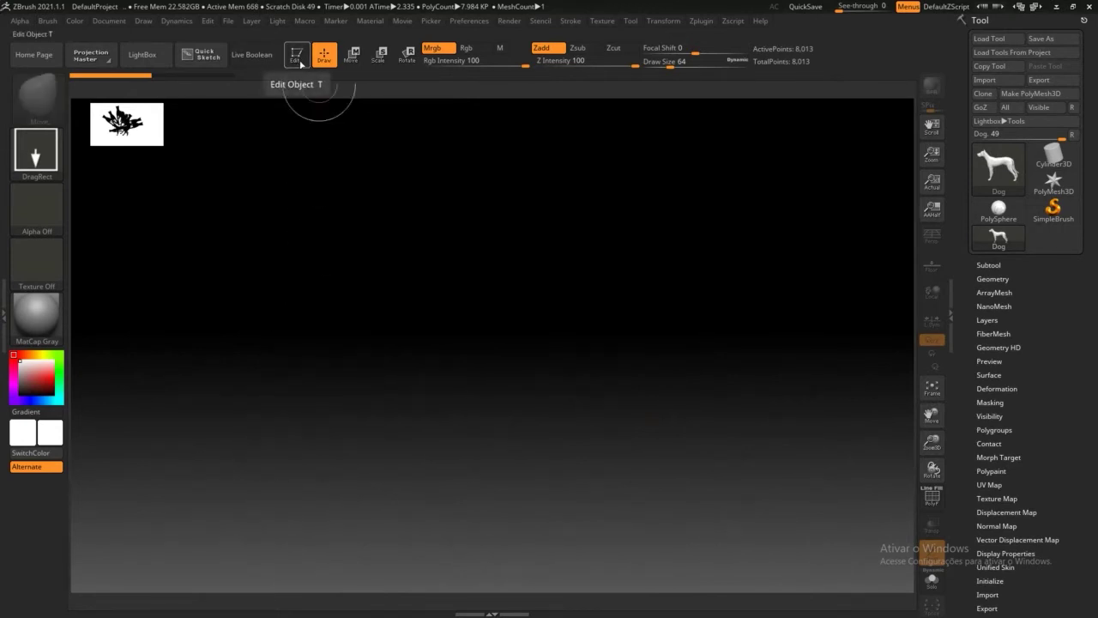
Step: Draw one Dog on the empty canvas, turn Edit mode on, and orbit it to a right-facing profile
mouse_move(477, 270)
left_mouse_down()
mouse_move(490, 417)
mouse_move(461, 417)
left_mouse_up()
left_click(296, 57)
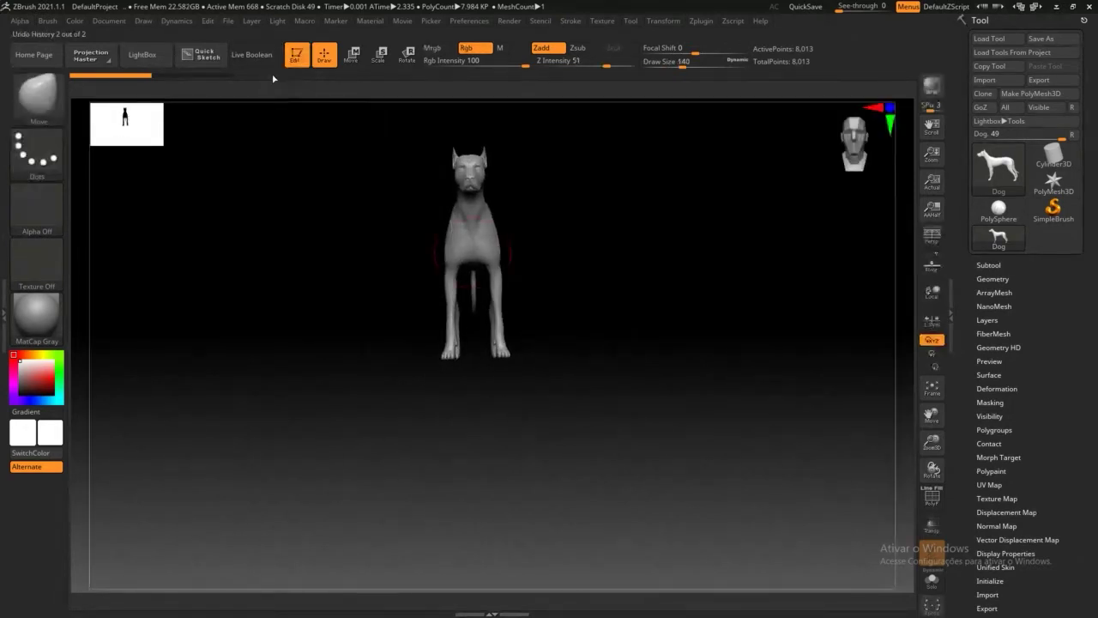
left_click(296, 57)
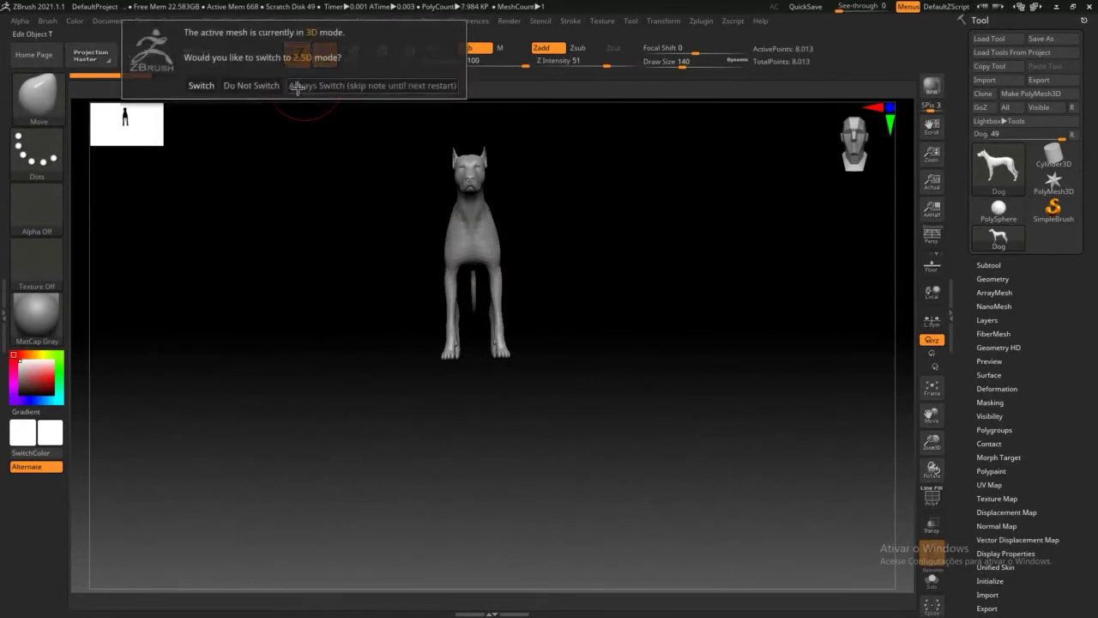
left_click(201, 86)
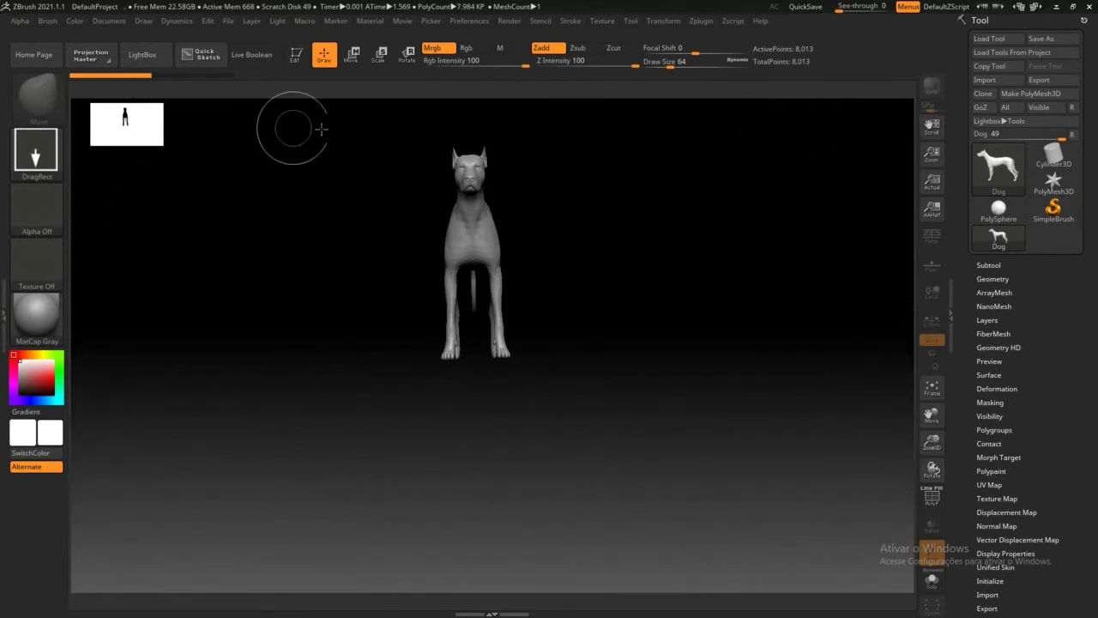
left_click(296, 54)
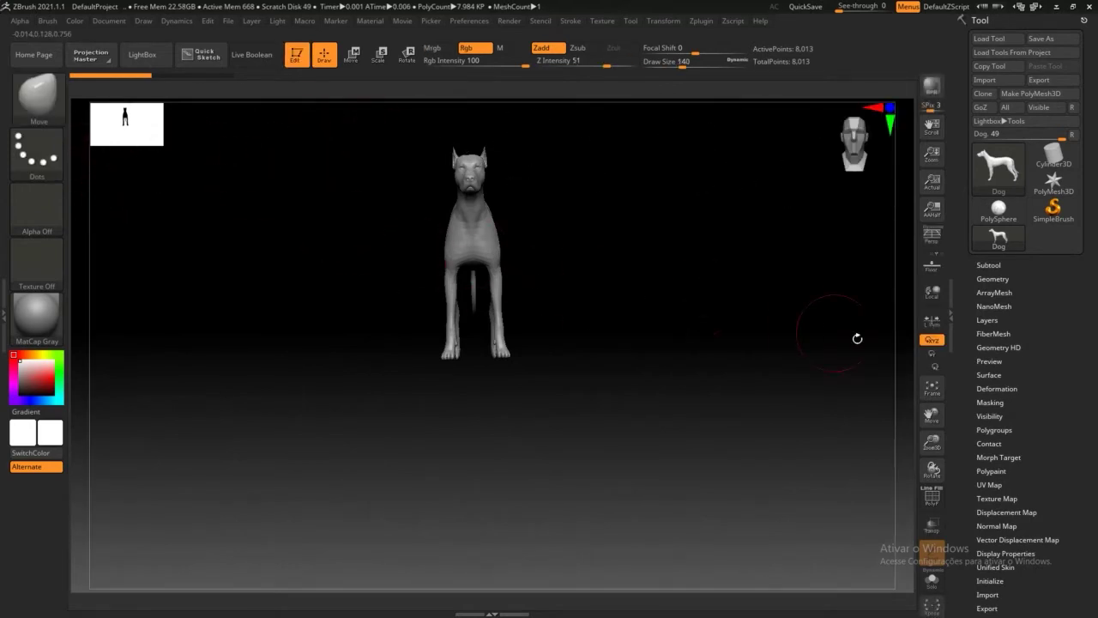
left_click_drag(751, 429, 664, 392)
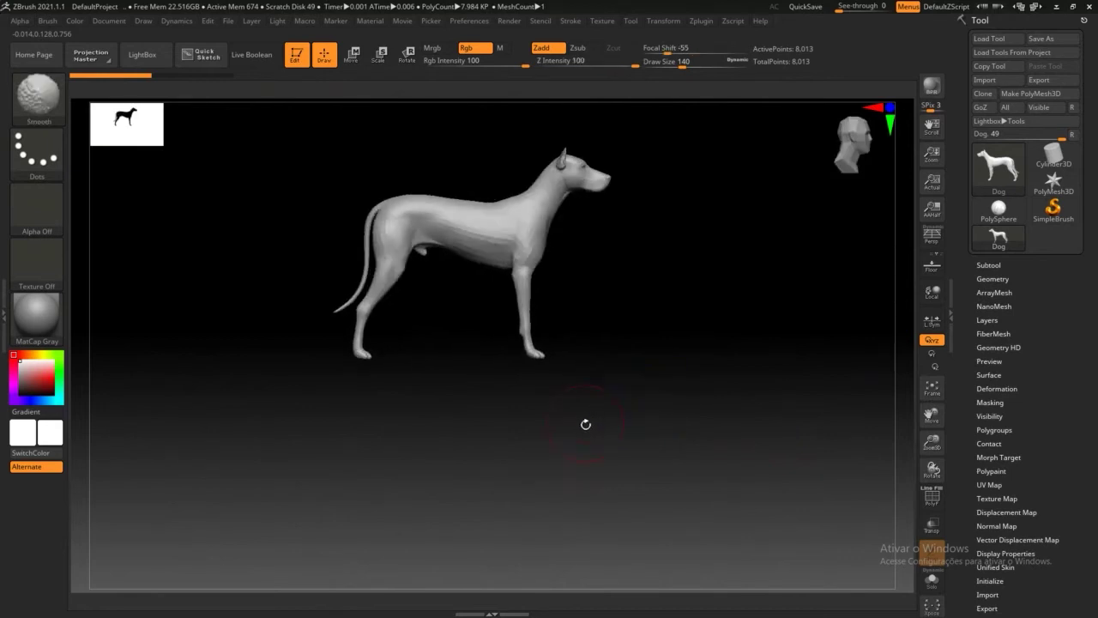
mouse_move(586, 422)
left_mouse_down()
mouse_move(604, 337)
mouse_move(596, 307)
mouse_move(637, 427)
mouse_move(638, 297)
mouse_move(689, 300)
mouse_move(591, 299)
mouse_move(533, 444)
mouse_move(544, 311)
mouse_move(561, 392)
mouse_move(559, 355)
mouse_move(586, 392)
mouse_move(777, 294)
mouse_move(595, 441)
mouse_move(600, 351)
mouse_move(575, 373)
mouse_move(621, 387)
mouse_move(648, 377)
mouse_move(627, 398)
mouse_move(554, 424)
mouse_move(583, 363)
mouse_move(611, 355)
mouse_move(733, 373)
mouse_move(693, 367)
mouse_move(713, 382)
mouse_move(658, 341)
mouse_move(673, 455)
mouse_move(669, 395)
mouse_move(649, 418)
mouse_move(601, 378)
mouse_move(562, 419)
mouse_move(630, 321)
mouse_move(652, 419)
mouse_move(689, 420)
mouse_move(635, 390)
mouse_move(596, 344)
mouse_move(620, 421)
mouse_move(665, 446)
mouse_move(669, 412)
mouse_move(532, 454)
mouse_move(724, 266)
left_mouse_up()
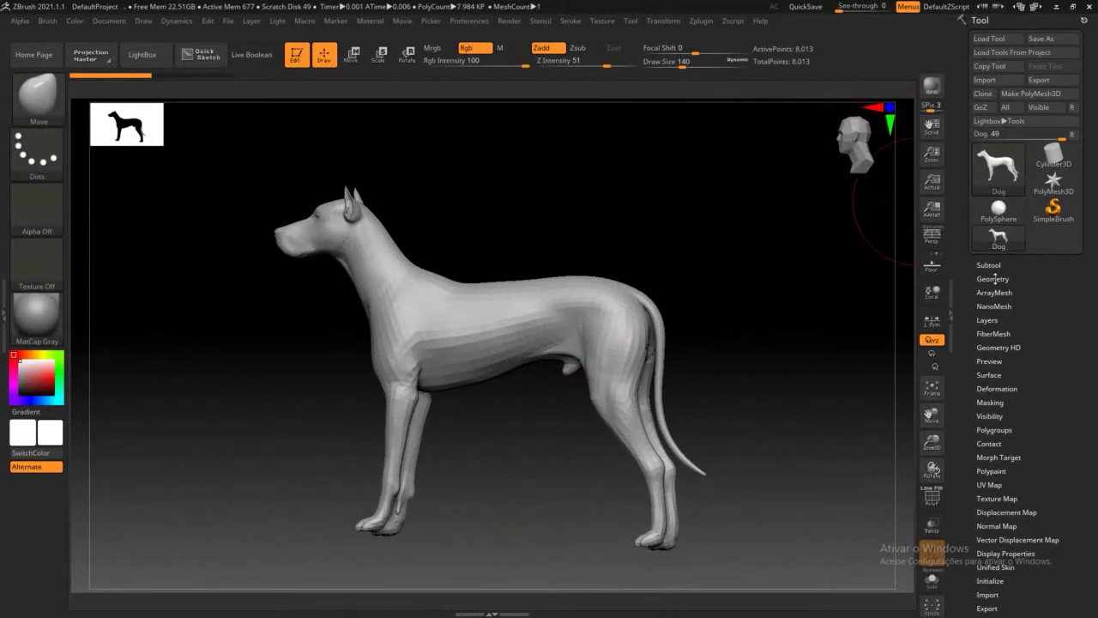
Step: Switch to PolySphere, Shift-smooth its two bumps flat, and zoom out to view the plain sphere
left_click(999, 208)
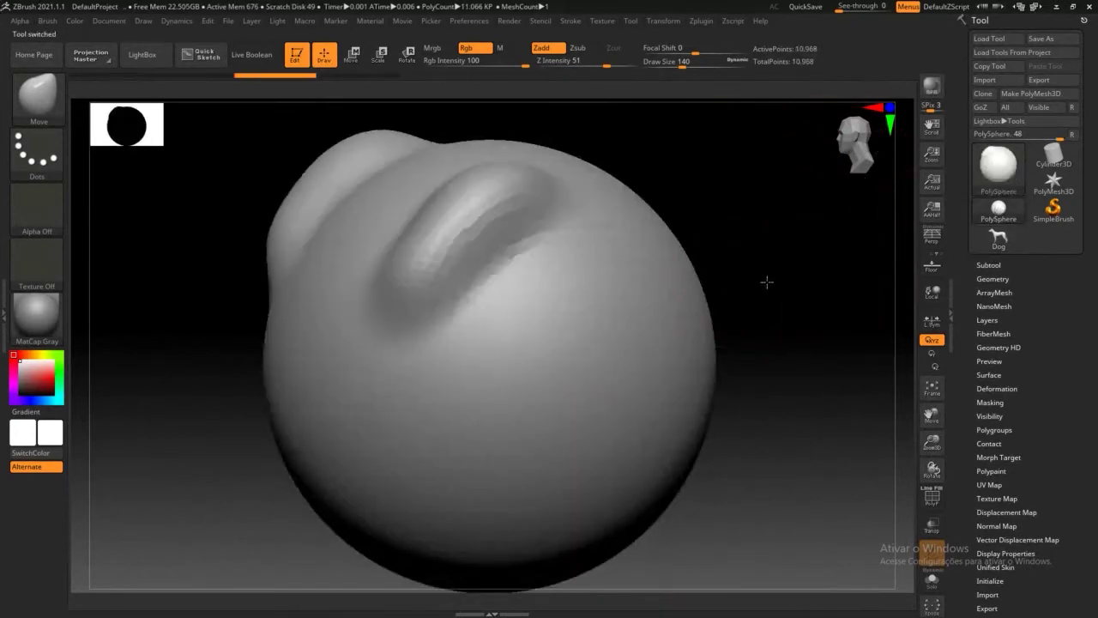
mouse_move(767, 282)
left_mouse_down()
mouse_move(767, 294)
mouse_move(726, 319)
left_mouse_up()
key("shift")
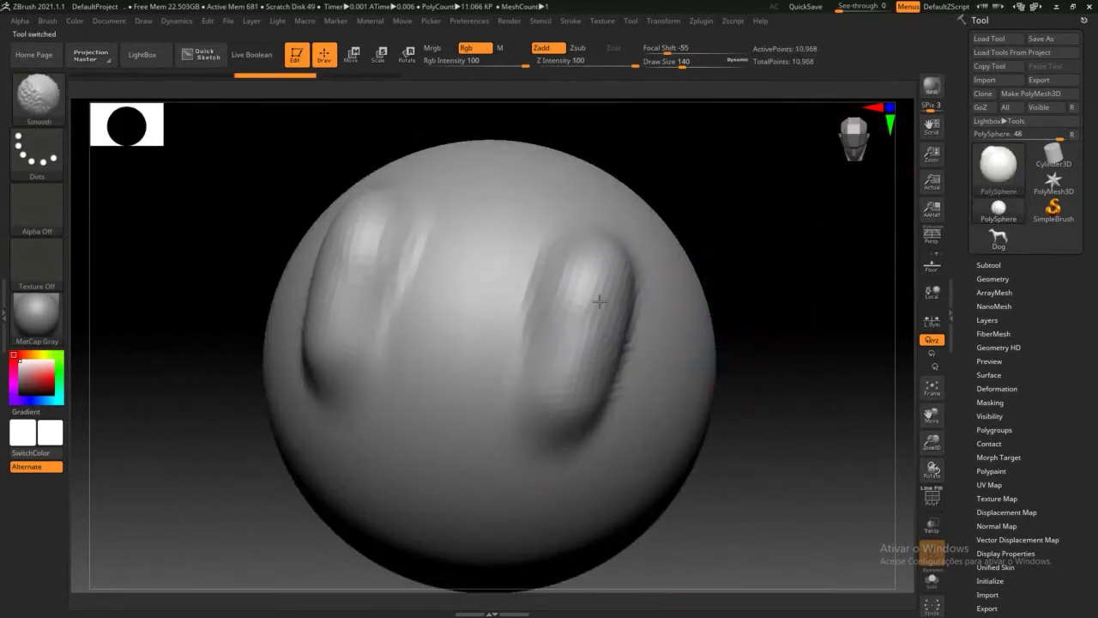
mouse_move(599, 300)
left_mouse_down("shift")
mouse_move(574, 315)
mouse_move(592, 330)
mouse_move(581, 311)
left_mouse_up("shift")
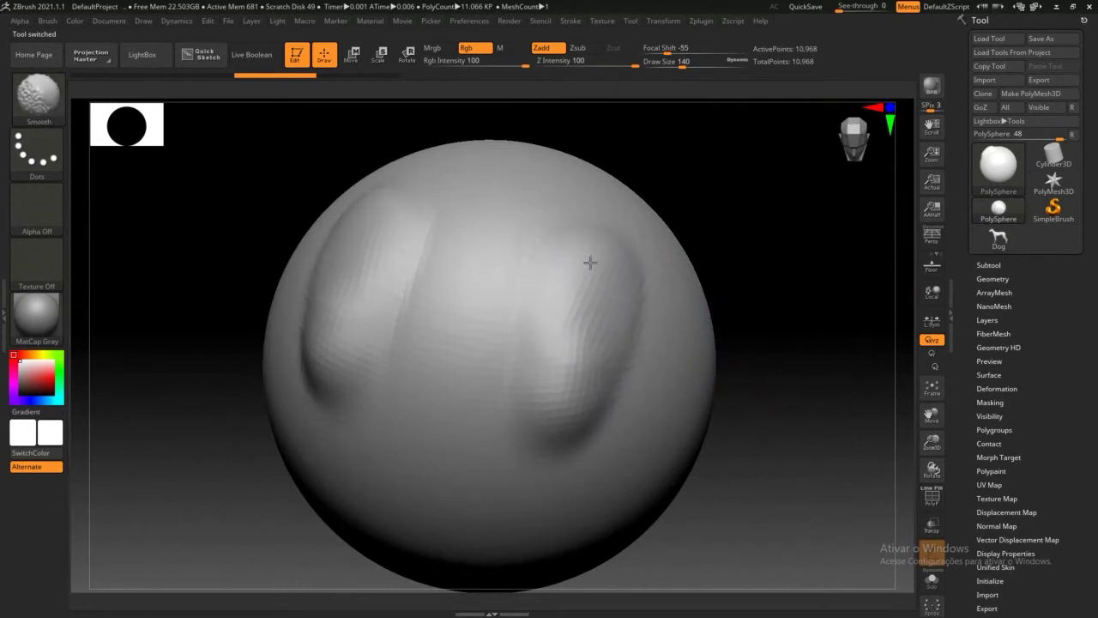
mouse_move(590, 262)
left_mouse_down("shift")
mouse_move(571, 361)
mouse_move(615, 246)
left_mouse_up("shift")
left_click_drag(395, 254, 401, 266, "shift")
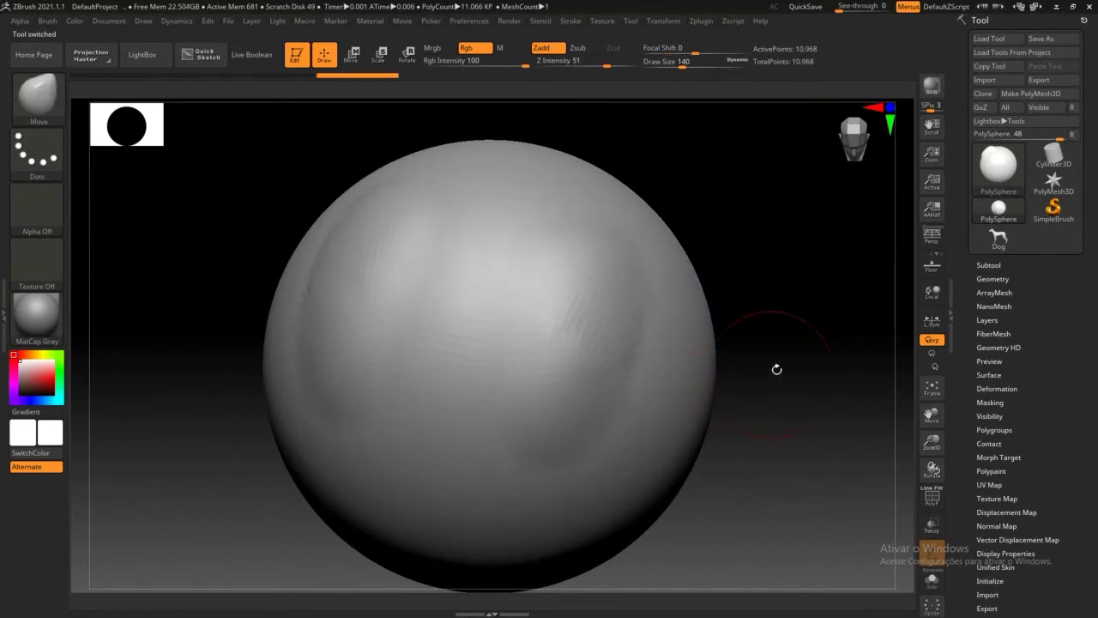
right_click_drag(806, 393, 749, 295, "ctrl")
left_click_drag(704, 342, 672, 307)
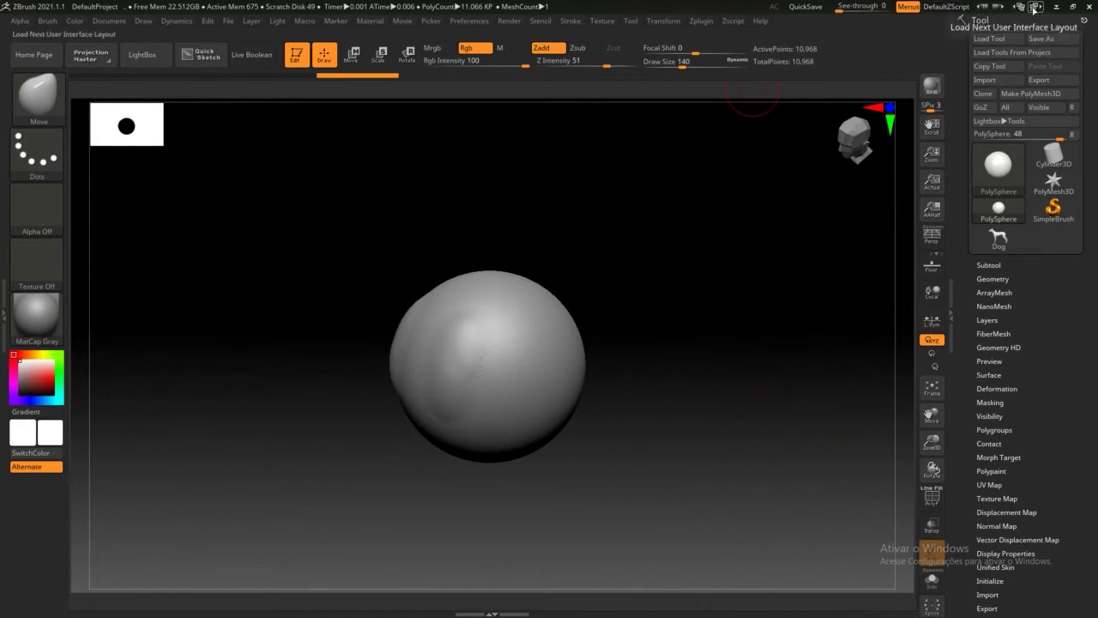
Step: Load the compact_UI_brush_materials interface layout and show the full brush library
left_click(1036, 7)
left_click(1035, 7)
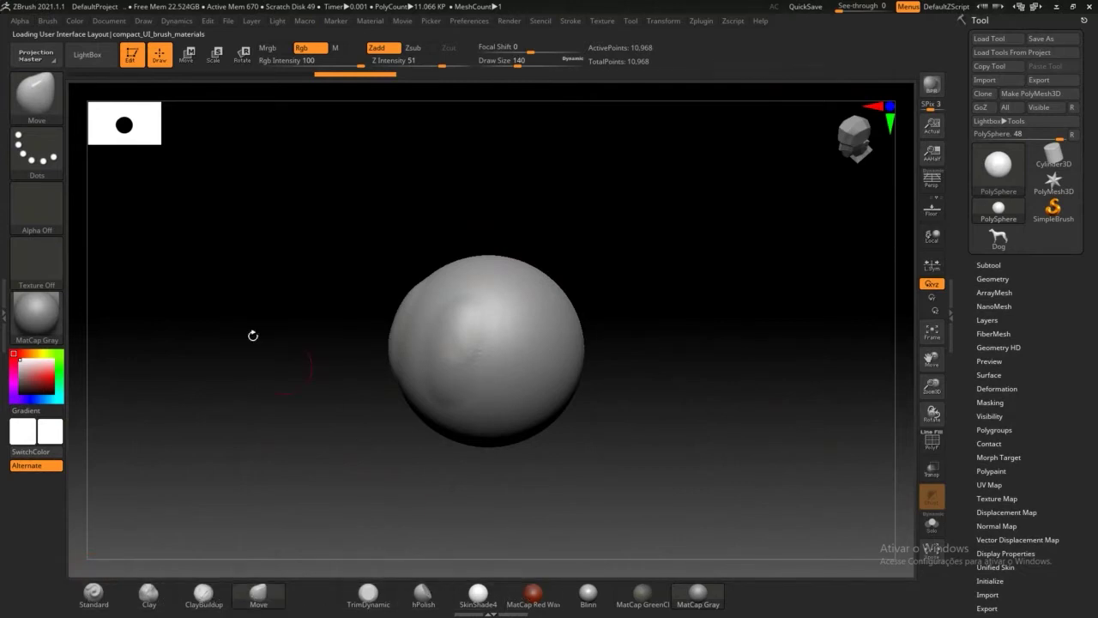
left_click(38, 99)
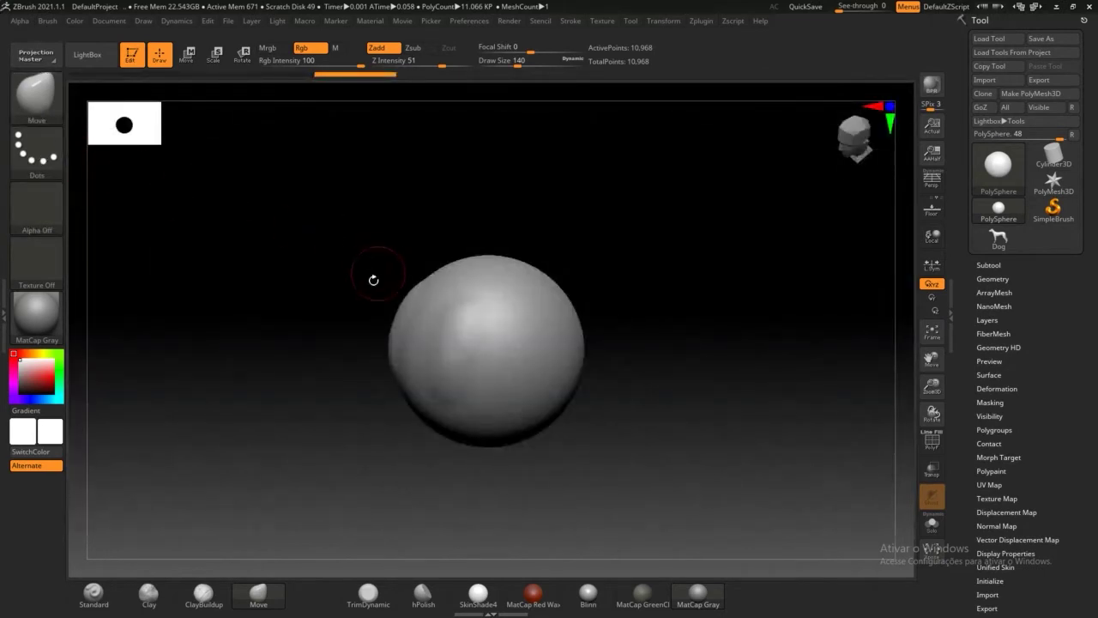
Step: Step the undo history back to the smooth sphere and select the Standard brush
left_click_drag(360, 259, 396, 264)
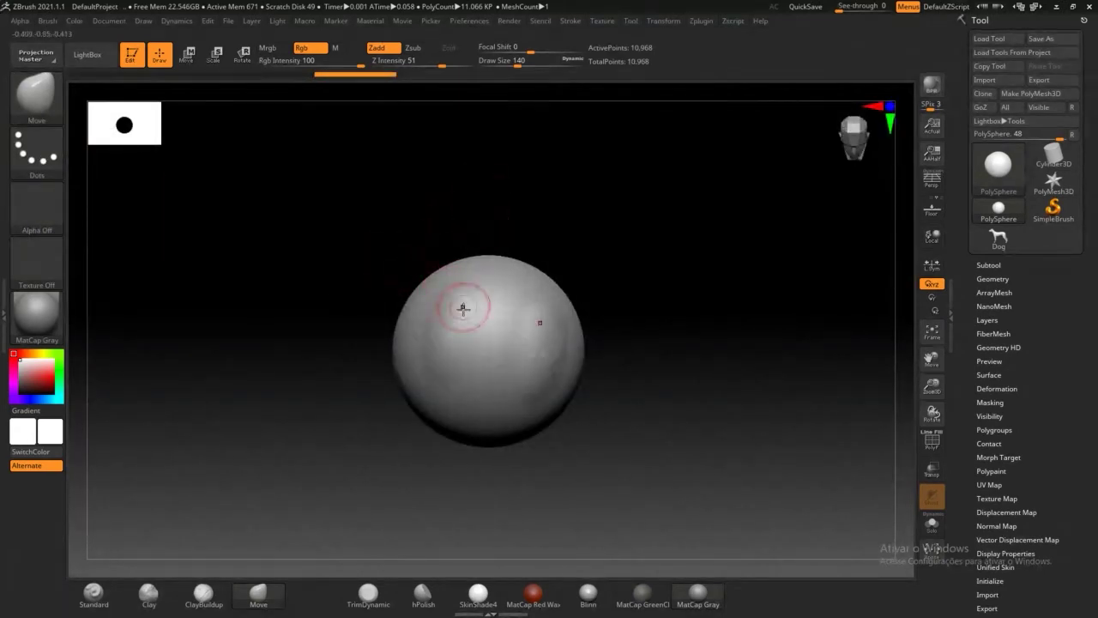
left_click_drag(463, 308, 440, 356, "shift")
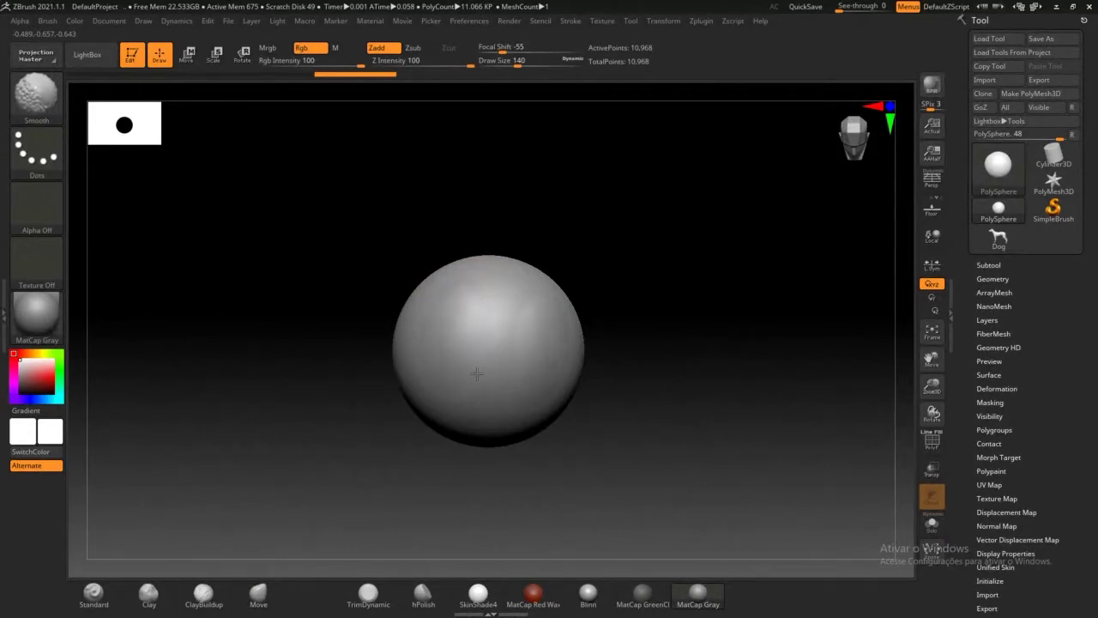
left_click_drag(661, 269, 651, 343)
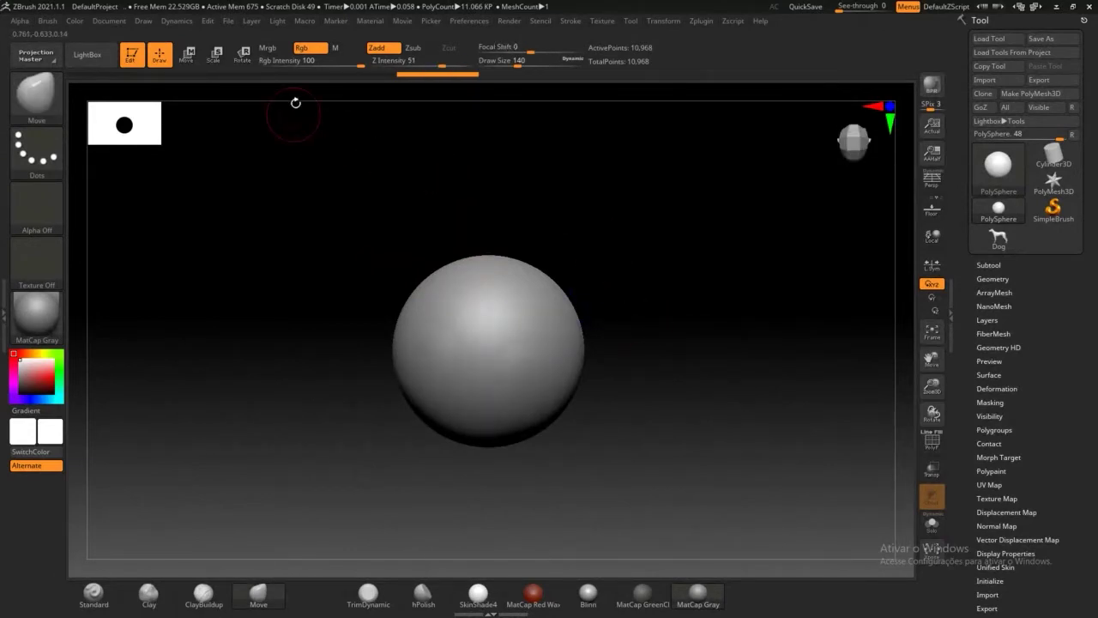
mouse_move(425, 78)
left_mouse_down()
mouse_move(207, 79)
mouse_move(246, 75)
mouse_move(230, 76)
left_mouse_up()
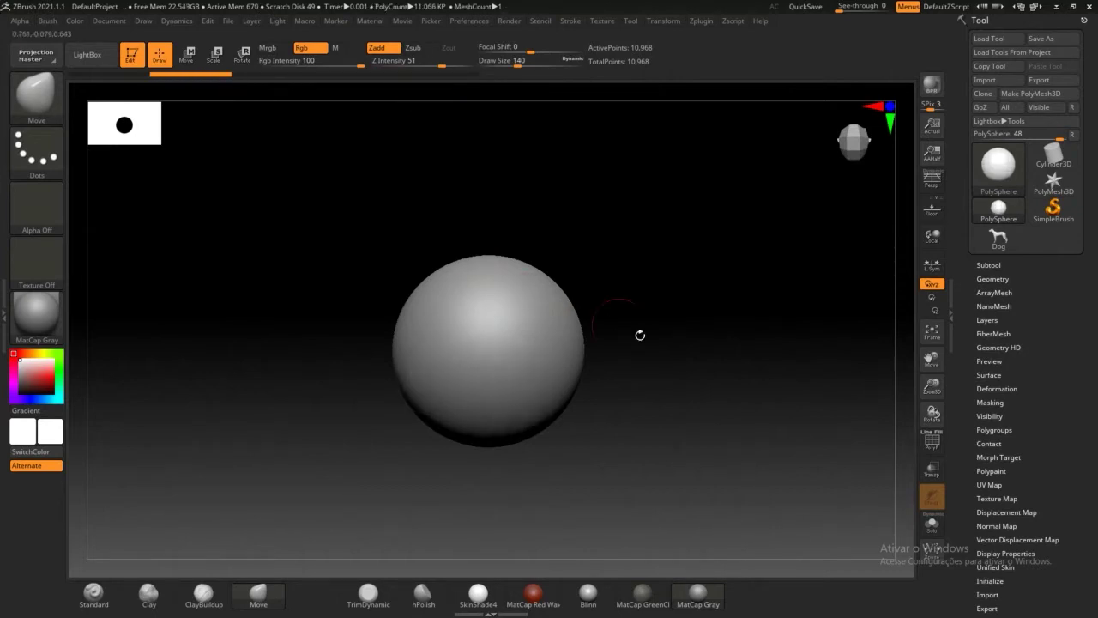
mouse_move(698, 289)
left_mouse_down()
mouse_move(650, 348)
mouse_move(666, 276)
mouse_move(679, 478)
mouse_move(741, 421)
mouse_move(588, 298)
left_mouse_up()
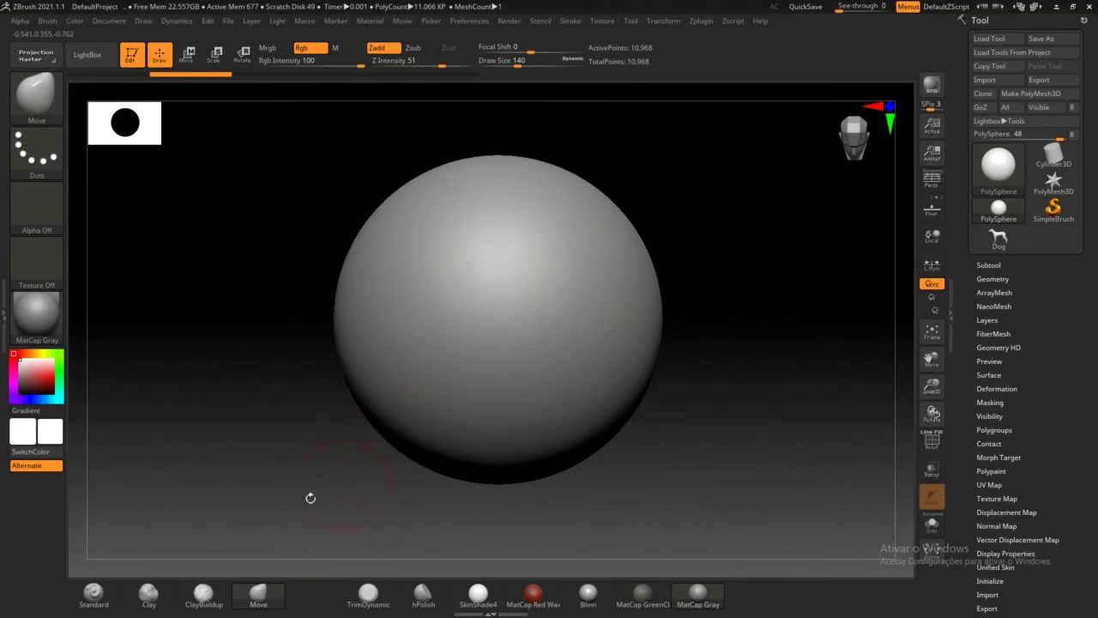
left_click(94, 591)
Step: Sculpt an elongated mirrored bump on the sphere with the Standard brush
key("b")
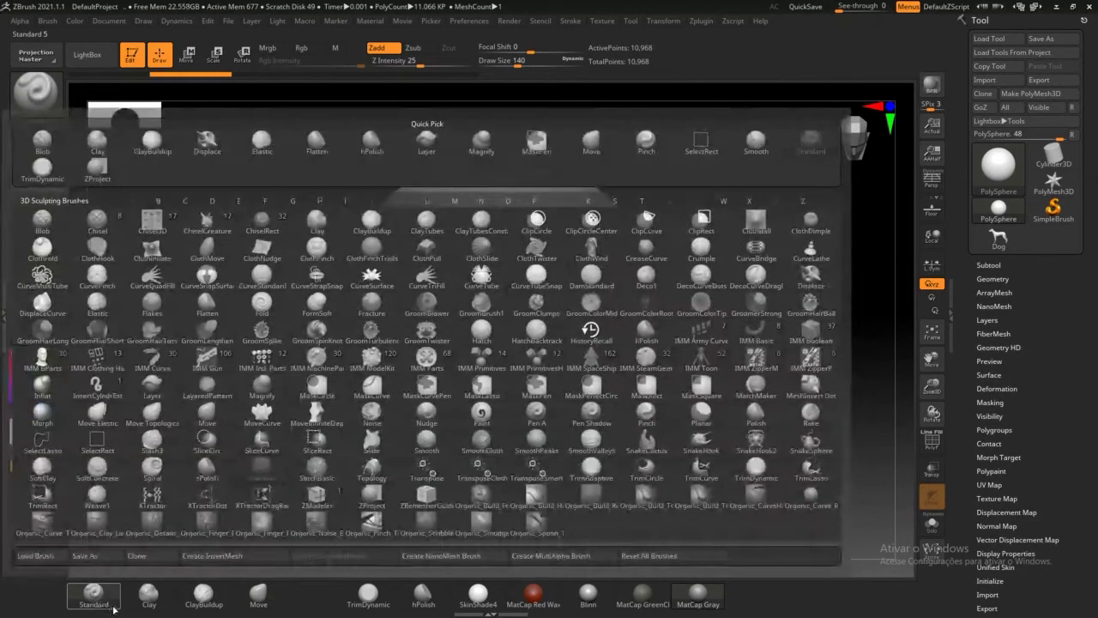
left_click(93, 601)
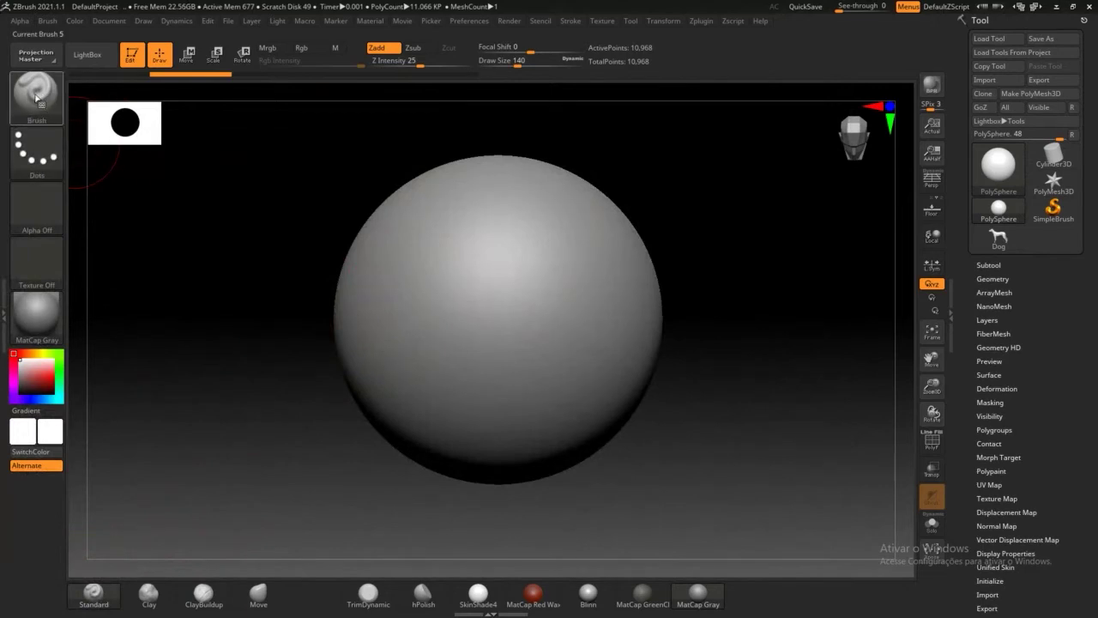
mouse_move(523, 306)
left_mouse_down()
mouse_move(412, 245)
mouse_move(455, 335)
left_mouse_up()
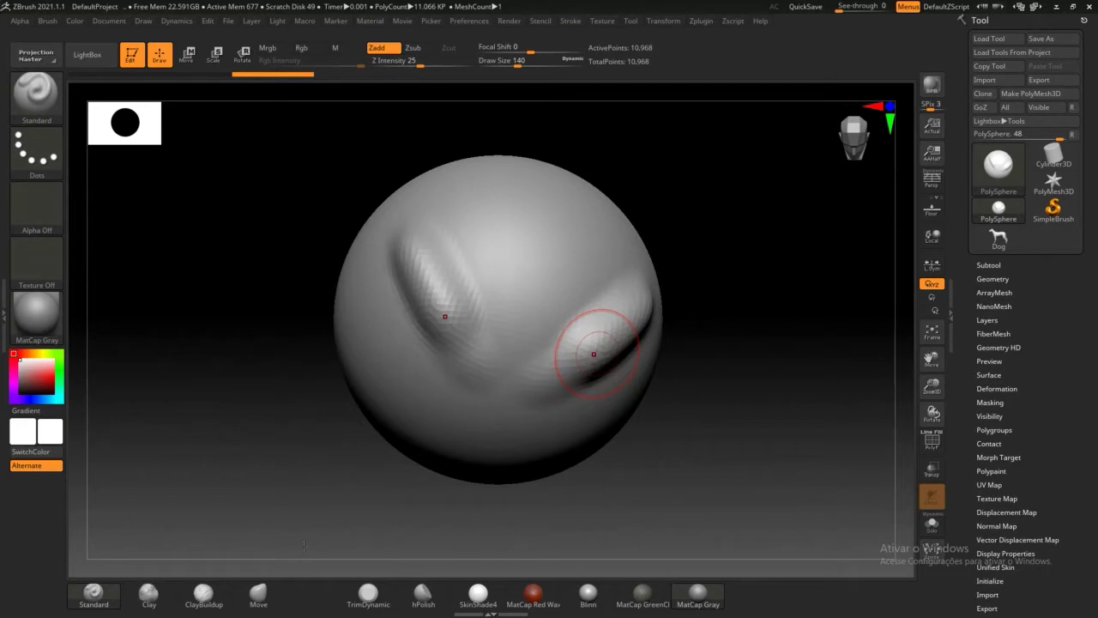
mouse_move(308, 365)
left_mouse_down()
mouse_move(312, 381)
mouse_move(613, 306)
left_mouse_up()
left_click_drag(764, 312, 728, 322, "alt")
mouse_move(721, 255)
left_mouse_down()
mouse_move(654, 255)
mouse_move(689, 293)
left_mouse_up()
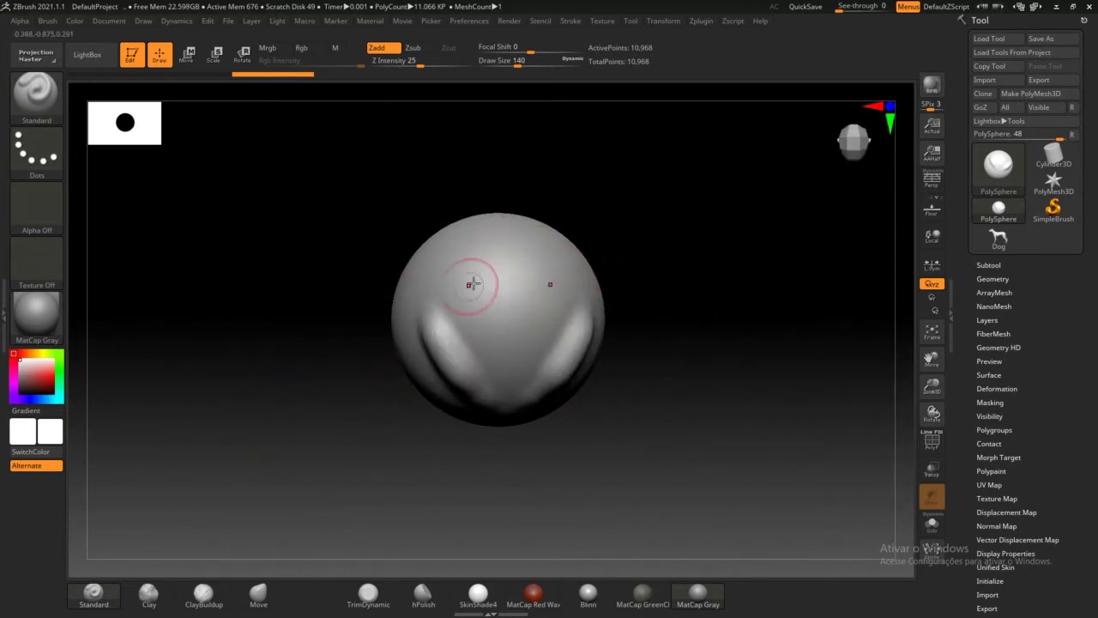
Step: Add clay strokes to the sphere's front with the Clay brush, then ClayBuildup
left_click(147, 601)
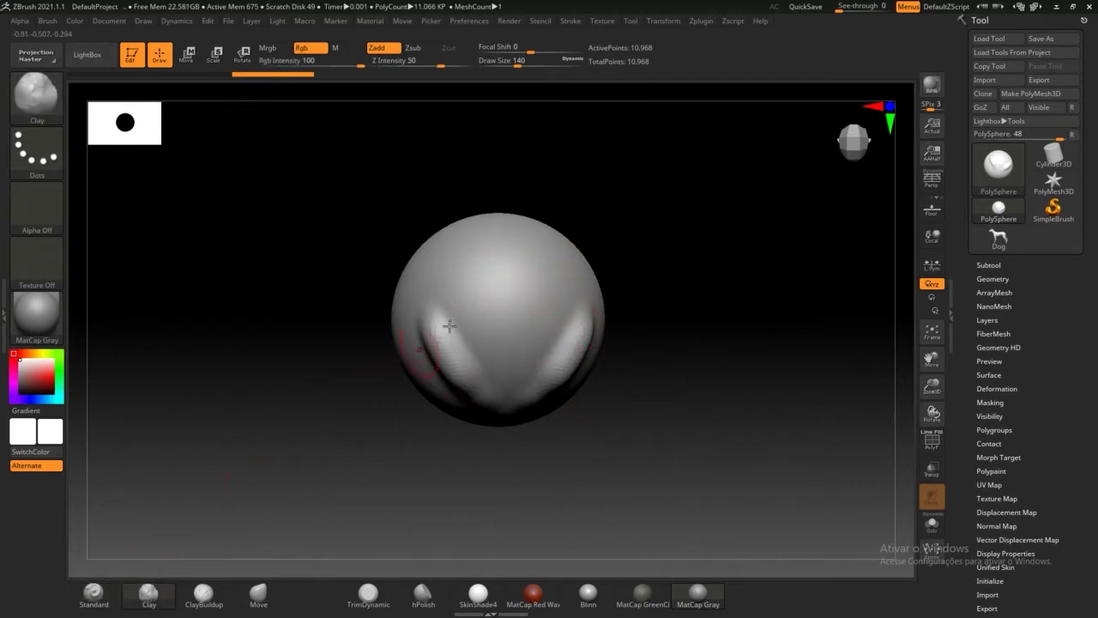
mouse_move(495, 282)
left_mouse_down()
mouse_move(506, 292)
mouse_move(479, 296)
mouse_move(498, 344)
left_mouse_up()
mouse_move(478, 294)
left_mouse_down()
mouse_move(457, 276)
mouse_move(505, 313)
mouse_move(505, 302)
left_mouse_up()
left_click_drag(505, 311, 502, 328)
left_click_drag(382, 440, 438, 444)
left_click(203, 594)
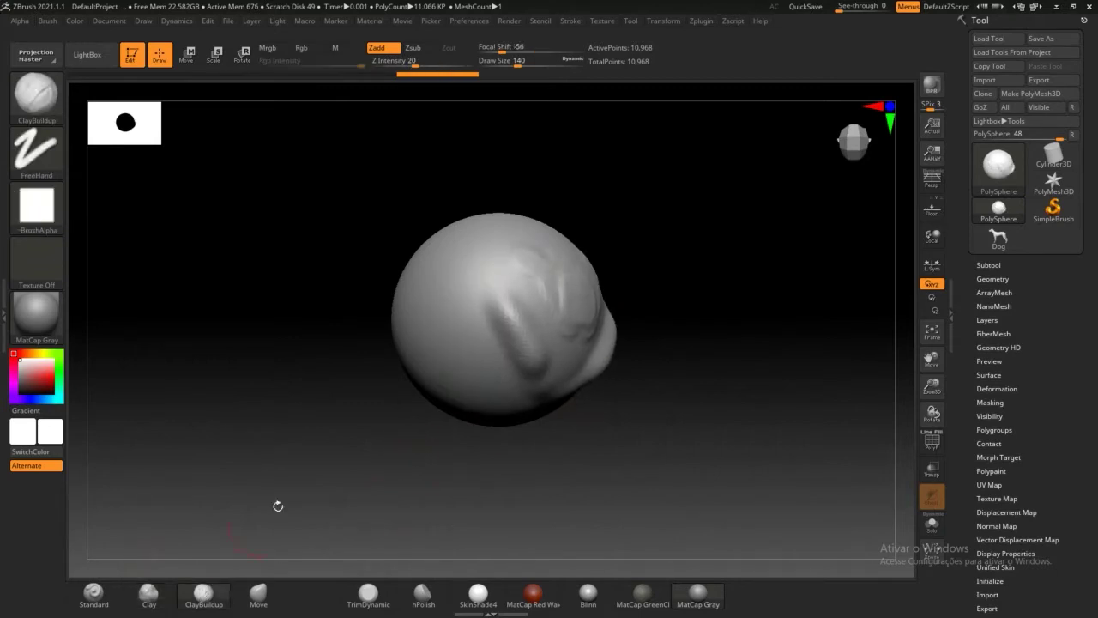
left_click_drag(441, 299, 457, 364)
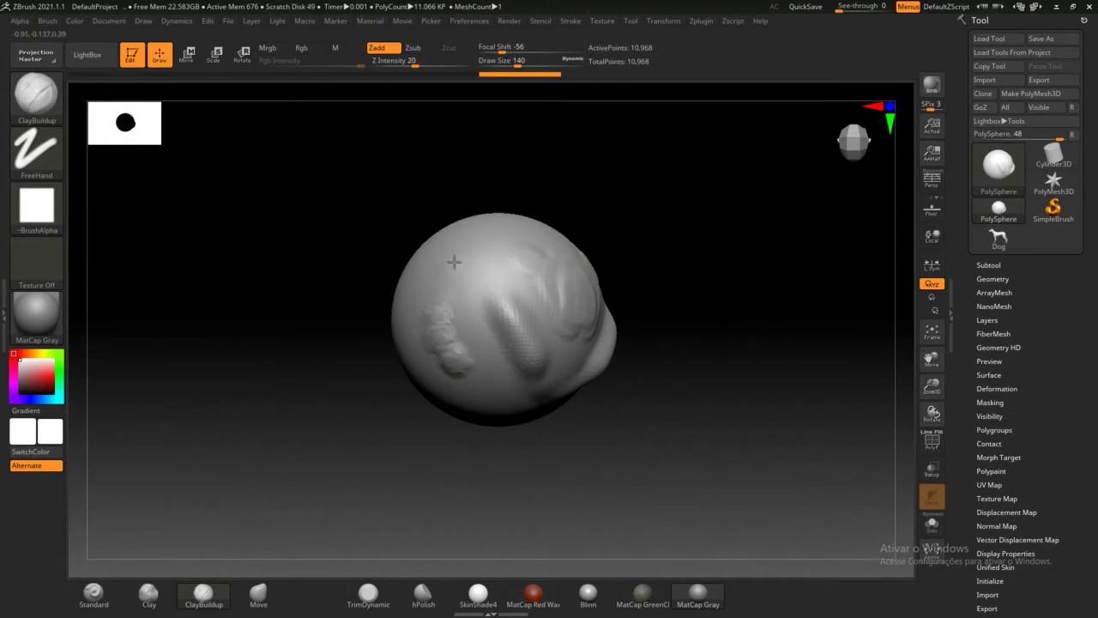
left_click_drag(454, 263, 511, 258)
mouse_move(692, 429)
left_mouse_down()
mouse_move(566, 314)
mouse_move(553, 450)
left_mouse_up()
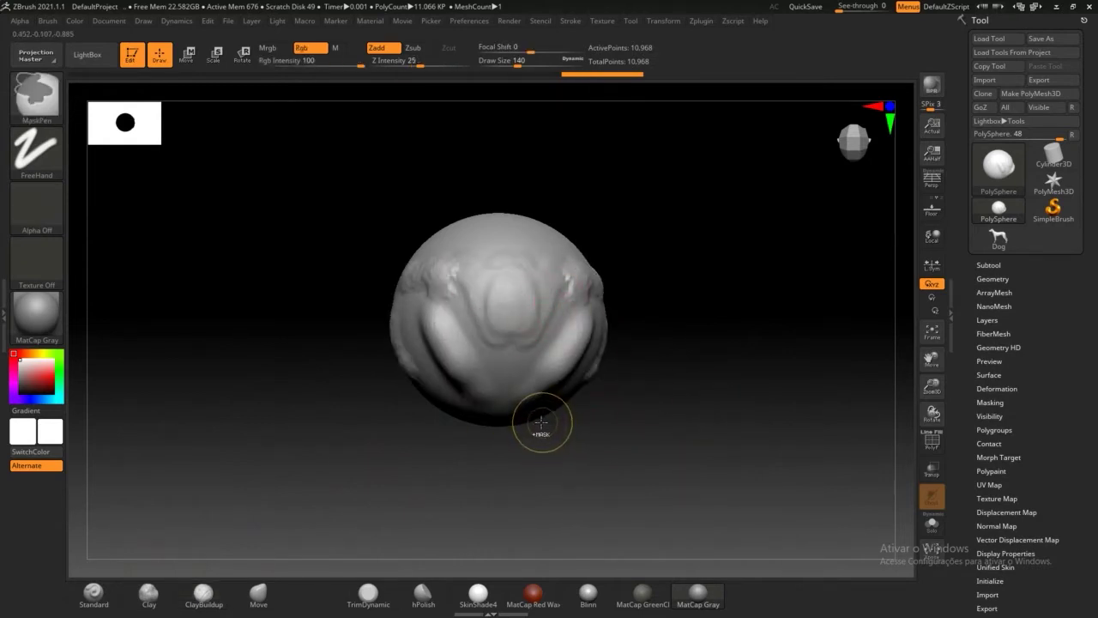
Step: Undo the last two clay strokes, dismiss the Save Project prompt, and turn on PolyF
key("ctrl+z")
key("ctrl+z")
key("ctrl+z")
key("ctrl+s")
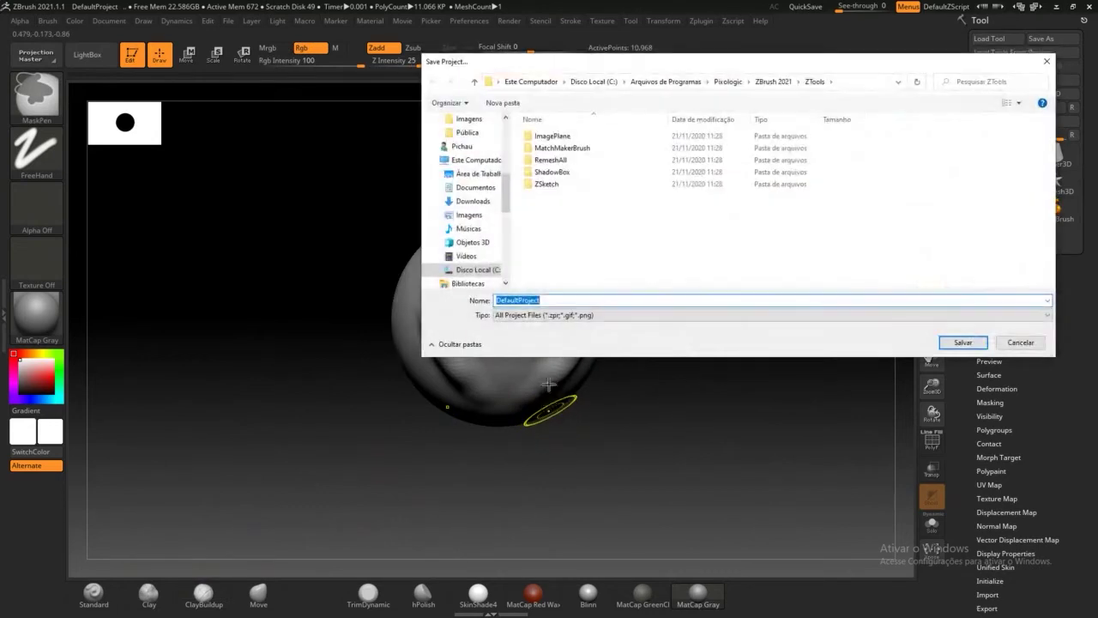
left_click(1021, 343)
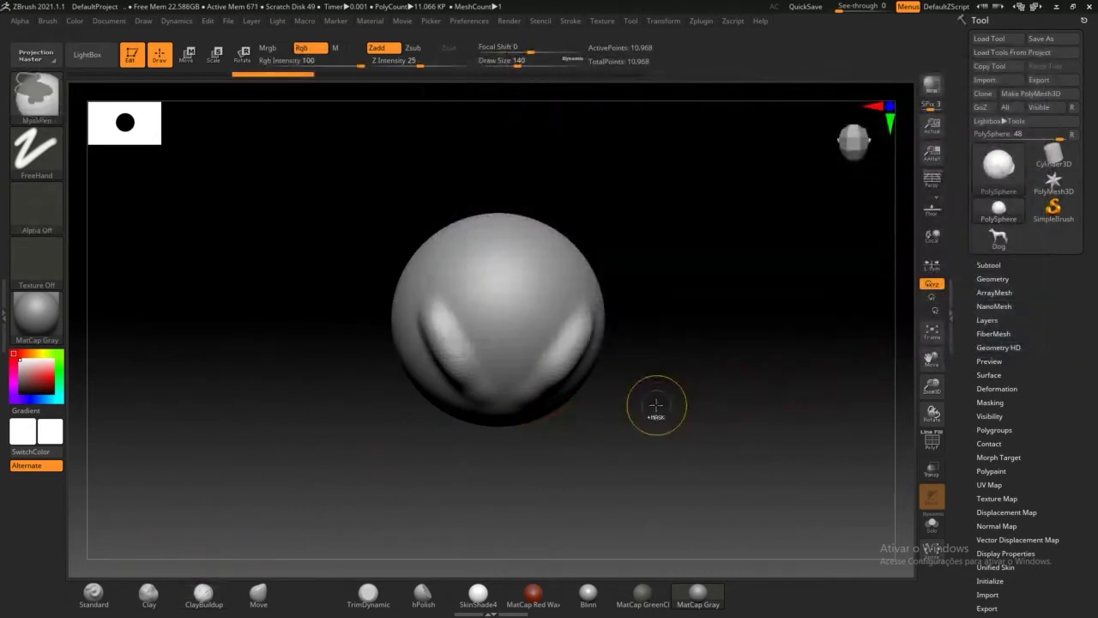
key("ctrl+z")
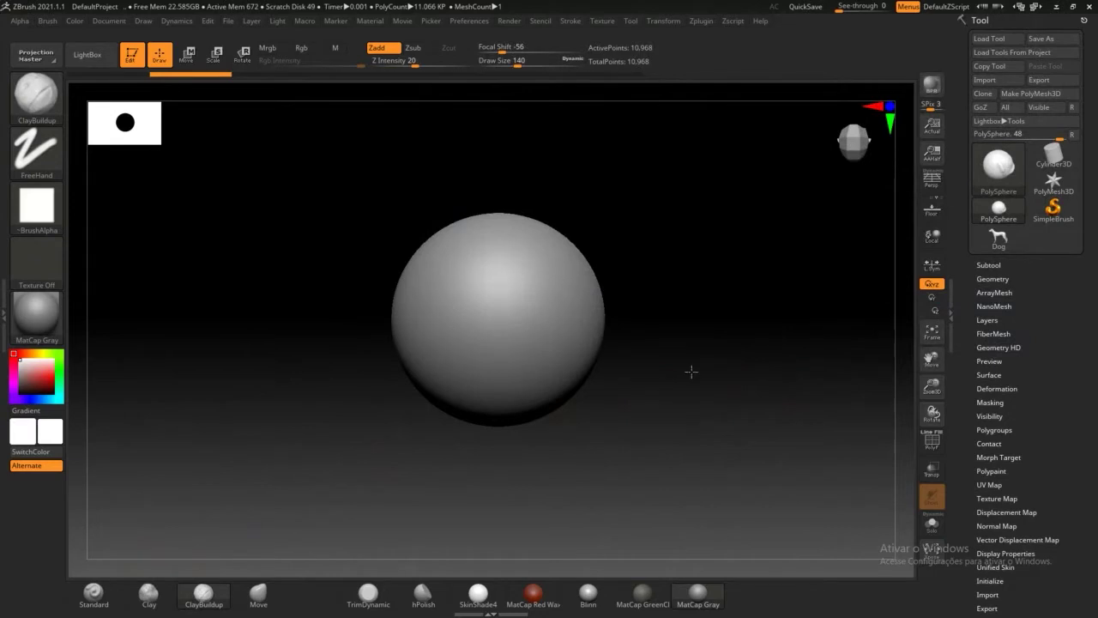
left_click(930, 442)
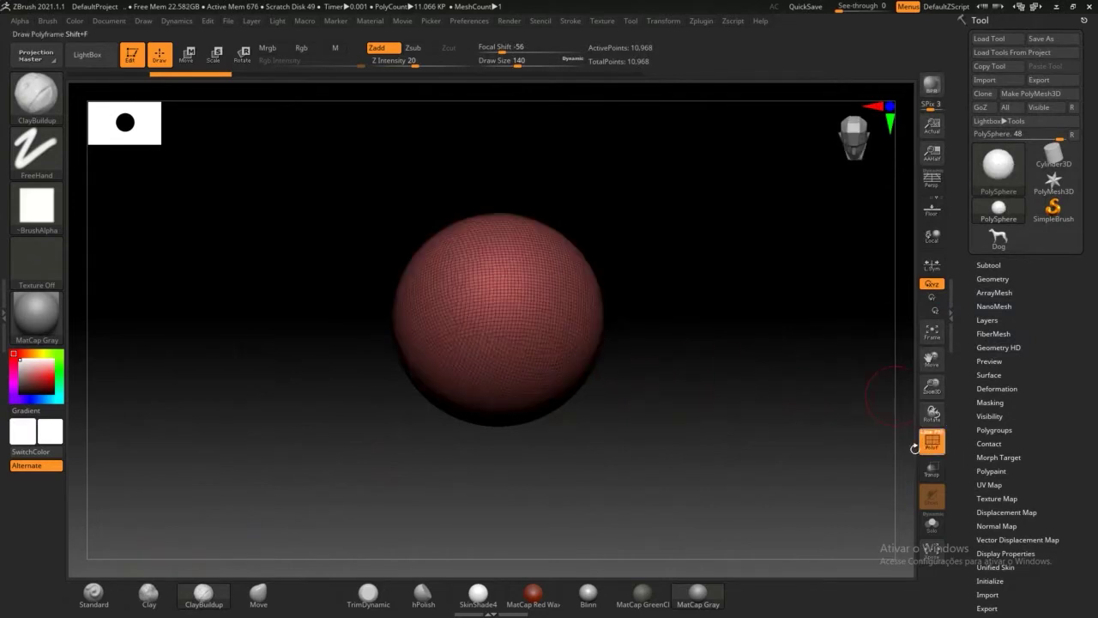
Step: Expand Tool > Subtool, then Geometry > ZRemesher, showing Target Polygons Count 5
left_click_drag(612, 452, 571, 471)
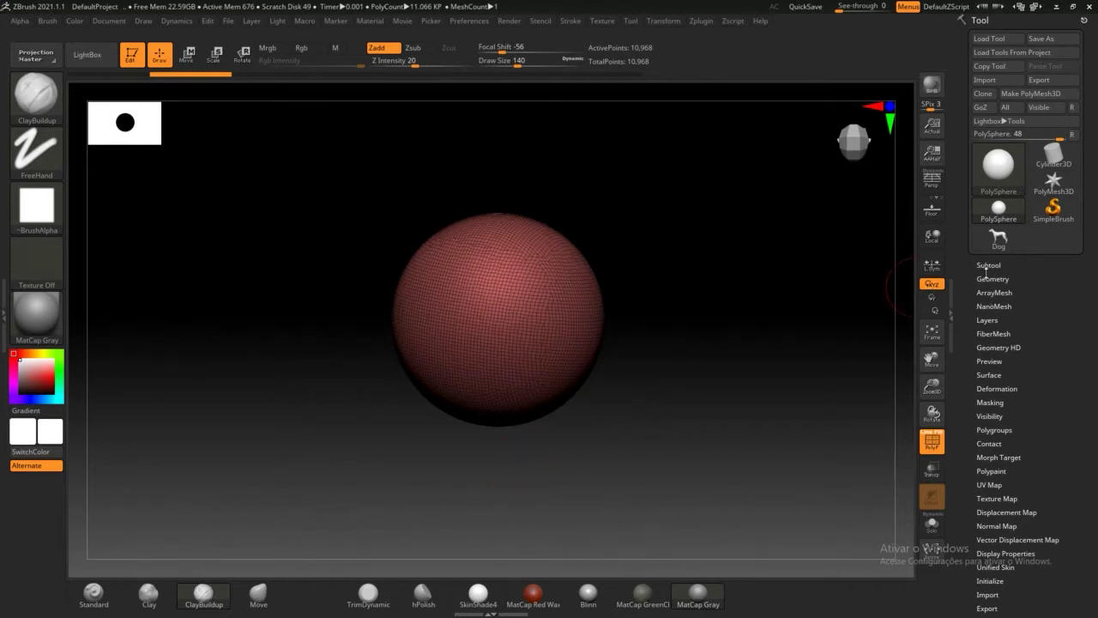
left_click(989, 265)
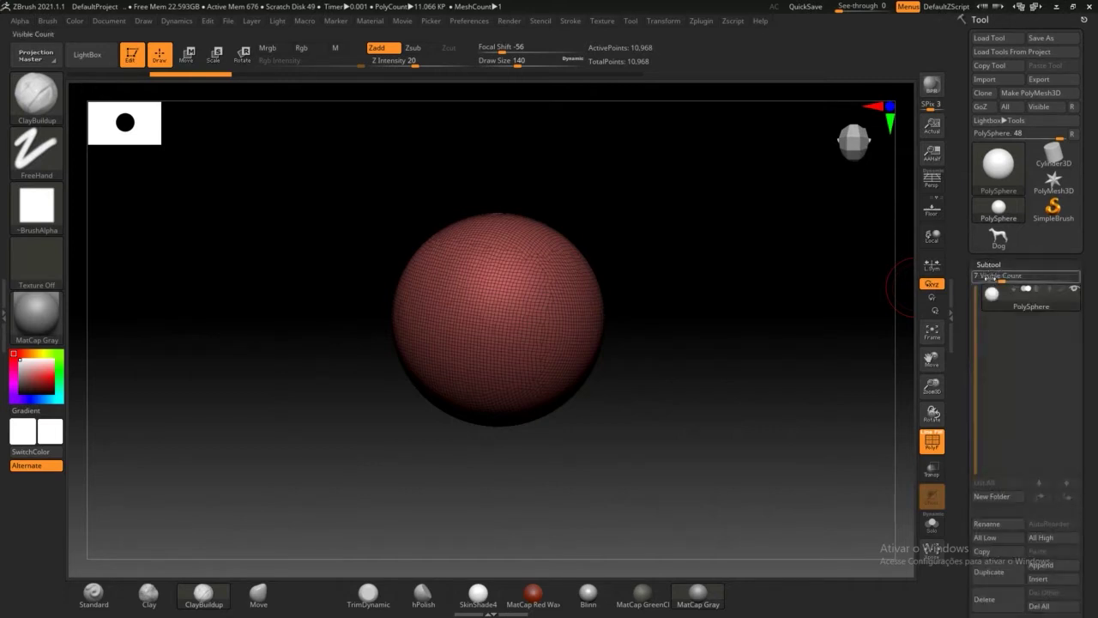
left_click_drag(972, 254, 973, 96)
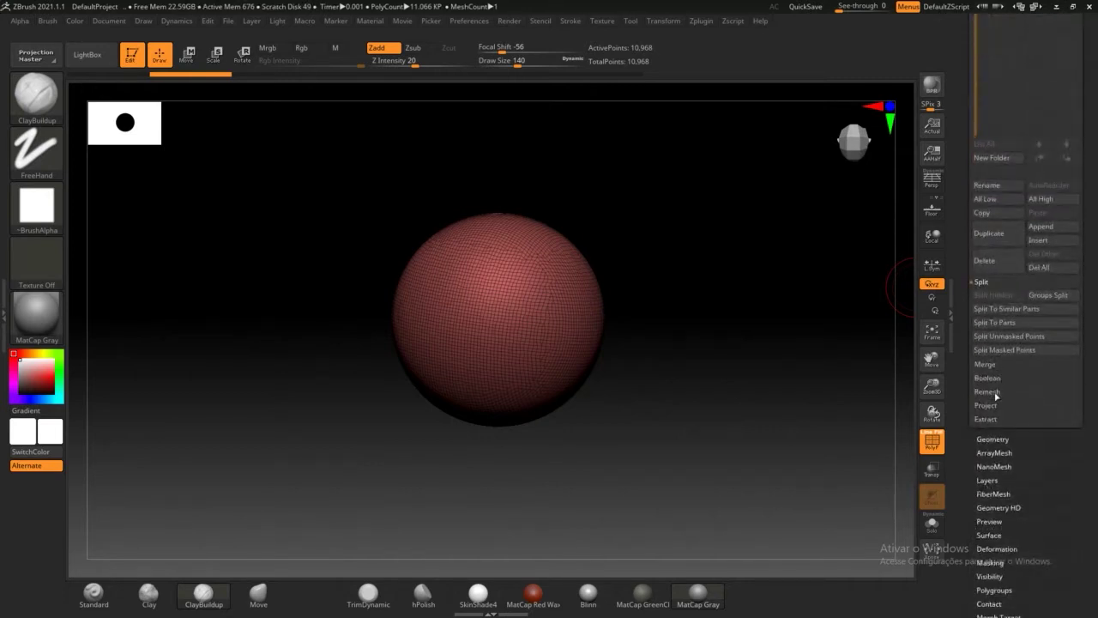
left_click(995, 392)
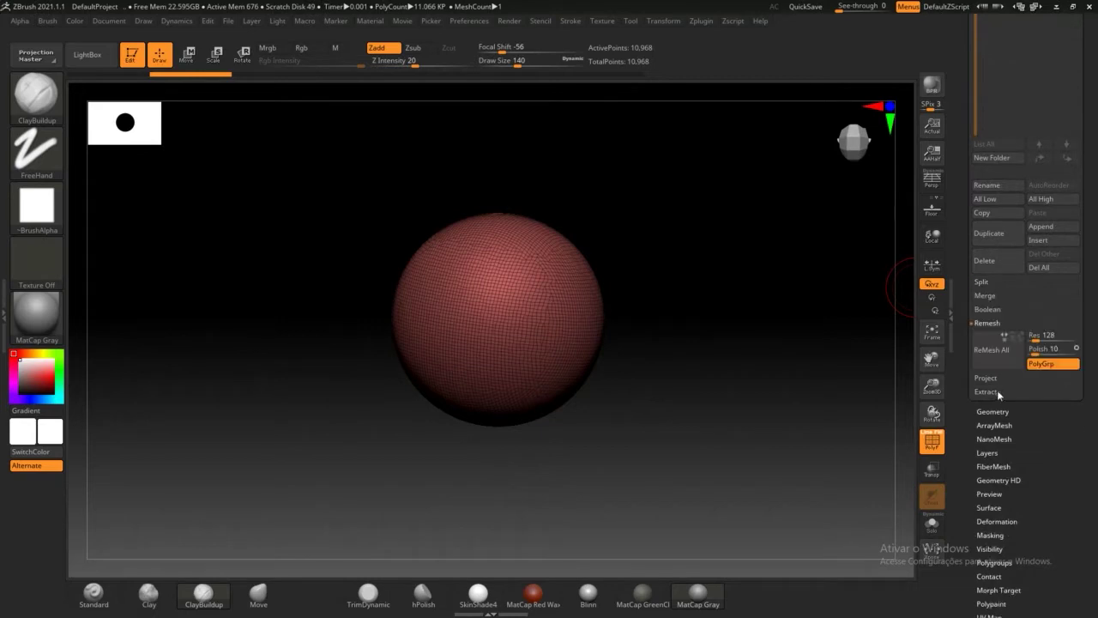
left_click_drag(969, 399, 972, 441)
left_click(991, 377)
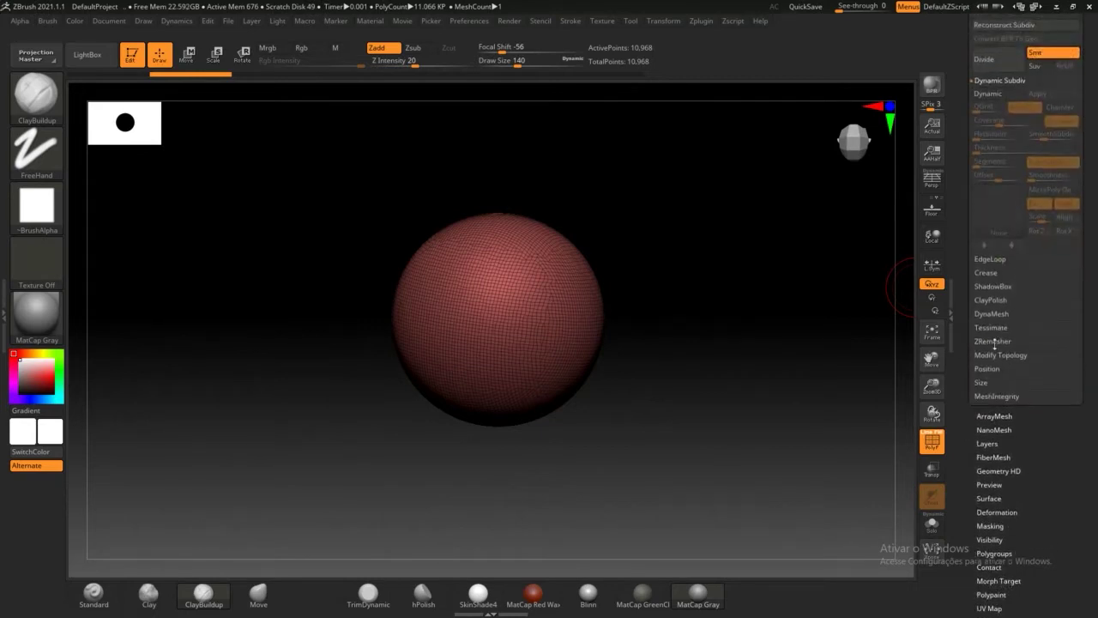
left_click(999, 343)
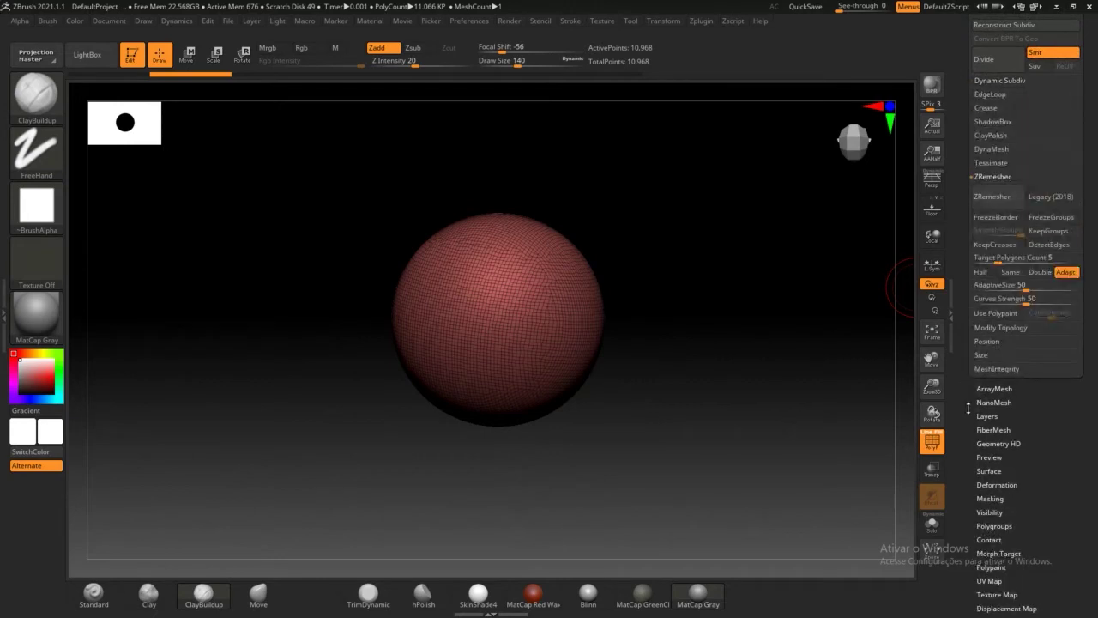
Step: Run ZRemesher on the PolySphere and orbit to inspect the new 8,892-point topology
left_click(993, 288)
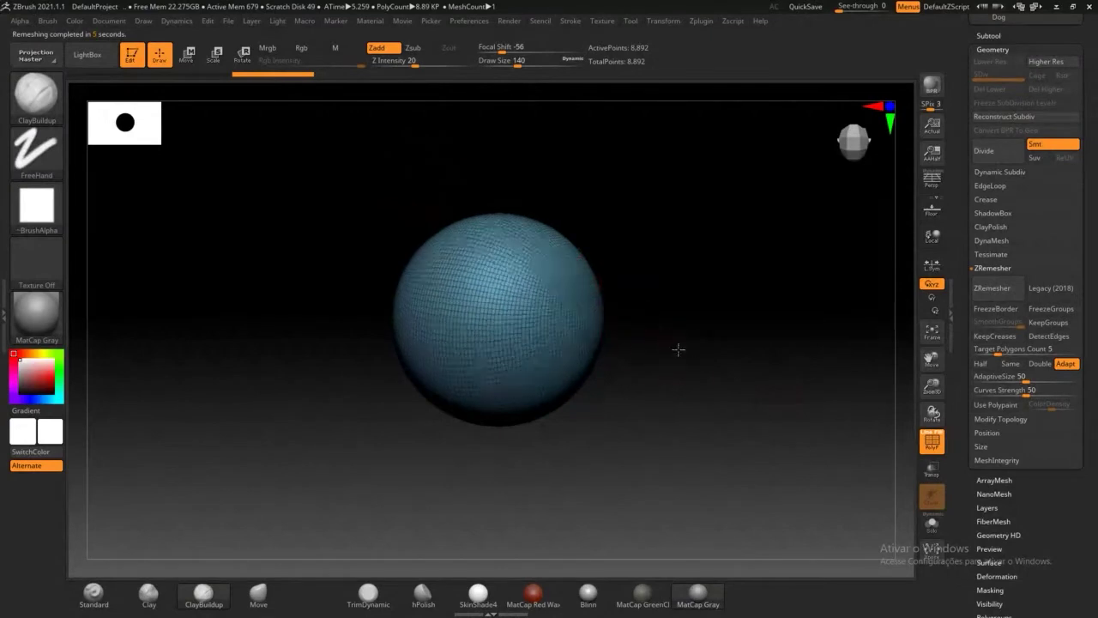
left_click_drag(679, 348, 491, 279)
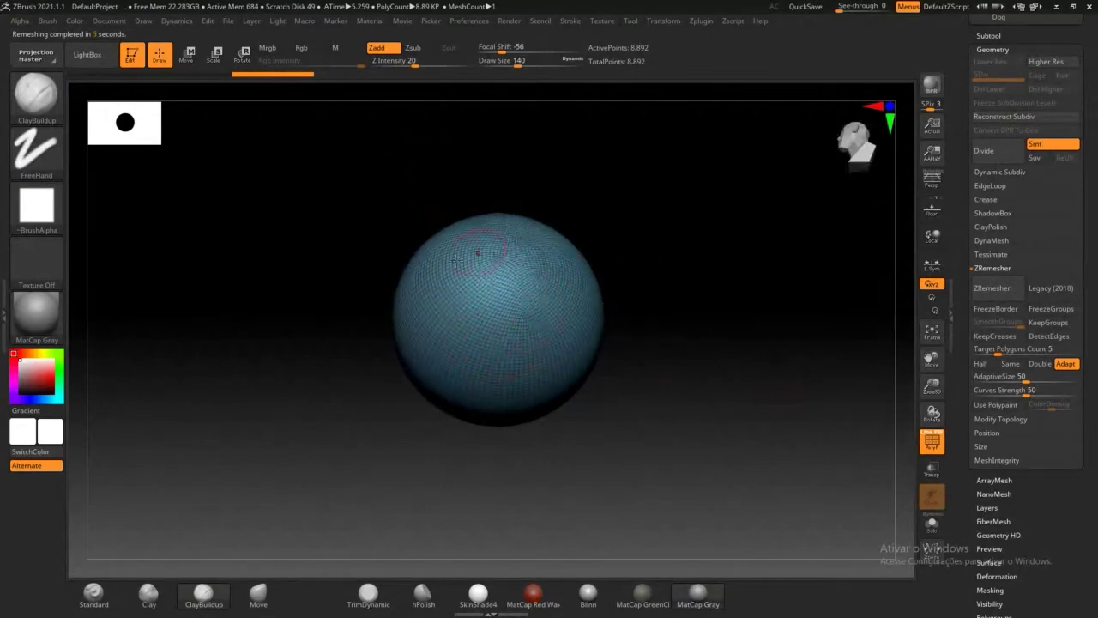
left_click_drag(641, 275, 673, 285)
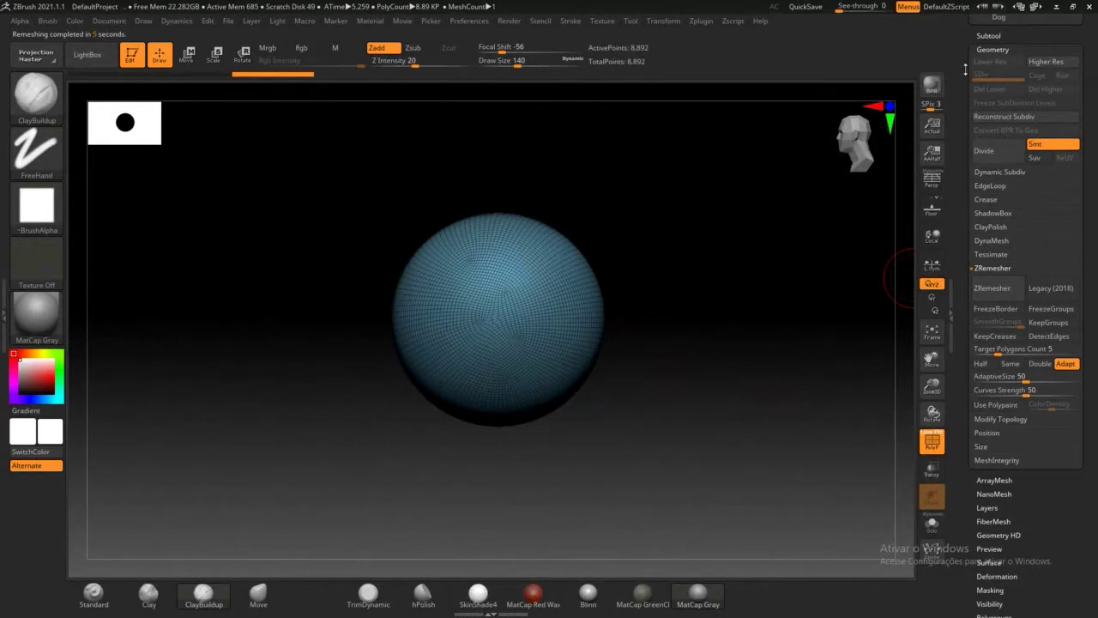
scroll(993, 167, "up", 3)
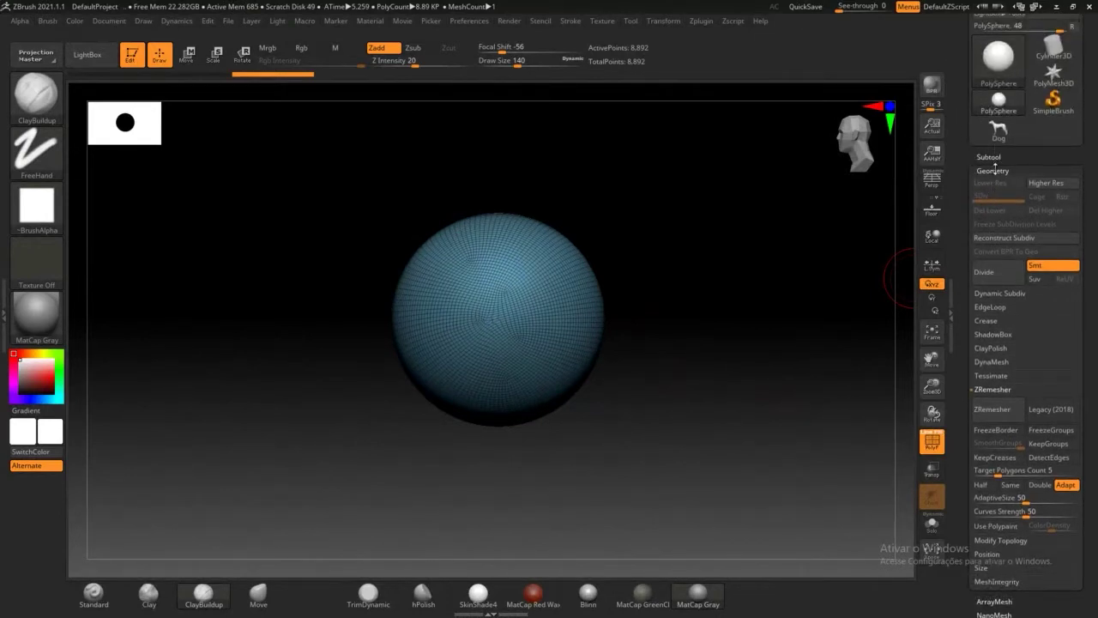
scroll(964, 266, "down", 2)
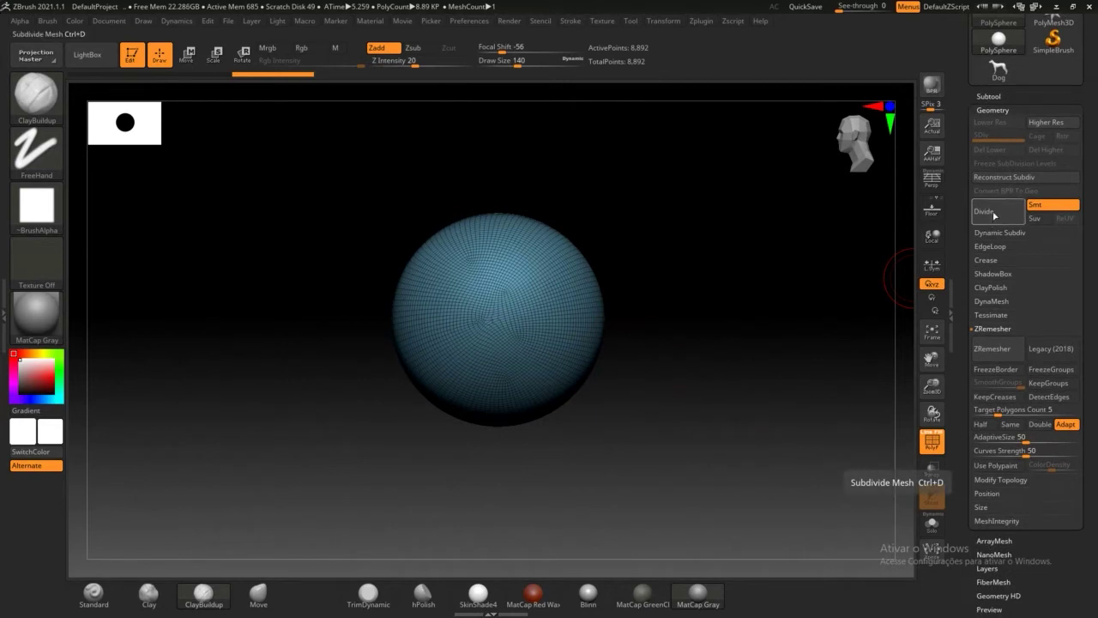
Step: Divide to level 2, hide the polyframe, frame the sphere and lay a rough ClayBuildup patch
left_click(994, 214)
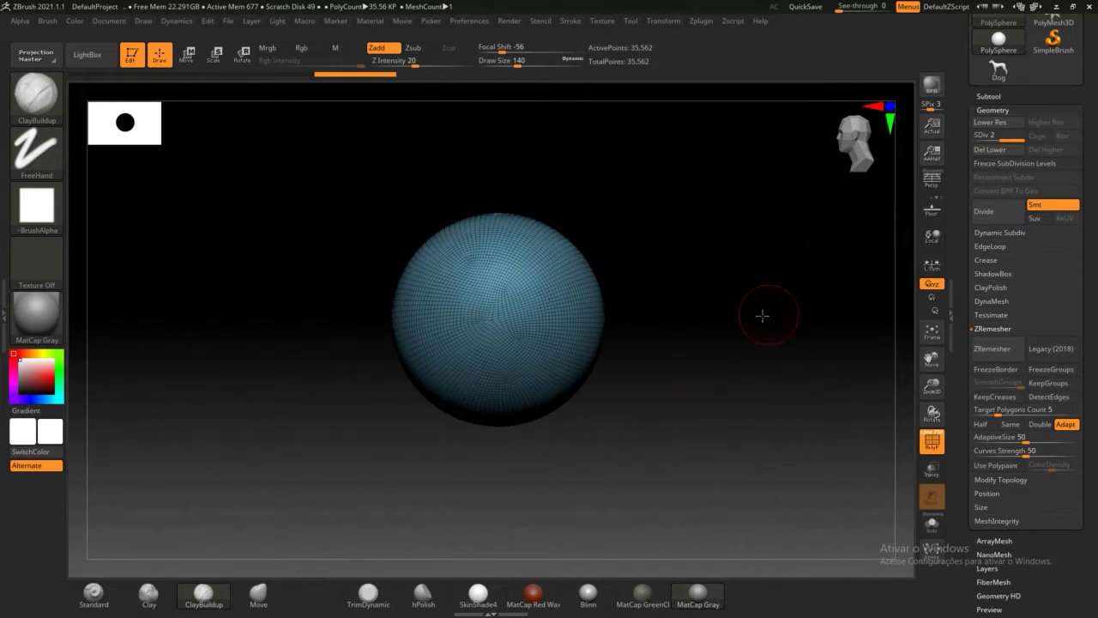
mouse_move(760, 314)
left_mouse_down()
mouse_move(743, 360)
mouse_move(774, 352)
mouse_move(744, 312)
left_mouse_up()
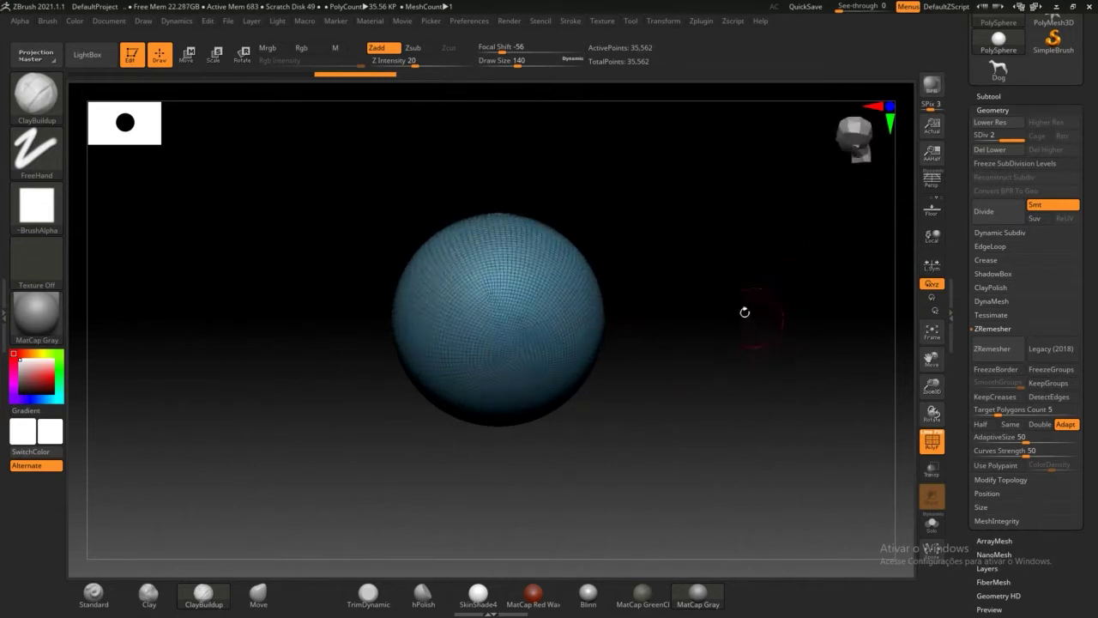
left_click(931, 440)
left_click_drag(747, 369, 709, 344)
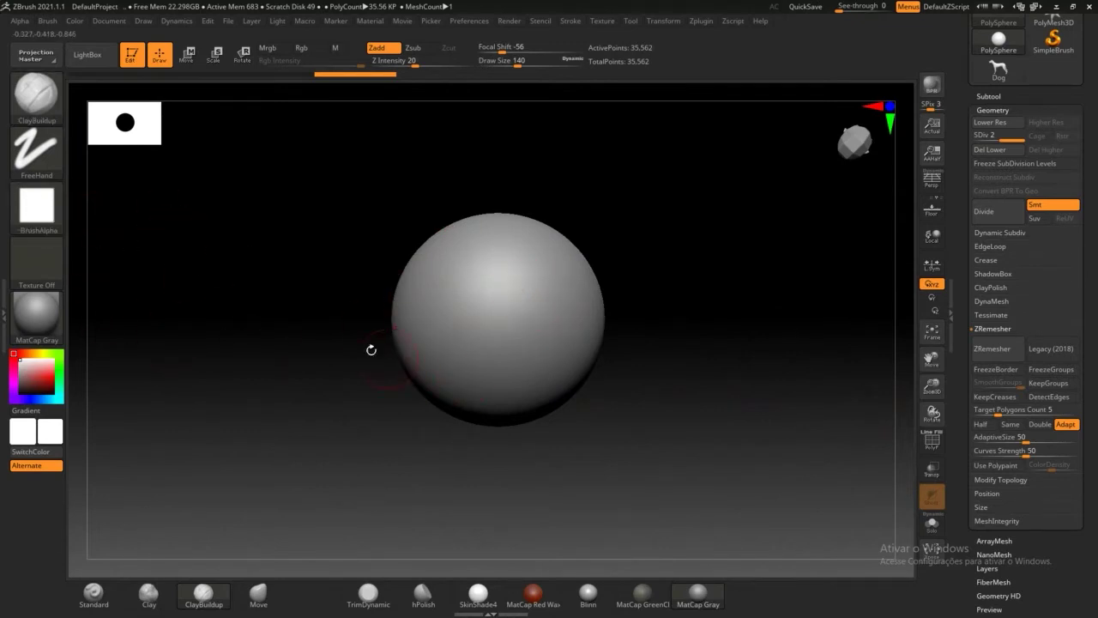
key("f")
mouse_move(539, 252)
left_mouse_down()
mouse_move(650, 305)
mouse_move(535, 257)
mouse_move(643, 319)
mouse_move(569, 289)
mouse_move(522, 243)
mouse_move(534, 235)
mouse_move(643, 314)
mouse_move(529, 255)
left_mouse_up()
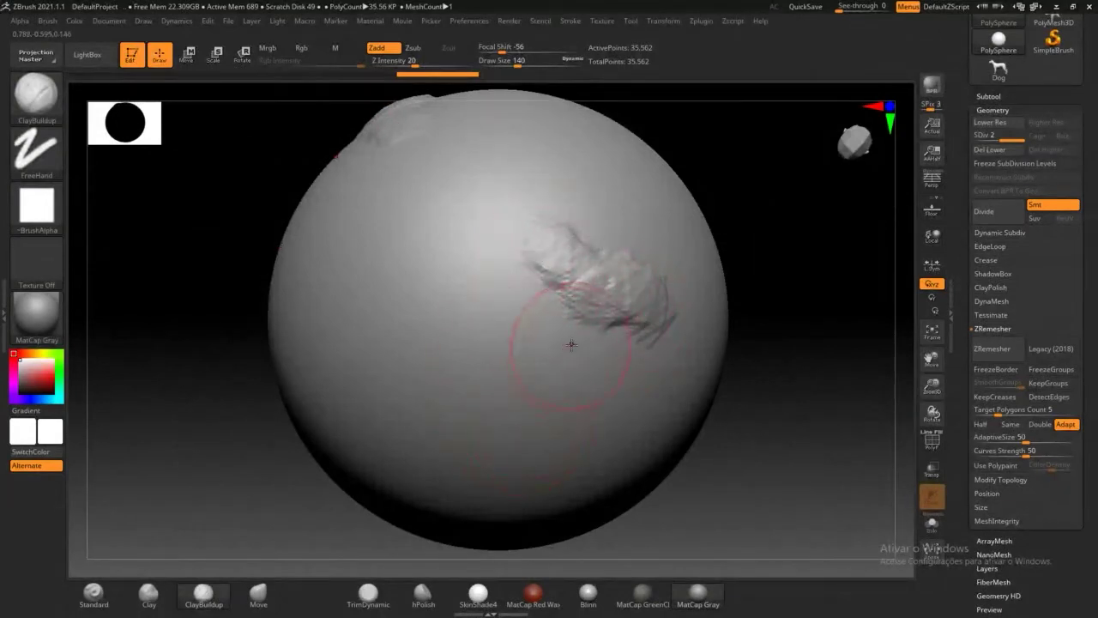
Step: Divide to levels 3 and 4, adding hatched clay patches on the centre-left and upper area
left_click(984, 211)
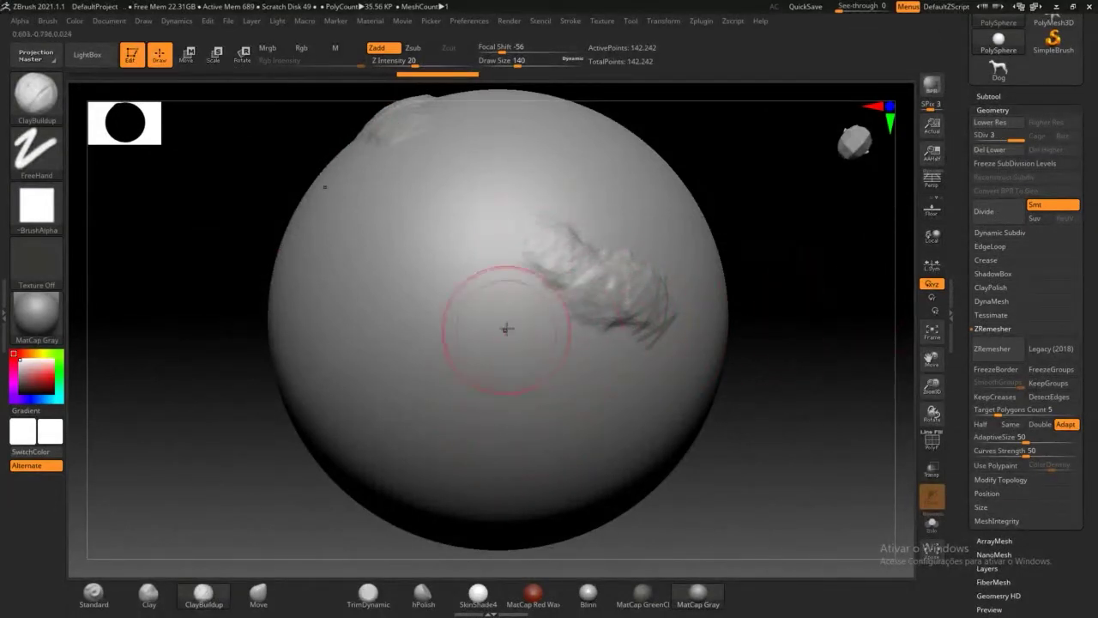
left_click_drag(436, 309, 531, 382)
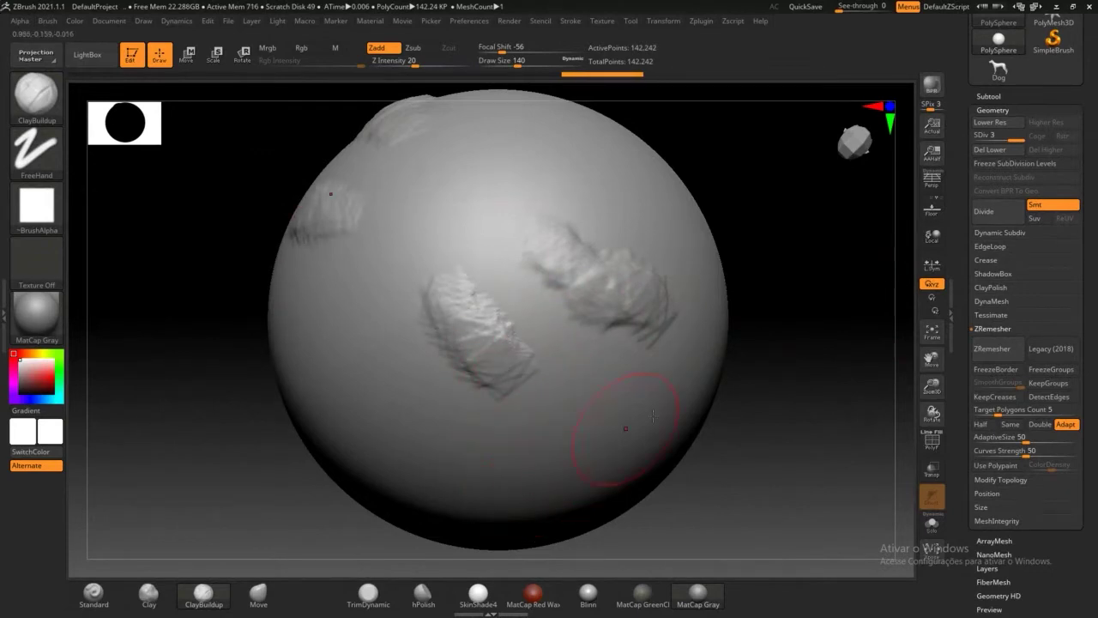
left_click(992, 213)
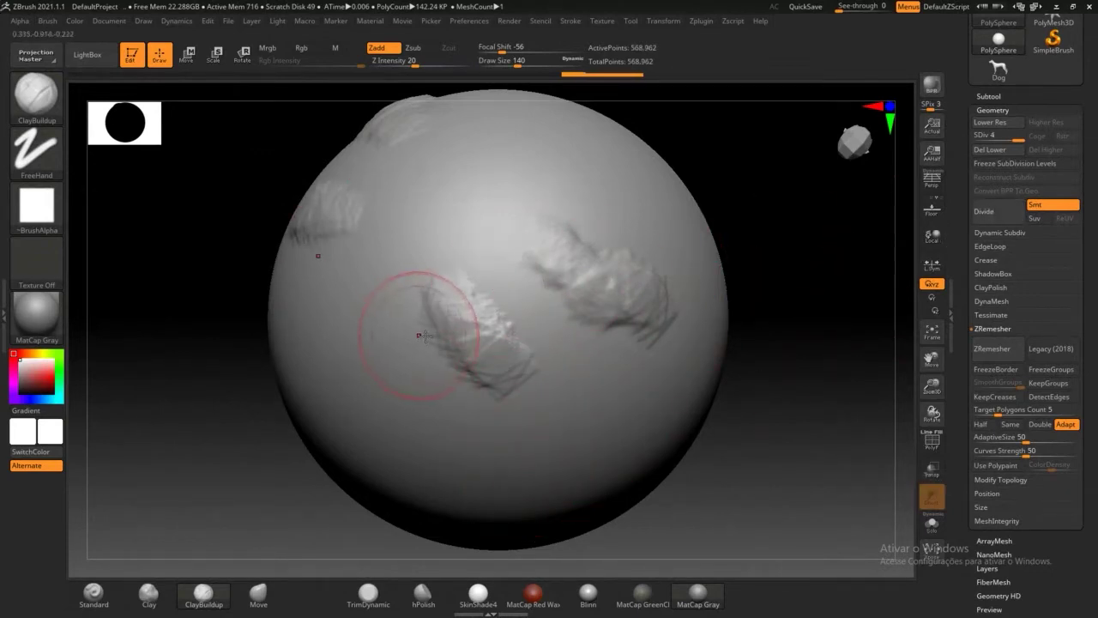
mouse_move(532, 164)
left_mouse_down()
mouse_move(669, 233)
mouse_move(700, 271)
mouse_move(712, 358)
left_mouse_up()
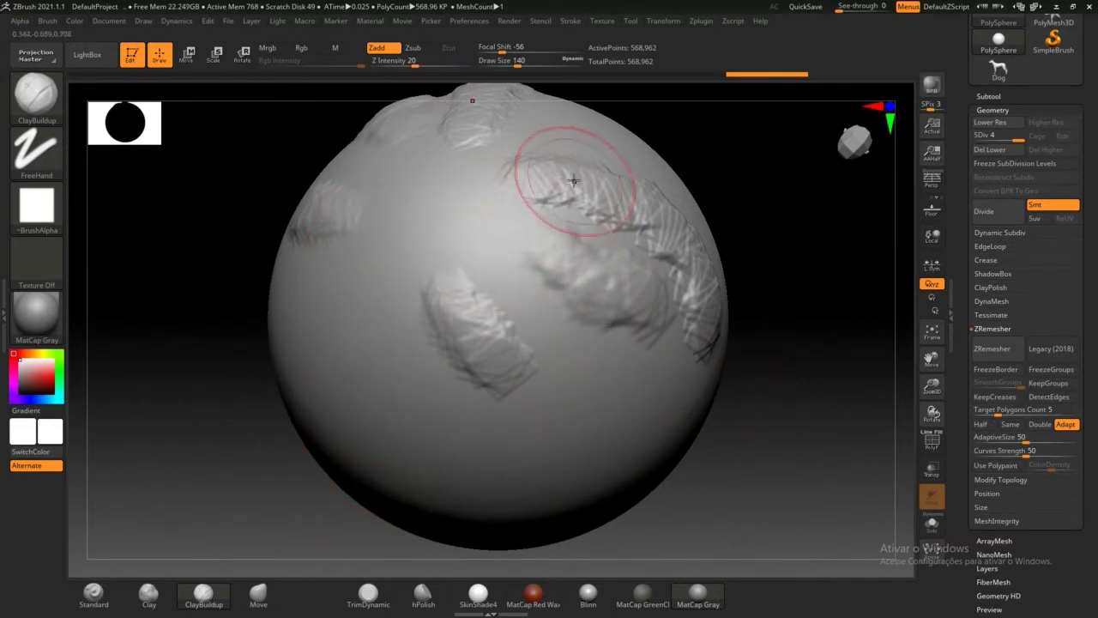
mouse_move(573, 180)
left_mouse_down()
mouse_move(576, 209)
mouse_move(631, 219)
left_mouse_up()
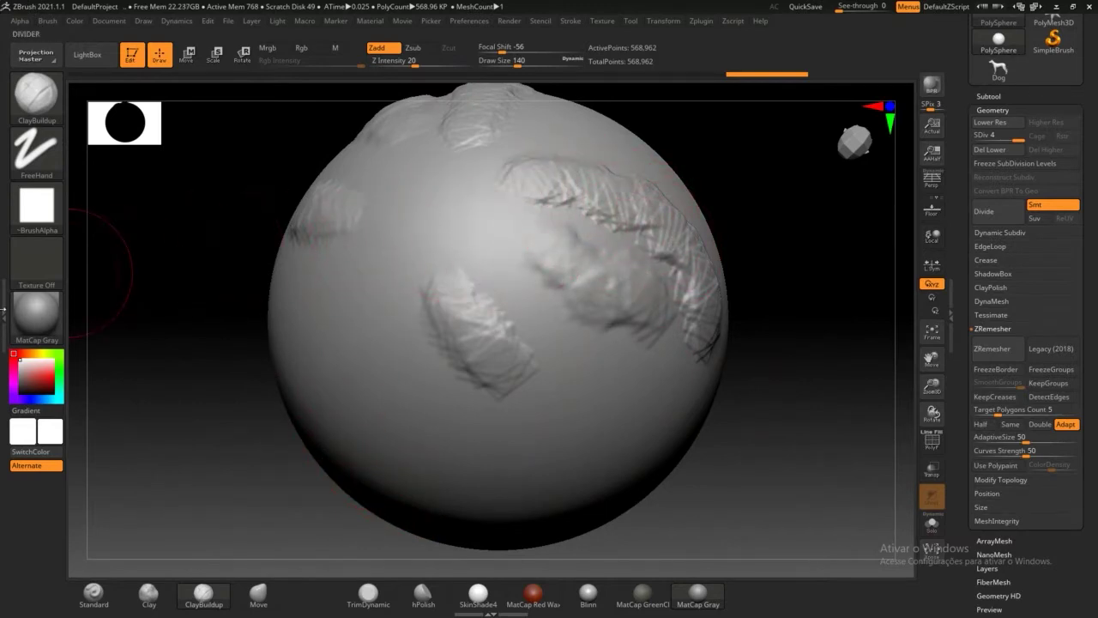
mouse_move(31, 216)
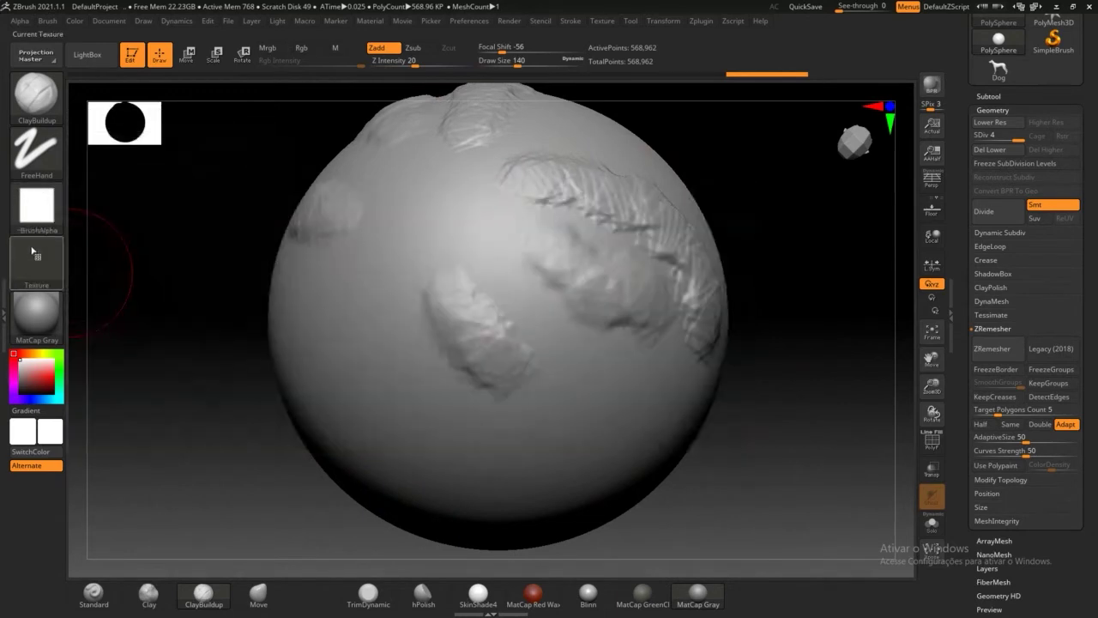
left_click(41, 212)
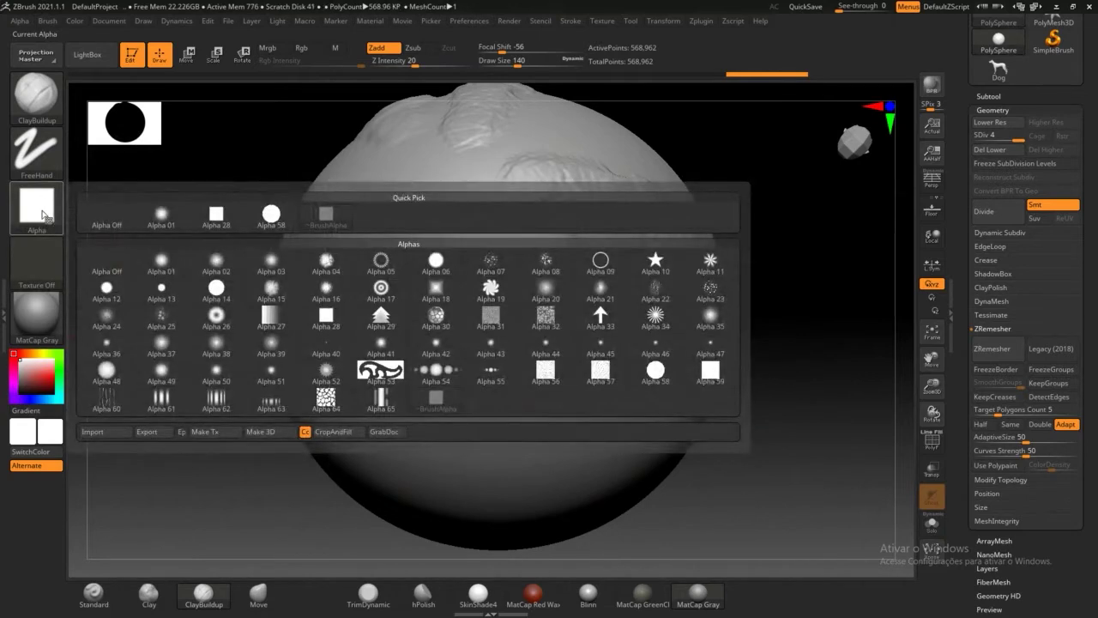
Step: Sculpt two bumpy textured patches, upper centre and left, using Alpha 30
left_click(439, 319)
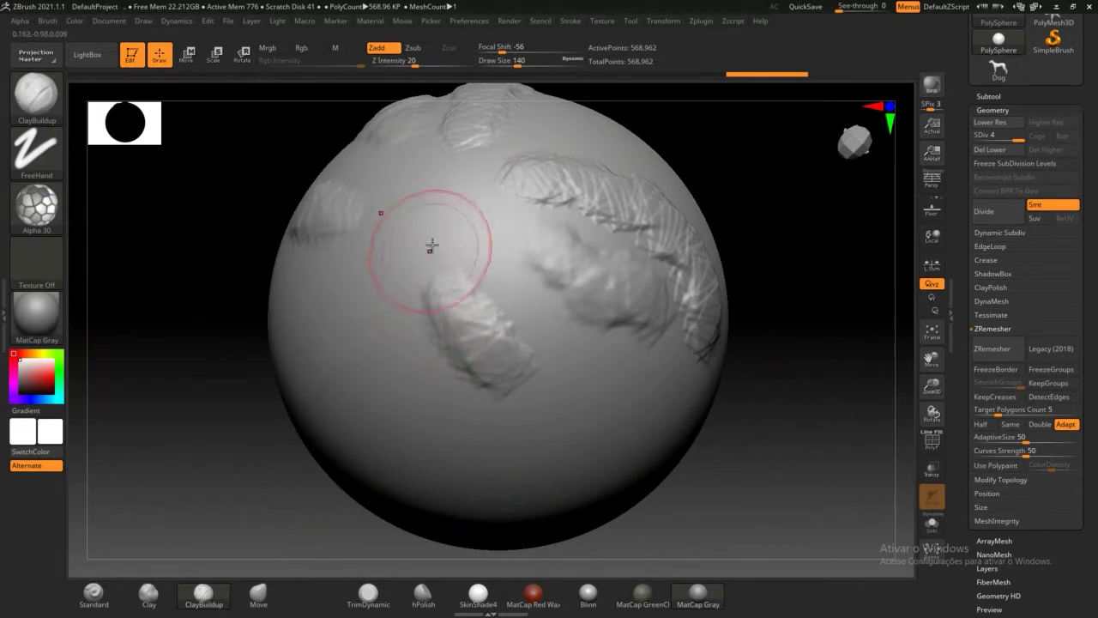
mouse_move(432, 246)
left_mouse_down()
mouse_move(449, 221)
mouse_move(454, 232)
left_mouse_up()
left_click_drag(369, 296, 382, 327)
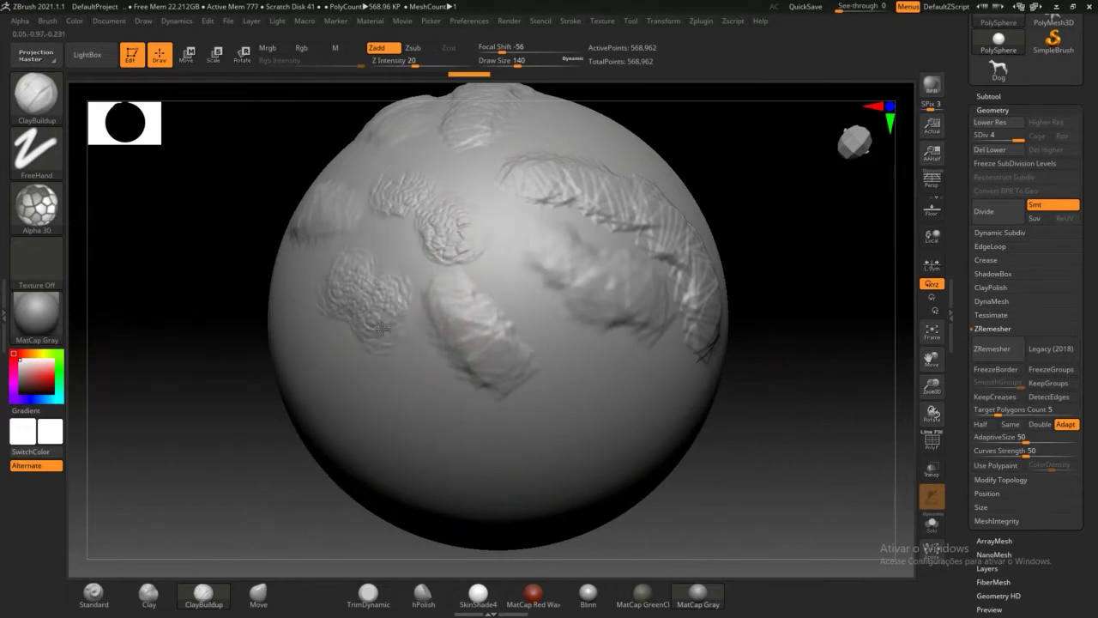
Step: Switch to Alpha 62 and sculpt a striped patch across the lower sphere
left_click(36, 206)
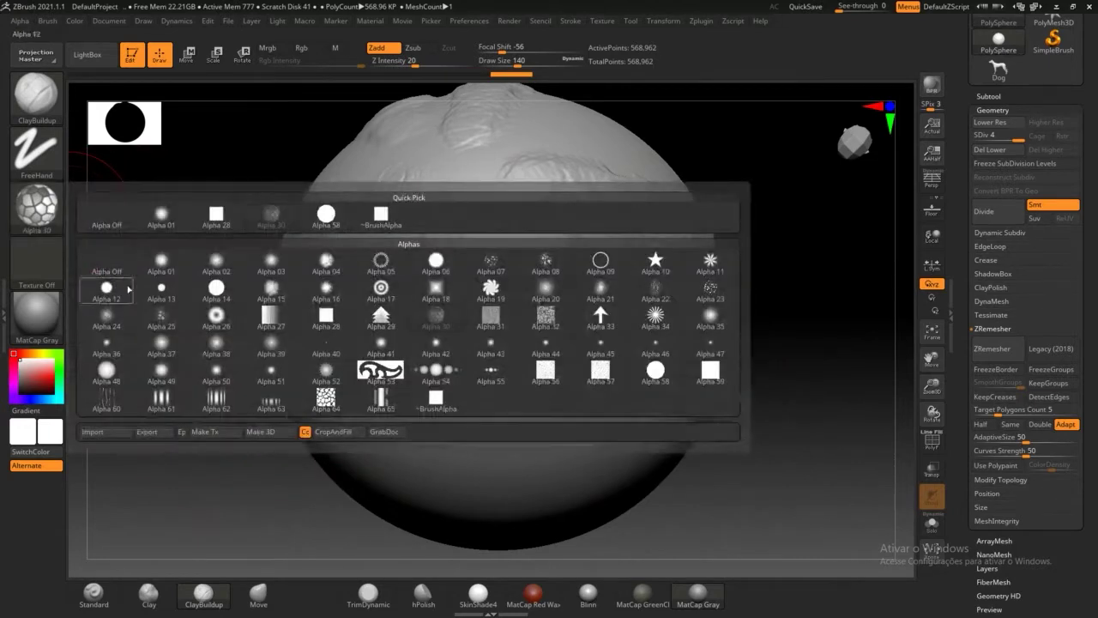
left_click(215, 388)
mouse_move(600, 377)
left_mouse_down()
mouse_move(575, 416)
mouse_move(330, 429)
mouse_move(310, 453)
left_mouse_up()
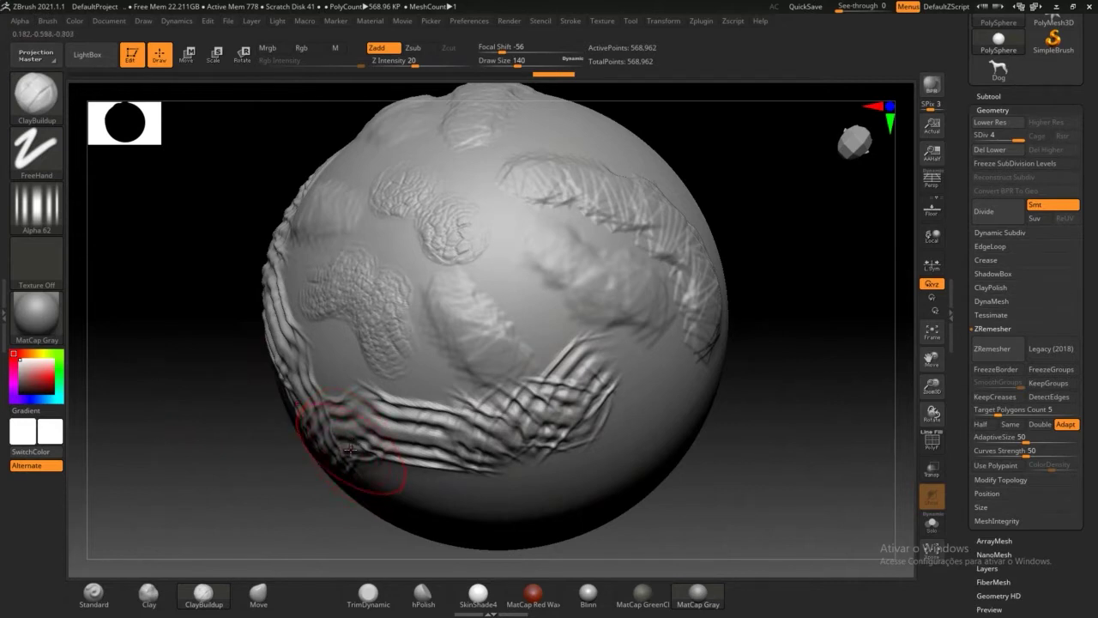
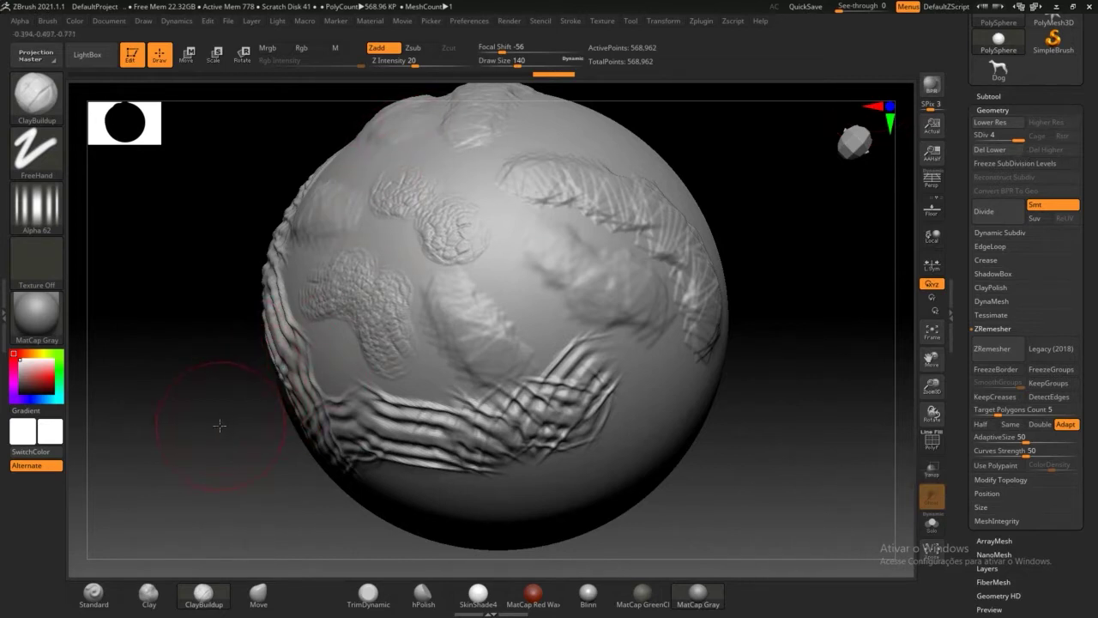
Step: Sculpt wavy ClayBuildup bands down the sphere, then undo them with Ctrl+Z
left_click_drag(219, 424, 307, 344)
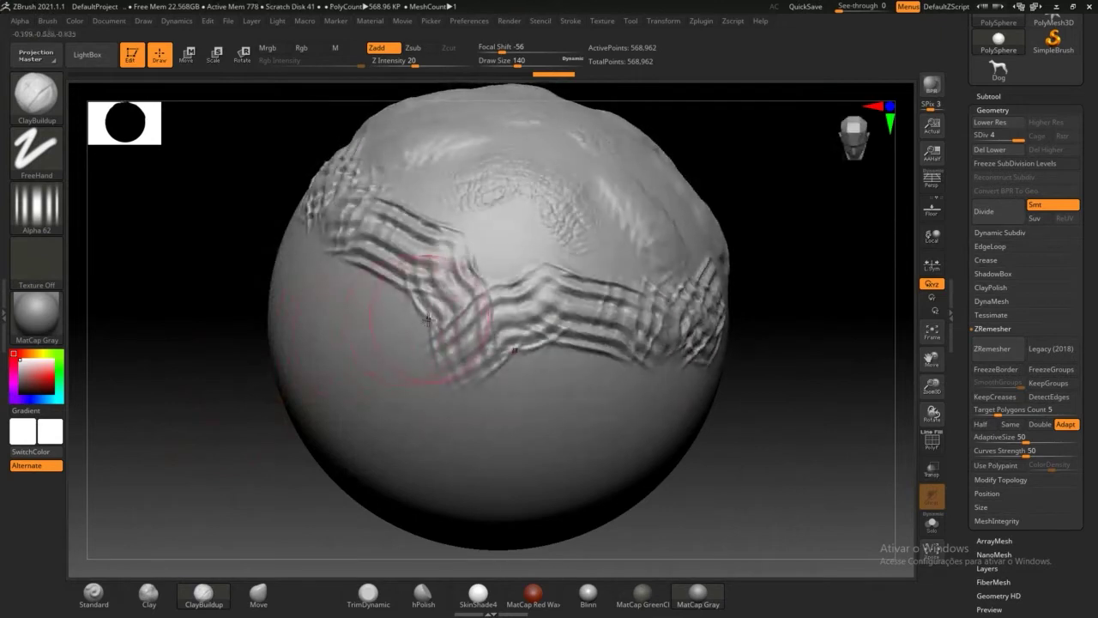
left_click_drag(549, 361, 408, 467)
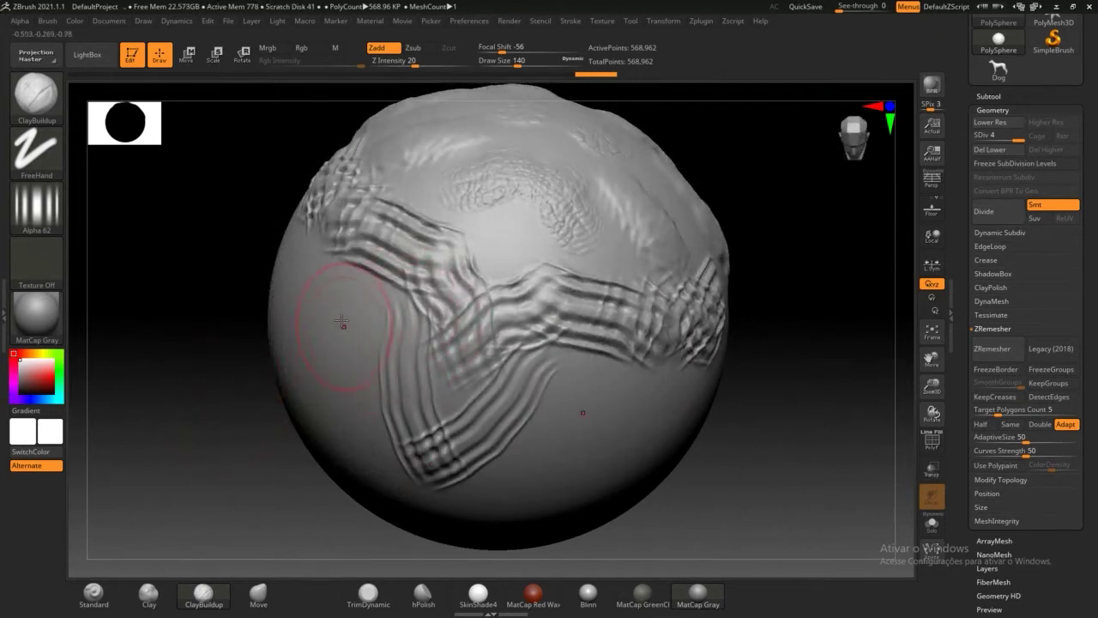
mouse_move(343, 368)
left_mouse_down()
mouse_move(412, 442)
mouse_move(443, 454)
left_mouse_up()
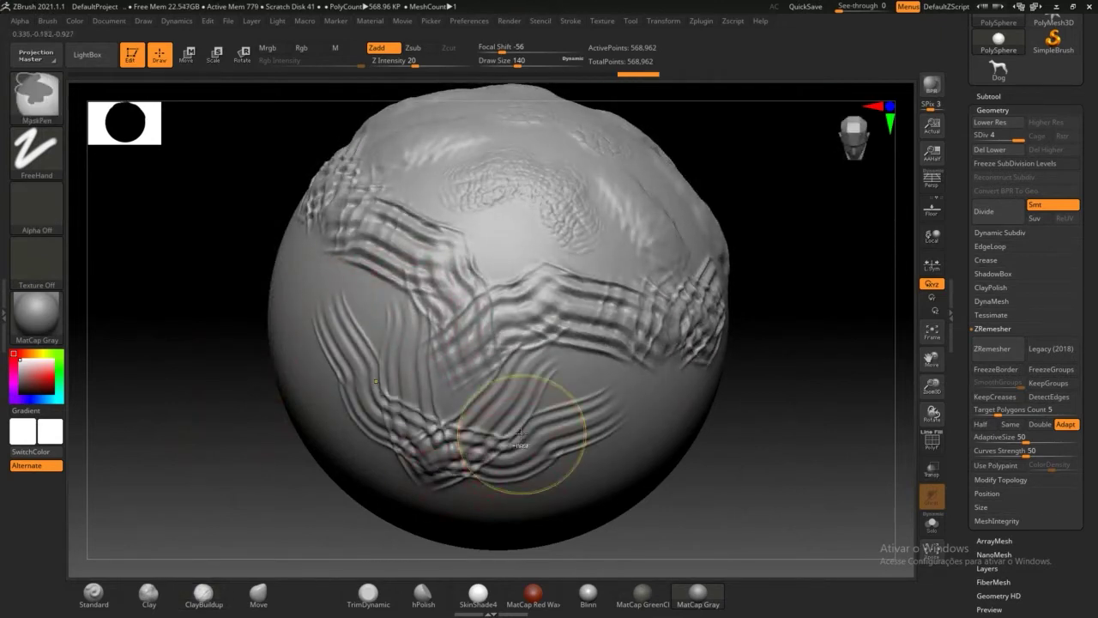
key("ctrl+z")
key("ctrl+z")
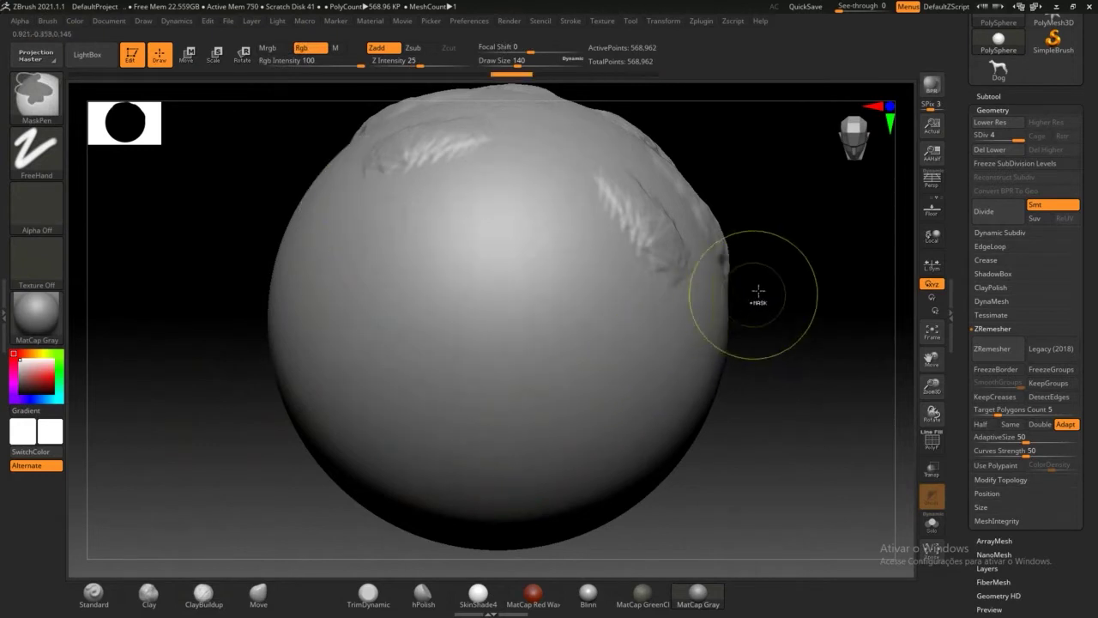
key("ctrl+z")
key("ctrl+z")
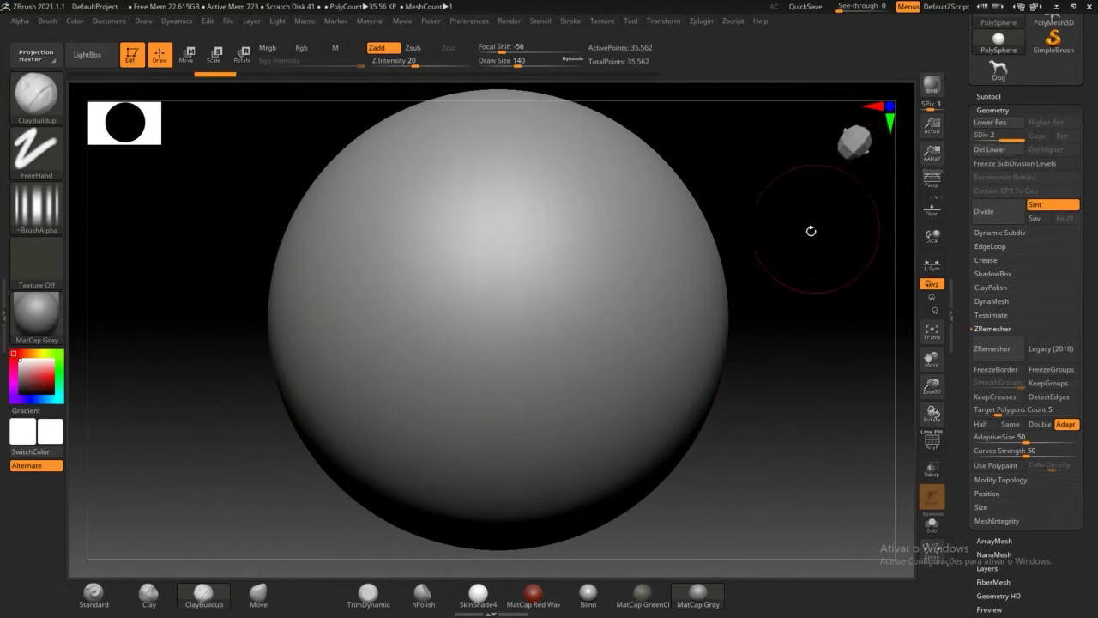
Step: Divide the sphere to level 3 (142,242 points), choose Alpha 28, and select the Standard brush
left_click(993, 215)
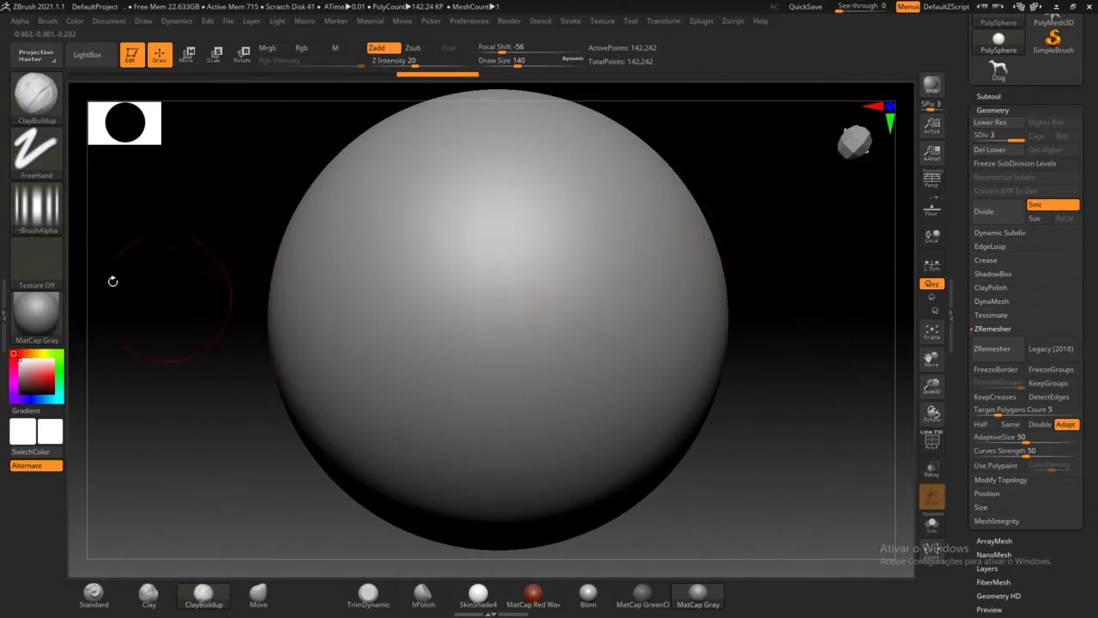
left_click(49, 217)
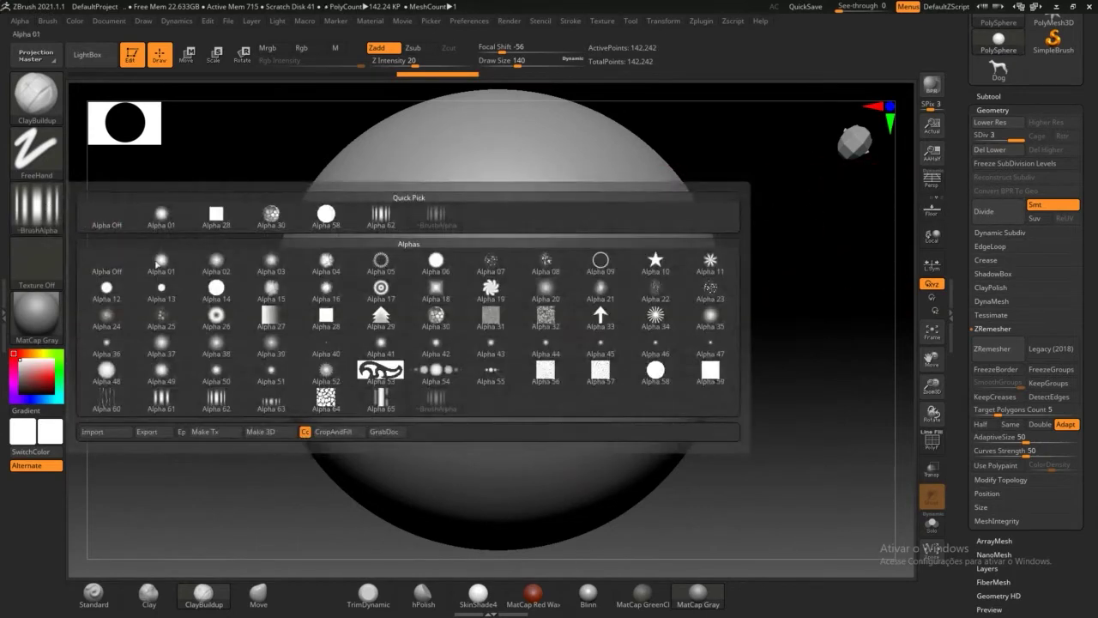
left_click(216, 214)
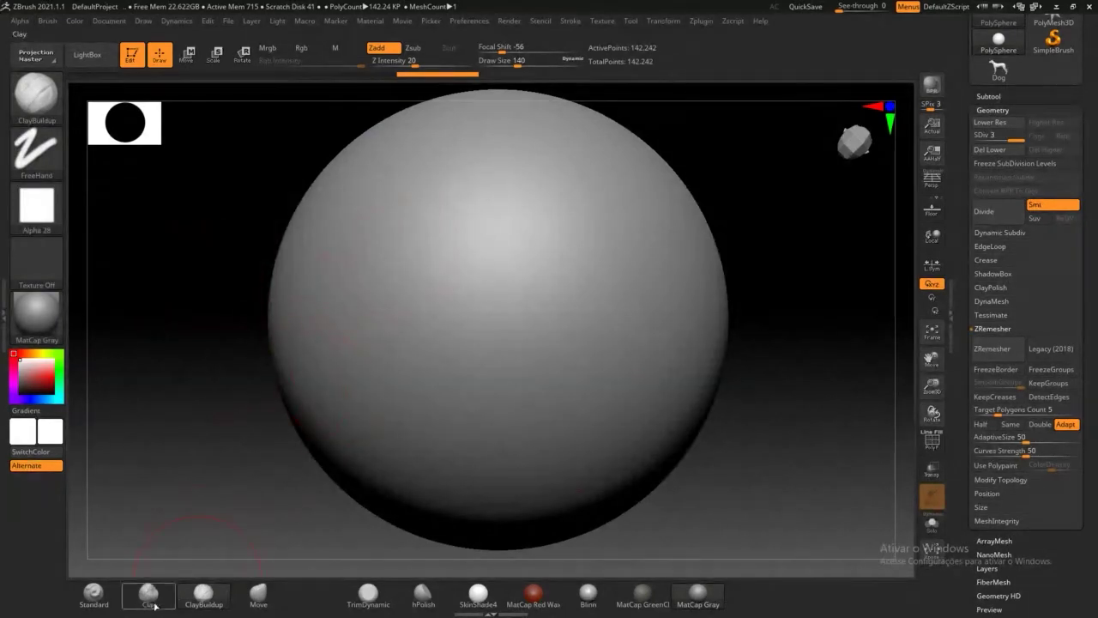
left_click(93, 593)
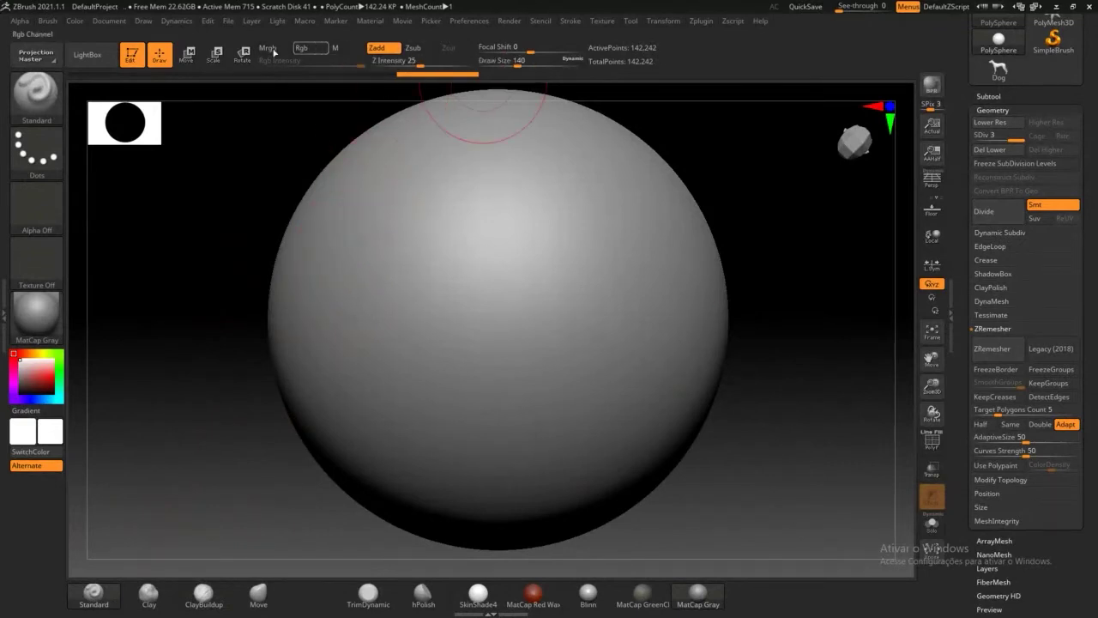
Step: Set Draw Size to 65 and sculpt a first raised stroke
left_click_drag(514, 64, 500, 64)
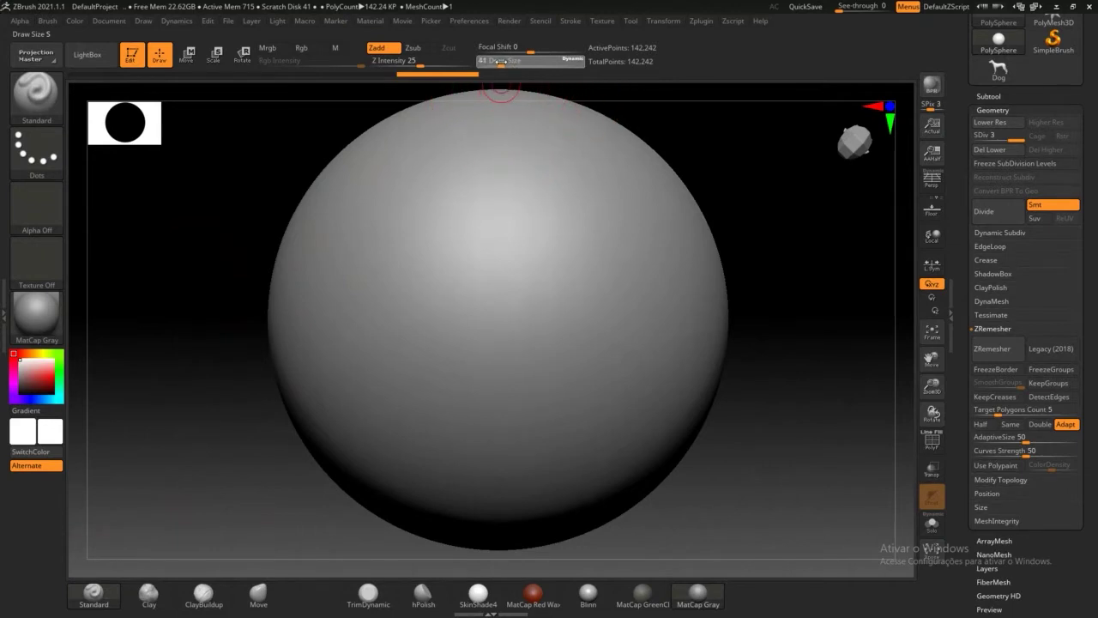
left_click(573, 61)
left_click_drag(572, 60, 578, 62)
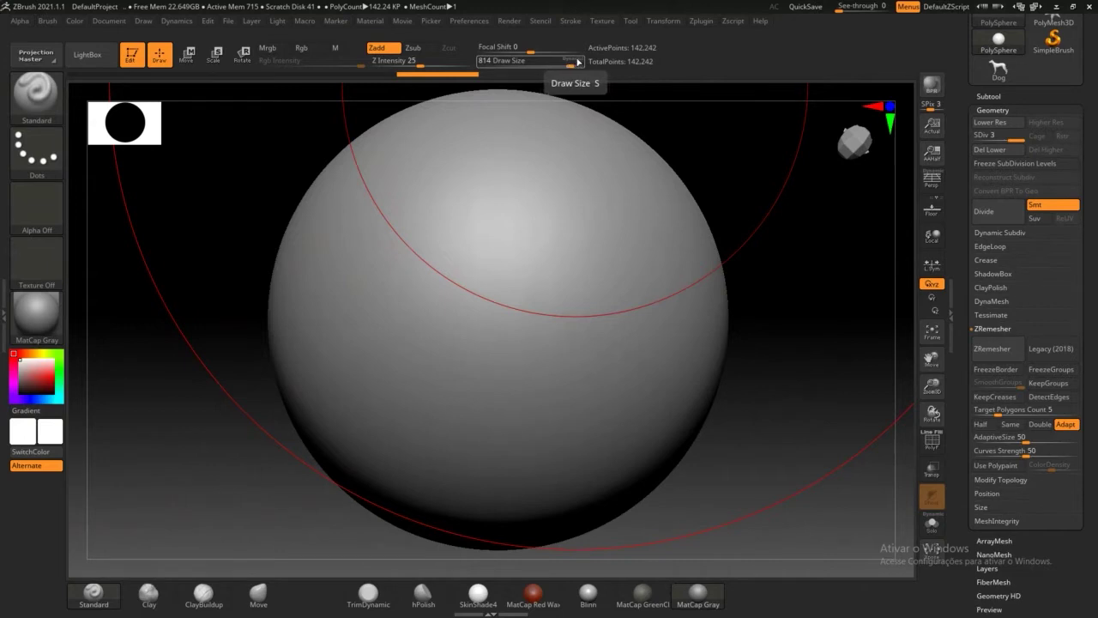
left_click_drag(571, 64, 506, 66)
mouse_move(386, 211)
left_mouse_down()
mouse_move(373, 307)
mouse_move(379, 221)
left_mouse_up()
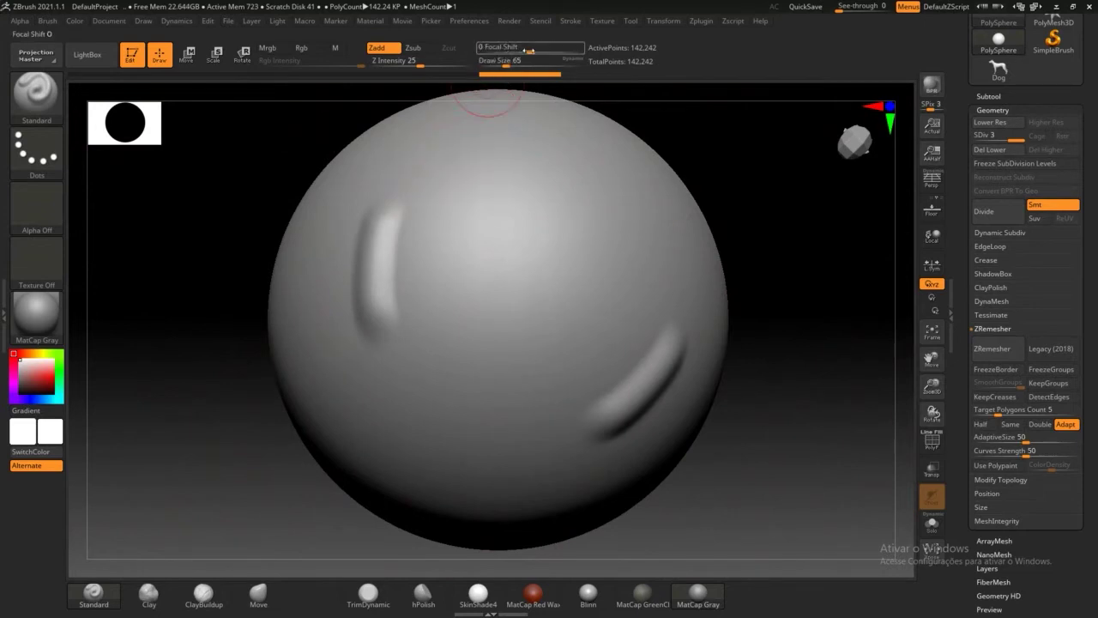
Step: With Focal Shift at 30, sculpt raised strokes and a looping groove near the top
left_click(532, 51)
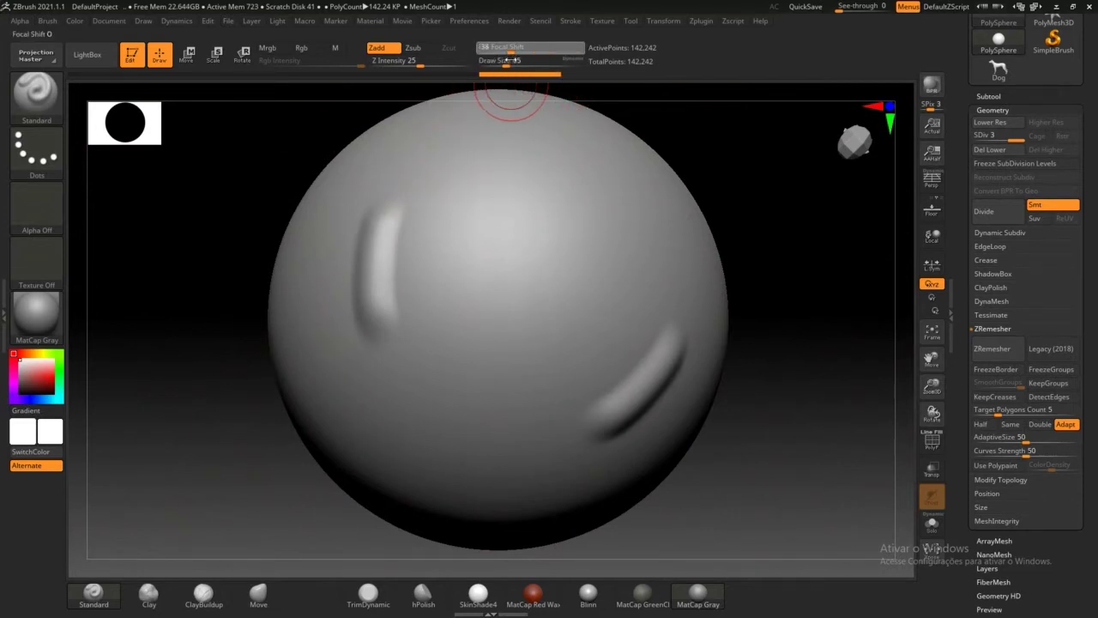
left_click_drag(510, 61, 537, 61)
left_click_drag(550, 63, 546, 64)
mouse_move(497, 213)
left_mouse_down()
mouse_move(480, 280)
mouse_move(505, 180)
mouse_move(450, 360)
left_mouse_up()
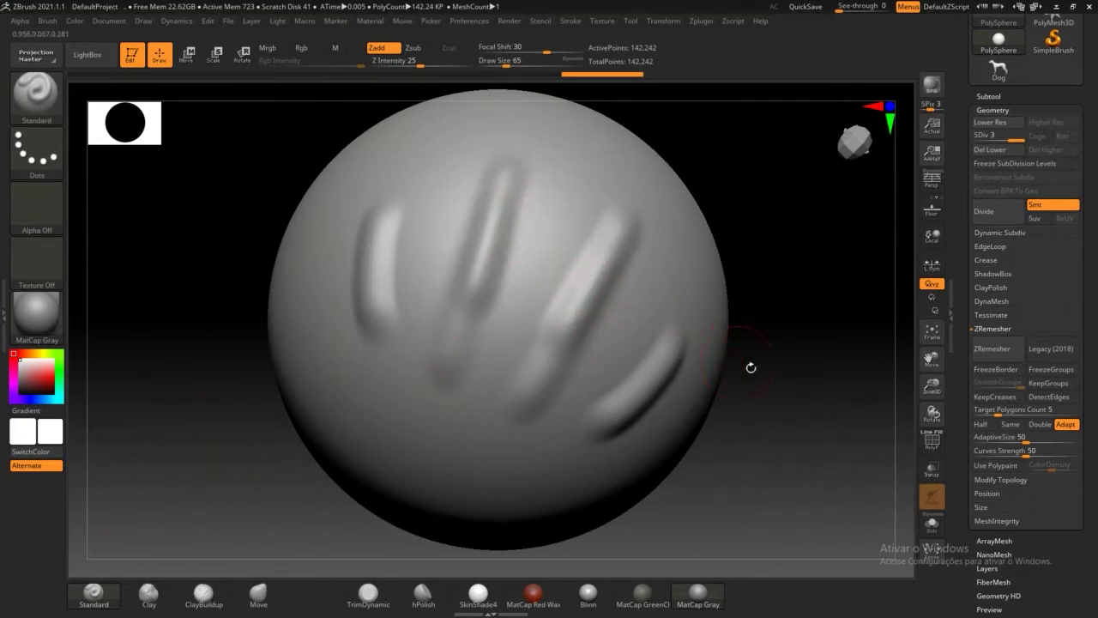
mouse_move(751, 367)
left_mouse_down()
mouse_move(821, 376)
mouse_move(794, 391)
mouse_move(775, 277)
left_mouse_up()
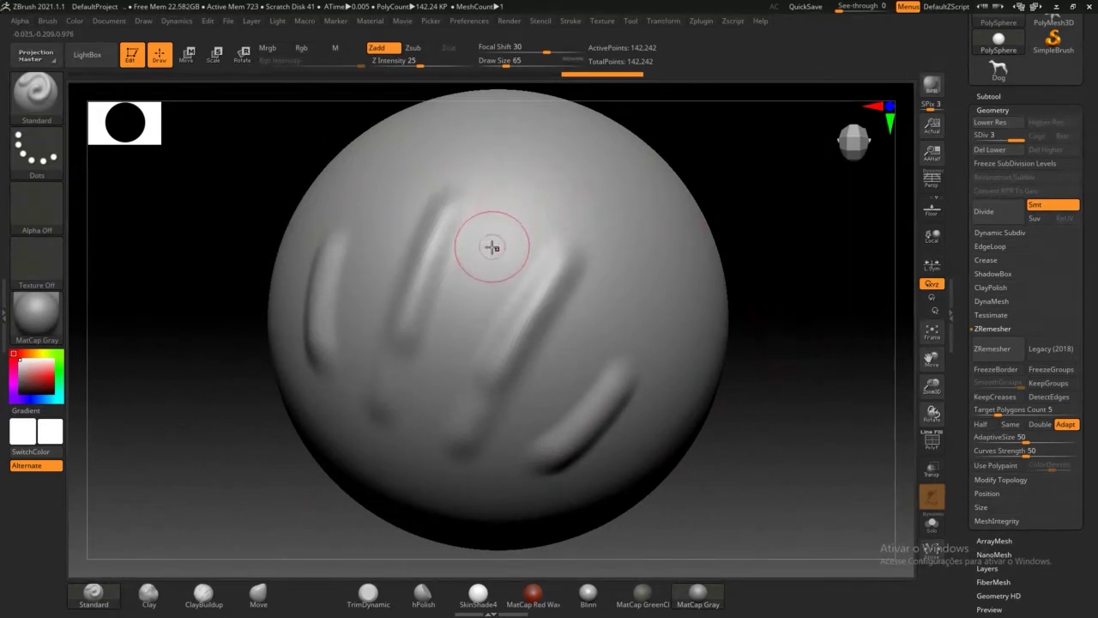
mouse_move(485, 260)
left_mouse_down()
mouse_move(470, 296)
mouse_move(517, 204)
mouse_move(472, 300)
left_mouse_up()
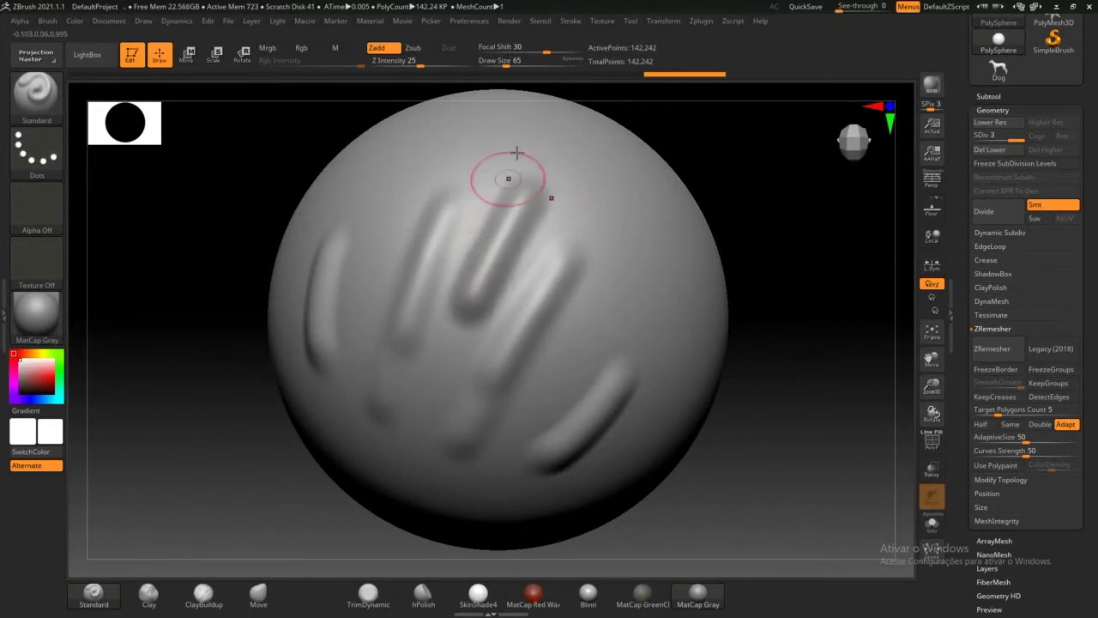
Step: Drop Focal Shift to -89, test textured strokes on the right, then undo them
left_click(546, 52)
left_click_drag(548, 97, 486, 98)
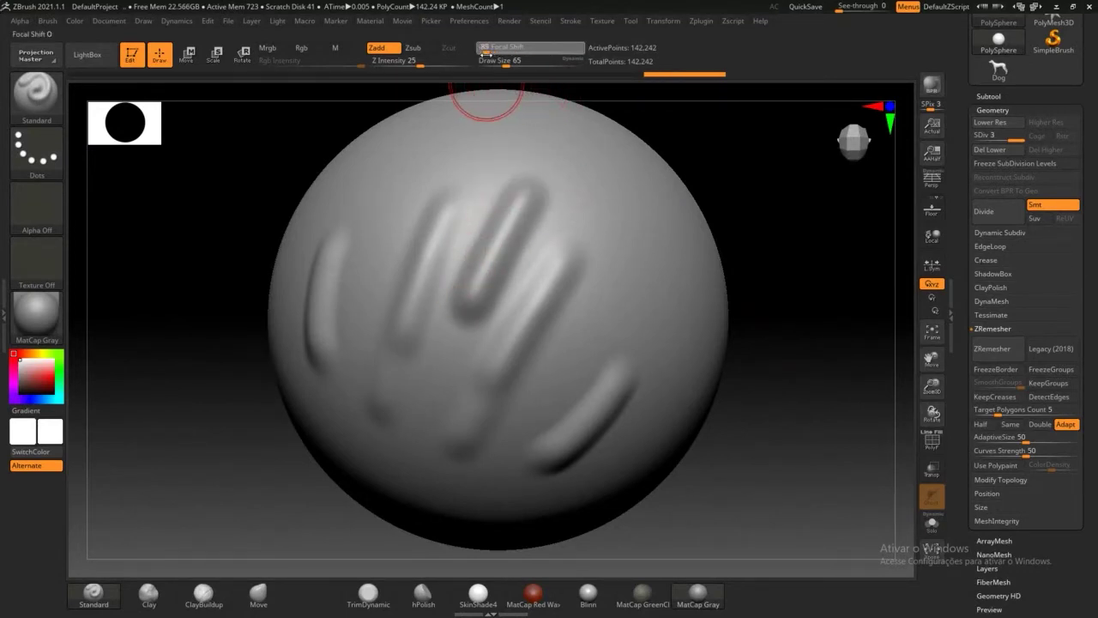
left_click_drag(630, 229, 589, 345)
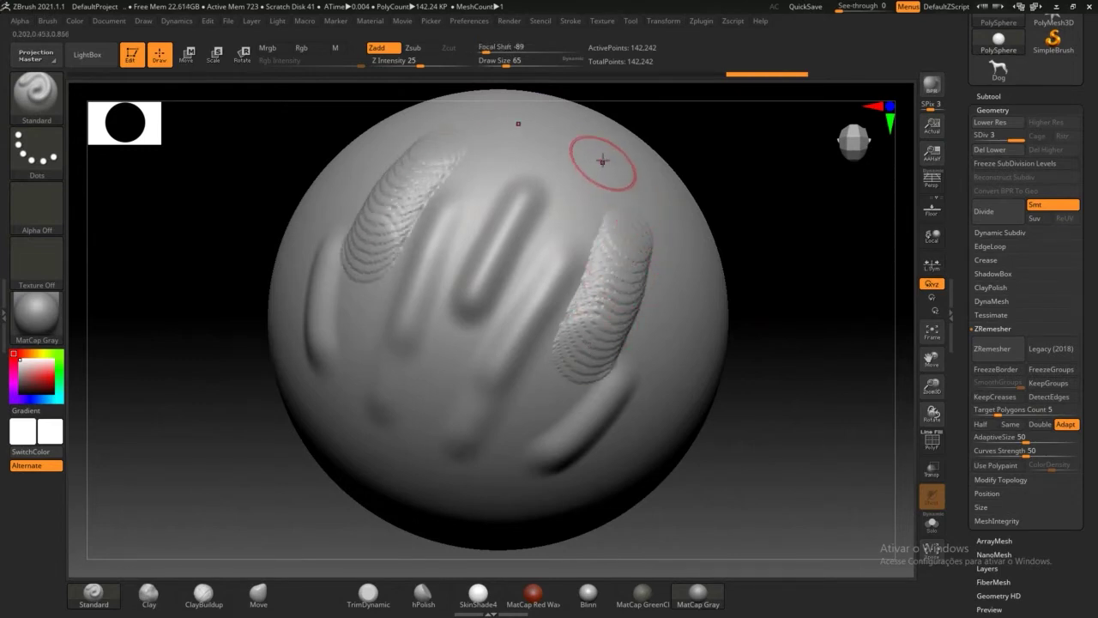
left_click_drag(575, 202, 549, 282)
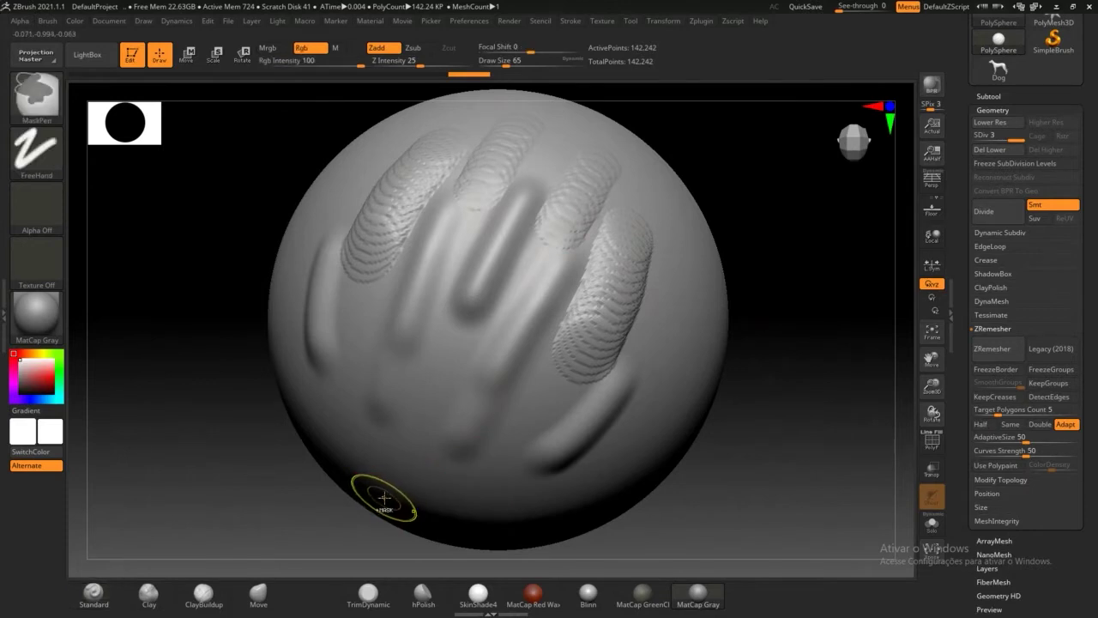
key("ctrl+z")
key("ctrl+z")
key("ctrl+z")
key("ctrl+z")
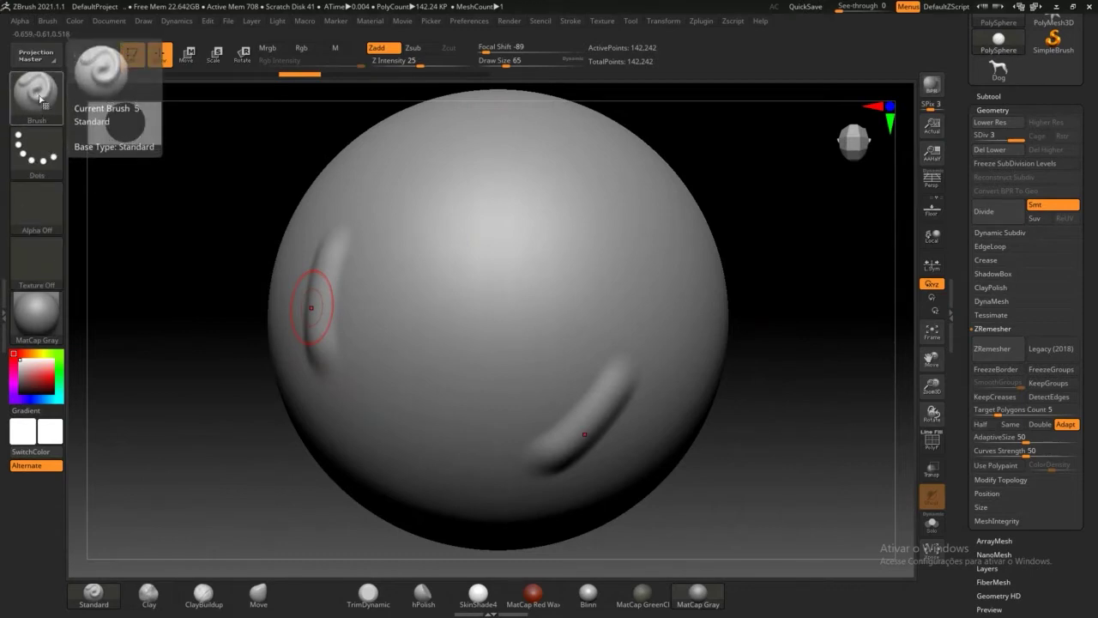
Step: Switch to the FreeHand stroke, set Focal Shift to -53, and sculpt curving strokes
left_click(36, 154)
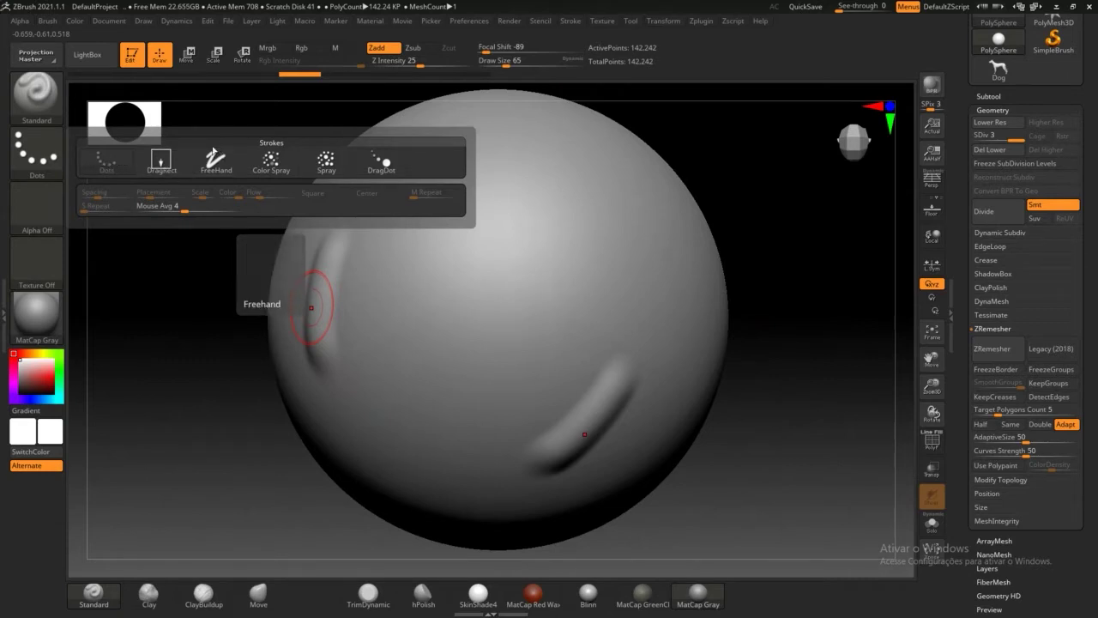
left_click(213, 160)
mouse_move(504, 175)
left_mouse_down()
mouse_move(515, 194)
mouse_move(489, 274)
mouse_move(468, 245)
left_mouse_up()
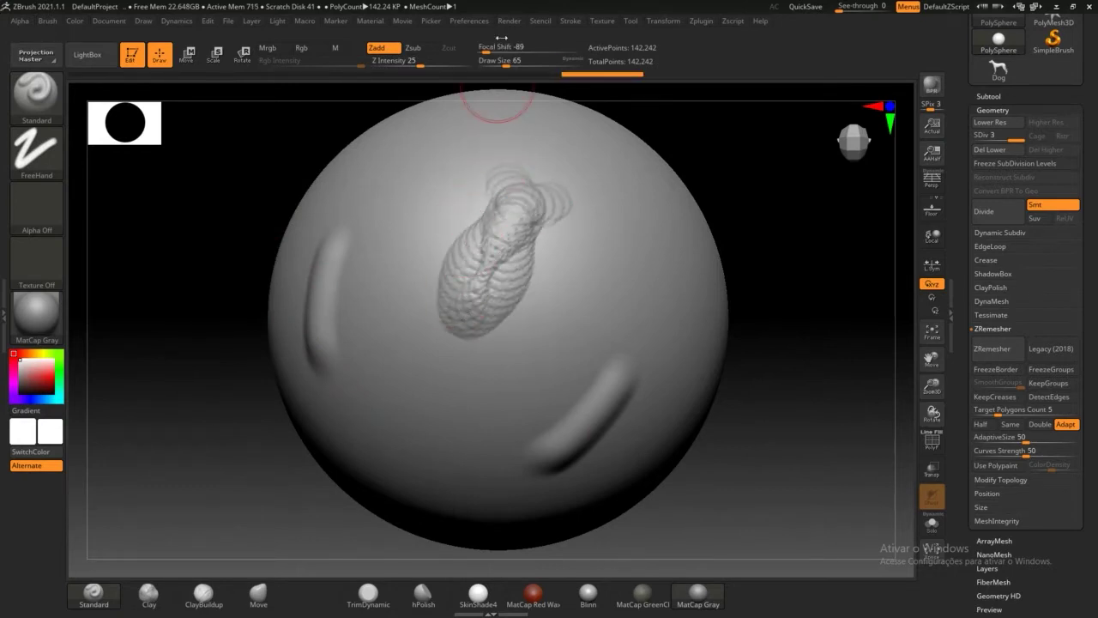
left_click_drag(487, 53, 505, 53)
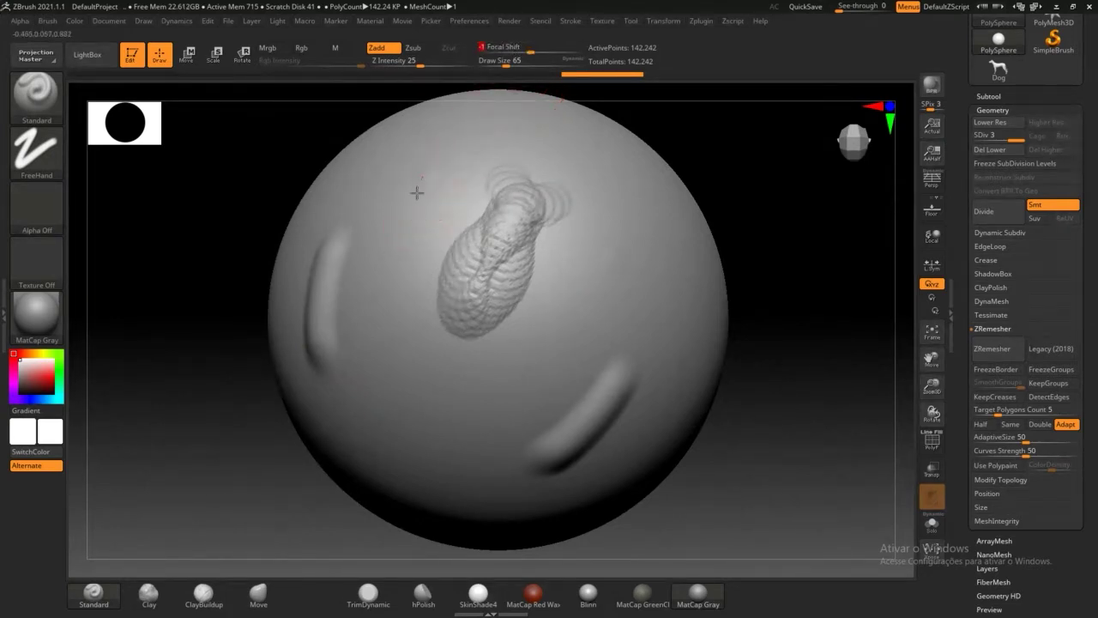
mouse_move(400, 255)
left_mouse_down()
mouse_move(395, 359)
mouse_move(433, 433)
mouse_move(472, 374)
mouse_move(588, 296)
mouse_move(636, 200)
left_mouse_up()
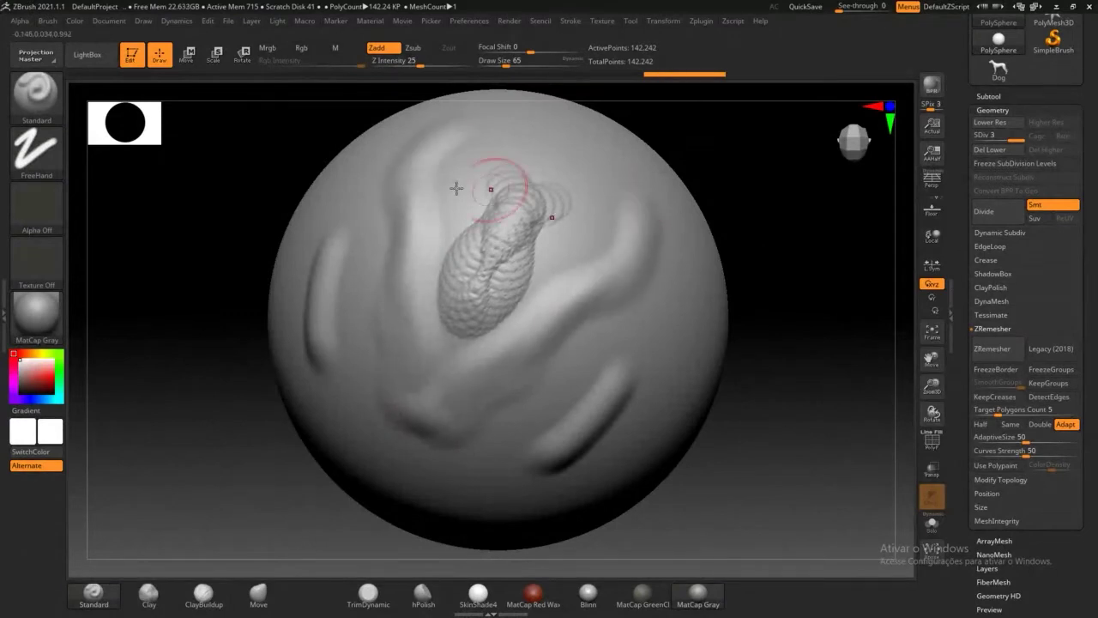
Step: Return to Dots strokes, sculpt several creases, select the Move brush, then undo all strokes
left_click(33, 150)
left_click(105, 162)
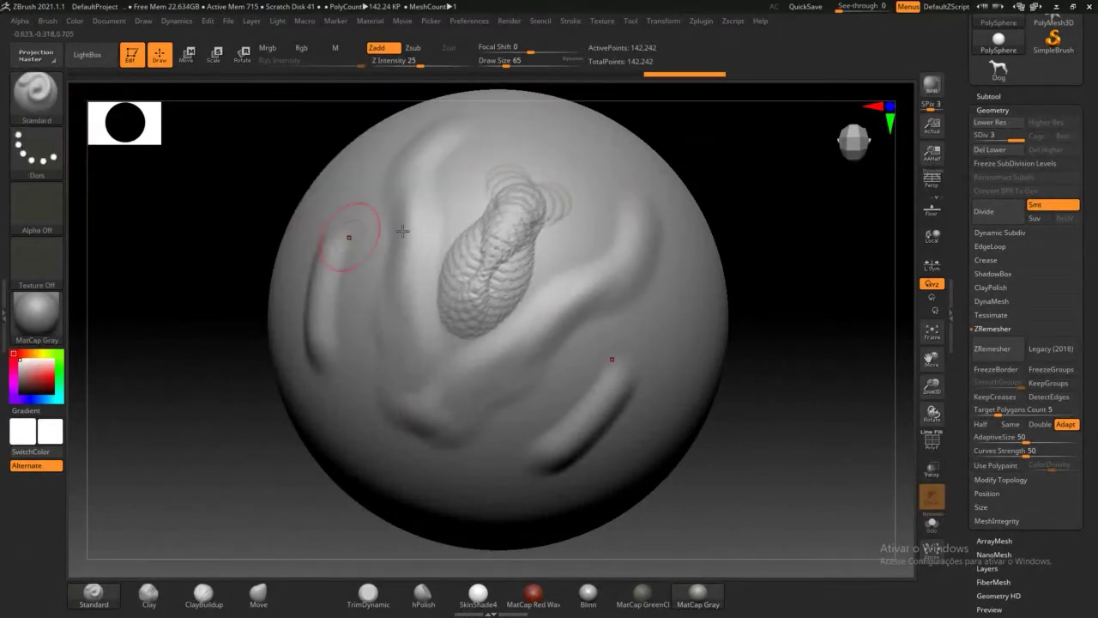
mouse_move(500, 135)
left_mouse_down()
mouse_move(456, 177)
mouse_move(432, 232)
mouse_move(392, 276)
left_mouse_up()
left_click_drag(536, 365, 489, 455)
mouse_move(352, 412)
left_mouse_down()
mouse_move(343, 438)
mouse_move(408, 463)
mouse_move(600, 447)
mouse_move(661, 275)
mouse_move(526, 238)
mouse_move(600, 326)
mouse_move(605, 403)
mouse_move(570, 434)
left_mouse_up()
left_click_drag(326, 342, 538, 377)
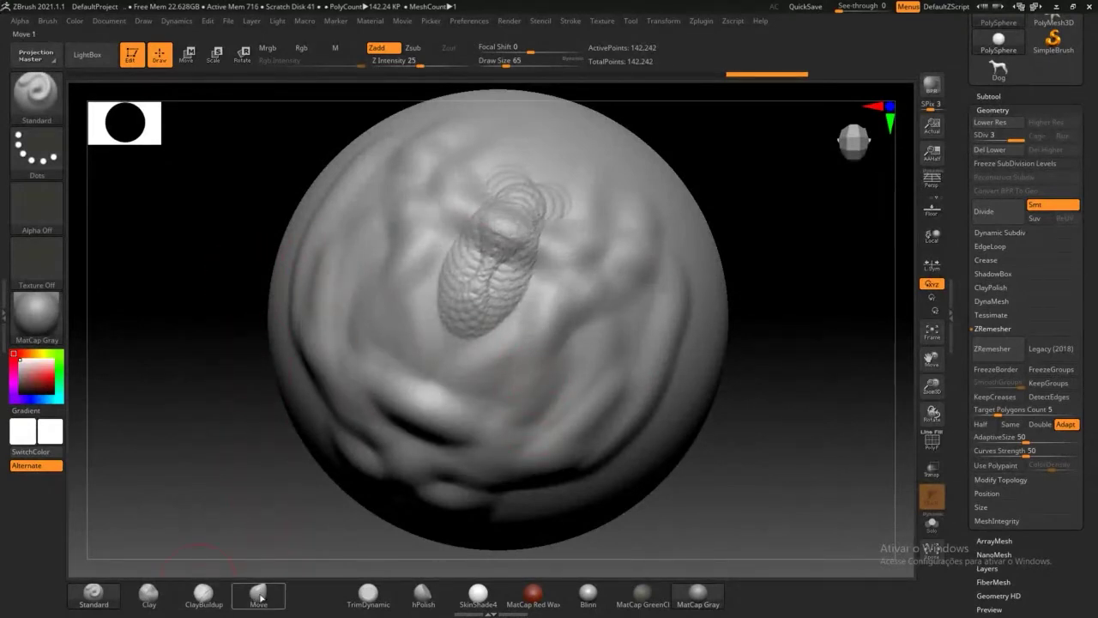
left_click(260, 596)
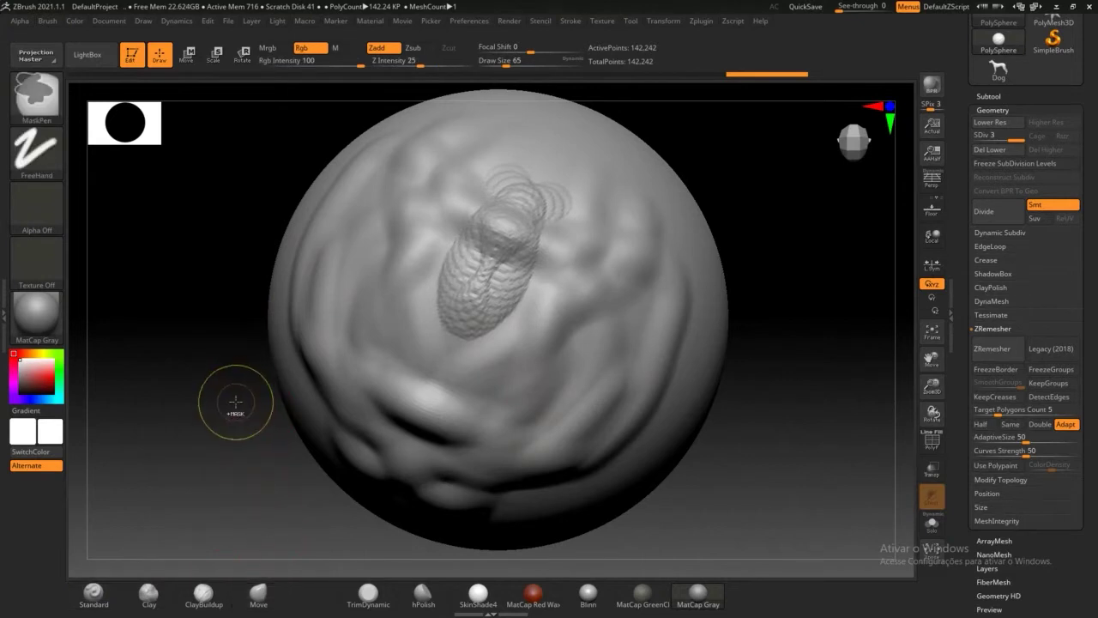
key("ctrl+z")
key("ctrl+z")
key("ctrl+z")
key("ctrl+z")
key("ctrl+z")
key("ctrl+z")
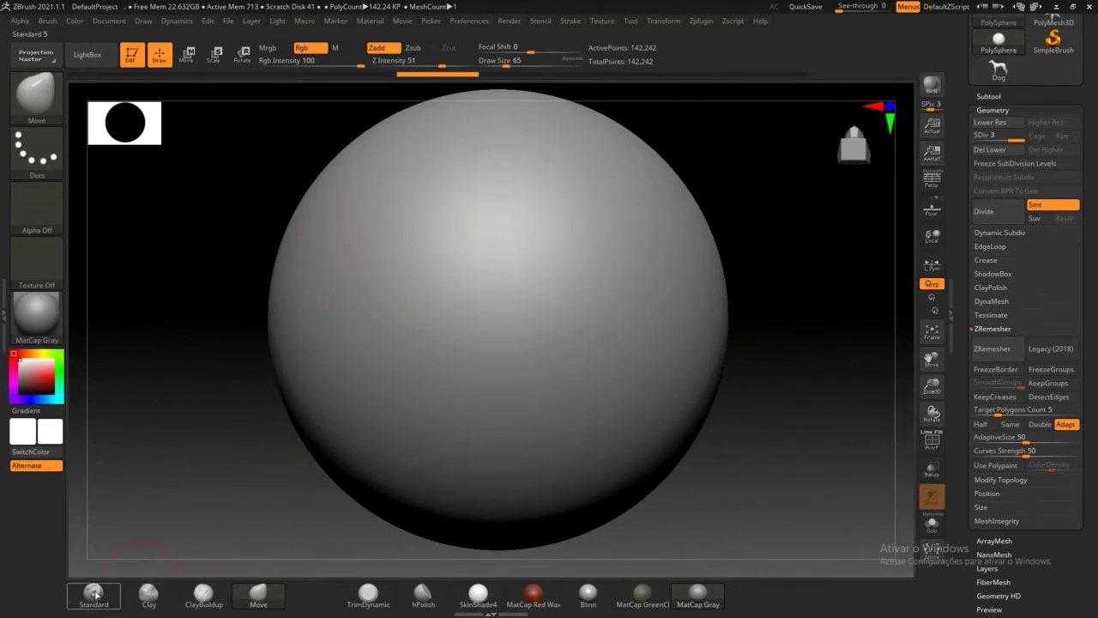
Step: With the Standard brush and X symmetry, carve mirrored grooves along both top bumps, extending downward
left_click(94, 594)
mouse_move(451, 148)
left_mouse_down()
mouse_move(403, 165)
mouse_move(441, 171)
mouse_move(401, 199)
mouse_move(431, 141)
mouse_move(410, 188)
mouse_move(409, 149)
mouse_move(381, 208)
left_mouse_up()
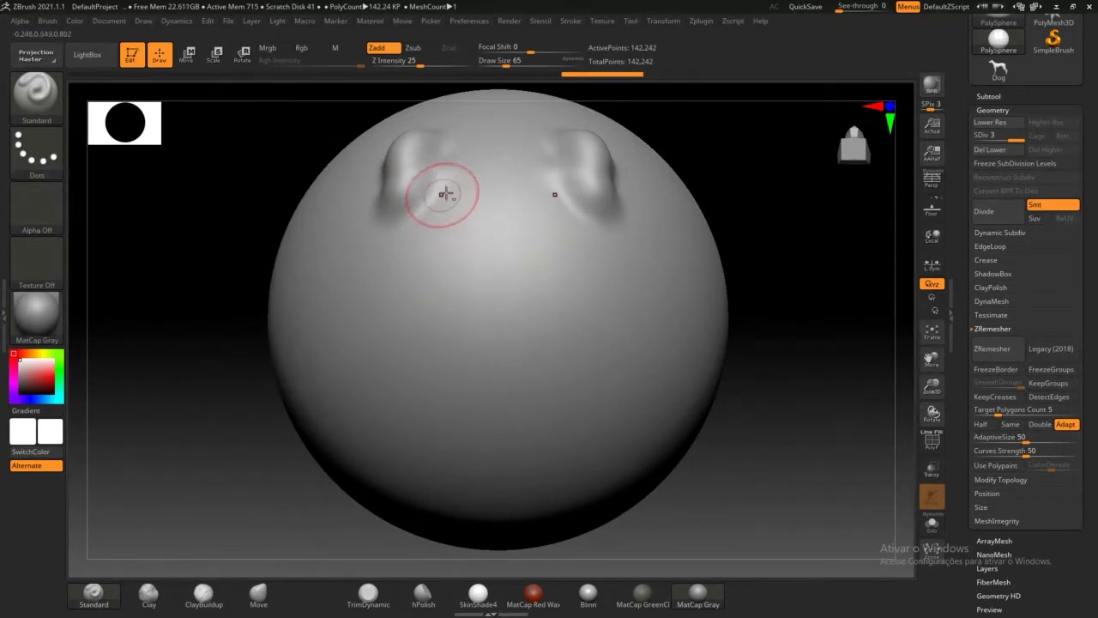
mouse_move(444, 194)
left_mouse_down("alt")
mouse_move(424, 236)
mouse_move(456, 182)
mouse_move(426, 233)
mouse_move(352, 267)
mouse_move(406, 255)
left_mouse_up("alt")
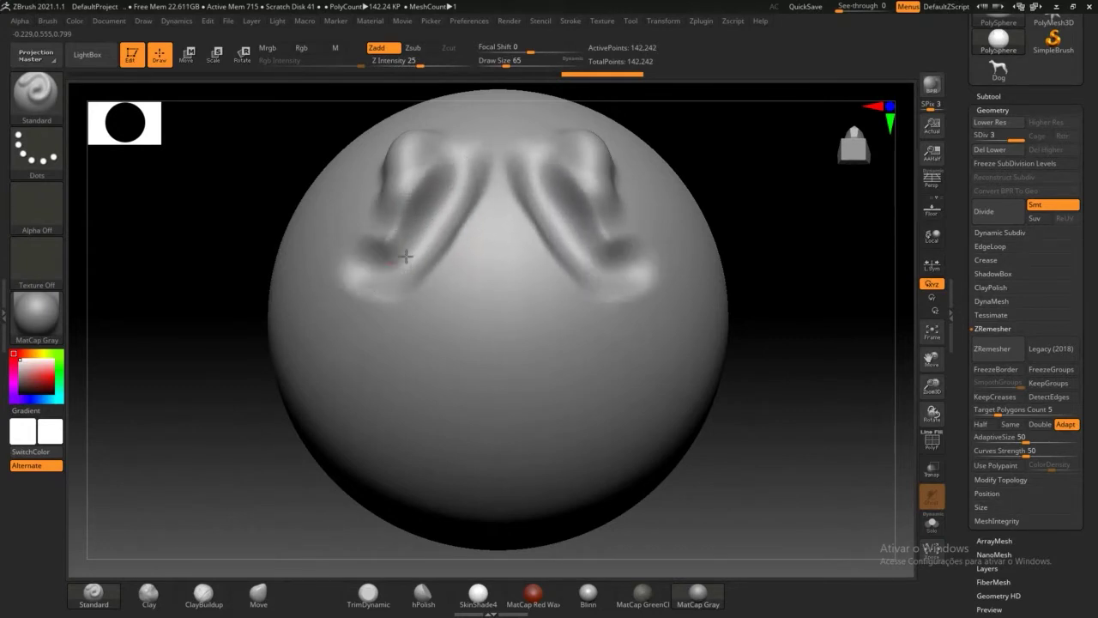
left_click_drag(447, 194, 404, 269, "alt")
mouse_move(768, 209)
left_mouse_down()
mouse_move(810, 180)
mouse_move(763, 123)
mouse_move(729, 218)
mouse_move(746, 250)
mouse_move(781, 263)
mouse_move(797, 235)
mouse_move(737, 196)
left_mouse_up()
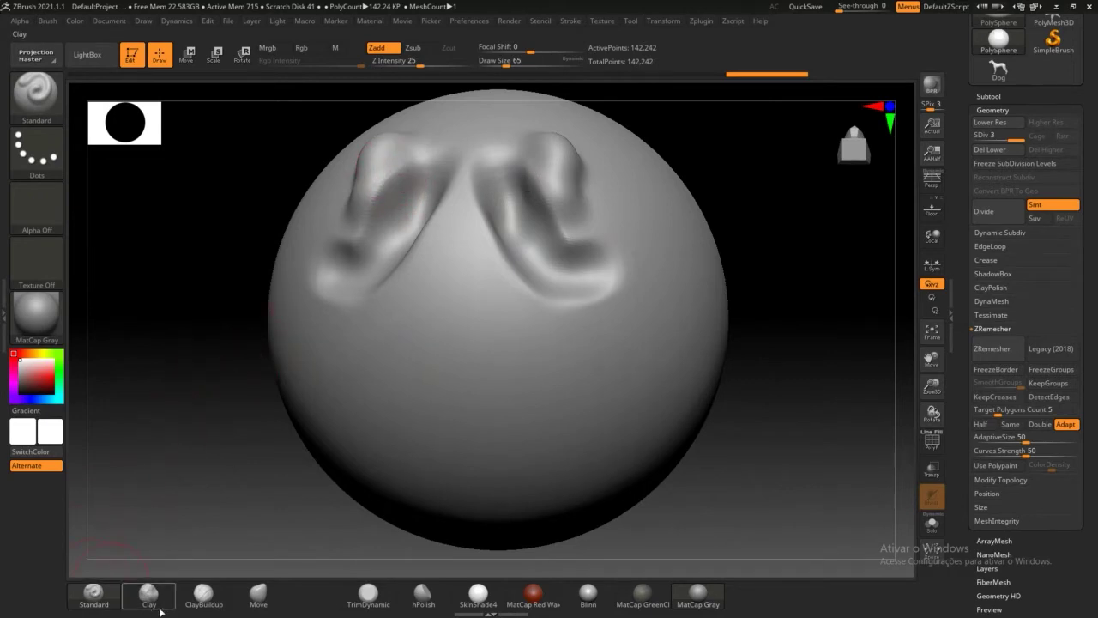
Step: Build mirrored ClayBuildup cheek ridges on the lower sphere and a central mouth form
left_click(203, 593)
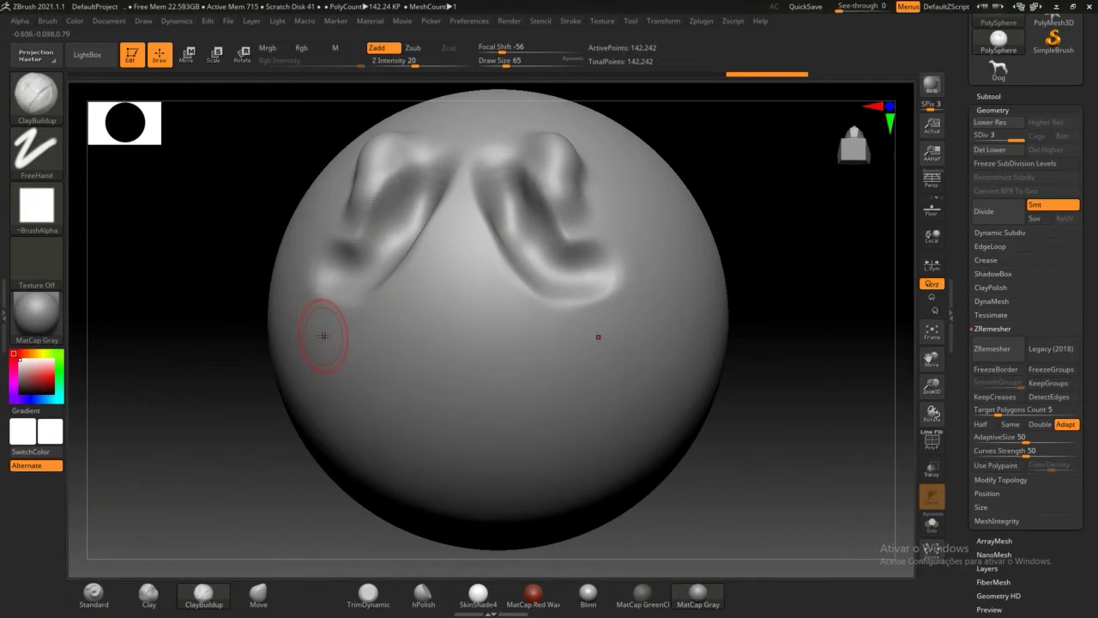
left_click_drag(324, 342, 400, 459)
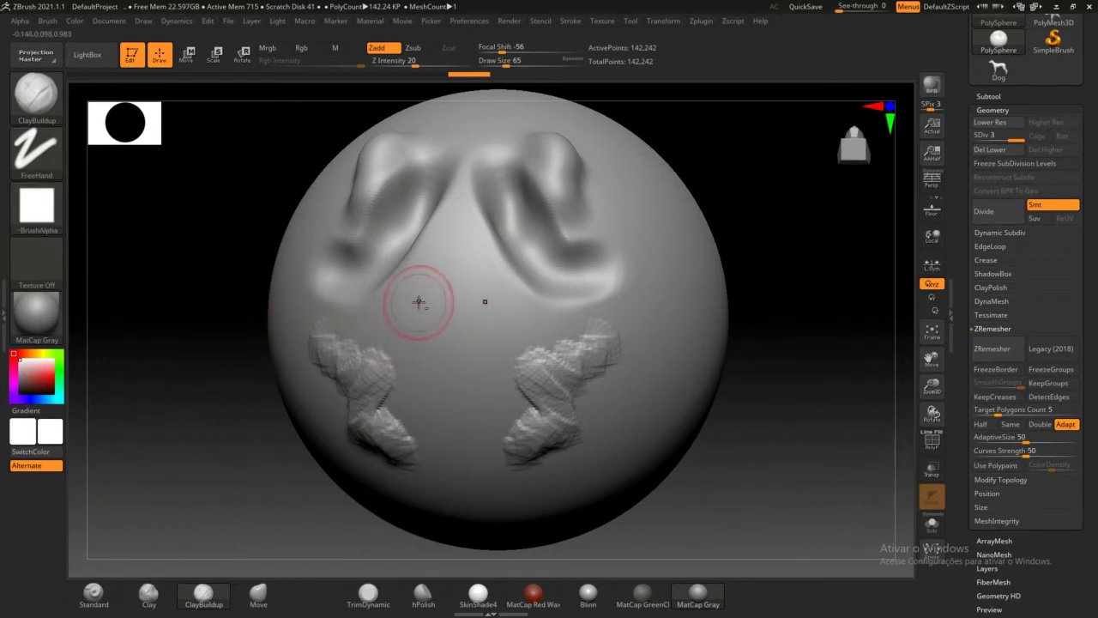
mouse_move(419, 303)
left_mouse_down()
mouse_move(484, 300)
mouse_move(430, 317)
mouse_move(480, 343)
mouse_move(429, 329)
mouse_move(481, 309)
mouse_move(386, 292)
mouse_move(489, 330)
mouse_move(452, 376)
mouse_move(459, 433)
mouse_move(462, 343)
left_mouse_up()
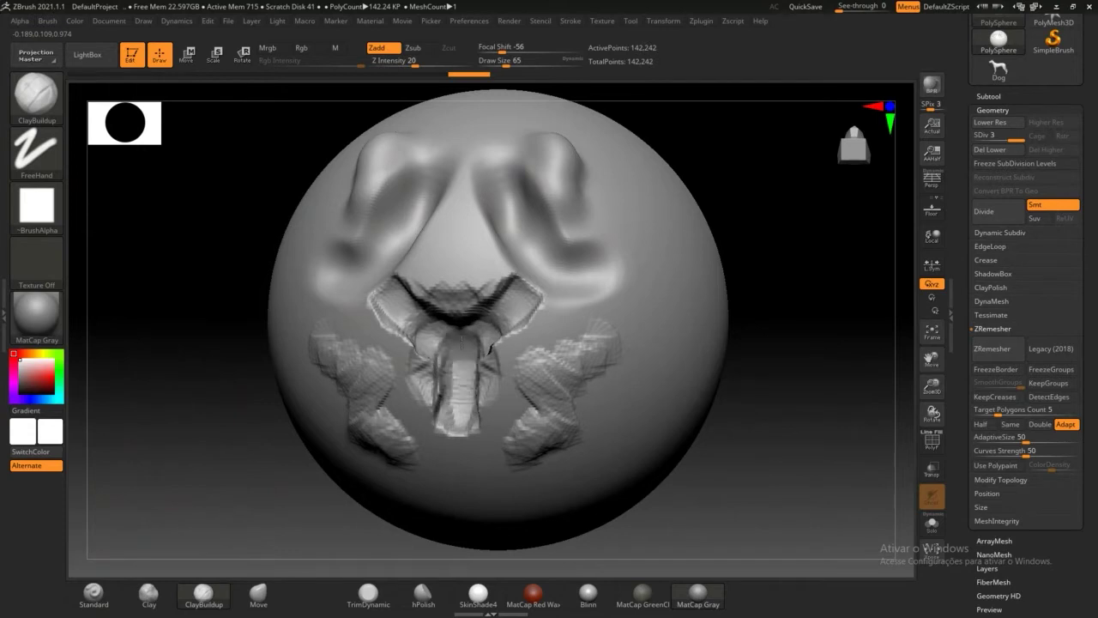
mouse_move(776, 349)
left_mouse_down()
mouse_move(809, 297)
mouse_move(799, 312)
left_mouse_up()
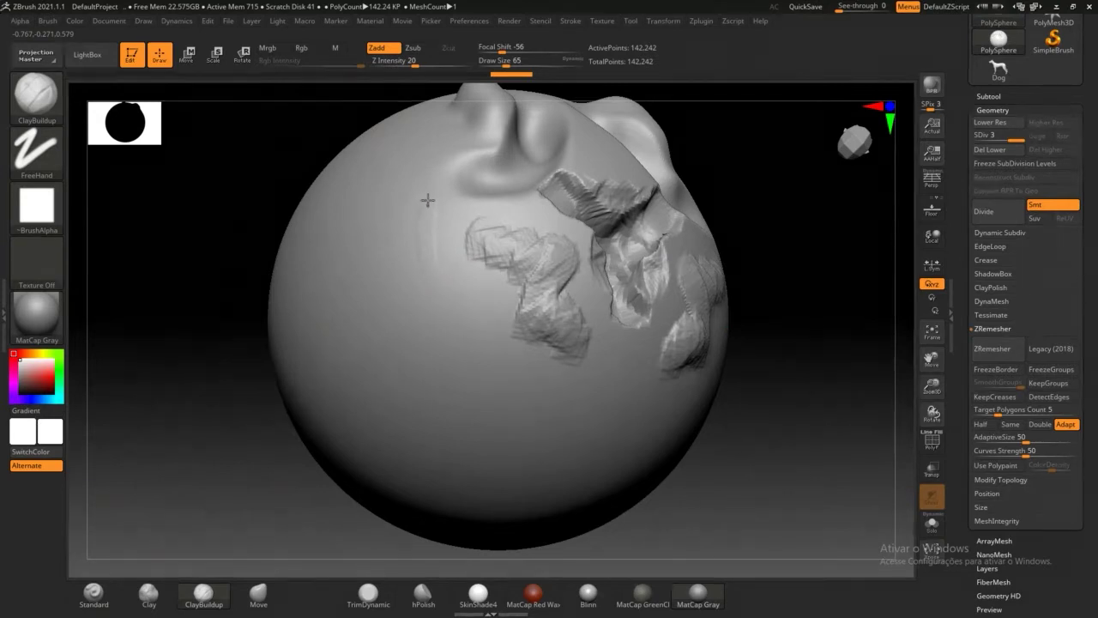
Step: Add clay strokes down the head's sides and a curved ridge below the nose
mouse_move(387, 191)
left_mouse_down()
mouse_move(385, 292)
mouse_move(403, 355)
mouse_move(474, 409)
left_mouse_up()
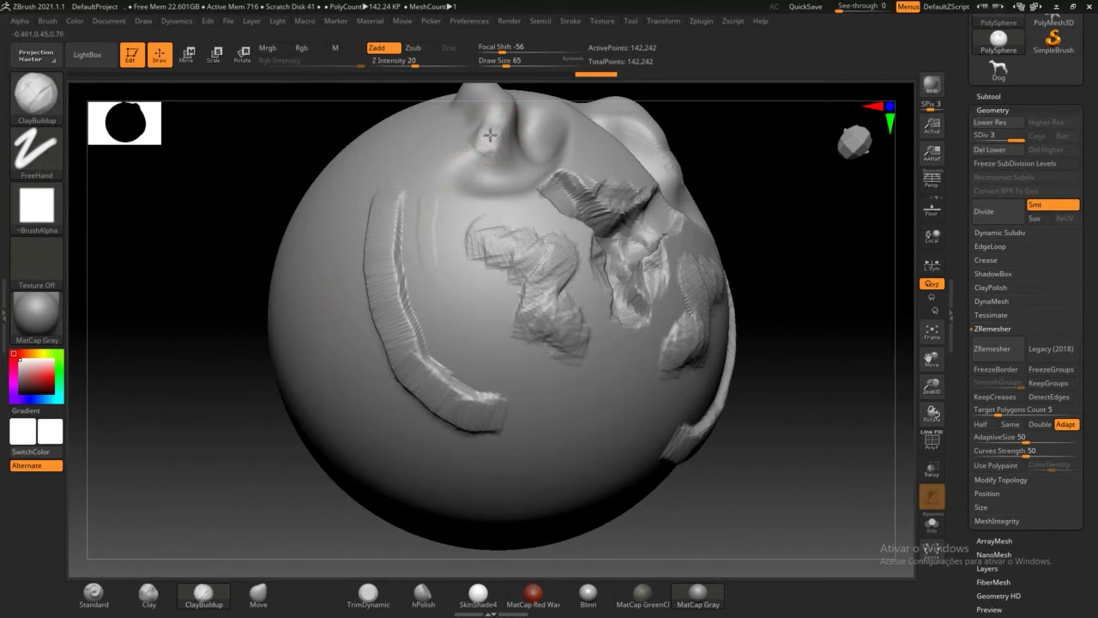
mouse_move(441, 162)
left_mouse_down()
mouse_move(470, 145)
mouse_move(442, 179)
mouse_move(506, 218)
mouse_move(467, 257)
mouse_move(579, 273)
left_mouse_up()
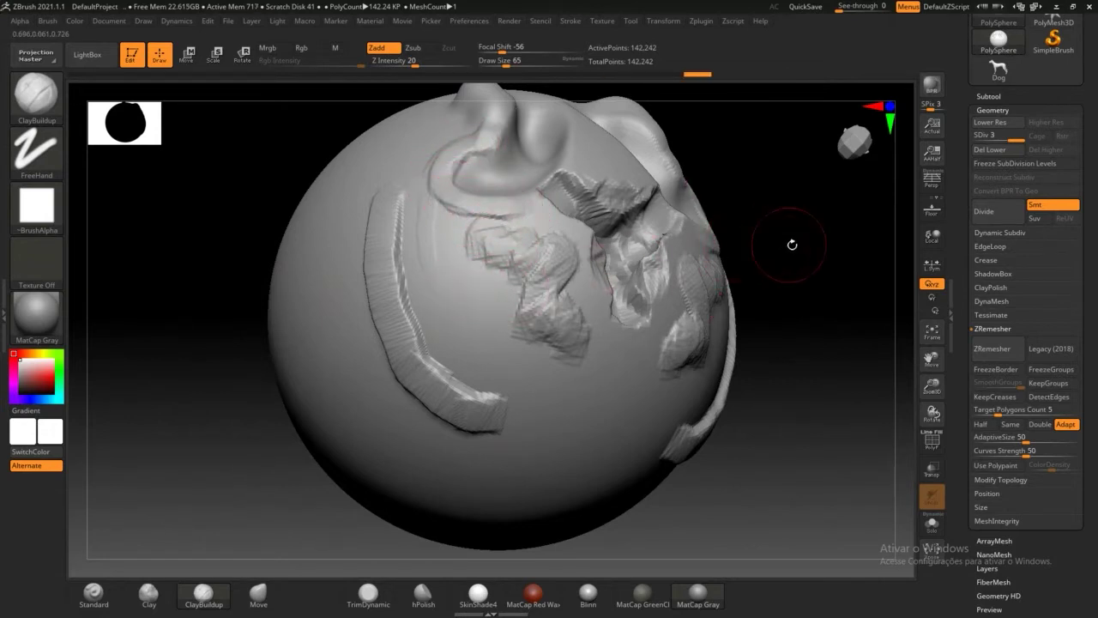
mouse_move(792, 245)
left_mouse_down()
mouse_move(761, 257)
mouse_move(756, 274)
left_mouse_up()
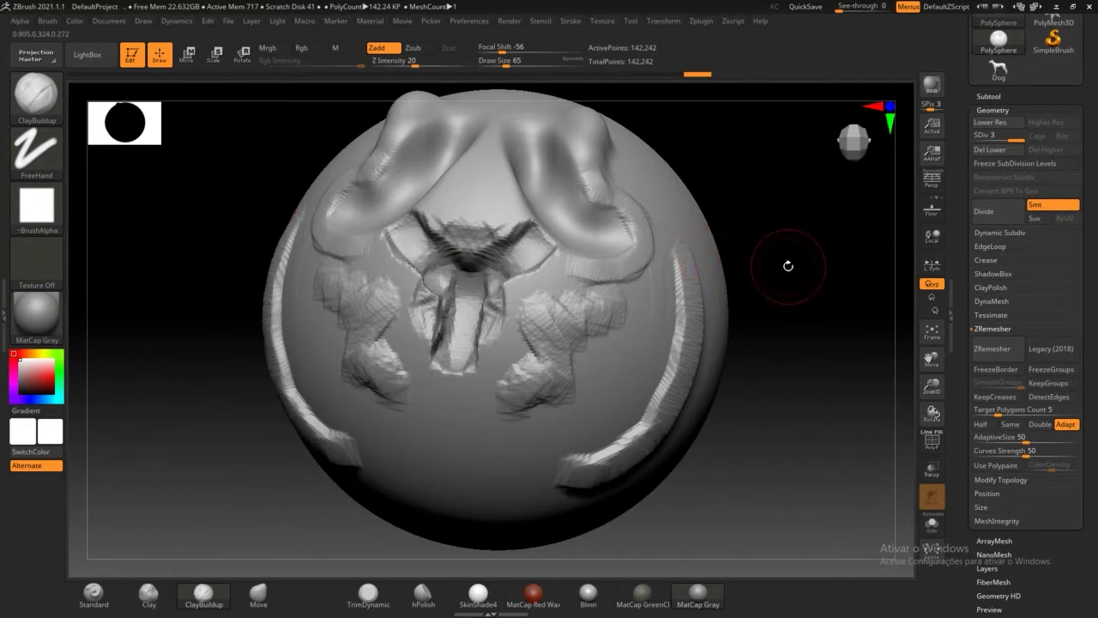
mouse_move(788, 266)
left_mouse_down()
mouse_move(792, 252)
mouse_move(636, 276)
left_mouse_up()
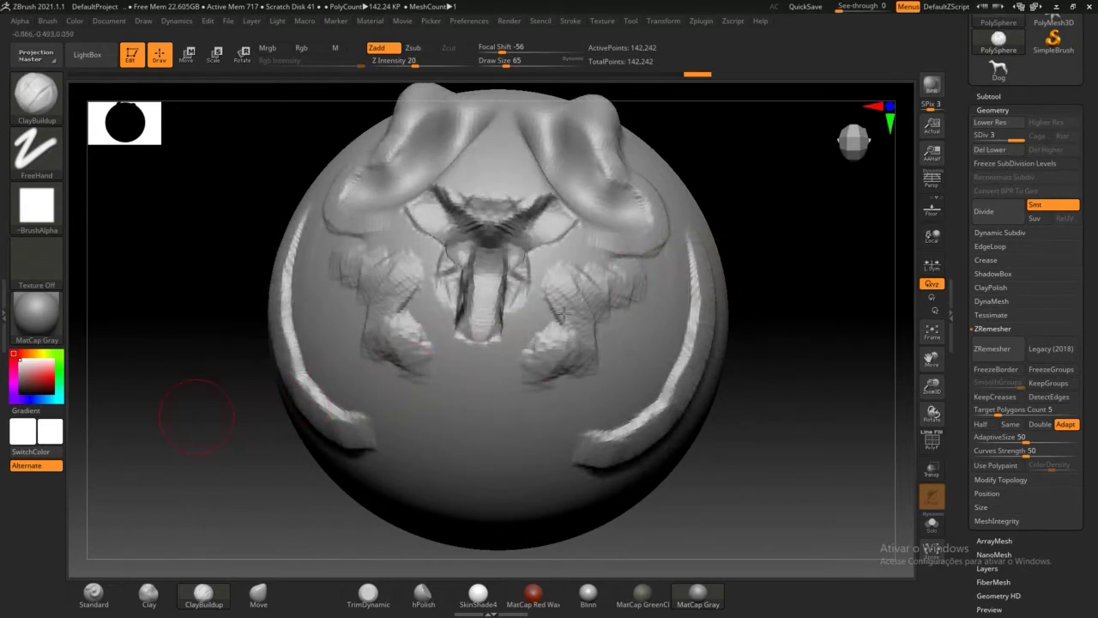
mouse_move(819, 415)
left_mouse_down("alt")
mouse_move(706, 353)
mouse_move(680, 281)
left_mouse_up("alt")
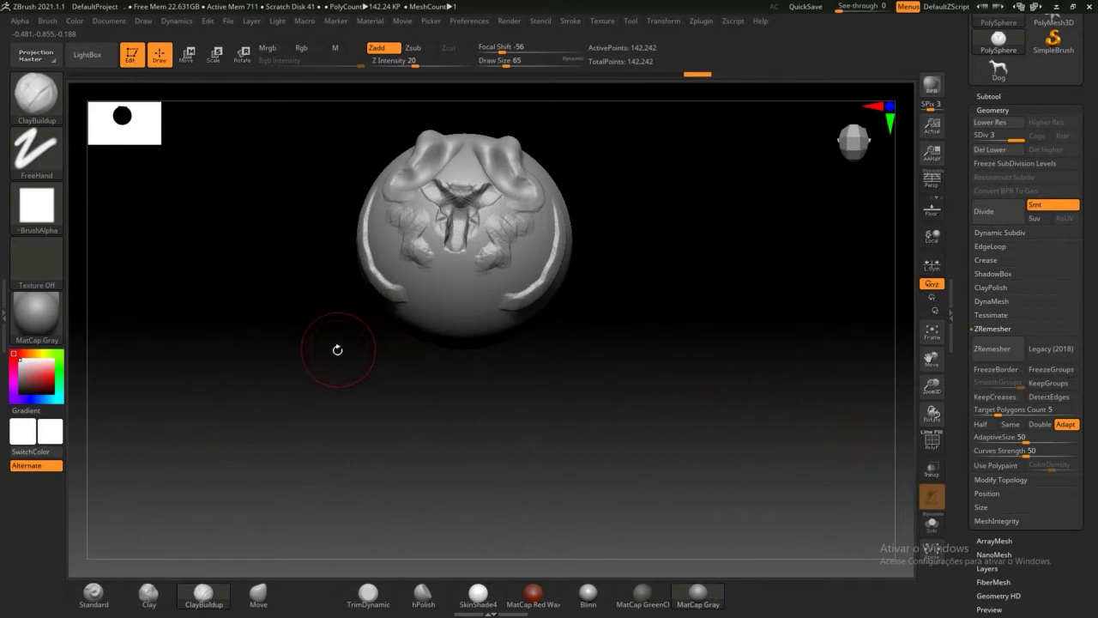
Step: With the Move brush at size 192, pull the sphere into an egg shape with a wide top
left_click(260, 594)
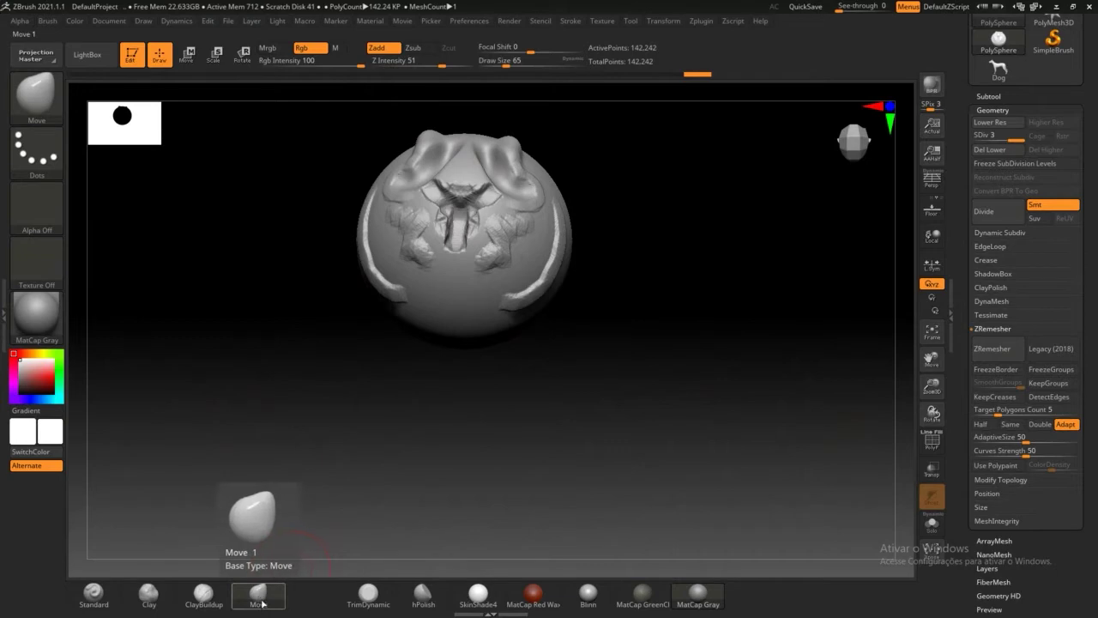
left_click_drag(508, 65, 525, 64)
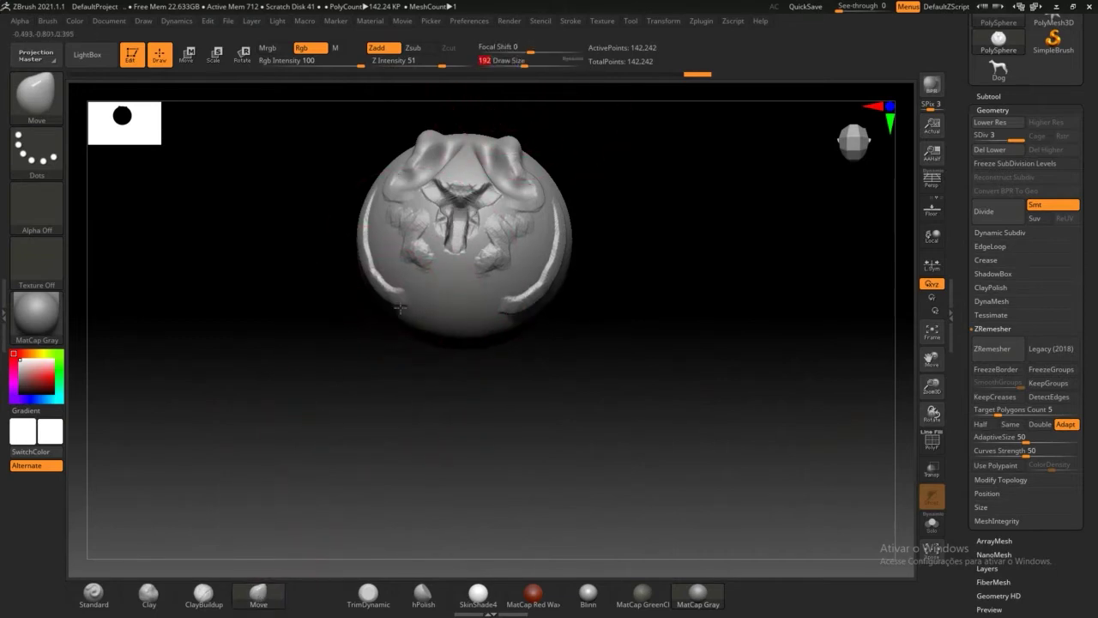
mouse_move(400, 331)
left_mouse_down()
mouse_move(334, 416)
mouse_move(330, 321)
mouse_move(295, 479)
mouse_move(406, 464)
mouse_move(130, 400)
mouse_move(142, 417)
left_mouse_up()
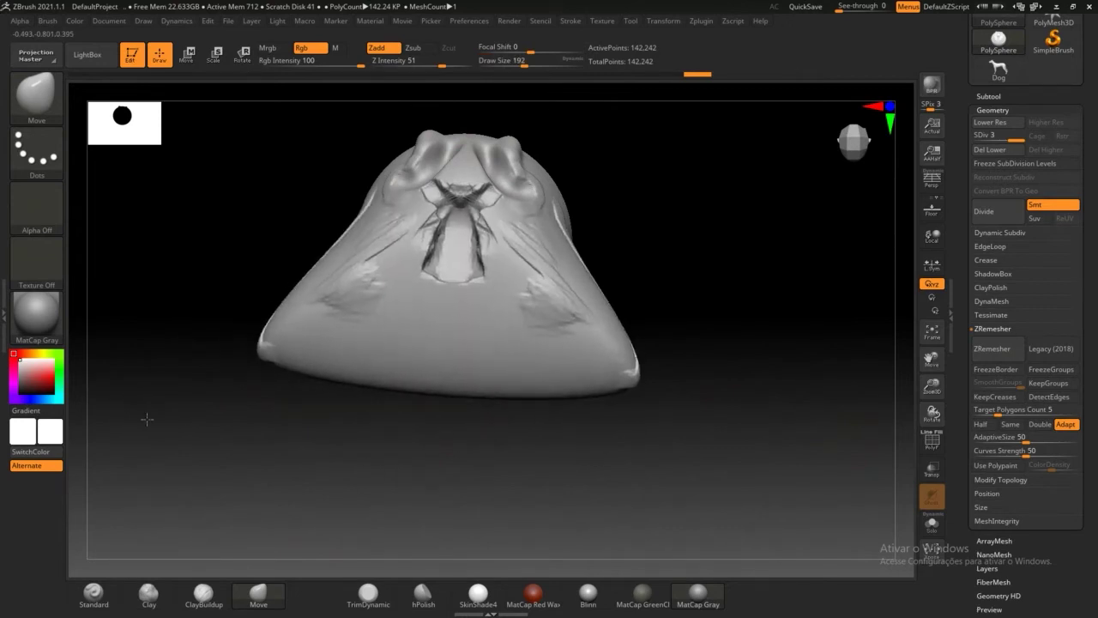
mouse_move(421, 128)
left_mouse_down()
mouse_move(356, 184)
mouse_move(232, 215)
mouse_move(243, 251)
mouse_move(240, 205)
mouse_move(237, 321)
mouse_move(383, 344)
mouse_move(626, 422)
mouse_move(665, 394)
left_mouse_up()
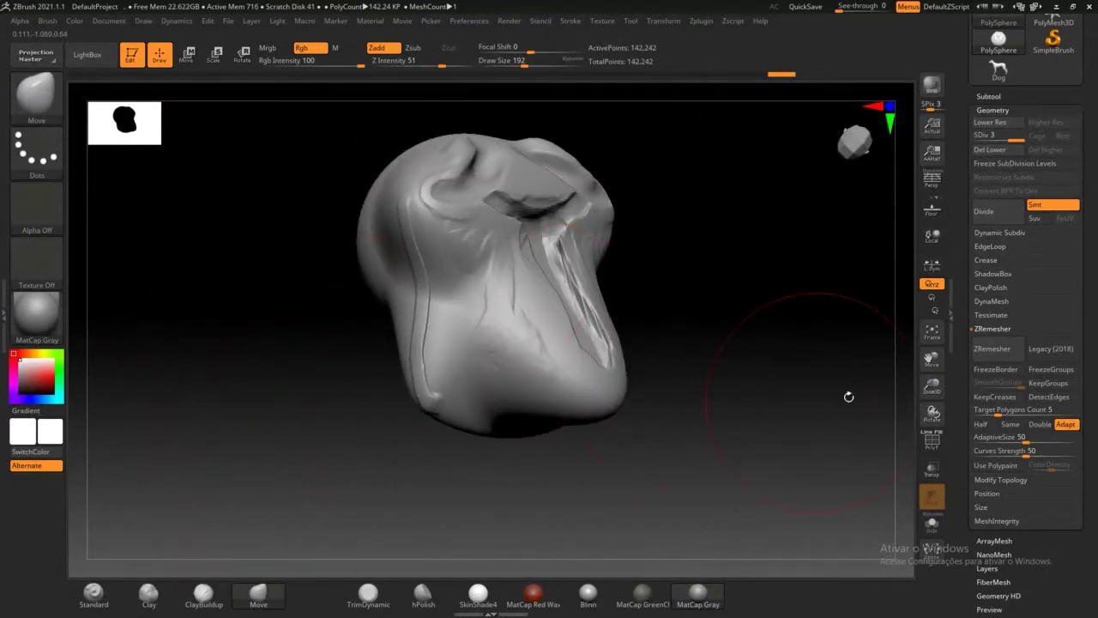
mouse_move(846, 394)
left_mouse_down()
mouse_move(800, 340)
mouse_move(763, 326)
mouse_move(708, 327)
mouse_move(721, 336)
mouse_move(700, 370)
left_mouse_up()
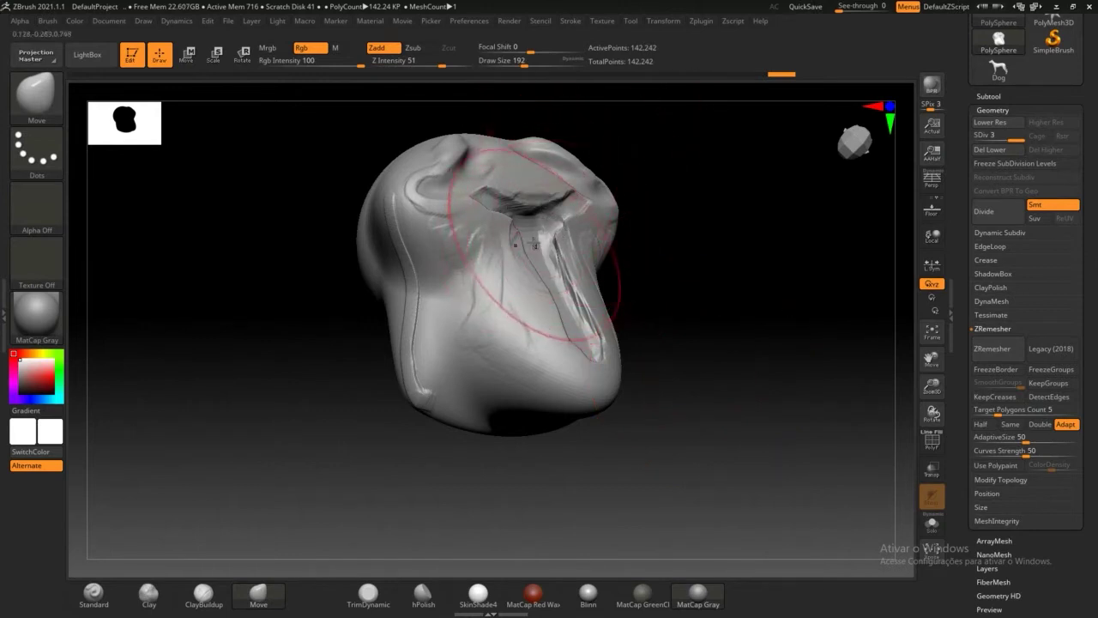
Step: Reshape the mesh around the central crease and smooth it with Shift
mouse_move(523, 224)
left_mouse_down()
mouse_move(498, 244)
mouse_move(485, 292)
left_mouse_up()
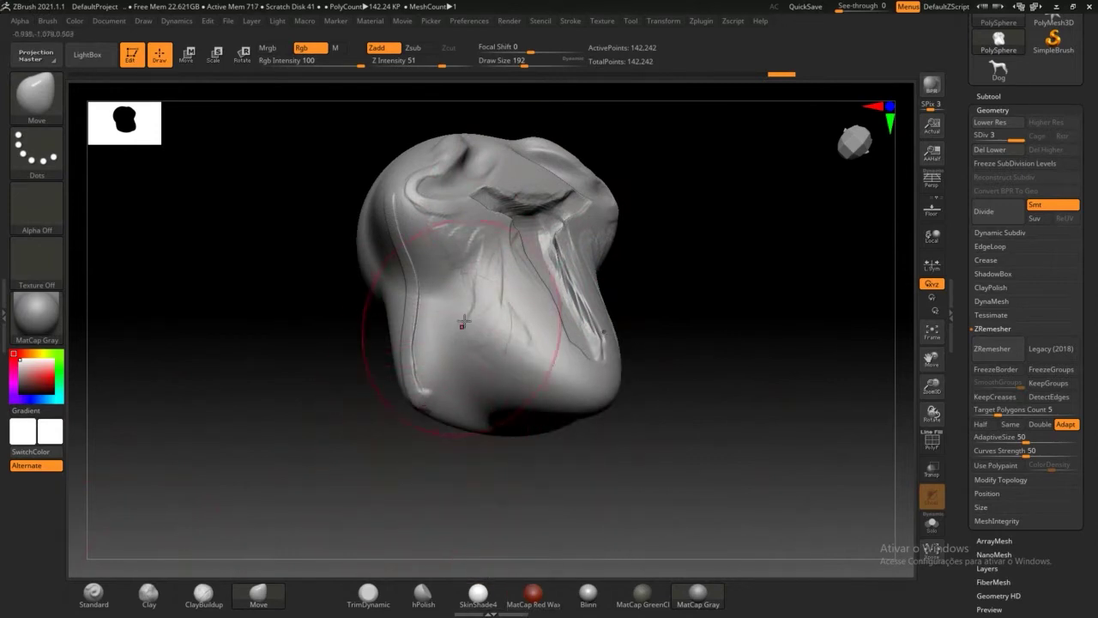
mouse_move(473, 283)
left_mouse_down("shift")
mouse_move(478, 294)
mouse_move(476, 284)
mouse_move(503, 278)
mouse_move(503, 287)
mouse_move(498, 258)
mouse_move(503, 265)
mouse_move(544, 170)
left_mouse_up("shift")
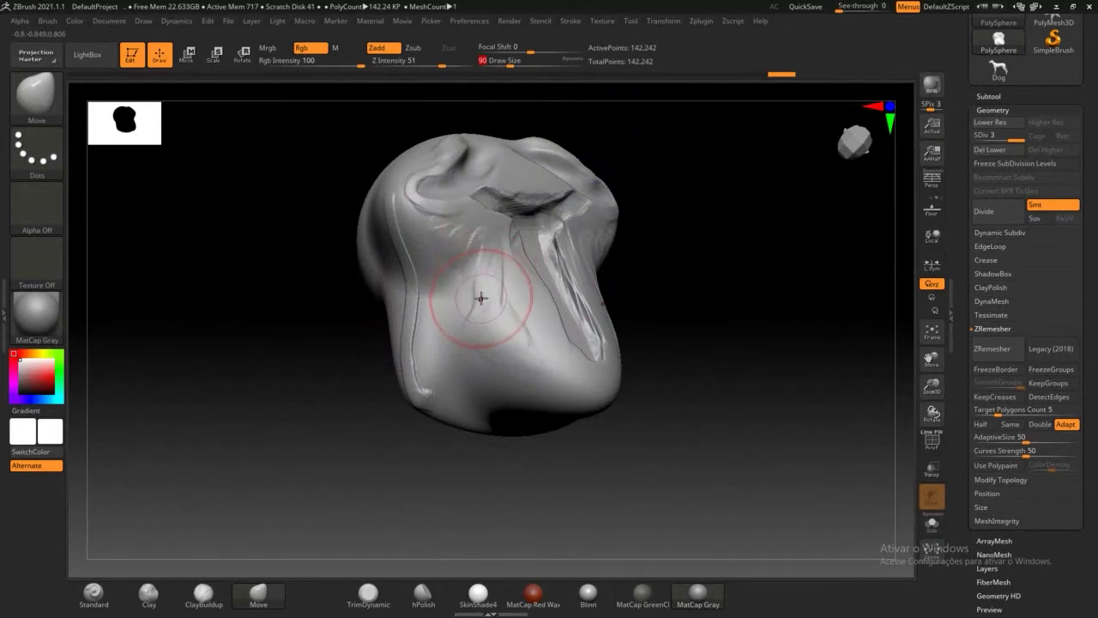
key("shift")
mouse_move(485, 290)
left_mouse_down("shift")
mouse_move(481, 270)
mouse_move(465, 323)
left_mouse_up("shift")
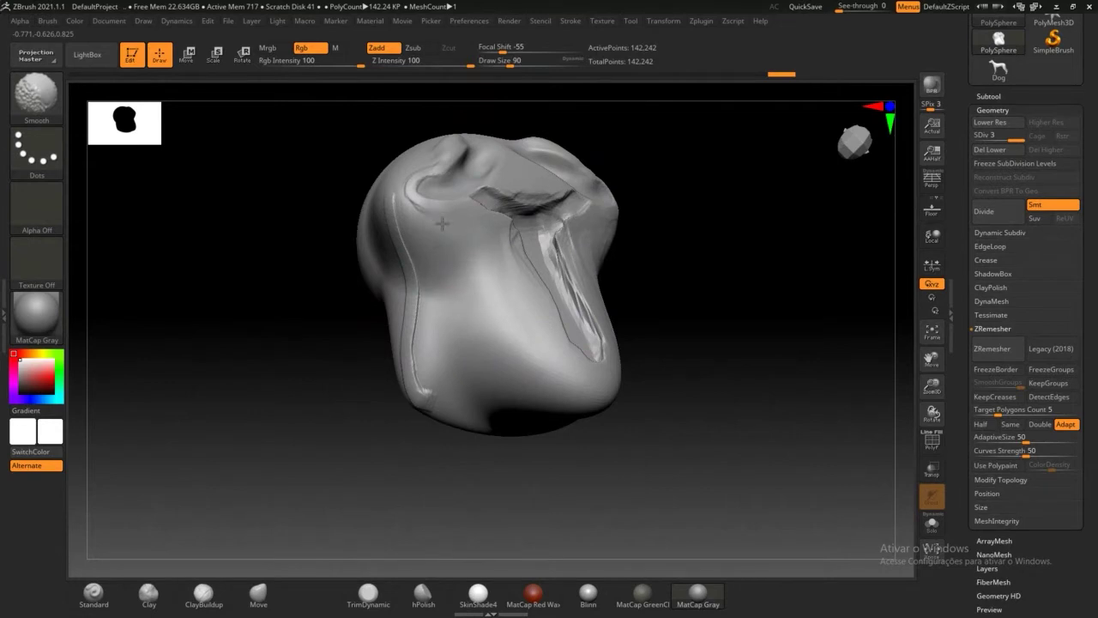
Step: Smooth away the diagonal crease and check the head from front and tilted angles
mouse_move(473, 178)
left_mouse_down("shift")
mouse_move(556, 230)
mouse_move(535, 314)
mouse_move(564, 341)
left_mouse_up("shift")
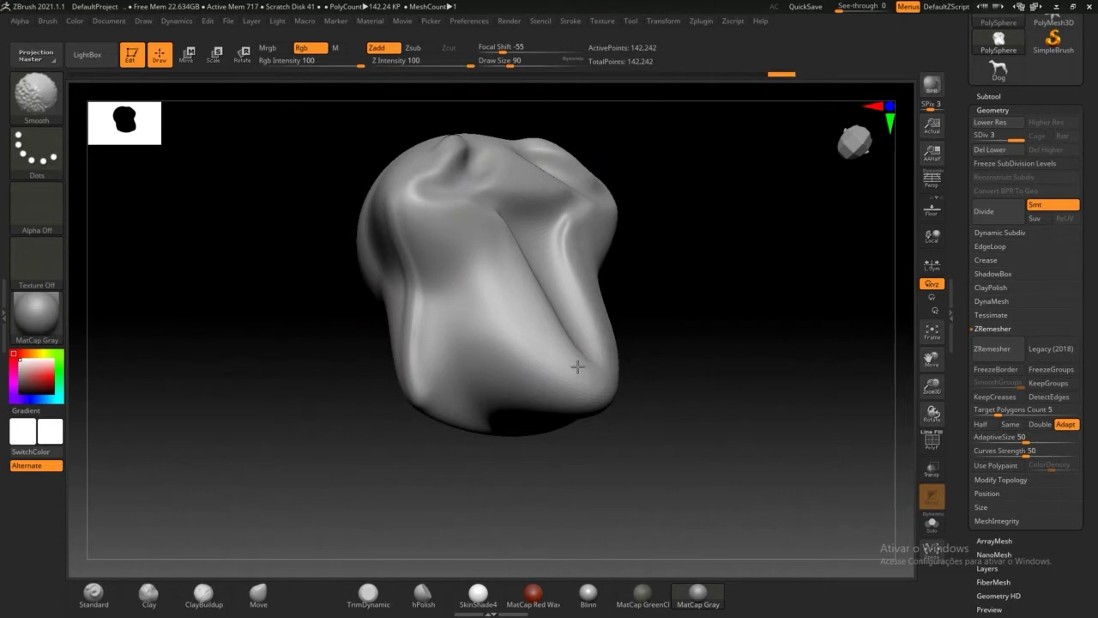
mouse_move(635, 372)
left_mouse_down("shift")
mouse_move(662, 373)
mouse_move(589, 336)
left_mouse_up("shift")
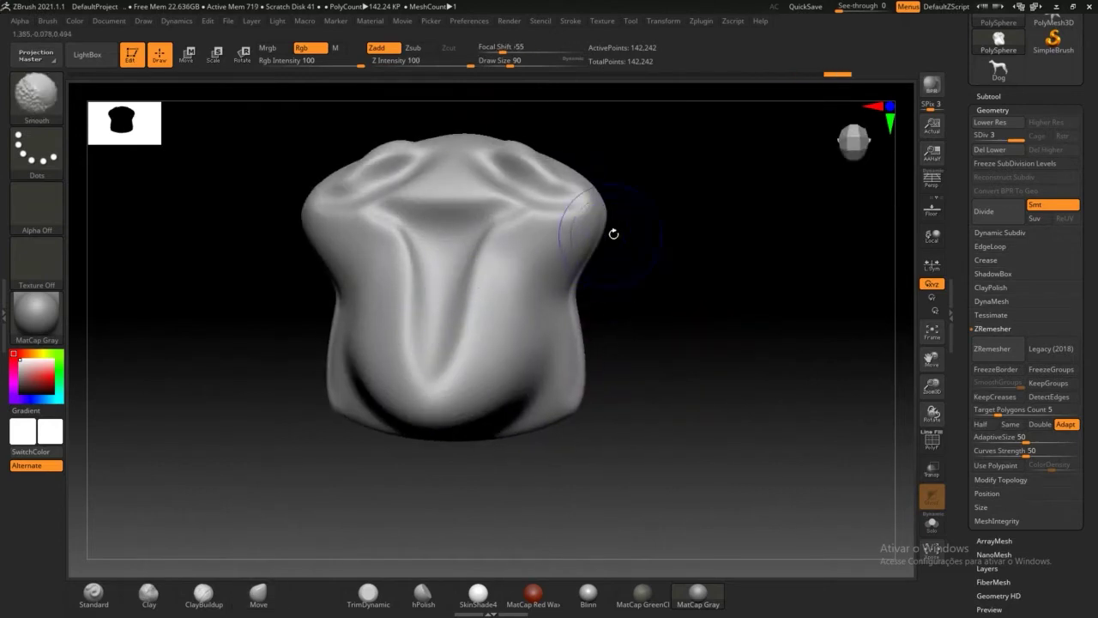
left_click_drag(653, 322, 652, 306)
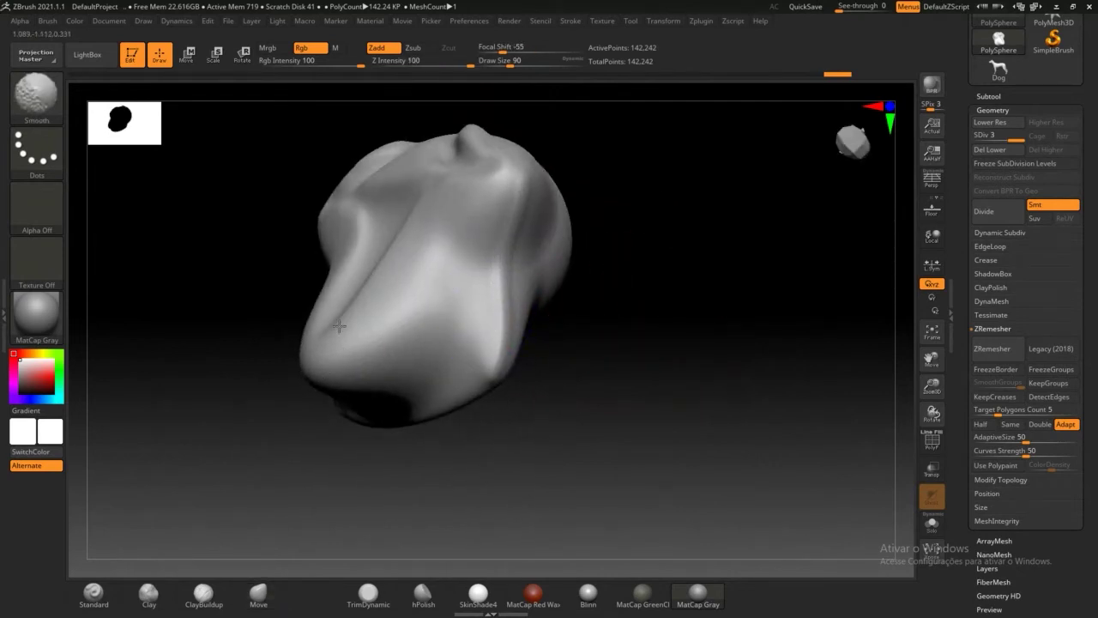
left_click_drag(600, 326, 655, 344, "shift")
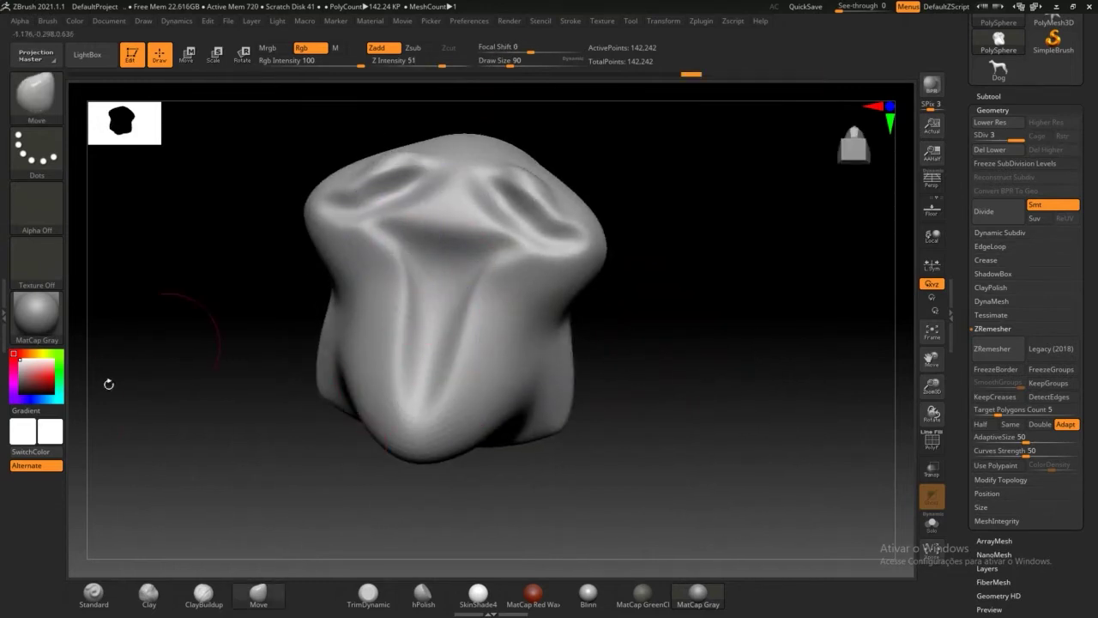
Step: Soften the front-left surface into a gentle groove and smooth along the left edge
left_click_drag(392, 286, 382, 262)
mouse_move(624, 349)
left_mouse_down()
mouse_move(654, 351)
mouse_move(657, 368)
mouse_move(630, 395)
mouse_move(609, 391)
left_mouse_up()
left_click_drag(355, 318, 367, 275, "shift")
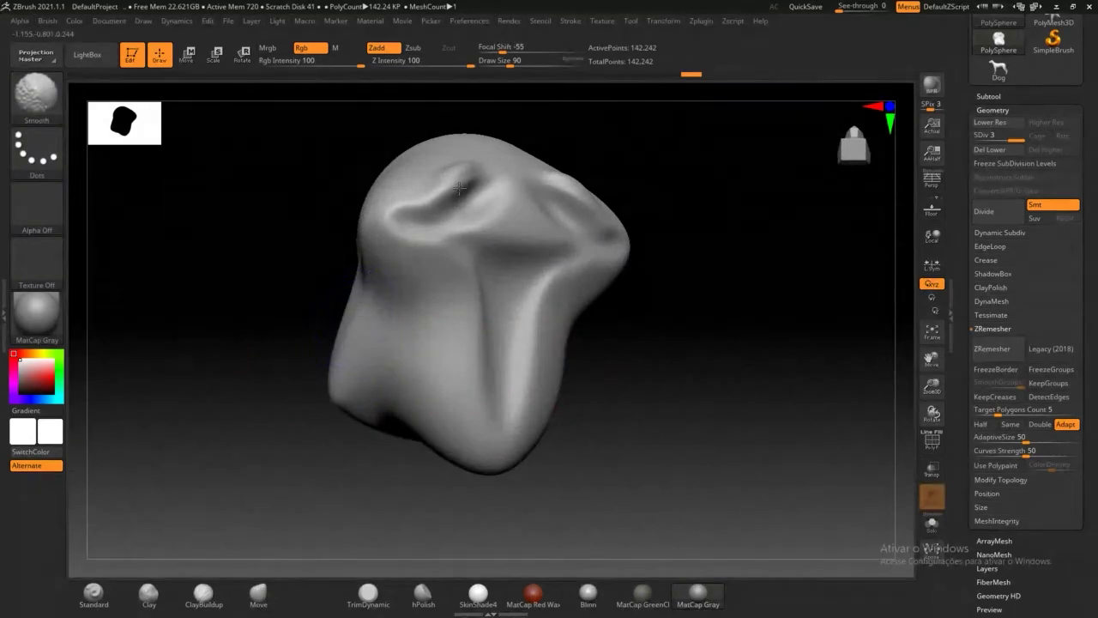
mouse_move(640, 412)
left_mouse_down()
mouse_move(615, 414)
mouse_move(515, 503)
mouse_move(480, 502)
mouse_move(412, 549)
left_mouse_up()
Step: Flatten a circular facet on the upper-right ridge using TrimDynamic, then hPolish
left_click(368, 592)
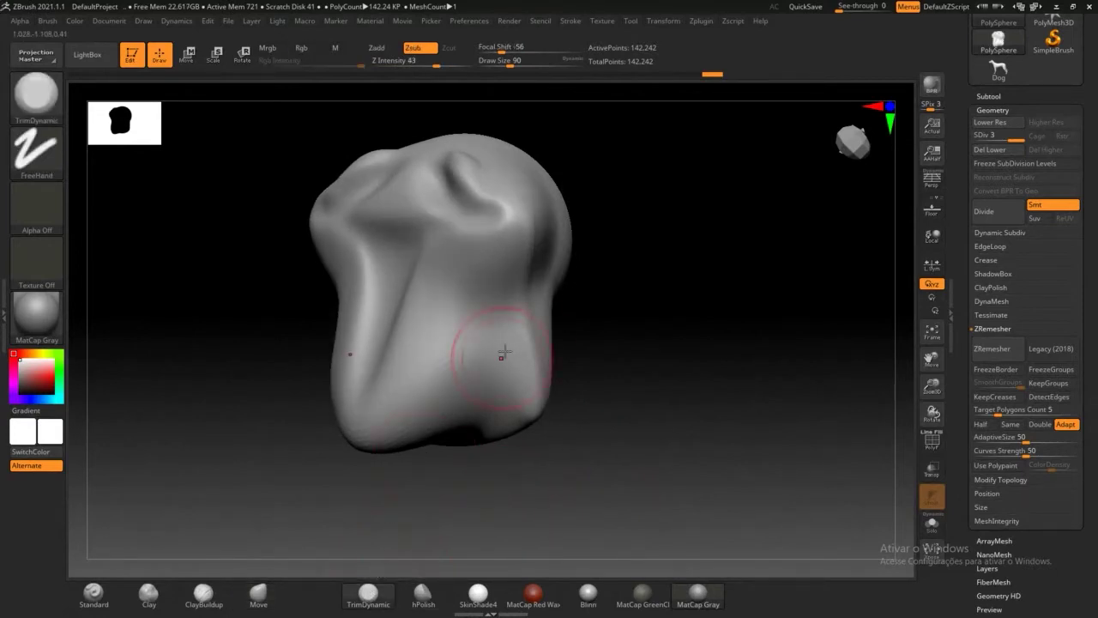
mouse_move(520, 214)
left_mouse_down()
mouse_move(505, 242)
mouse_move(503, 211)
mouse_move(523, 228)
mouse_move(525, 208)
mouse_move(508, 214)
left_mouse_up()
left_click(423, 592)
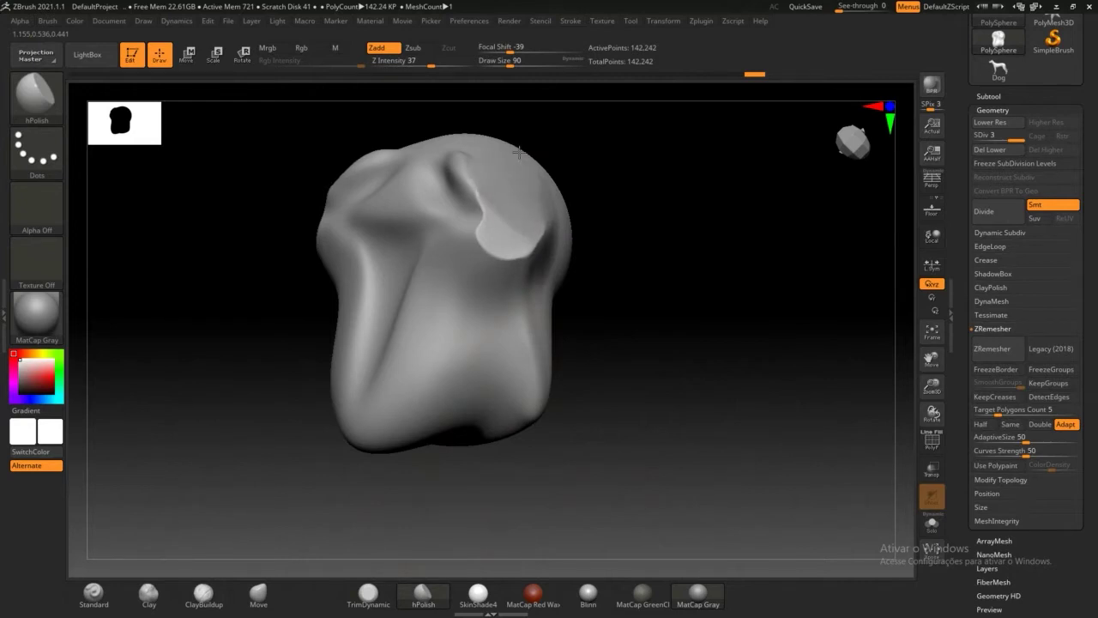
mouse_move(633, 385)
left_mouse_down()
mouse_move(596, 375)
mouse_move(637, 358)
mouse_move(664, 378)
mouse_move(652, 384)
left_mouse_up()
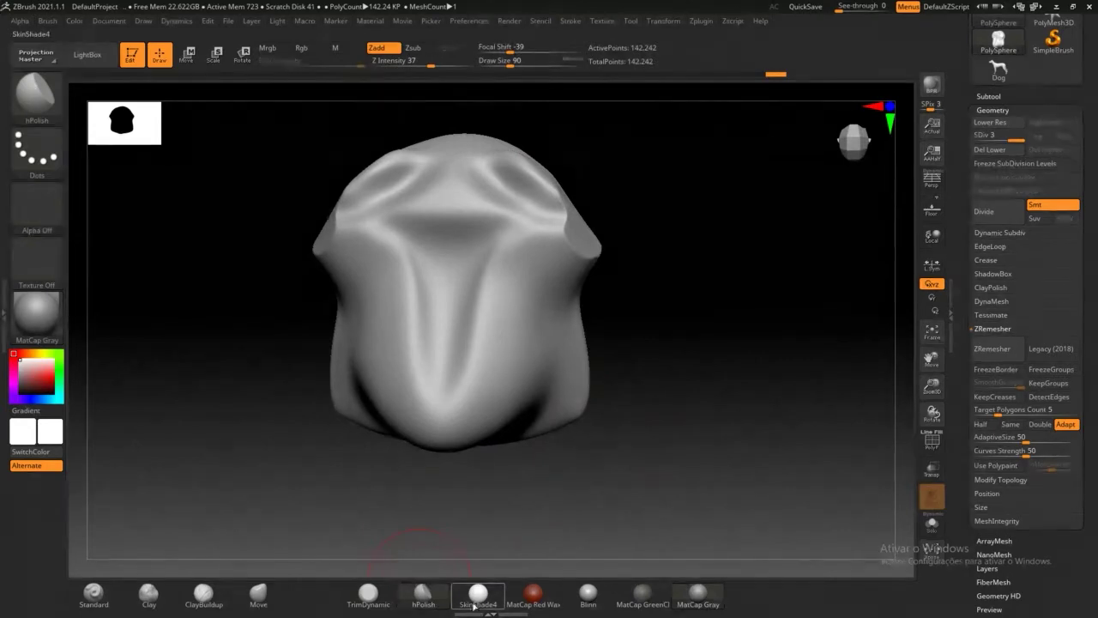
Step: Apply MatCap Red Wax, polish the upper brow flat, and open the material library
left_click_drag(589, 499, 477, 476)
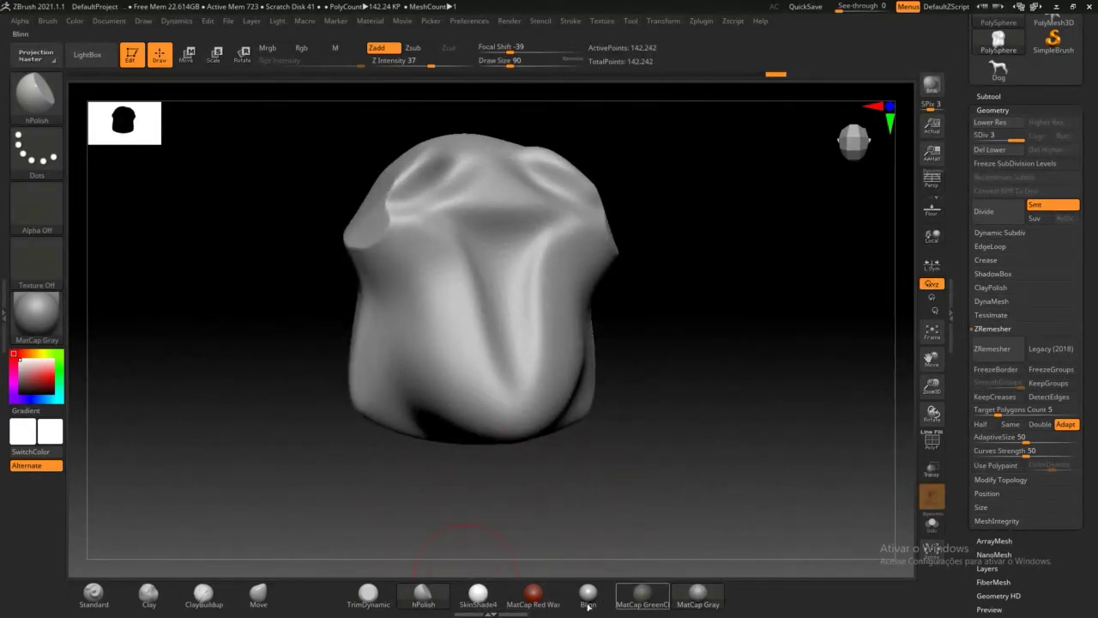
mouse_move(701, 605)
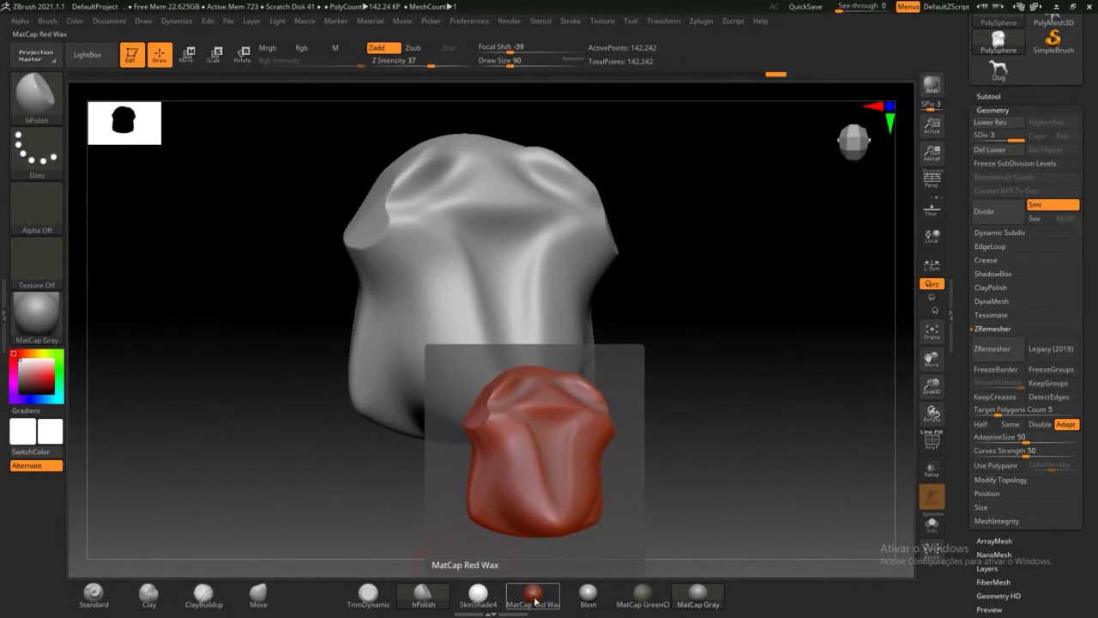
left_click(533, 598)
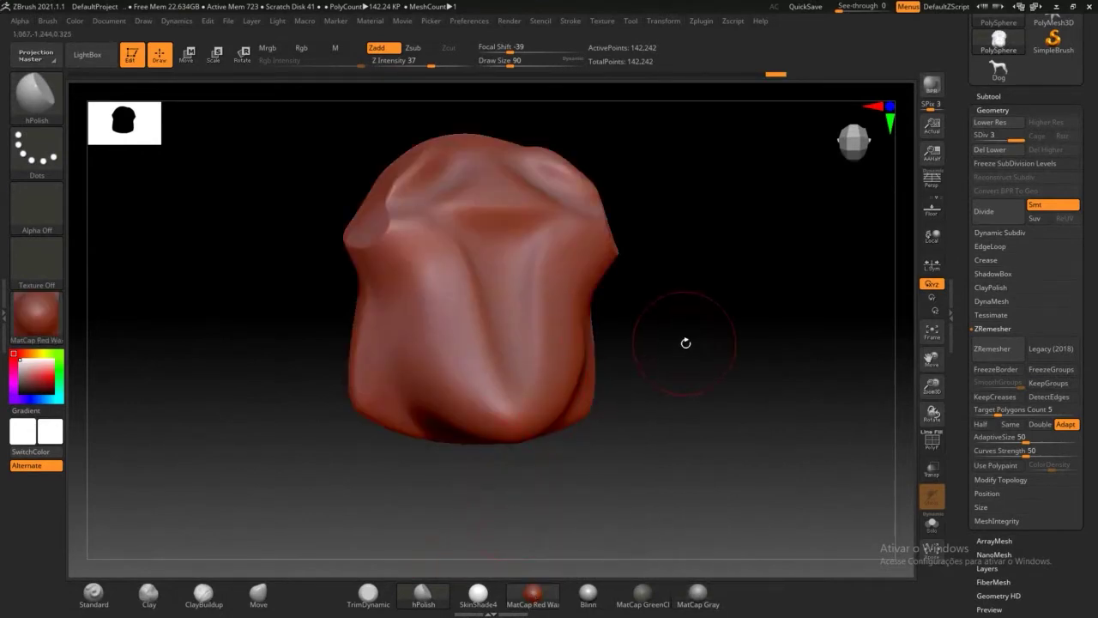
mouse_move(686, 344)
left_mouse_down()
mouse_move(669, 338)
mouse_move(677, 361)
left_mouse_up()
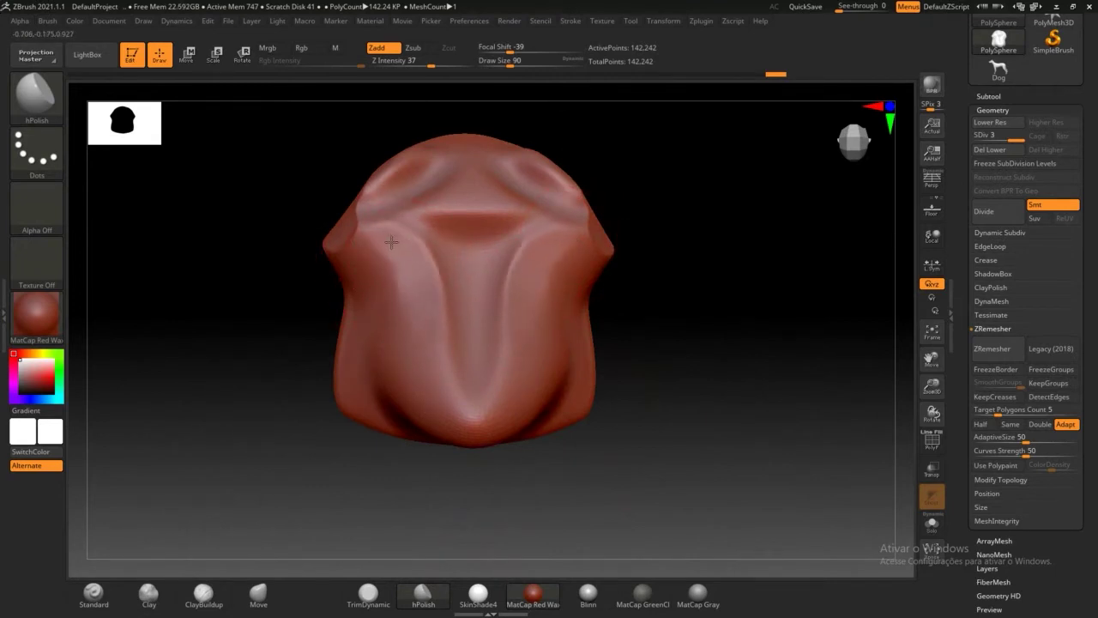
left_click_drag(382, 250, 391, 271)
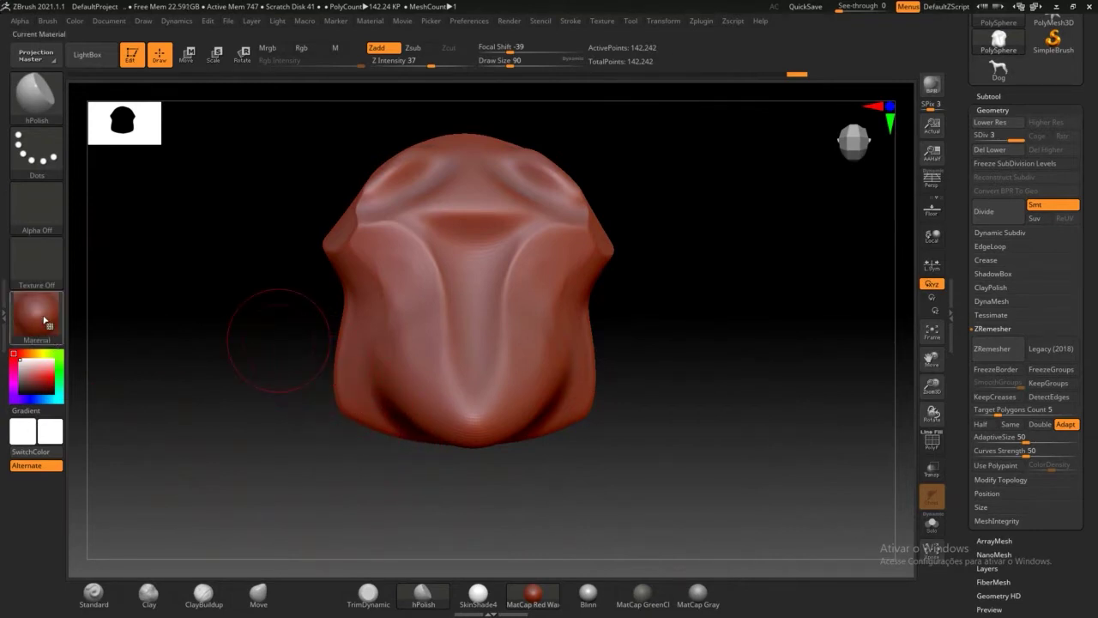
mouse_move(21, 300)
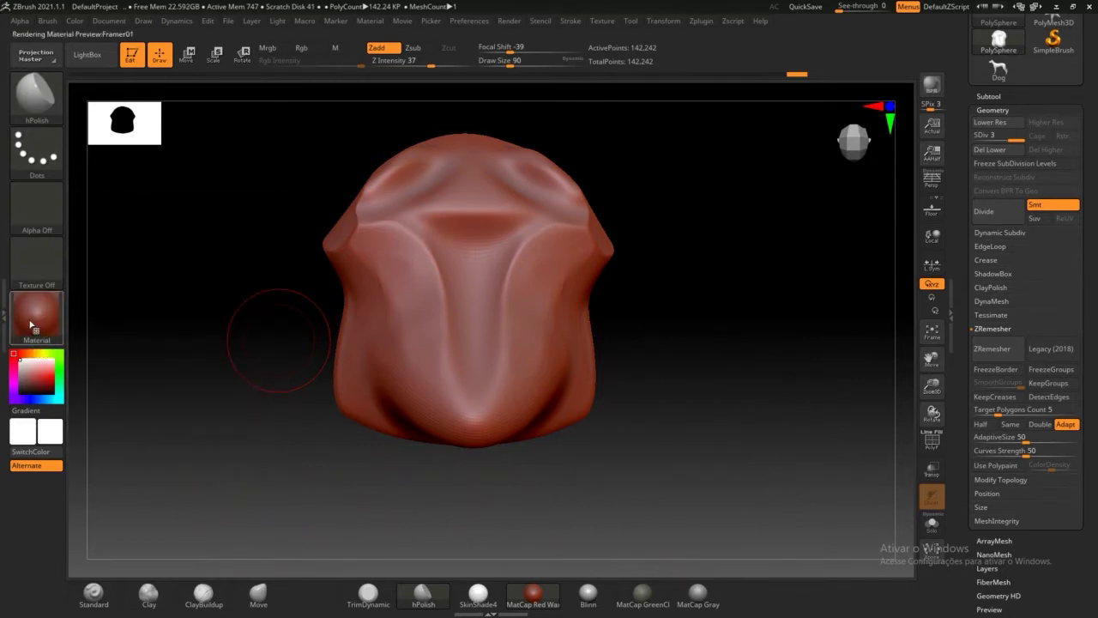
left_click(41, 317)
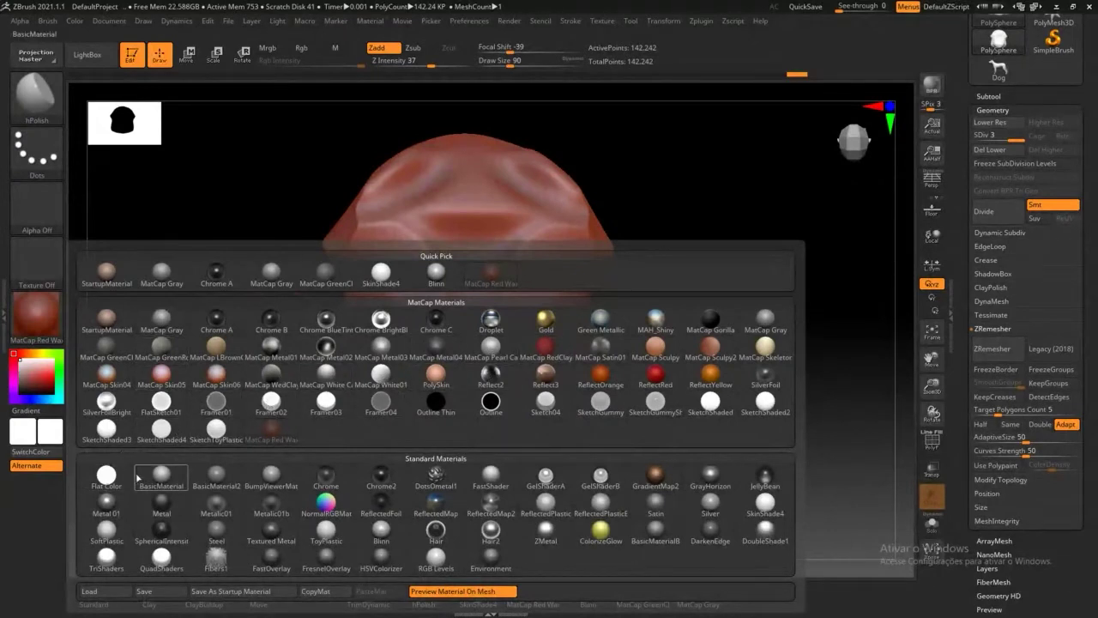
Step: Try BasicMaterial on the sculpt, then switch it to StartupMaterial
mouse_move(166, 477)
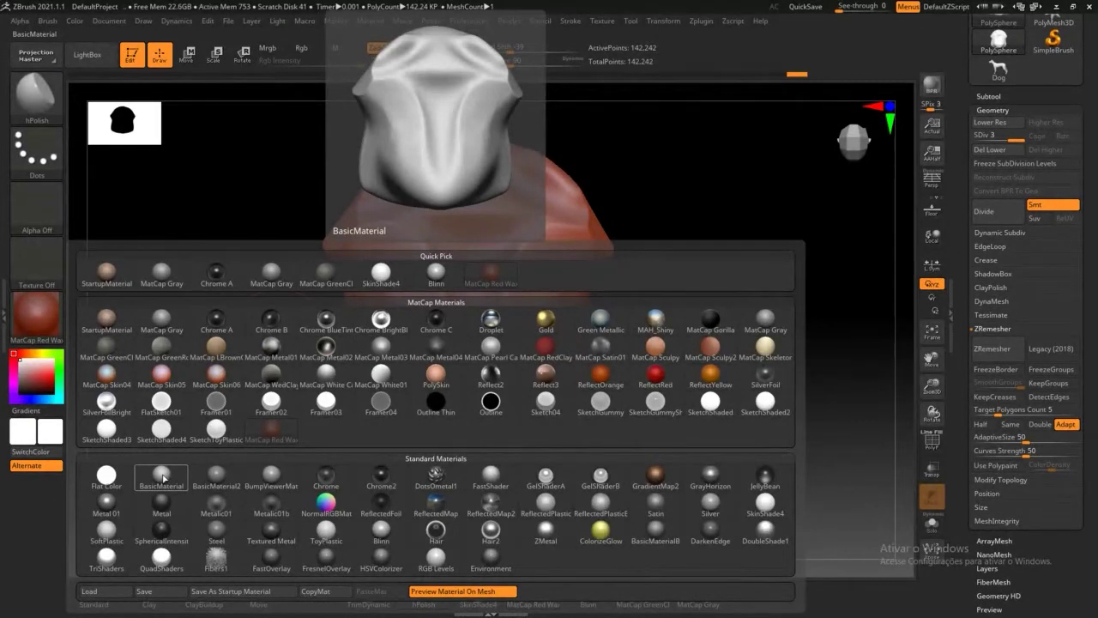
left_click(163, 478)
mouse_move(190, 371)
left_mouse_down()
mouse_move(237, 386)
mouse_move(193, 385)
left_mouse_up()
left_click(36, 316)
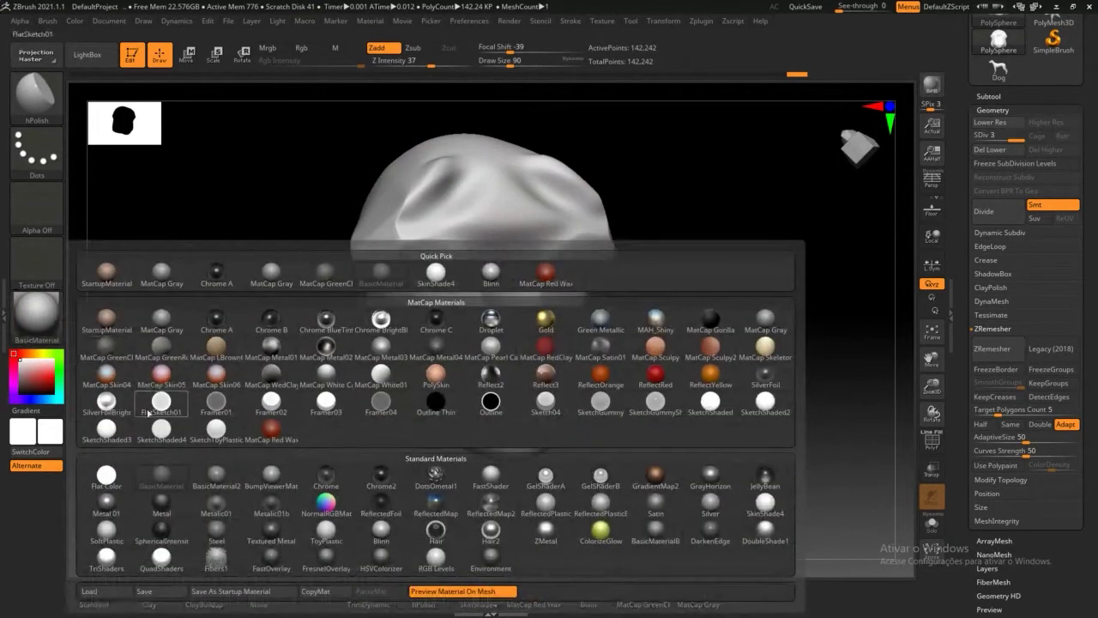
left_click(106, 320)
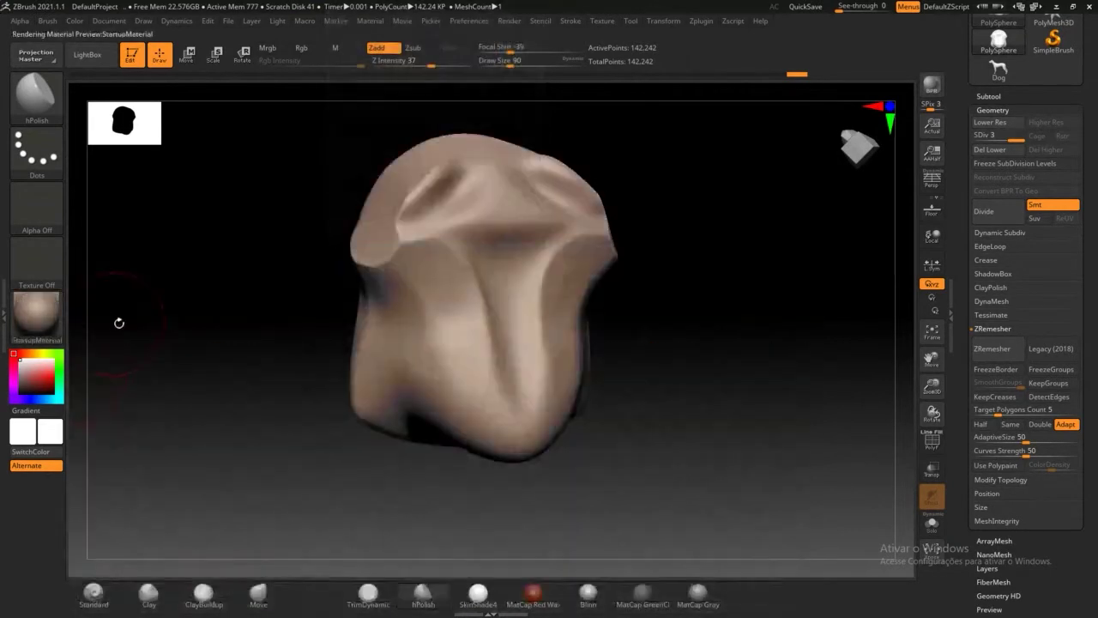
Step: Smooth the side of the head, then drag the history slider back to a nearly spherical stage
left_click_drag(221, 315, 308, 304)
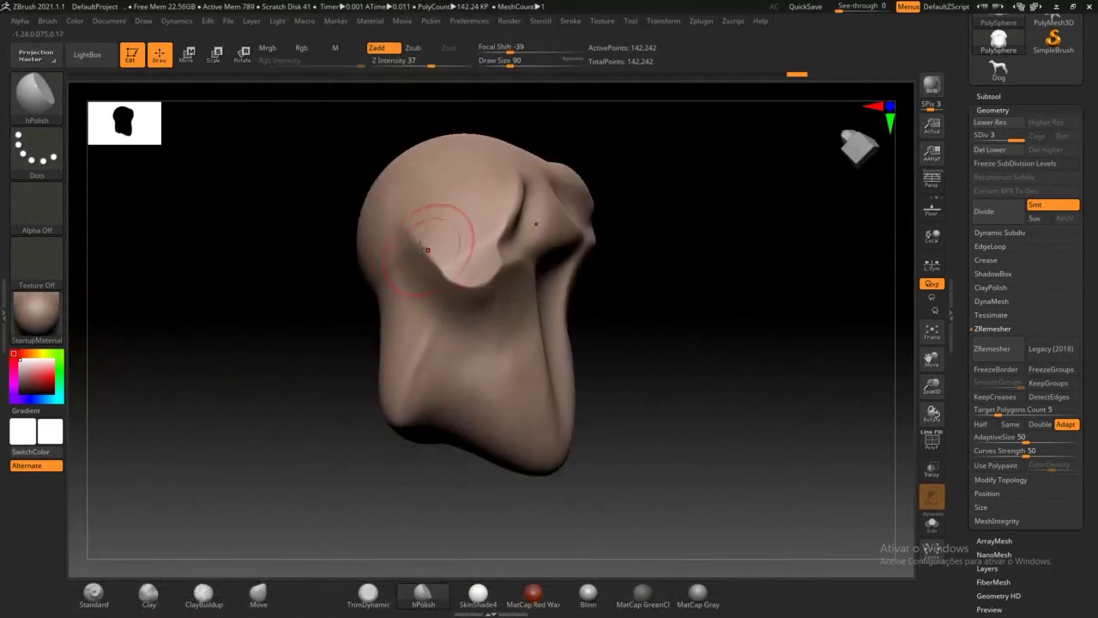
left_click_drag(347, 251, 252, 282)
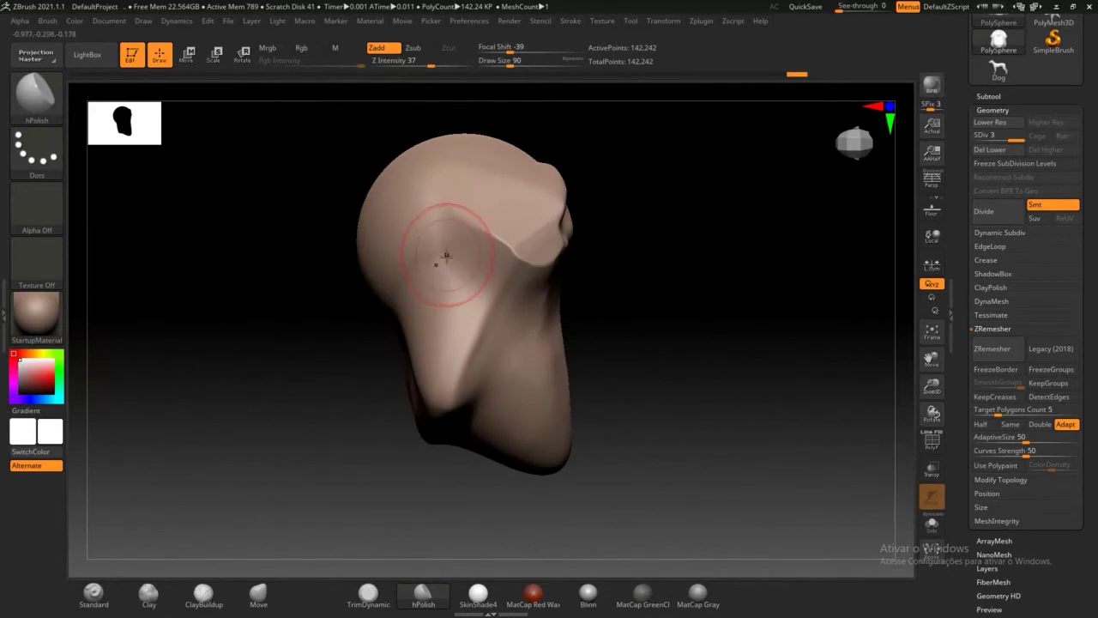
left_click_drag(430, 264, 423, 279, "shift")
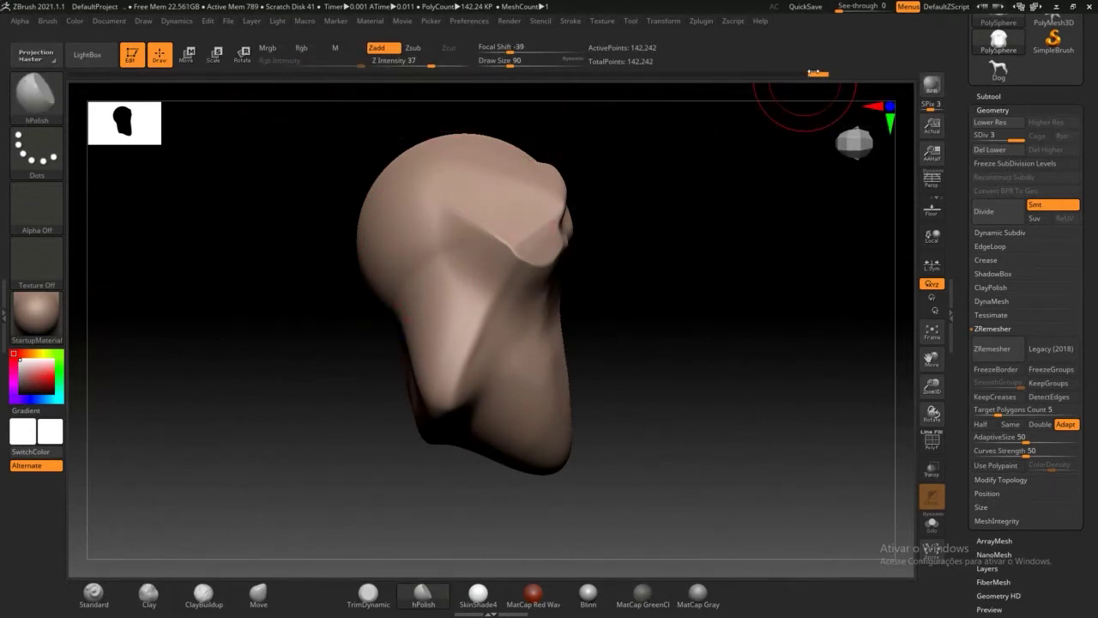
mouse_move(780, 78)
left_mouse_down()
mouse_move(362, 102)
mouse_move(224, 76)
left_mouse_up()
Step: Revert to the two-groove sphere, smooth it, accept discarding 29 later steps, and reframe the view
mouse_move(268, 182)
left_mouse_down()
mouse_move(237, 177)
mouse_move(233, 192)
left_mouse_up()
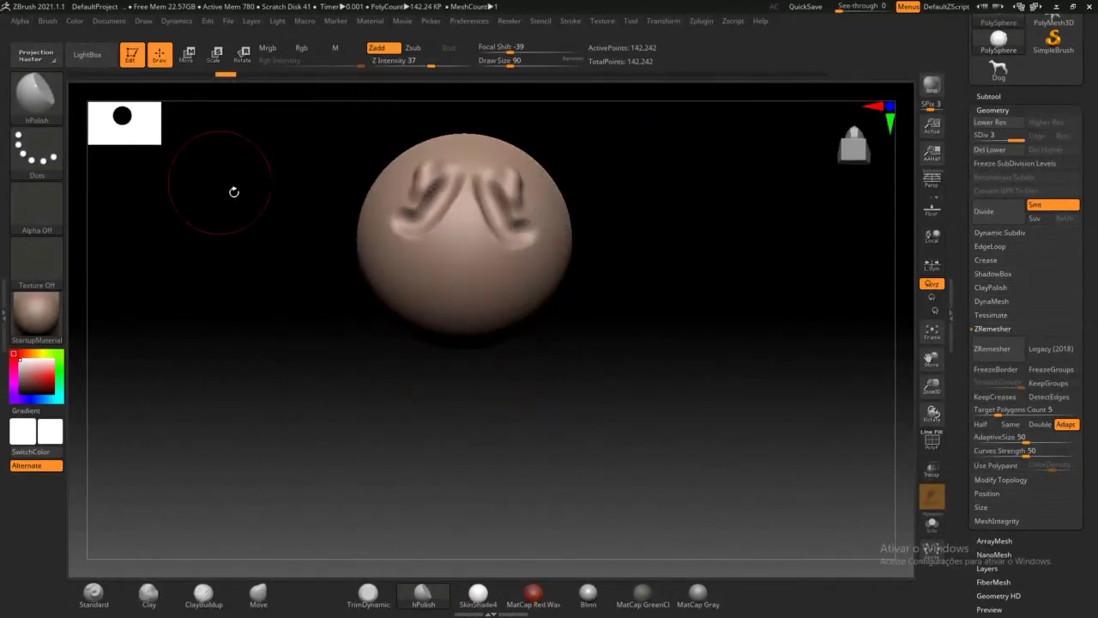
left_click_drag(412, 178, 422, 194, "shift")
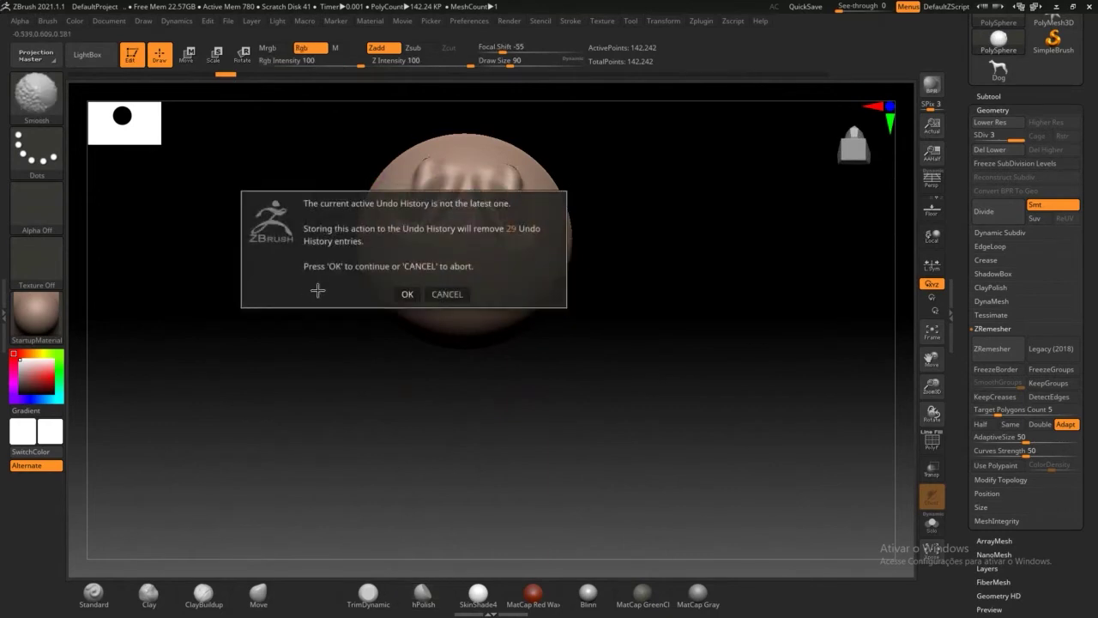
left_click(413, 300)
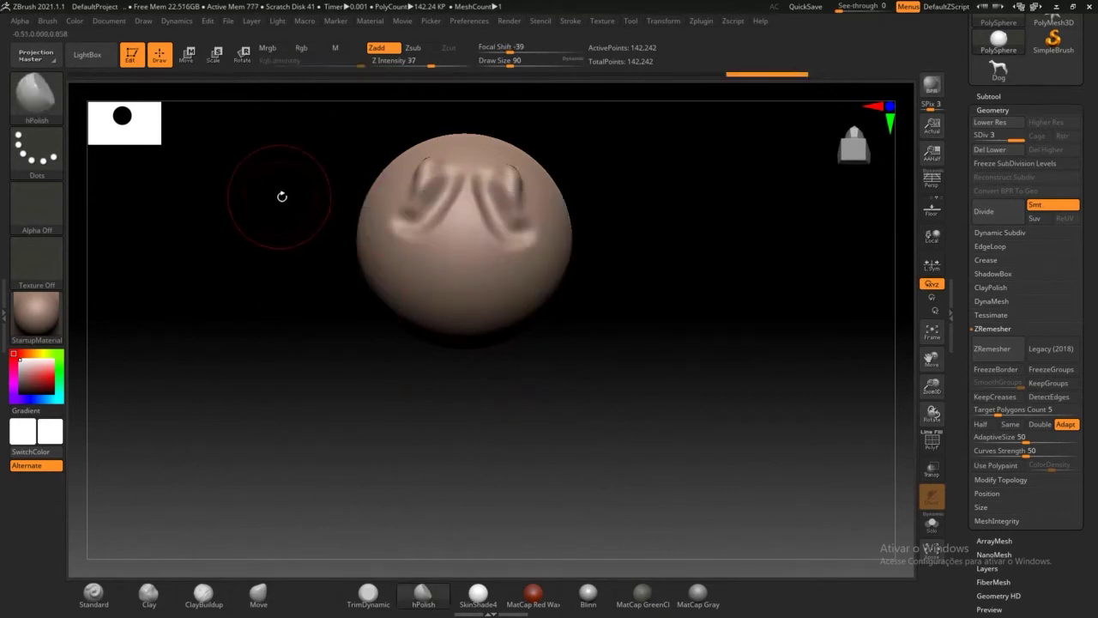
mouse_move(283, 197)
left_mouse_down("alt")
mouse_move(301, 300)
mouse_move(483, 206)
left_mouse_up("alt")
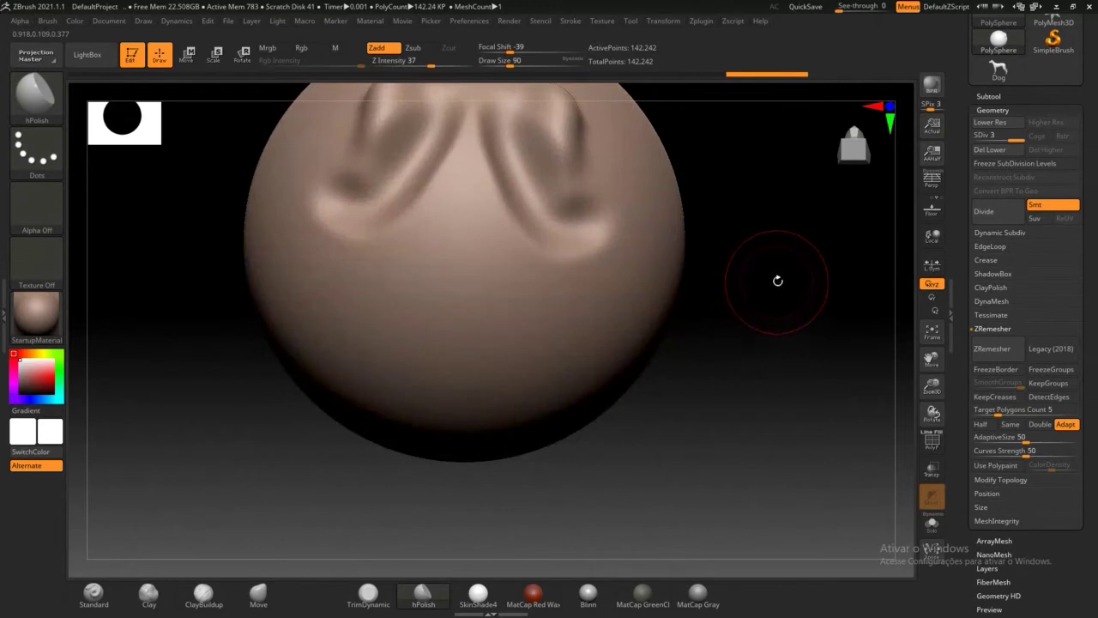
left_click_drag(773, 249, 710, 299, "alt")
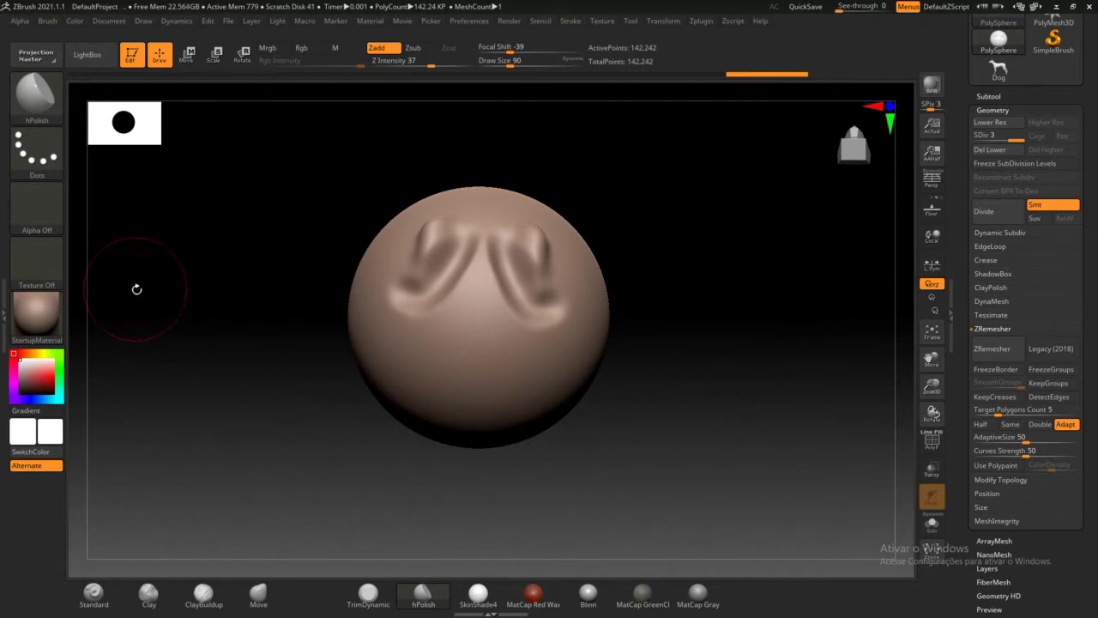
Step: Pick an Organic Build sculpting brush from the brush library
left_click(56, 294)
left_click(38, 316)
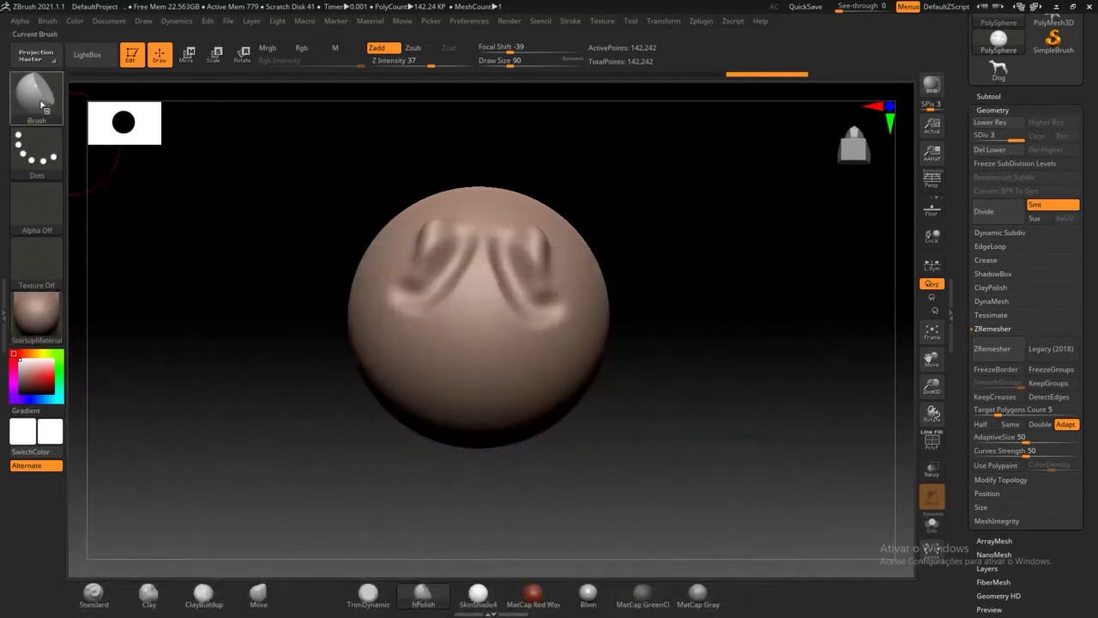
left_click(41, 101)
left_click(50, 107)
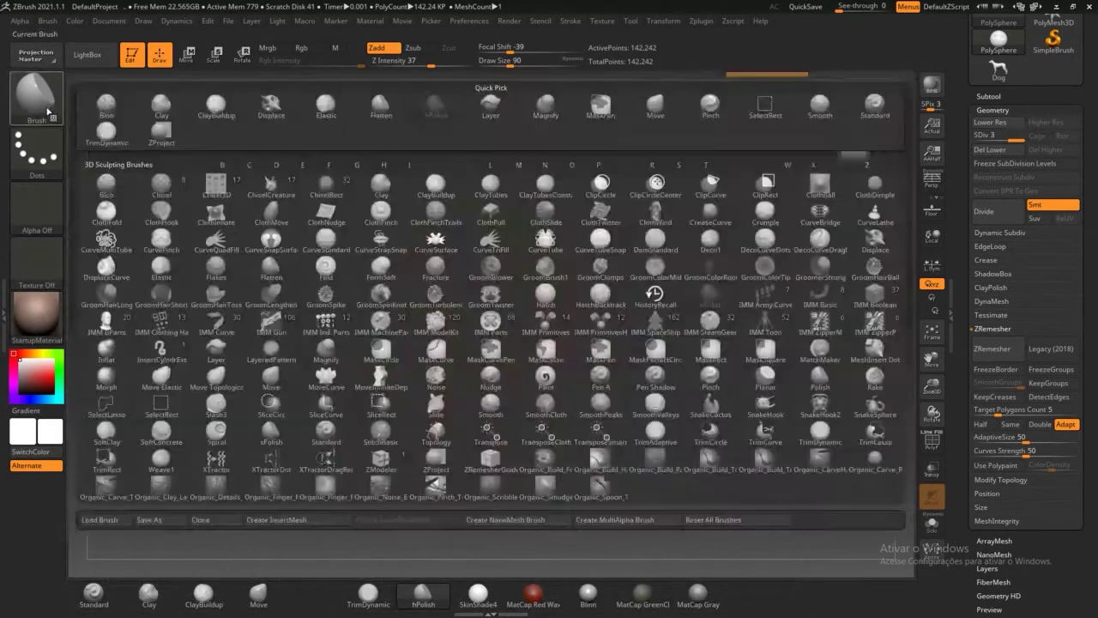
left_click(50, 107)
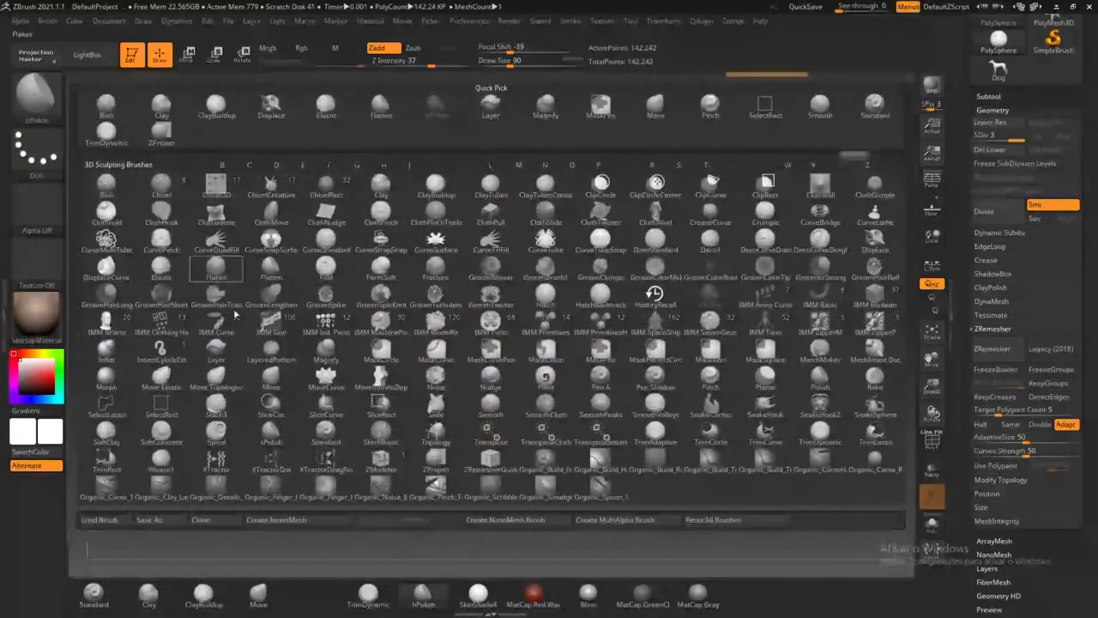
left_click(711, 455)
Step: Build clay lumps on the sphere: bulbous nose, cheek bulges, lower-face bumps and a central ridge
left_click_drag(478, 306, 433, 347)
mouse_move(562, 311)
left_mouse_down()
mouse_move(573, 296)
mouse_move(587, 322)
mouse_move(566, 317)
left_mouse_up()
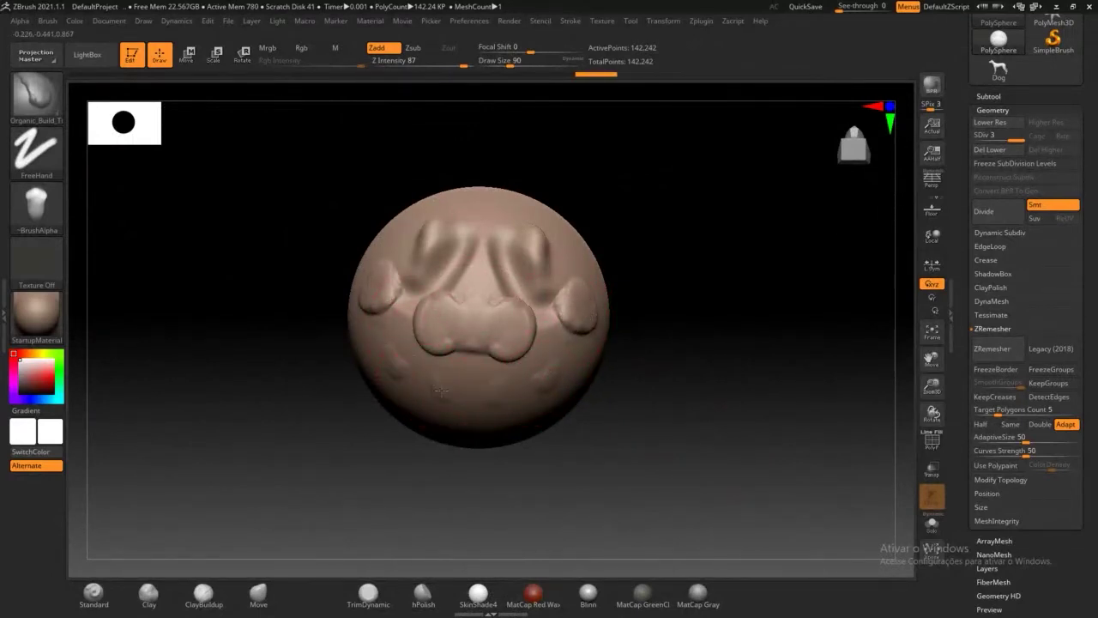
mouse_move(441, 391)
left_mouse_down()
mouse_move(442, 416)
mouse_move(382, 378)
left_mouse_up()
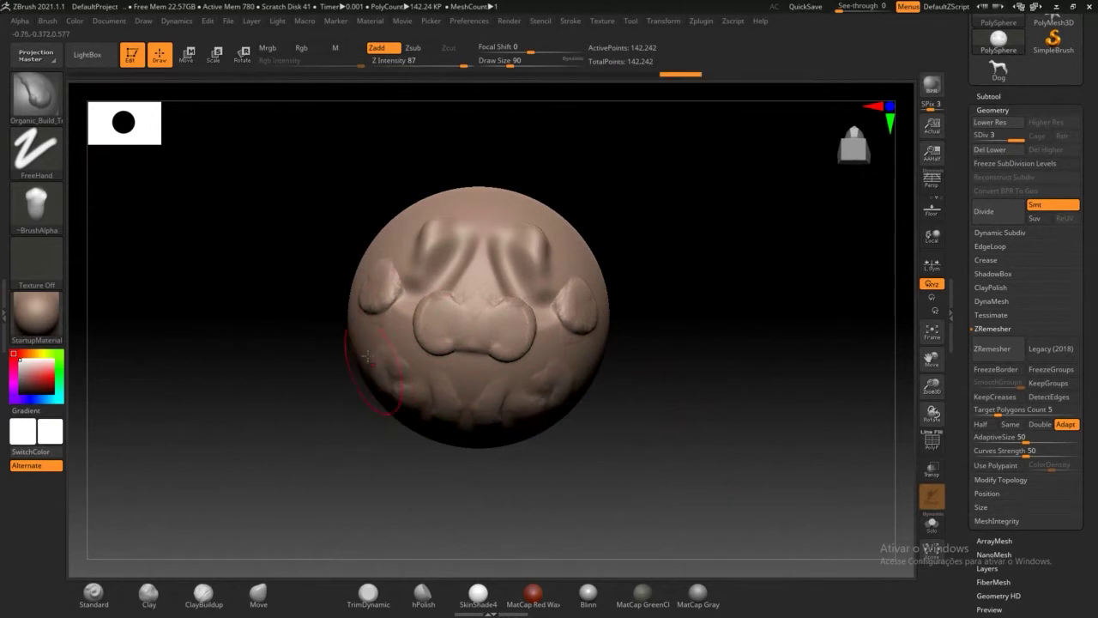
left_click_drag(301, 269, 348, 266)
left_click_drag(429, 262, 449, 316)
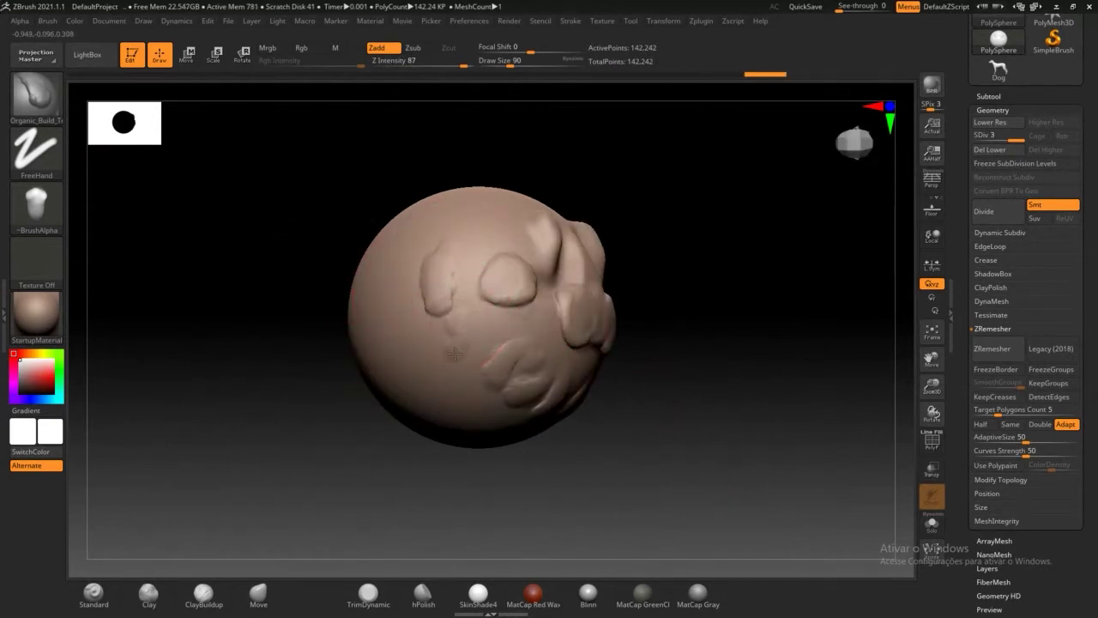
mouse_move(454, 353)
left_mouse_down()
mouse_move(466, 319)
mouse_move(419, 320)
mouse_move(404, 306)
mouse_move(407, 391)
left_mouse_up()
left_click_drag(414, 343, 409, 402)
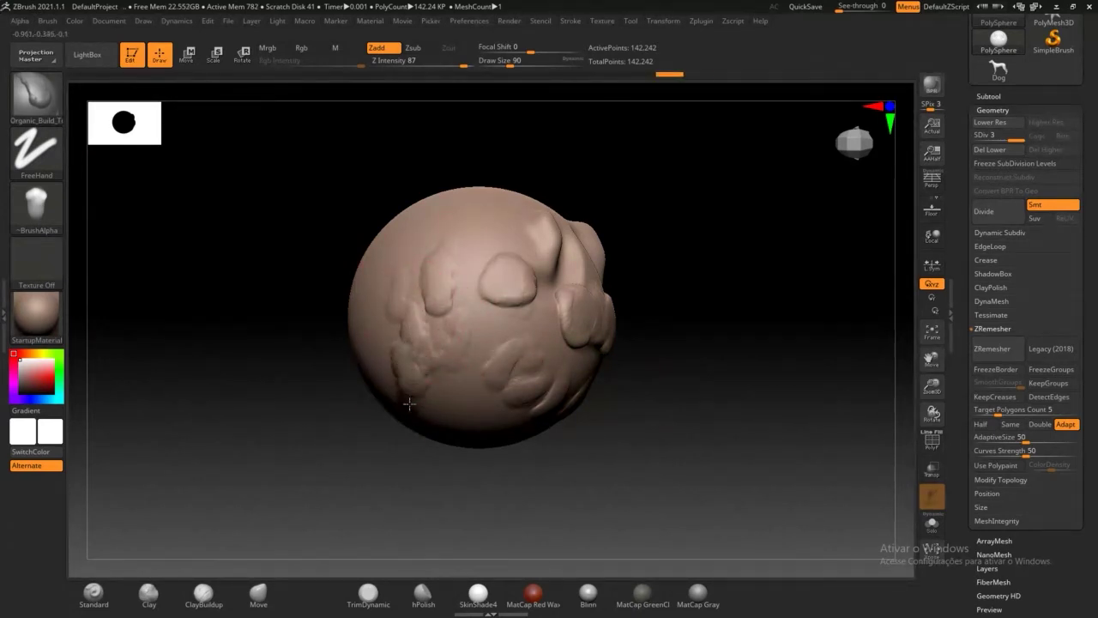
left_click_drag(515, 288, 506, 225)
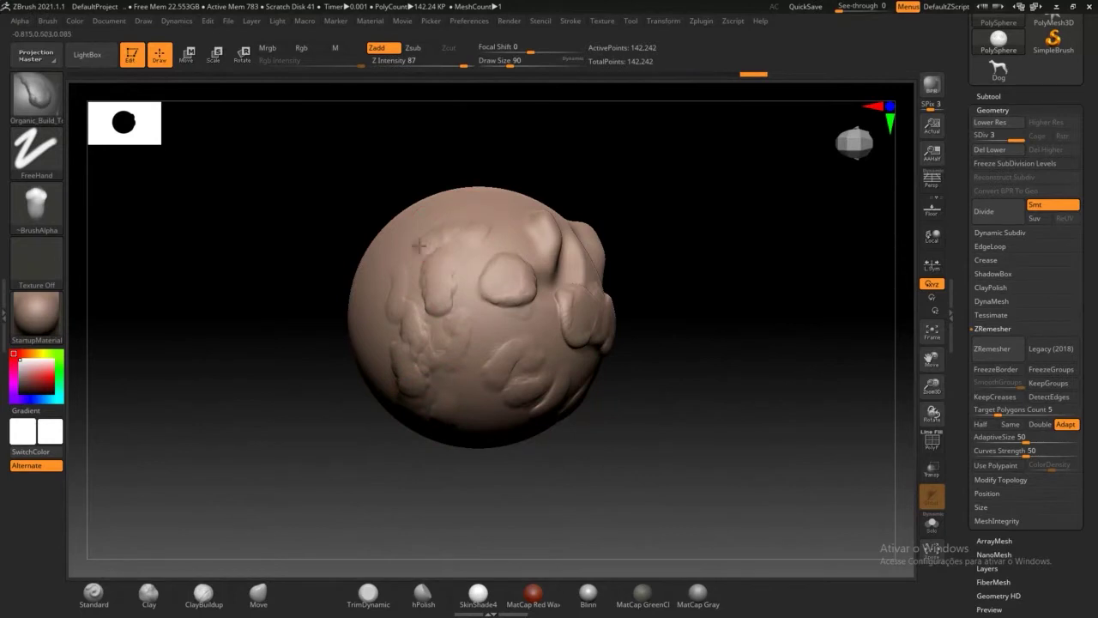
mouse_move(419, 246)
left_mouse_down()
mouse_move(386, 280)
mouse_move(360, 364)
left_mouse_up()
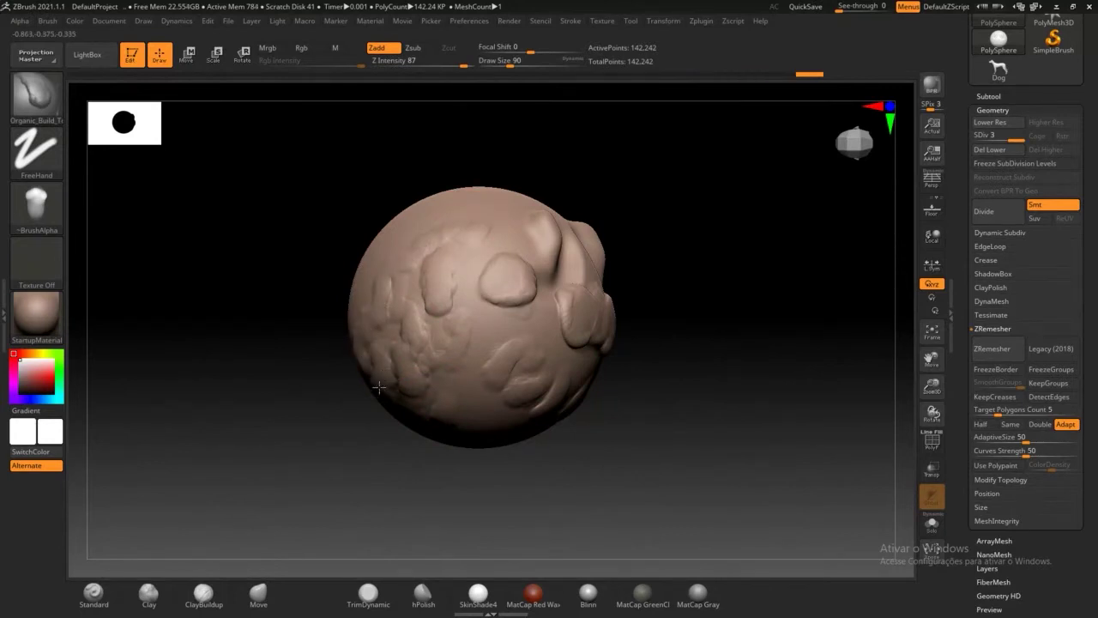
mouse_move(461, 296)
left_mouse_down()
mouse_move(463, 419)
mouse_move(472, 258)
left_mouse_up()
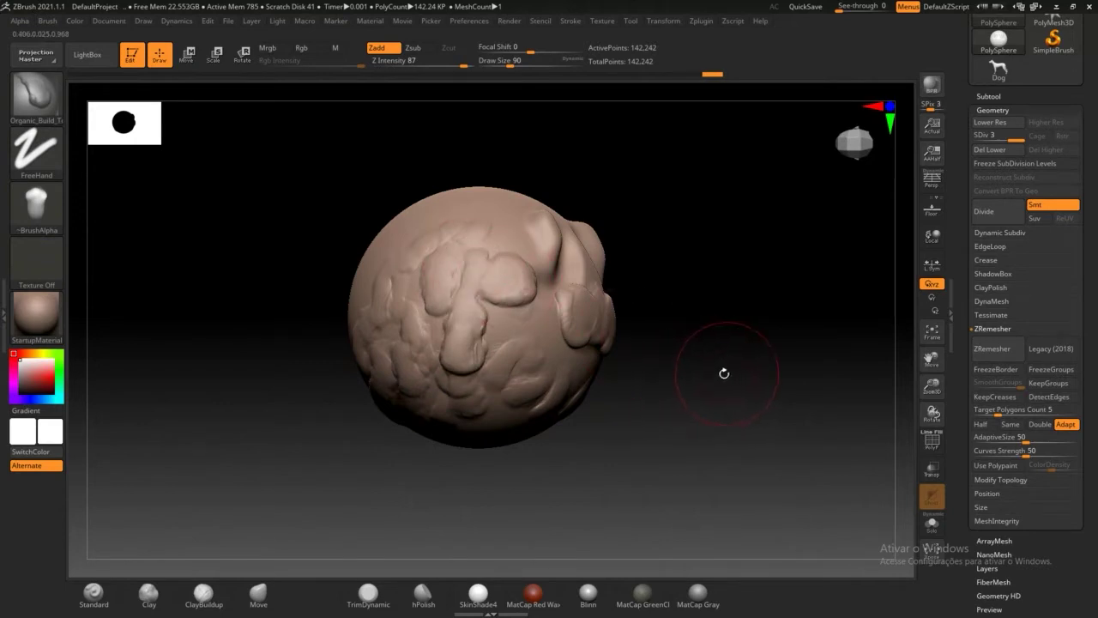
Step: Open LightBox on the Project tab to list project files like DefaultProject.ZPR
left_click_drag(724, 373, 693, 220)
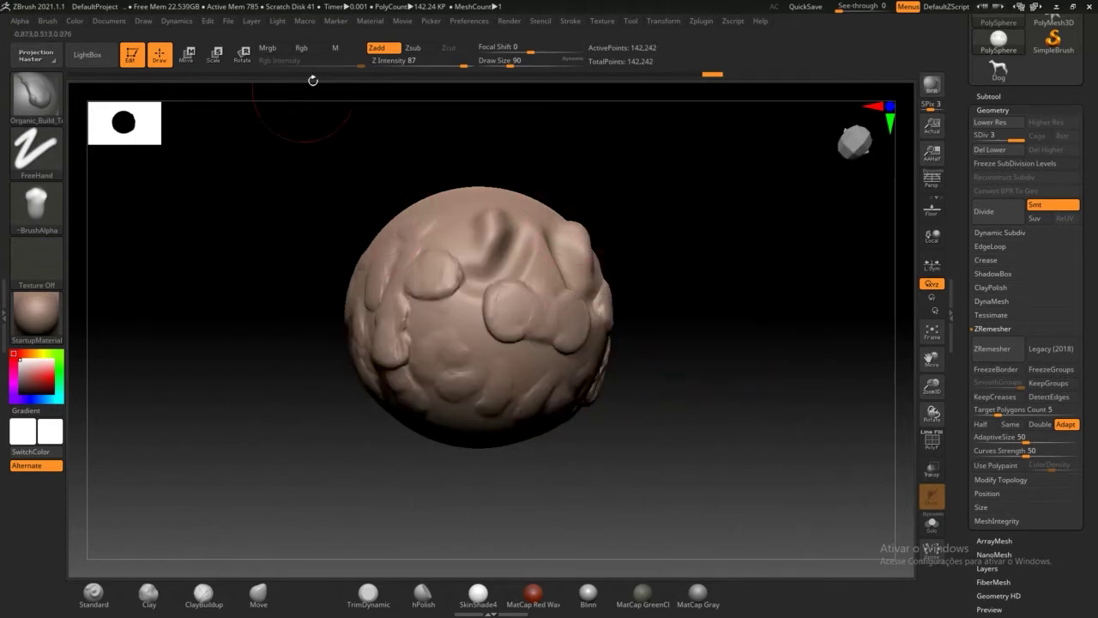
left_click(36, 54)
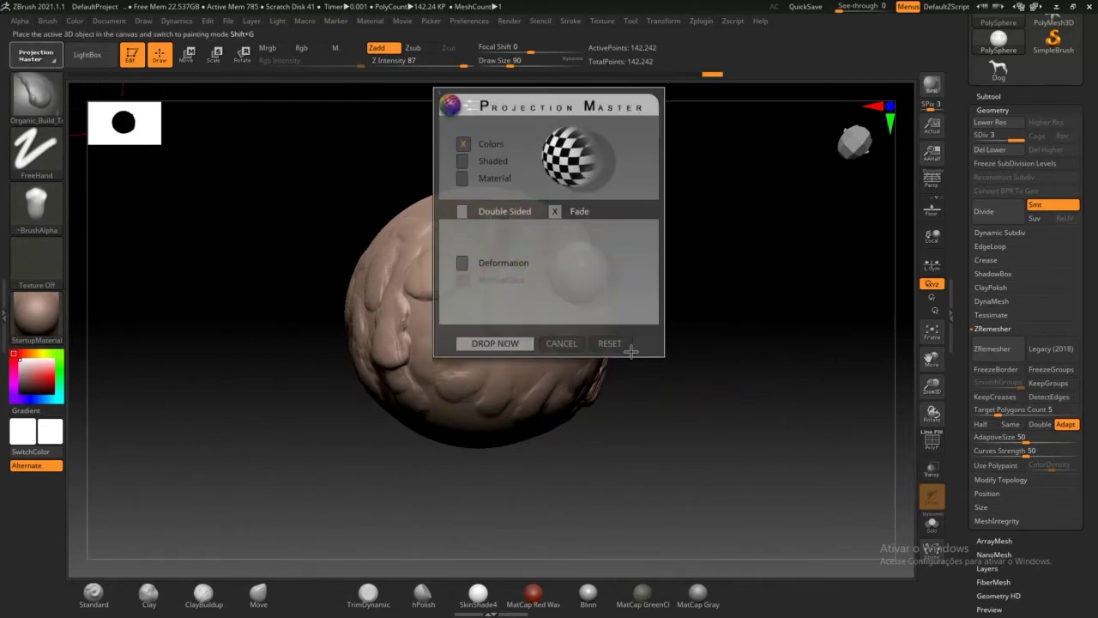
left_click(566, 345)
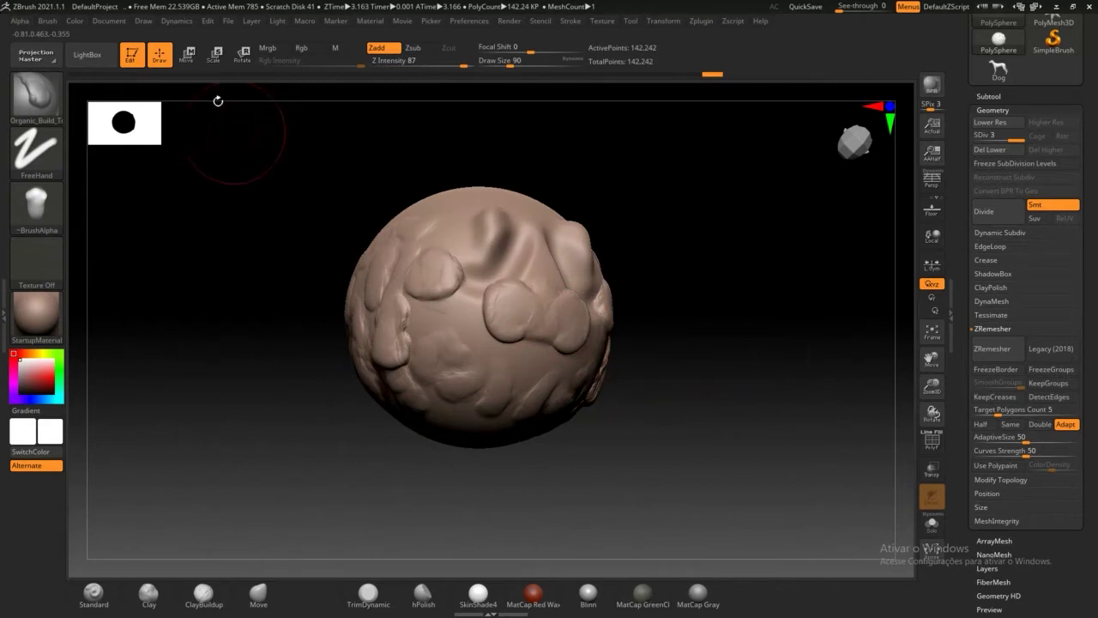
left_click(87, 54)
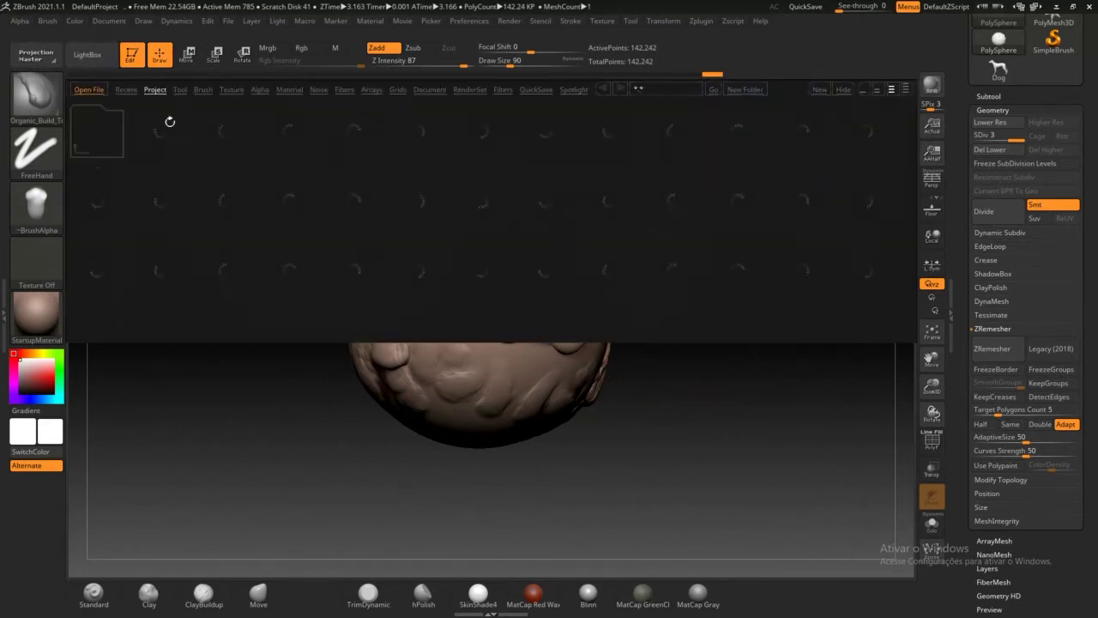
Step: Load FemaleCARETA06.ZTL from LightBox's Recent files and close LightBox
left_click(126, 90)
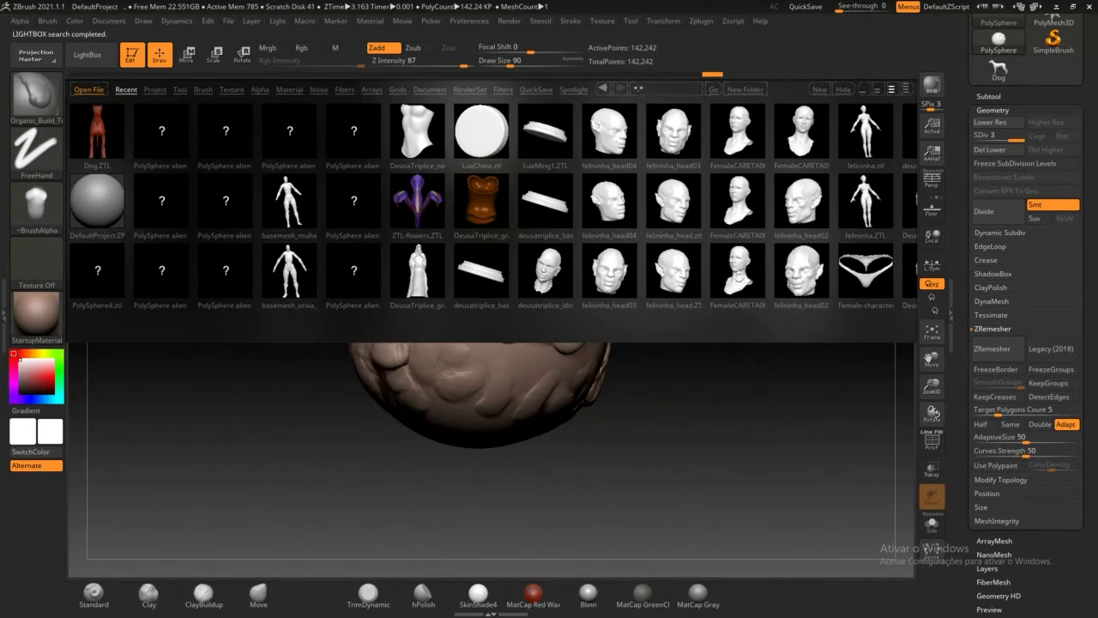
double_click(742, 141)
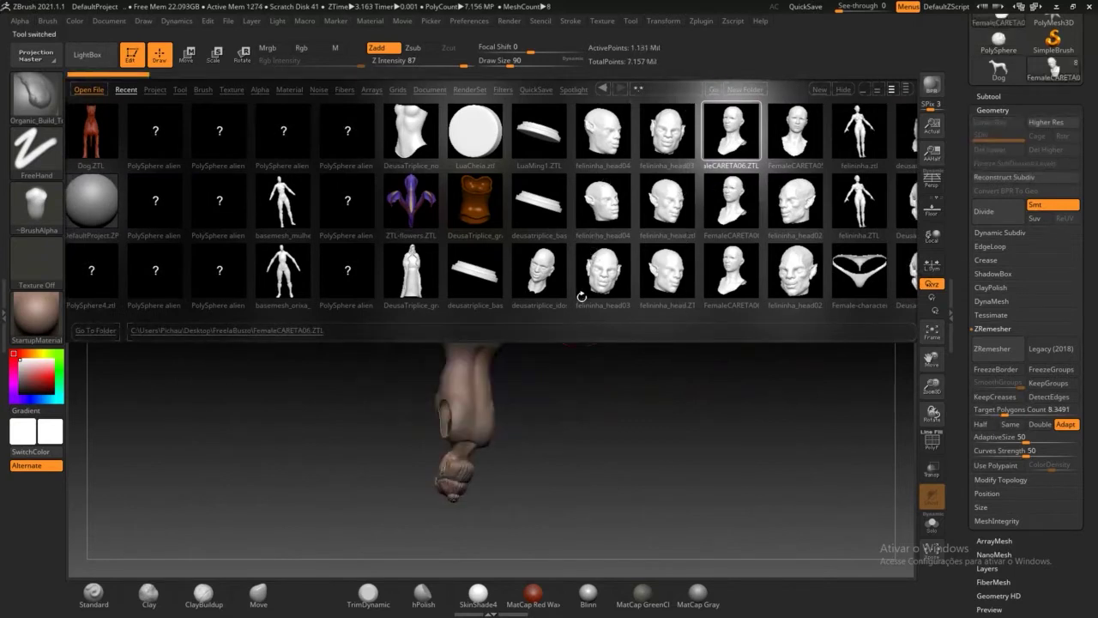
left_click(96, 56)
Step: Turn and zoom the female bust, enable Local rotation, and frame it with F
left_click_drag(301, 428, 382, 374)
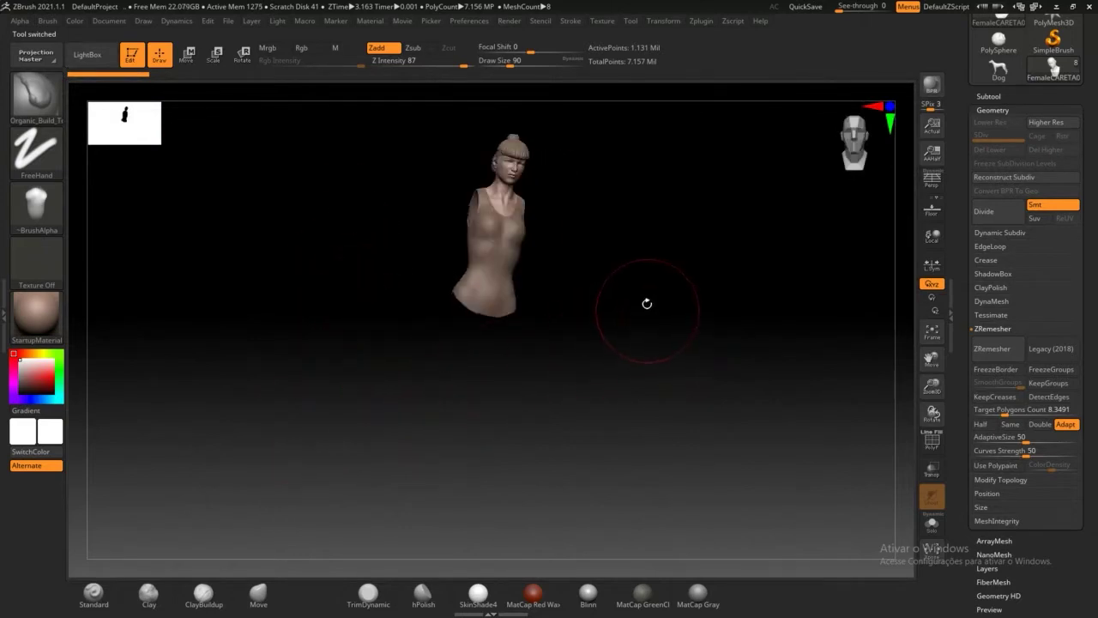
mouse_move(654, 255)
left_mouse_down()
mouse_move(642, 400)
mouse_move(721, 282)
mouse_move(688, 302)
mouse_move(679, 385)
mouse_move(726, 279)
mouse_move(706, 287)
mouse_move(706, 315)
mouse_move(701, 270)
mouse_move(682, 299)
mouse_move(678, 341)
mouse_move(692, 300)
mouse_move(702, 448)
mouse_move(684, 345)
mouse_move(695, 409)
left_mouse_up()
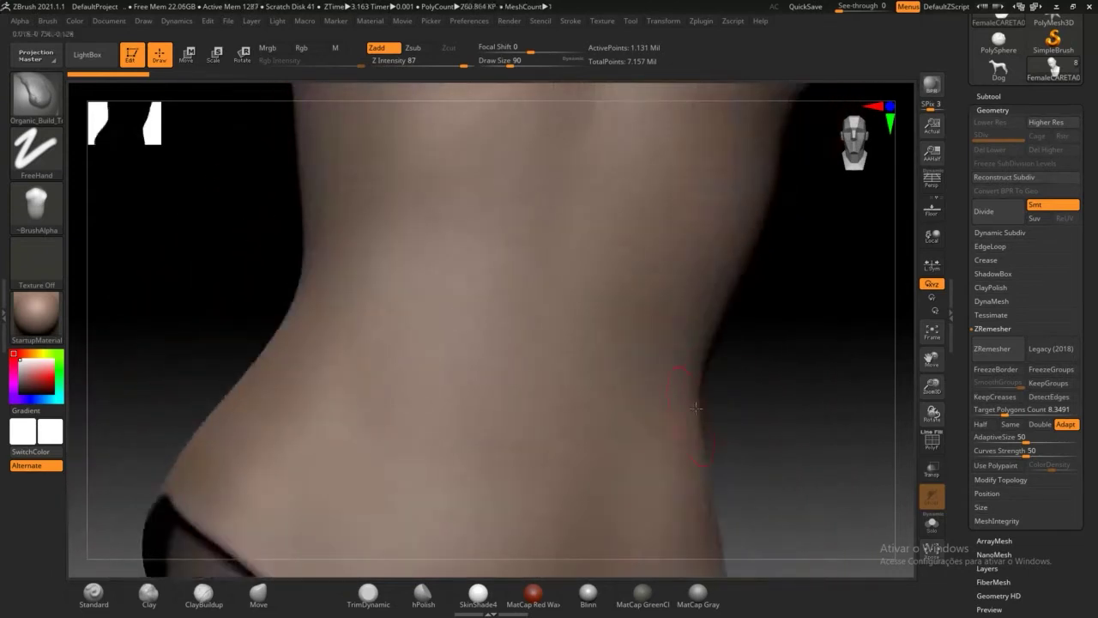
left_click_drag(797, 369, 762, 249, "alt")
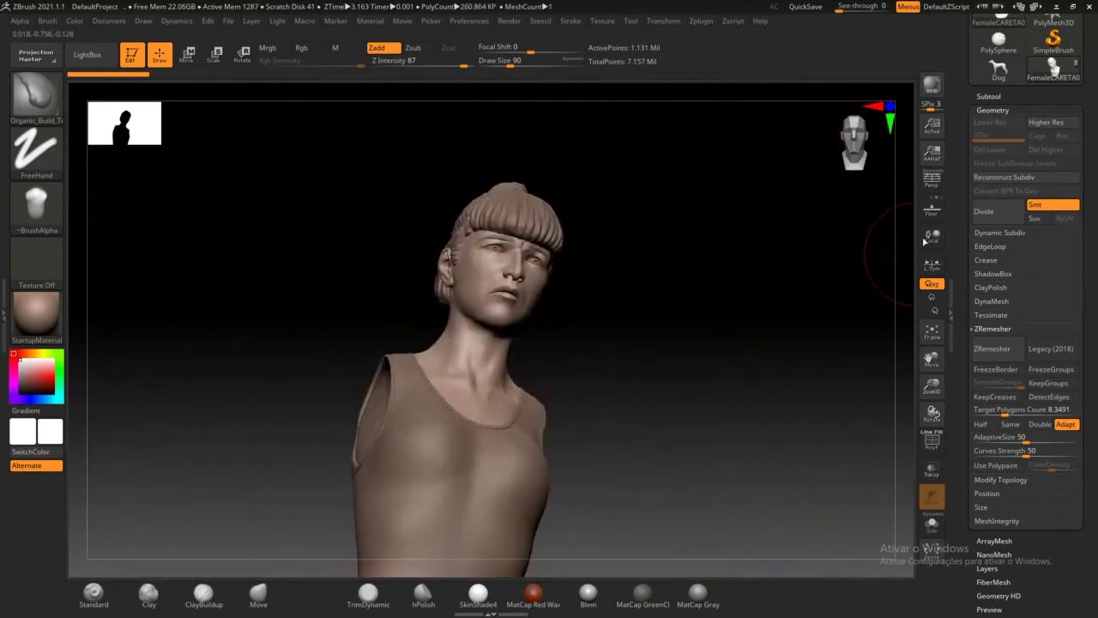
left_click(922, 240)
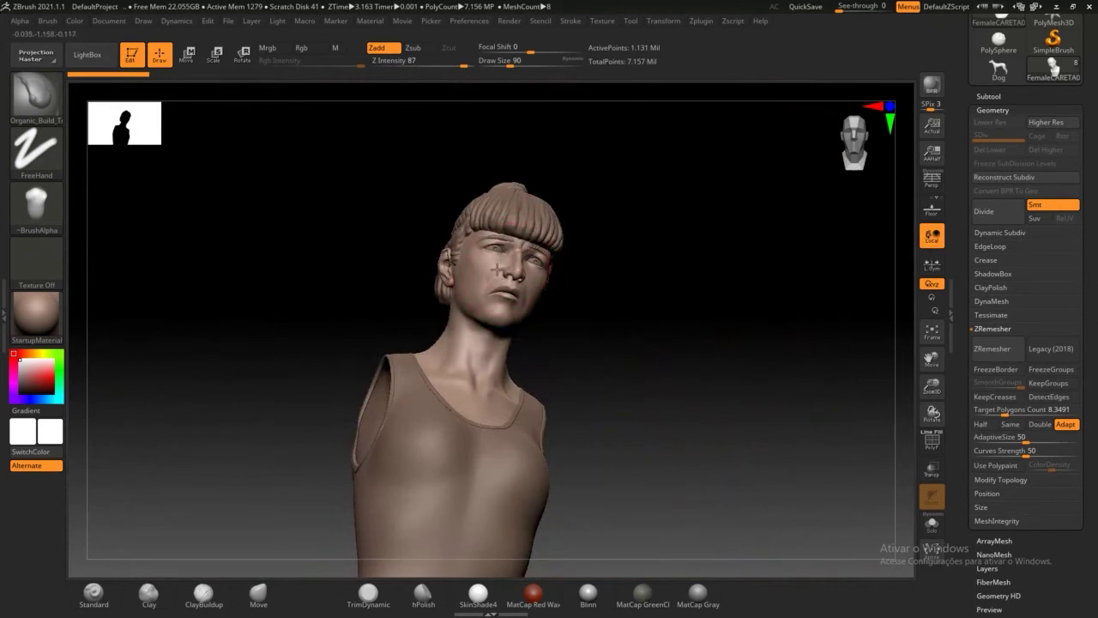
left_click_drag(626, 331, 749, 387)
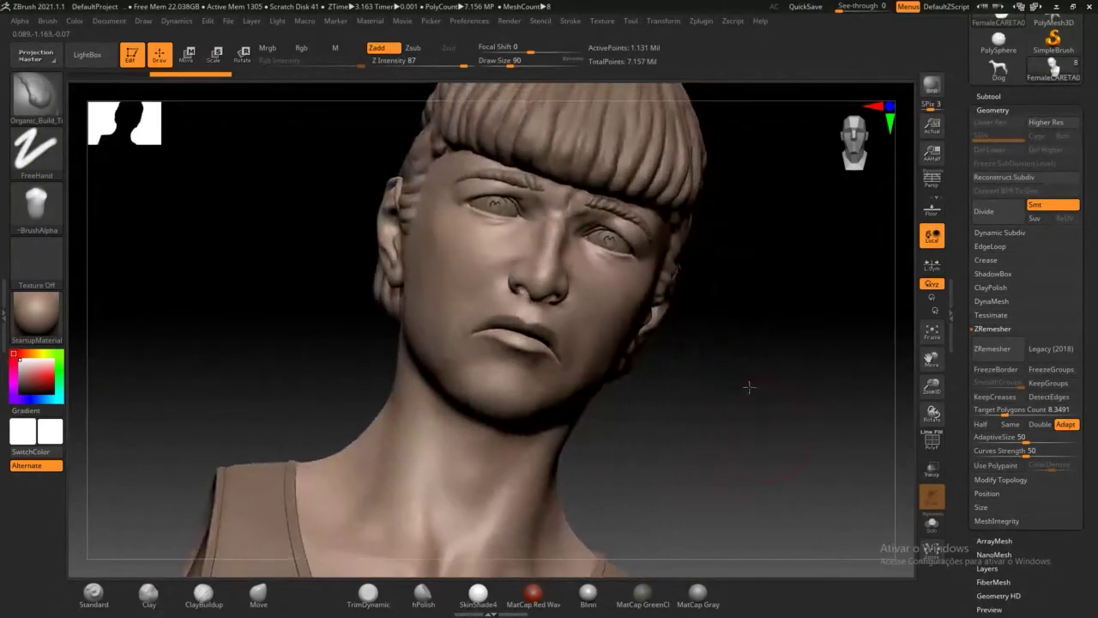
key("f")
Step: Orbit the head through front, side and three-quarter views, then reopen LightBox
mouse_move(760, 300)
left_mouse_down("shift")
mouse_move(734, 285)
mouse_move(698, 294)
mouse_move(743, 307)
mouse_move(702, 297)
left_mouse_up("shift")
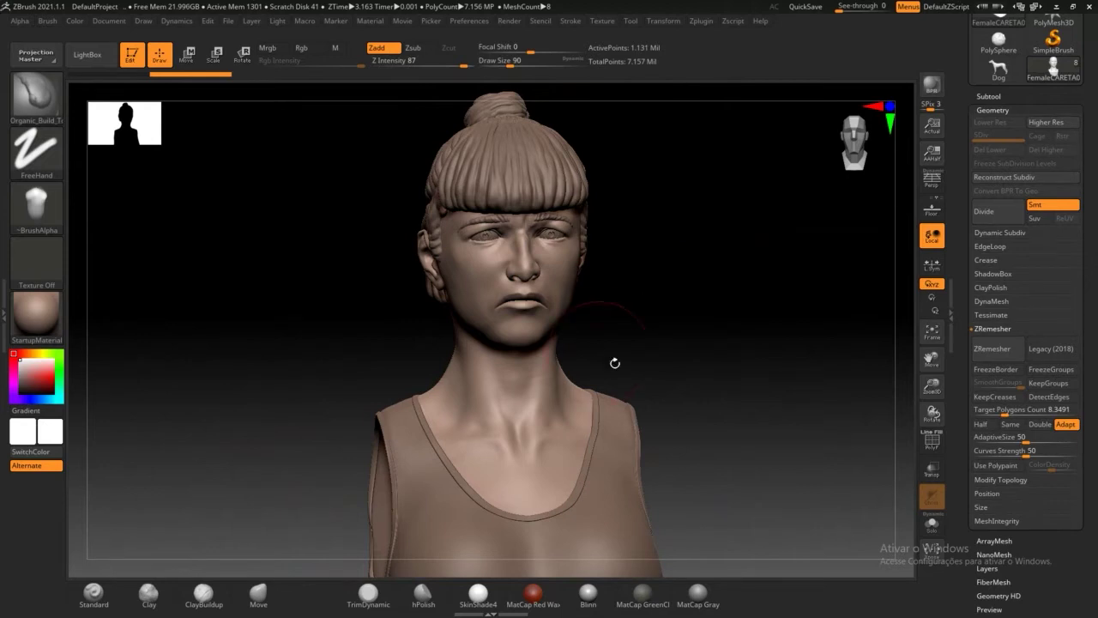
mouse_move(735, 379)
left_mouse_down()
mouse_move(684, 378)
mouse_move(747, 385)
mouse_move(566, 335)
left_mouse_up()
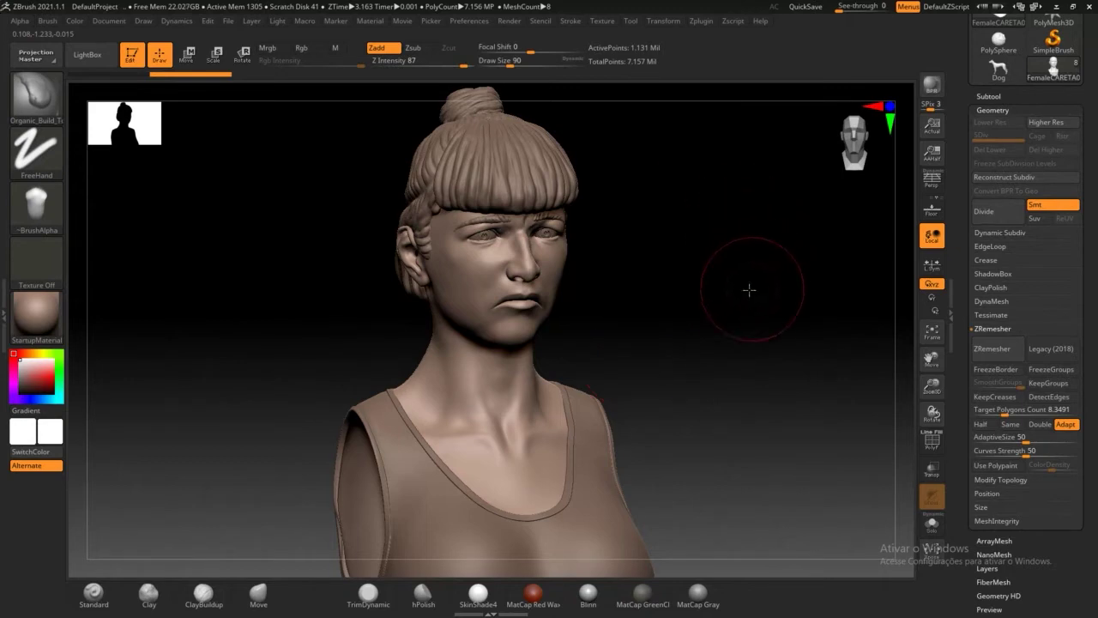
mouse_move(747, 290)
left_mouse_down()
mouse_move(728, 294)
mouse_move(738, 290)
left_mouse_up()
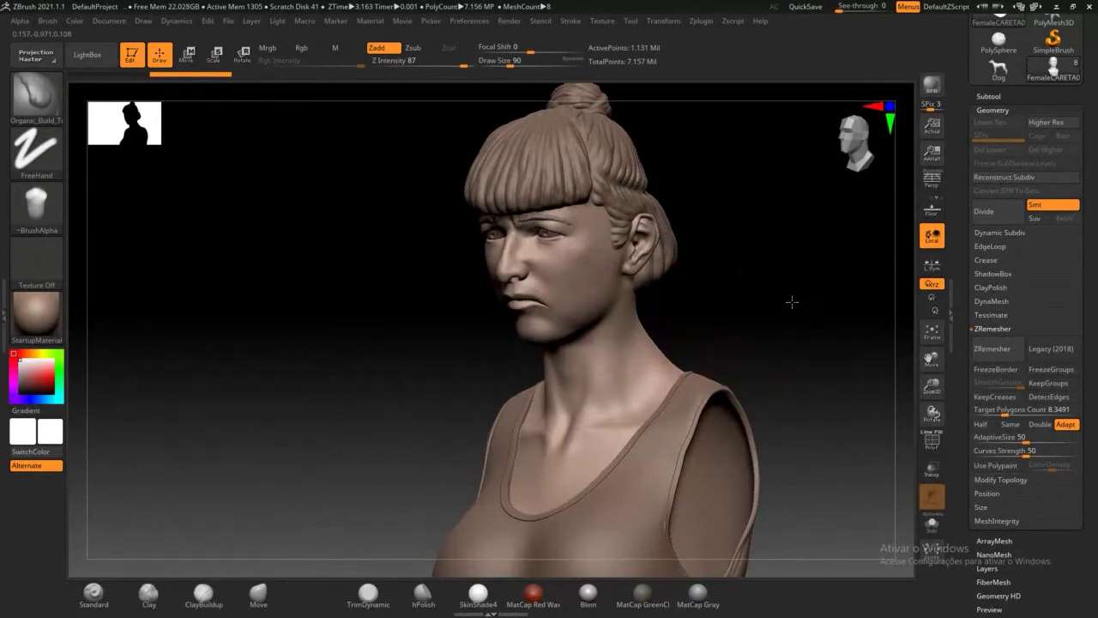
mouse_move(792, 302)
left_mouse_down()
mouse_move(743, 277)
mouse_move(412, 359)
mouse_move(622, 381)
mouse_move(277, 255)
left_mouse_up()
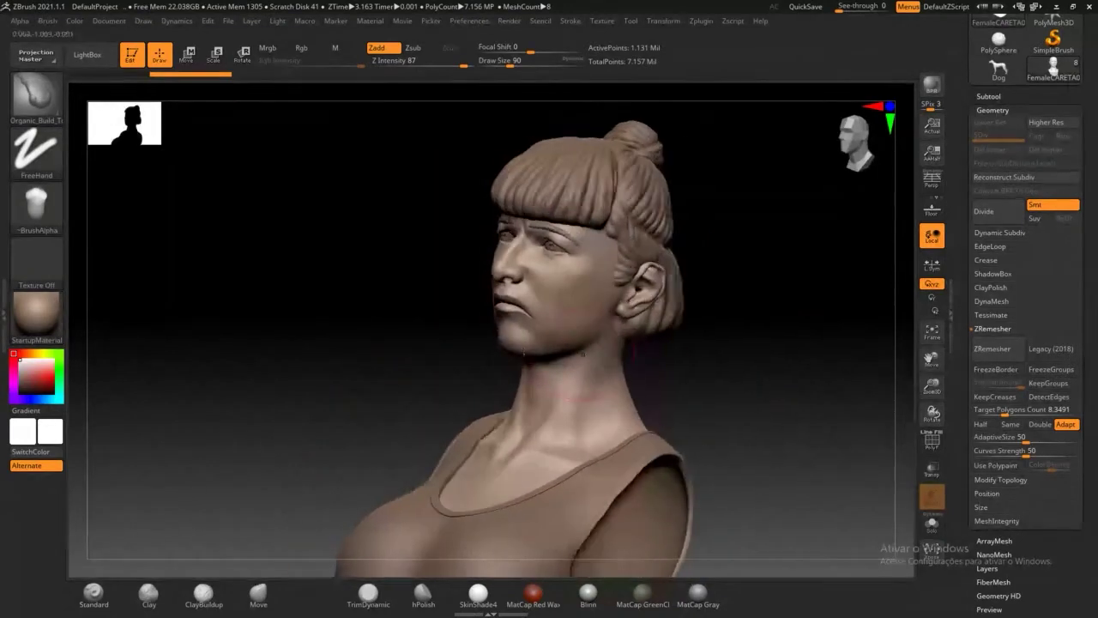
left_click(86, 54)
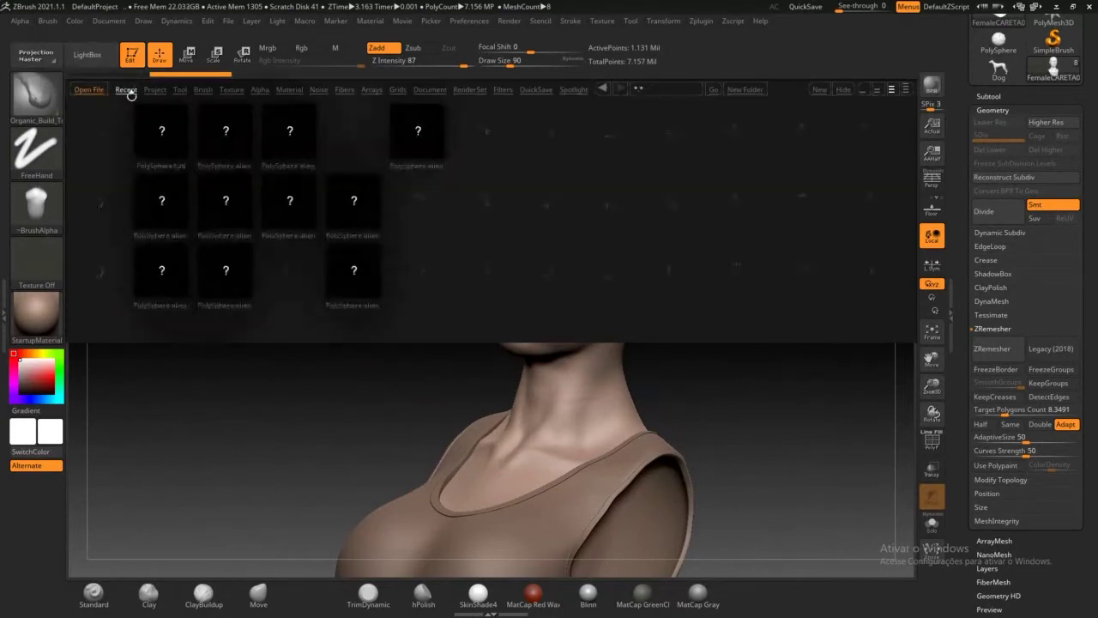
Step: Load MALEcareta03.ztl from LightBox's Recent tab and close LightBox
left_click_drag(746, 316, 409, 285)
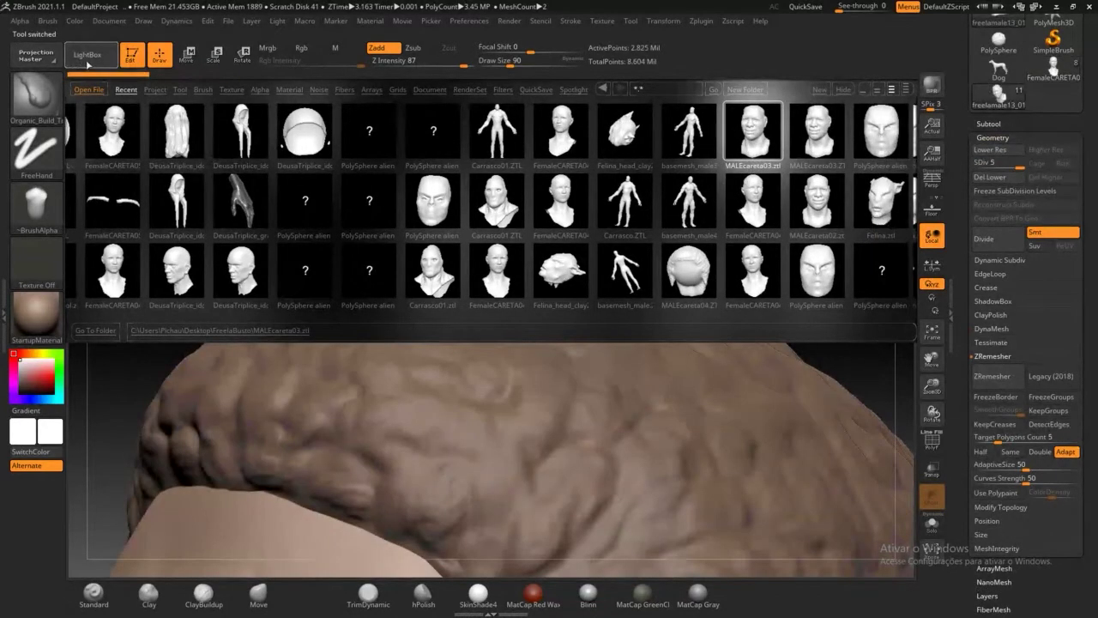
left_click(83, 57)
Step: Frame and zoom into the face, then raise a small bulge on the forehead between the brows
key("f")
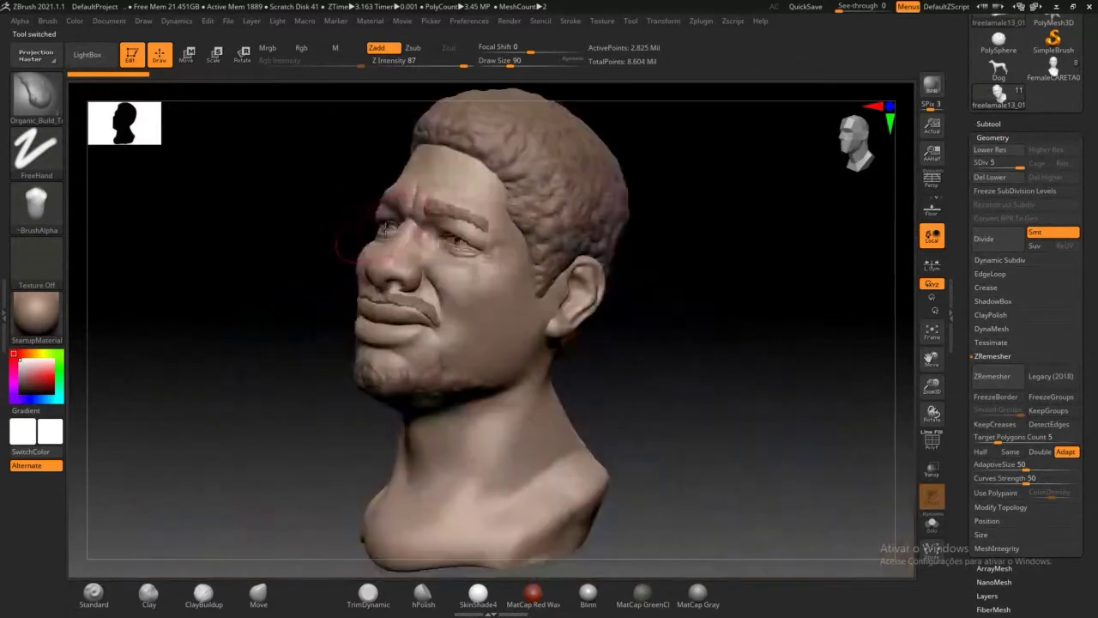
left_click_drag(713, 384, 660, 356)
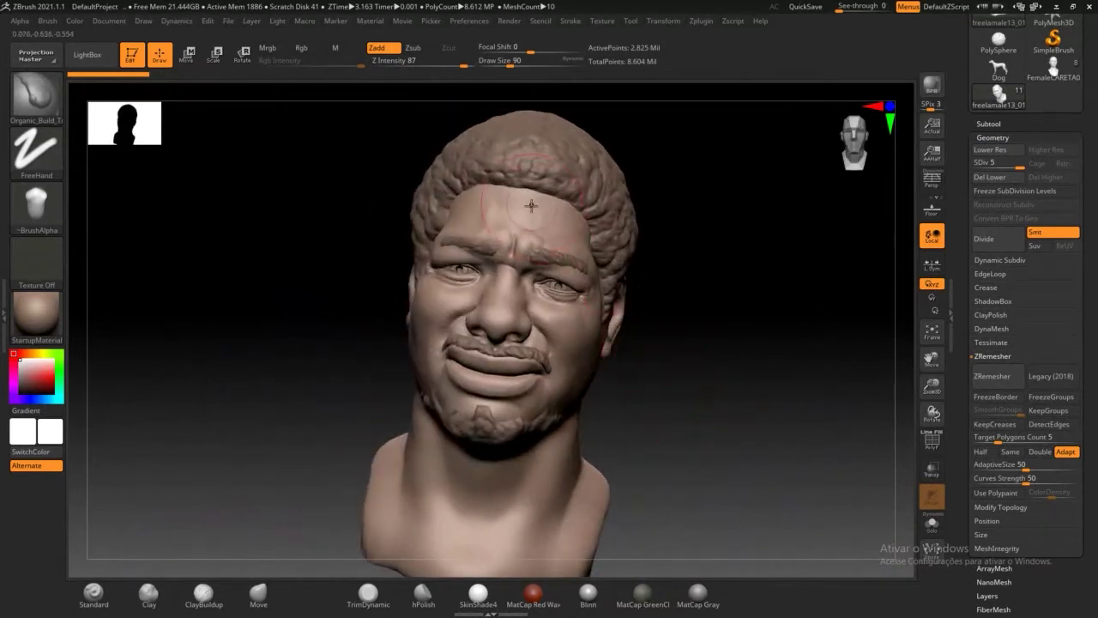
left_click_drag(748, 261, 749, 348, "alt")
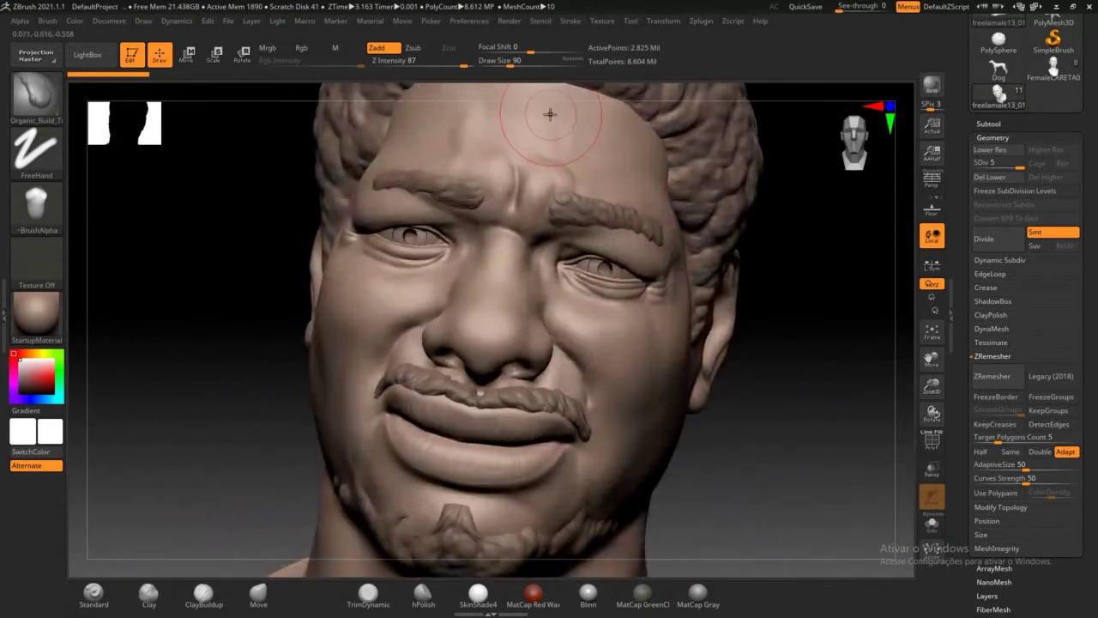
left_click_drag(550, 114, 546, 163)
left_click_drag(826, 386, 625, 271, "alt")
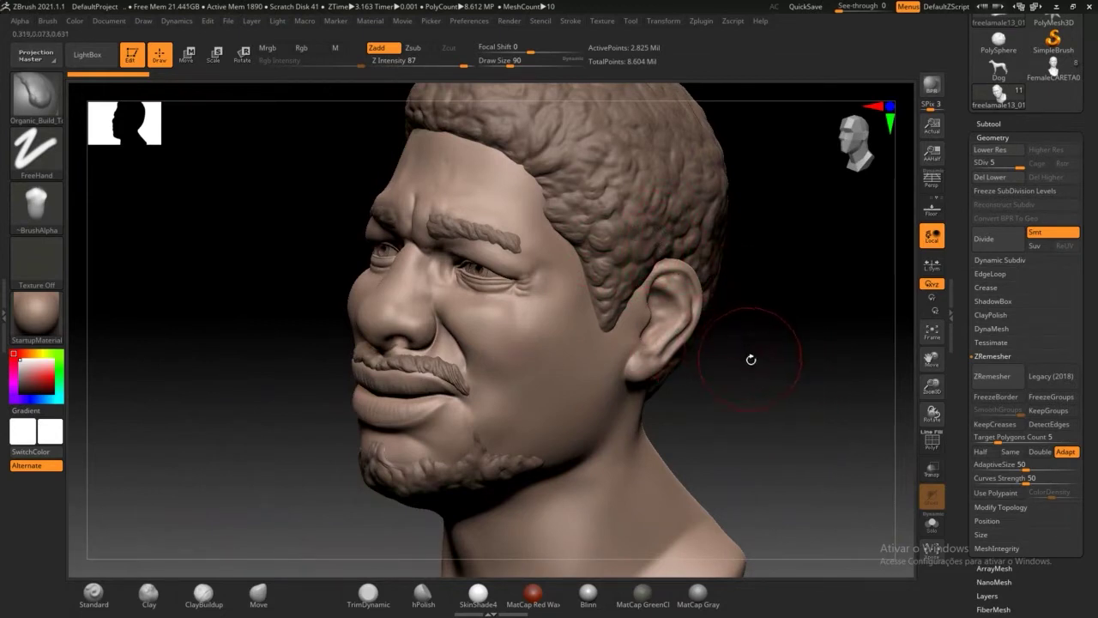
Step: Turn on Persp and orbit the head to front, chin-up and three-quarter views
mouse_move(750, 360)
left_mouse_down()
mouse_move(776, 368)
mouse_move(785, 402)
mouse_move(815, 410)
mouse_move(757, 394)
mouse_move(707, 295)
left_mouse_up()
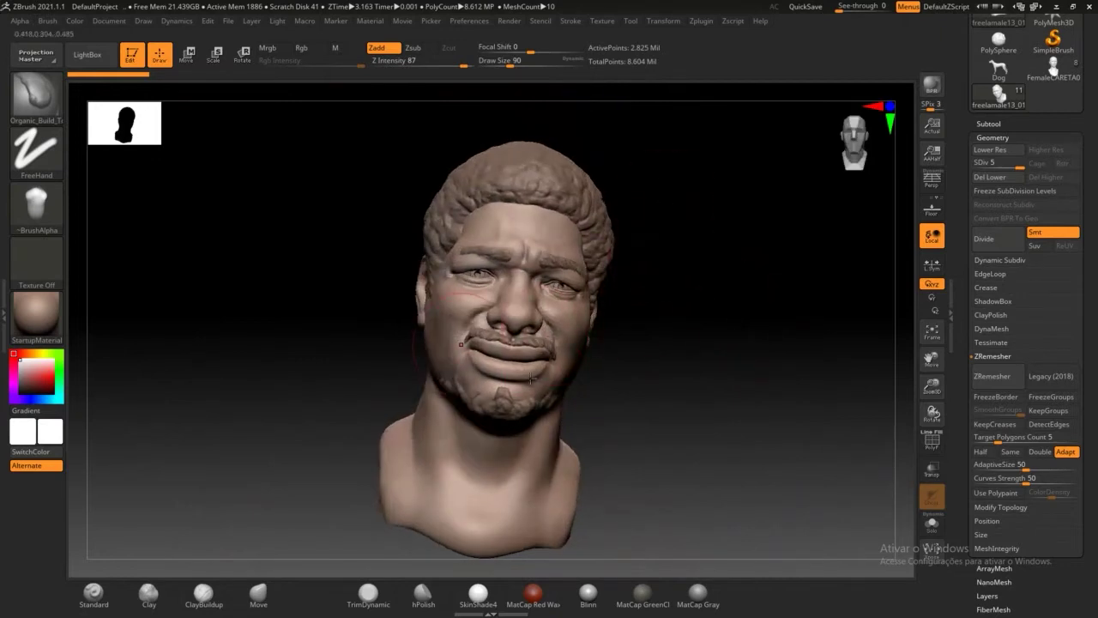
mouse_move(739, 359)
left_mouse_down()
mouse_move(772, 365)
mouse_move(720, 361)
mouse_move(763, 367)
mouse_move(726, 360)
mouse_move(696, 331)
left_mouse_up()
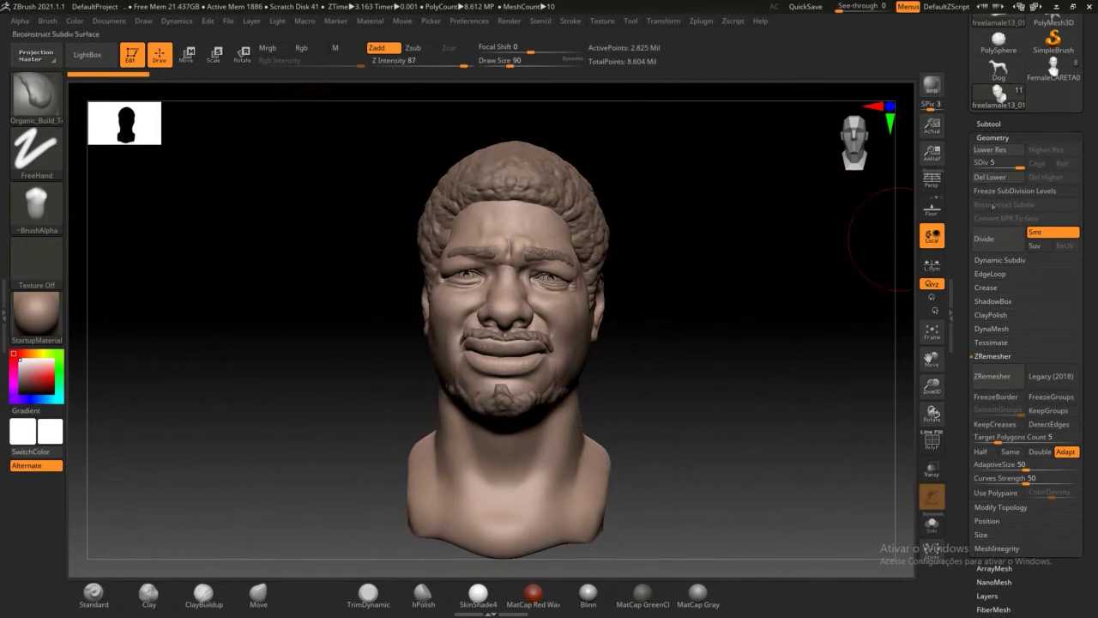
scroll(993, 206, "up", 5)
mouse_move(795, 343)
left_mouse_down()
mouse_move(701, 329)
mouse_move(715, 385)
mouse_move(730, 377)
left_mouse_up()
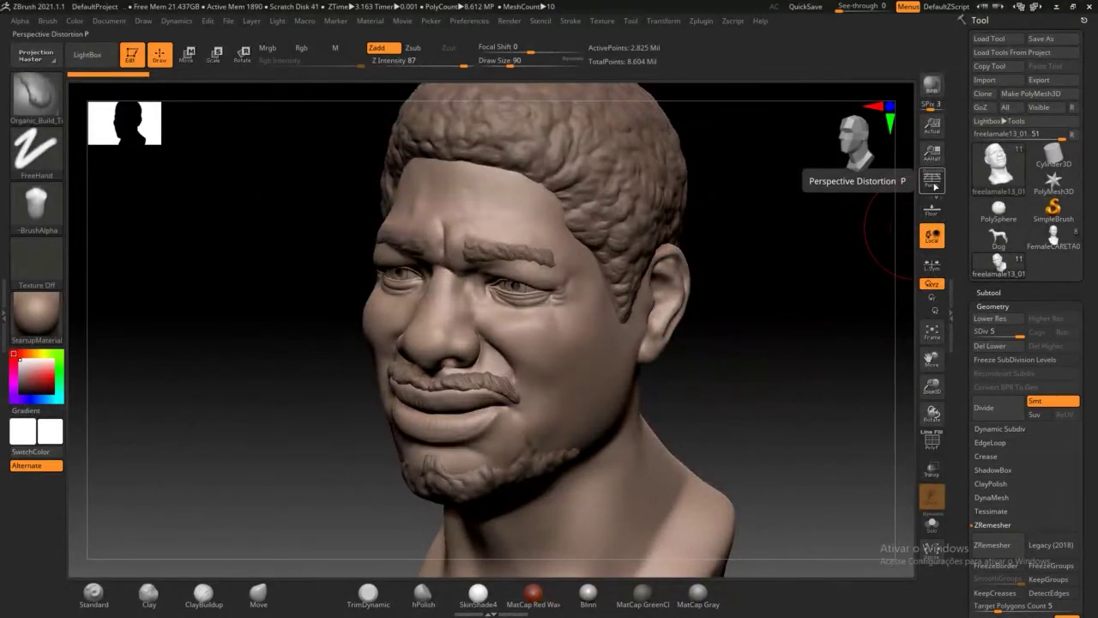
left_click(934, 182)
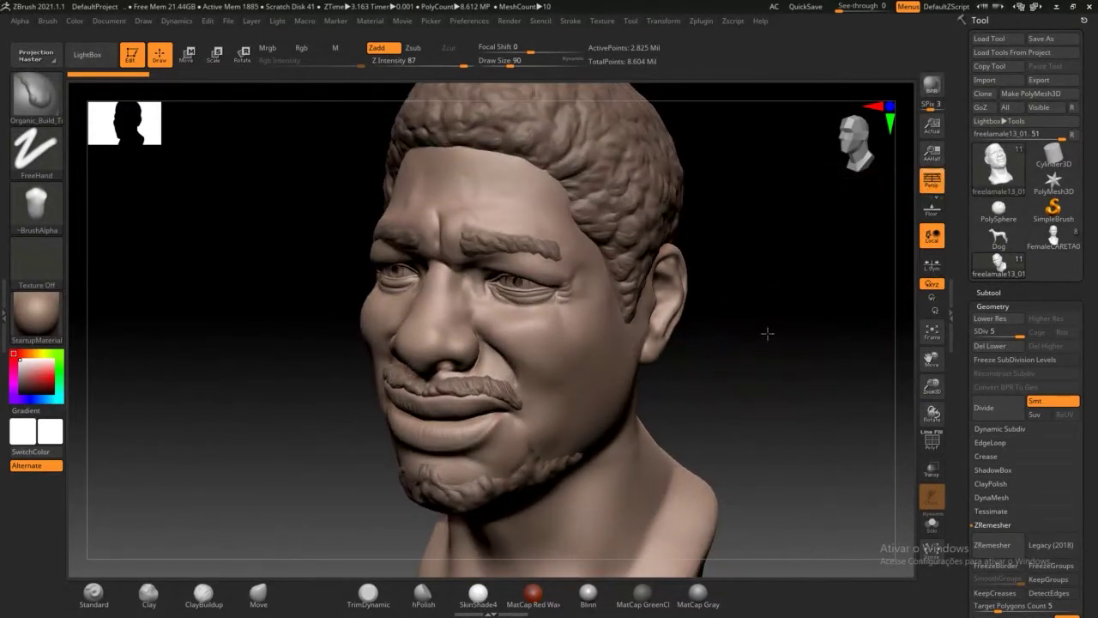
left_click_drag(772, 333, 728, 281)
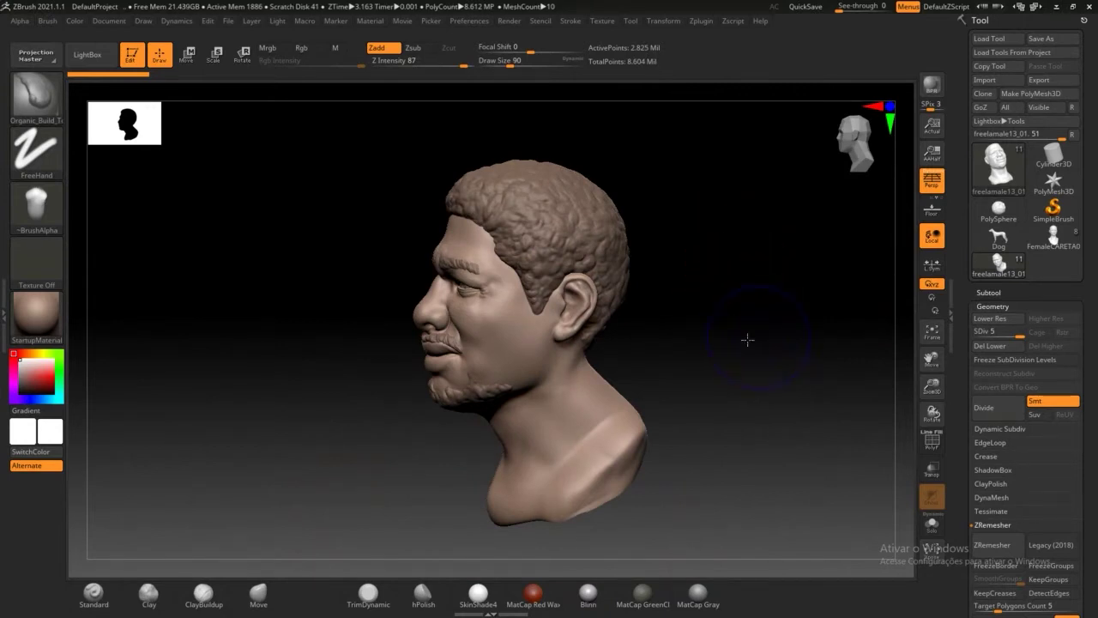
mouse_move(746, 341)
left_mouse_down()
mouse_move(756, 326)
mouse_move(751, 341)
mouse_move(735, 331)
left_mouse_up()
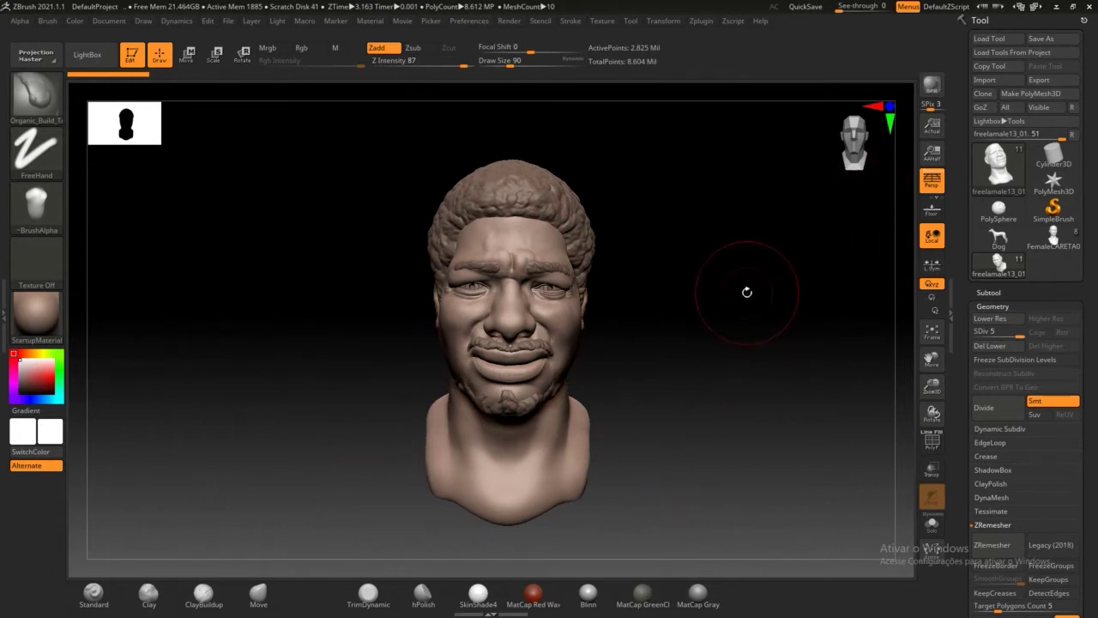
left_click_drag(730, 311, 906, 271)
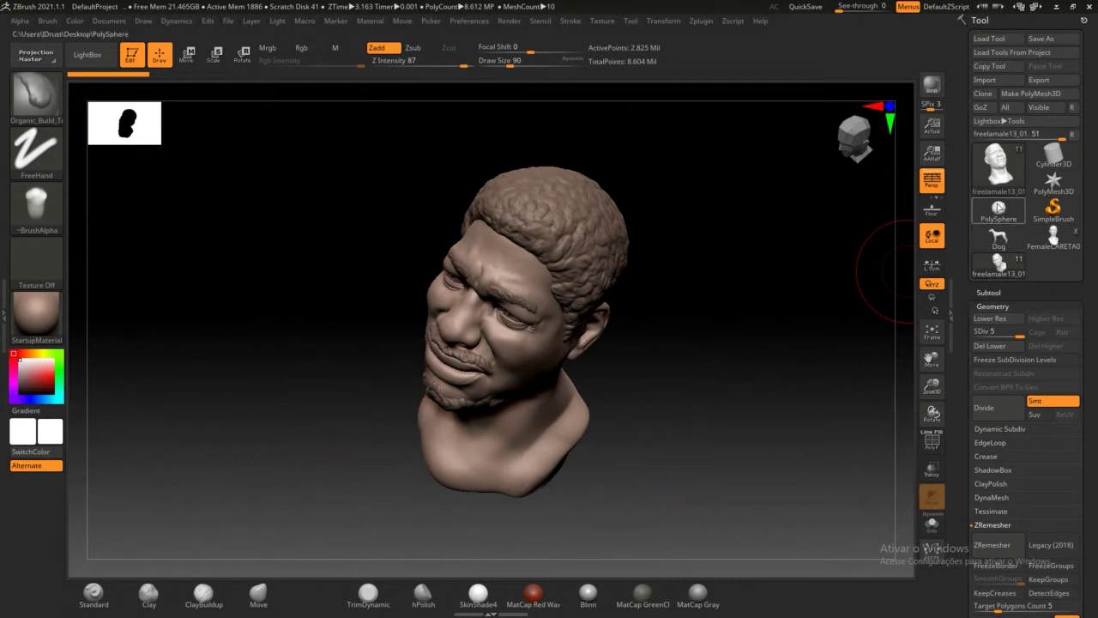
Step: Switch back to the PolySphere sculpt and rotate it to inspect the surface
left_click(998, 209)
mouse_move(835, 278)
left_mouse_down()
mouse_move(743, 334)
mouse_move(773, 348)
mouse_move(640, 341)
mouse_move(712, 334)
mouse_move(713, 252)
mouse_move(740, 338)
left_mouse_up()
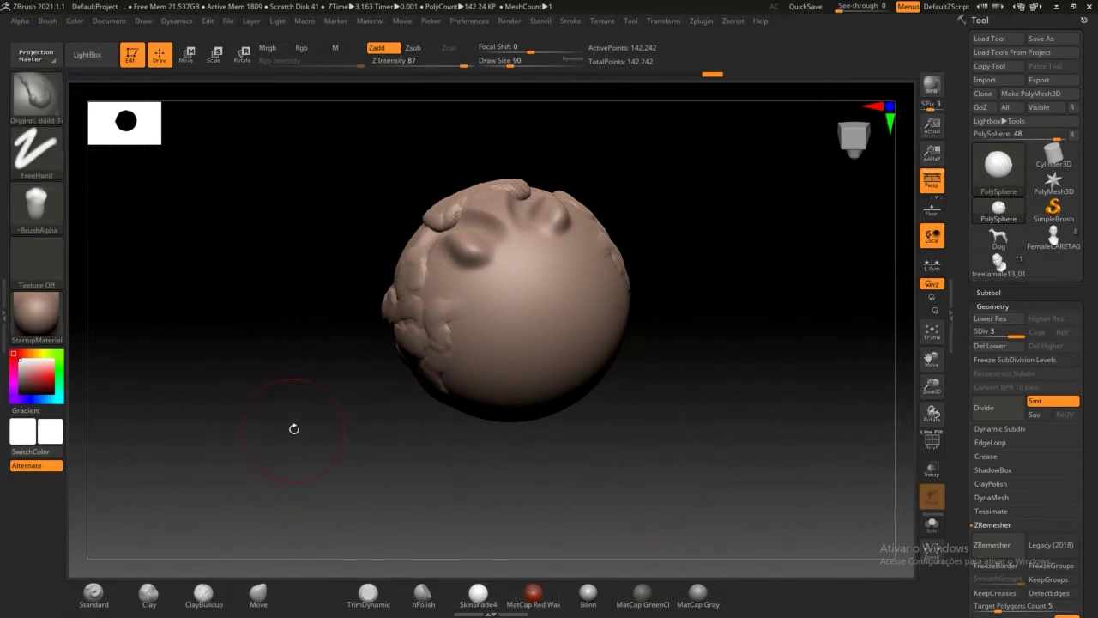
left_click_drag(294, 429, 277, 403)
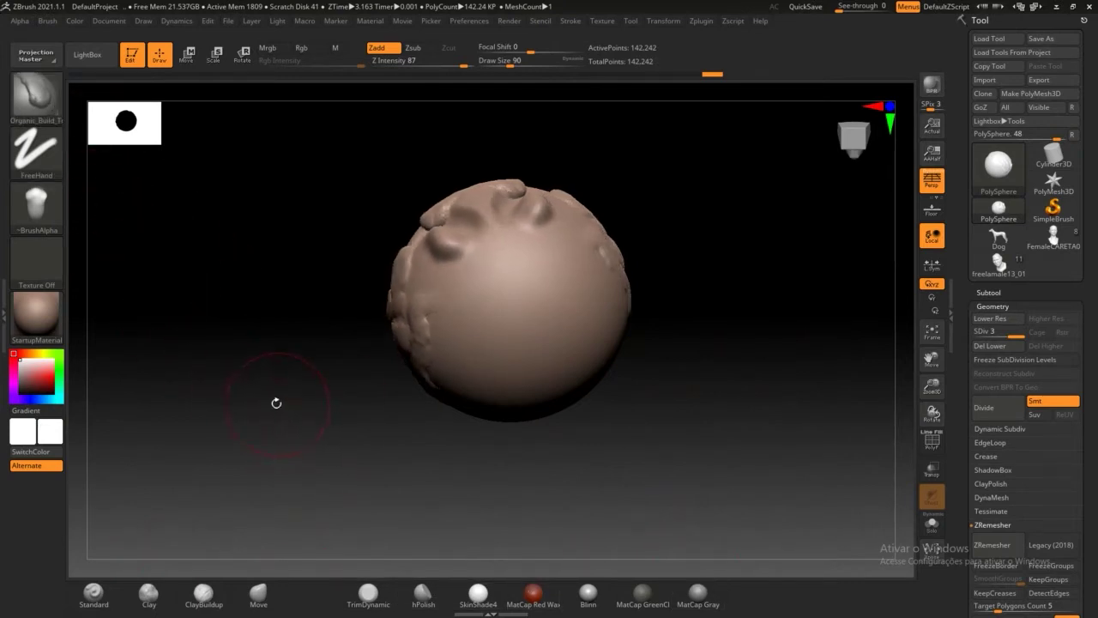
Step: Filter the sculpting brush library to D brushes and choose DamStandard
left_click(41, 101)
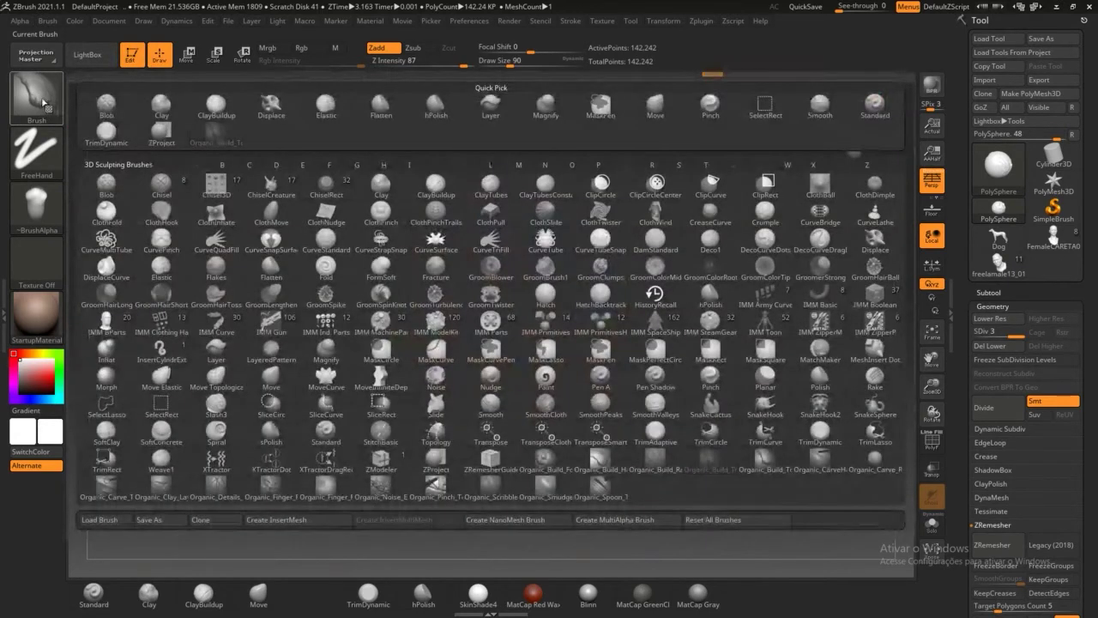
key("d")
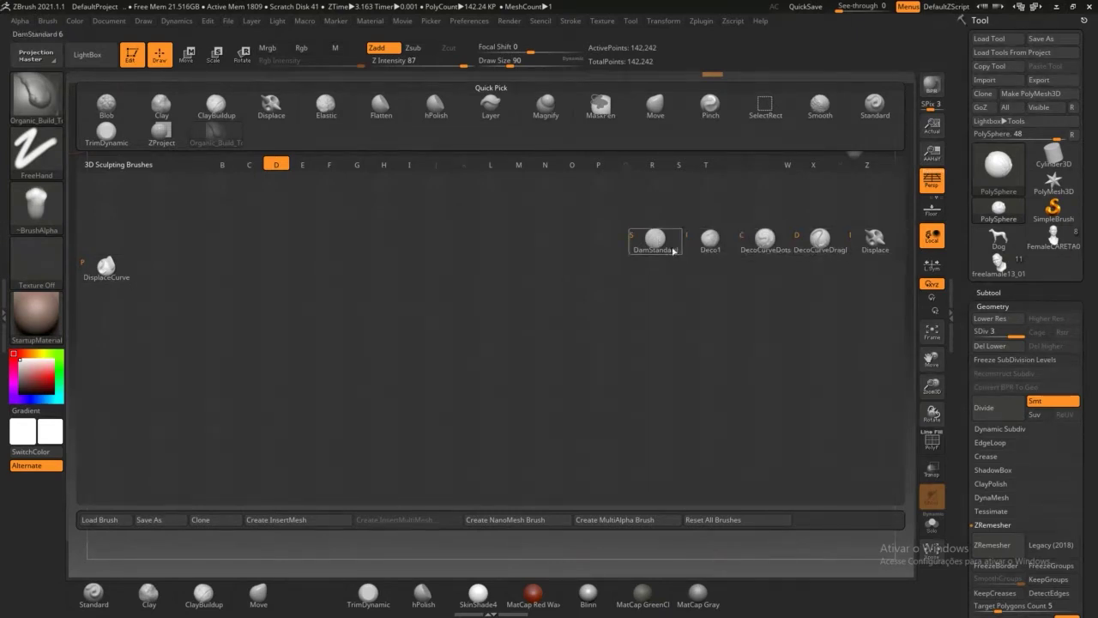
mouse_move(662, 248)
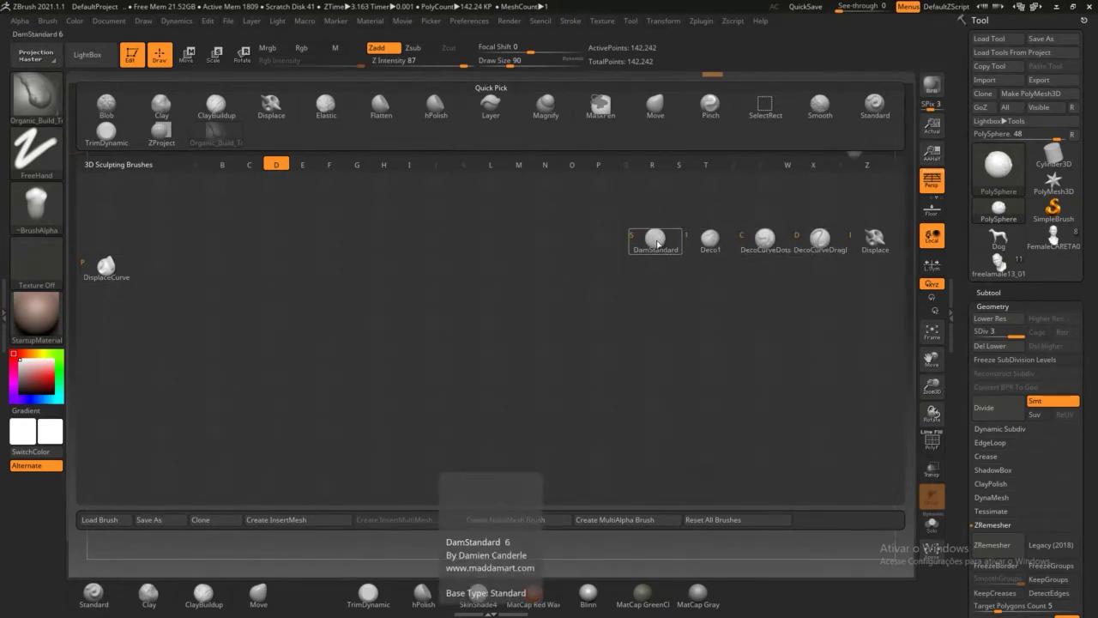
left_click(659, 240)
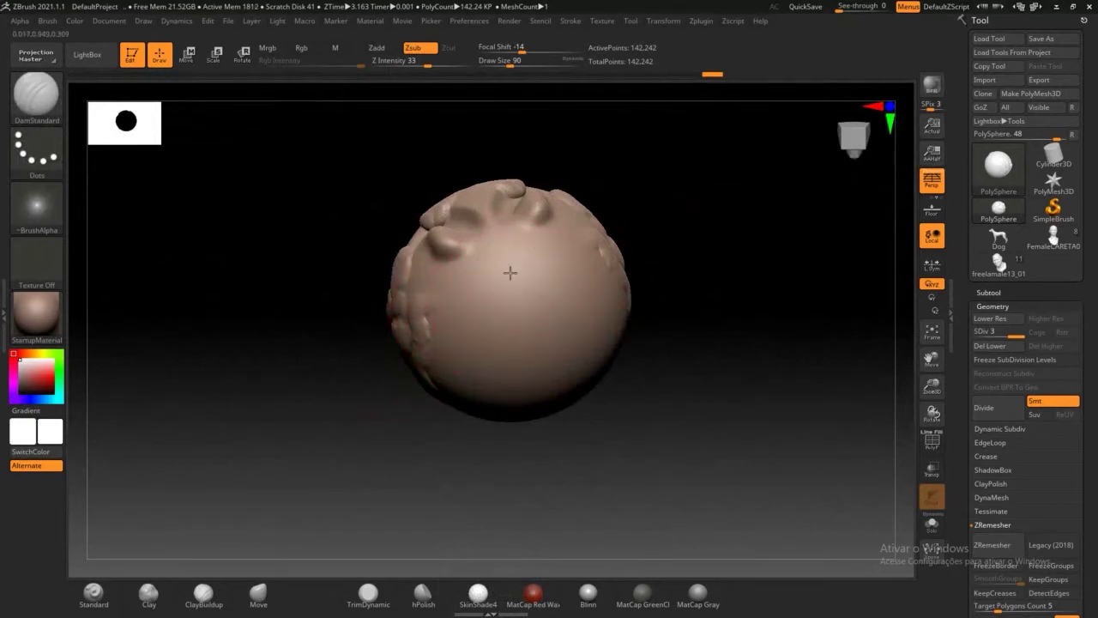
Step: Carve mirrored DamStandard grooves down and across the upper face, orbiting to check them
mouse_move(511, 273)
left_mouse_down()
mouse_move(496, 339)
mouse_move(522, 351)
mouse_move(461, 296)
mouse_move(460, 361)
left_mouse_up()
mouse_move(404, 448)
left_mouse_down()
mouse_move(418, 389)
mouse_move(471, 391)
left_mouse_up()
left_click_drag(732, 259, 705, 386, "alt")
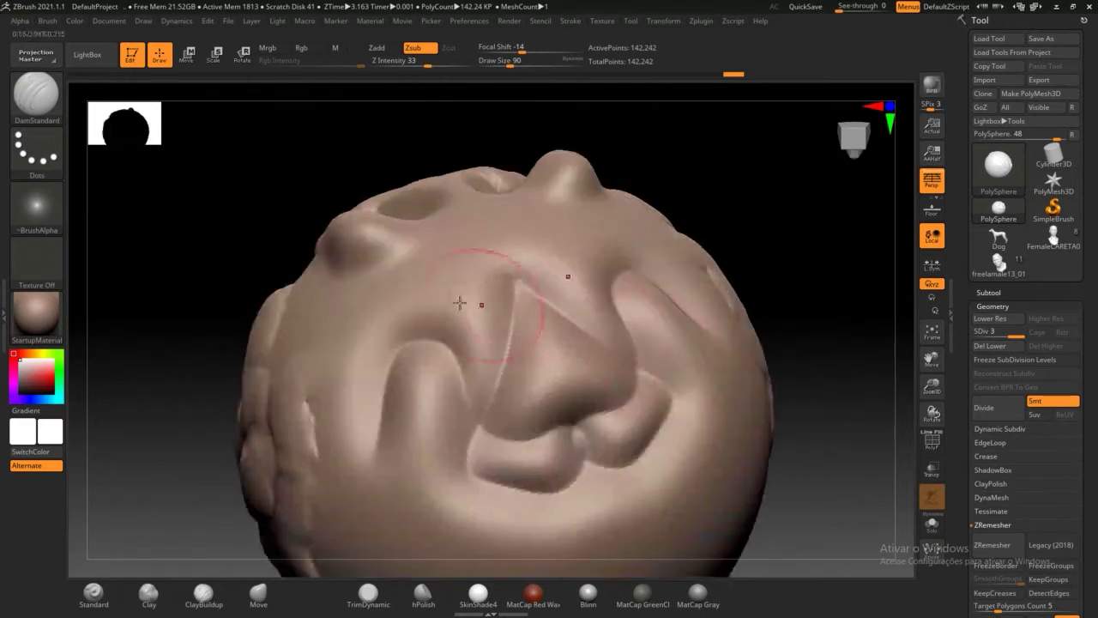
mouse_move(541, 232)
left_mouse_down()
mouse_move(404, 279)
mouse_move(355, 311)
mouse_move(332, 448)
mouse_move(352, 498)
mouse_move(419, 379)
mouse_move(432, 429)
mouse_move(414, 485)
mouse_move(507, 514)
mouse_move(686, 519)
mouse_move(748, 442)
mouse_move(652, 387)
mouse_move(564, 284)
mouse_move(458, 303)
left_mouse_up()
left_click_drag(194, 321, 260, 389)
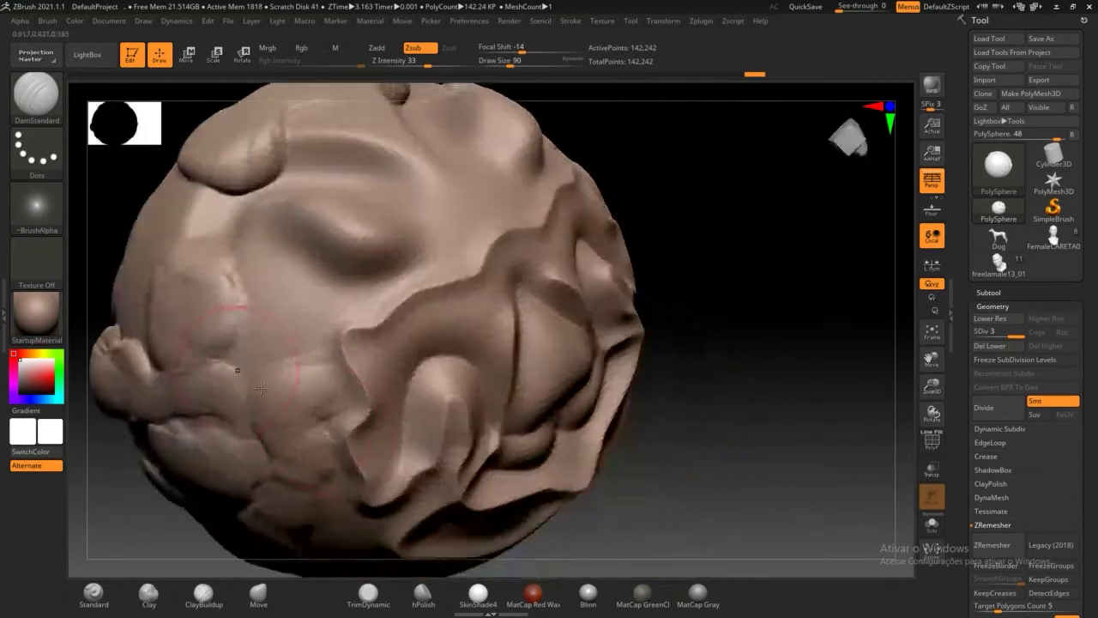
mouse_move(731, 337)
left_mouse_down()
mouse_move(746, 300)
mouse_move(738, 284)
mouse_move(668, 302)
mouse_move(678, 298)
left_mouse_up()
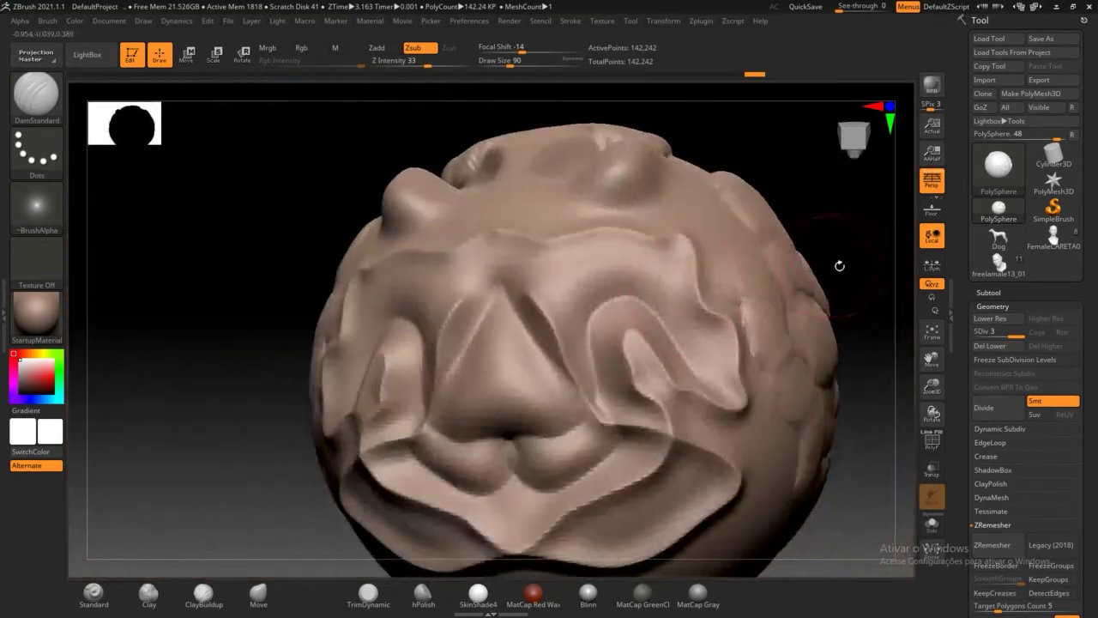
mouse_move(859, 250)
left_mouse_down("alt")
mouse_move(778, 213)
mouse_move(773, 242)
left_mouse_up("alt")
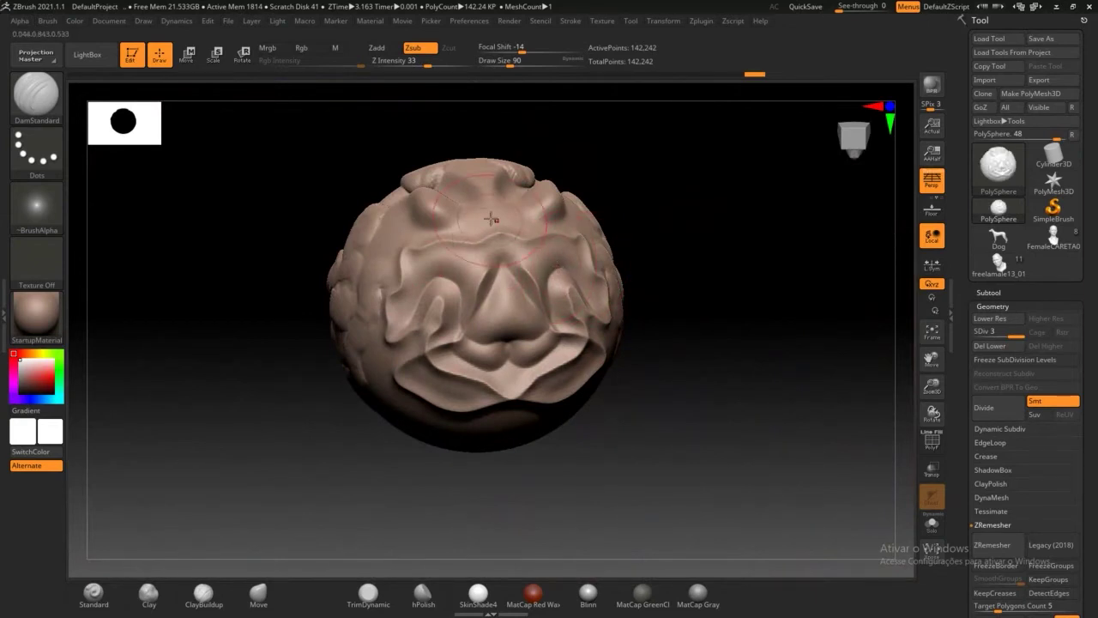
Step: Undo back past the face grooves until only the two mirrored top bumps remain
left_click(440, 74)
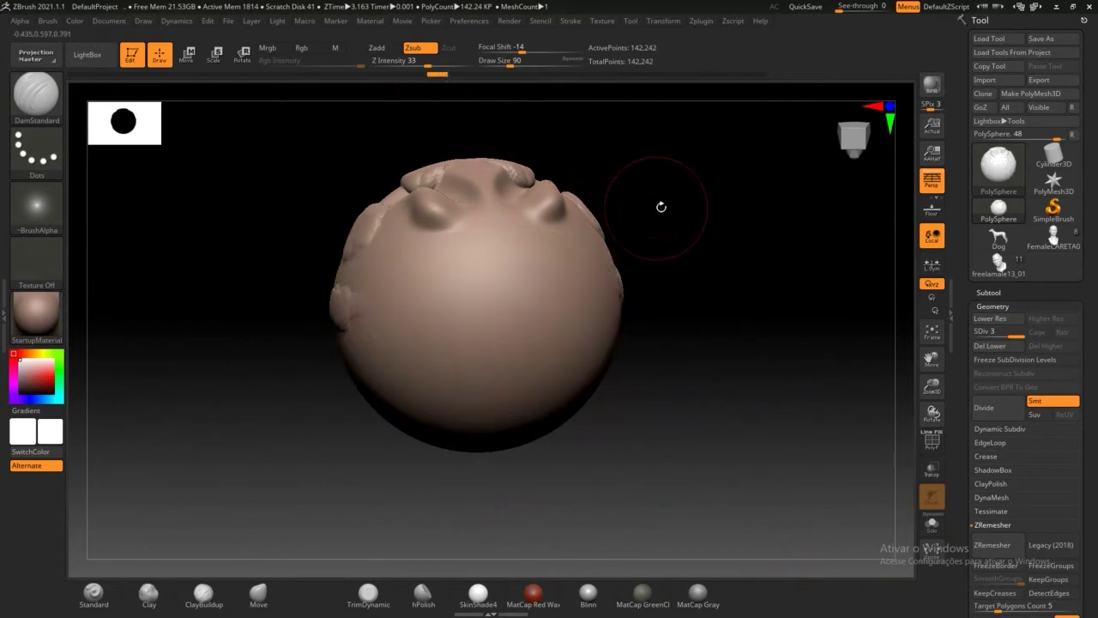
key("ctrl+z")
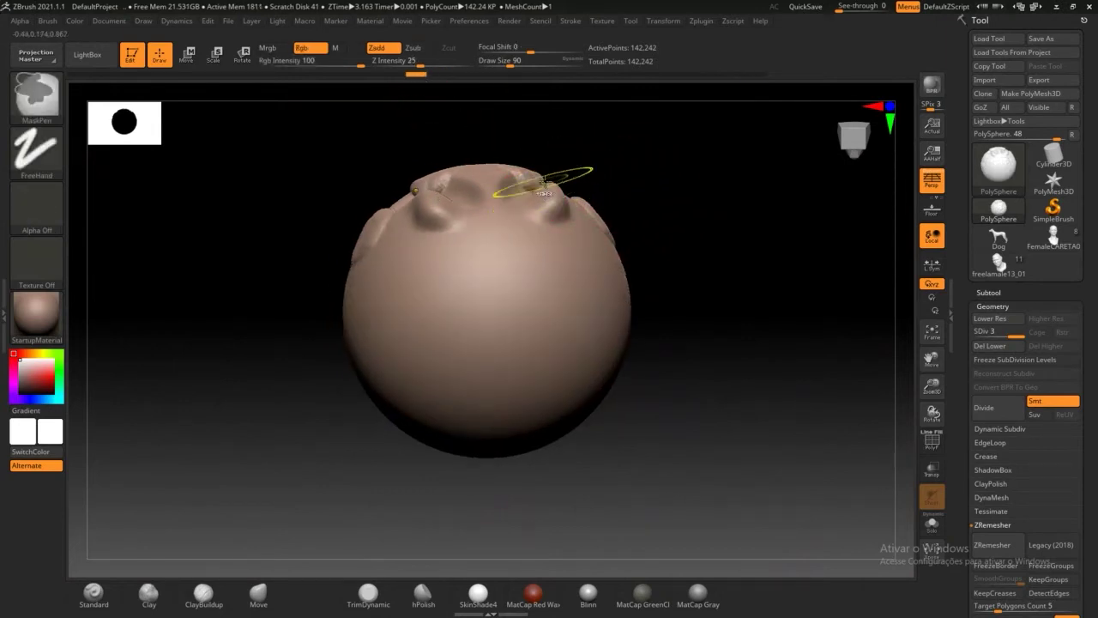
key("ctrl+z")
key("ctrl+z")
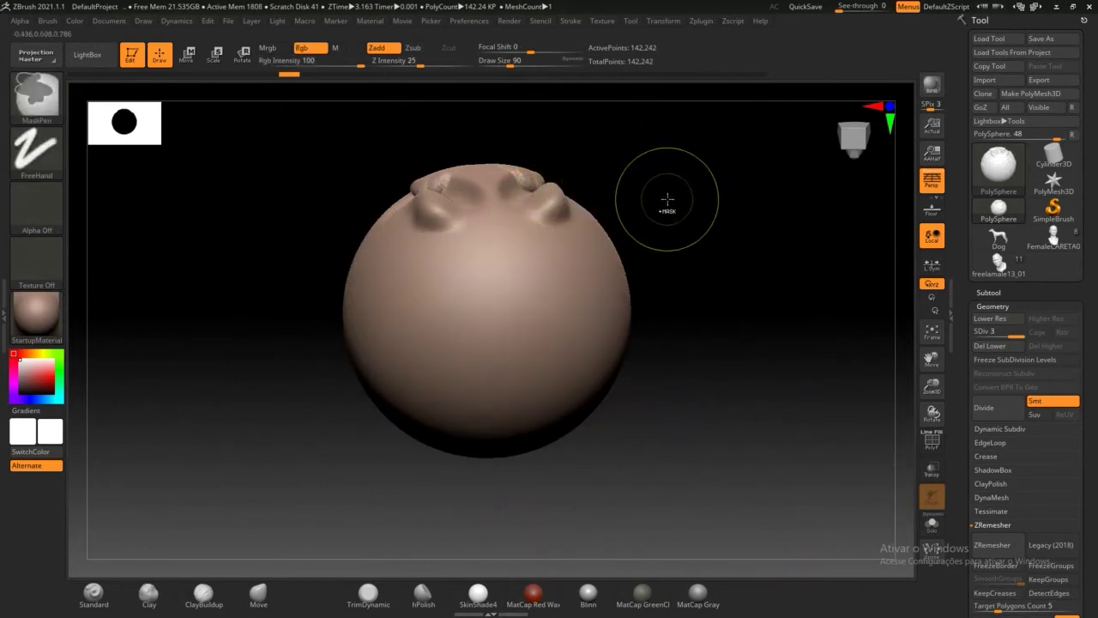
mouse_move(673, 199)
left_mouse_down()
mouse_move(669, 253)
mouse_move(655, 268)
left_mouse_up()
key("ctrl+z")
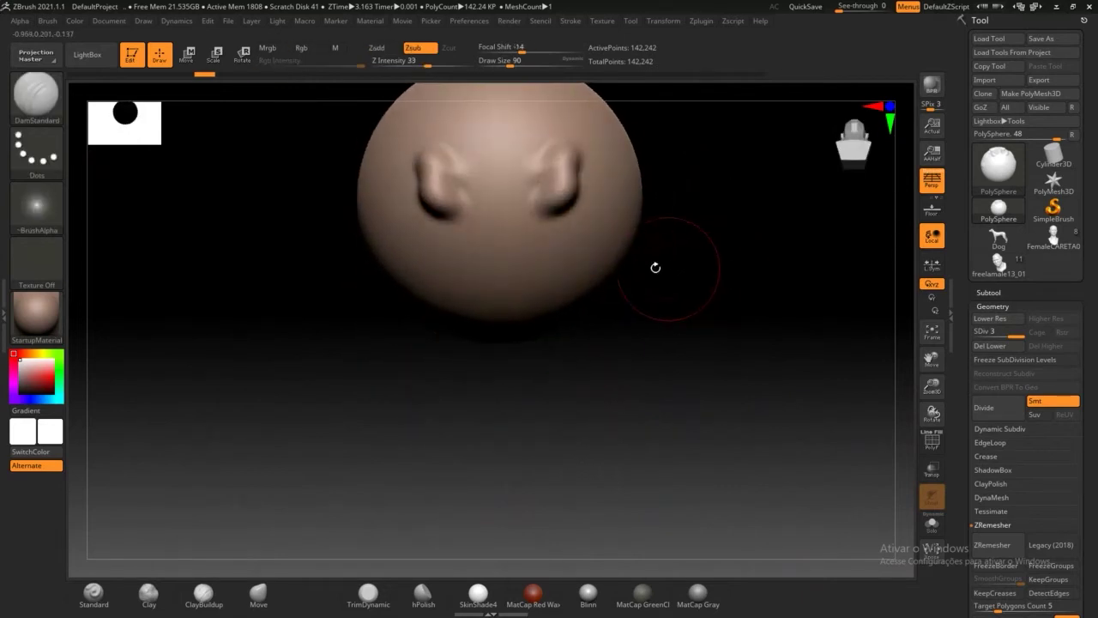
left_click_drag(497, 369, 526, 349)
left_click_drag(699, 295, 678, 374)
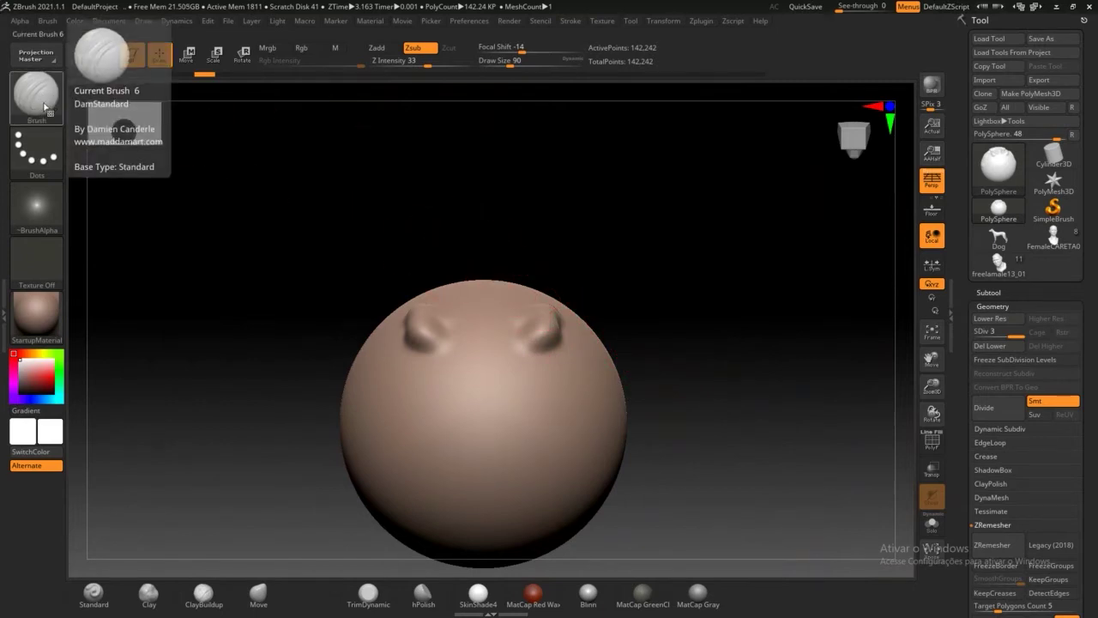
left_click_drag(488, 208, 486, 296)
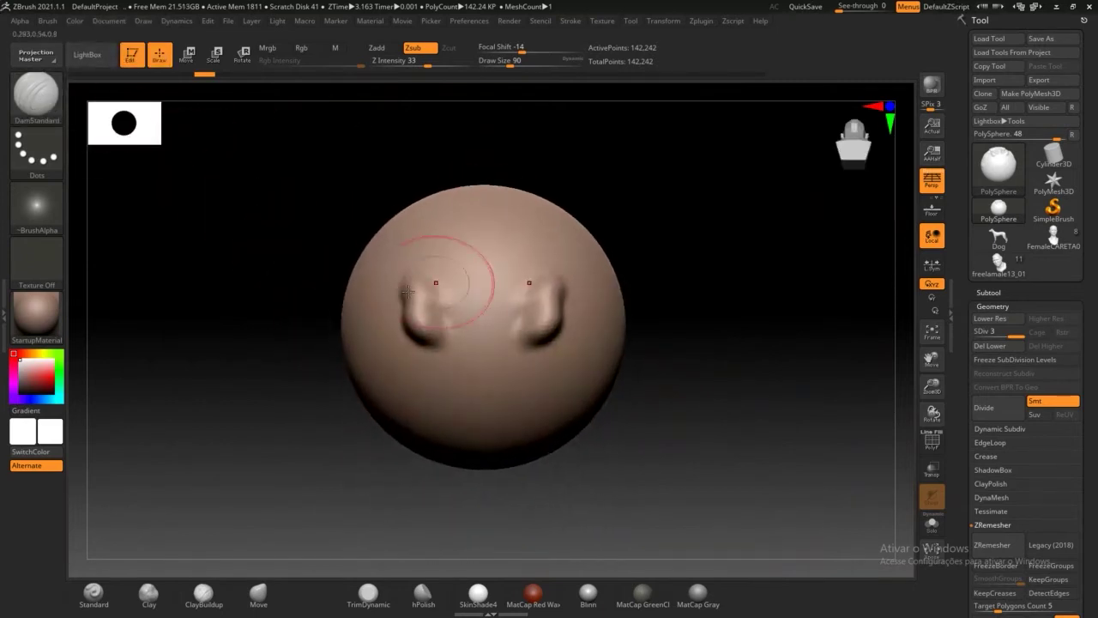
left_click_drag(702, 377, 696, 299)
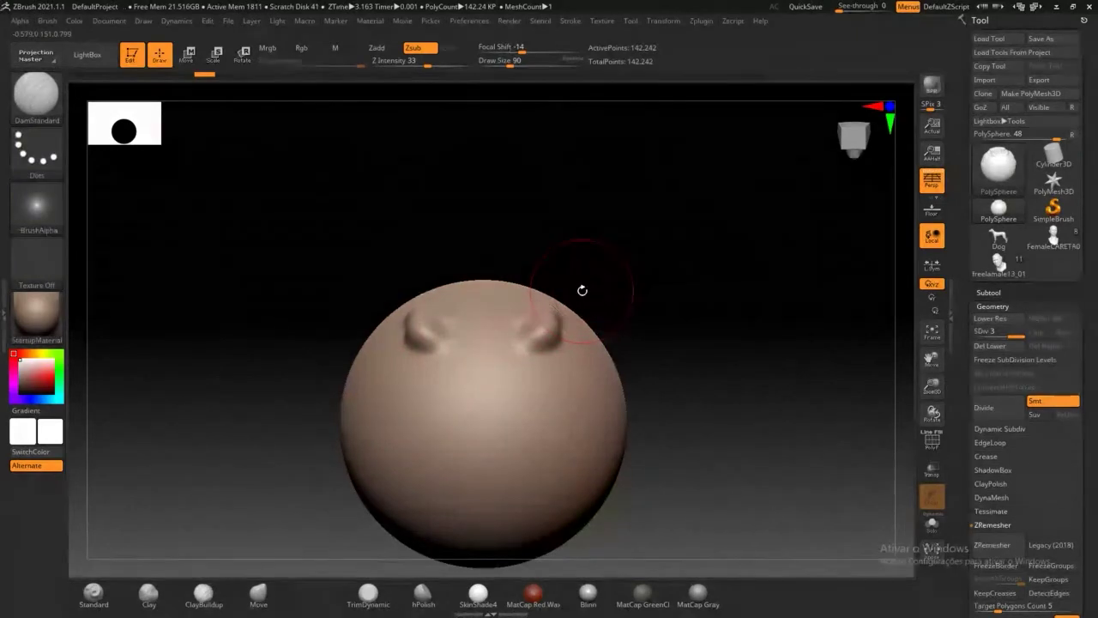
Step: Switch to the Move brush at size 293, pull the top upward, and discard 27 later history entries
key("b")
key("m")
key("v")
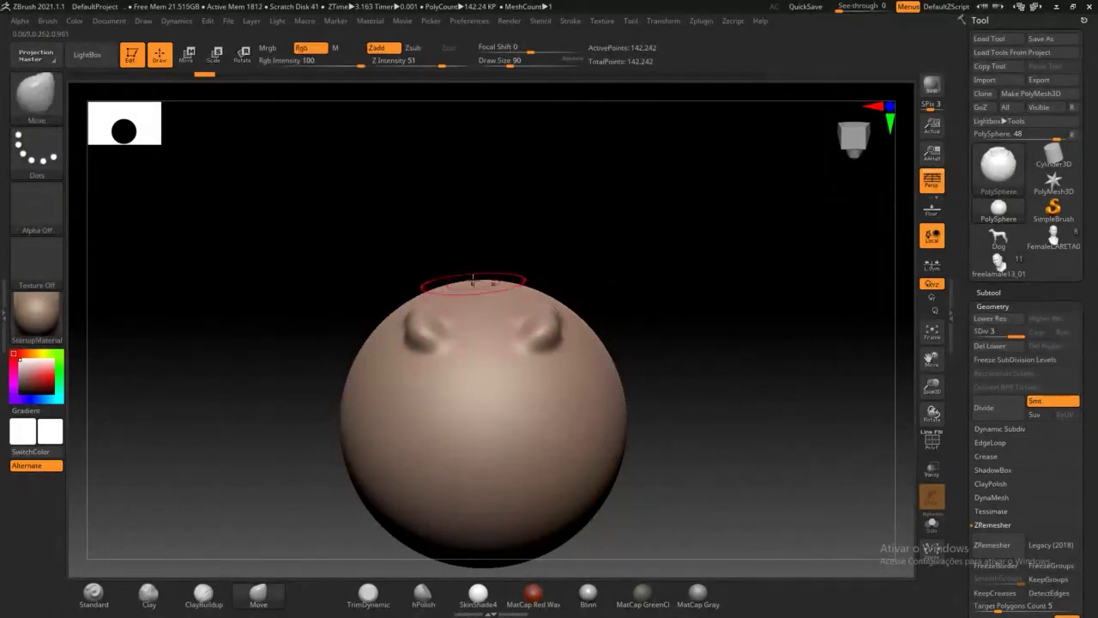
left_click_drag(509, 64, 535, 63)
mouse_move(568, 350)
left_mouse_down()
mouse_move(613, 300)
mouse_move(569, 345)
left_mouse_up()
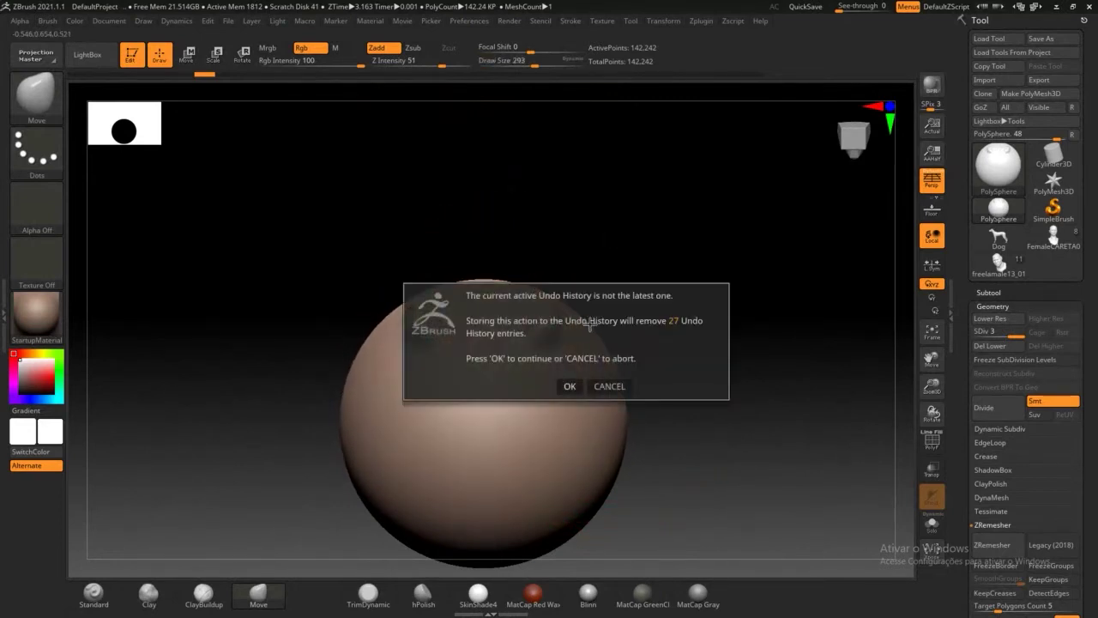
left_click(568, 386)
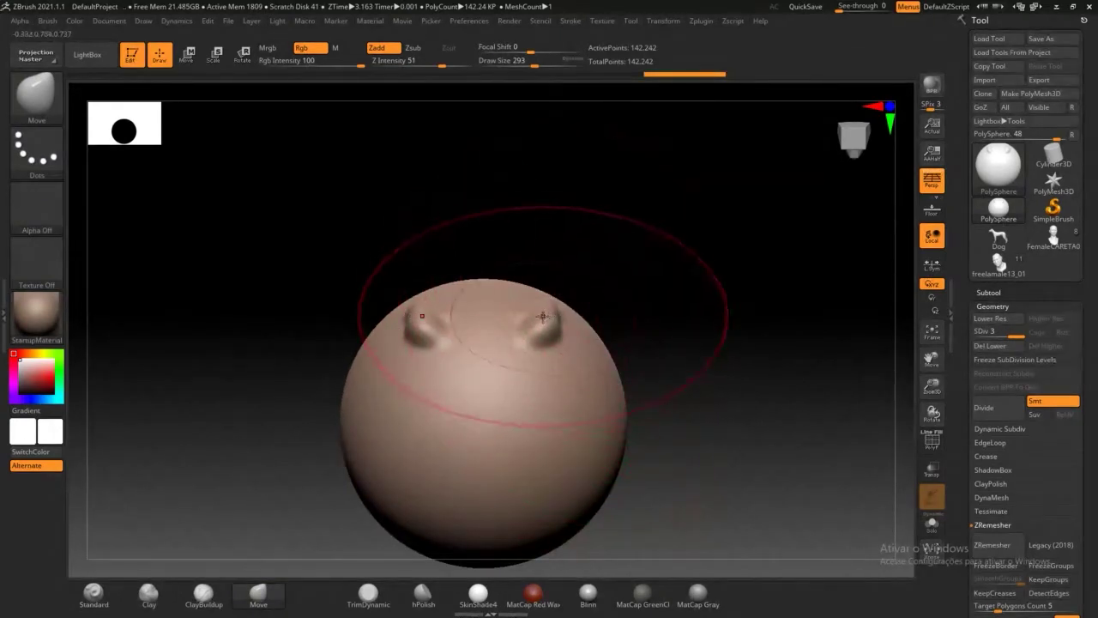
Step: Build rough clay up both lower cheeks with ClayBuildup at Draw Size 101
key("b")
key("c")
key("b")
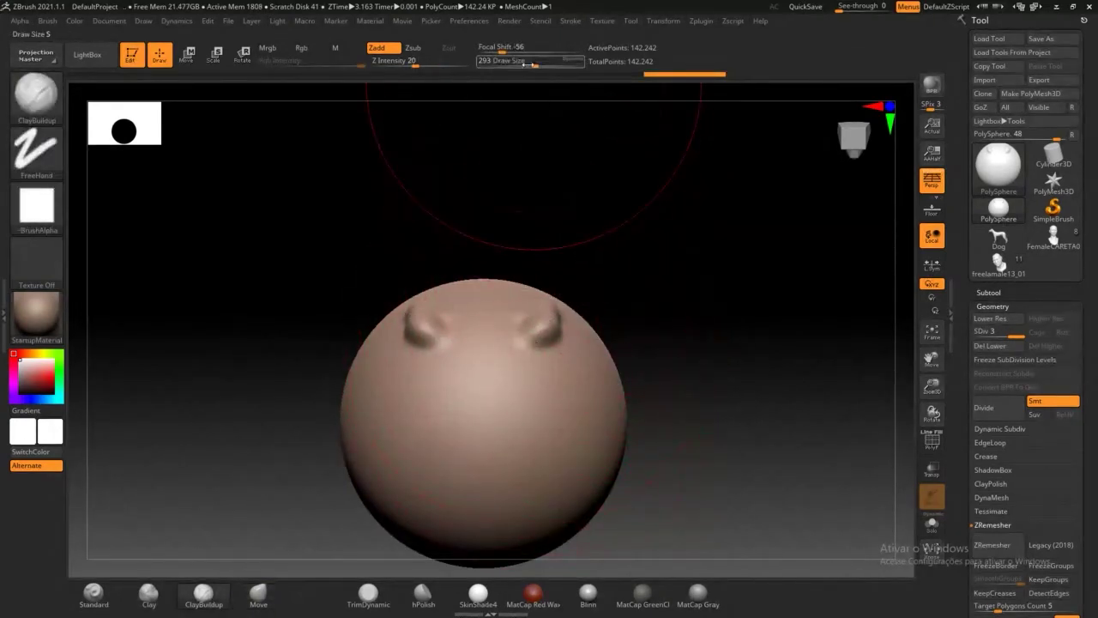
left_click_drag(528, 64, 512, 66)
mouse_move(556, 424)
left_mouse_down()
mouse_move(534, 437)
mouse_move(577, 471)
left_mouse_up()
left_click_drag(596, 434, 604, 392)
Step: Pinch the two top lobes into sharper, crested ear-like bumps
key("b")
key("p")
key("i")
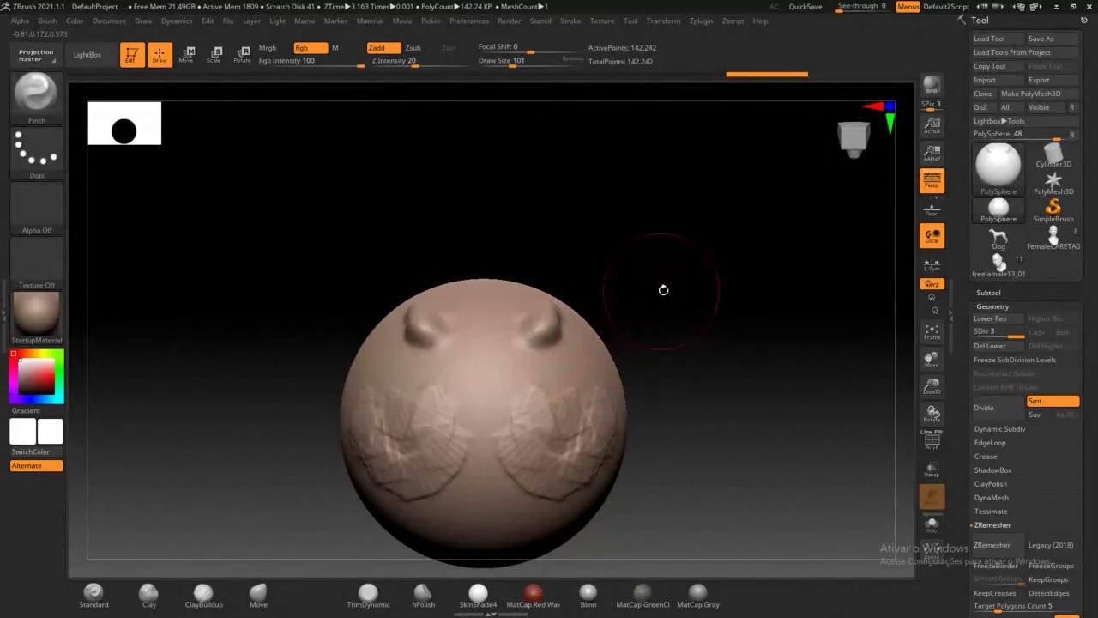
left_click_drag(664, 292, 652, 391, "alt")
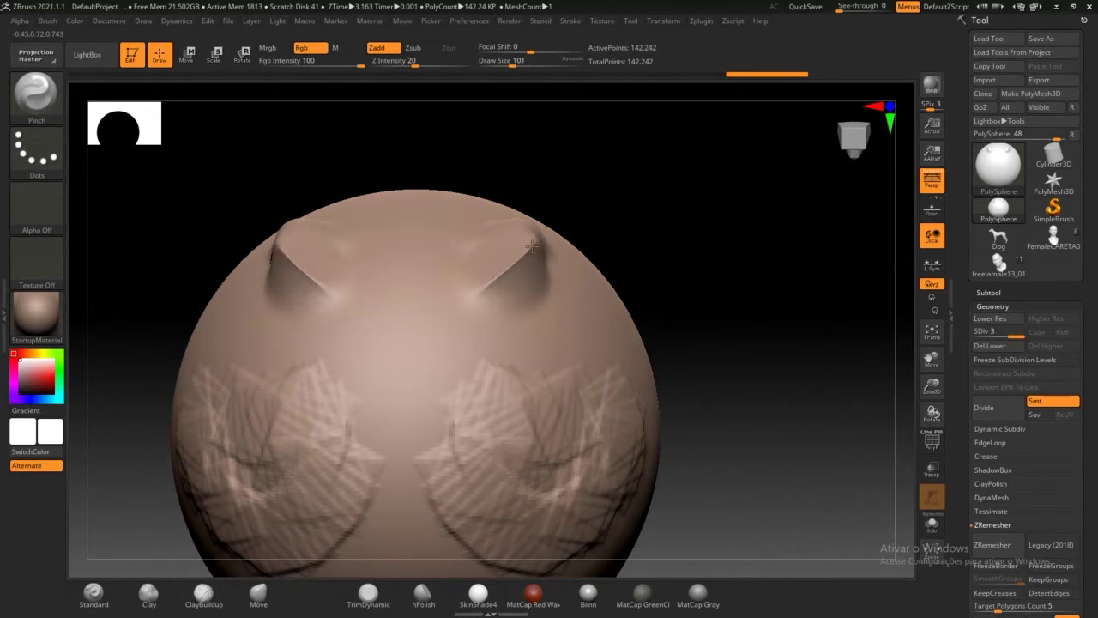
mouse_move(642, 225)
left_mouse_down()
mouse_move(600, 204)
mouse_move(643, 196)
left_mouse_up()
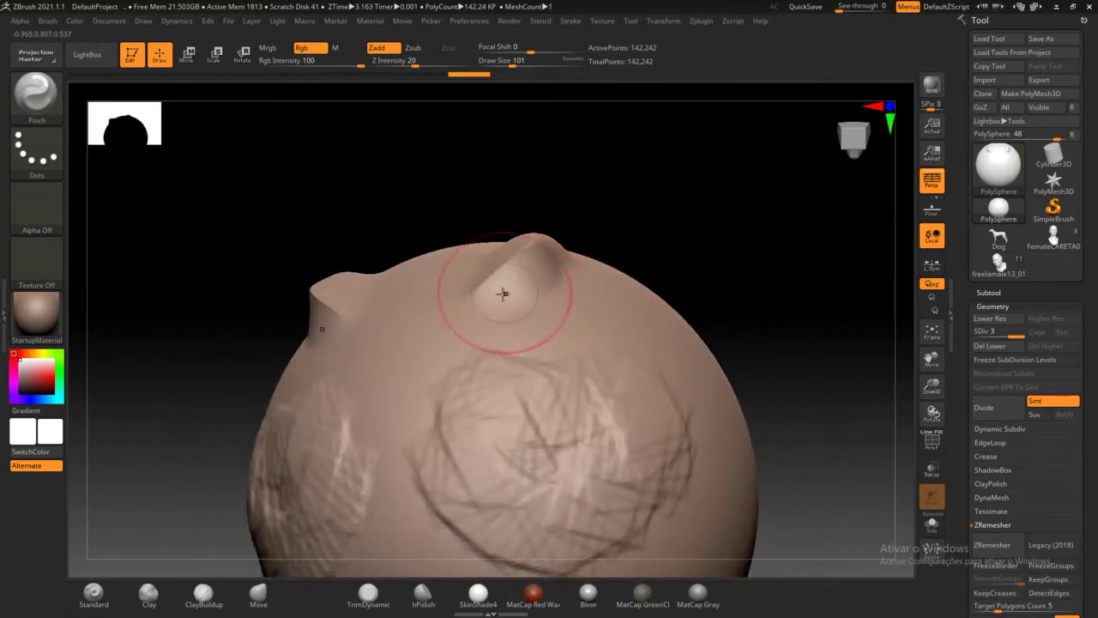
left_click_drag(653, 199, 629, 360, "alt")
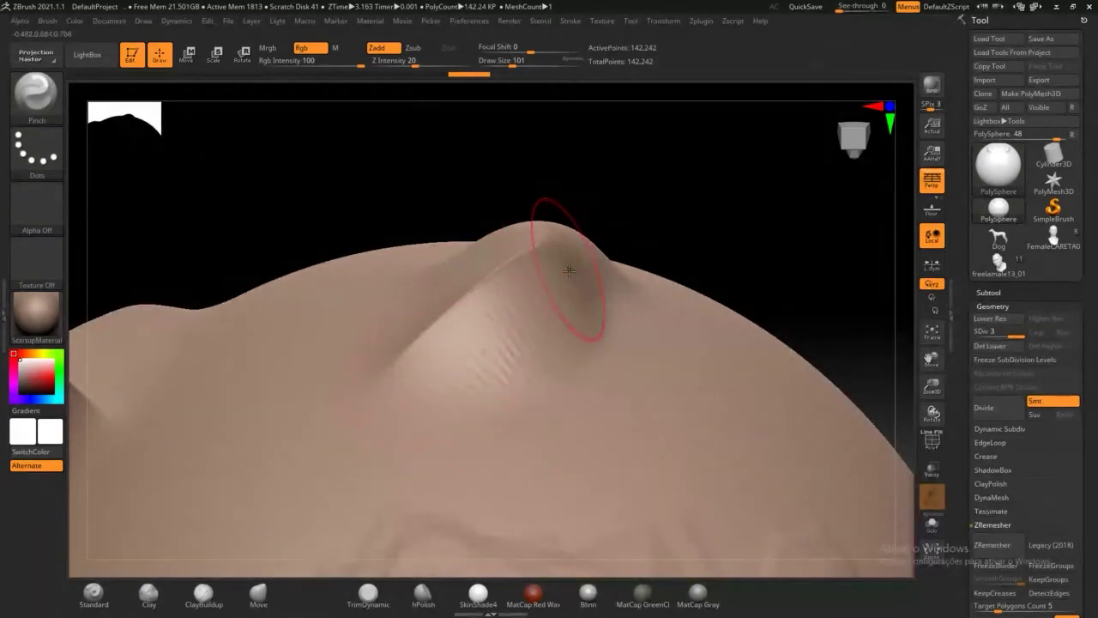
key("shift")
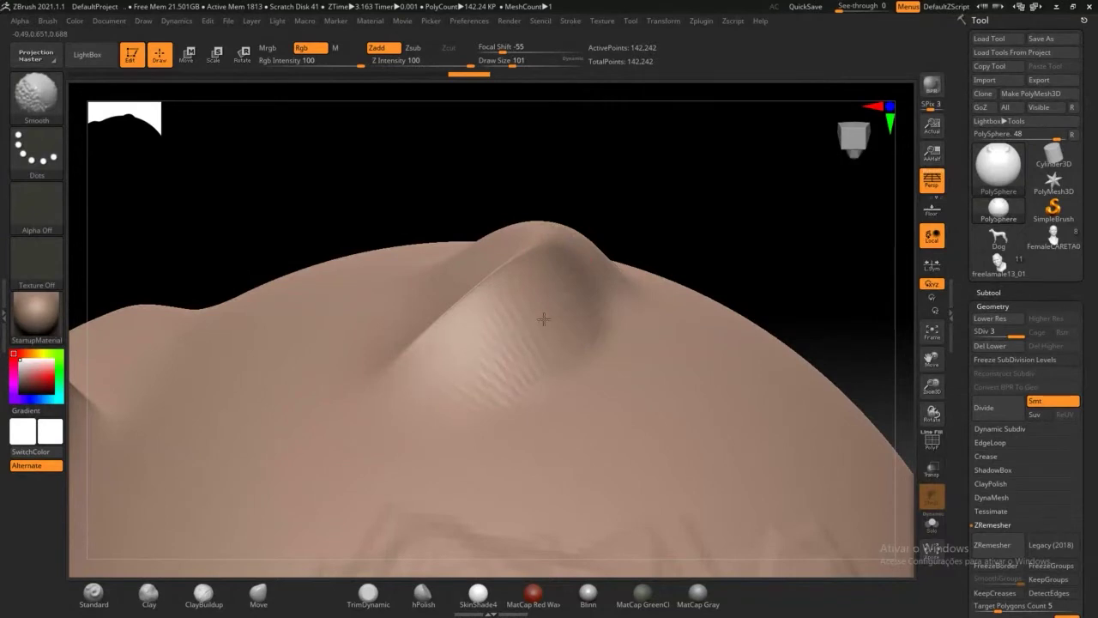
key("ctrl")
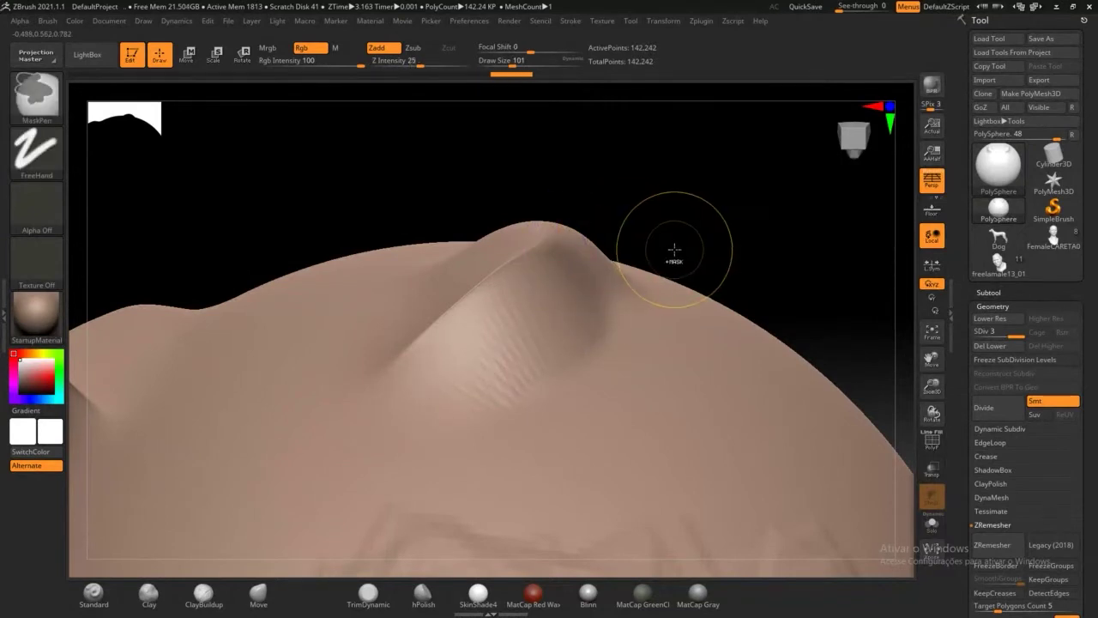
key("ctrl+z")
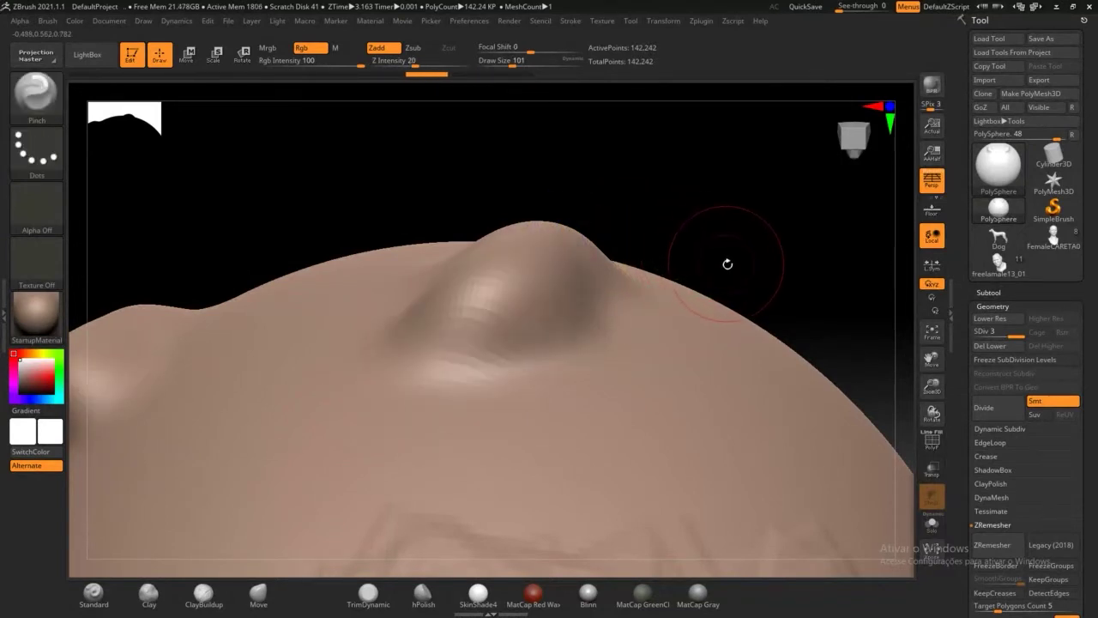
left_click_drag(740, 263, 693, 259)
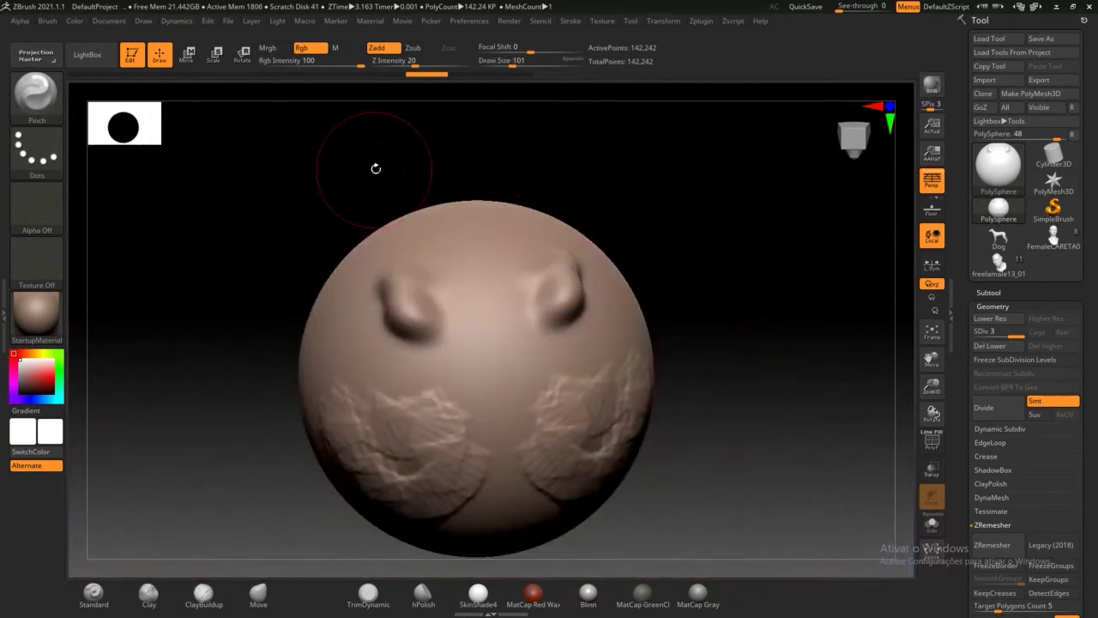
Step: Inflate a nose down the centre, the cheek relief, and the top bumps into rounded bulges
key("b")
key("i")
key("n")
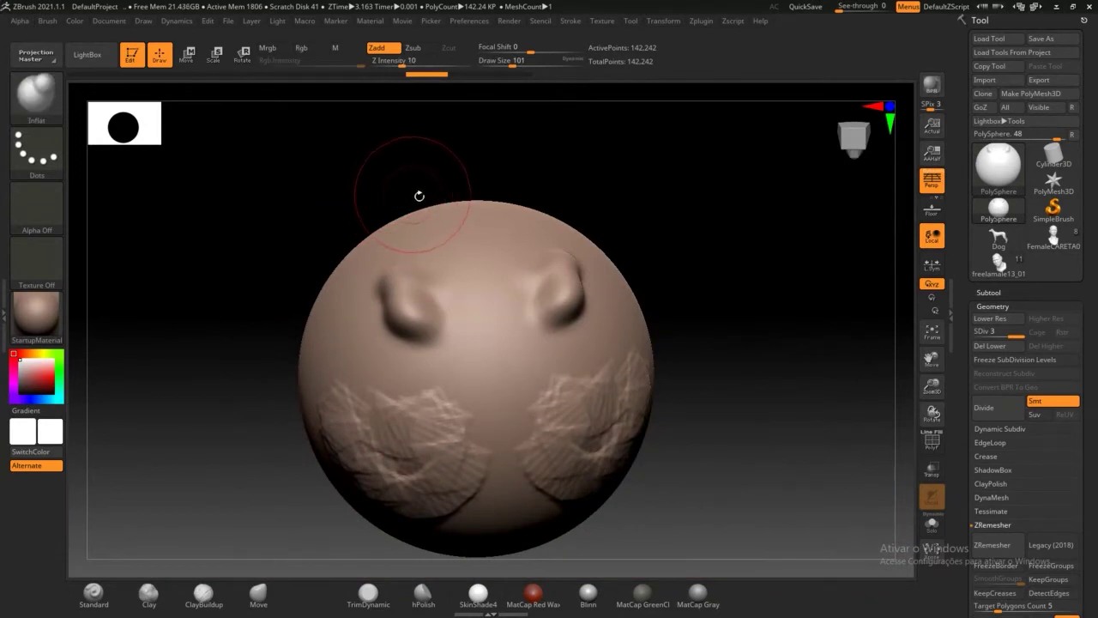
left_click_drag(503, 257, 483, 402)
mouse_move(415, 385)
left_mouse_down()
mouse_move(409, 411)
mouse_move(352, 391)
mouse_move(335, 280)
left_mouse_up()
mouse_move(439, 245)
left_mouse_down()
mouse_move(513, 257)
mouse_move(548, 273)
mouse_move(562, 296)
mouse_move(566, 282)
mouse_move(572, 325)
left_mouse_up()
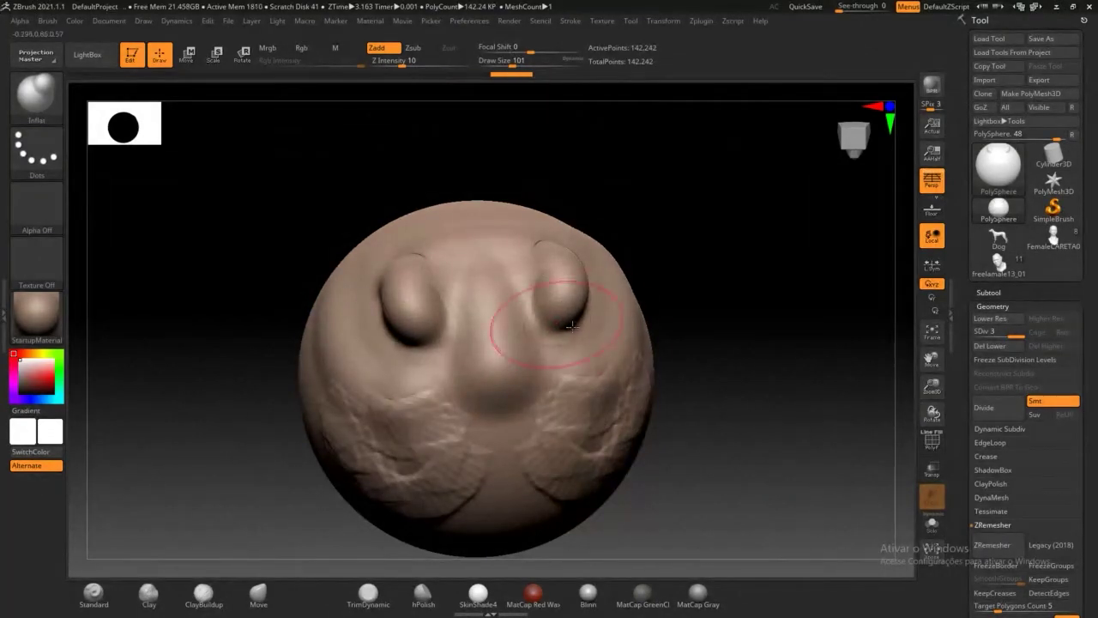
key("shift")
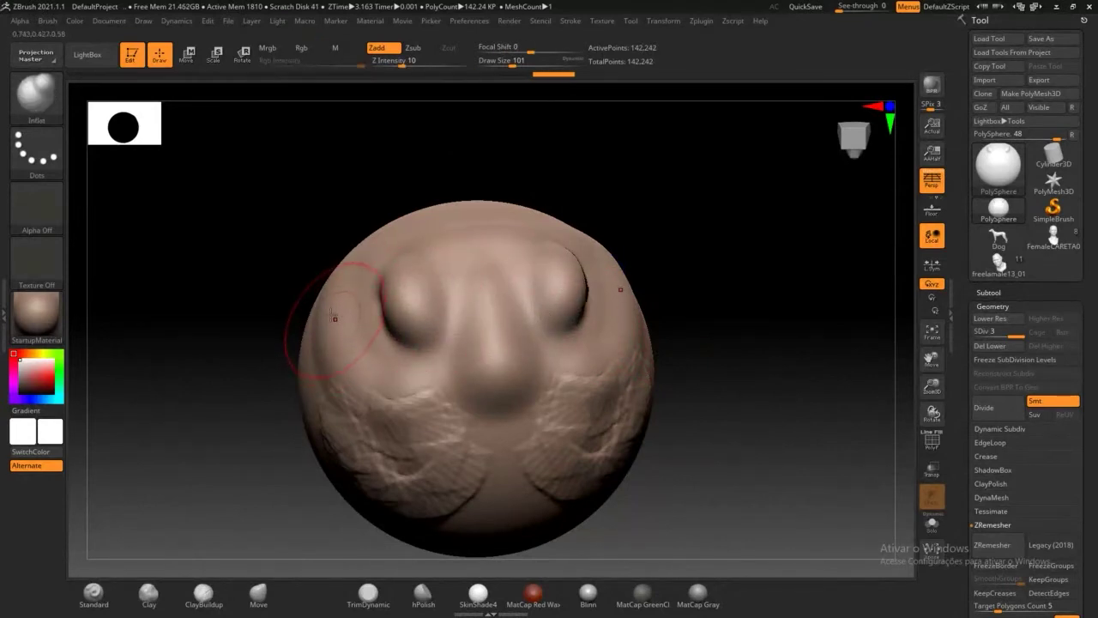
Step: Pull the bulges up into tall, pointed ears with the Move brush
left_click(262, 597)
mouse_move(402, 277)
left_mouse_down()
mouse_move(280, 182)
mouse_move(336, 168)
left_mouse_up()
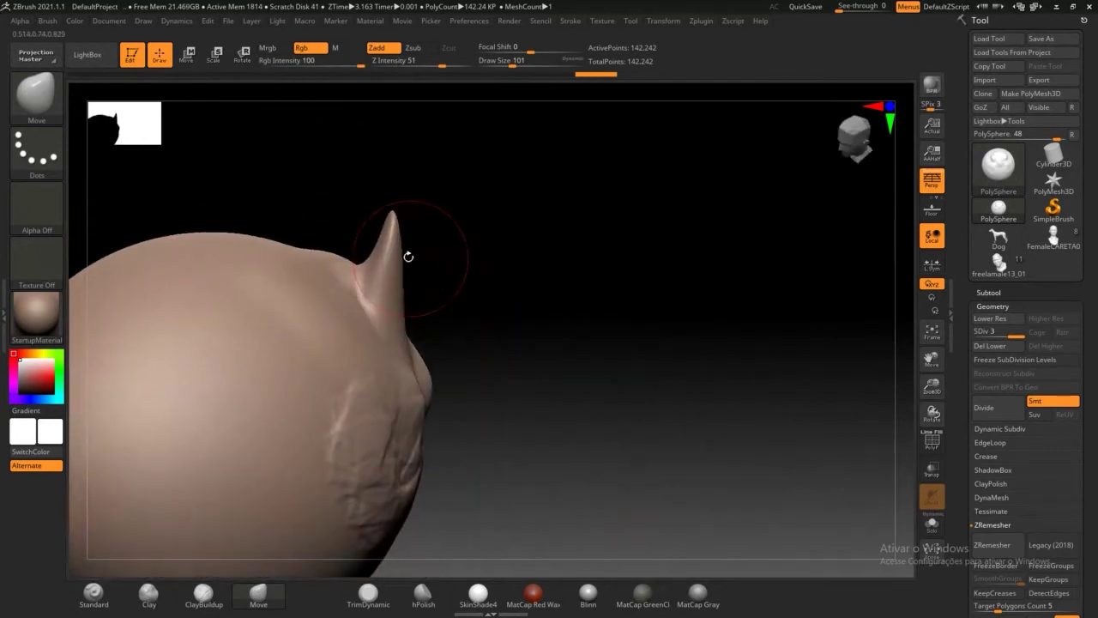
mouse_move(409, 256)
left_mouse_down()
mouse_move(363, 225)
mouse_move(475, 260)
mouse_move(517, 301)
mouse_move(508, 332)
left_mouse_up()
mouse_move(374, 232)
left_mouse_down()
mouse_move(300, 223)
mouse_move(385, 220)
mouse_move(371, 217)
left_mouse_up()
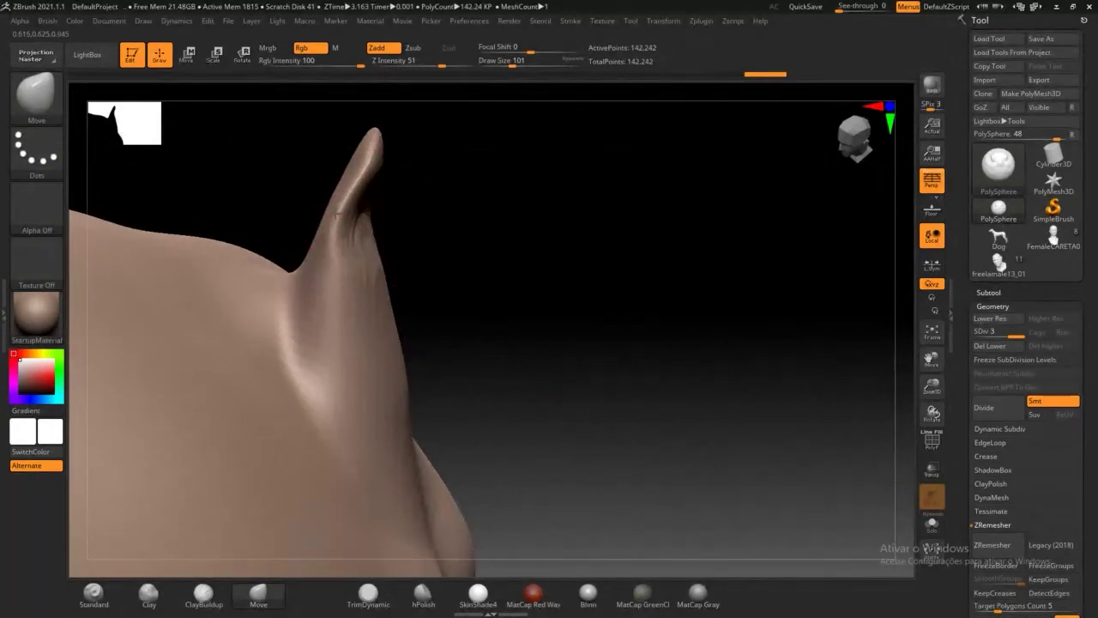
left_click_drag(412, 257, 481, 343)
left_click(203, 592)
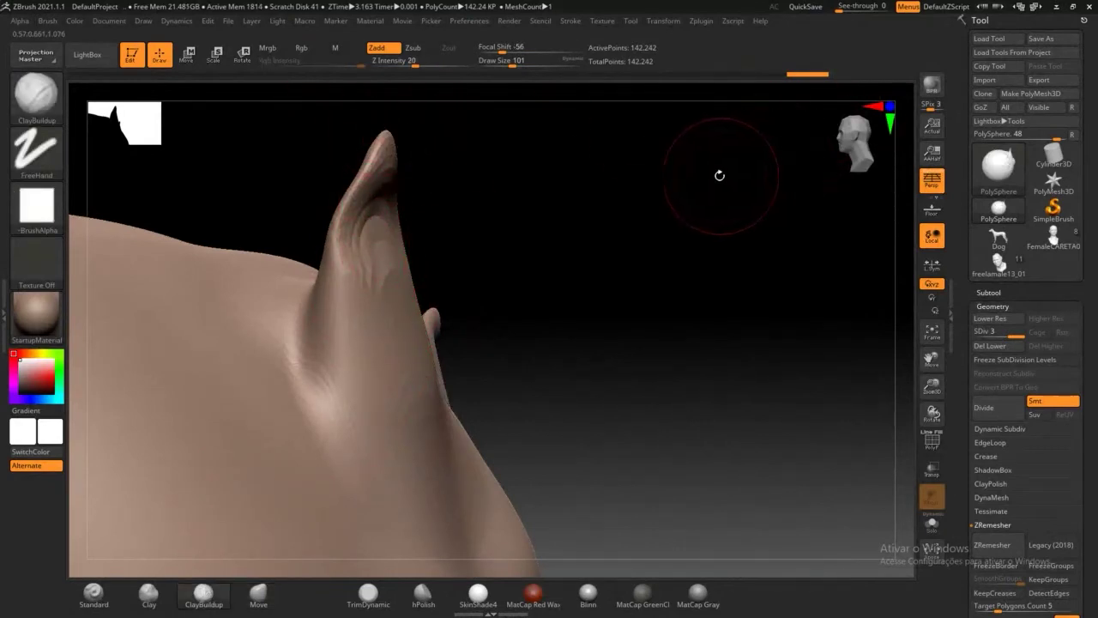
Step: Raise the subdivision level and shrink the brush to 37 to hollow the inner ear
key("ctrl+d")
left_click_drag(692, 181, 363, 250)
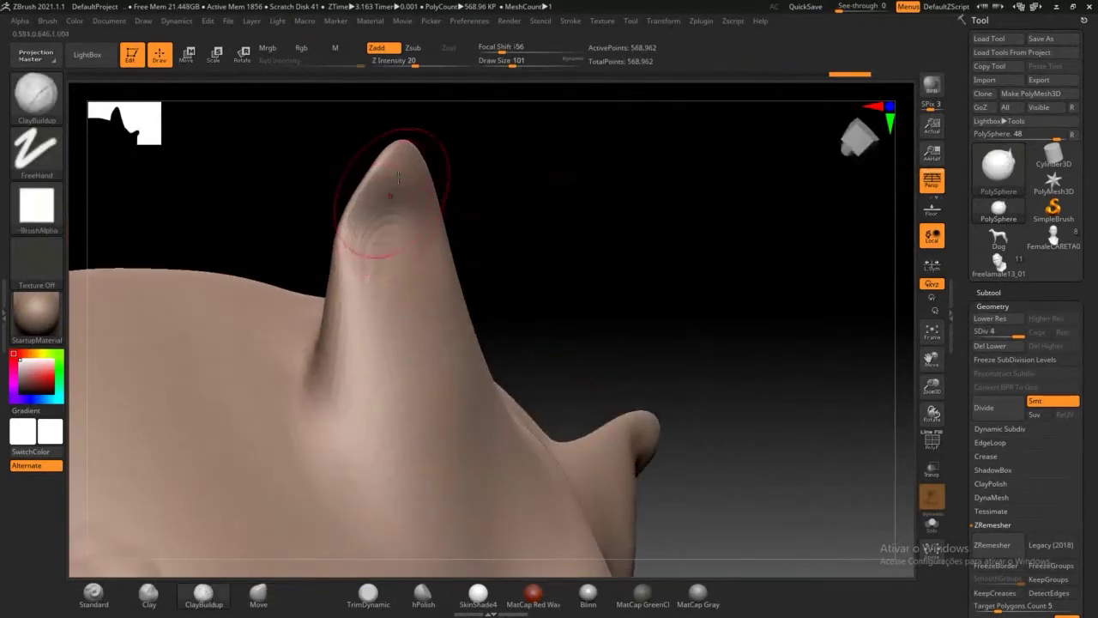
left_click_drag(512, 65, 501, 65)
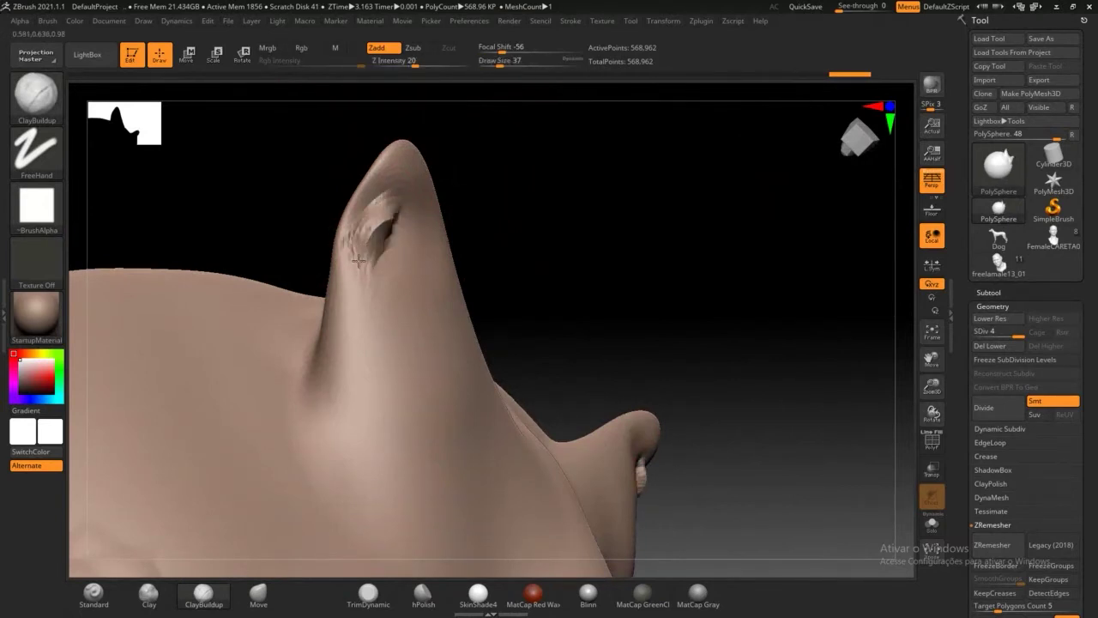
left_click_drag(446, 222, 374, 187)
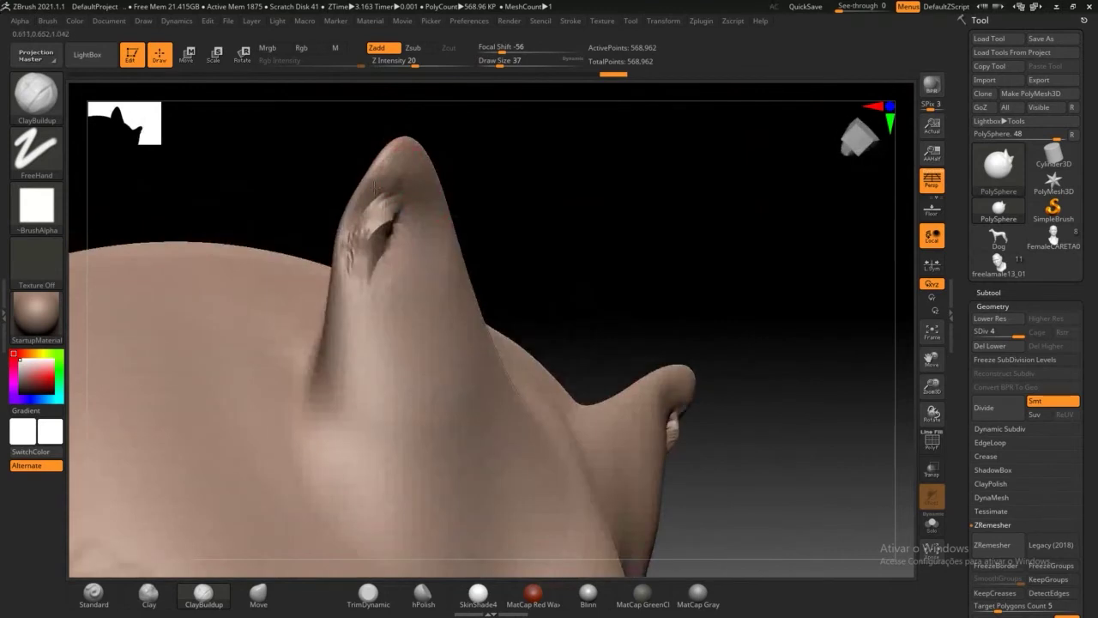
left_click_drag(489, 186, 519, 200)
Step: Drop the mesh to subdivision level 3 and set the Move brush to size 145
key("shift+d")
key("ctrl")
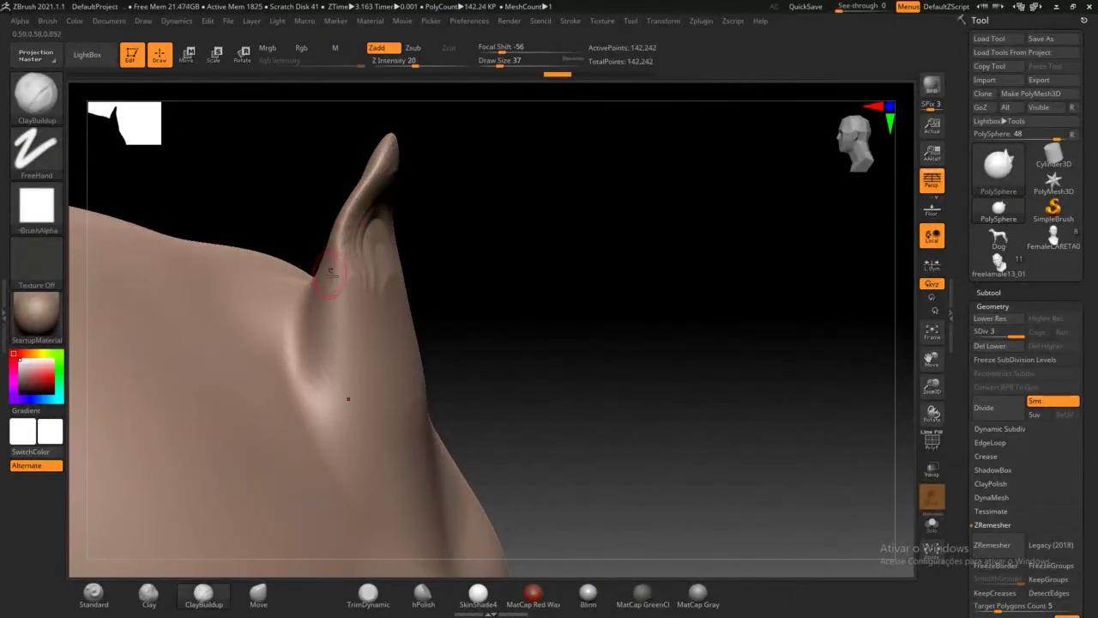
type("bmv")
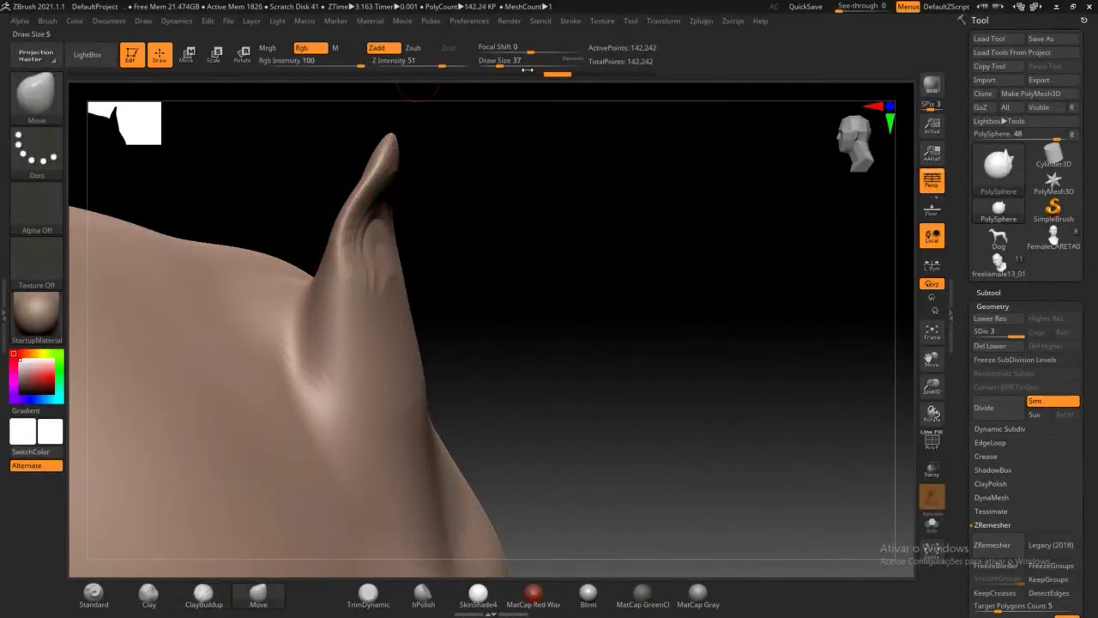
type("145")
key("Return")
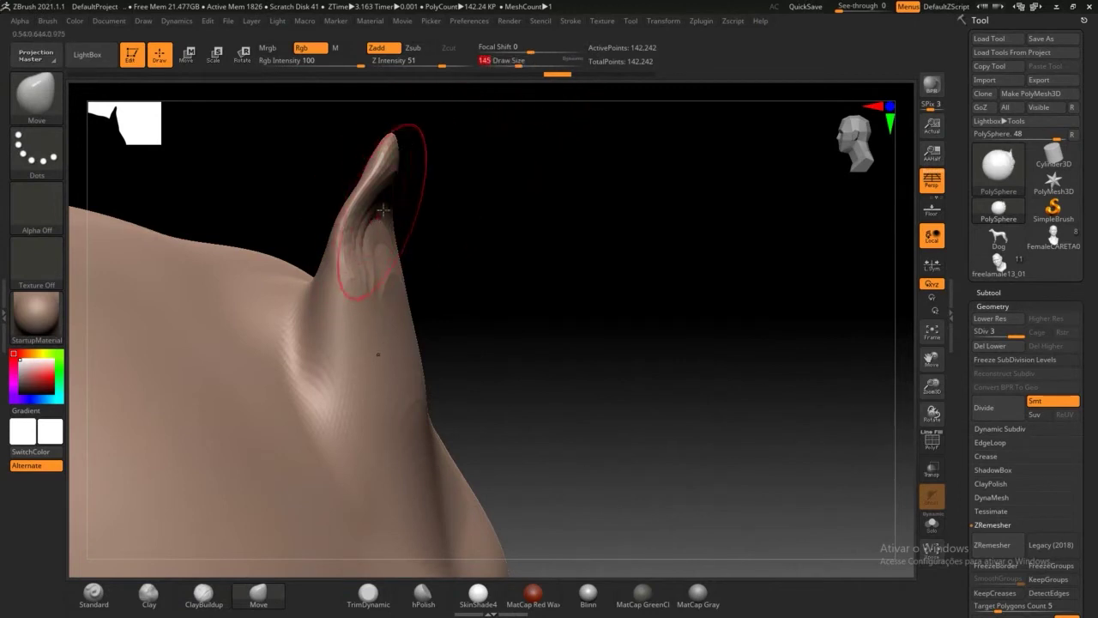
left_click_drag(324, 174, 340, 194)
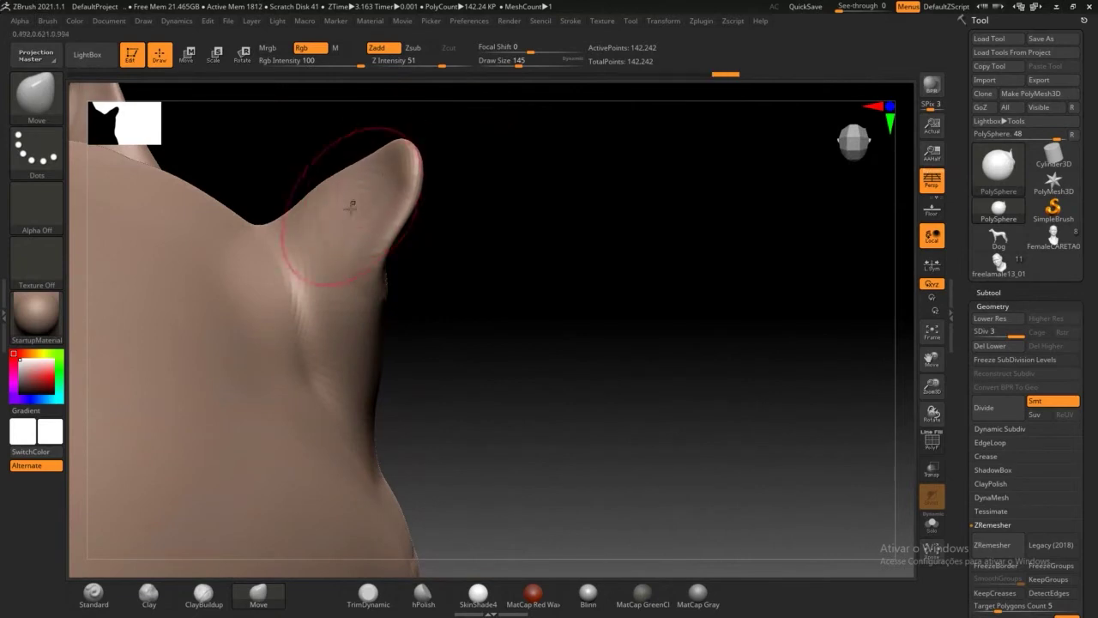
left_click_drag(429, 221, 378, 210)
mouse_move(481, 240)
left_mouse_down()
mouse_move(509, 250)
mouse_move(510, 261)
mouse_move(498, 255)
mouse_move(508, 272)
mouse_move(486, 255)
mouse_move(427, 245)
left_mouse_up()
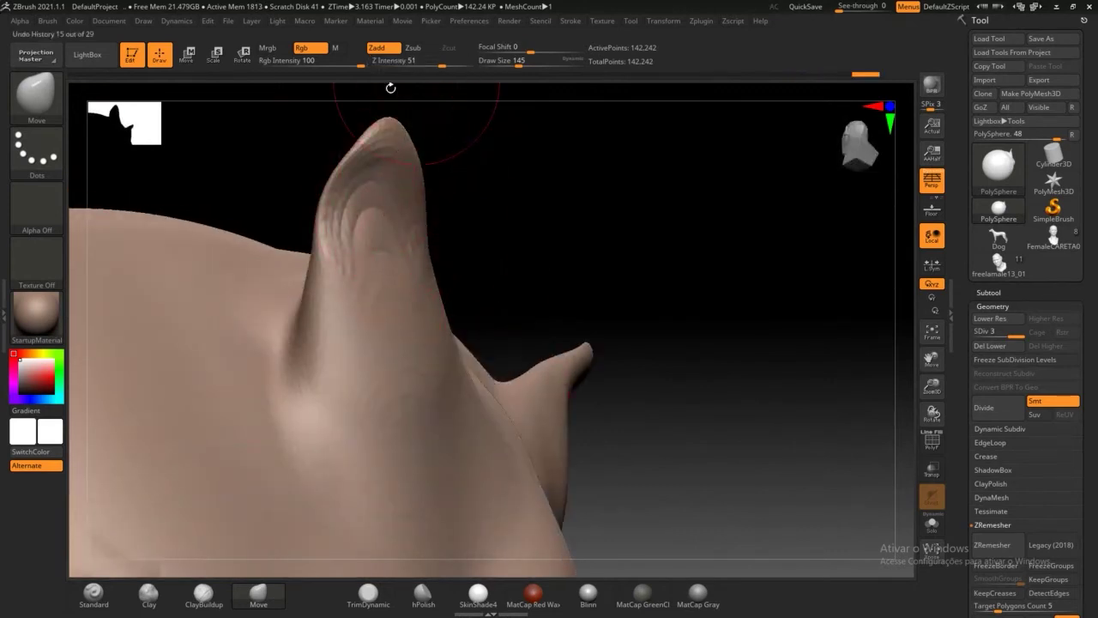
Step: Build clay into the inner ear surface with ClayBuildup at Draw Size 80
left_click(204, 594)
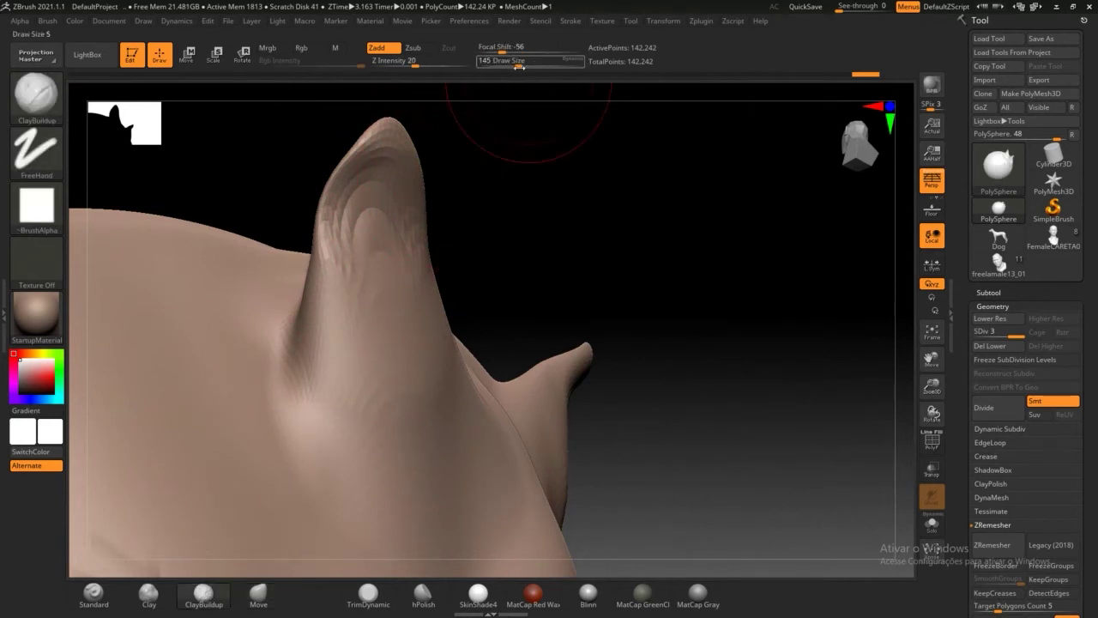
left_click_drag(519, 63, 513, 64)
left_click_drag(357, 199, 388, 258)
mouse_move(468, 221)
left_mouse_down()
mouse_move(529, 221)
mouse_move(562, 261)
left_mouse_up()
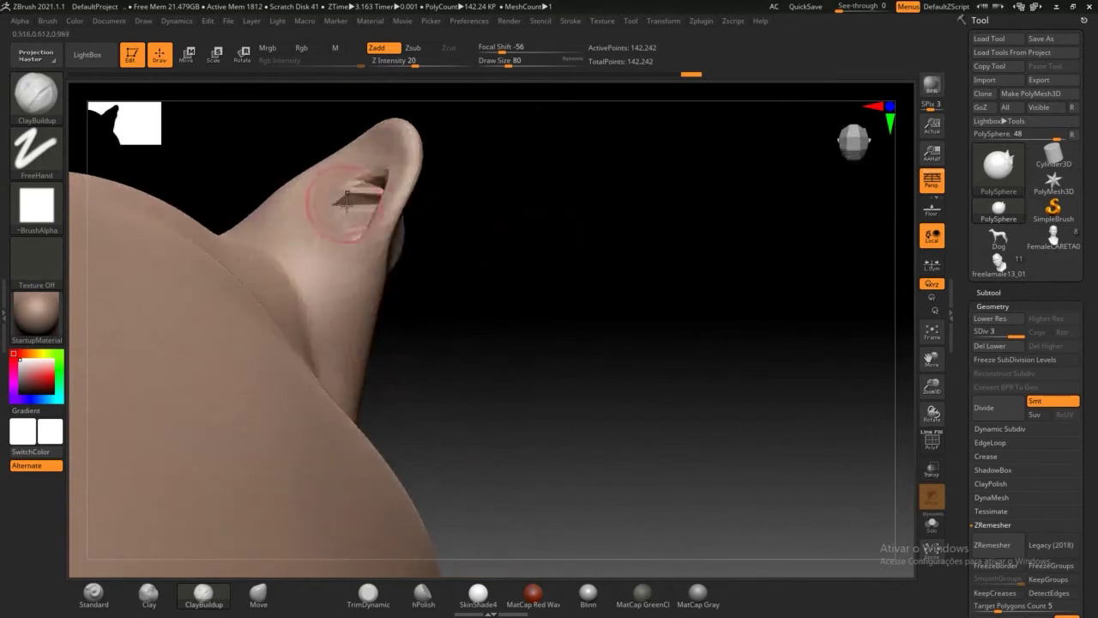
mouse_move(491, 247)
left_mouse_down()
mouse_move(544, 317)
mouse_move(419, 242)
mouse_move(485, 230)
left_mouse_up()
key("ctrl")
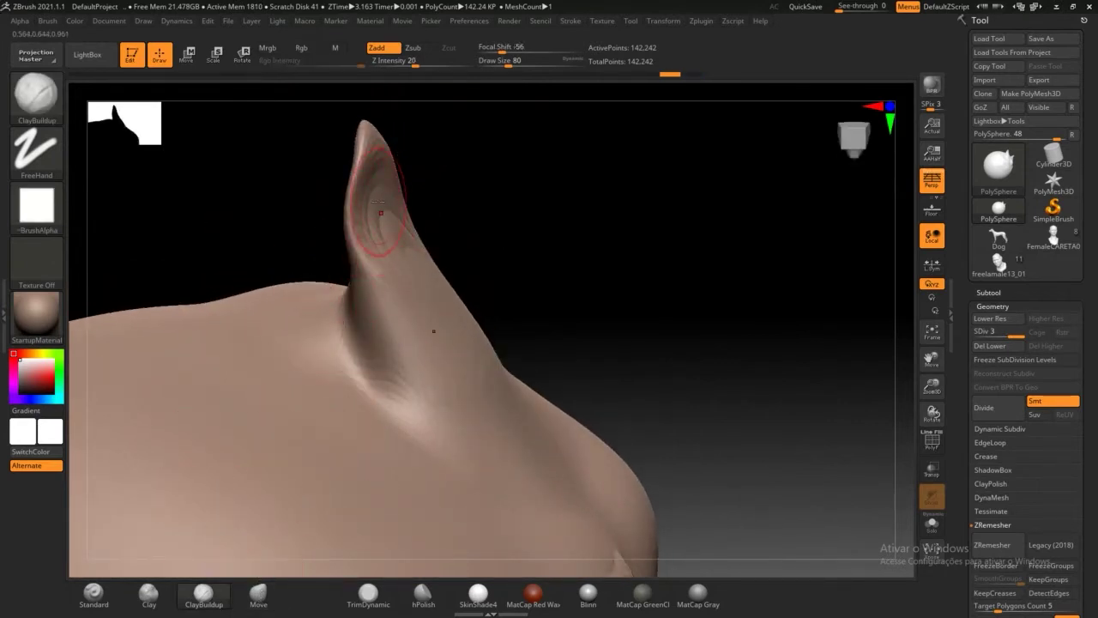
Step: Inflate the inner ear, mirrored on the other ear, then undo it
key("b")
key("i")
key("n")
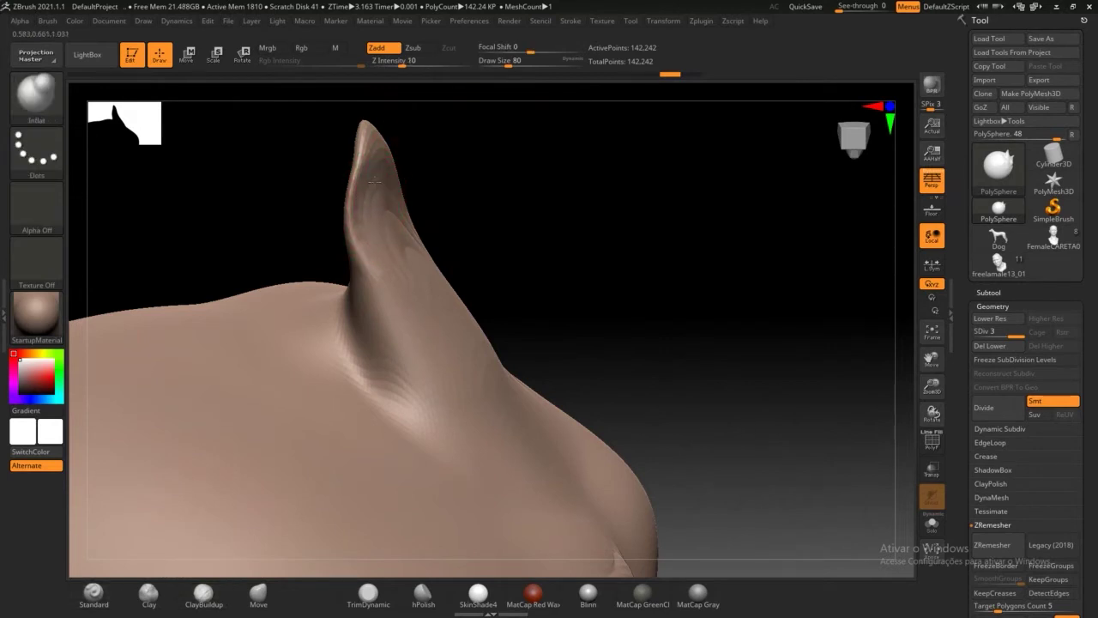
mouse_move(499, 227)
left_mouse_down()
mouse_move(458, 238)
mouse_move(405, 177)
mouse_move(490, 266)
mouse_move(416, 220)
mouse_move(430, 260)
mouse_move(390, 194)
mouse_move(372, 235)
left_mouse_up()
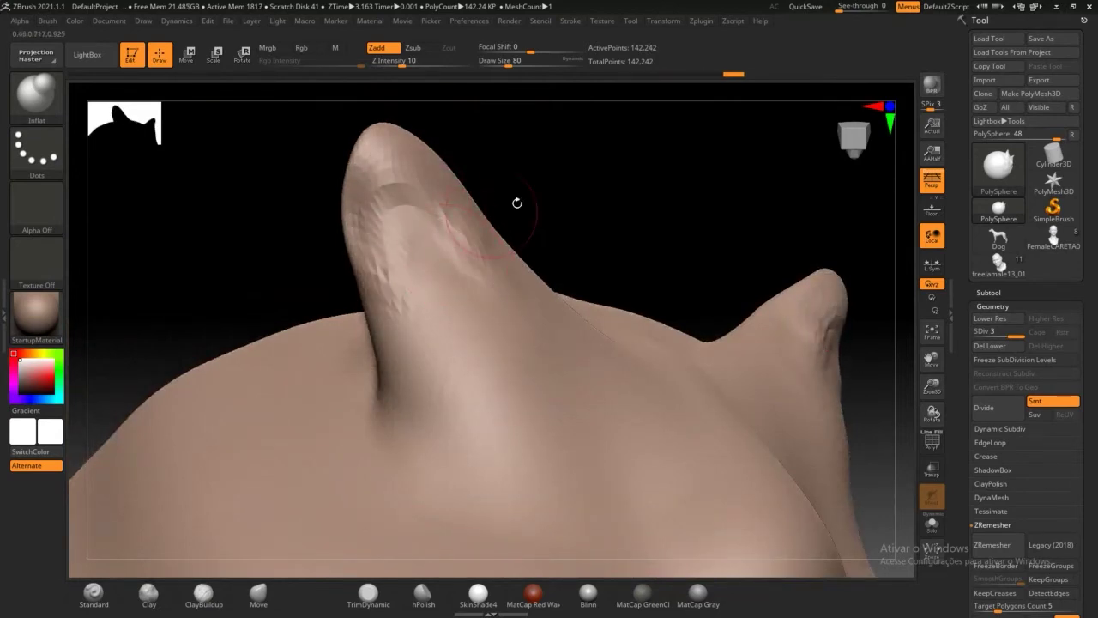
left_click_drag(515, 203, 465, 263)
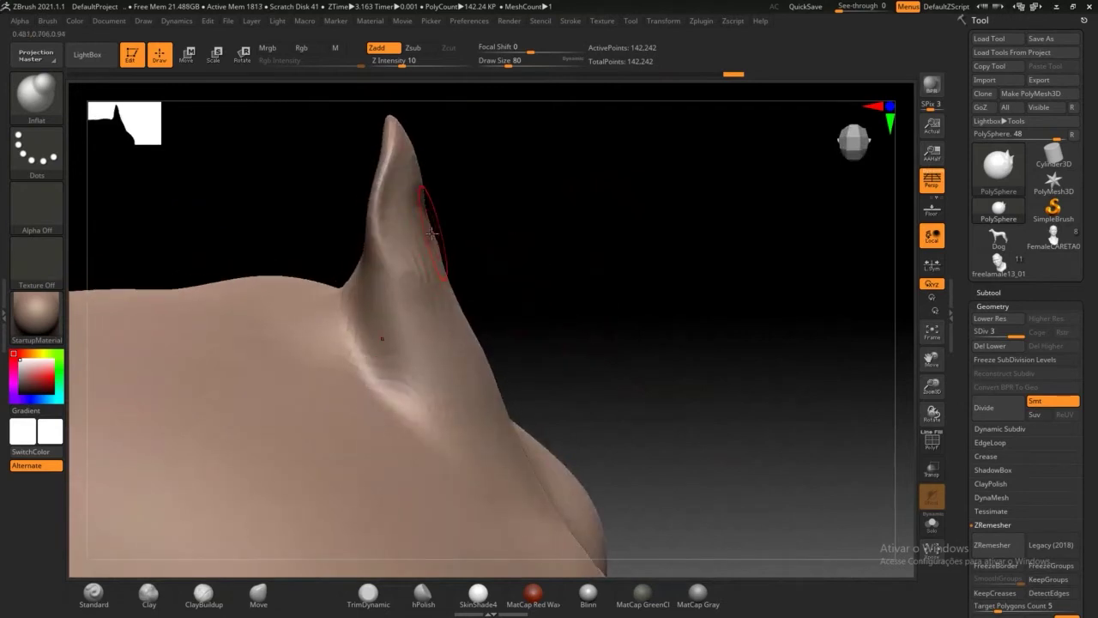
key("ctrl+z")
Step: Switch through Standard to DamStandard and smooth over the rough marks on the ear
key("b")
key("s")
key("t")
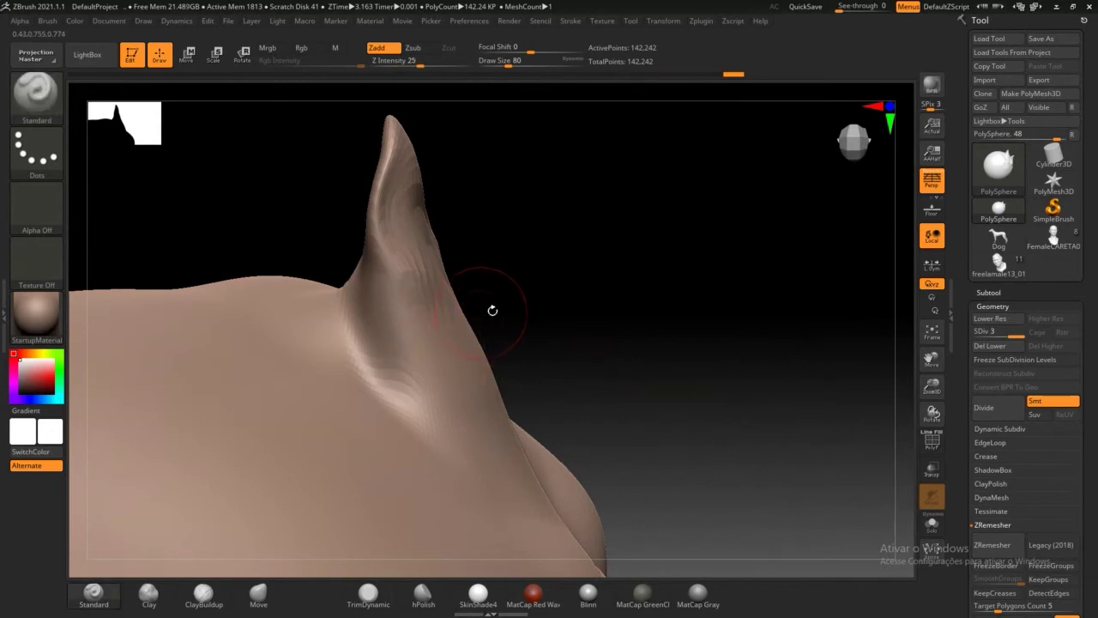
mouse_move(493, 311)
left_mouse_down()
mouse_move(537, 309)
mouse_move(498, 314)
mouse_move(506, 300)
left_mouse_up()
key("b")
key("d")
key("s")
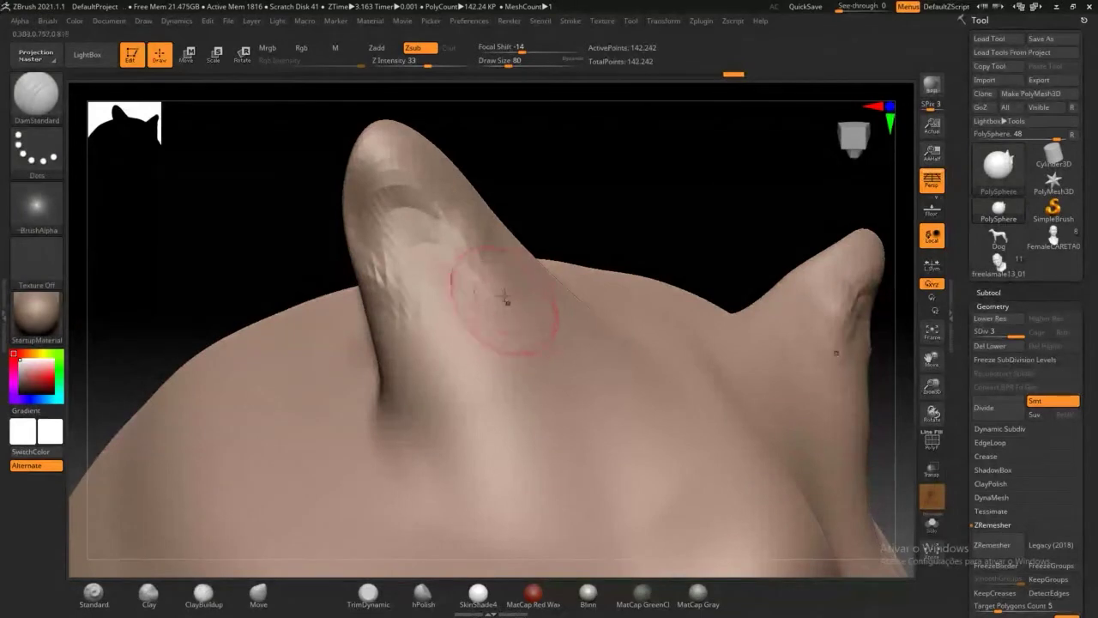
mouse_move(550, 268)
left_mouse_down()
mouse_move(579, 200)
mouse_move(517, 238)
left_mouse_up()
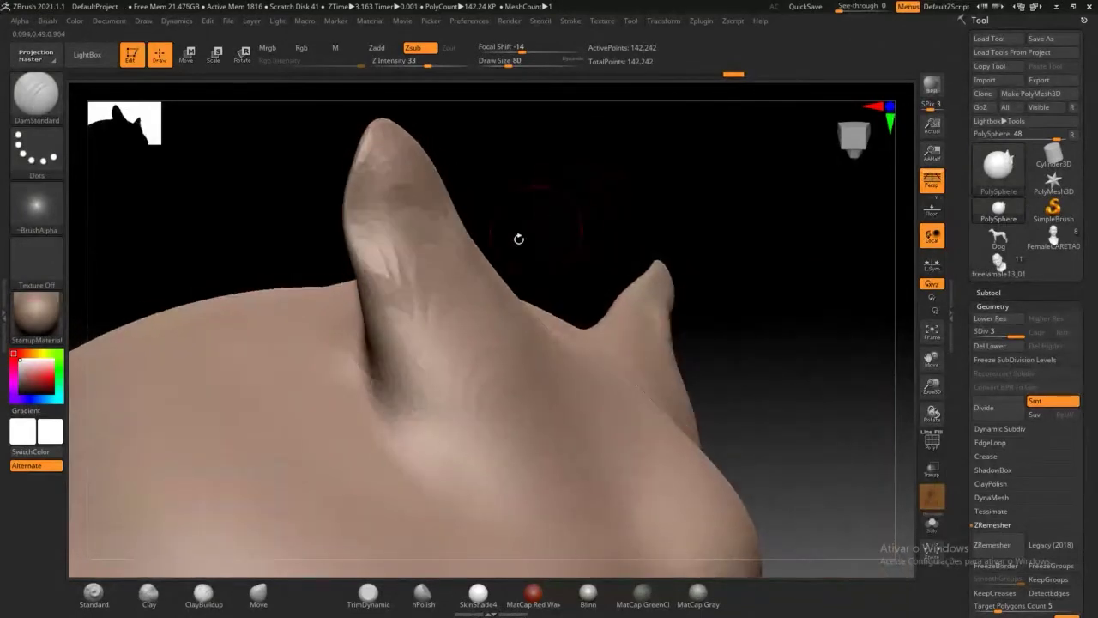
mouse_move(420, 292)
left_mouse_down("shift")
mouse_move(417, 319)
mouse_move(472, 224)
mouse_move(363, 255)
mouse_move(363, 197)
mouse_move(392, 273)
left_mouse_up("shift")
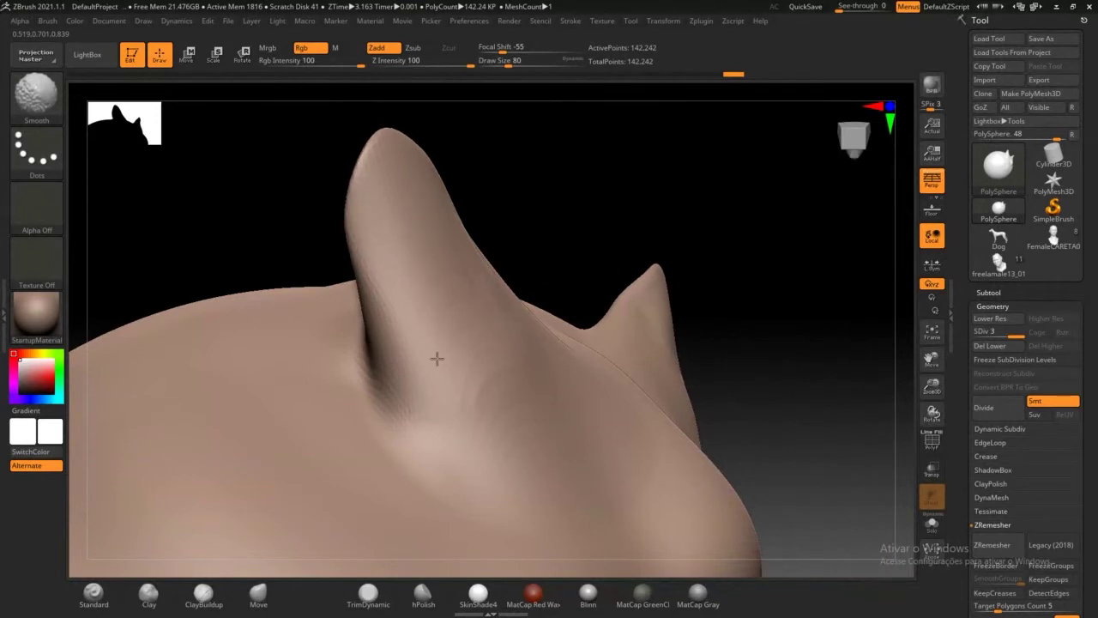
key("ctrl")
Step: Undo the ear sculpting back to an earlier whole-sphere state
key("ctrl+z")
key("ctrl+z")
key("ctrl+z")
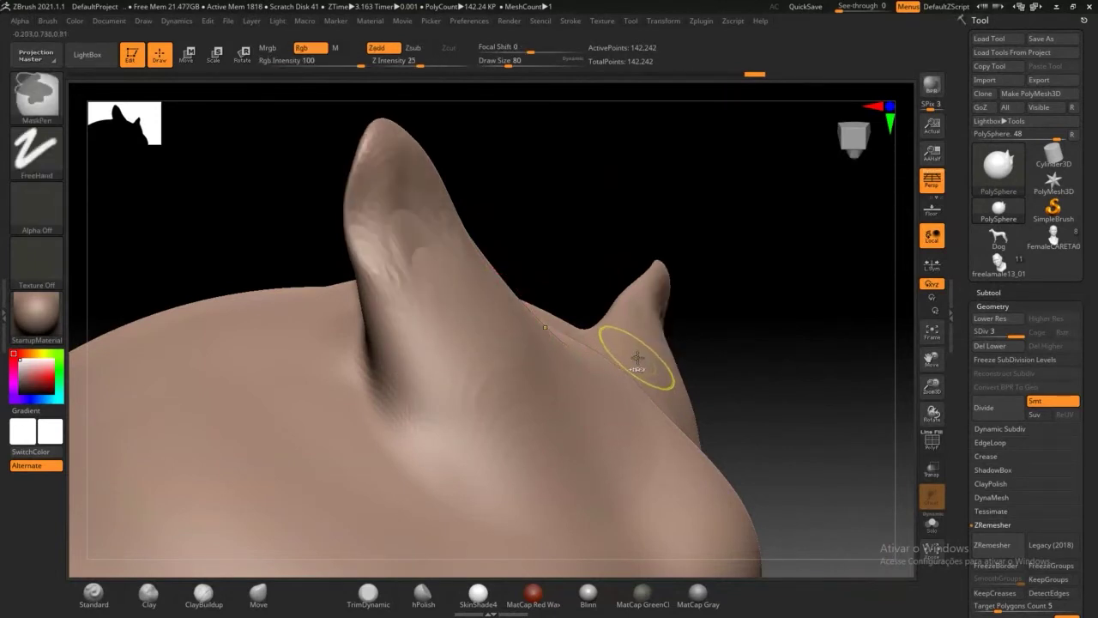
key("ctrl+z")
key("ctrl+z")
key("ctrl+z")
key("ctrl+z")
key("ctrl+z")
key("ctrl+z")
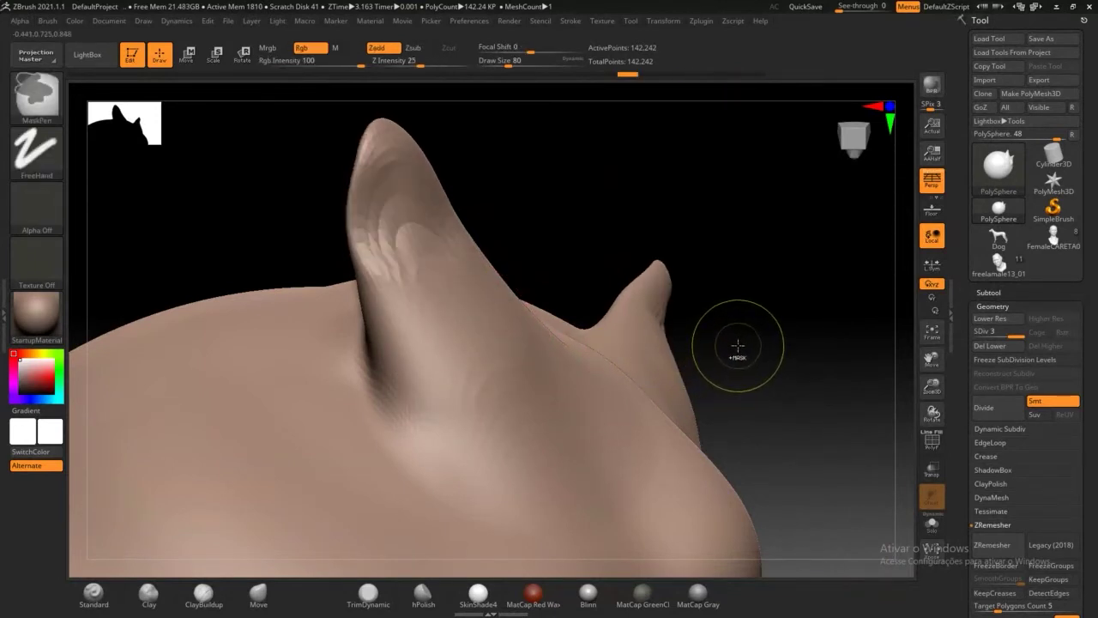
key("ctrl+z")
key("ctrl+z")
key("ctrl+z")
key("ctrl+z")
key("ctrl+z")
key("ctrl+z")
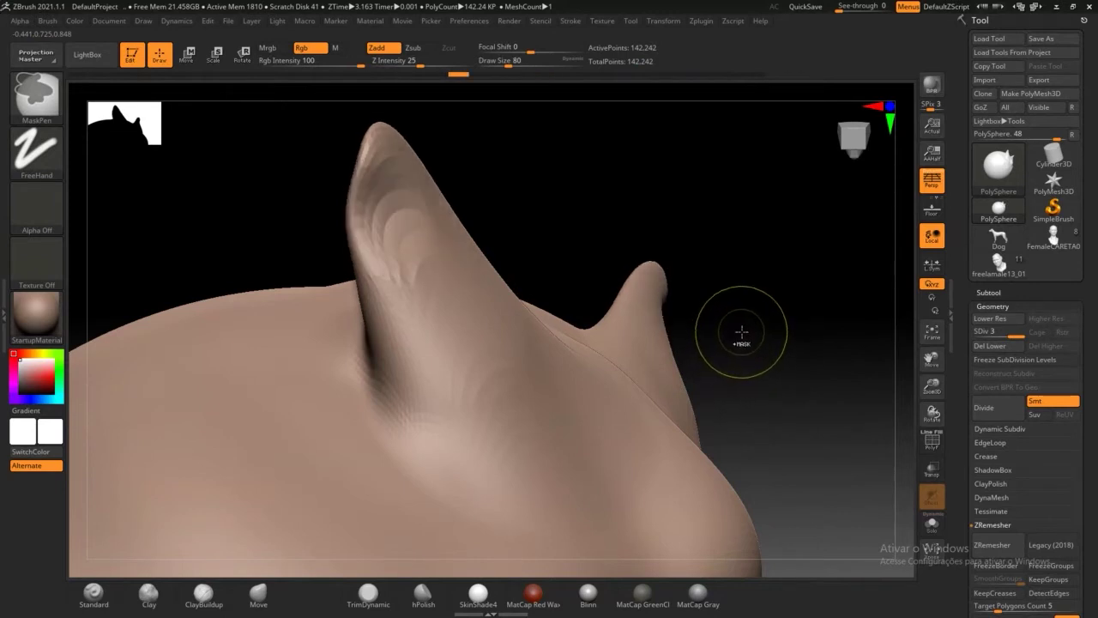
key("ctrl+z")
key("ctrl+z")
key("ctrl+z")
key("ctrl+z")
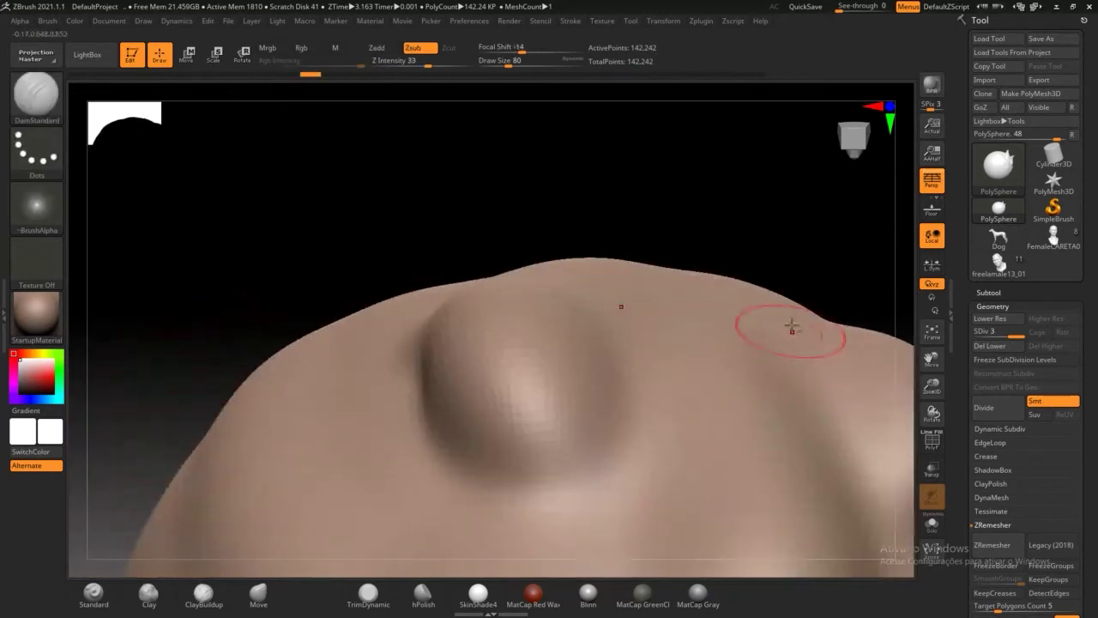
Step: Undo twice more to remove the scratch marks on the sphere's upper centre
key("ctrl+z")
key("ctrl+z")
key("ctrl+z")
key("ctrl+z")
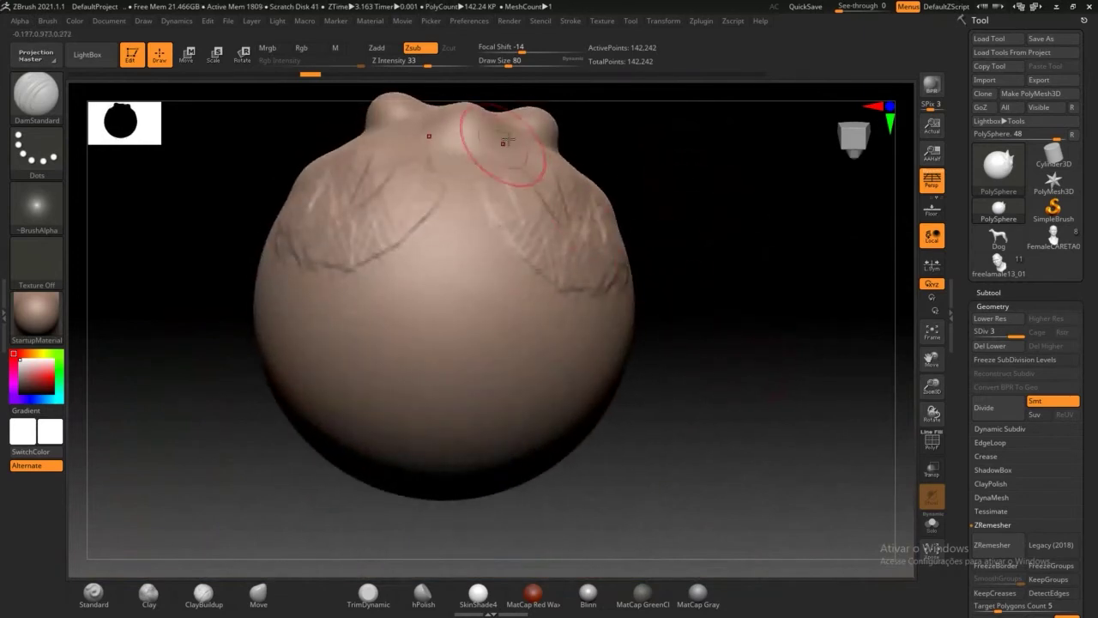
key("ctrl+z")
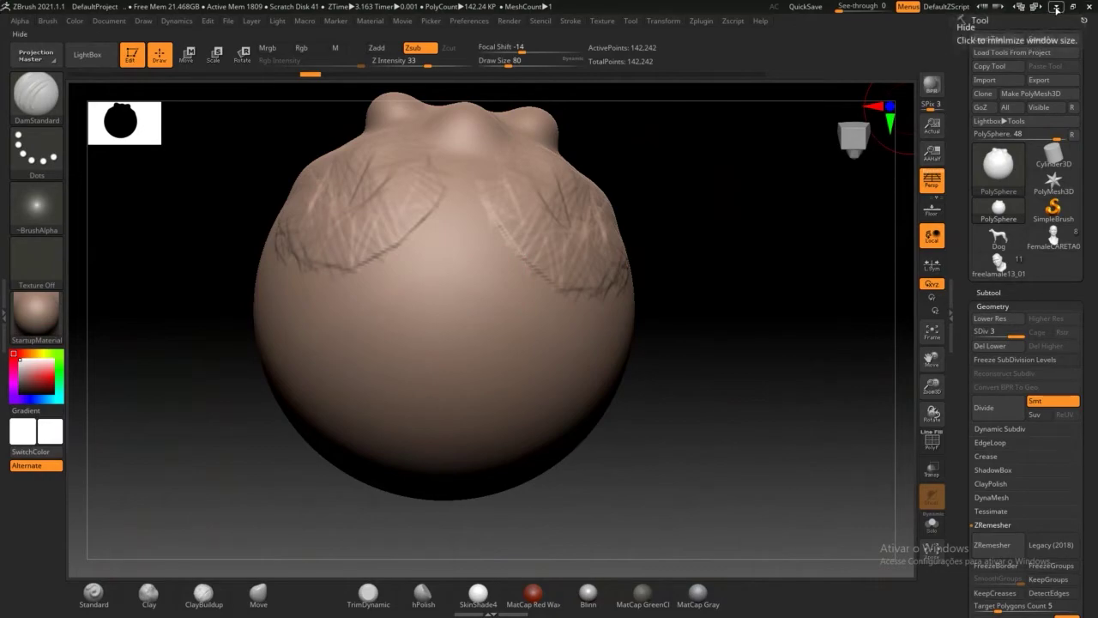
Step: Minimize ZBrush and stop sharing the application in Blackboard Collaborate
left_click(1052, 10)
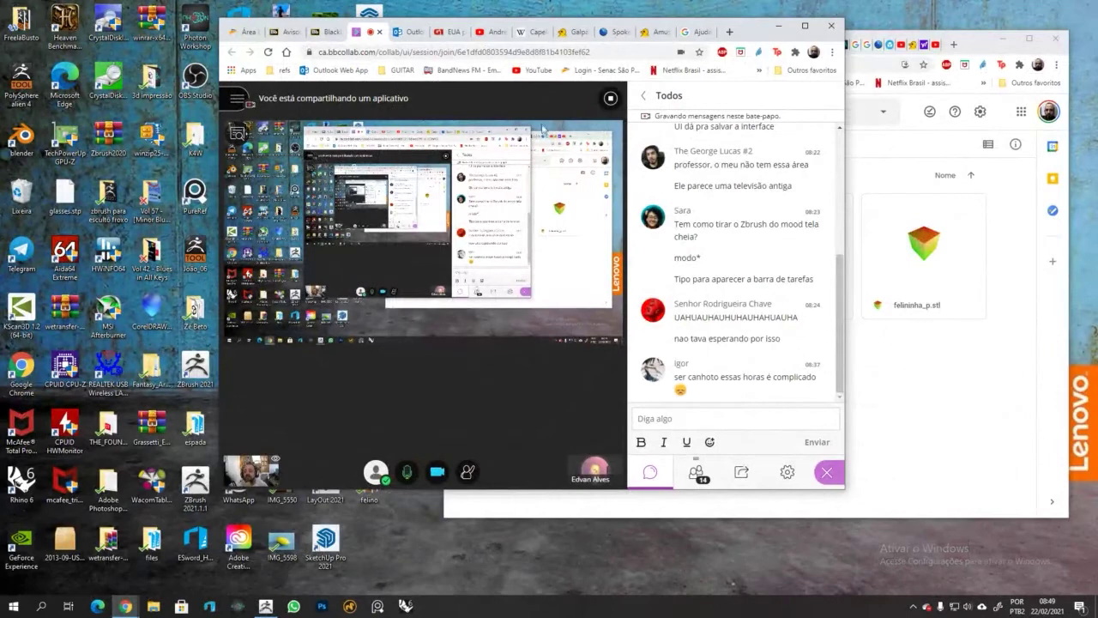
left_click(610, 101)
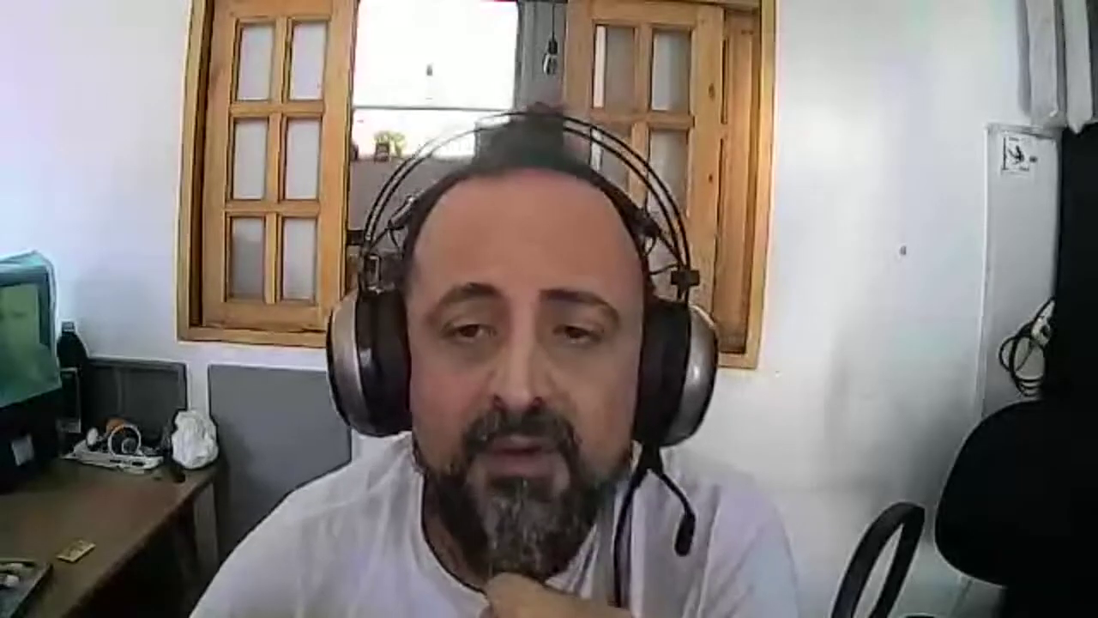
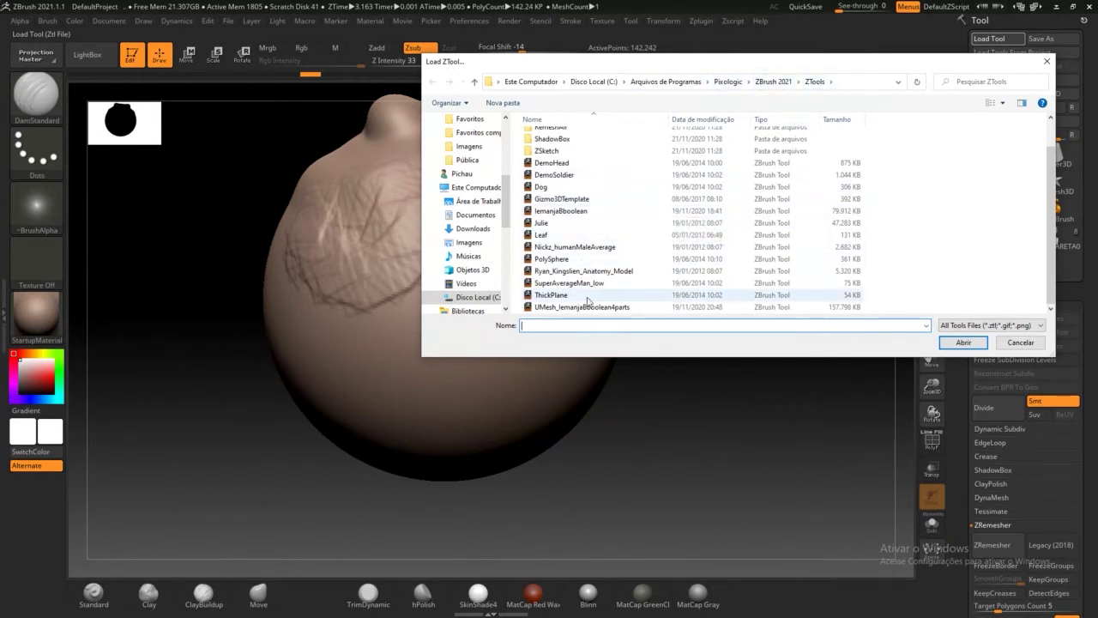
Step: Load a fresh PolySphere in 3D Edit mode, then minimize ZBrush 2021
double_click(568, 259)
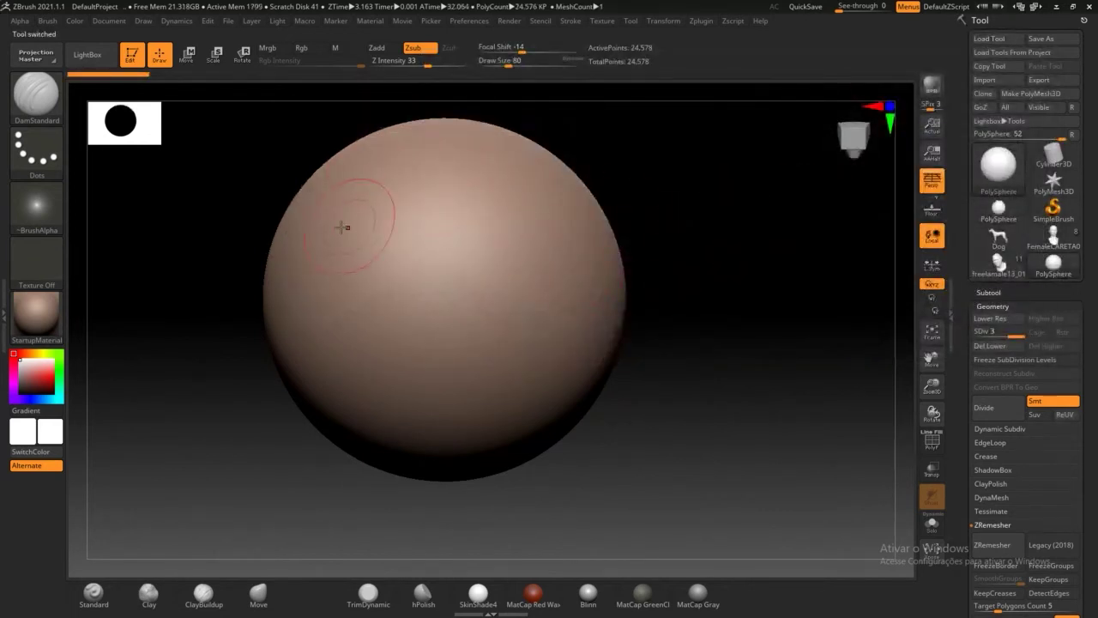
left_click(131, 54)
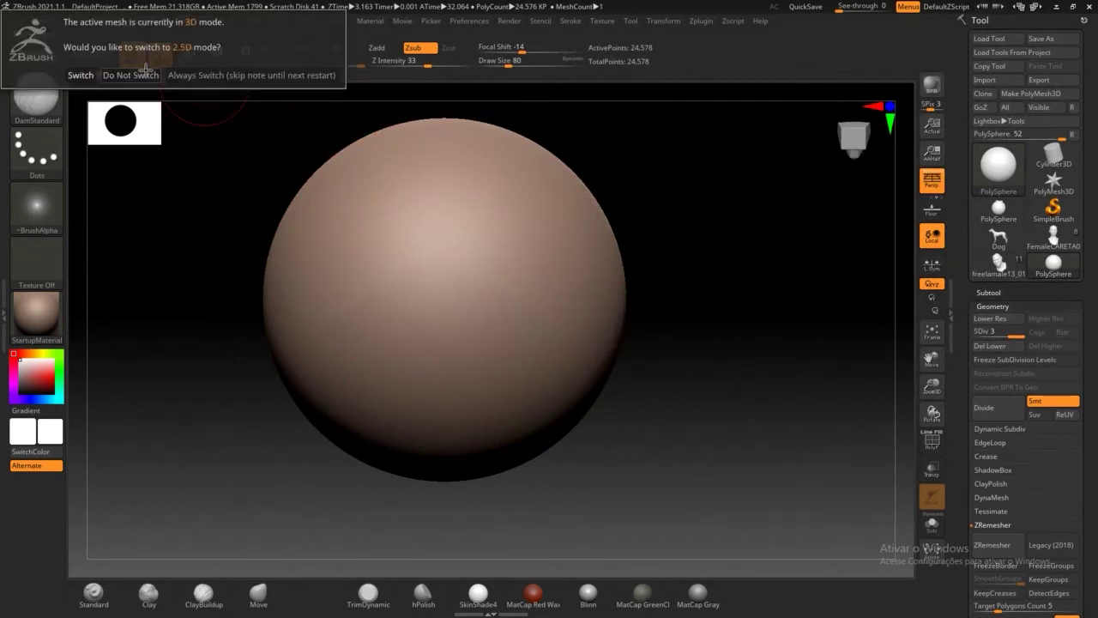
left_click(81, 75)
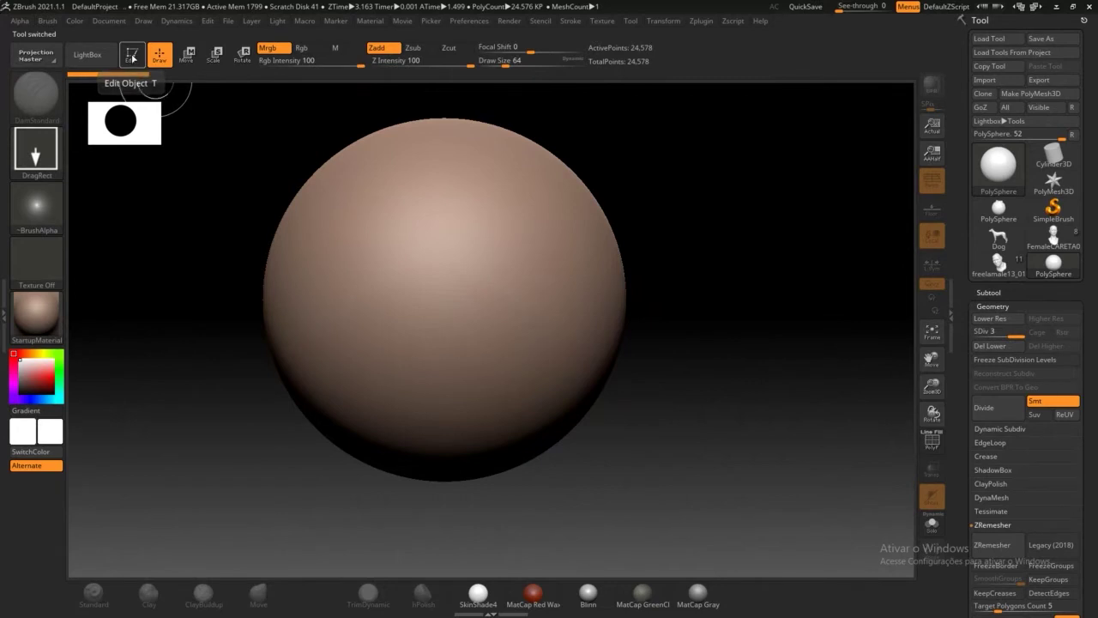
left_click(131, 56)
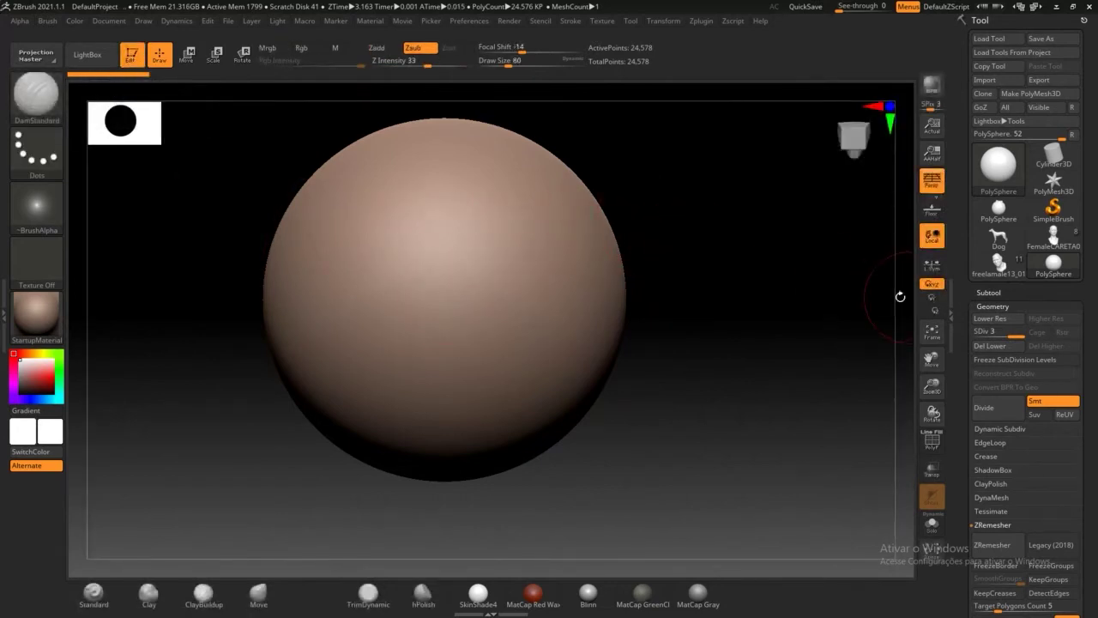
left_click(1057, 7)
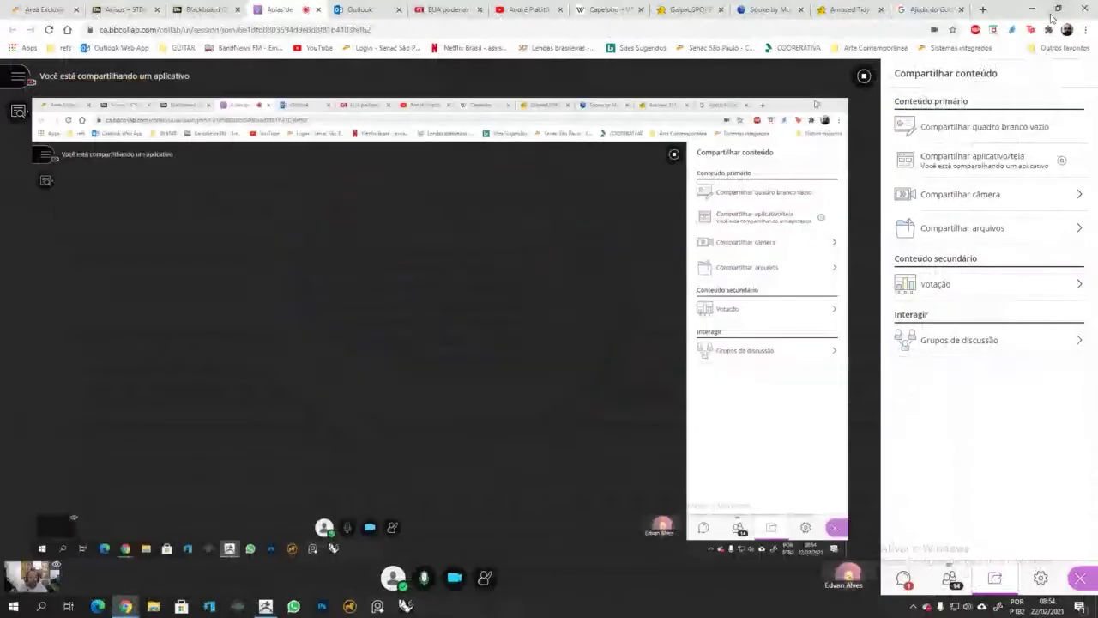
Step: Open the Collaborate chat and minimize ZBrush 2021 to reach the shared ZBrush 2020 scene
left_click(904, 578)
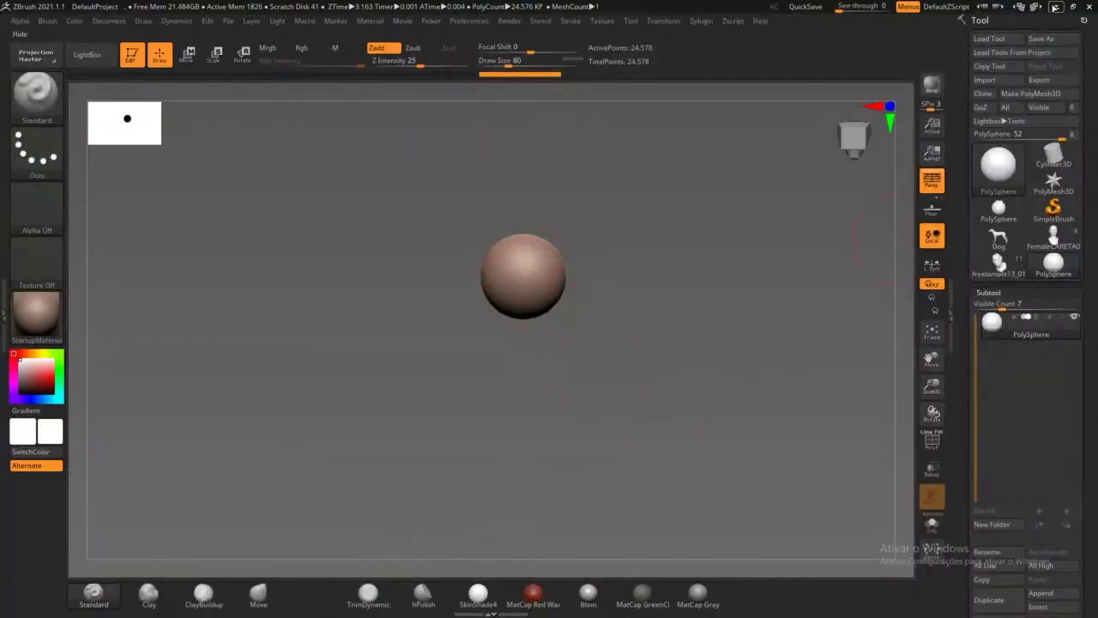
left_click(1058, 8)
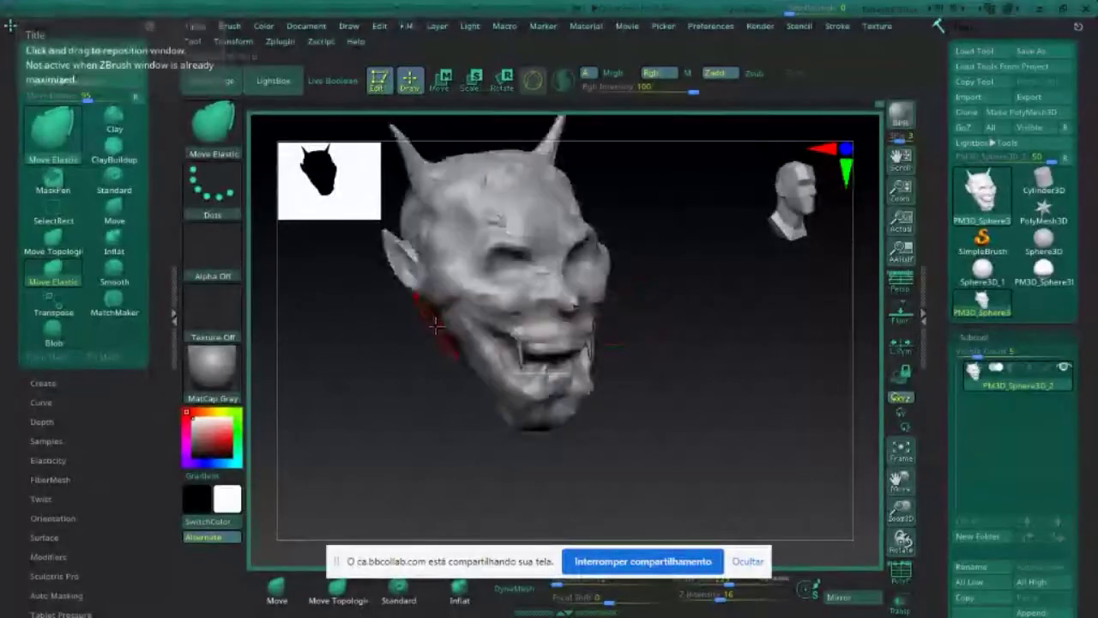
mouse_move(812, 387)
left_mouse_down()
mouse_move(775, 387)
mouse_move(830, 385)
mouse_move(824, 398)
left_mouse_up()
left_click_drag(760, 351, 738, 348)
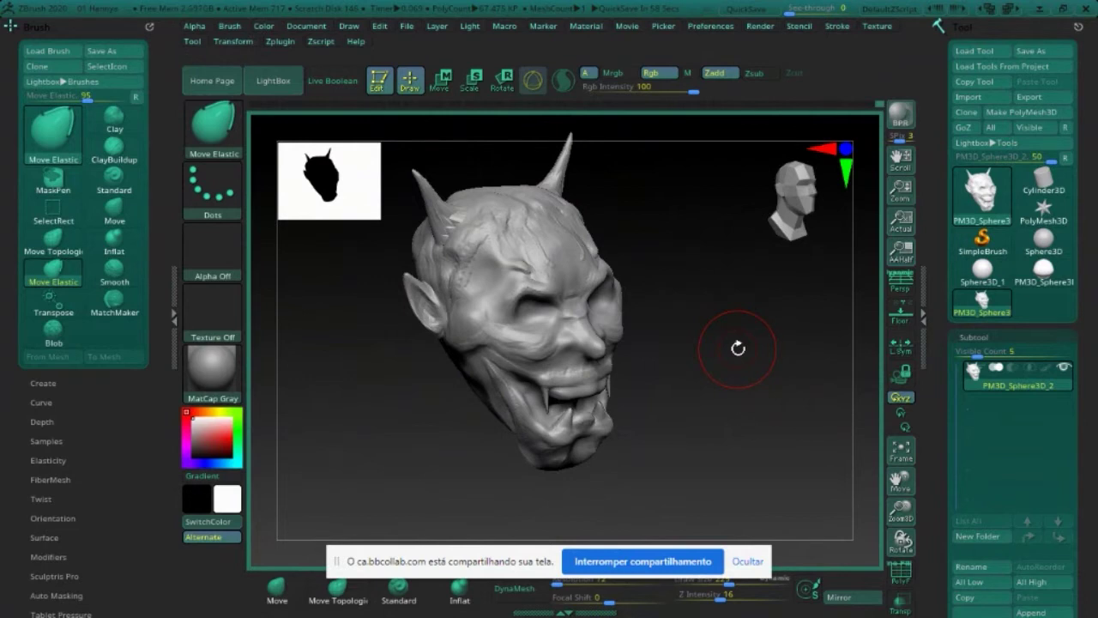
left_click_drag(738, 348, 713, 354)
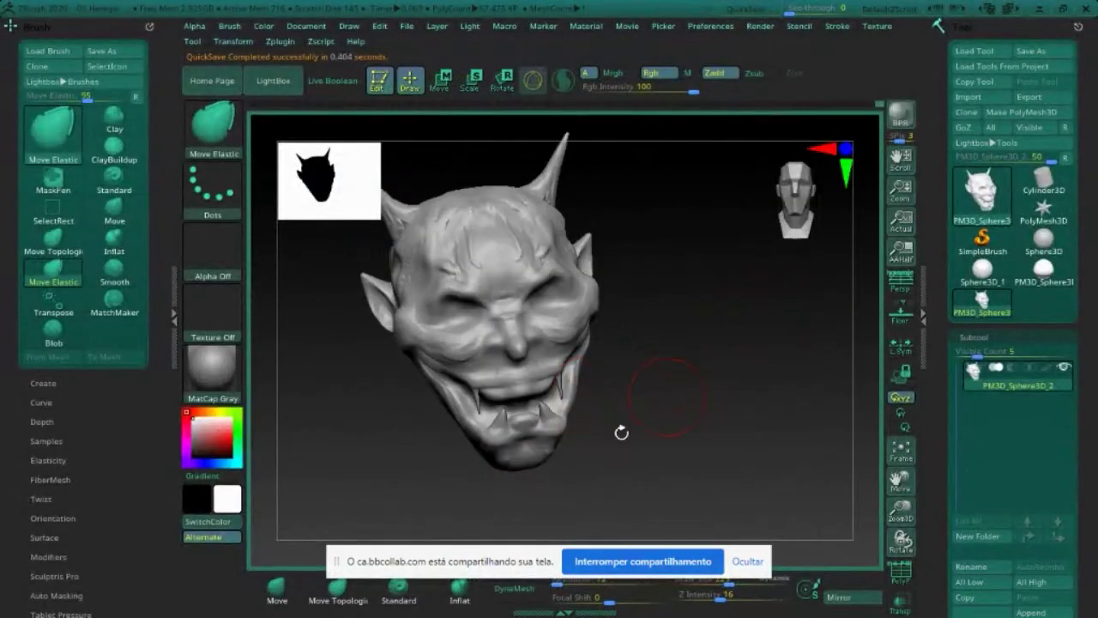
Step: Hide the Chrome screen-sharing banner ('Ocultar') and orbit the demon head to a tilted view
left_click(747, 562)
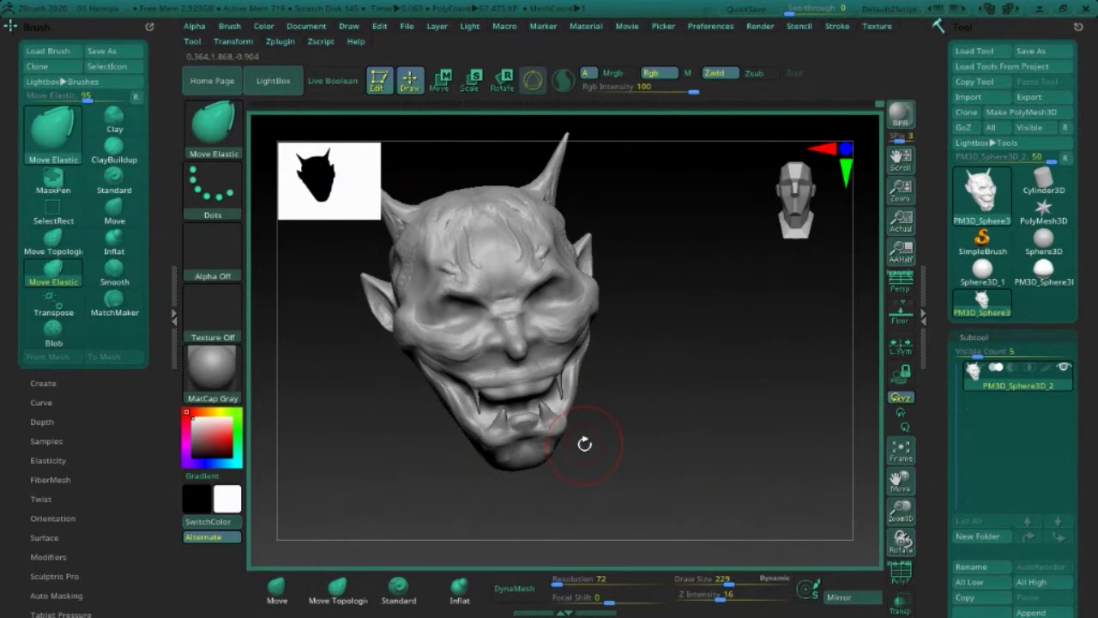
left_click_drag(645, 397, 662, 410)
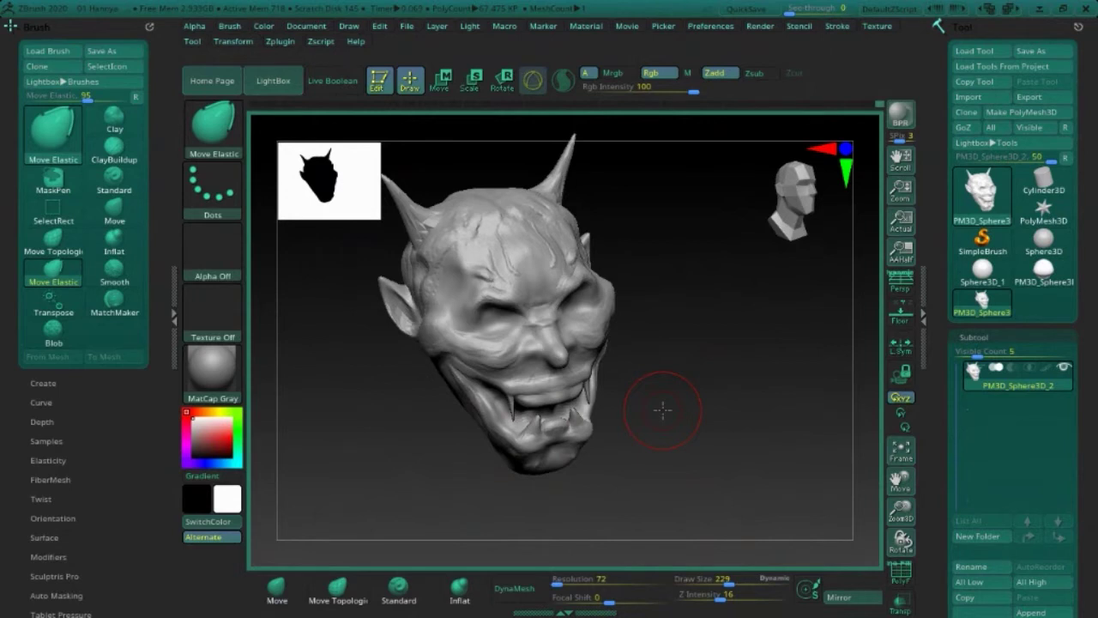
left_click_drag(746, 386, 718, 400)
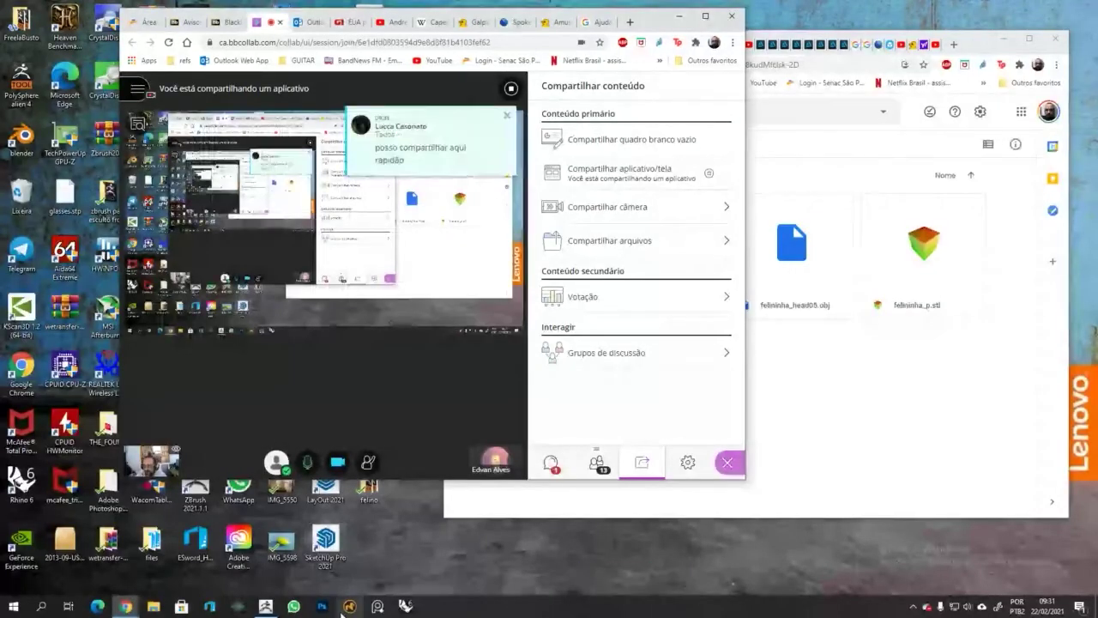
Step: Open the Collaborate chat history and focus the 'Diga algo' message box
left_click(552, 466)
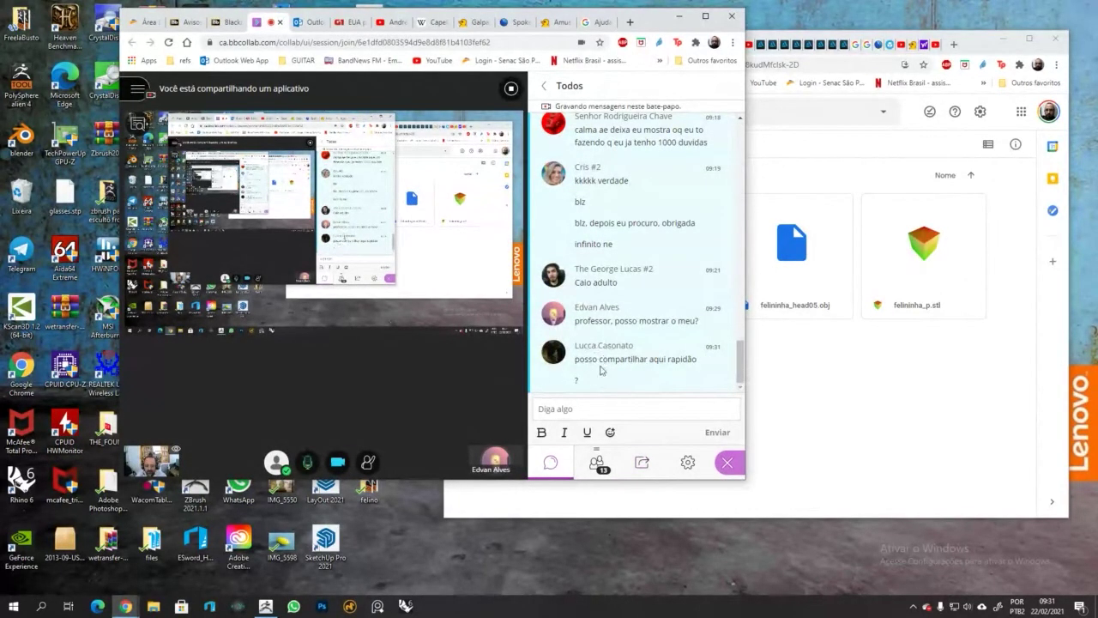
left_click(569, 409)
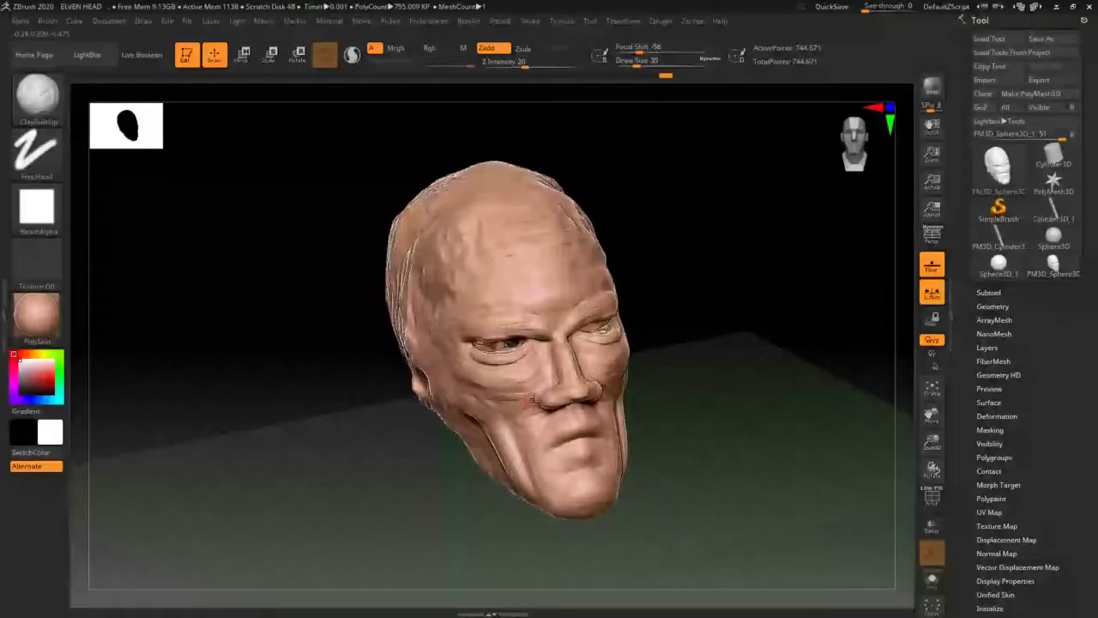
mouse_move(396, 374)
left_mouse_down()
mouse_move(355, 353)
mouse_move(368, 375)
left_mouse_up()
left_click_drag(711, 334, 666, 383)
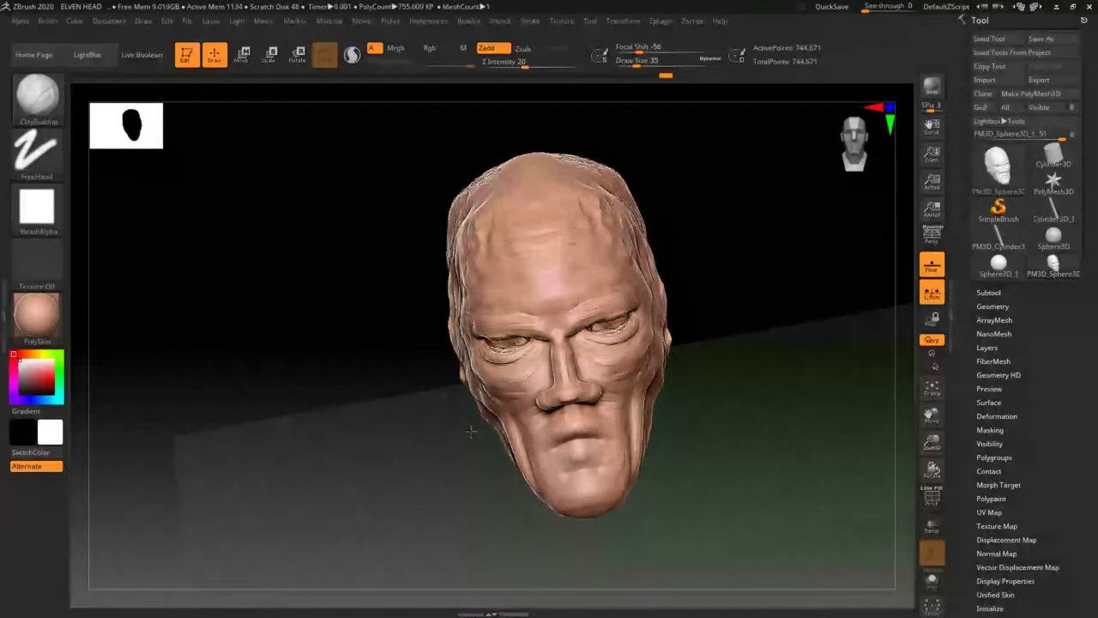
left_click_drag(470, 431, 731, 298)
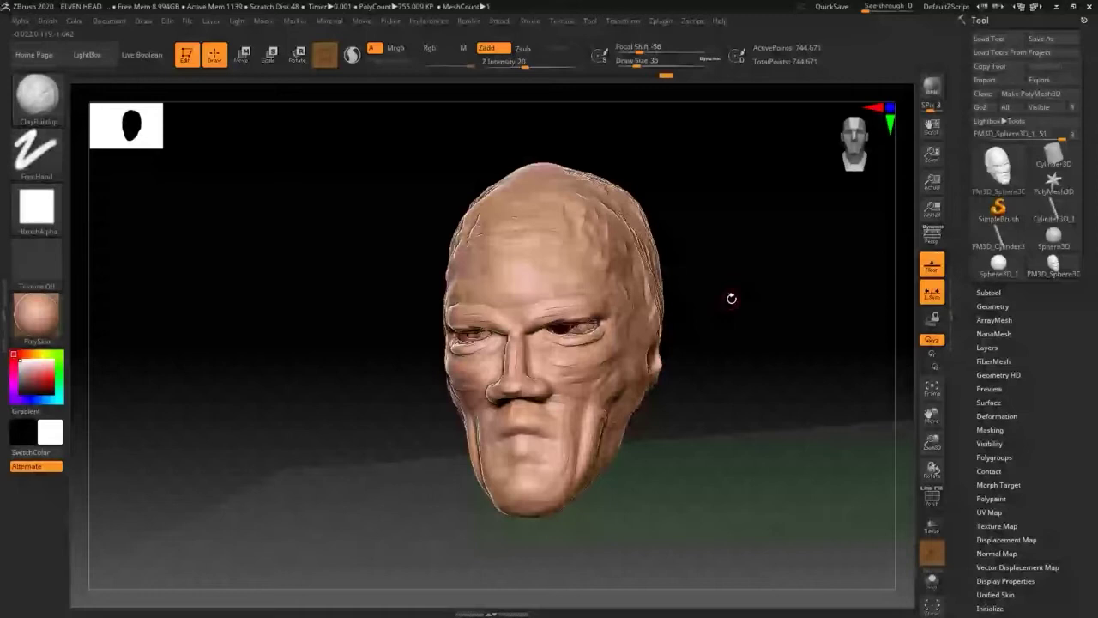
left_click_drag(732, 297, 631, 321)
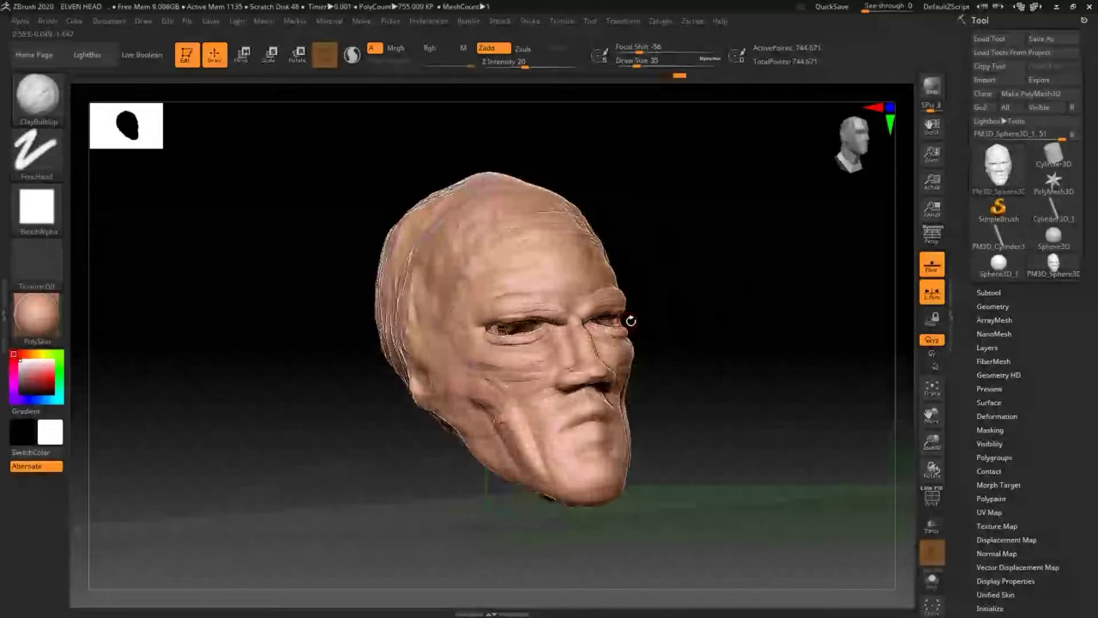
Step: Orbit the elven head to face left and zoom the view in and out
left_click_drag(631, 321, 429, 323)
left_click_drag(932, 442, 935, 440)
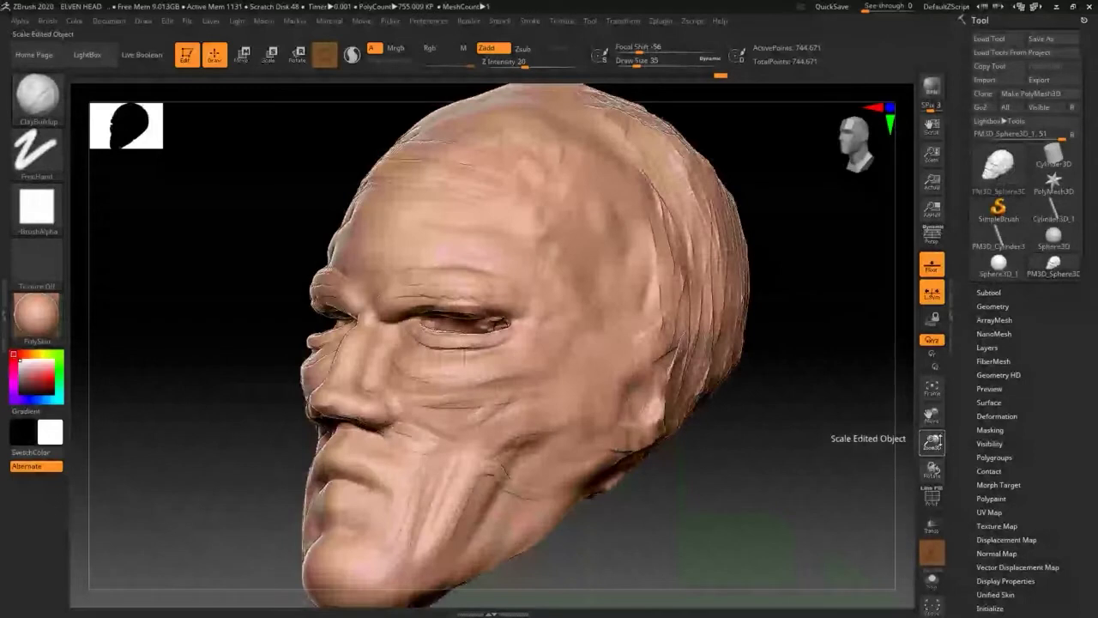
left_click_drag(932, 442, 947, 416)
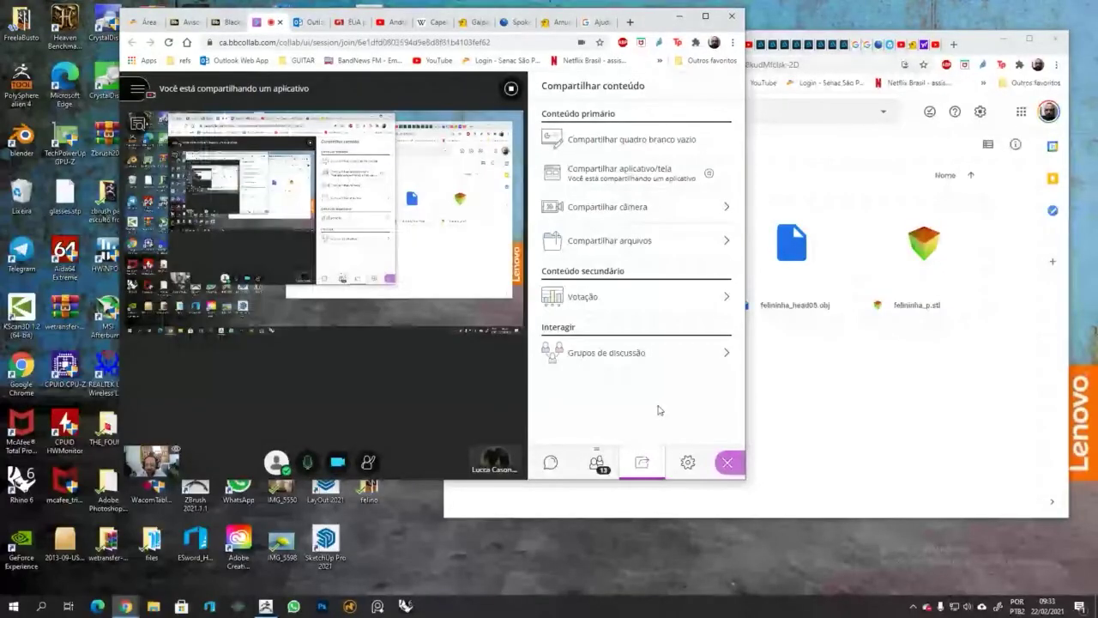
Step: Restore ZBrush 2021 full screen, shift the PolySphere right and select the Move brush
left_click(267, 607)
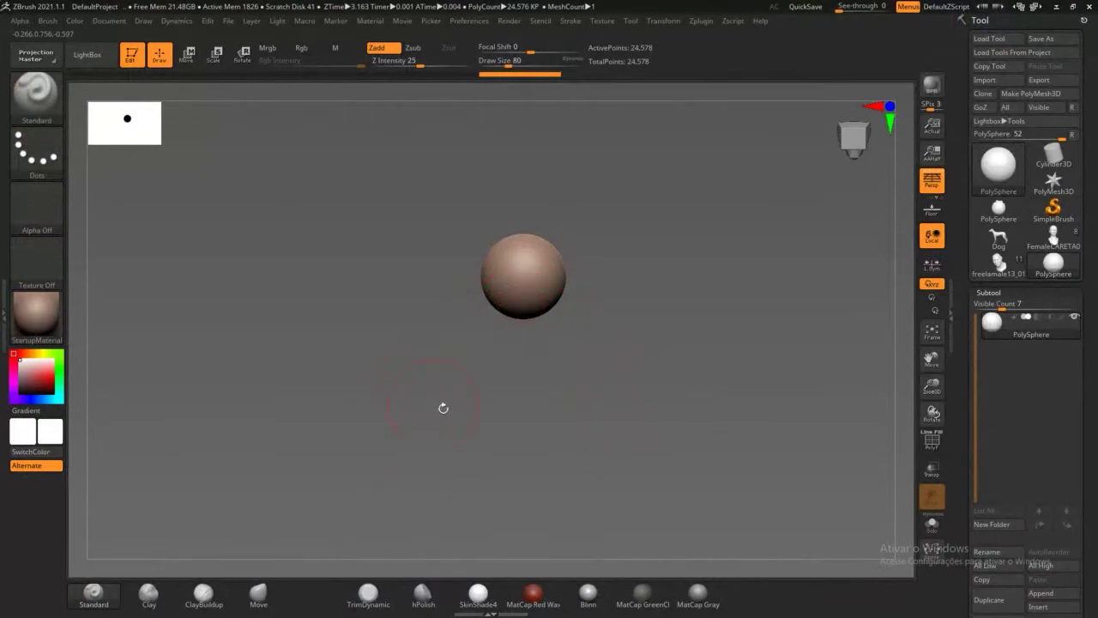
left_click_drag(516, 405, 508, 409, "alt")
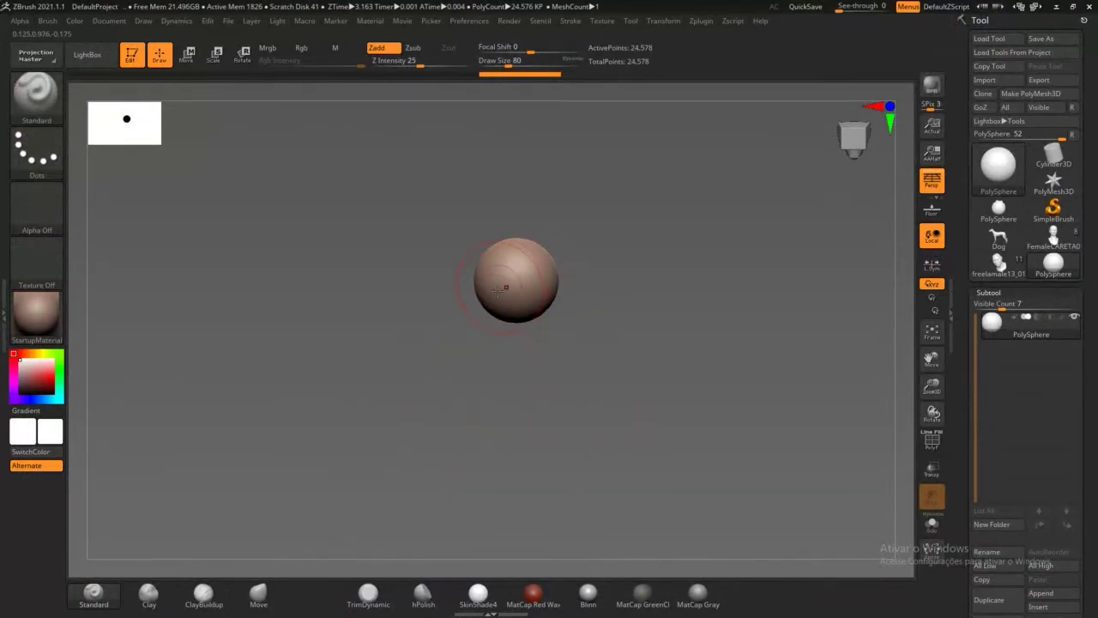
mouse_move(539, 401)
left_mouse_down("alt")
mouse_move(556, 399)
mouse_move(546, 397)
left_mouse_up("alt")
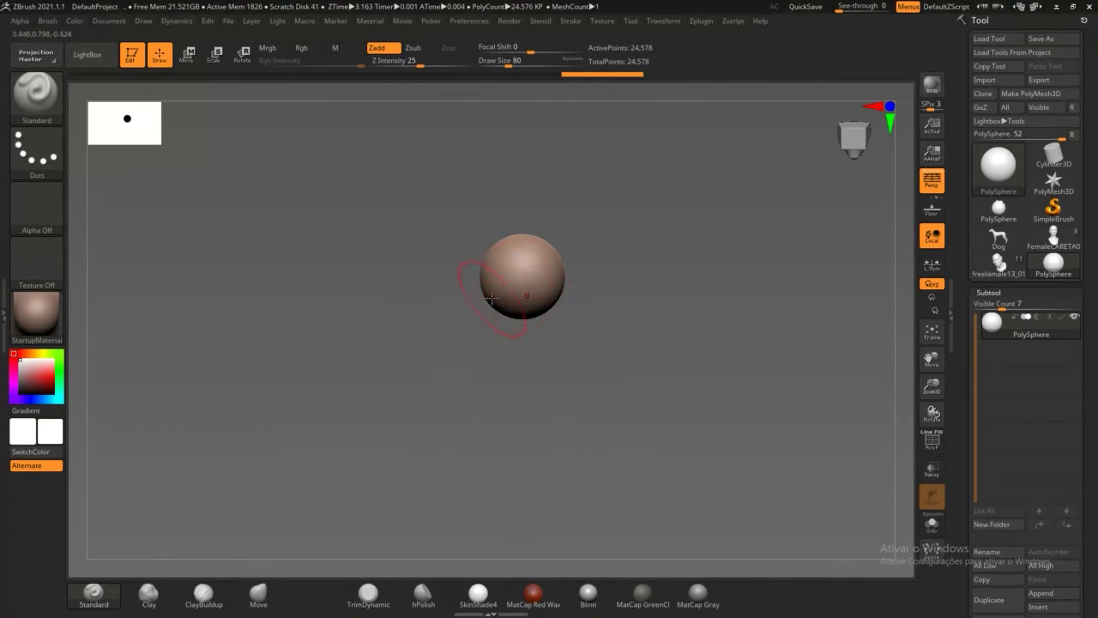
left_click(258, 592)
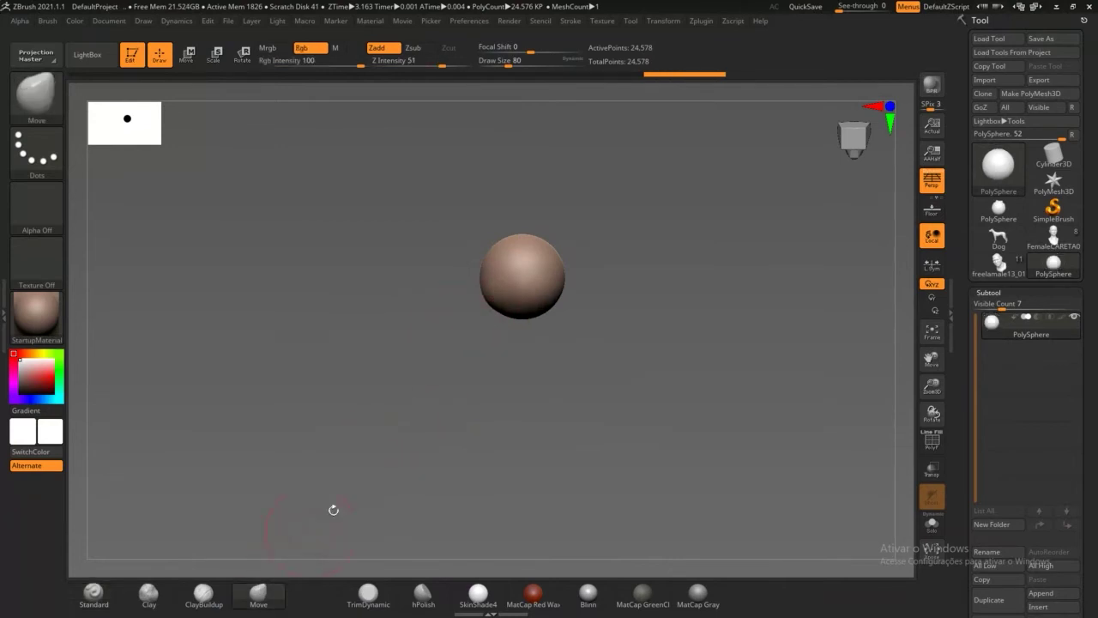
Step: Pull the sphere with the Move brush into an elongated cone with a stretched tip
left_click_drag(502, 339, 528, 288)
mouse_move(547, 344)
left_mouse_down()
mouse_move(497, 306)
mouse_move(452, 302)
mouse_move(502, 321)
left_mouse_up()
left_click_drag(507, 275, 532, 297)
left_click_drag(689, 309, 664, 302)
left_click_drag(493, 255, 487, 241)
left_click_drag(457, 275, 405, 282)
mouse_move(464, 348)
left_mouse_down()
mouse_move(508, 345)
mouse_move(520, 298)
left_mouse_up()
Step: Push in the side bulges and smooth the narrow snout tip
left_click_drag(534, 347, 589, 373)
left_click_drag(437, 314, 451, 312)
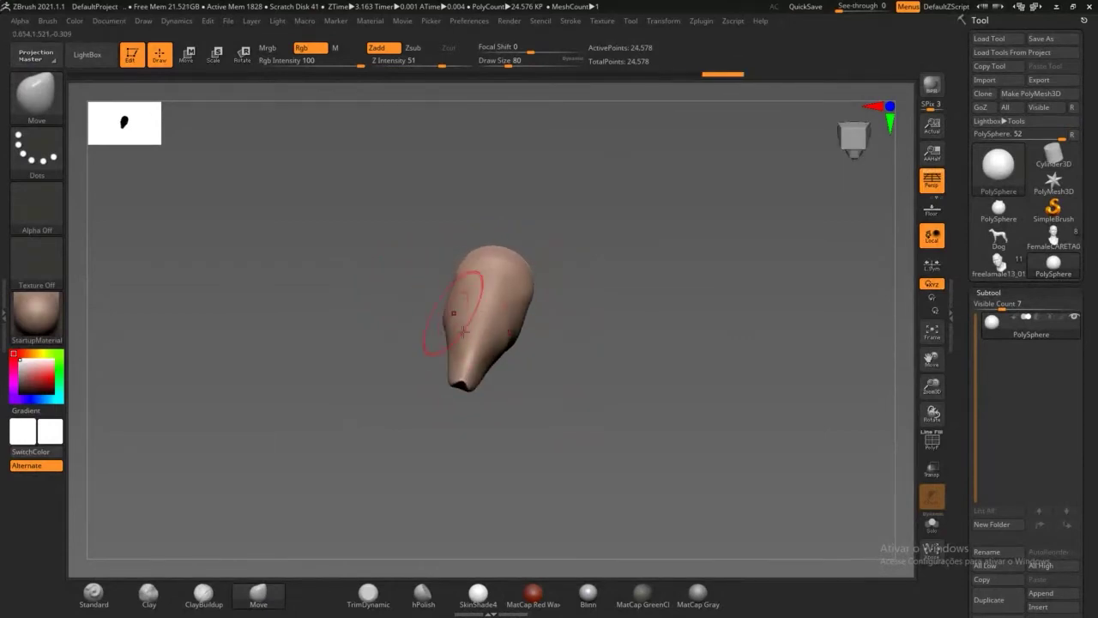
mouse_move(472, 368)
left_mouse_down("shift")
mouse_move(480, 292)
mouse_move(496, 299)
left_mouse_up("shift")
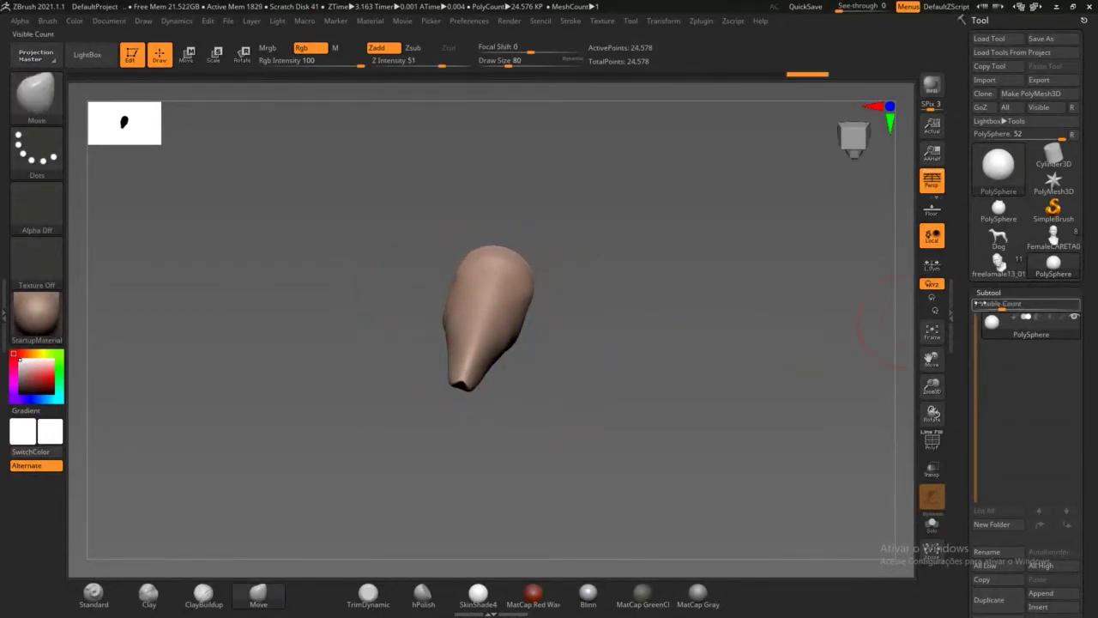
left_click_drag(989, 292, 988, 289)
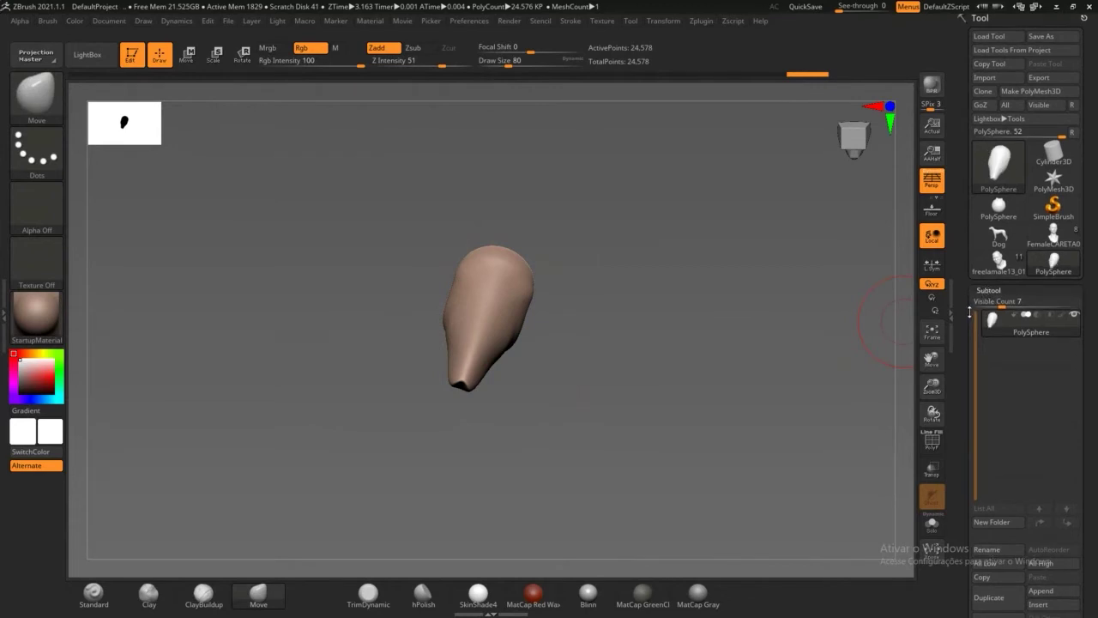
scroll(987, 292, "down", 5)
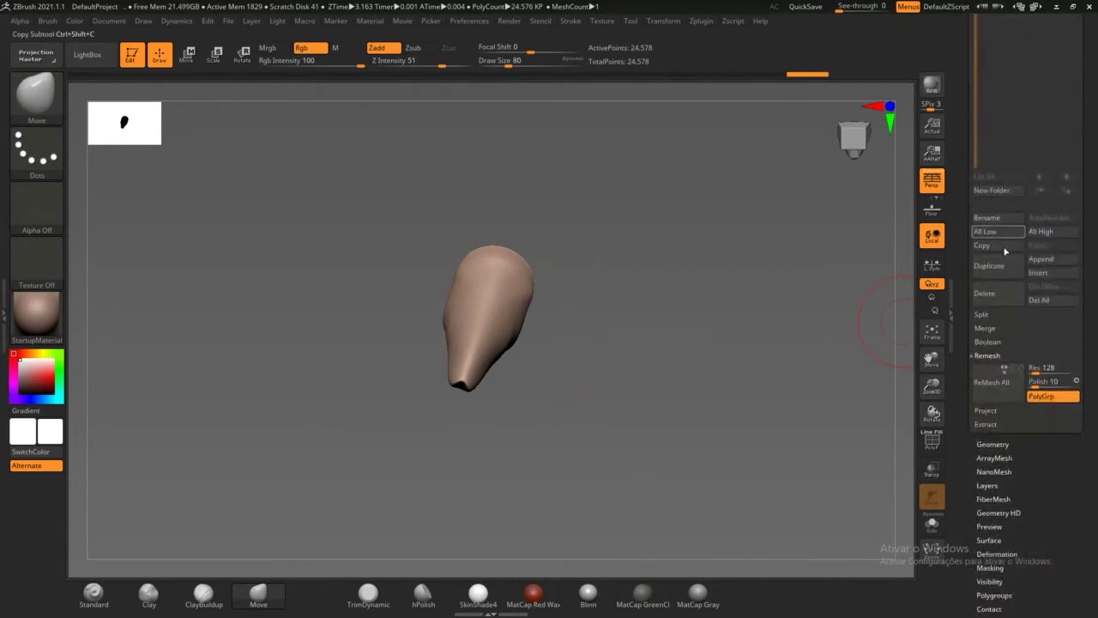
Step: Drop to the lowest subdivision and Del Higher, returning the mesh to 1,538 points
left_click(998, 445)
scroll(964, 335, "up", 5)
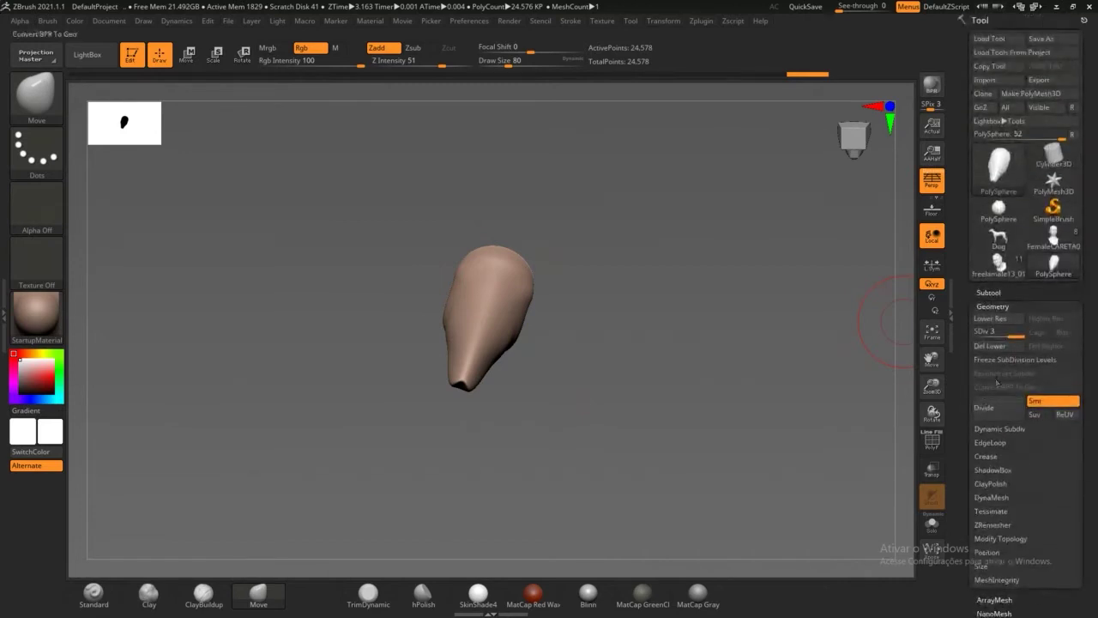
left_click_drag(1013, 335, 975, 336)
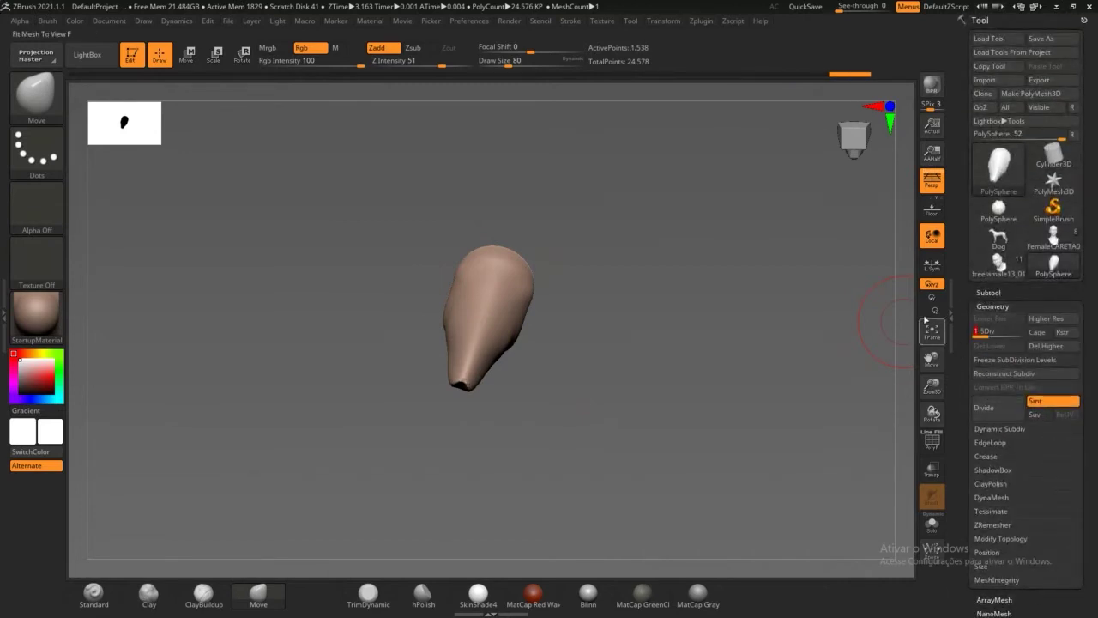
left_click_drag(524, 292, 567, 318)
left_click_drag(480, 369, 468, 383, "shift")
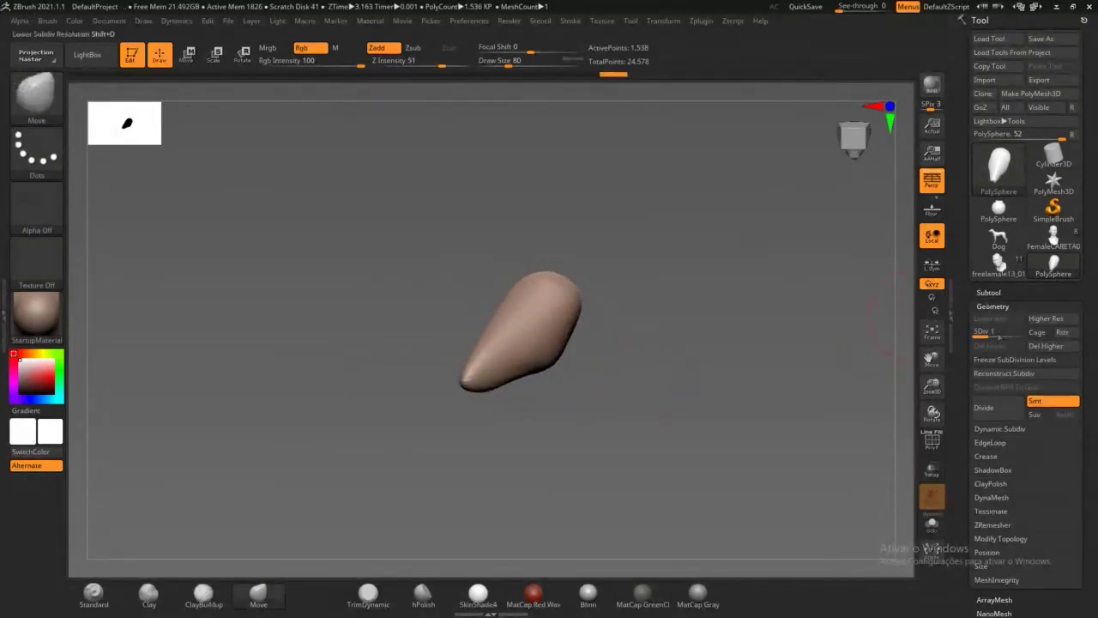
left_click_drag(676, 402, 712, 400)
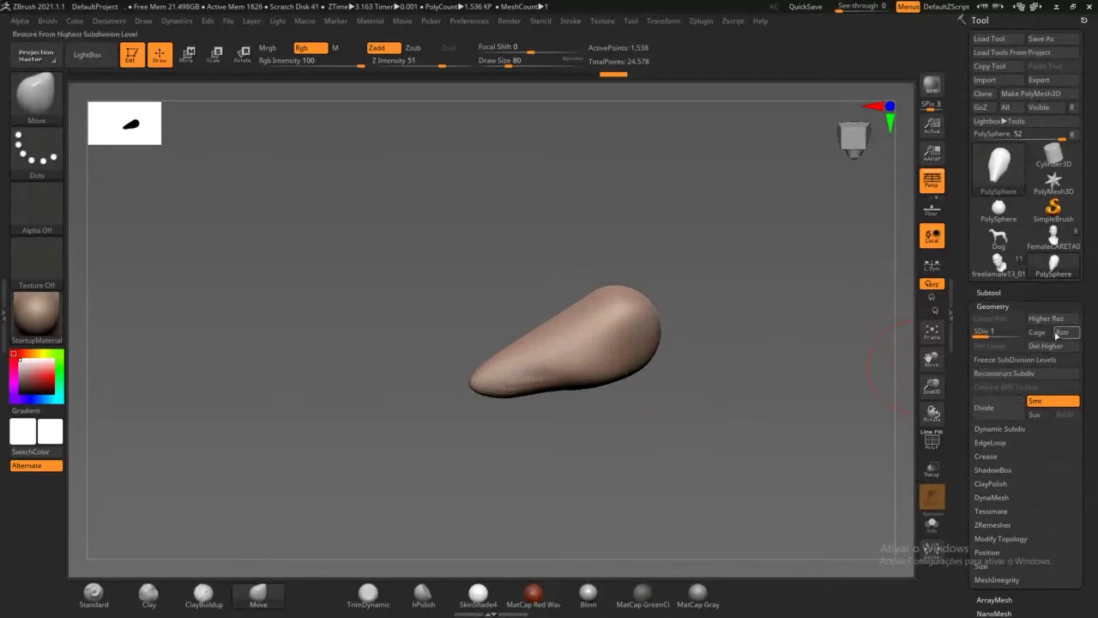
left_click(1034, 346)
Step: Slim and round the bulbous end of the mesh, then turn it to point down
mouse_move(660, 343)
left_mouse_down("shift")
mouse_move(598, 385)
mouse_move(597, 350)
left_mouse_up("shift")
mouse_move(651, 305)
left_mouse_down()
mouse_move(618, 387)
mouse_move(653, 361)
mouse_move(601, 389)
mouse_move(549, 323)
left_mouse_up()
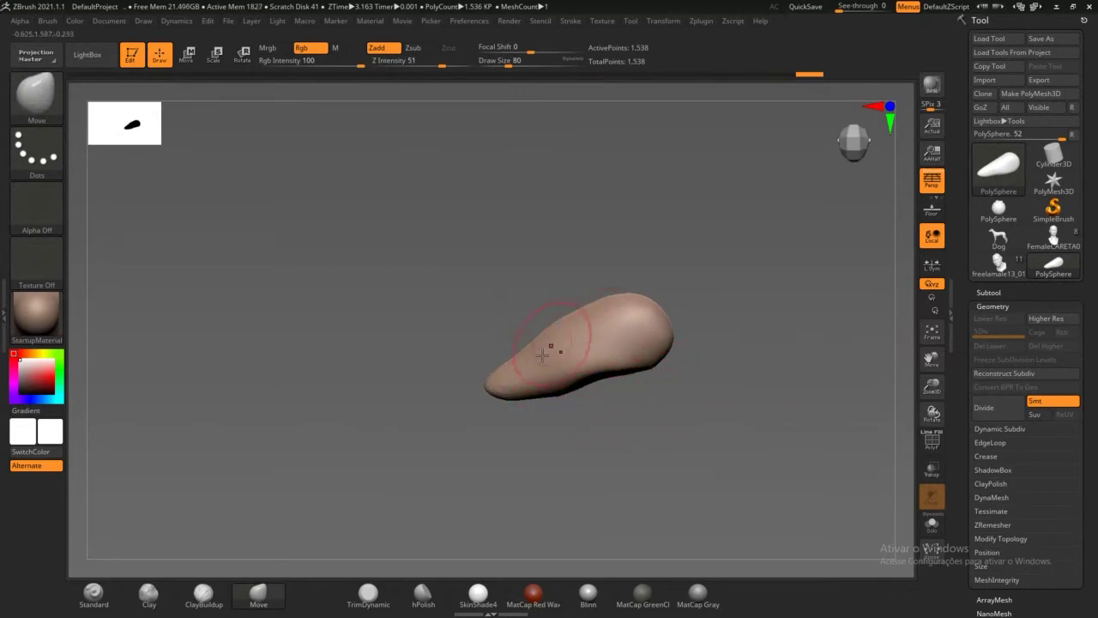
mouse_move(520, 412)
left_mouse_down()
mouse_move(514, 439)
mouse_move(570, 433)
mouse_move(537, 434)
mouse_move(535, 346)
mouse_move(587, 352)
mouse_move(601, 373)
mouse_move(571, 377)
mouse_move(556, 400)
mouse_move(558, 377)
mouse_move(491, 408)
left_mouse_up()
mouse_move(512, 341)
left_mouse_down()
mouse_move(613, 405)
mouse_move(608, 249)
mouse_move(616, 275)
left_mouse_up()
right_click_drag(616, 275, 598, 310)
Step: Deepen and sharpen the eye sockets on both sides with symmetrical Move strokes
left_click_drag(600, 310, 570, 321)
mouse_move(571, 322)
right_mouse_down()
mouse_move(785, 458)
mouse_move(637, 285)
right_mouse_up()
left_click_drag(638, 285, 660, 292)
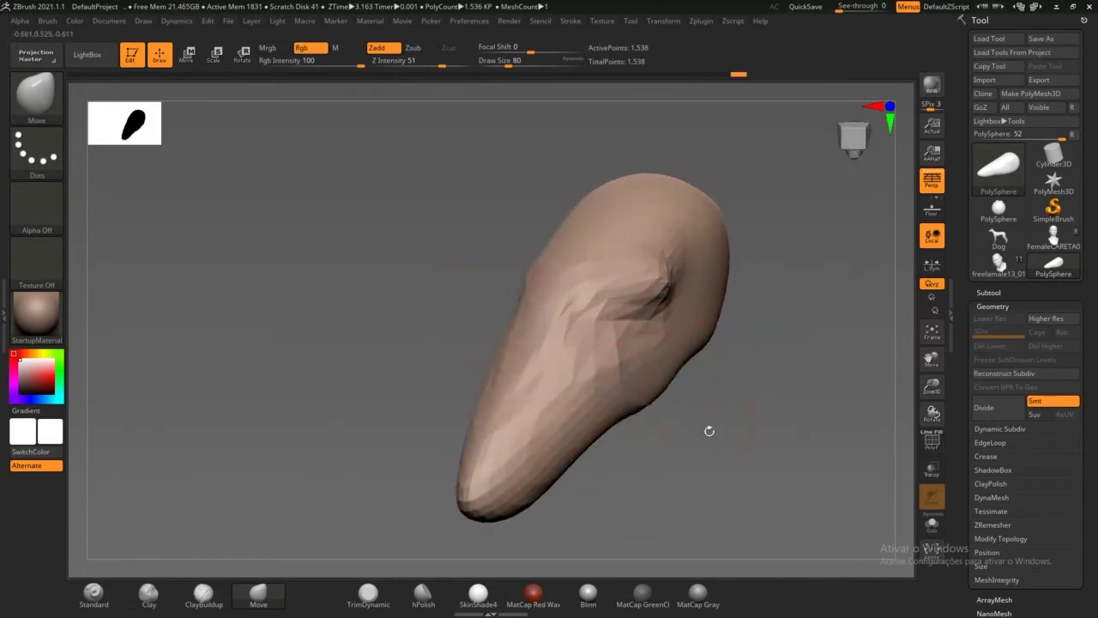
right_click_drag(708, 432, 669, 397)
left_click_drag(661, 292, 674, 277)
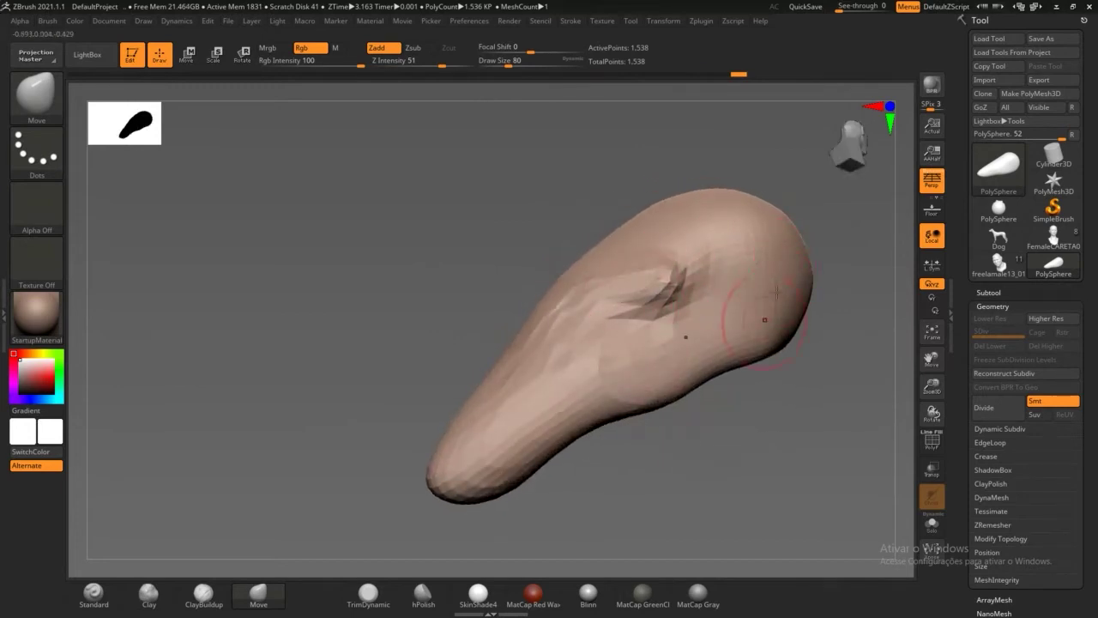
mouse_move(761, 466)
right_mouse_down()
mouse_move(743, 441)
mouse_move(756, 471)
right_mouse_up()
left_click_drag(759, 463, 707, 442)
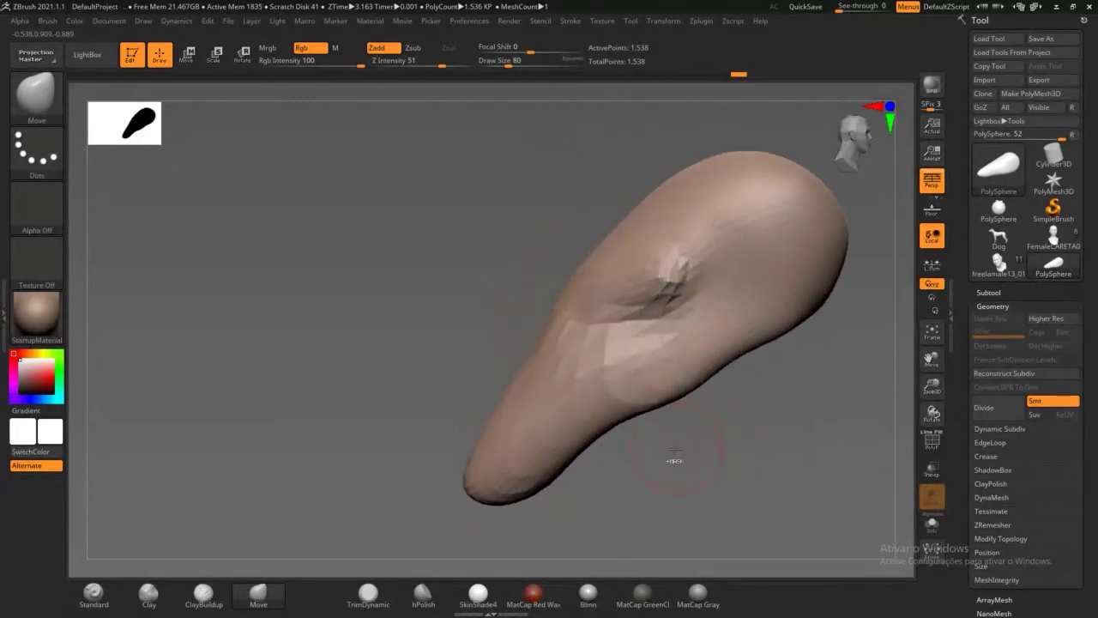
Step: Subdivide once and push the cheeks in below the brows to slim the snout
key("ctrl+d")
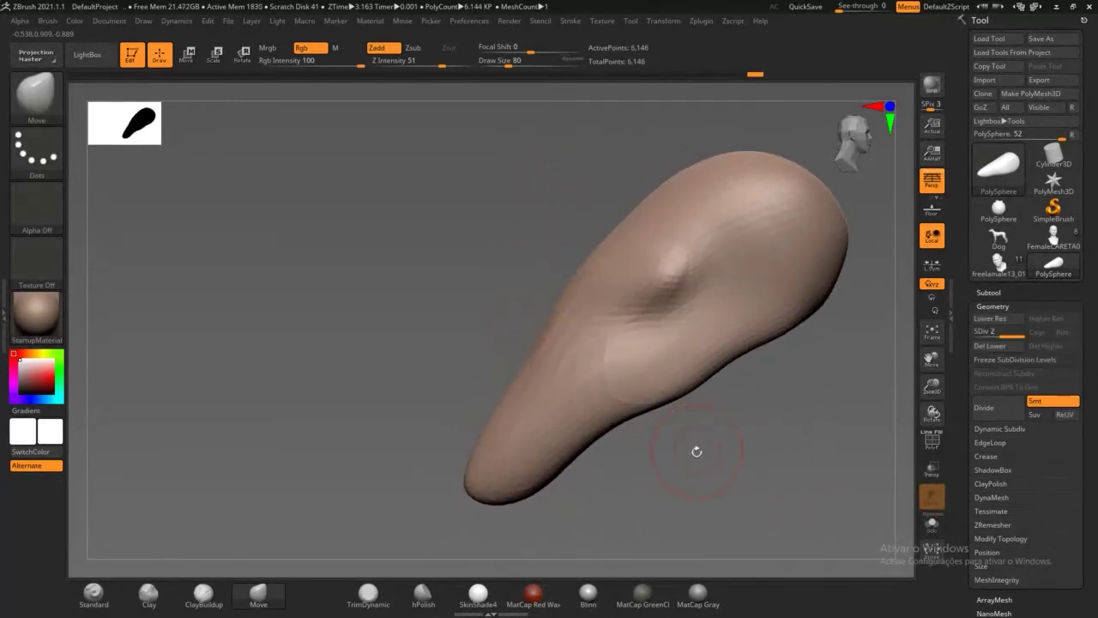
left_click_drag(697, 451, 744, 444)
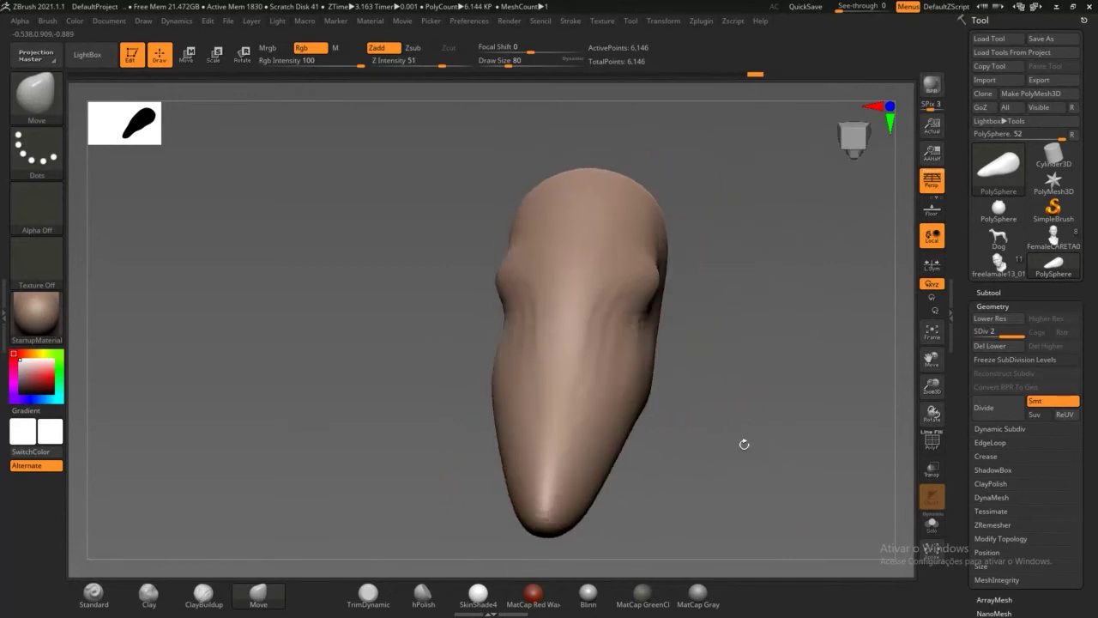
left_click_drag(506, 320, 519, 313)
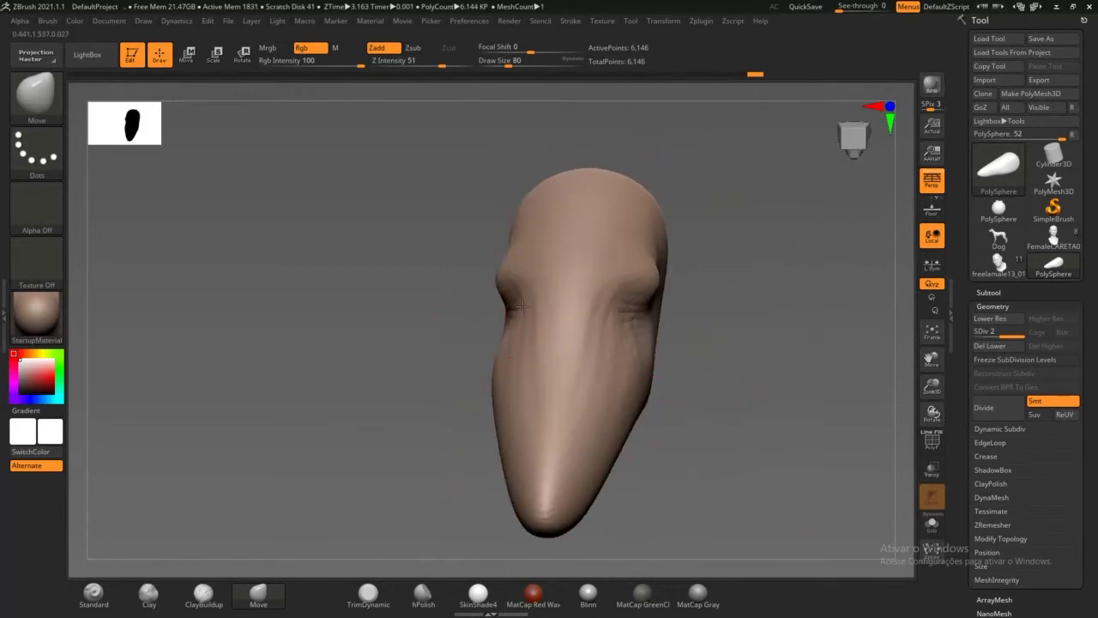
left_click_drag(412, 413, 462, 404)
mouse_move(490, 361)
left_mouse_down()
mouse_move(512, 359)
mouse_move(490, 375)
mouse_move(515, 408)
mouse_move(531, 477)
mouse_move(520, 448)
left_mouse_up()
left_click_drag(407, 412, 490, 412)
left_click_drag(460, 371, 471, 342)
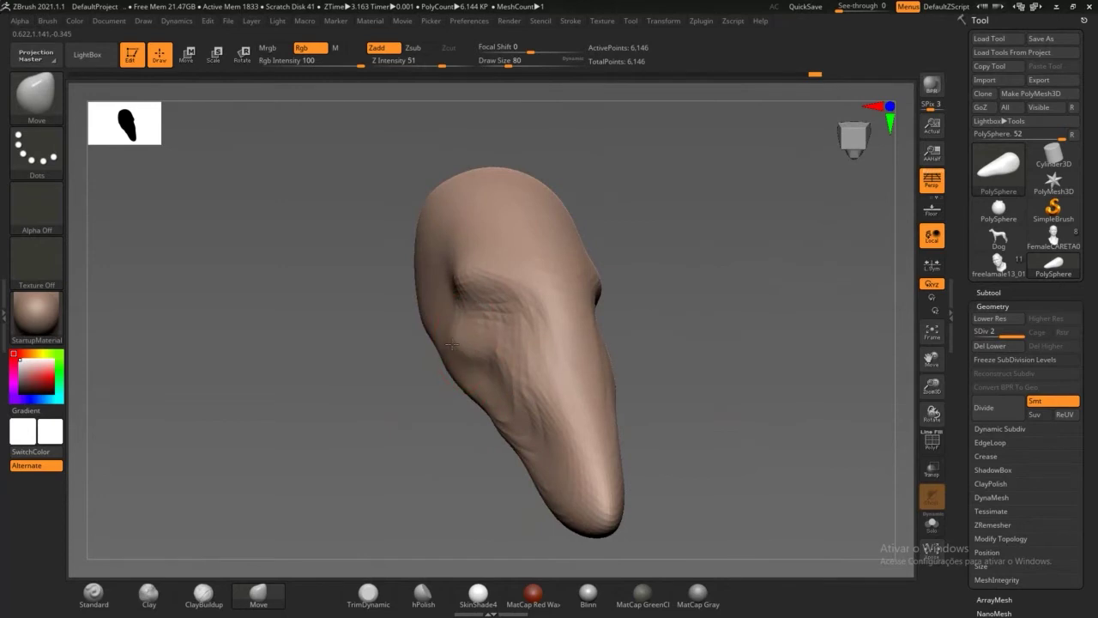
mouse_move(505, 289)
left_mouse_down()
mouse_move(502, 300)
mouse_move(484, 281)
mouse_move(467, 287)
left_mouse_up()
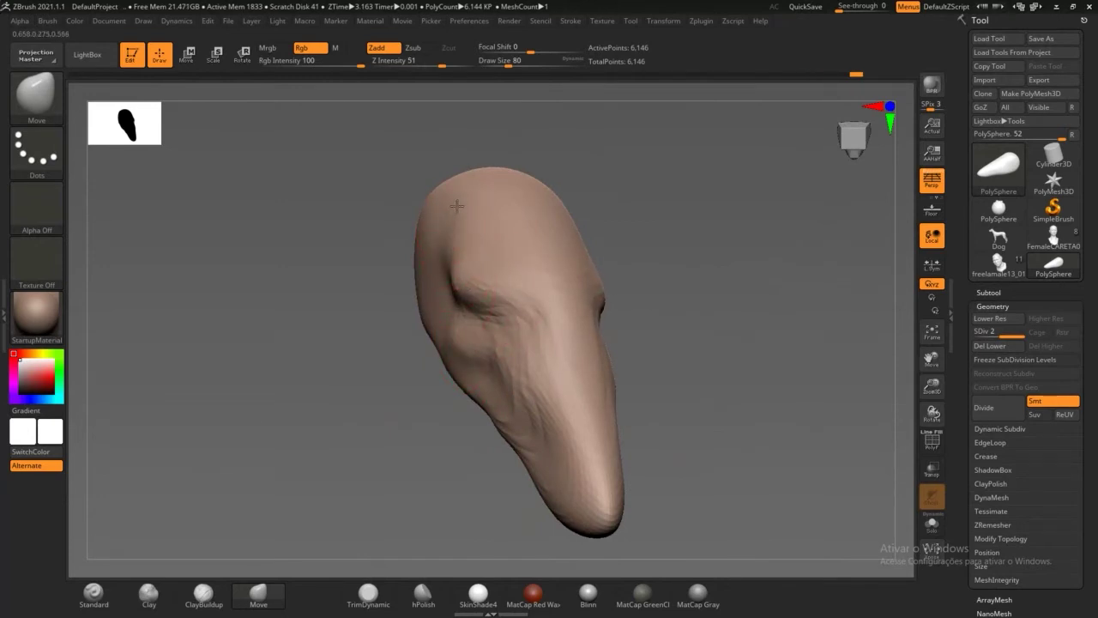
Step: Bulge the crown outward and reshape the upper edges of the head
left_click_drag(464, 202, 460, 172)
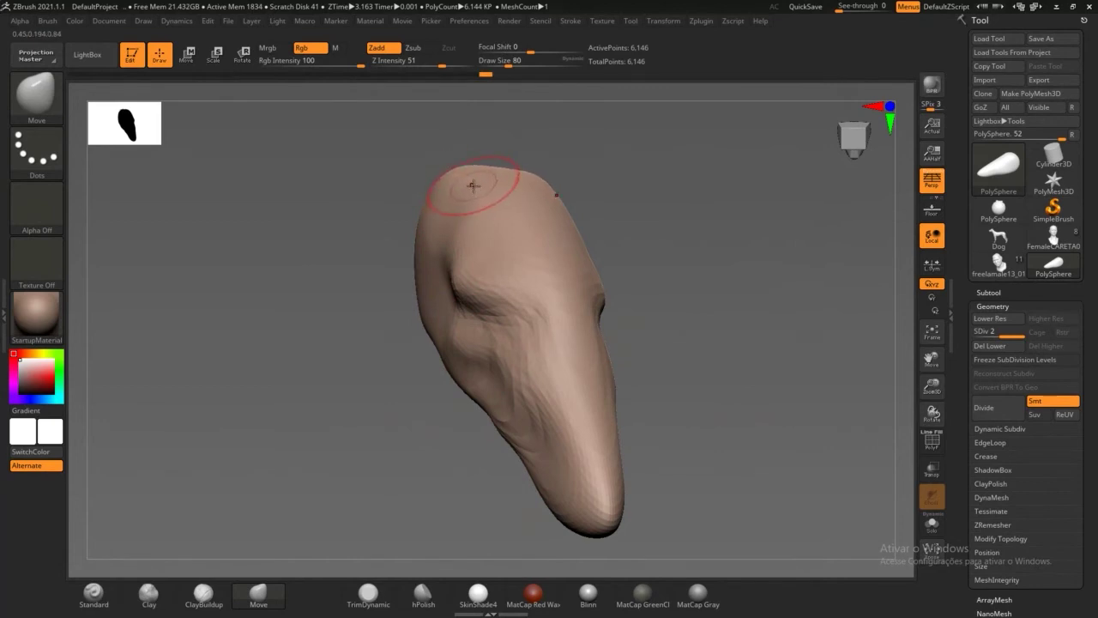
left_click_drag(635, 212, 765, 228)
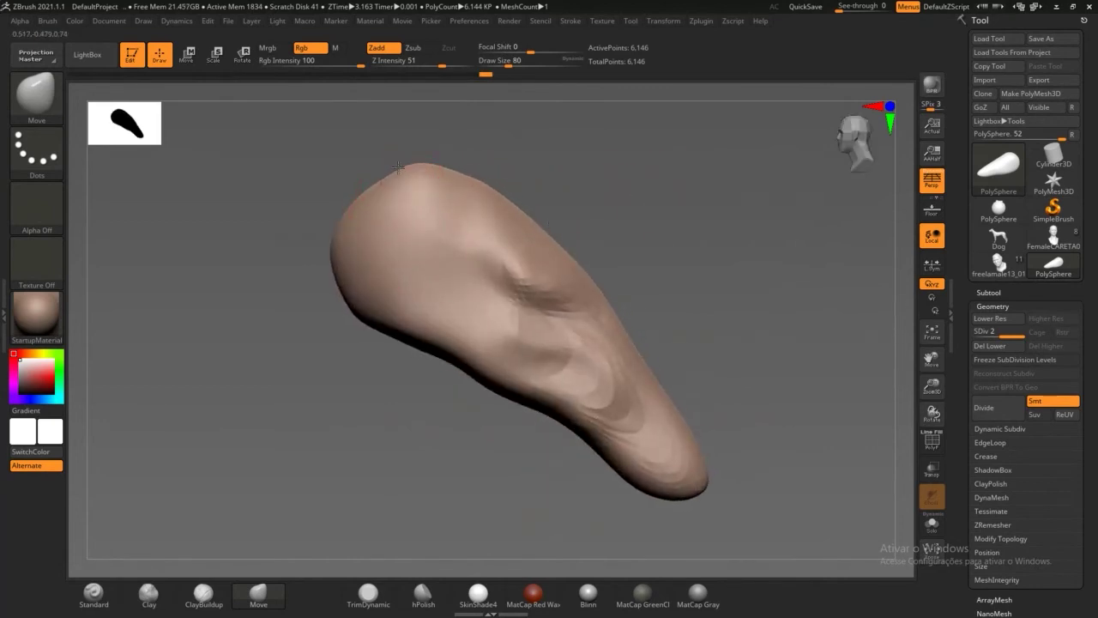
left_click_drag(394, 197, 390, 185)
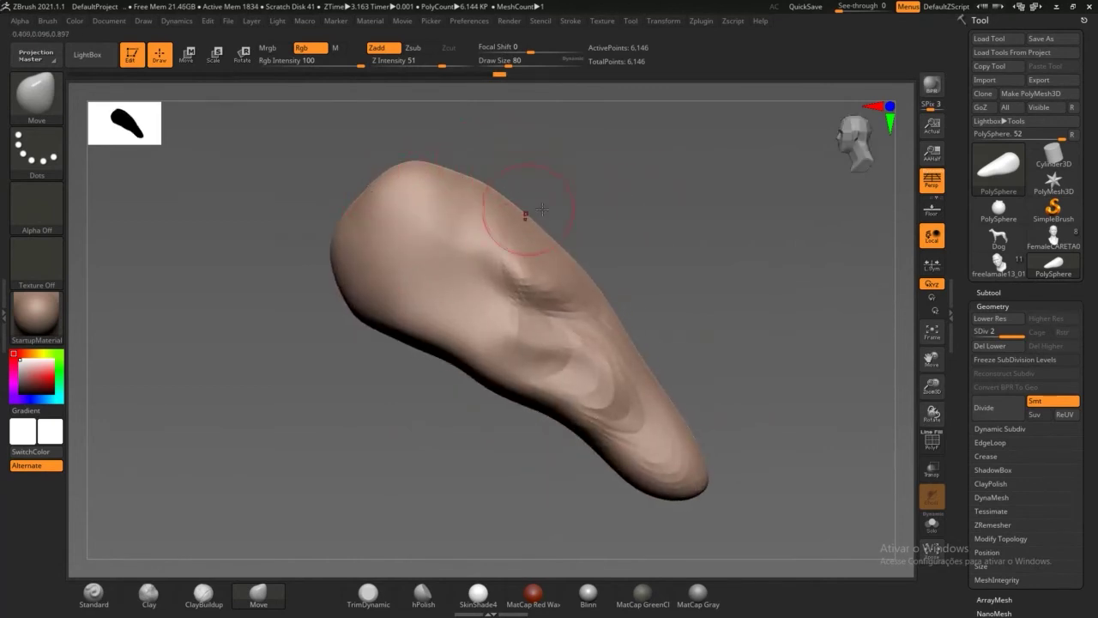
left_click_drag(623, 213, 712, 216)
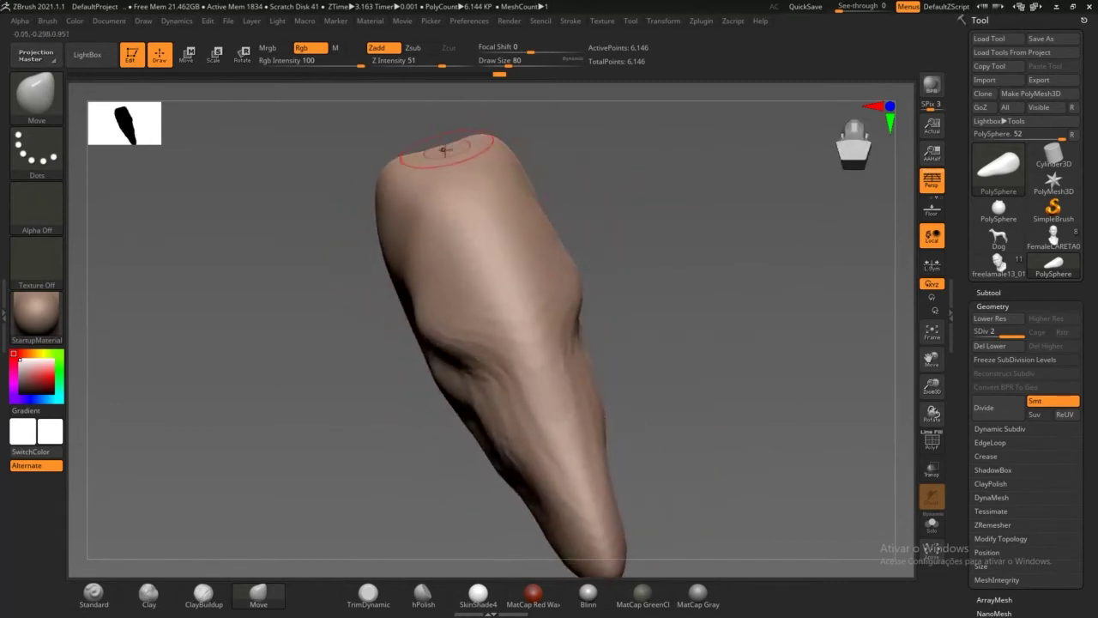
left_click_drag(626, 208, 702, 212)
left_click_drag(446, 199, 439, 197)
left_click_drag(583, 204, 477, 228)
left_click_drag(563, 264, 621, 339)
Step: Reframe the head and subdivide it to level 3 (24,578 points)
left_click_drag(643, 435, 605, 421)
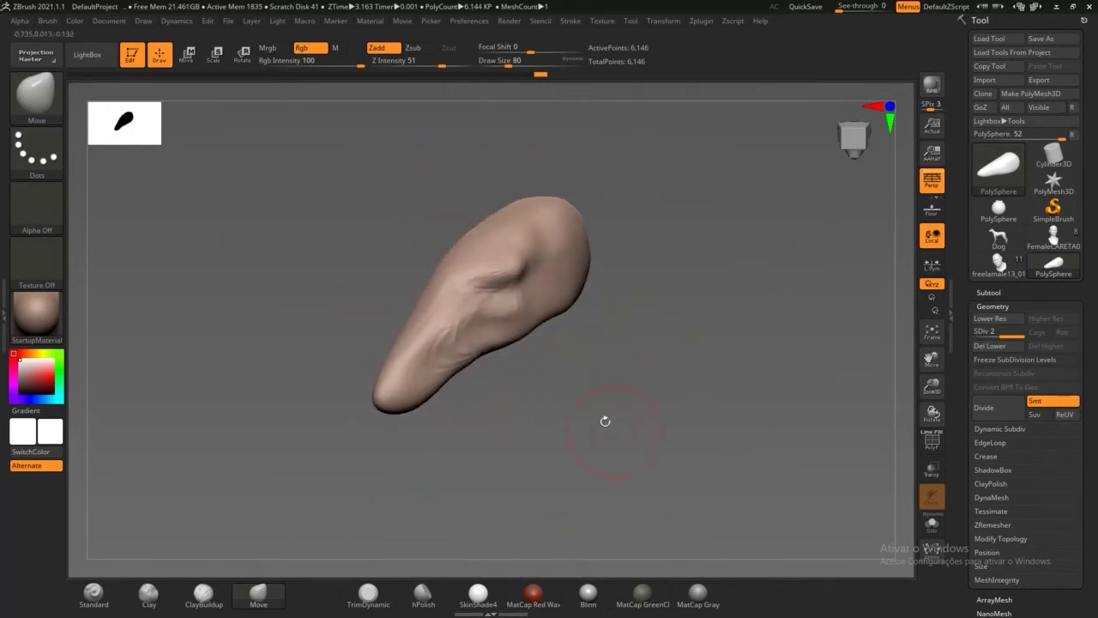
left_click_drag(521, 437, 531, 427)
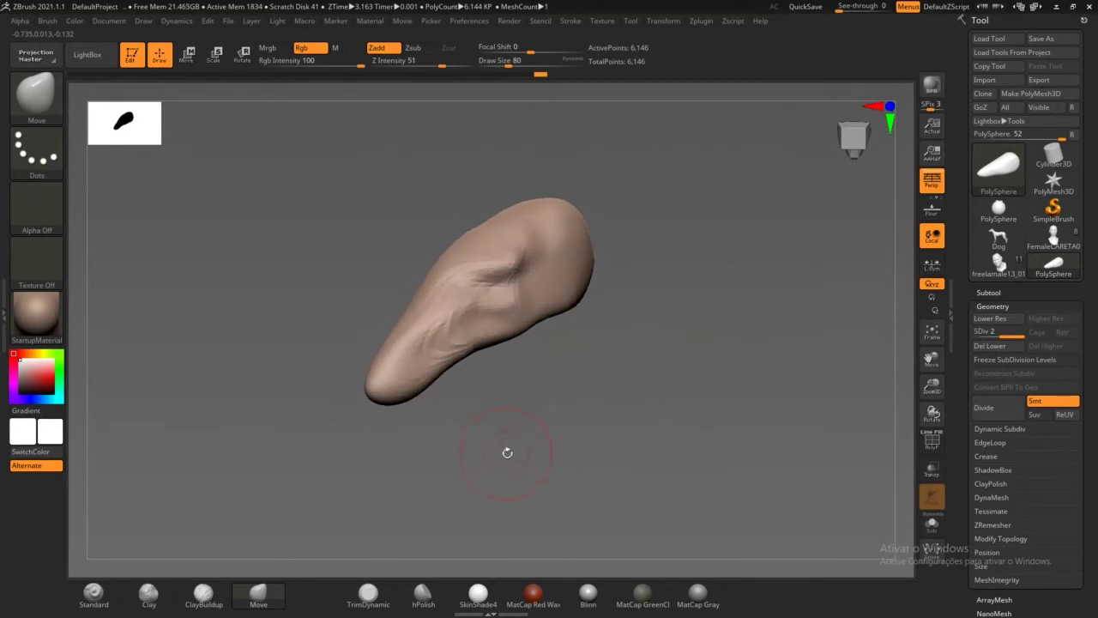
right_click_drag(507, 454, 560, 383, "ctrl")
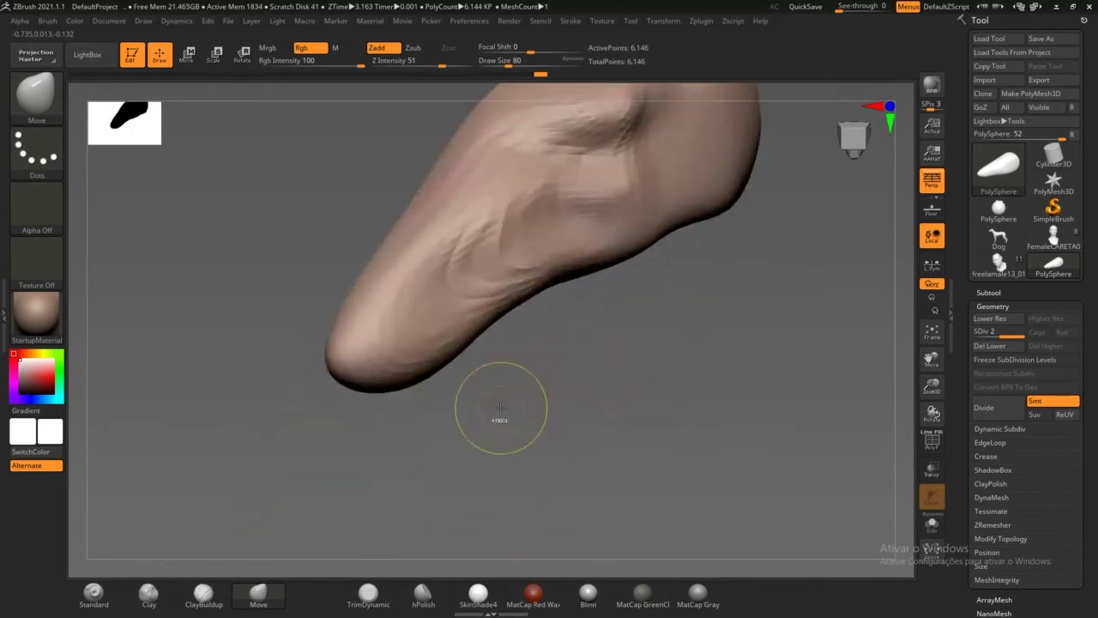
key("ctrl+d")
Step: Flatten and round the snout tip, smoothing away its ridged wrinkles
mouse_move(415, 457)
left_mouse_down()
mouse_move(392, 480)
mouse_move(297, 350)
mouse_move(296, 326)
mouse_move(300, 344)
left_mouse_up()
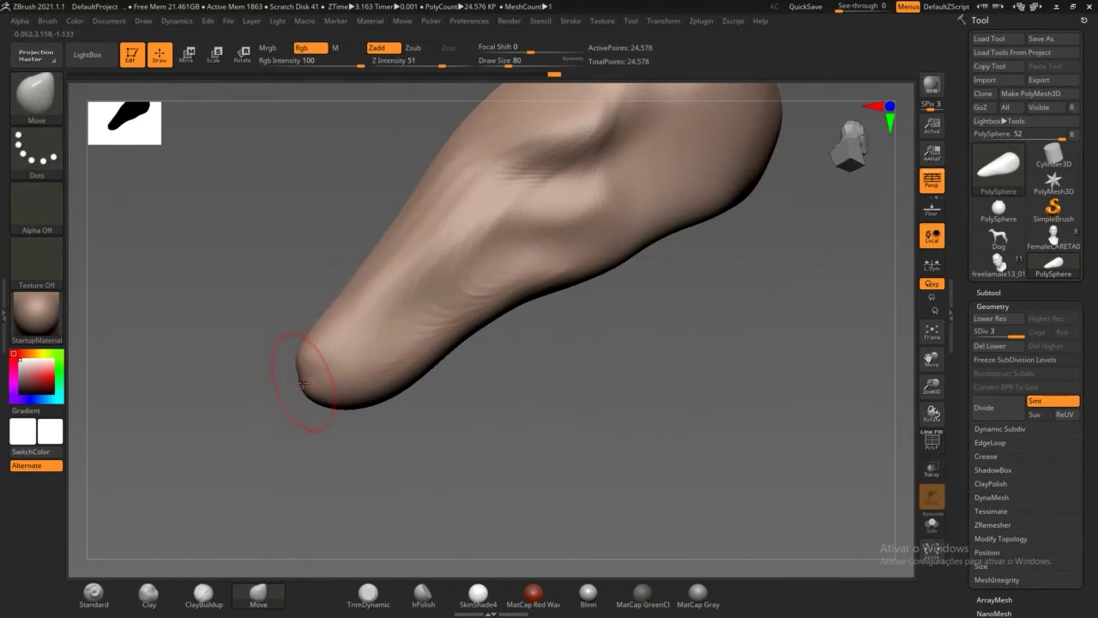
mouse_move(302, 381)
left_mouse_down()
mouse_move(300, 429)
mouse_move(317, 390)
left_mouse_up()
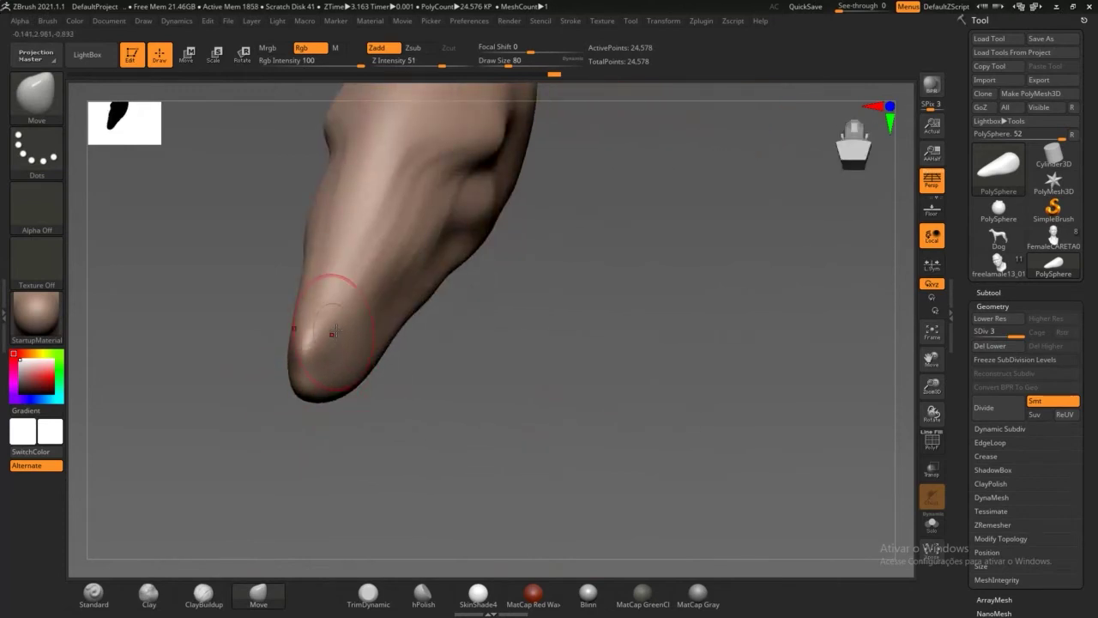
left_click_drag(335, 330, 354, 302)
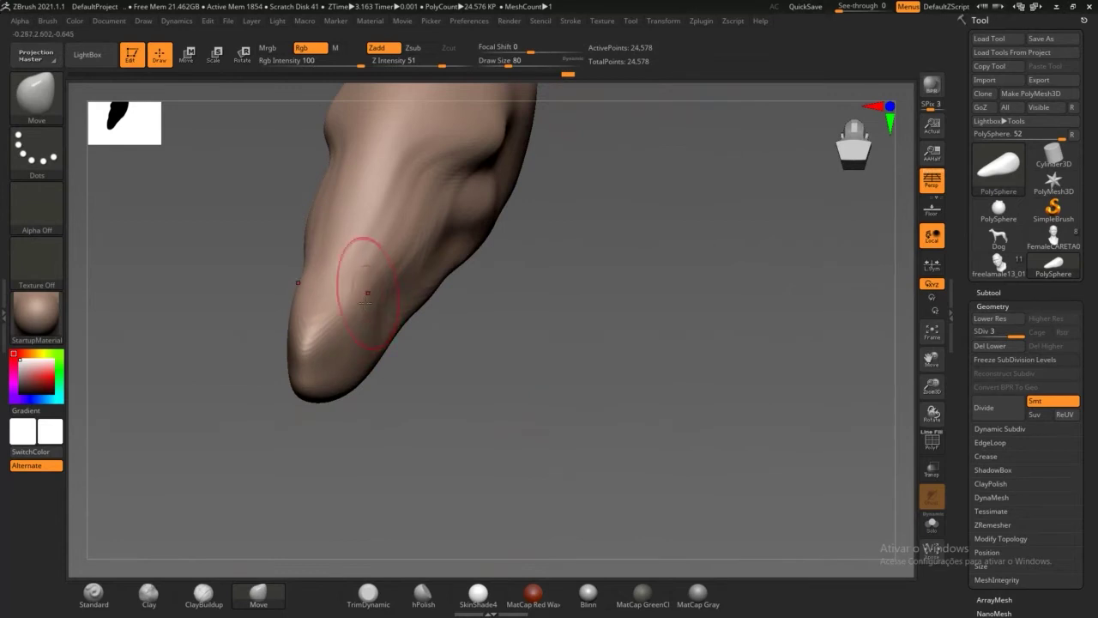
left_click_drag(353, 346, 326, 333, "shift")
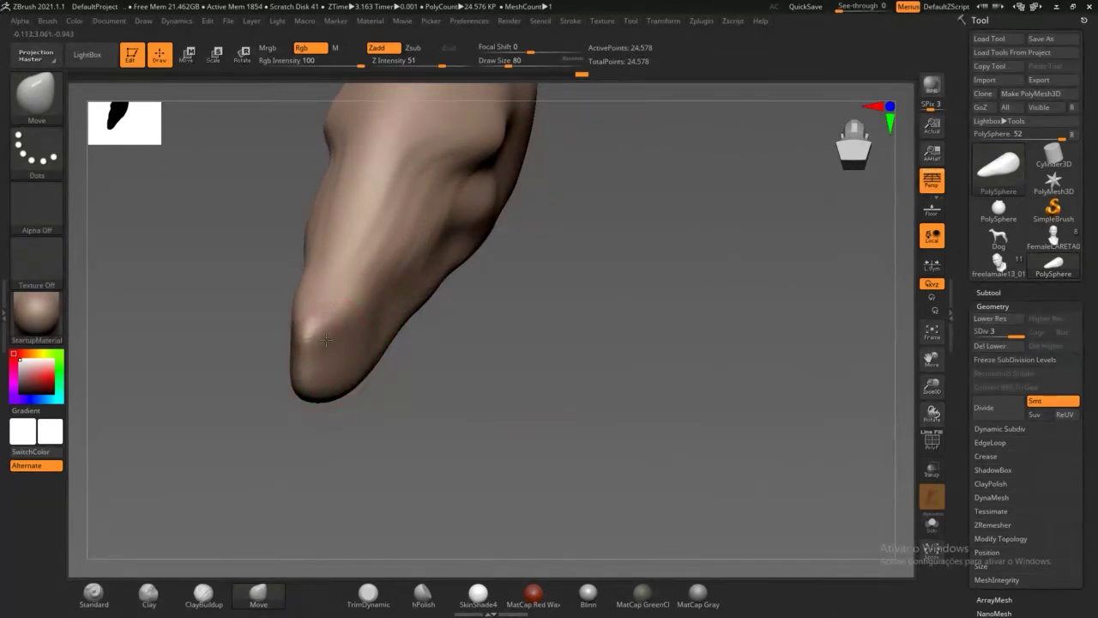
left_click_drag(273, 369, 279, 316)
left_click_drag(321, 397, 317, 422)
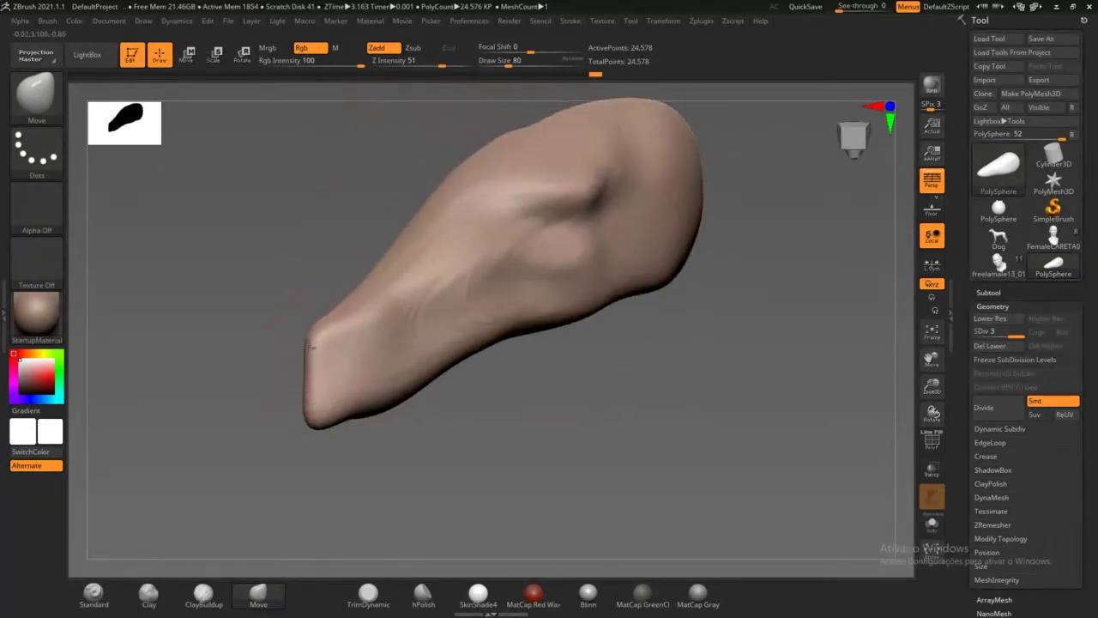
left_click_drag(309, 347, 315, 355)
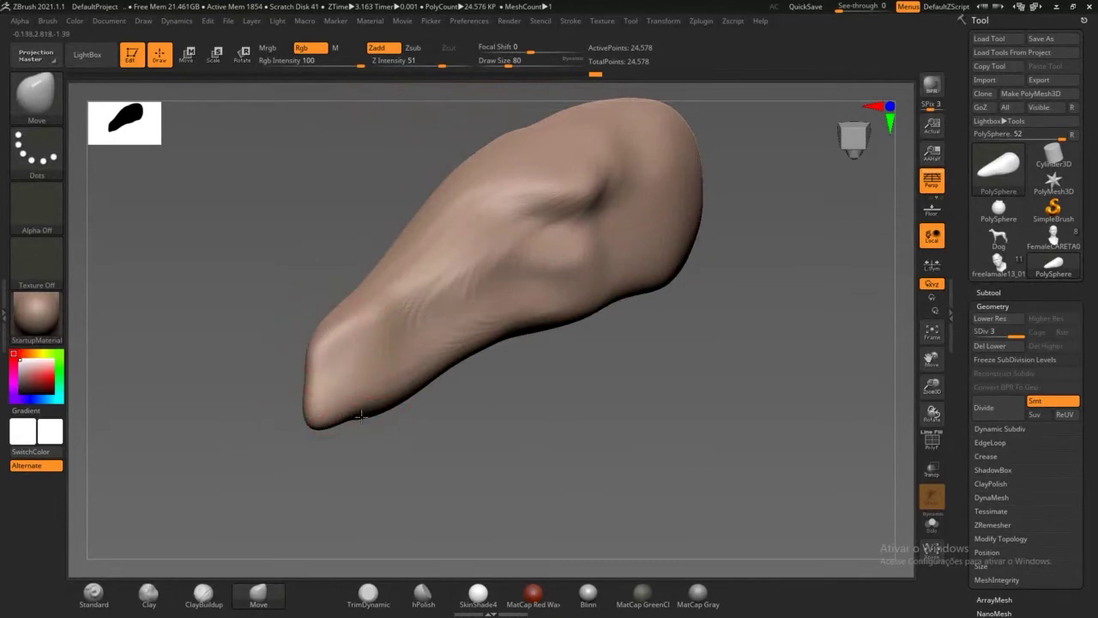
mouse_move(362, 417)
left_mouse_down()
mouse_move(435, 392)
mouse_move(481, 398)
left_mouse_up()
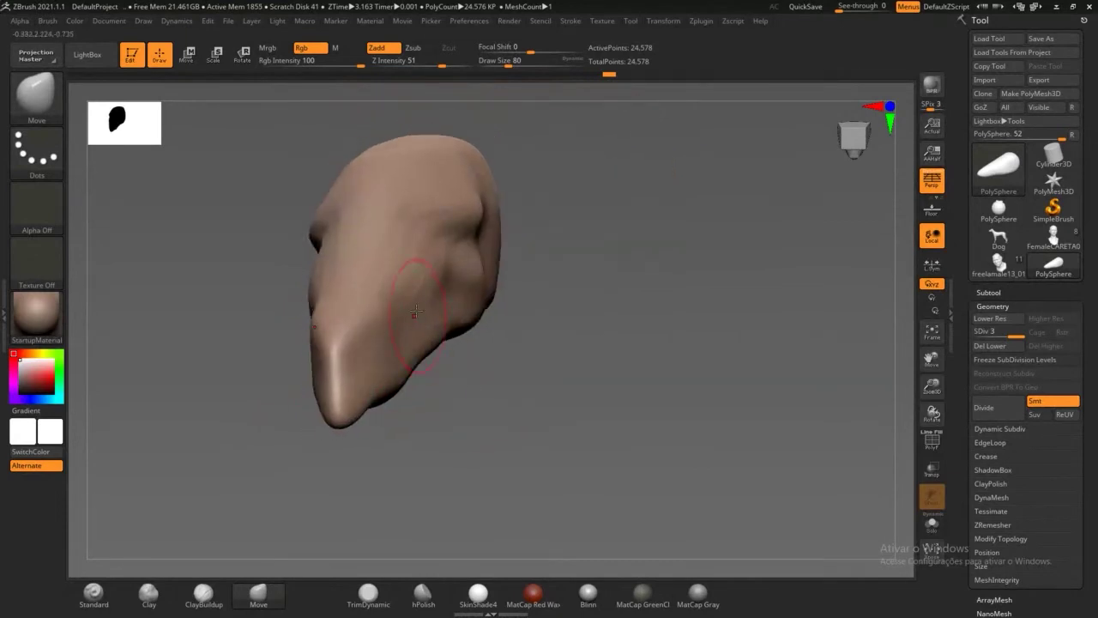
Step: Push in the side above the beak, reshape the side lump, and subdivide to level 4 (98,306 points)
left_click_drag(422, 277, 409, 260)
left_click_drag(476, 215, 468, 211)
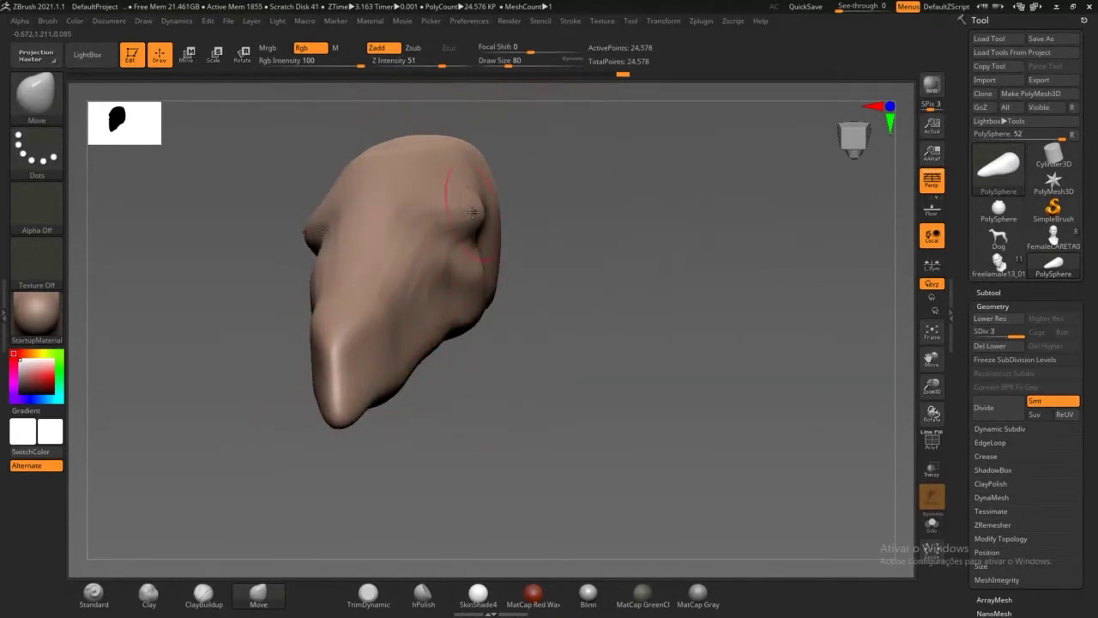
left_click_drag(584, 291, 560, 314)
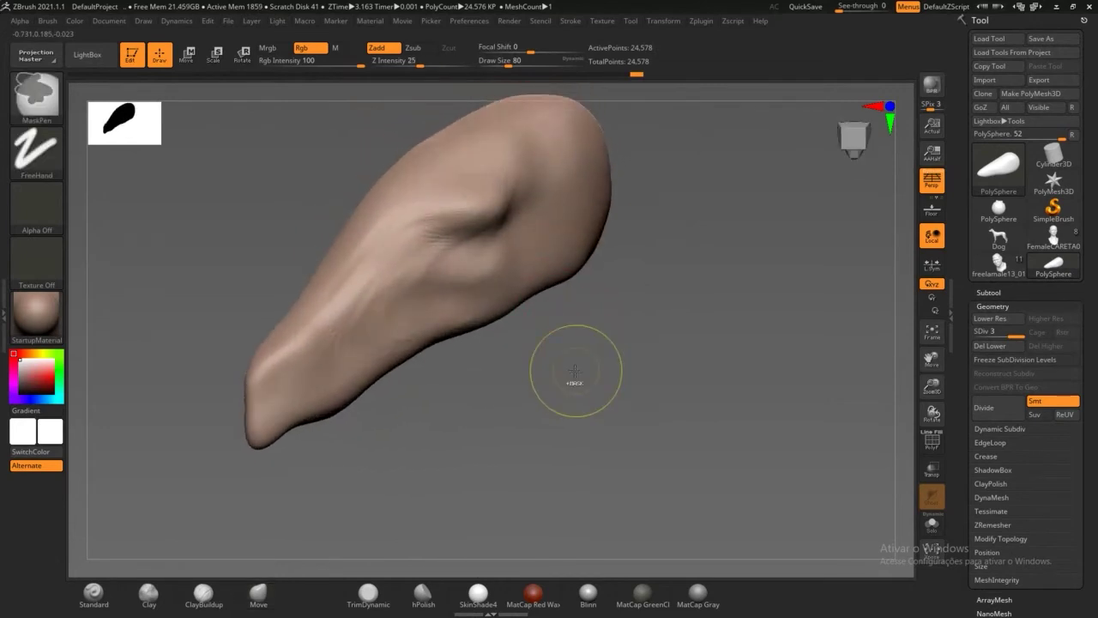
key("ctrl+d")
mouse_move(549, 400)
left_mouse_down()
mouse_move(578, 395)
mouse_move(561, 431)
mouse_move(567, 406)
left_mouse_up()
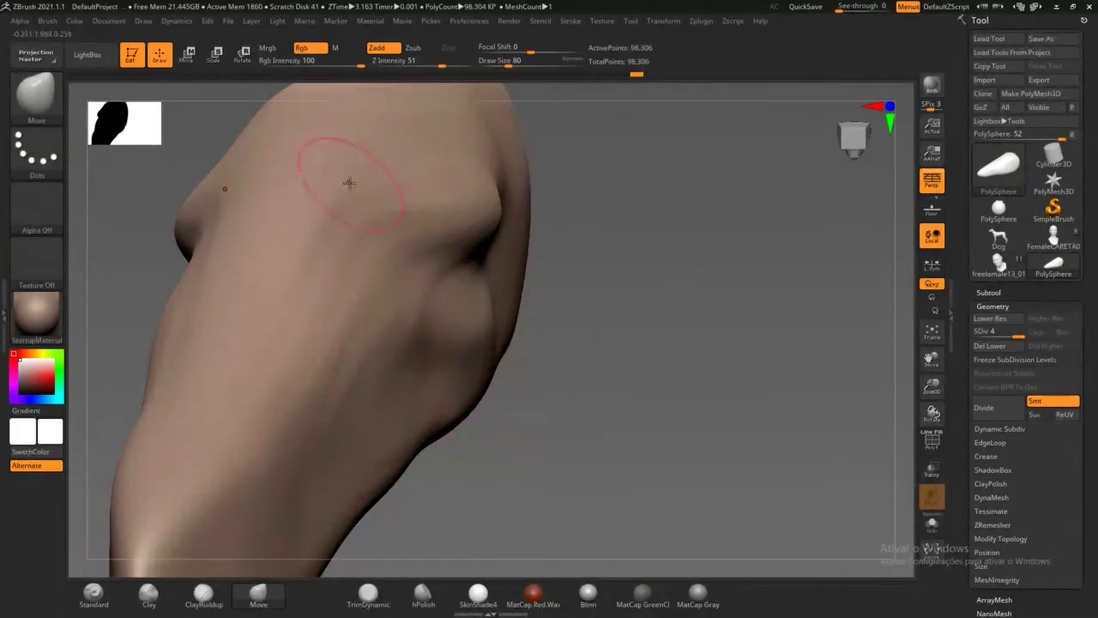
Step: With Move, shift the eye-socket bump's ridge leftward and push its lower-right ridge upward
mouse_move(627, 257)
left_mouse_down()
mouse_move(527, 195)
mouse_move(536, 185)
left_mouse_up()
left_click_drag(462, 200, 468, 169)
left_click_drag(525, 189, 511, 194)
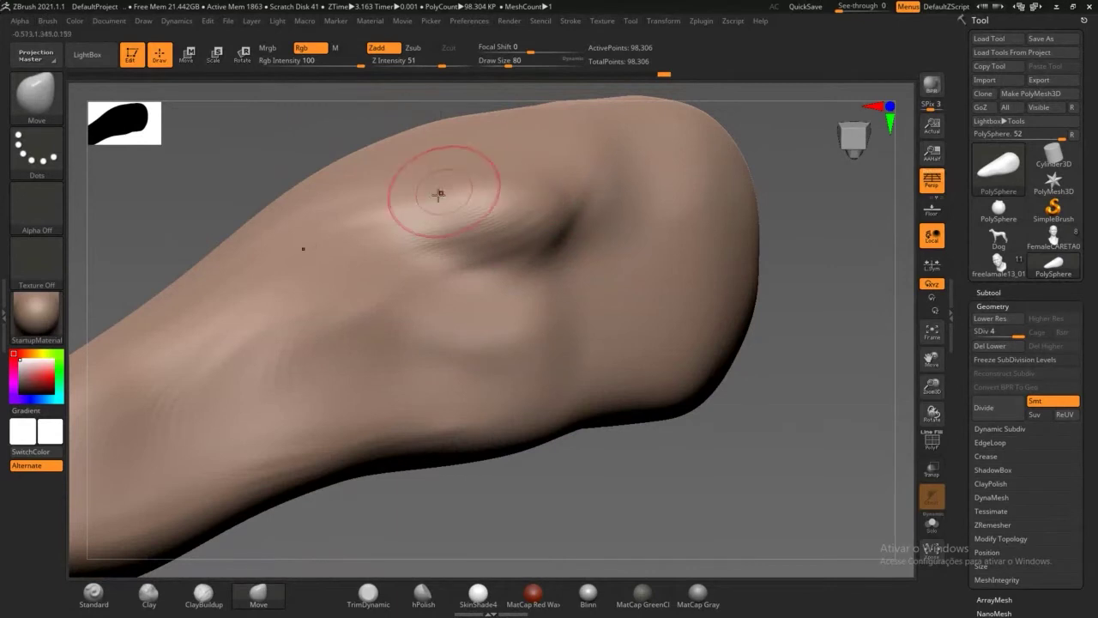
left_click_drag(442, 194, 426, 190)
left_click_drag(541, 245, 533, 194)
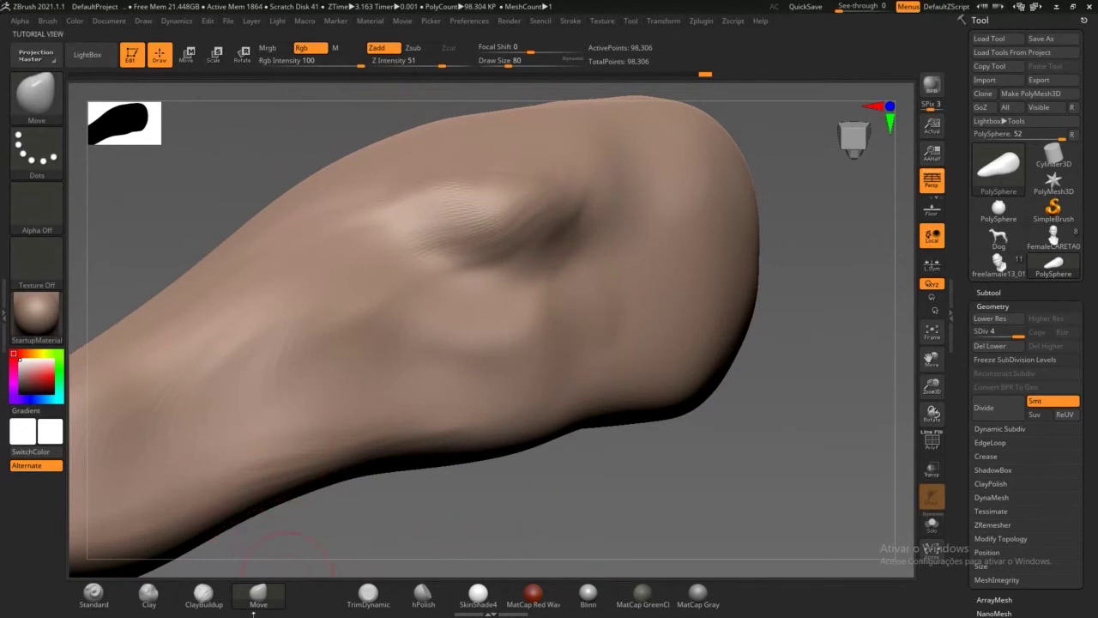
Step: Switch to the ClayBuildup brush with a Draw Size of 35
left_click(204, 594)
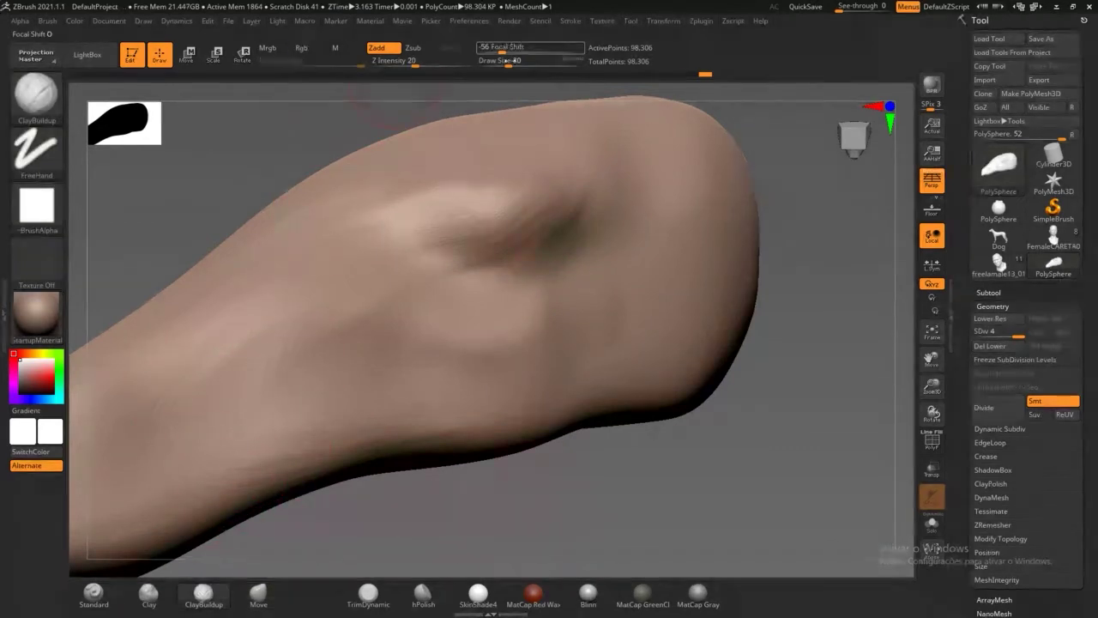
left_click(508, 61)
type("35")
key("Return")
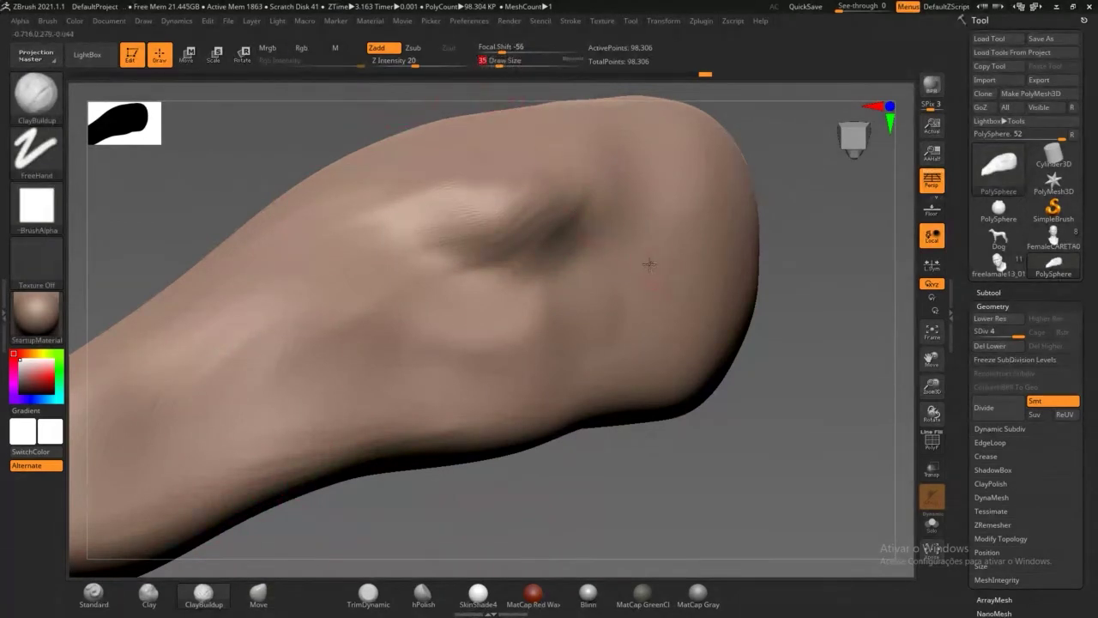
Step: Build up ridged clay around and beside the eye crease, extending it downward
mouse_move(550, 327)
left_mouse_down()
mouse_move(468, 335)
mouse_move(507, 347)
mouse_move(462, 317)
mouse_move(476, 360)
mouse_move(671, 280)
left_mouse_up()
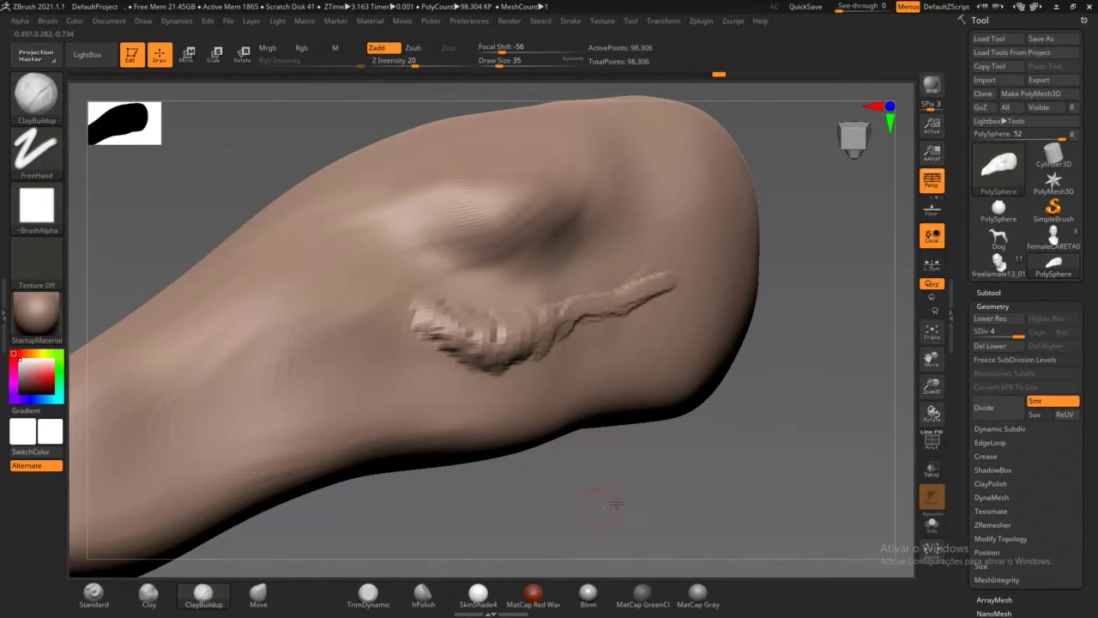
left_click_drag(615, 507, 532, 282)
mouse_move(507, 230)
left_mouse_down()
mouse_move(540, 202)
mouse_move(549, 210)
left_mouse_up()
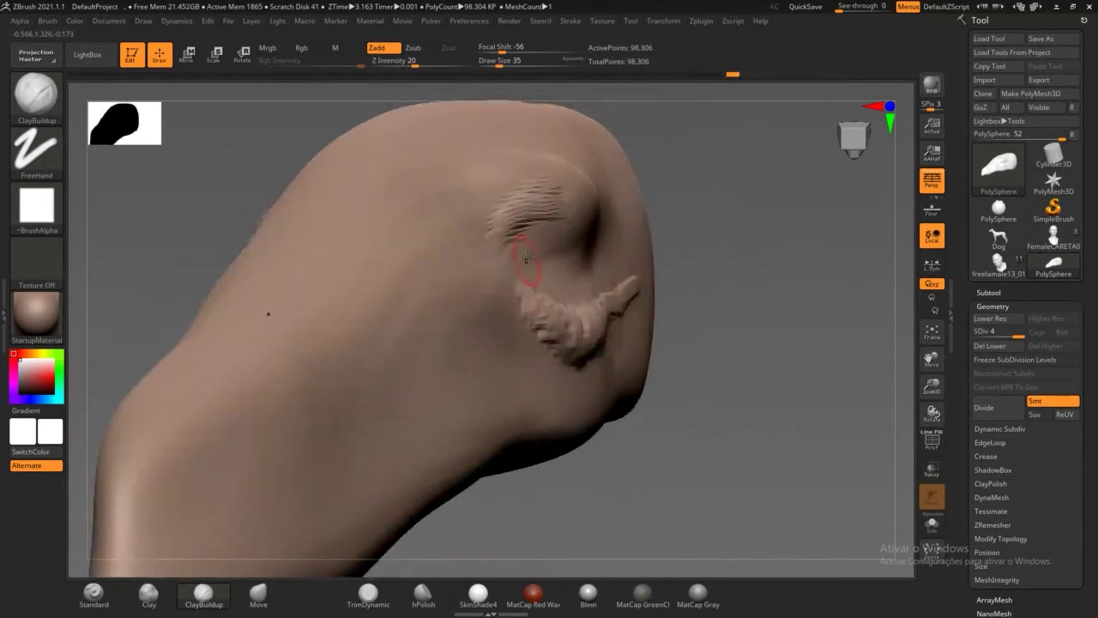
mouse_move(527, 259)
left_mouse_down()
mouse_move(526, 245)
mouse_move(542, 279)
mouse_move(556, 245)
mouse_move(566, 274)
mouse_move(521, 255)
mouse_move(542, 281)
mouse_move(554, 273)
mouse_move(515, 249)
mouse_move(519, 259)
mouse_move(508, 254)
mouse_move(563, 255)
mouse_move(557, 277)
mouse_move(549, 290)
mouse_move(520, 259)
mouse_move(499, 283)
left_mouse_up()
left_click_drag(726, 344, 541, 280)
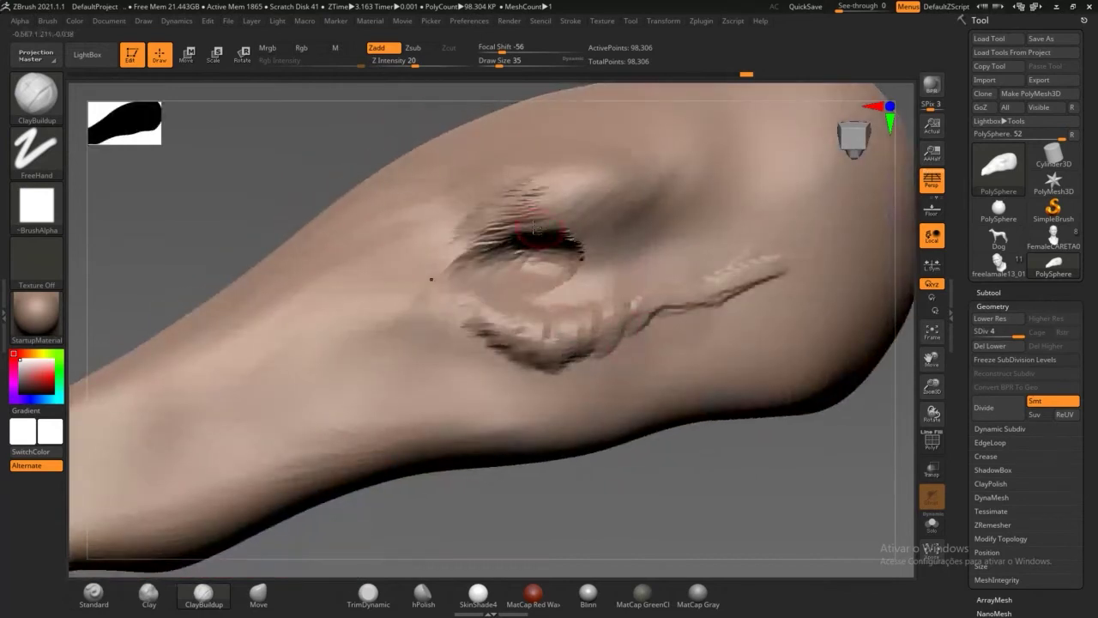
mouse_move(566, 236)
left_mouse_down()
mouse_move(582, 262)
mouse_move(494, 249)
mouse_move(490, 275)
mouse_move(539, 212)
mouse_move(584, 214)
mouse_move(601, 201)
mouse_move(562, 215)
mouse_move(622, 166)
mouse_move(455, 220)
mouse_move(470, 214)
left_mouse_up()
Step: Add streaky clay above the crease, along the lower head and snout, curving the crease into a groove
mouse_move(316, 165)
left_mouse_down()
mouse_move(450, 163)
mouse_move(446, 197)
mouse_move(476, 163)
mouse_move(528, 193)
mouse_move(434, 146)
mouse_move(446, 206)
mouse_move(368, 177)
mouse_move(283, 335)
mouse_move(218, 382)
mouse_move(137, 472)
left_mouse_up()
mouse_move(519, 442)
left_mouse_down("alt")
mouse_move(516, 395)
mouse_move(498, 356)
mouse_move(481, 350)
left_mouse_up("alt")
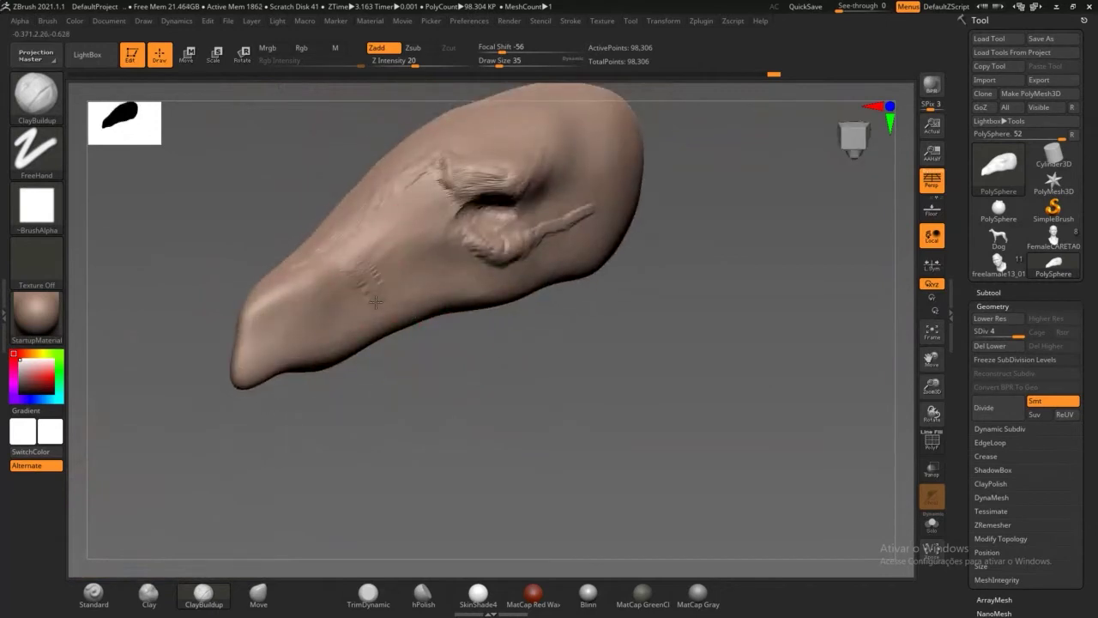
mouse_move(375, 301)
left_mouse_down()
mouse_move(358, 294)
mouse_move(330, 324)
mouse_move(311, 318)
mouse_move(354, 312)
left_mouse_up()
mouse_move(403, 258)
left_mouse_down()
mouse_move(399, 249)
mouse_move(428, 268)
mouse_move(391, 265)
mouse_move(388, 293)
mouse_move(431, 260)
mouse_move(397, 293)
left_mouse_up()
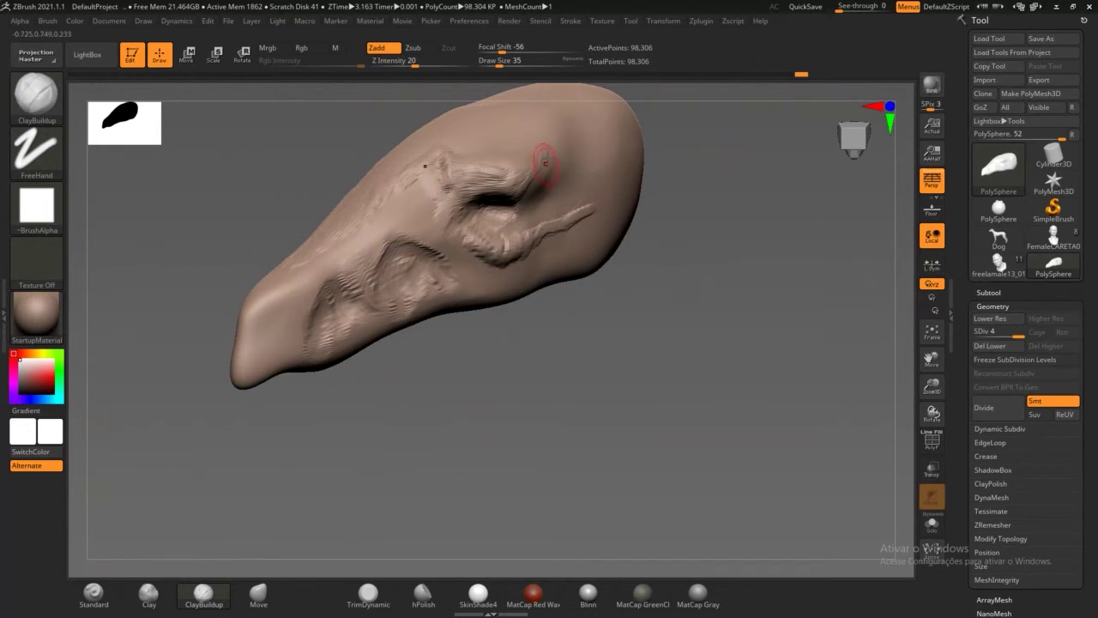
mouse_move(671, 169)
left_mouse_down()
mouse_move(584, 215)
mouse_move(603, 213)
left_mouse_up()
mouse_move(615, 251)
left_mouse_down()
mouse_move(575, 217)
mouse_move(551, 253)
left_mouse_up()
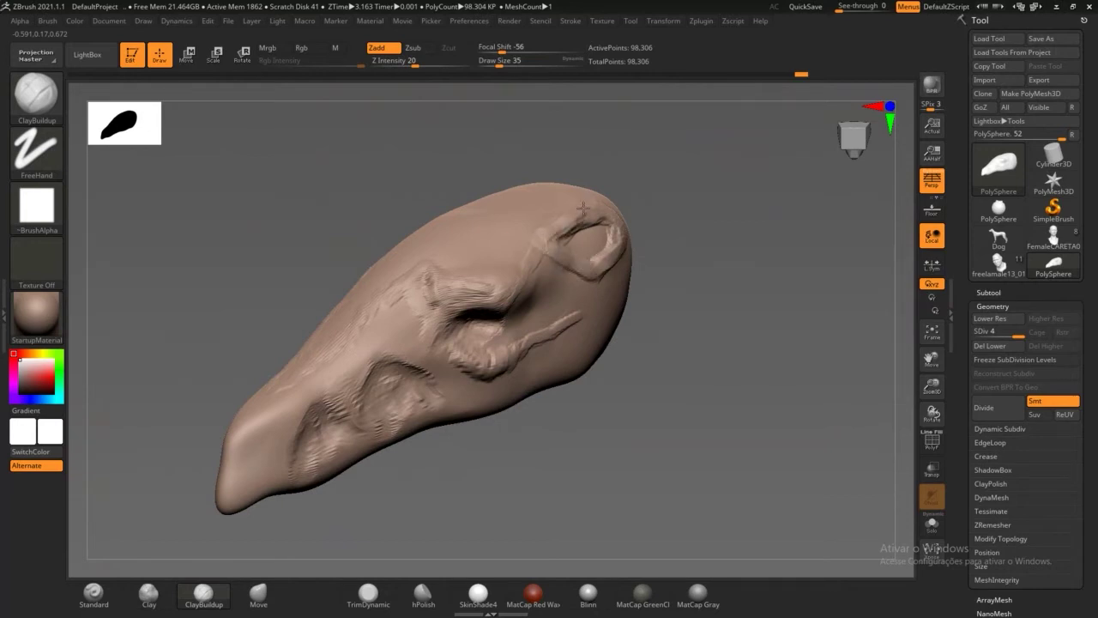
Step: Build up the eye socket's upper rim and add a small clay stroke on the brow
right_click_drag(544, 232, 575, 209)
mouse_move(575, 208)
left_mouse_down()
mouse_move(527, 206)
mouse_move(523, 189)
mouse_move(578, 180)
mouse_move(557, 230)
mouse_move(536, 249)
mouse_move(518, 244)
left_mouse_up()
left_click_drag(496, 295, 470, 322)
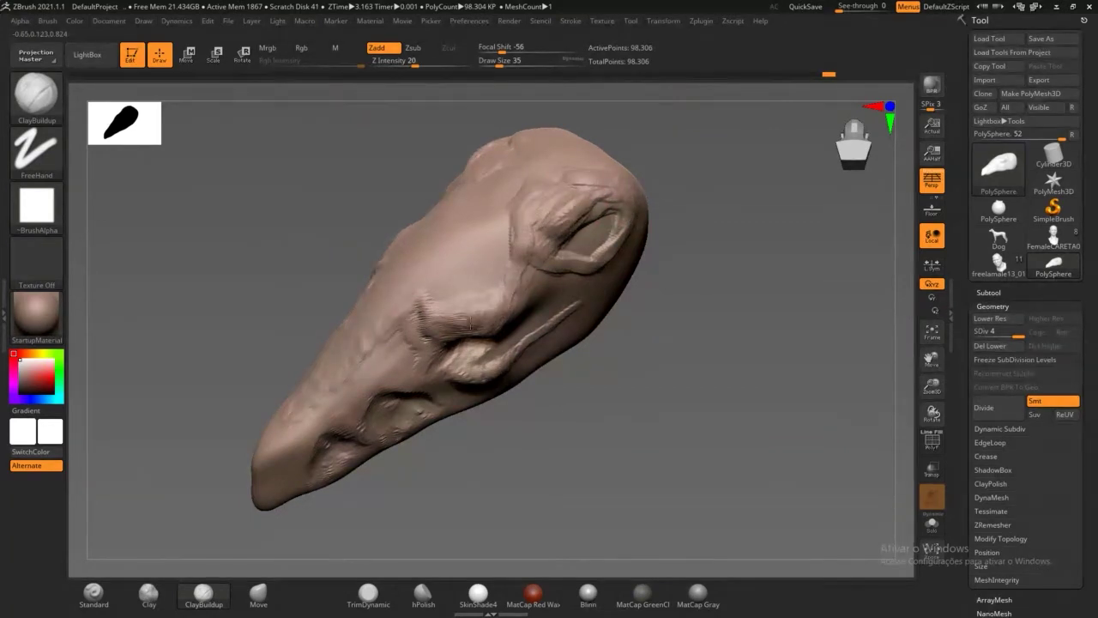
left_click_drag(611, 432, 552, 368)
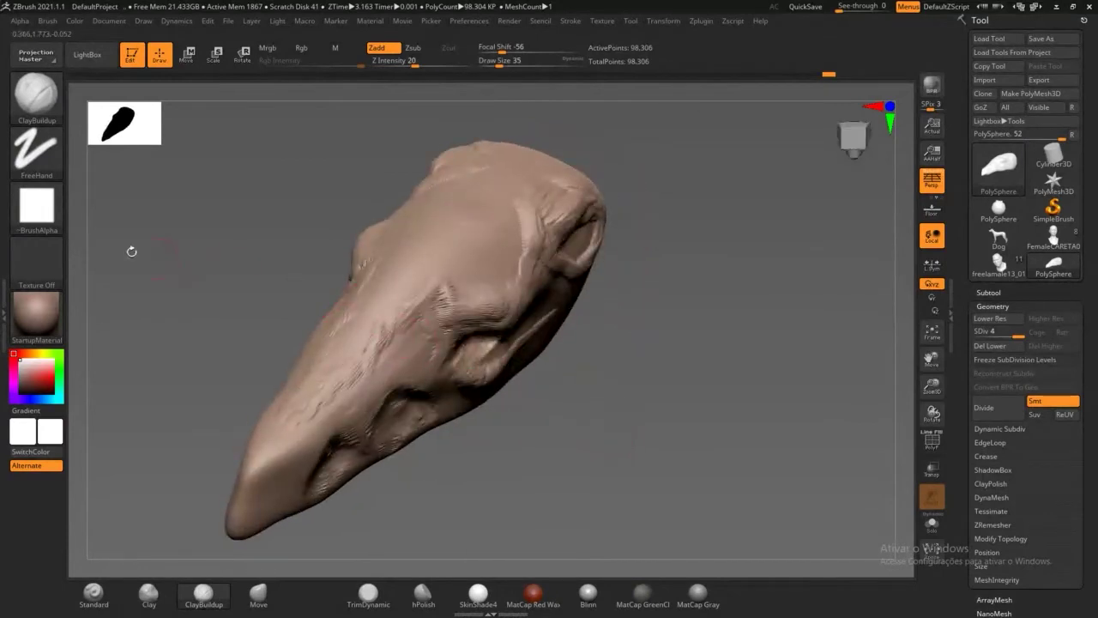
Step: Use the soft round Alpha 01 to carve a small groove near the snout tip
left_click(36, 218)
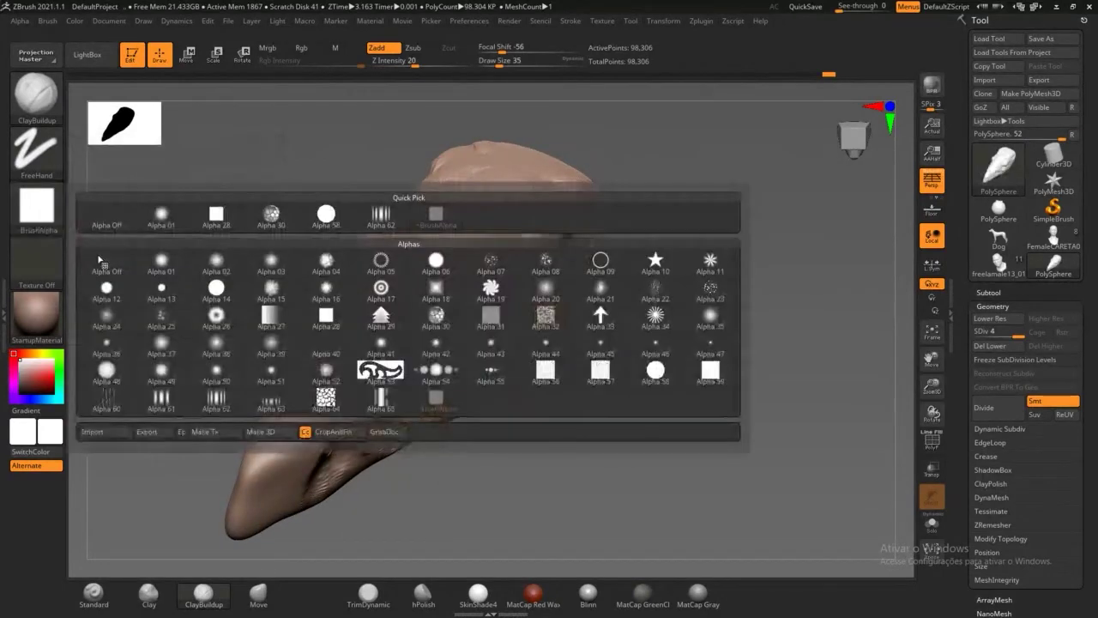
left_click(157, 216)
left_click_drag(186, 260, 481, 283)
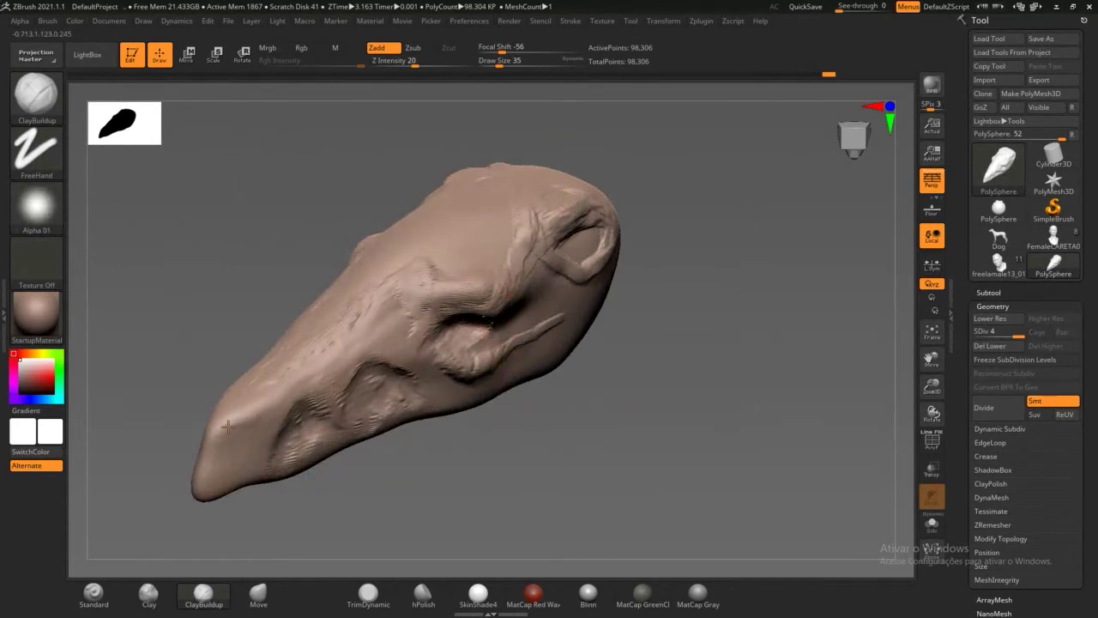
mouse_move(203, 454)
left_mouse_down()
mouse_move(222, 442)
mouse_move(216, 432)
mouse_move(238, 426)
left_mouse_up()
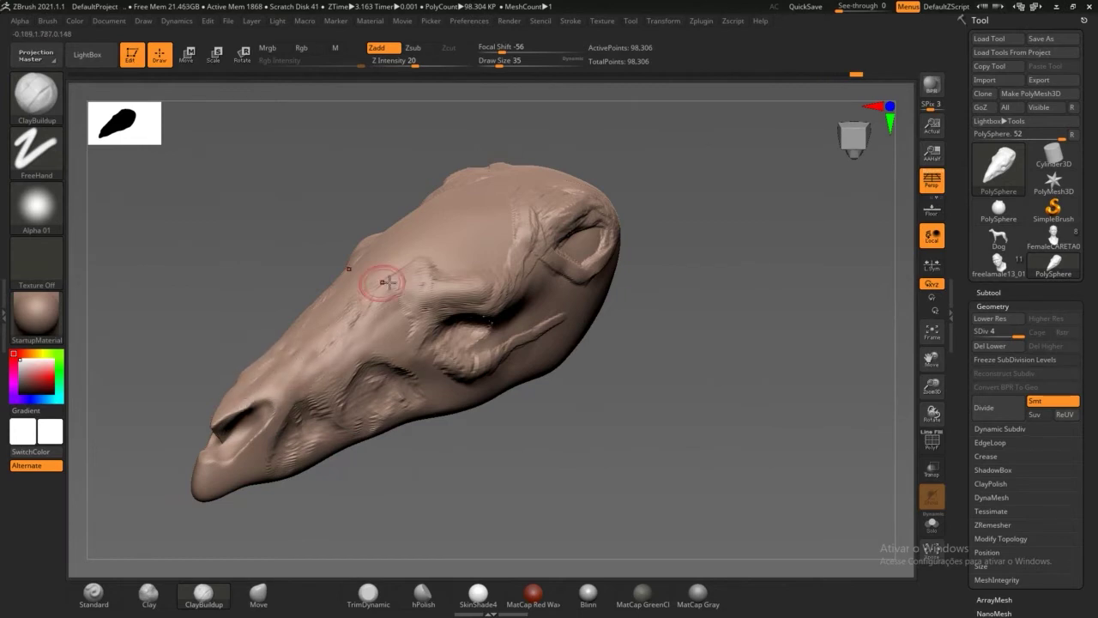
left_click_drag(507, 455, 488, 387)
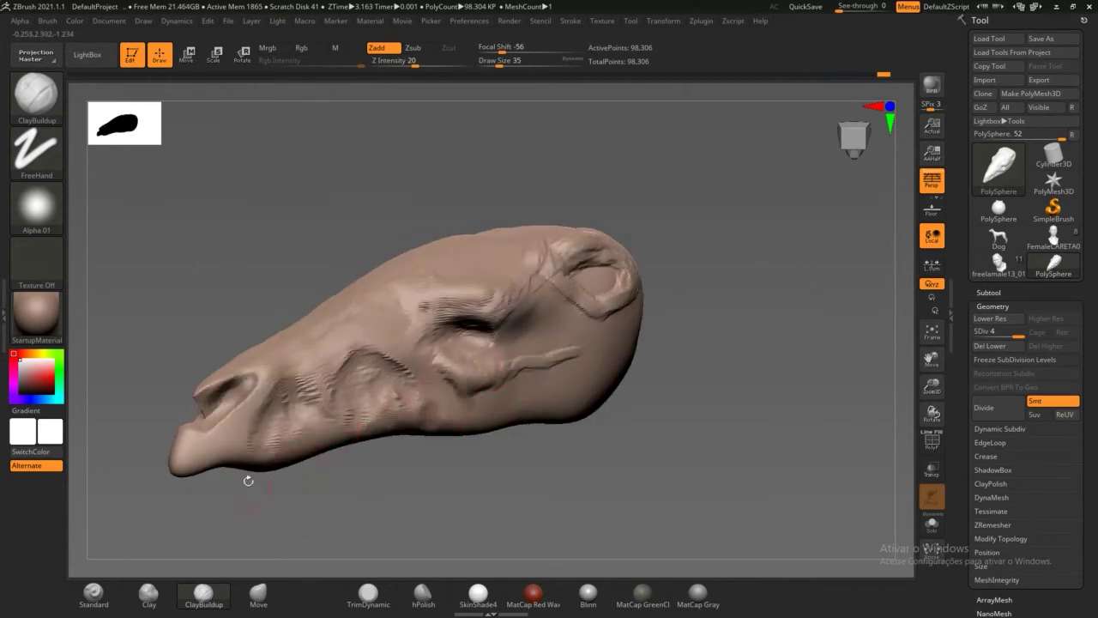
Step: Smooth the striated ridges on the snout and forehead with Shift-Smooth
key("shift")
left_click_drag(295, 369, 313, 421, "shift")
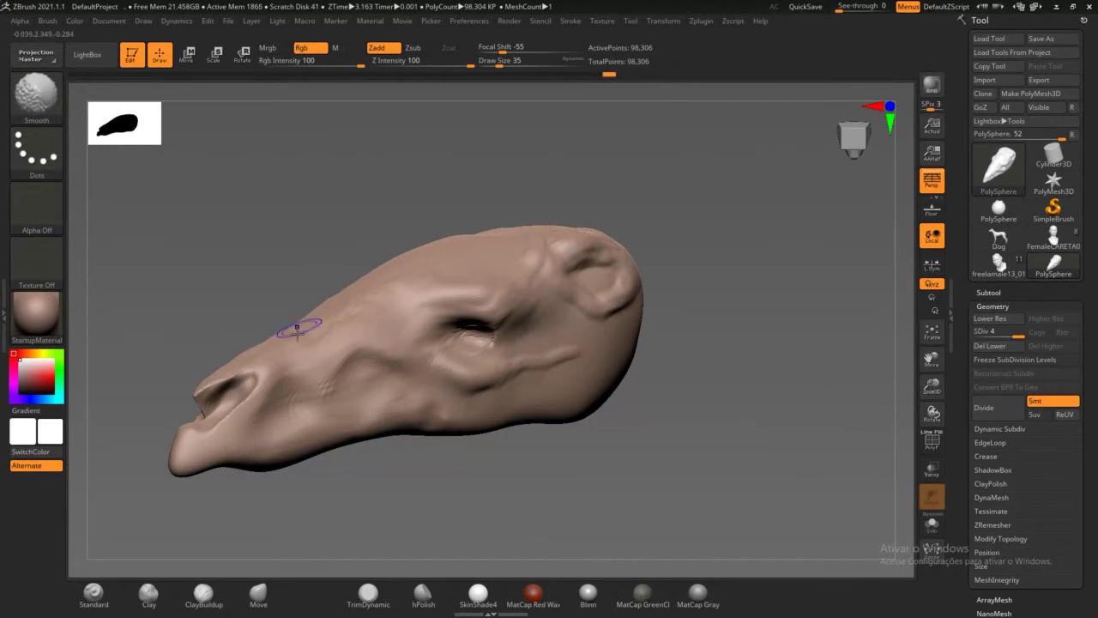
left_click_drag(255, 263, 276, 297)
mouse_move(334, 288)
left_mouse_down("shift")
mouse_move(378, 227)
mouse_move(394, 224)
mouse_move(333, 302)
mouse_move(274, 342)
mouse_move(306, 312)
left_mouse_up("shift")
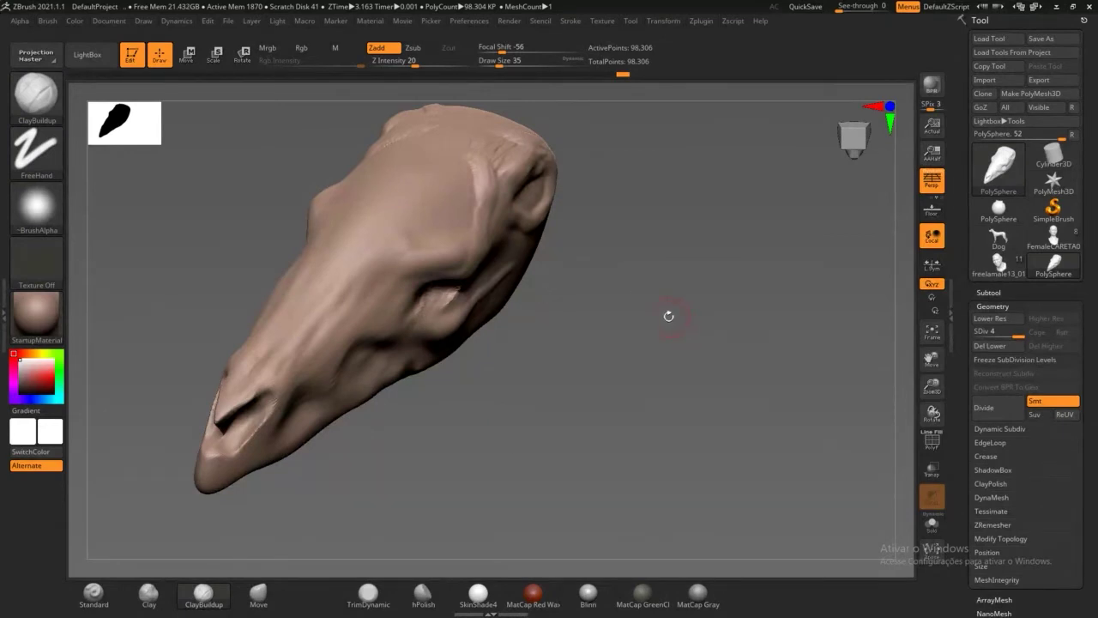
left_click_drag(655, 333, 424, 331)
Step: Turn off Persp so the skull shows in orthographic view, checking front and side profiles
left_click_drag(964, 360, 967, 303)
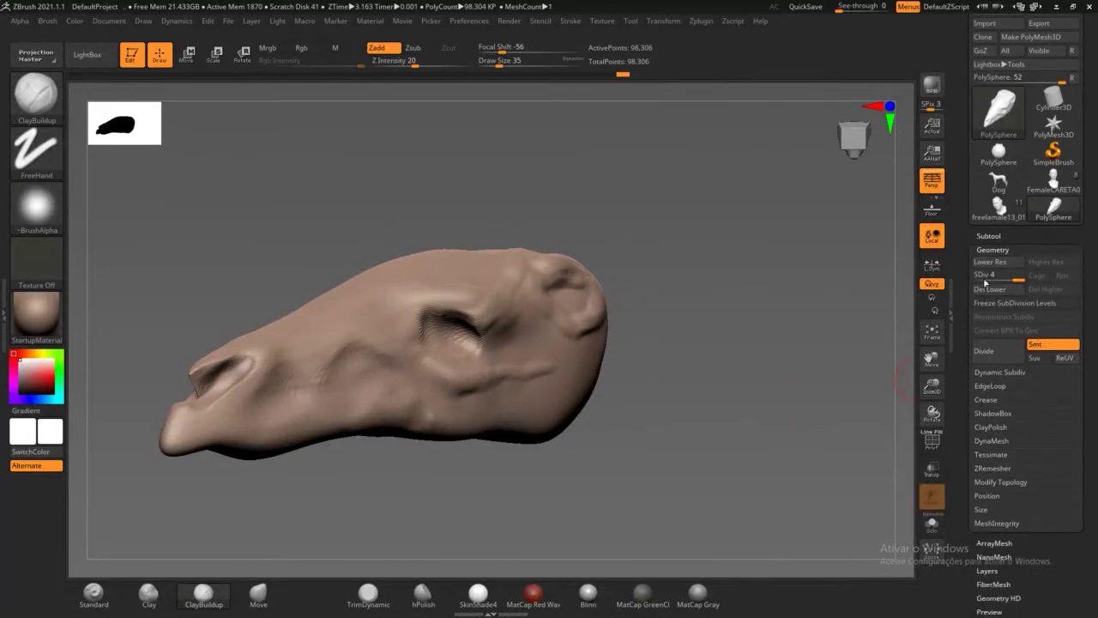
left_click_drag(763, 410, 704, 425)
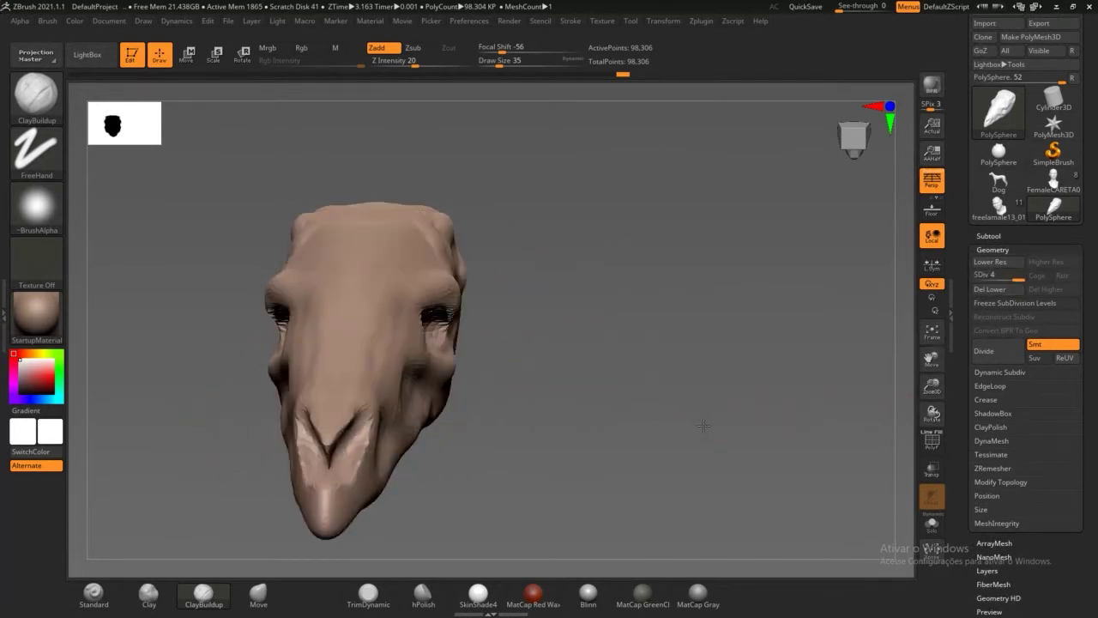
left_click(931, 180)
mouse_move(696, 307)
left_mouse_down()
mouse_move(651, 319)
mouse_move(624, 383)
mouse_move(666, 407)
left_mouse_up()
left_click_drag(865, 289, 829, 302)
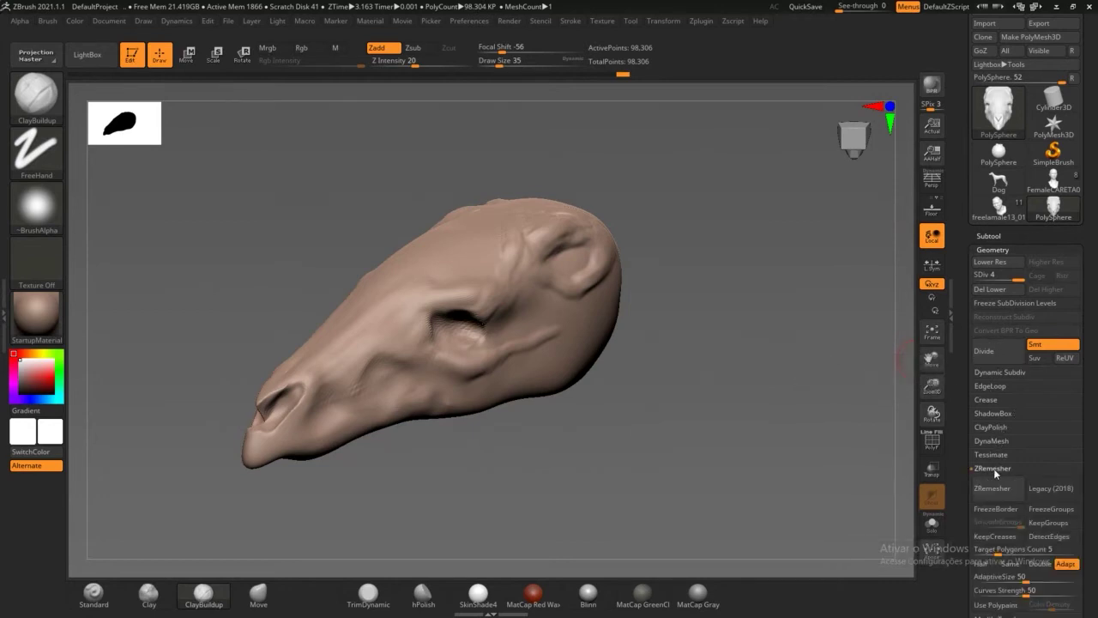
Step: Run ZRemesher on the skull, reducing it to 9,775 points, and show the PolyF wireframe
left_click(994, 468)
left_click(994, 494)
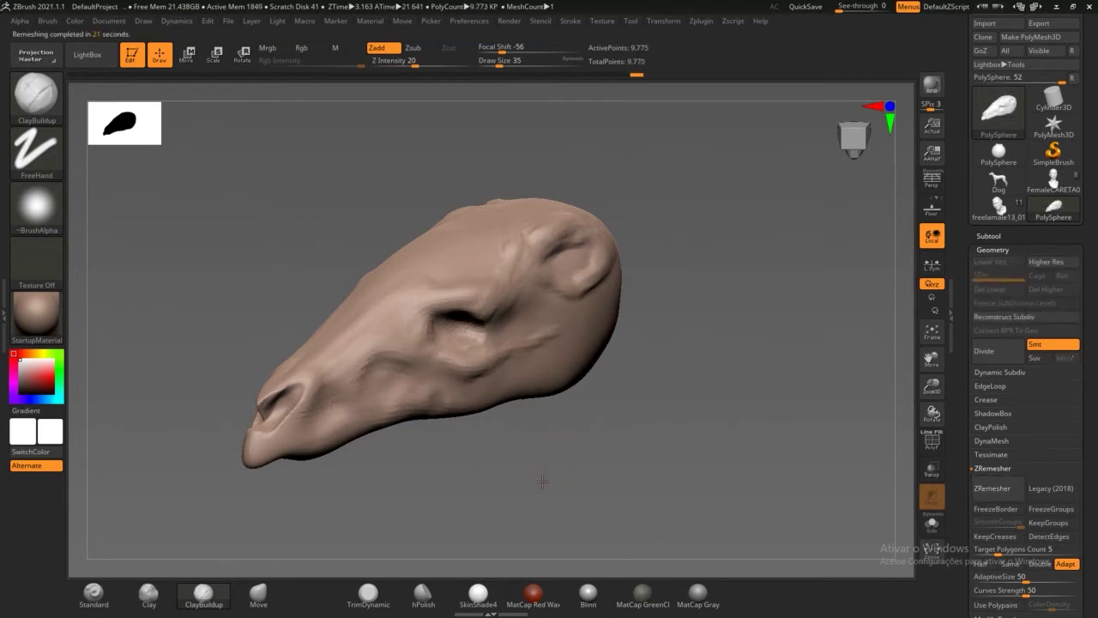
left_click_drag(542, 478, 552, 471)
left_click(932, 441)
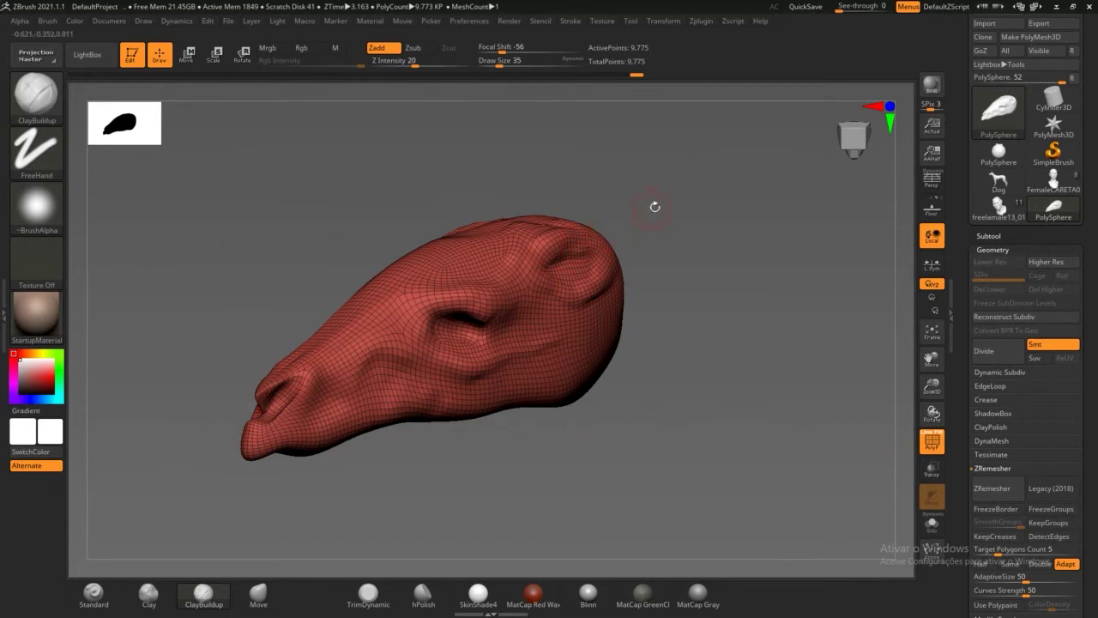
Step: Hide the PolyF wireframe and subdivide once with Ctrl+D to level 2, 39,094 points
left_click_drag(655, 206, 641, 256)
left_click_drag(538, 414, 530, 360)
left_click_drag(592, 205, 622, 193)
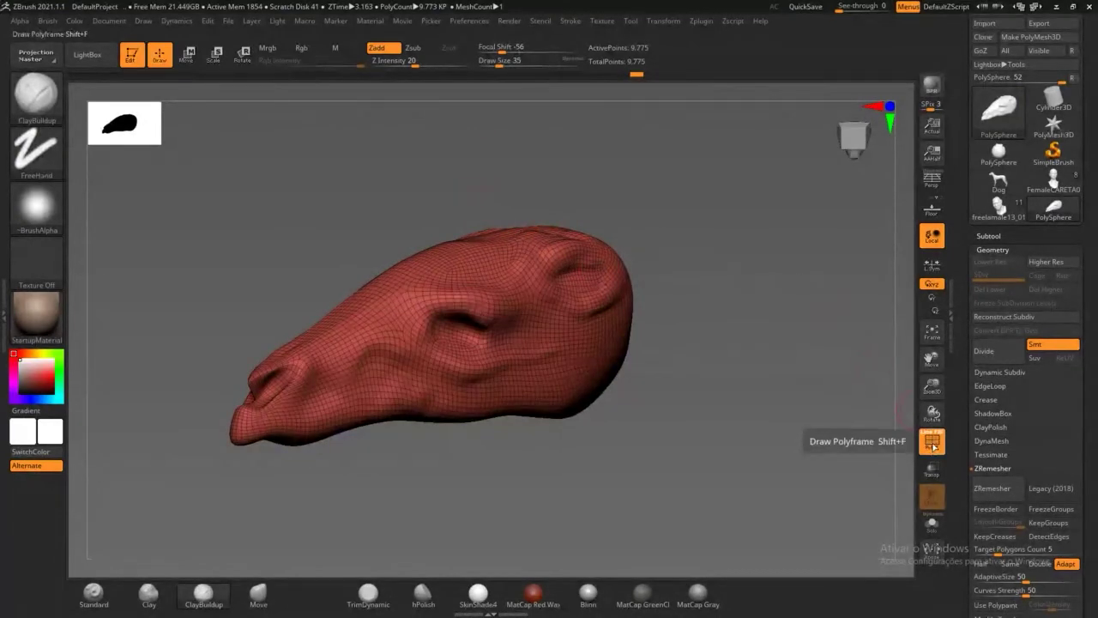
left_click(932, 441)
left_click_drag(848, 440, 712, 388)
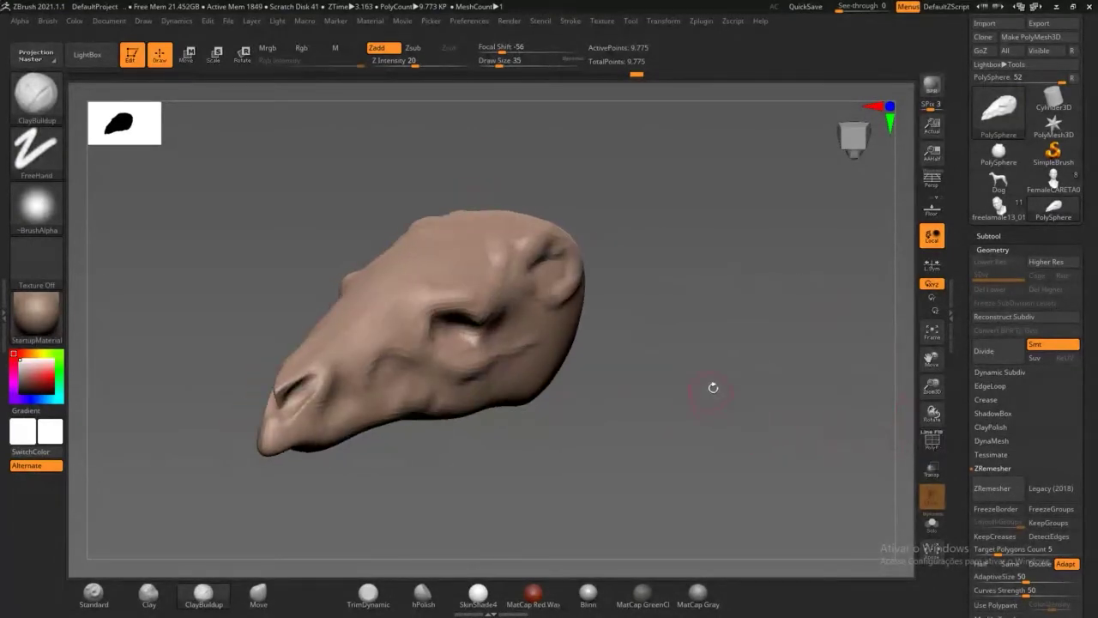
key("ctrl+d")
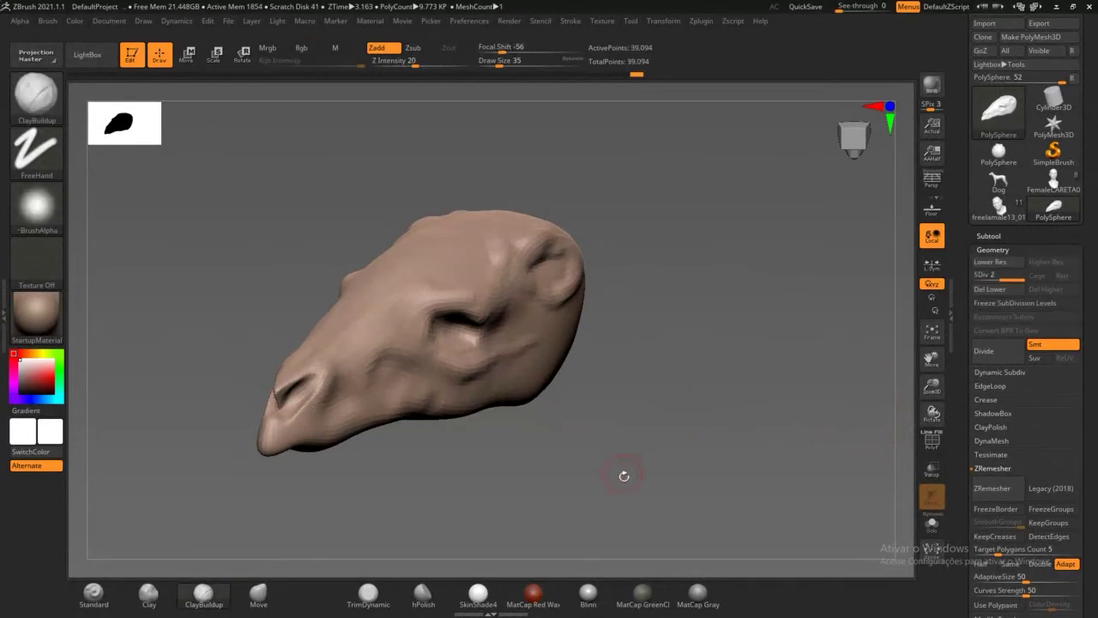
mouse_move(619, 473)
left_mouse_down()
mouse_move(627, 512)
mouse_move(736, 471)
mouse_move(738, 396)
mouse_move(662, 417)
left_mouse_up()
Step: Pick the Move brush at a larger size and reshape the eye socket
left_click(259, 592)
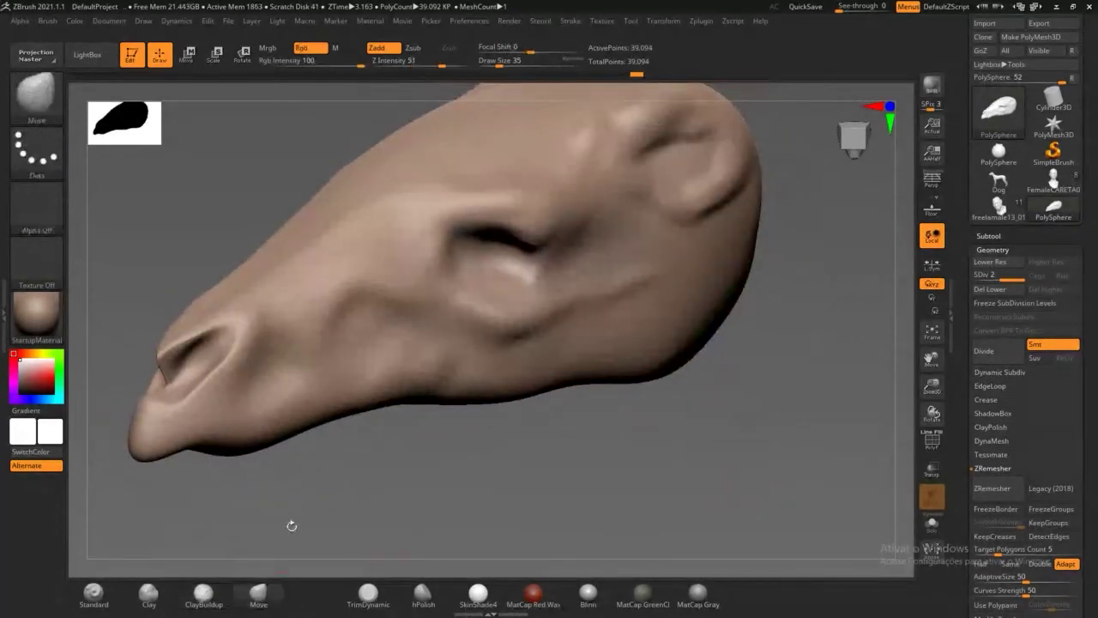
left_click_drag(289, 523, 337, 489)
left_click_drag(498, 64, 516, 64)
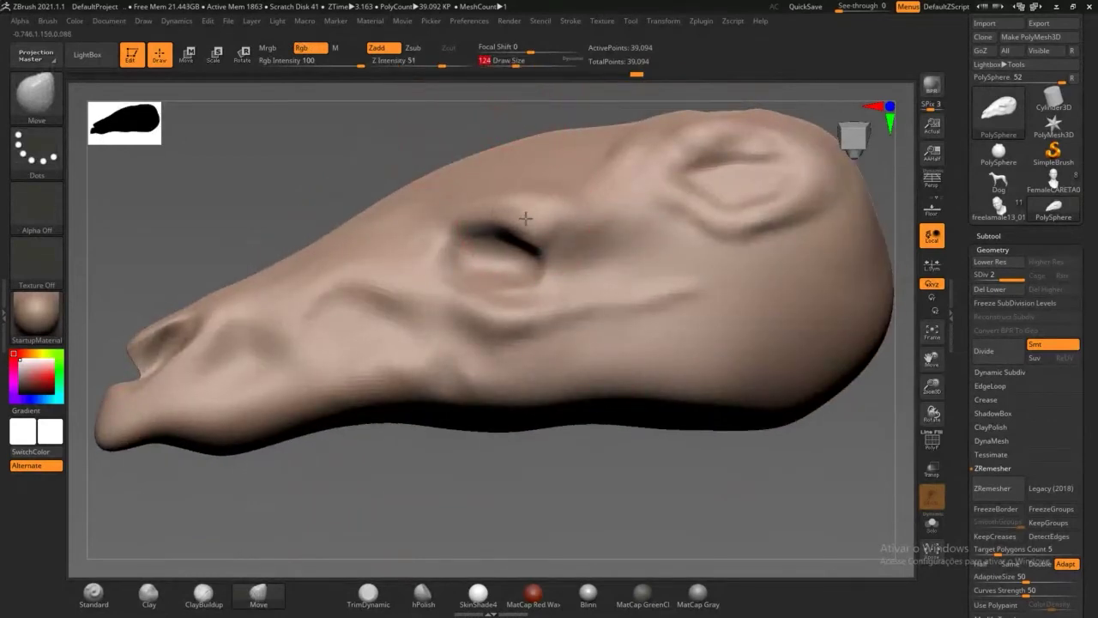
left_click_drag(518, 206, 506, 244)
left_click_drag(453, 209, 442, 230)
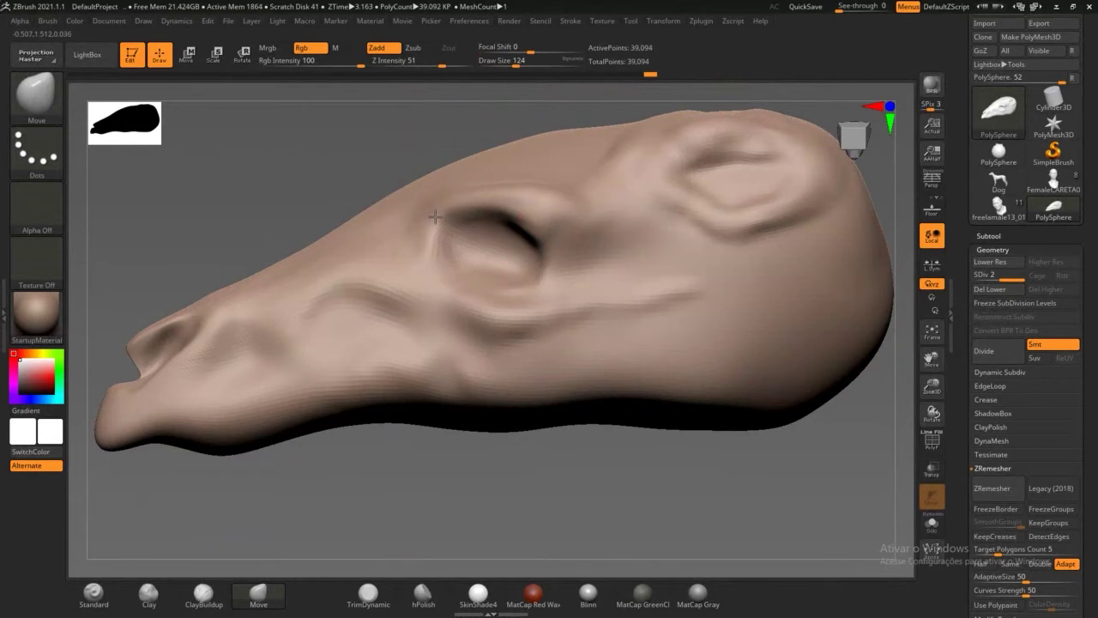
left_click_drag(562, 261, 549, 248)
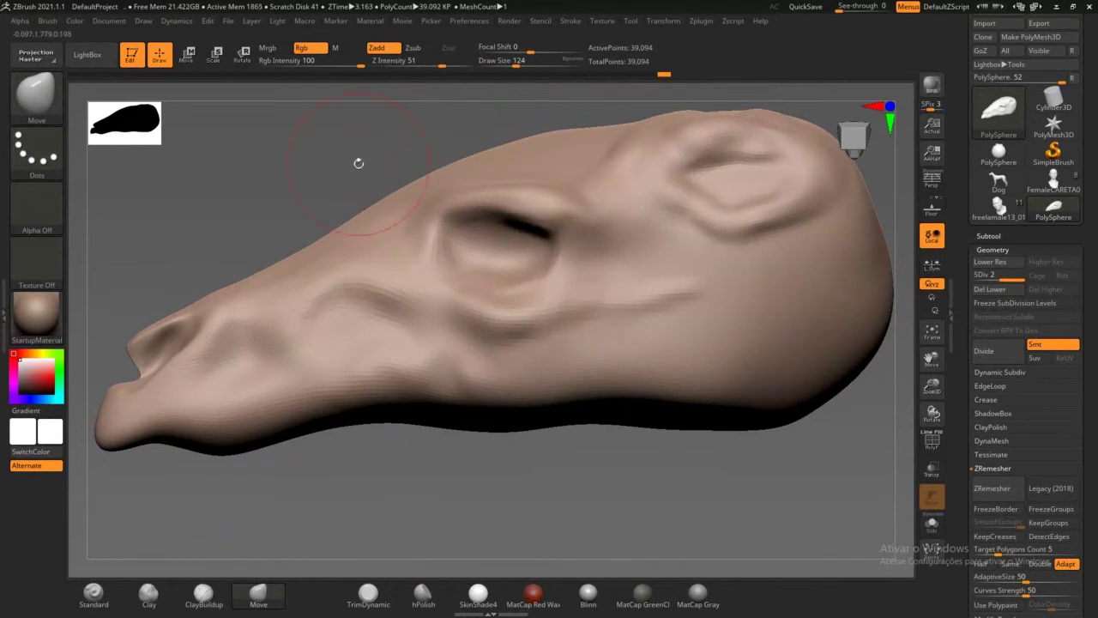
left_click_drag(358, 164, 418, 183, "shift")
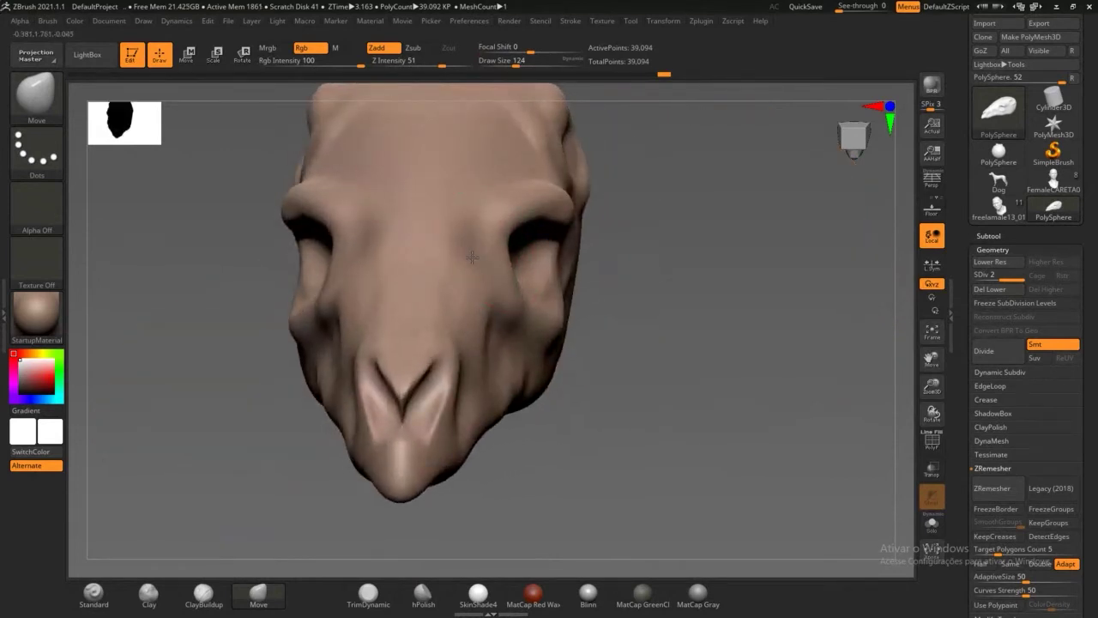
left_click_drag(606, 427, 514, 386, "shift")
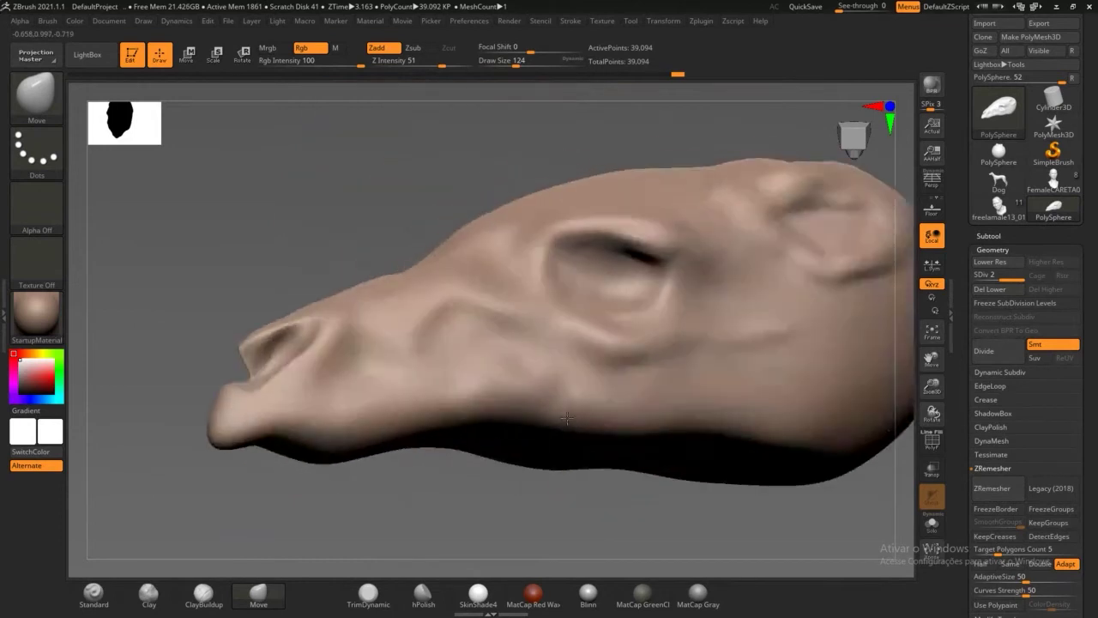
Step: Nudge the snout's upper edge, smooth the brow and pull the eyelid crease upward
mouse_move(527, 507)
left_mouse_down()
mouse_move(520, 517)
mouse_move(479, 458)
mouse_move(459, 386)
left_mouse_up()
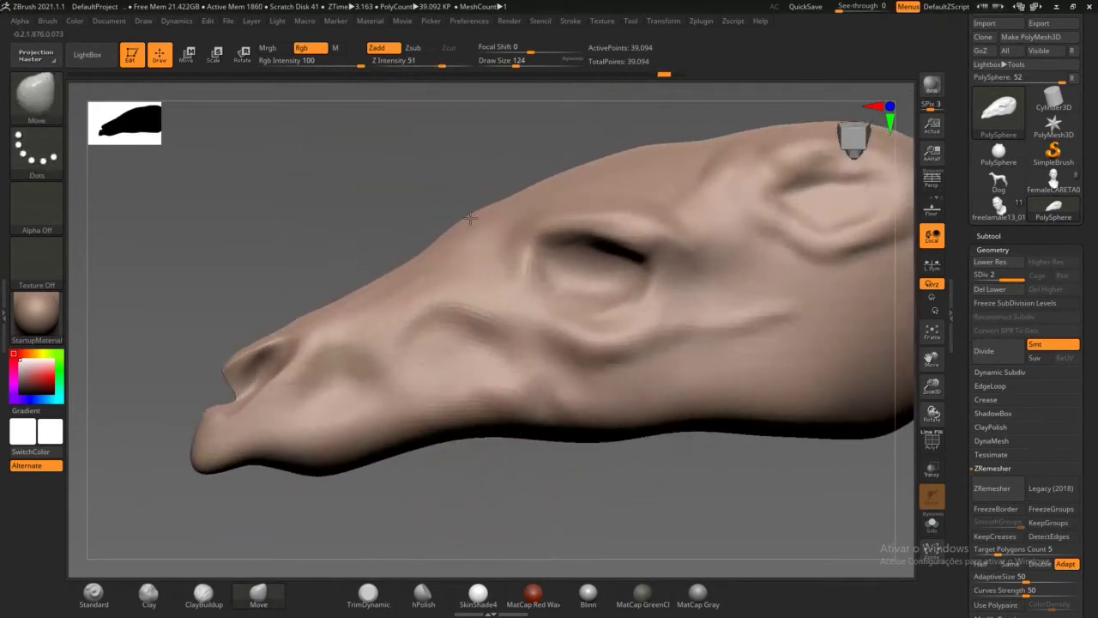
mouse_move(392, 282)
left_mouse_down()
mouse_move(377, 273)
mouse_move(292, 335)
mouse_move(266, 374)
left_mouse_up()
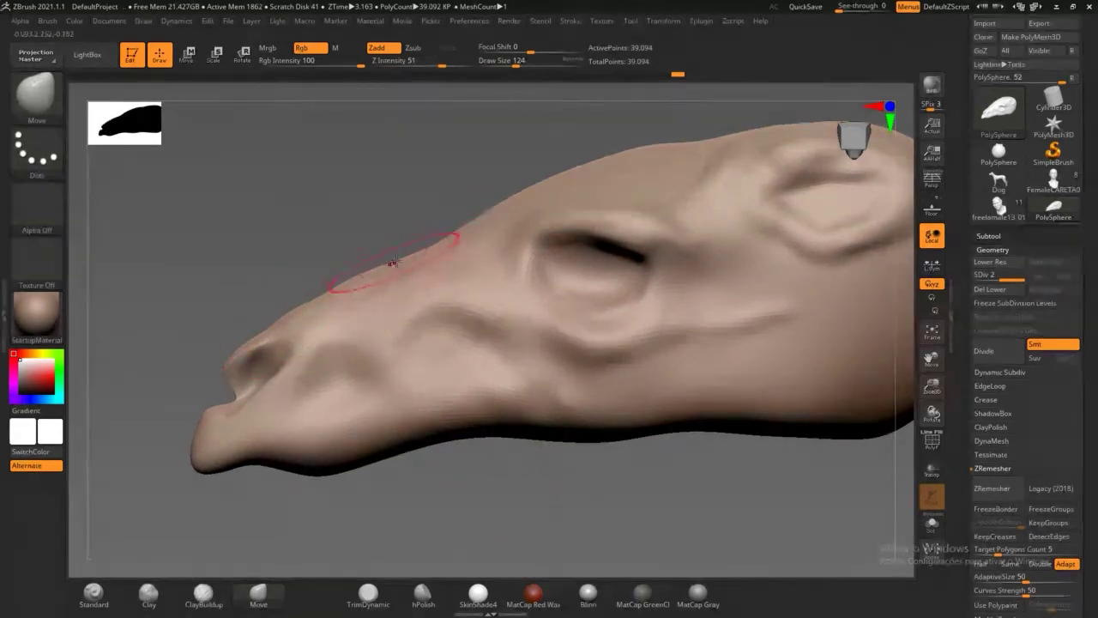
key("shift")
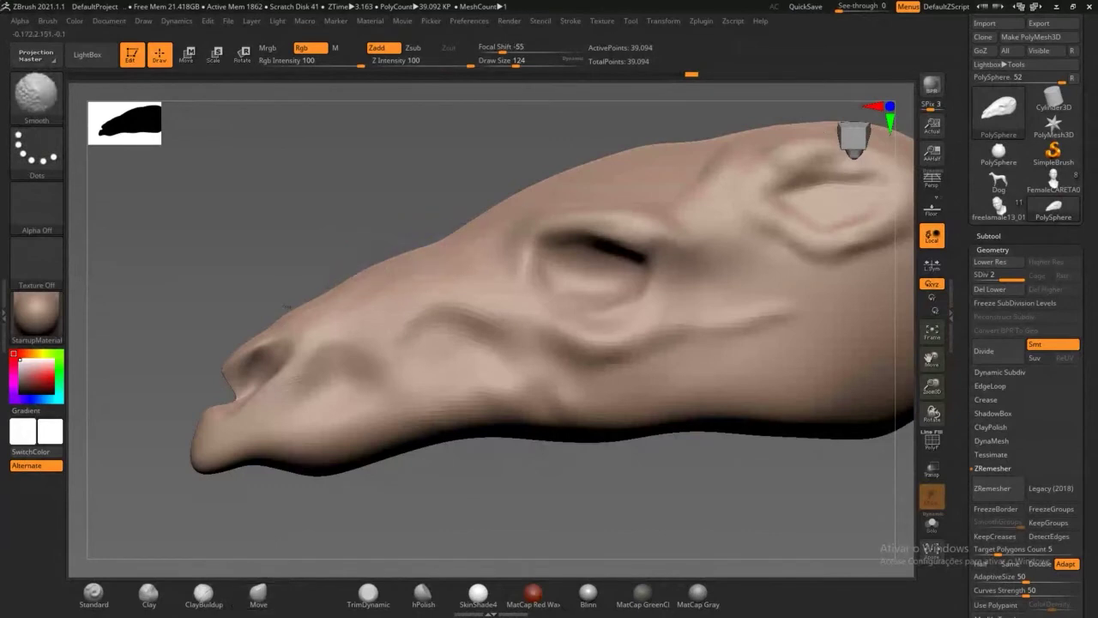
left_click_drag(632, 220, 661, 198, "shift")
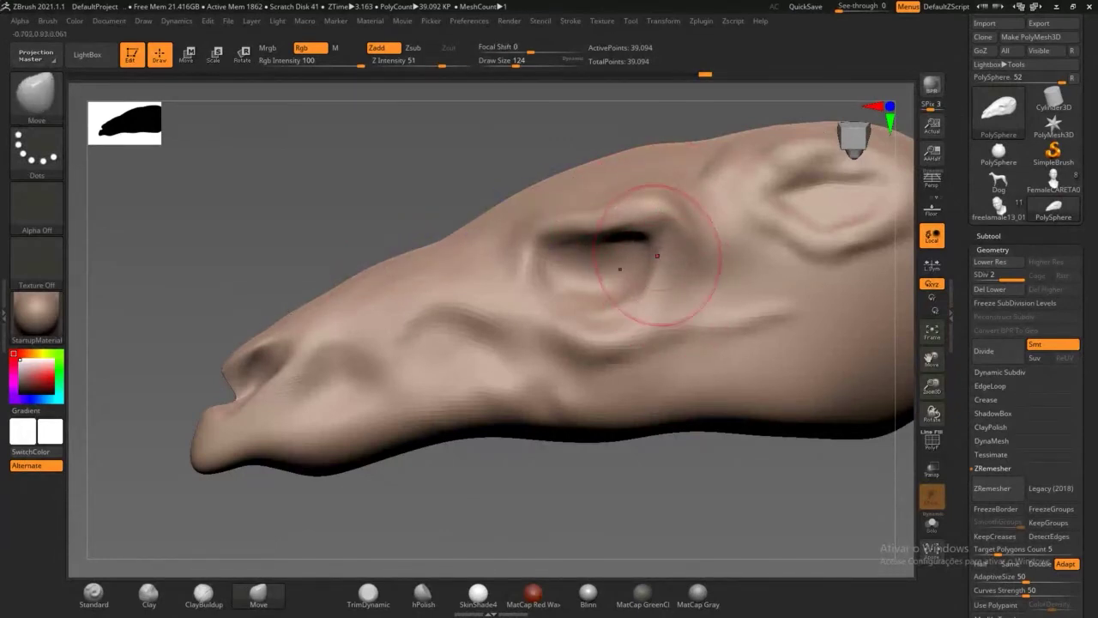
left_click_drag(644, 244, 656, 201)
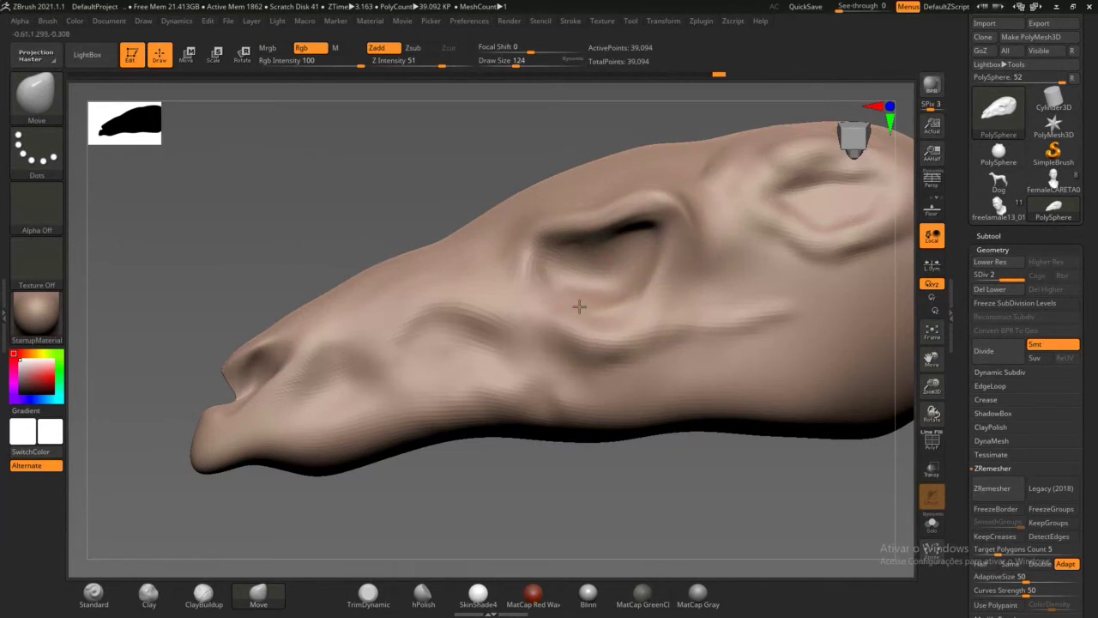
Step: Reshape the lower snout, pull the lower cheeks outward, then minimize ZBrush
left_click_drag(576, 490, 599, 488)
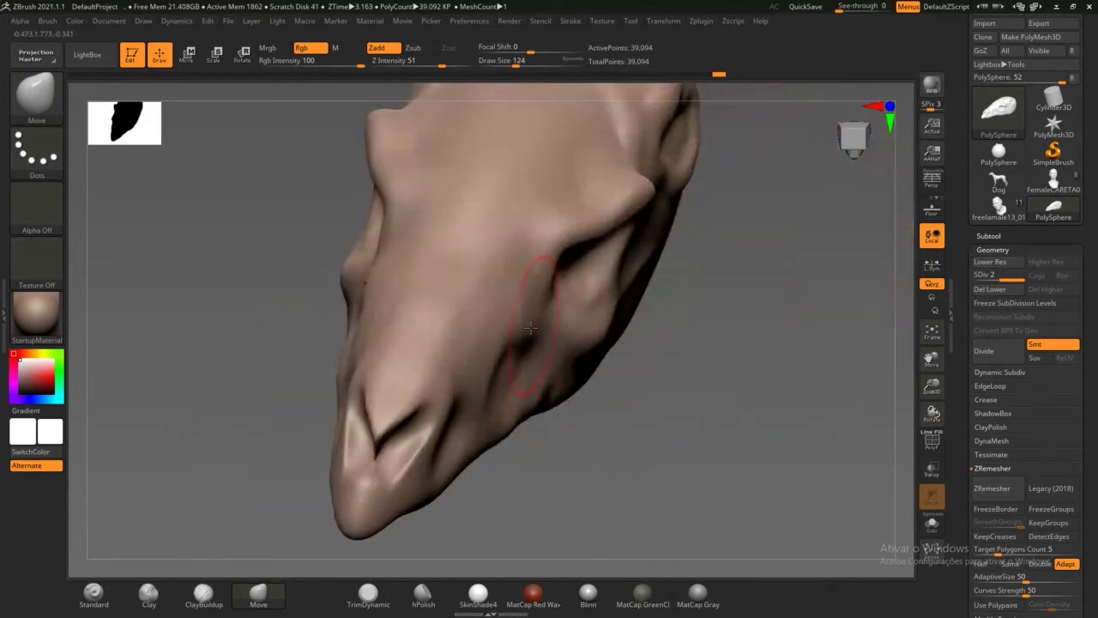
mouse_move(506, 300)
left_mouse_down()
mouse_move(490, 296)
mouse_move(453, 322)
mouse_move(481, 387)
left_mouse_up()
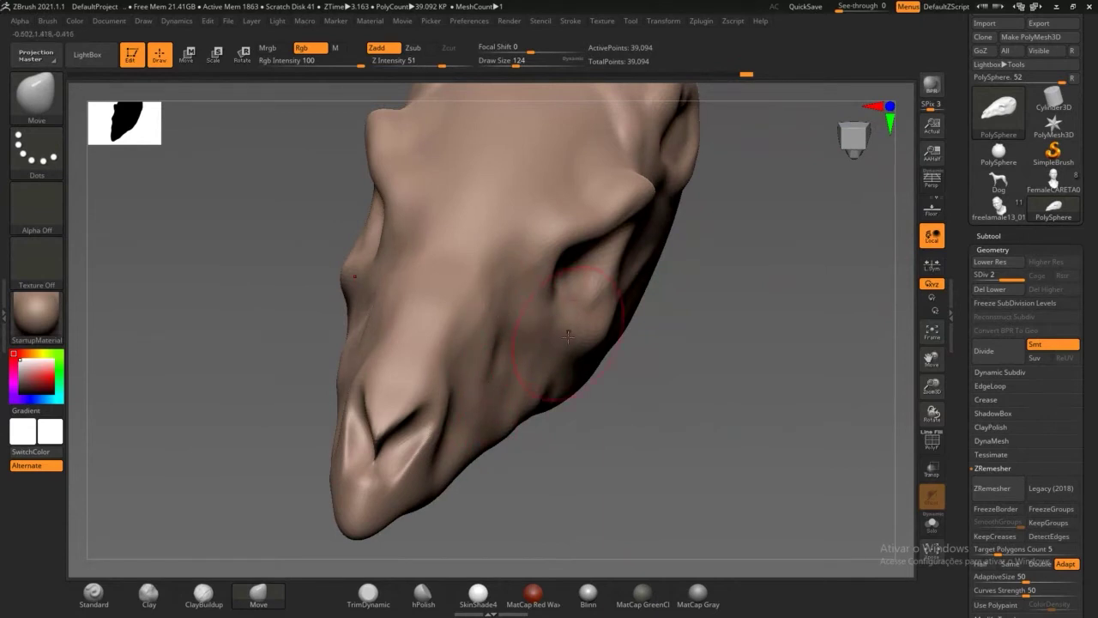
mouse_move(589, 414)
left_mouse_down()
mouse_move(599, 359)
mouse_move(627, 452)
left_mouse_up()
mouse_move(631, 558)
left_mouse_down()
mouse_move(592, 360)
mouse_move(550, 374)
left_mouse_up()
left_click_drag(599, 339, 606, 343)
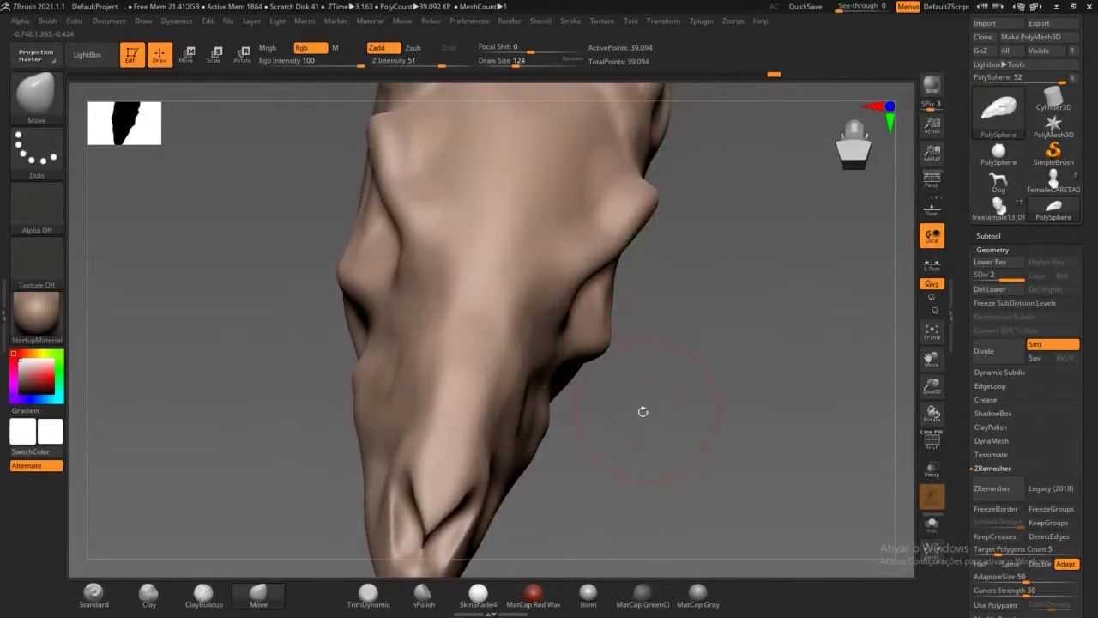
mouse_move(643, 412)
left_mouse_down()
mouse_move(554, 397)
mouse_move(535, 371)
left_mouse_up()
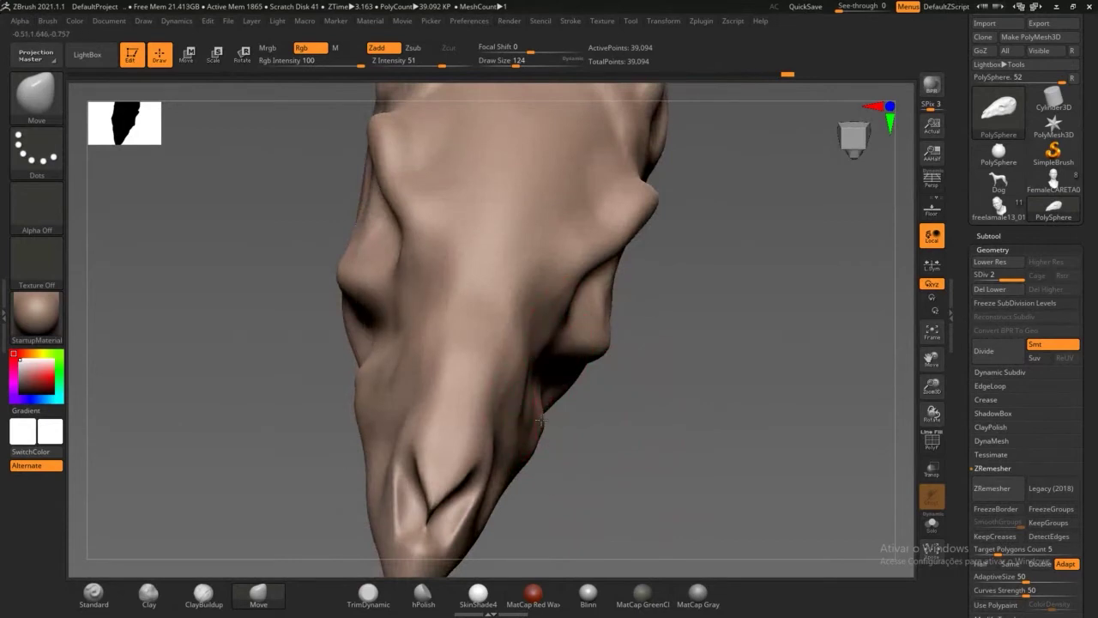
left_click_drag(581, 459, 597, 421)
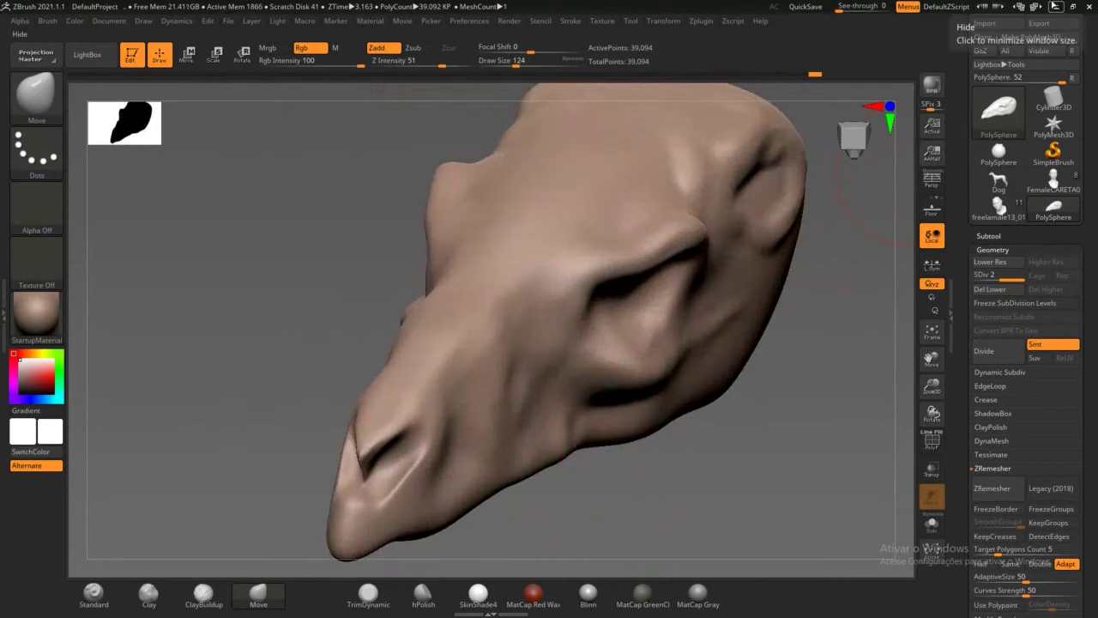
left_click(1056, 6)
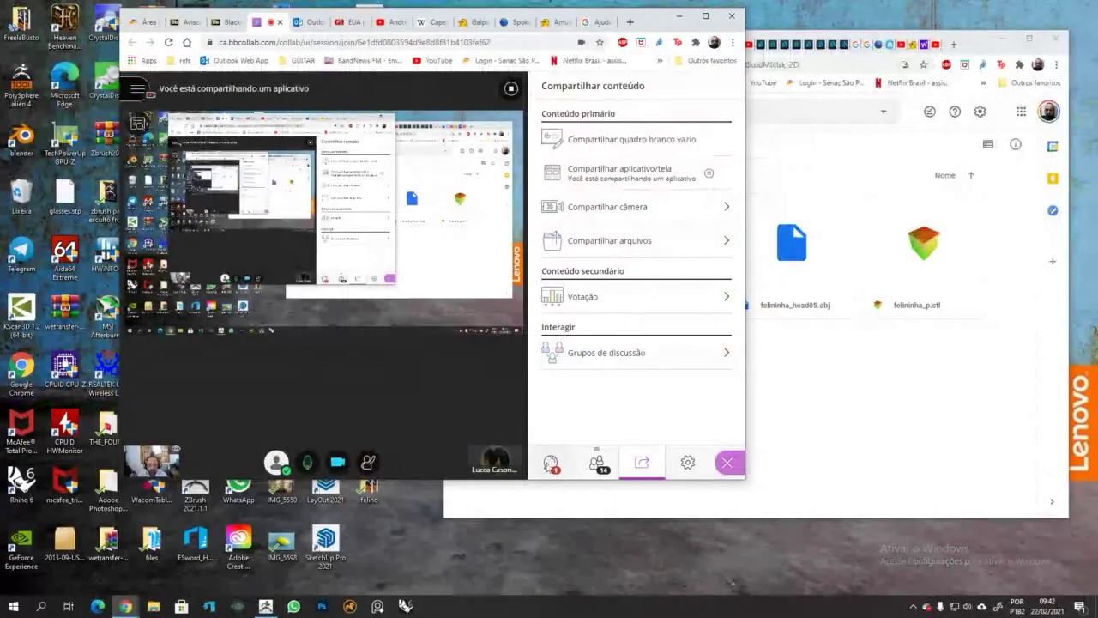
Step: Read the Collaborate session chat, then bring ZBrush back to the front
left_click(552, 464)
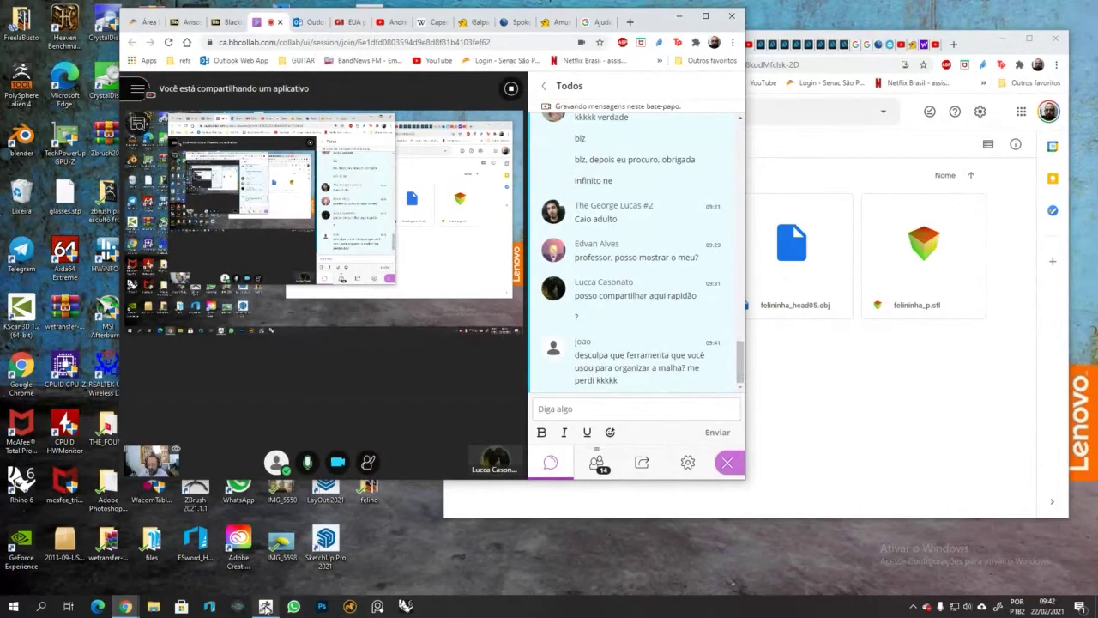
left_click(266, 605)
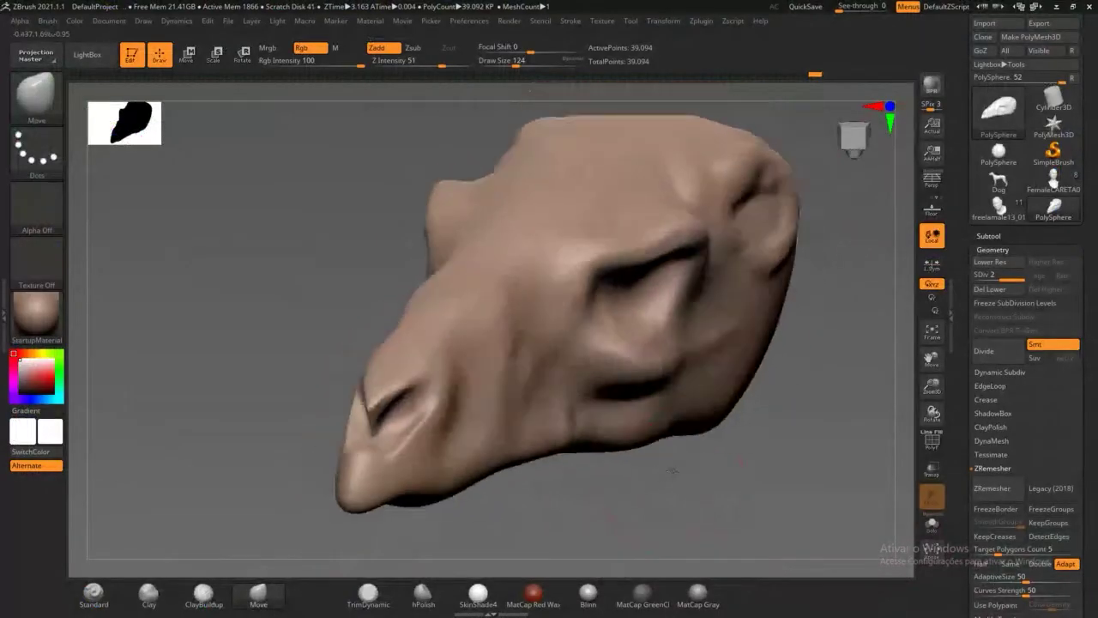
Step: Lift the cheekbone, pull the under-eye bulge down-left and reshape the inner eye corner
left_click_drag(672, 470, 611, 436)
left_click_drag(655, 360, 656, 332)
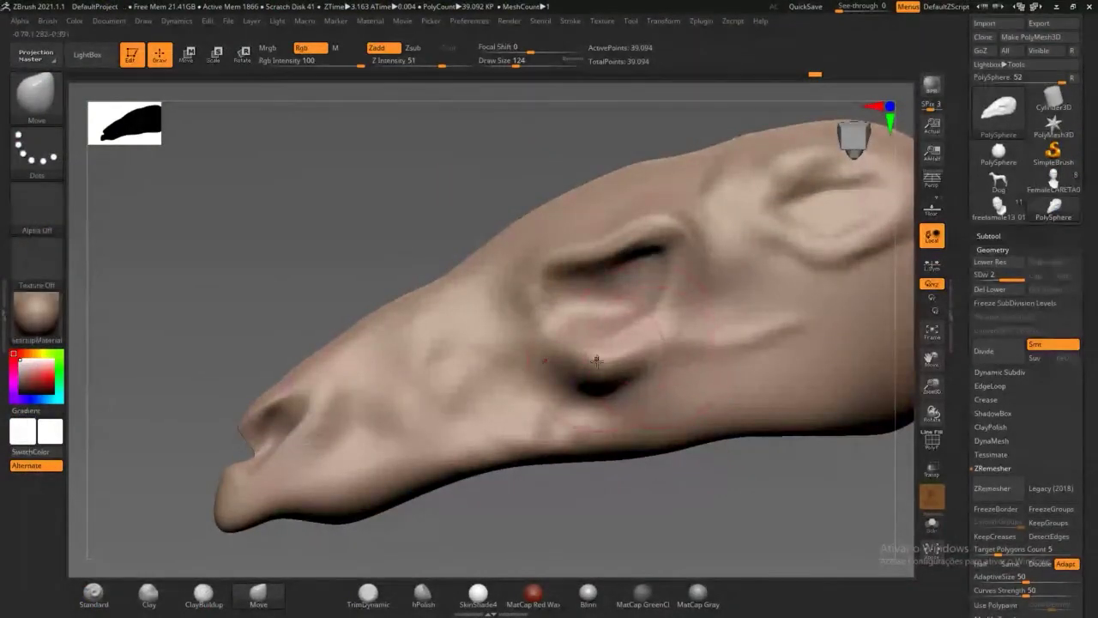
left_click_drag(593, 364, 564, 377)
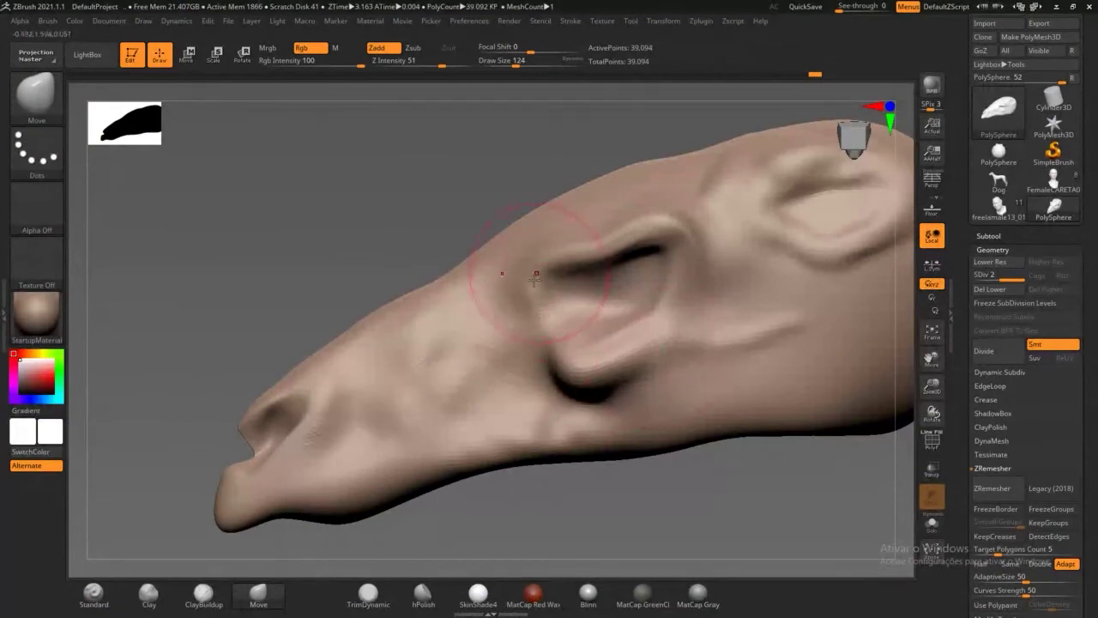
mouse_move(377, 206)
left_mouse_down()
mouse_move(441, 208)
mouse_move(481, 248)
left_mouse_up()
mouse_move(516, 314)
left_mouse_down()
mouse_move(539, 364)
mouse_move(515, 300)
left_mouse_up()
mouse_move(551, 241)
left_mouse_down()
mouse_move(524, 286)
mouse_move(502, 280)
left_mouse_up()
Step: Pull the snout tip down and push the lower jaw edge downward
left_click_drag(532, 474, 436, 455)
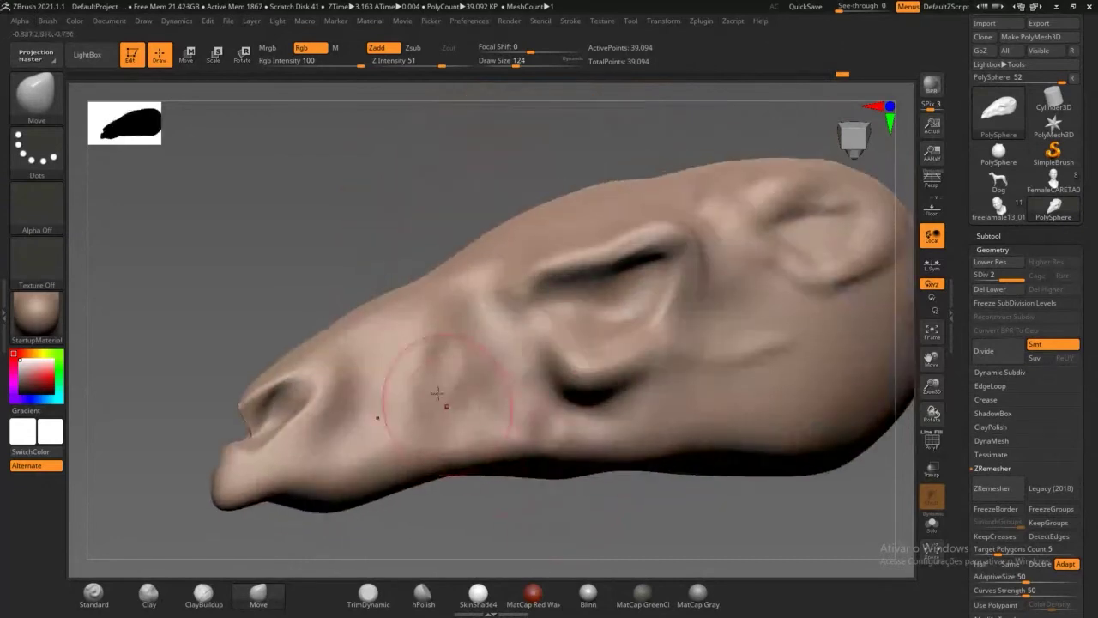
left_click_drag(242, 481, 239, 536)
left_click_drag(325, 503, 328, 512)
left_click_drag(469, 508, 421, 458)
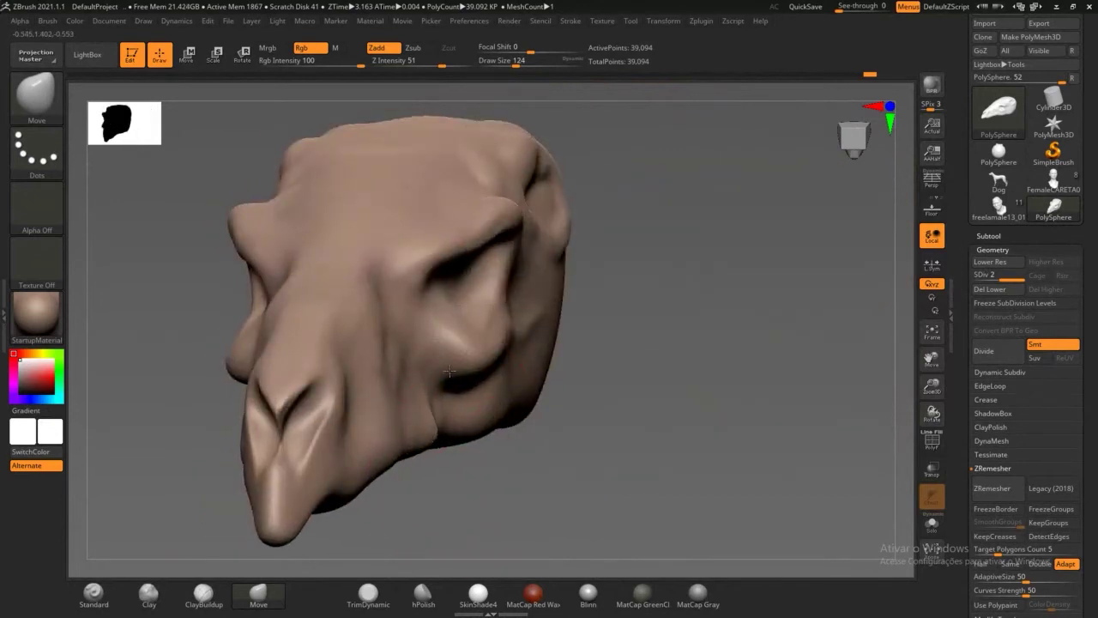
mouse_move(583, 378)
left_mouse_down()
mouse_move(607, 396)
mouse_move(404, 227)
left_mouse_up()
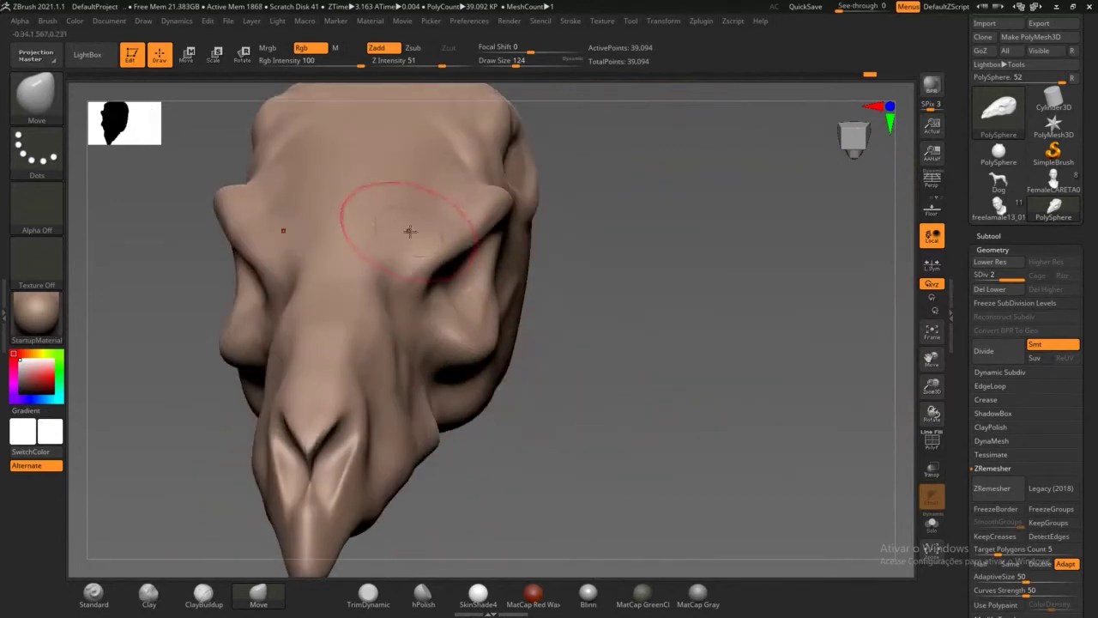
left_click_drag(631, 335, 481, 215)
Step: Push the brow contour and snout contour inward
left_click_drag(446, 175, 455, 192)
left_click_drag(484, 148, 498, 158)
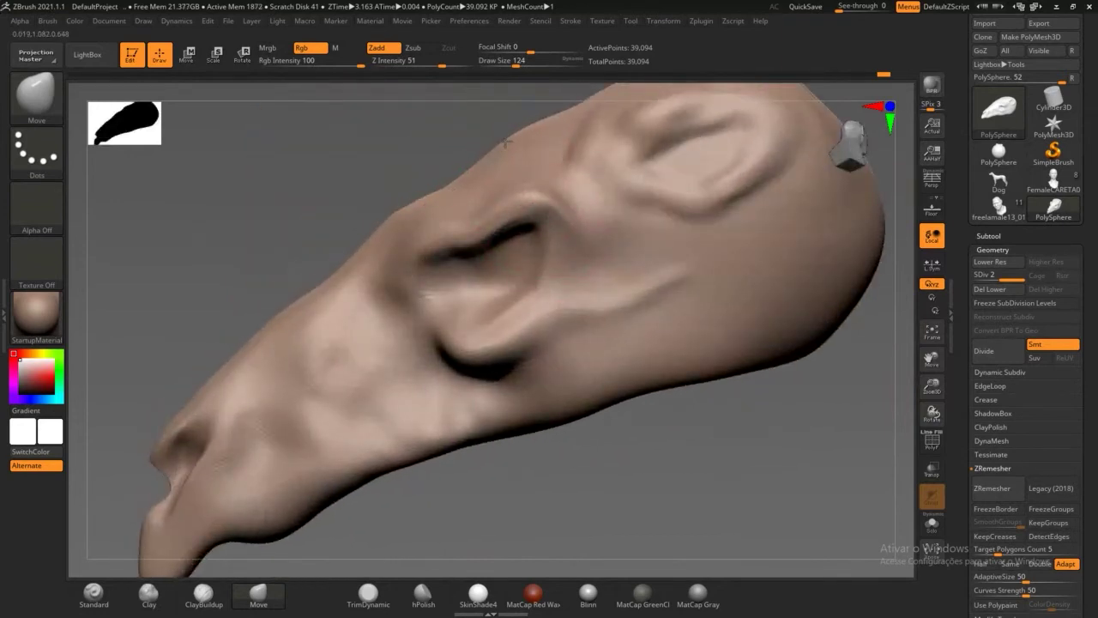
key("ctrl+z")
mouse_move(368, 240)
left_mouse_down()
mouse_move(378, 248)
mouse_move(356, 264)
mouse_move(718, 449)
mouse_move(709, 455)
mouse_move(746, 464)
mouse_move(640, 390)
mouse_move(683, 399)
mouse_move(633, 395)
mouse_move(611, 350)
left_mouse_up()
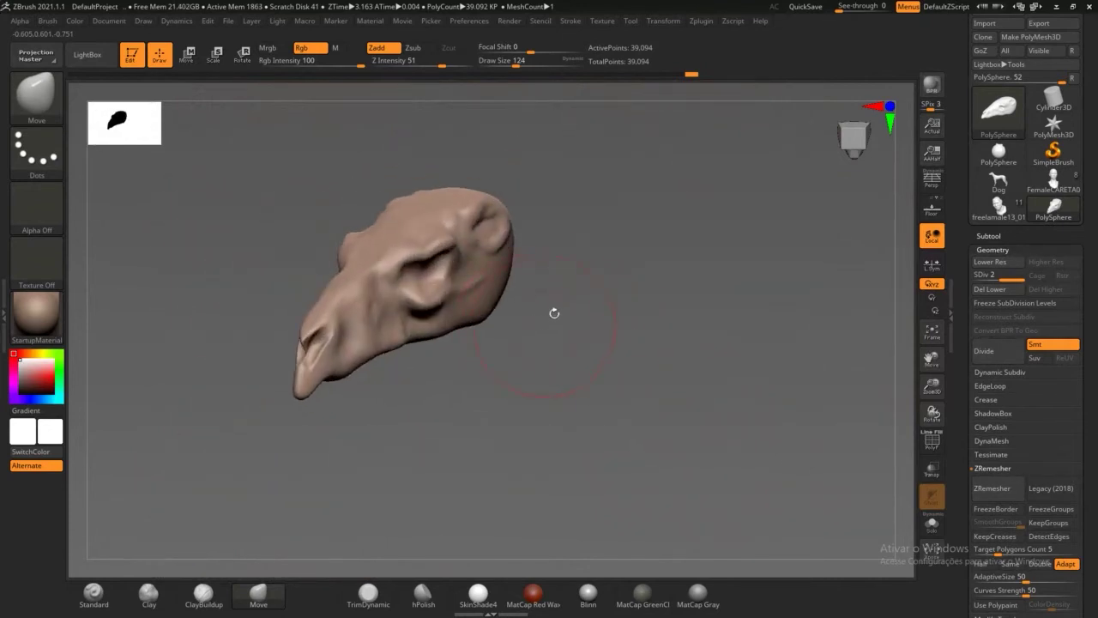
left_click_drag(554, 313, 558, 428, "alt")
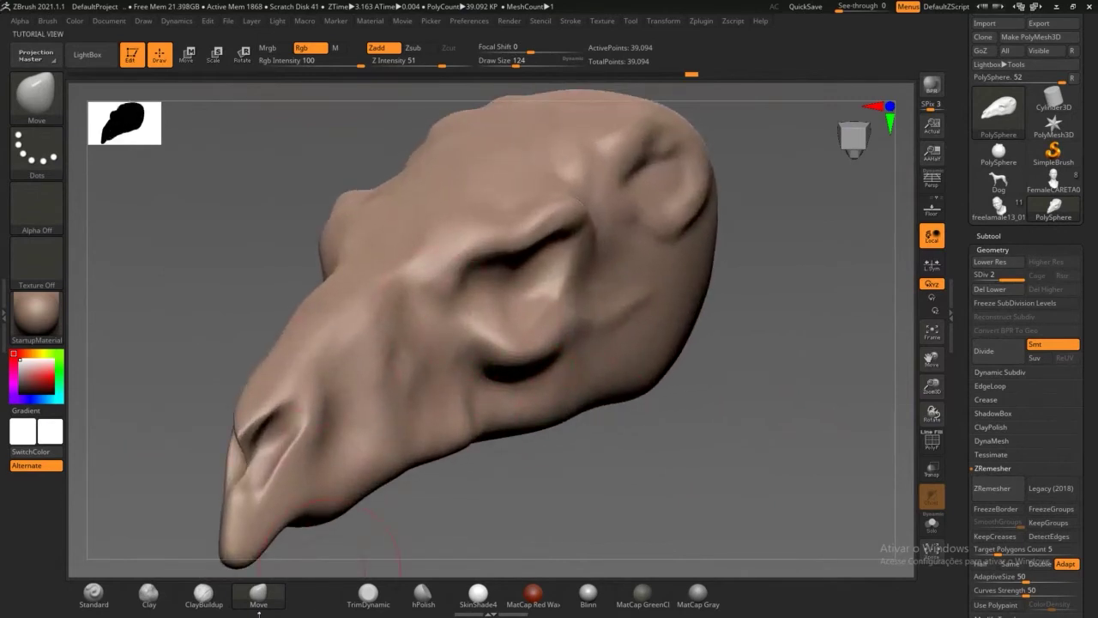
Step: Give ClayBuildup Alpha 14 and stroke a broader, softer brow ridge above the eye crease
left_click(203, 592)
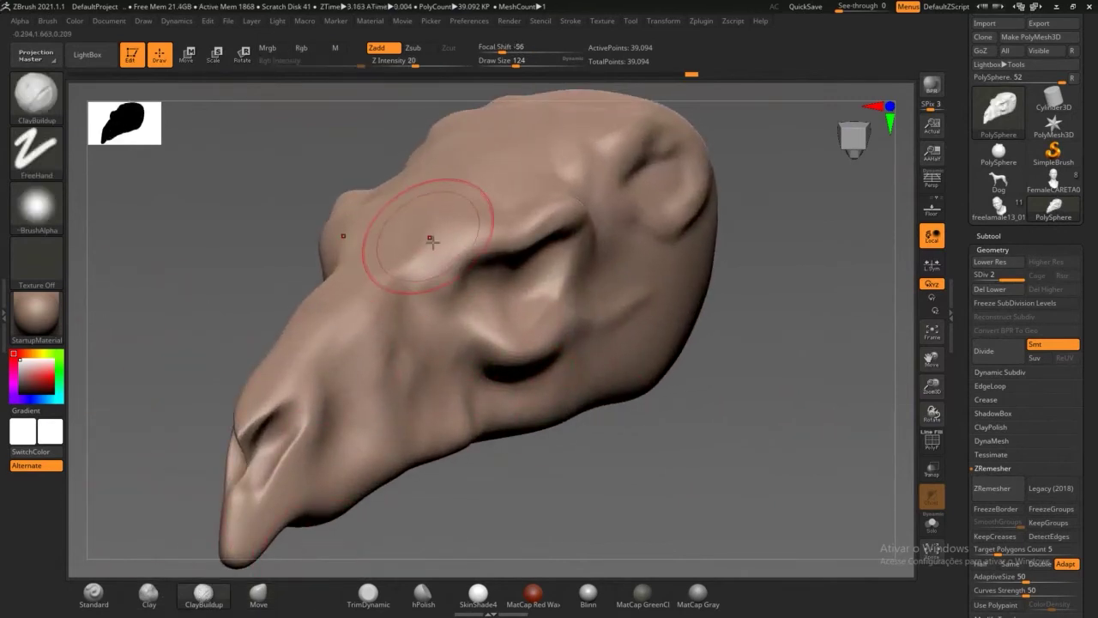
left_click(39, 208)
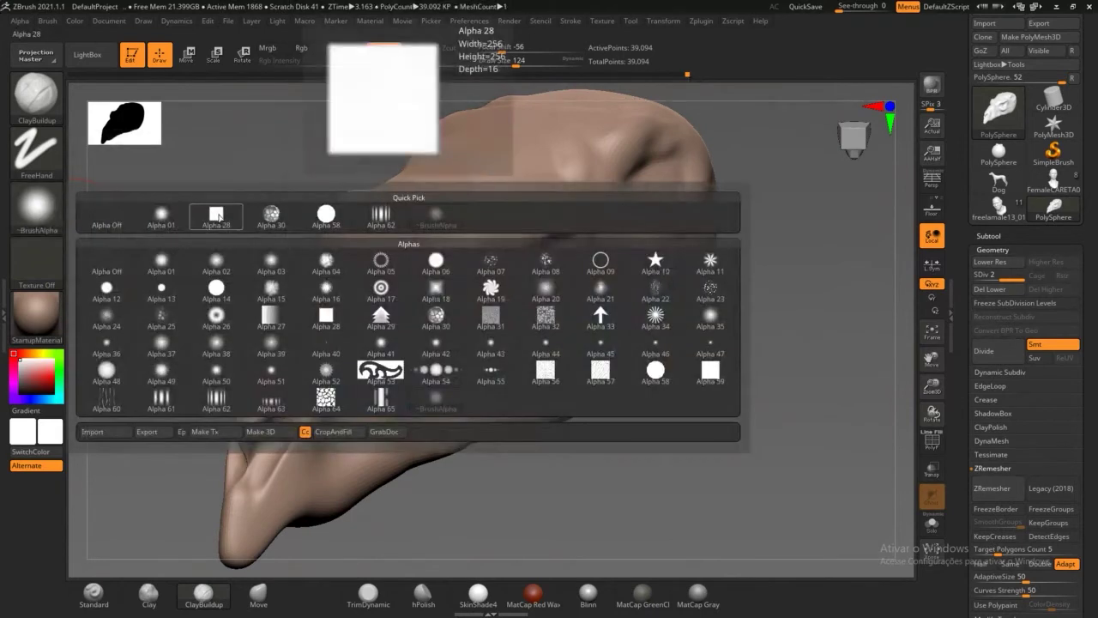
left_click(163, 220)
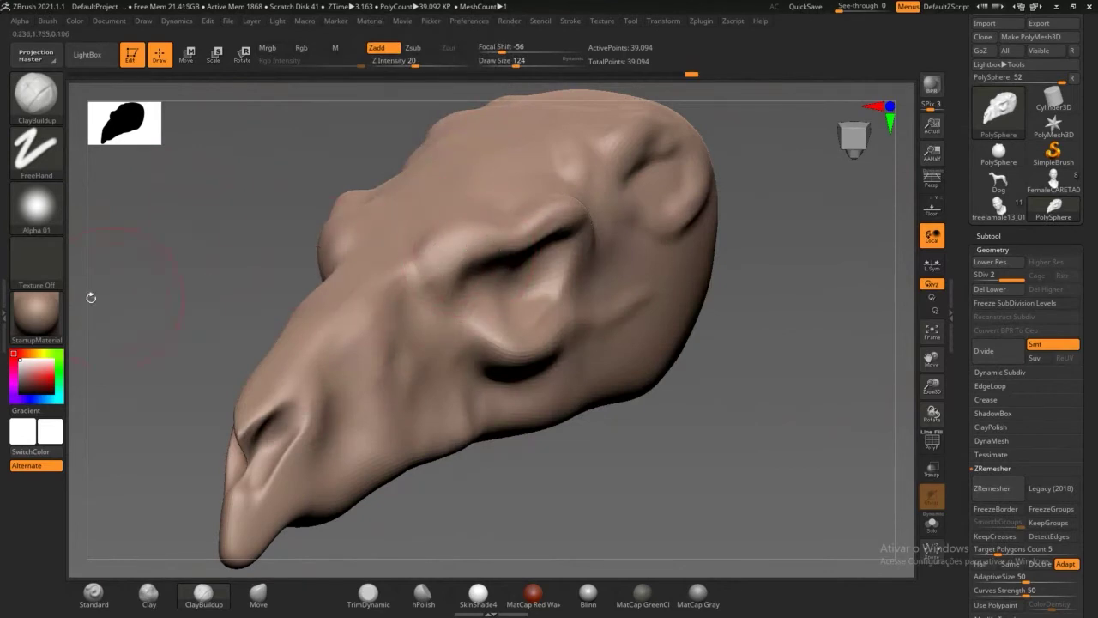
left_click(45, 208)
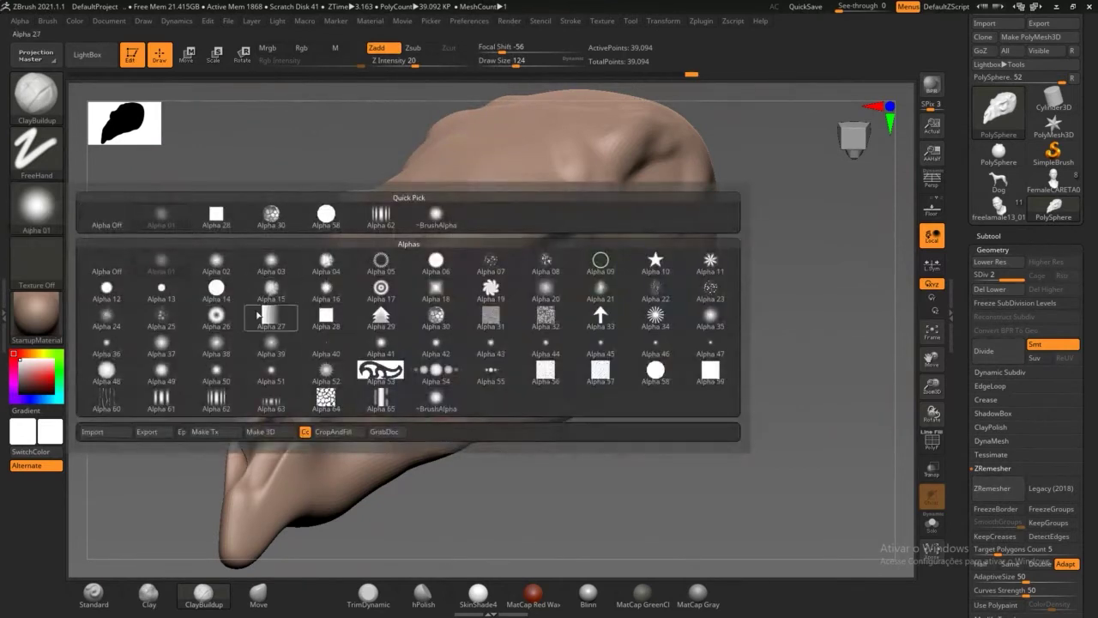
left_click(220, 292)
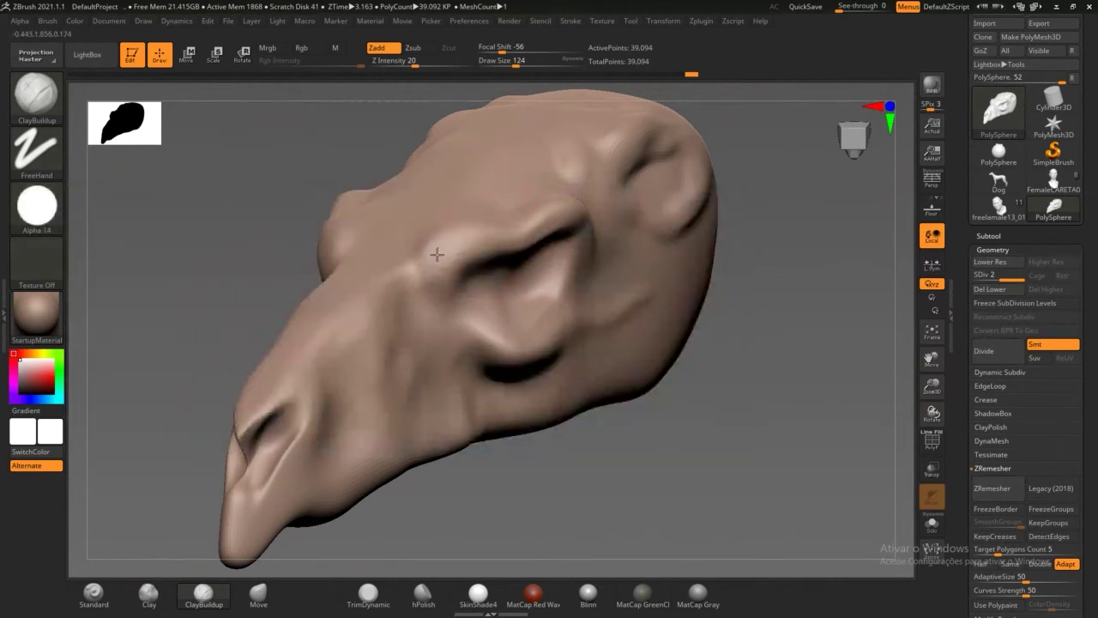
left_click_drag(551, 212, 465, 242)
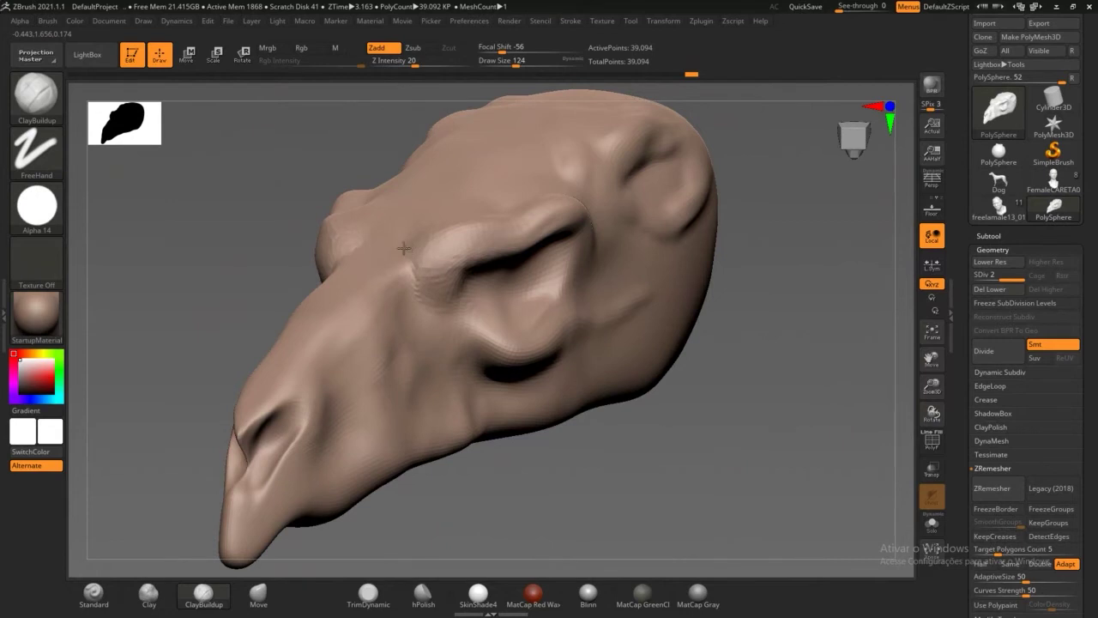
left_click_drag(456, 249, 451, 220)
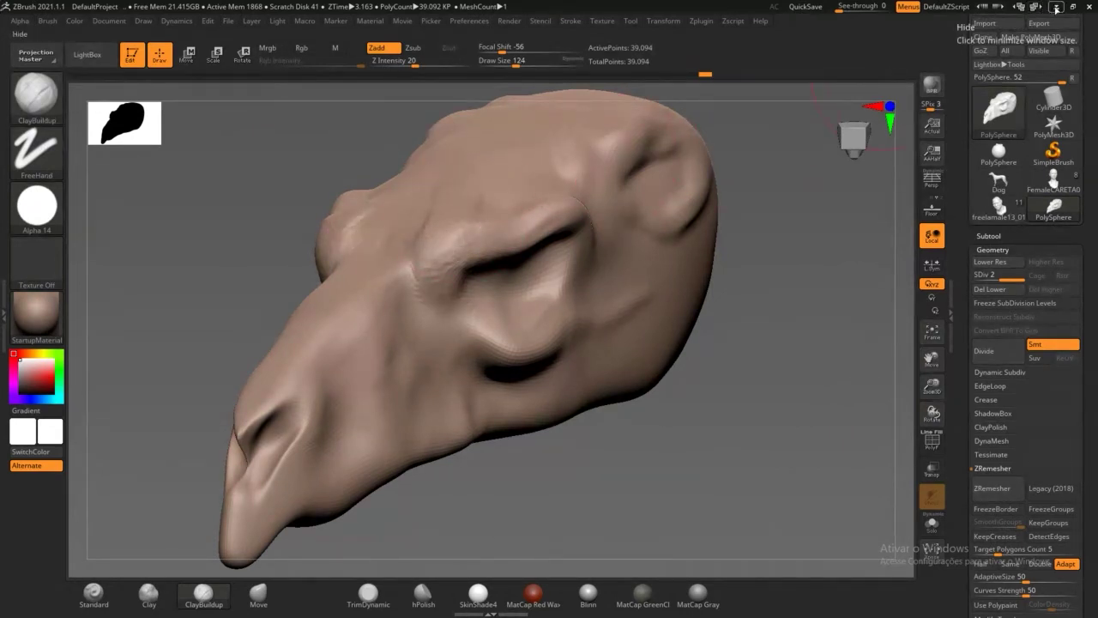
left_click(1057, 6)
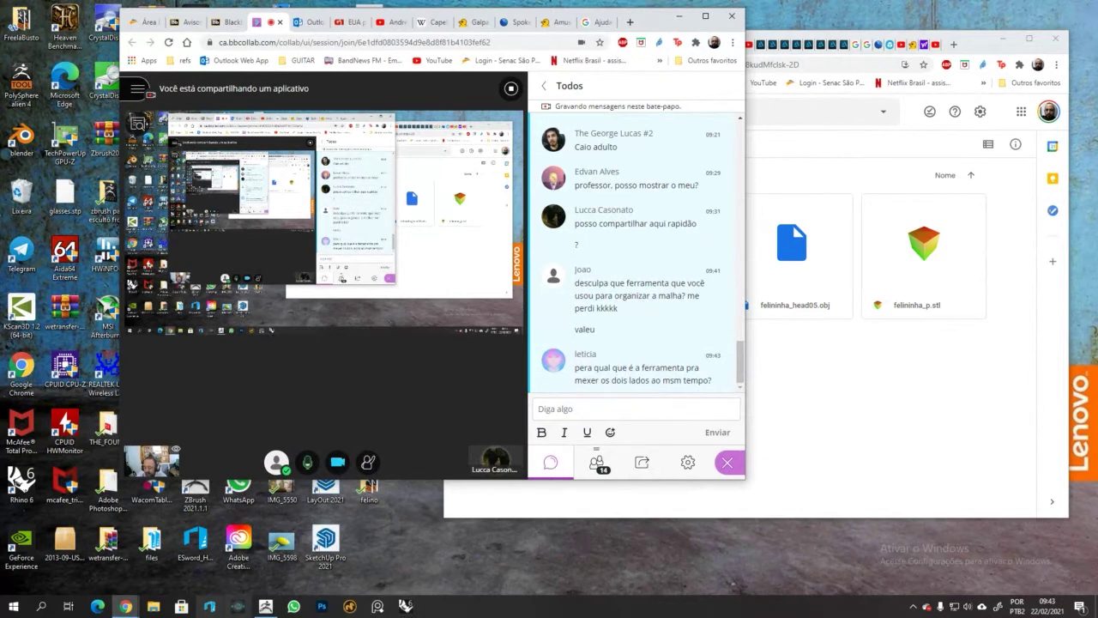
left_click(265, 606)
mouse_move(581, 486)
left_mouse_down()
mouse_move(627, 477)
mouse_move(607, 474)
mouse_move(592, 493)
mouse_move(527, 336)
left_mouse_up()
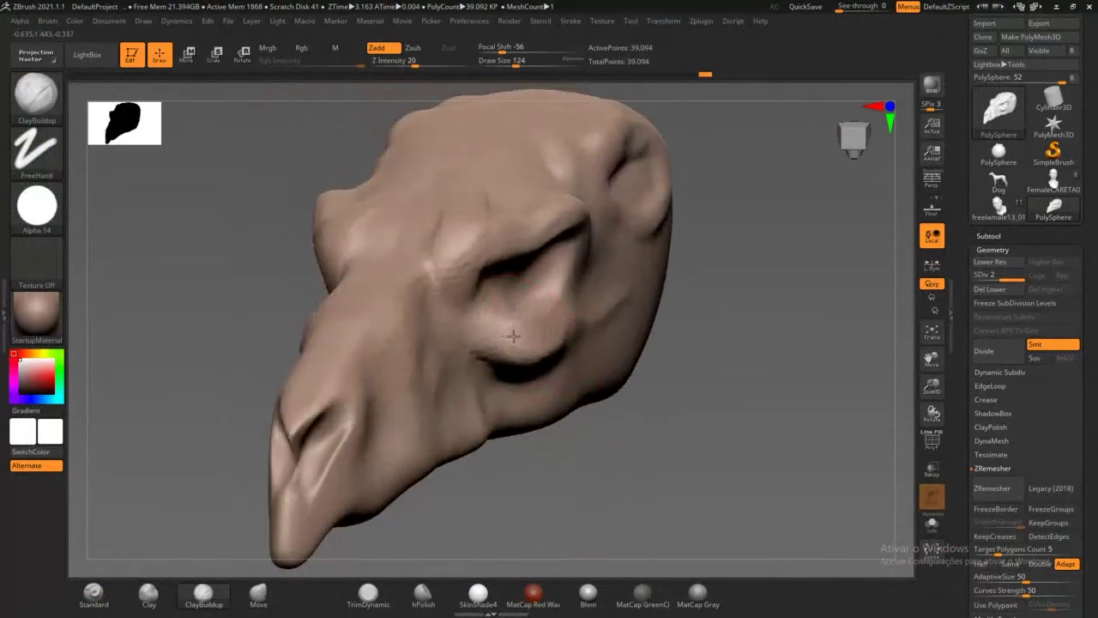
Step: Build up curved clay ridges around the ear's upper rim and lower interior
mouse_move(619, 418)
left_mouse_down()
mouse_move(578, 324)
mouse_move(610, 226)
mouse_move(589, 264)
mouse_move(606, 290)
mouse_move(613, 224)
left_mouse_up()
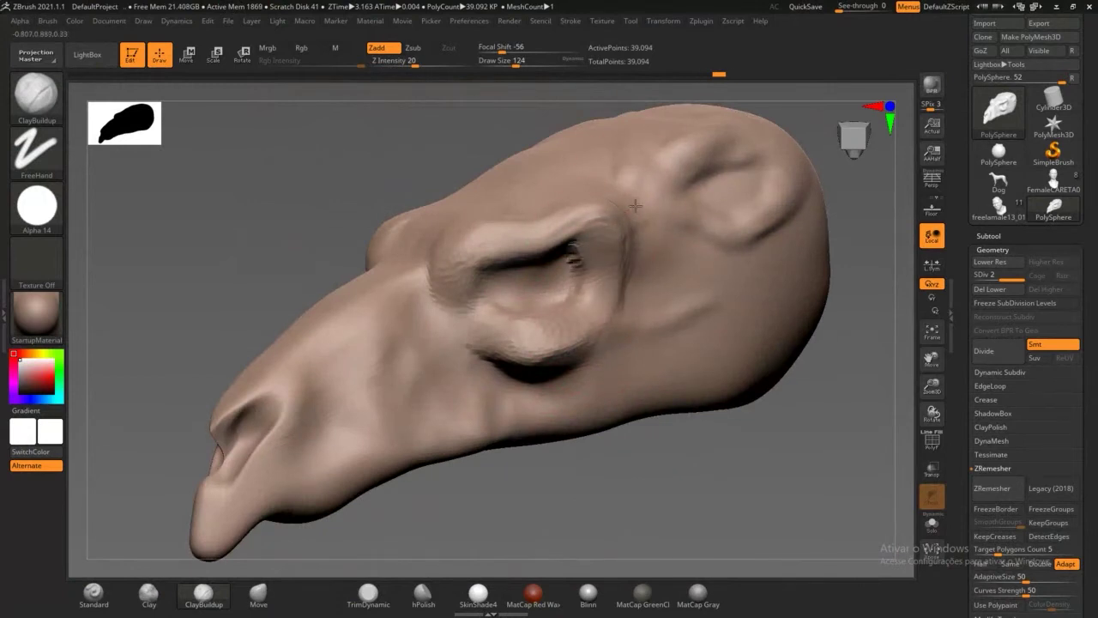
left_click_drag(652, 154, 657, 167)
mouse_move(695, 283)
left_mouse_down()
mouse_move(697, 258)
mouse_move(747, 296)
mouse_move(782, 276)
mouse_move(804, 241)
mouse_move(699, 256)
mouse_move(660, 211)
mouse_move(725, 294)
mouse_move(780, 298)
mouse_move(802, 206)
mouse_move(800, 155)
left_mouse_up()
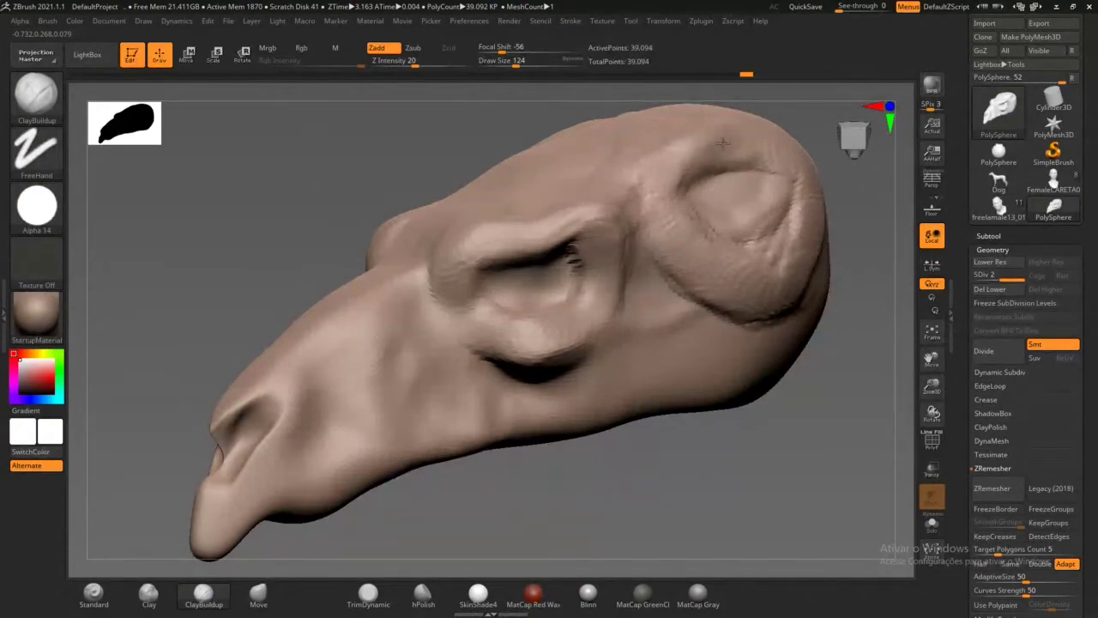
left_click_drag(723, 143, 769, 165)
mouse_move(691, 263)
left_mouse_down()
mouse_move(678, 292)
mouse_move(625, 309)
left_mouse_up()
Step: Reduce the brush size and add clay ridges along the cheek
left_click_drag(583, 520, 585, 505)
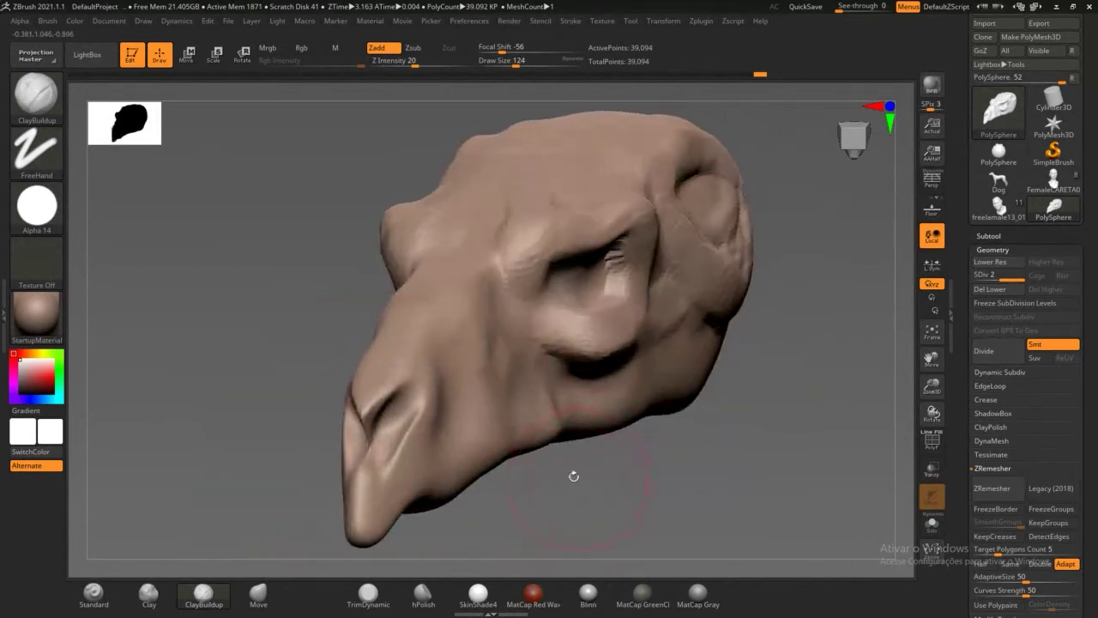
left_click_drag(516, 62, 509, 62)
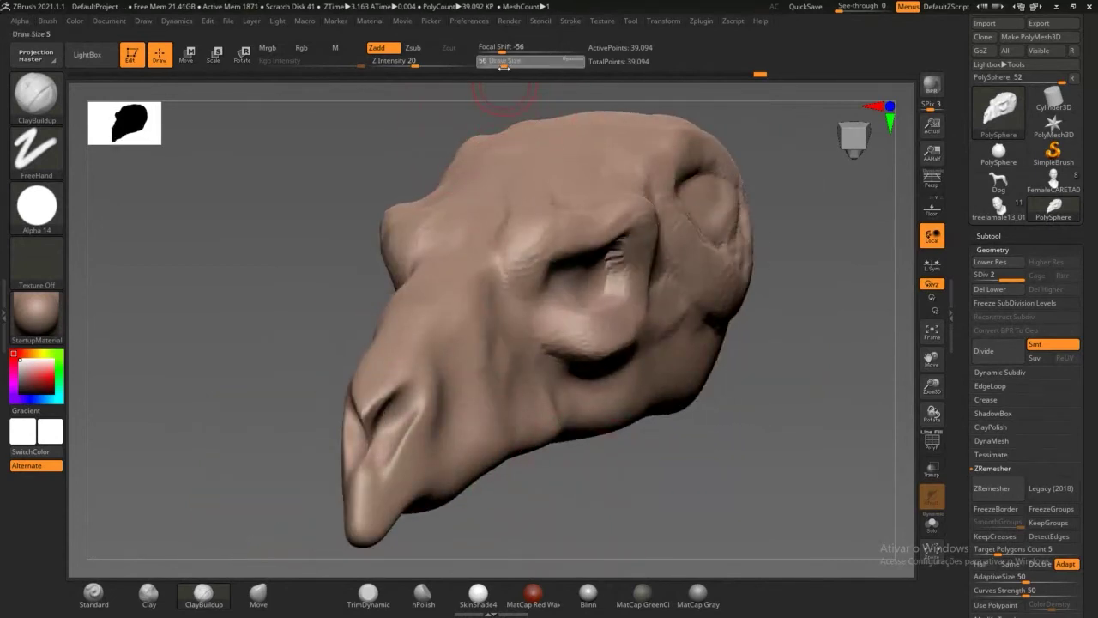
left_click_drag(670, 510, 596, 417)
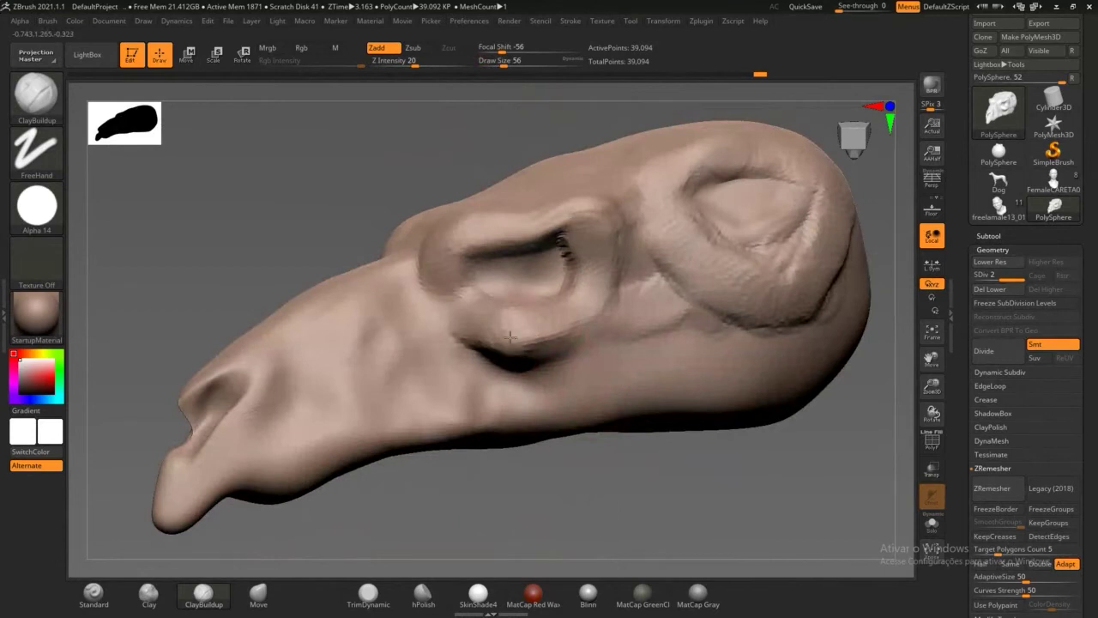
mouse_move(537, 344)
left_mouse_down()
mouse_move(677, 296)
mouse_move(542, 338)
mouse_move(459, 347)
mouse_move(670, 302)
left_mouse_up()
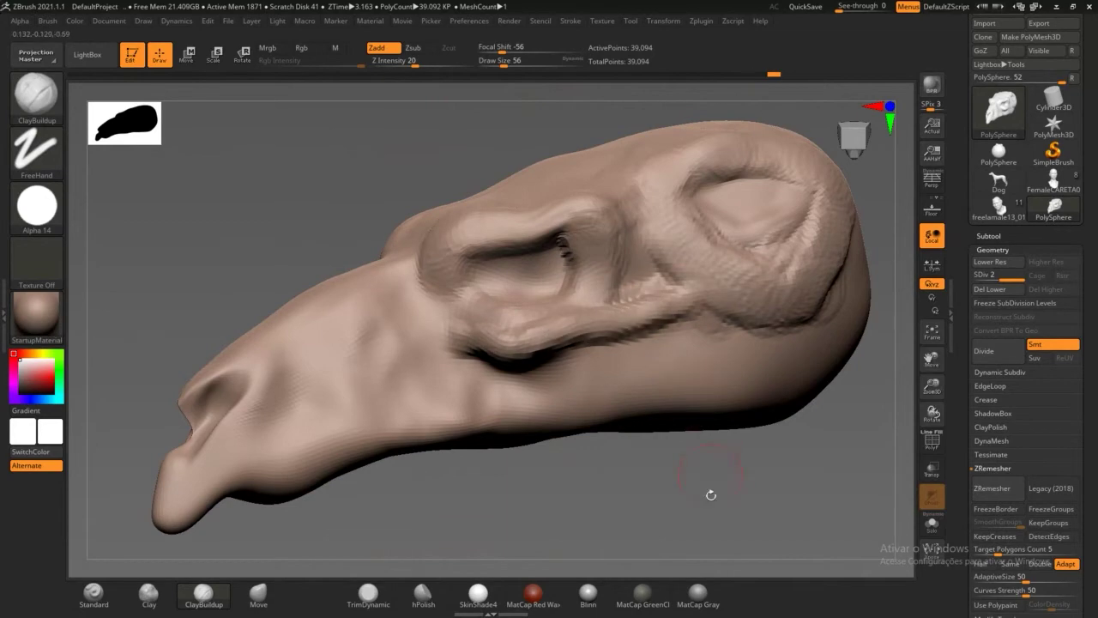
left_click_drag(711, 495, 652, 294)
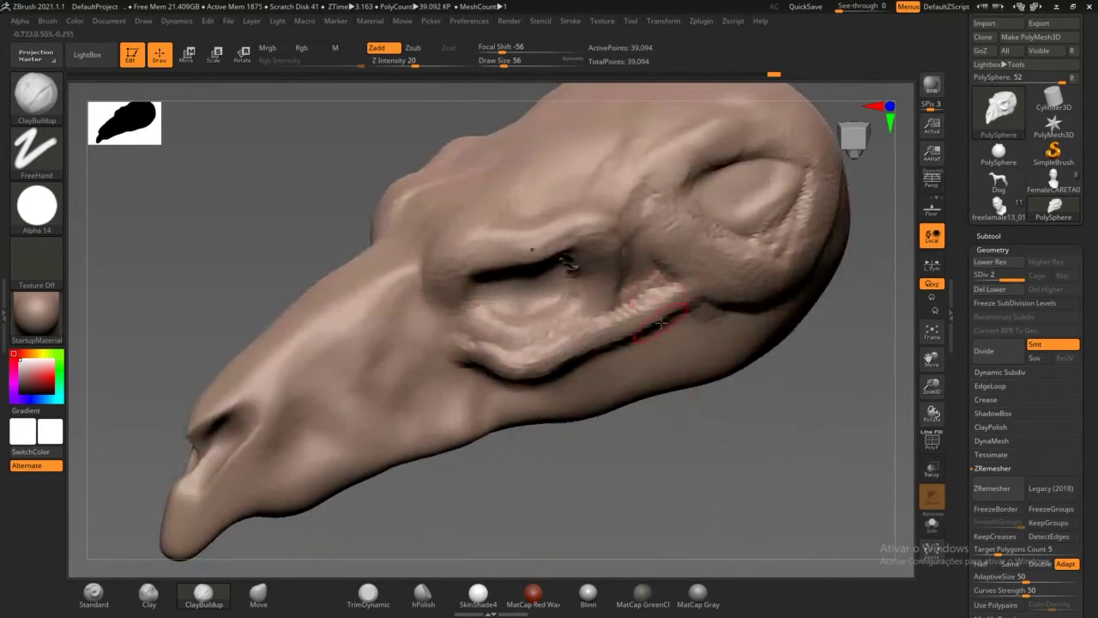
mouse_move(684, 474)
left_mouse_down()
mouse_move(662, 342)
mouse_move(689, 314)
mouse_move(714, 310)
left_mouse_up()
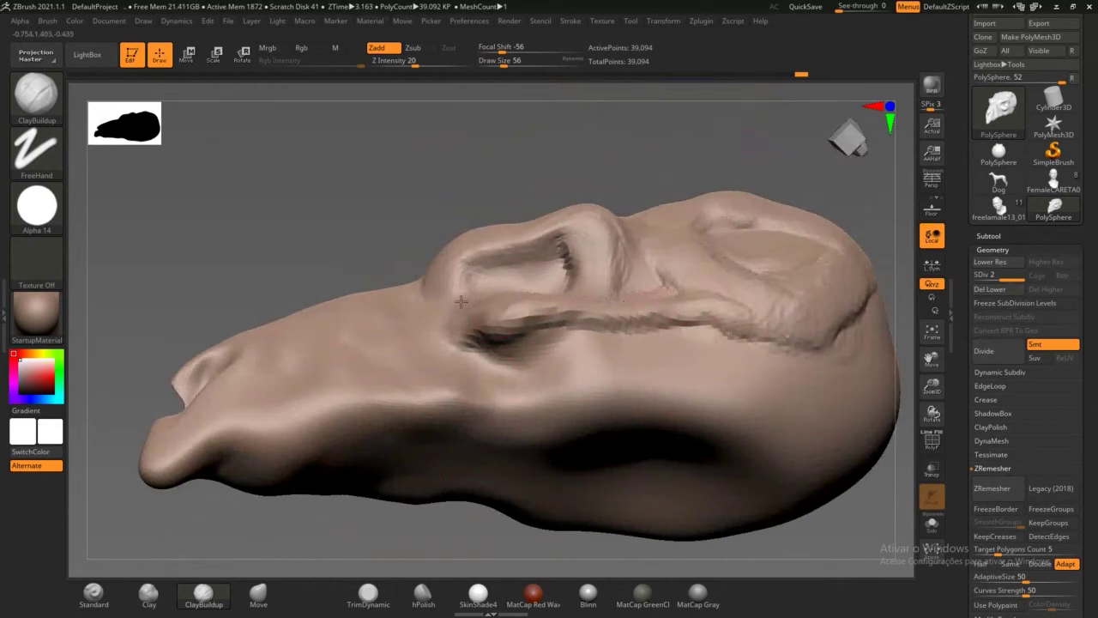
Step: Raise ridges along and down the snout and crease the nostril's inner edge
mouse_move(449, 180)
left_mouse_down()
mouse_move(535, 201)
mouse_move(498, 300)
mouse_move(466, 292)
left_mouse_up()
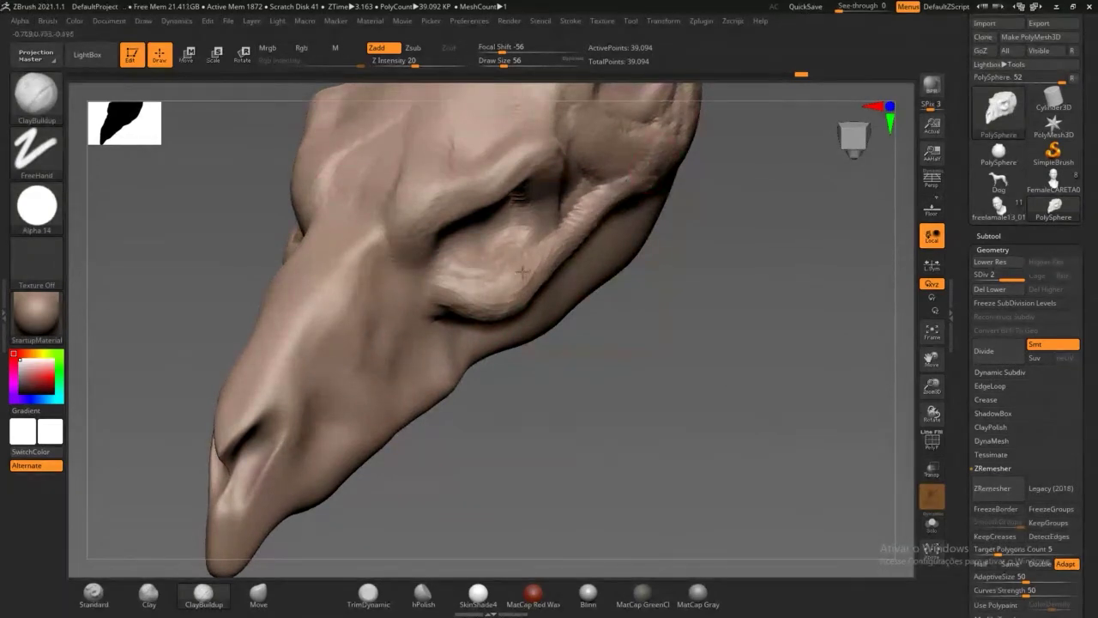
left_click_drag(556, 412, 488, 287)
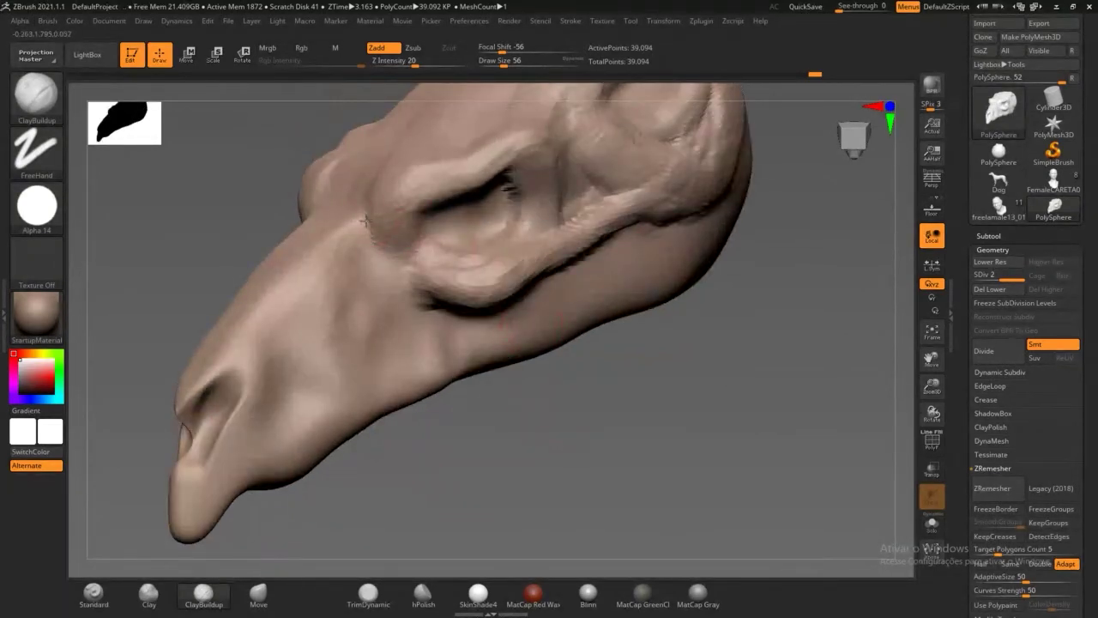
mouse_move(365, 220)
left_mouse_down()
mouse_move(371, 228)
mouse_move(361, 206)
mouse_move(390, 208)
mouse_move(455, 180)
left_mouse_up()
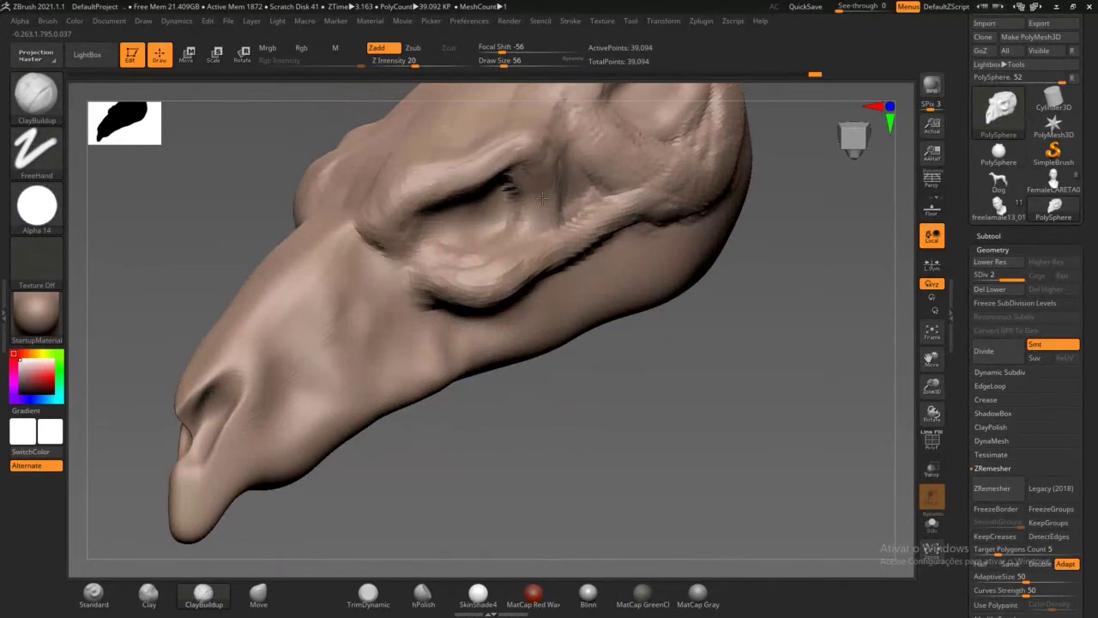
right_click_drag(539, 205, 341, 248)
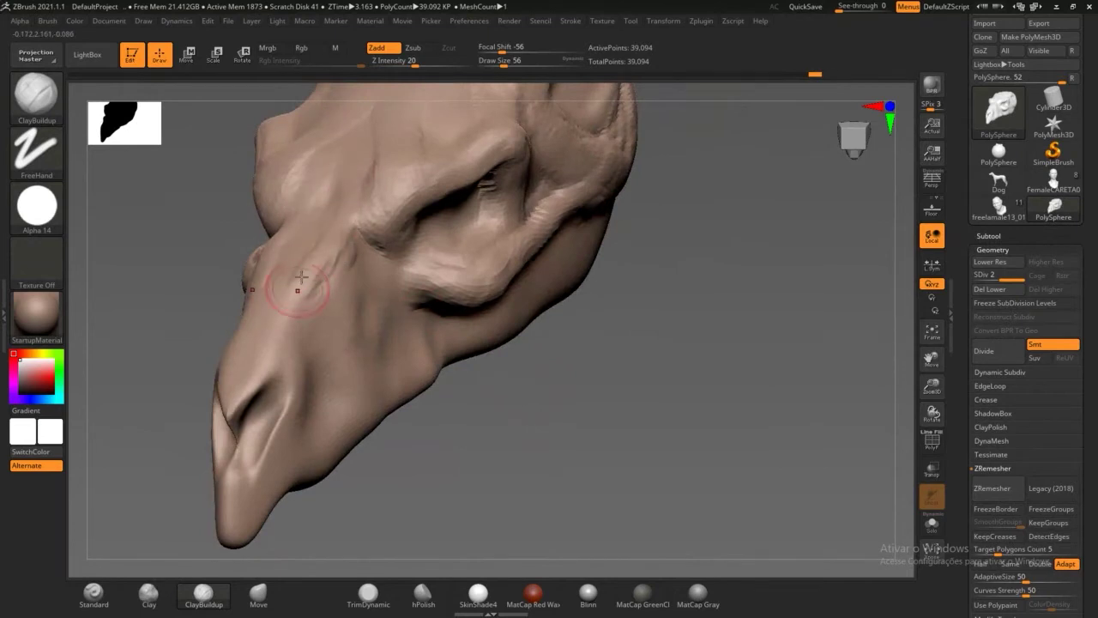
left_click_drag(306, 233, 264, 370)
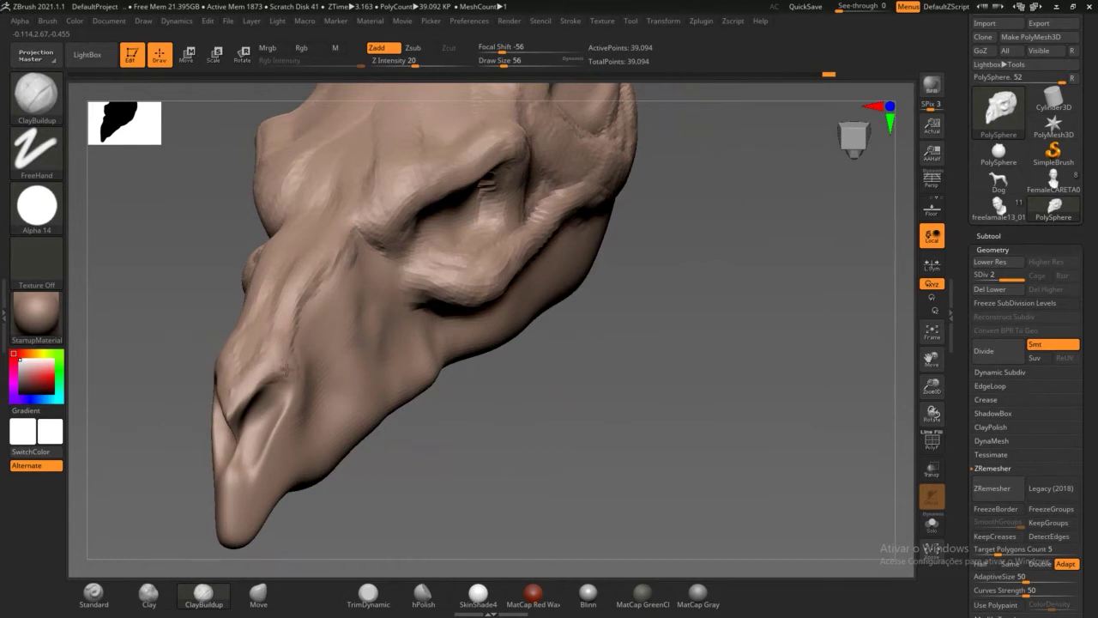
left_click_drag(286, 434, 267, 456)
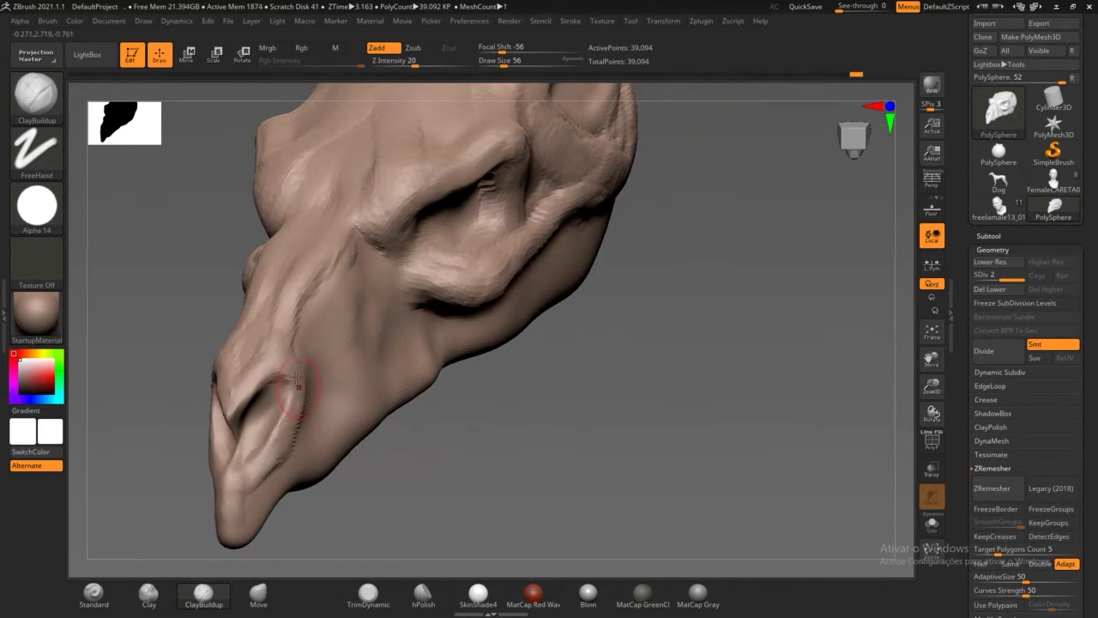
left_click_drag(295, 380, 298, 400)
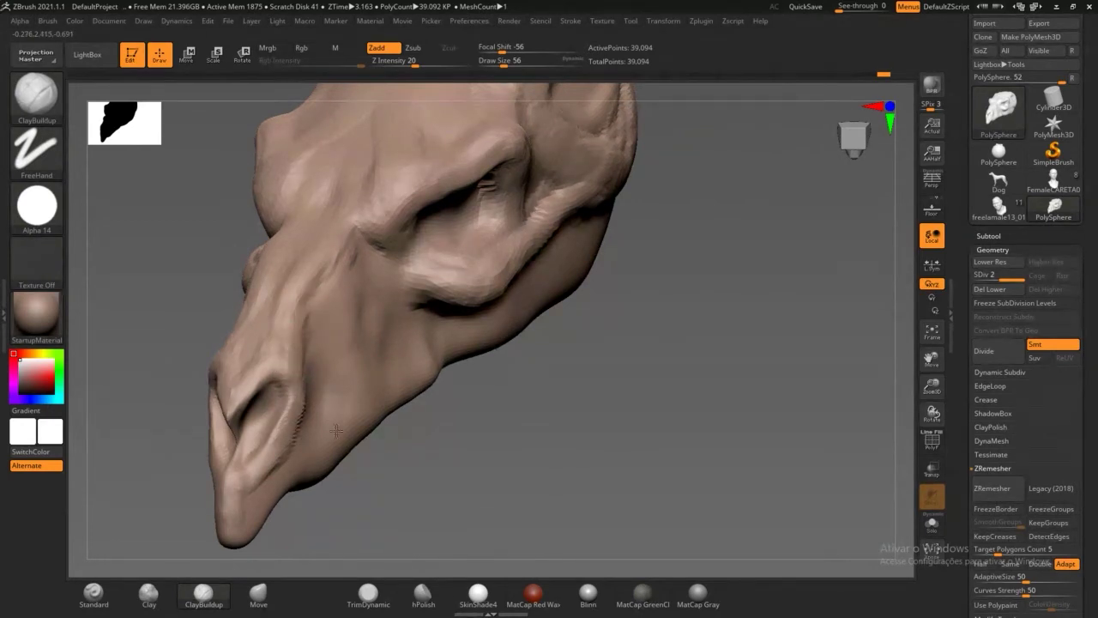
Step: Build up clay on the cheek beside the nostril and around the eye socket
mouse_move(327, 434)
right_mouse_down()
mouse_move(339, 429)
mouse_move(325, 429)
right_mouse_up()
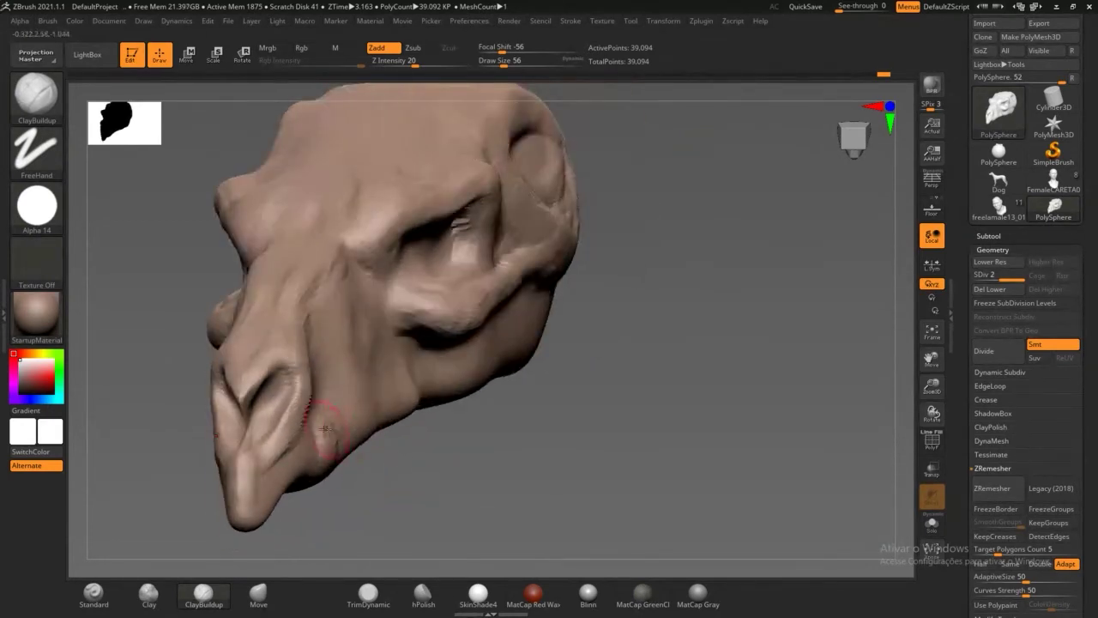
right_click_drag(445, 468, 398, 385)
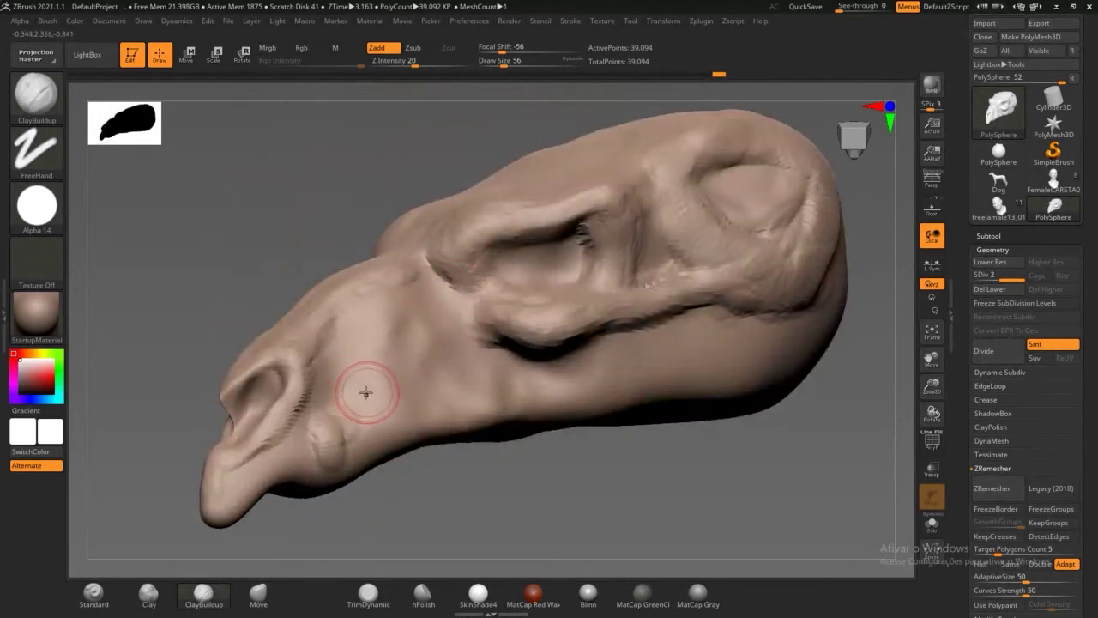
mouse_move(347, 390)
left_mouse_down()
mouse_move(338, 412)
mouse_move(355, 400)
mouse_move(329, 356)
mouse_move(358, 358)
mouse_move(332, 350)
mouse_move(368, 374)
mouse_move(348, 337)
mouse_move(330, 391)
mouse_move(399, 339)
mouse_move(393, 306)
mouse_move(448, 316)
mouse_move(422, 319)
mouse_move(438, 350)
mouse_move(451, 328)
mouse_move(429, 348)
mouse_move(419, 330)
mouse_move(410, 365)
mouse_move(430, 415)
left_mouse_up()
left_click_drag(453, 493, 437, 465)
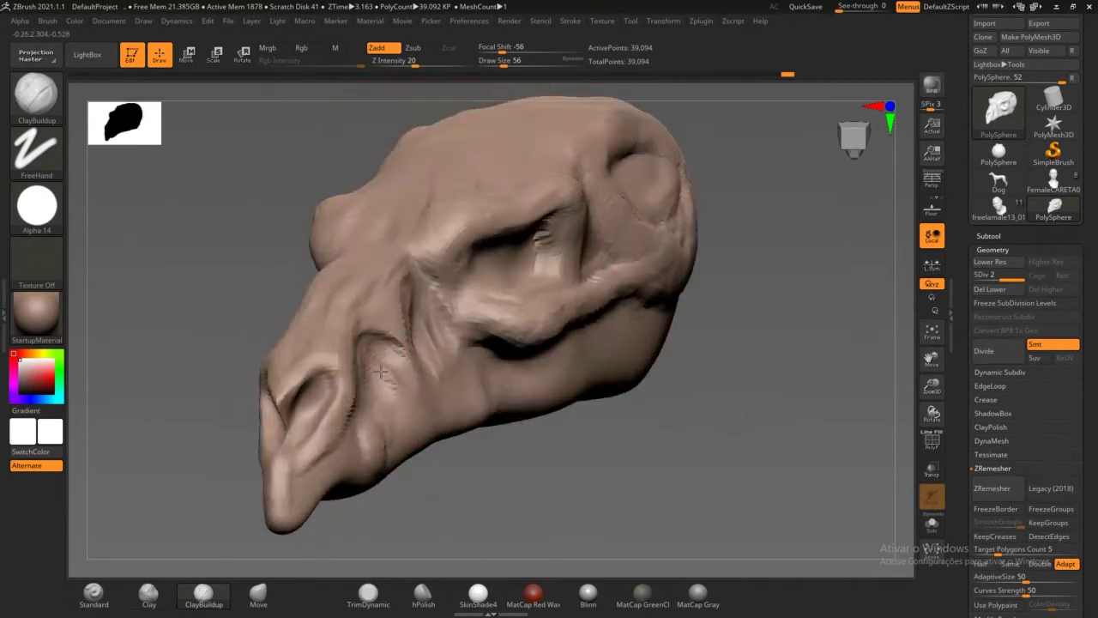
mouse_move(380, 371)
left_mouse_down()
mouse_move(388, 391)
mouse_move(362, 383)
left_mouse_up()
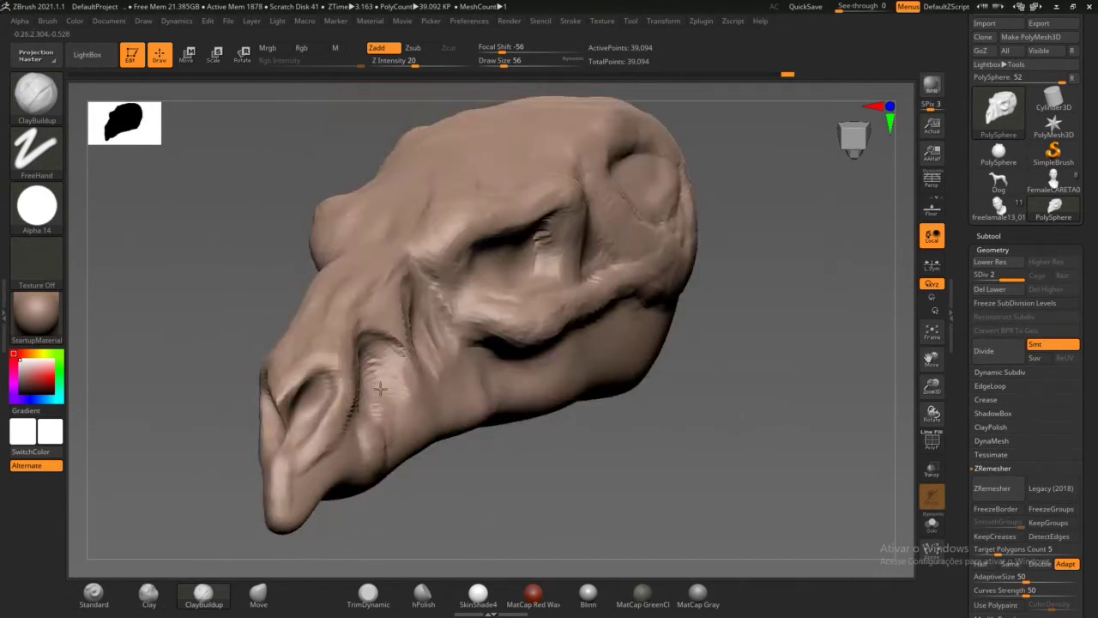
Step: Add ridges on the forehead between the brows and around the lower cheek cavity
left_click_drag(455, 489, 532, 540)
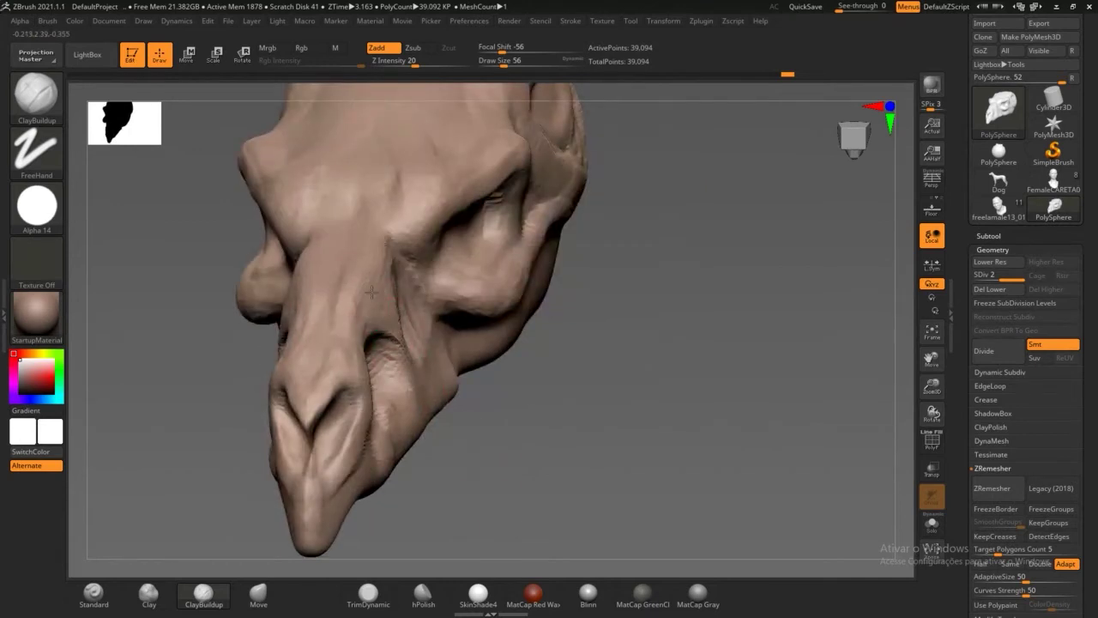
left_click_drag(388, 195, 374, 206)
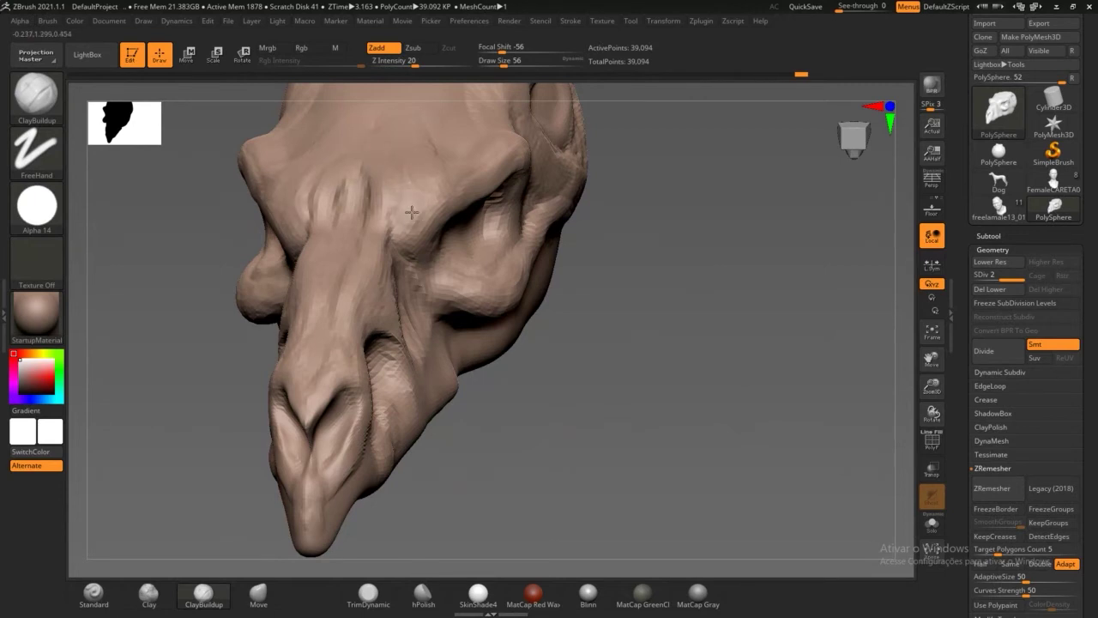
left_click_drag(459, 320, 519, 405)
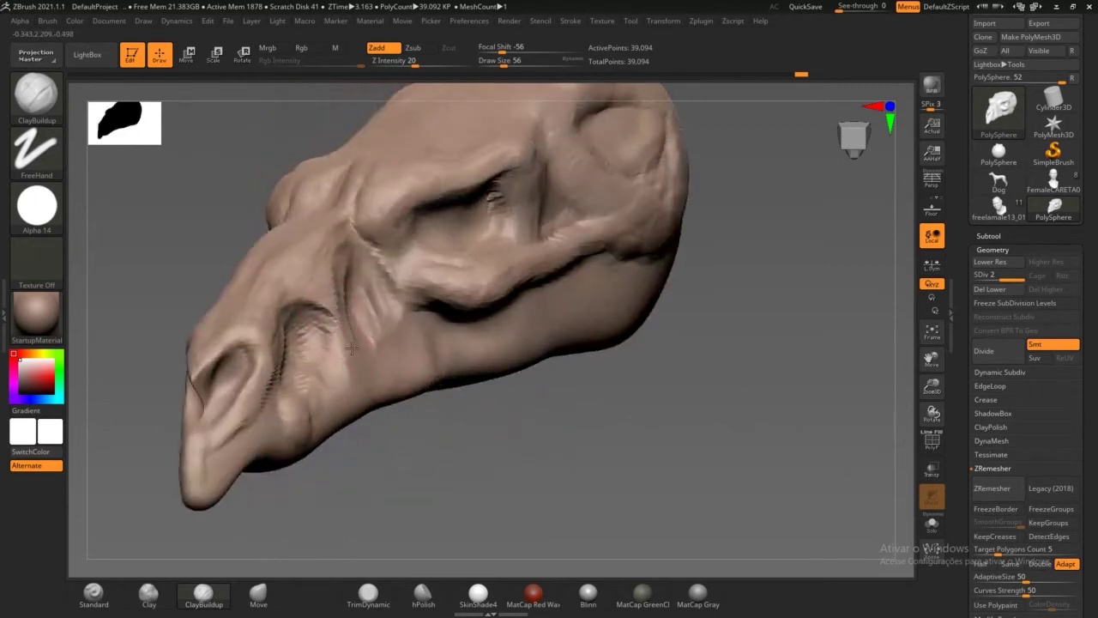
mouse_move(329, 418)
left_mouse_down()
mouse_move(312, 379)
mouse_move(336, 432)
left_mouse_up()
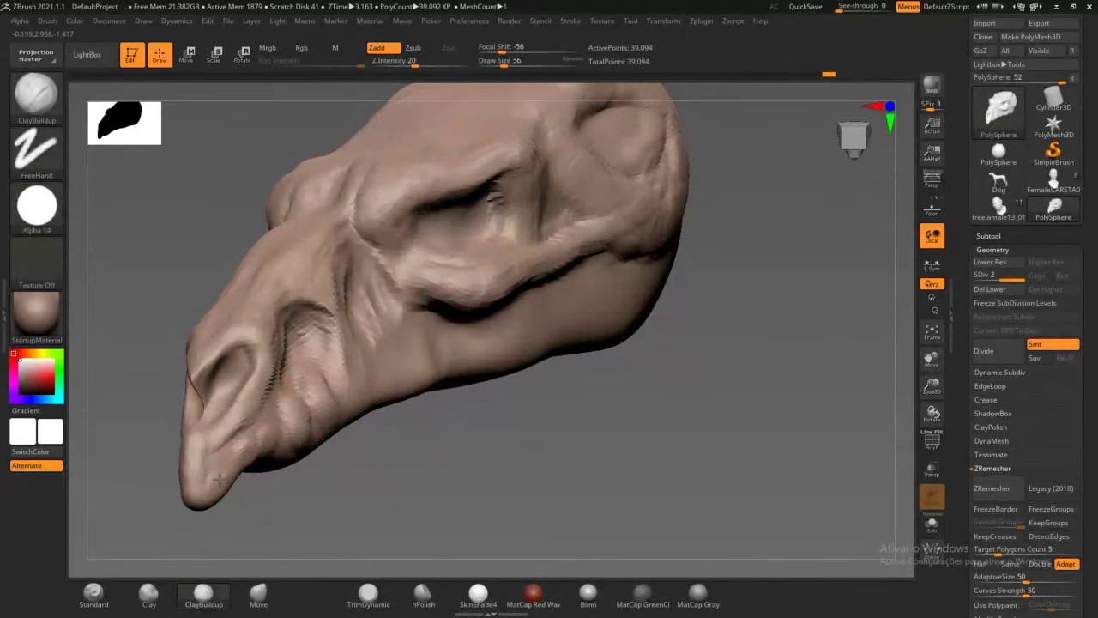
left_click(368, 592)
mouse_move(442, 386)
left_mouse_down()
mouse_move(497, 402)
mouse_move(485, 407)
left_mouse_up()
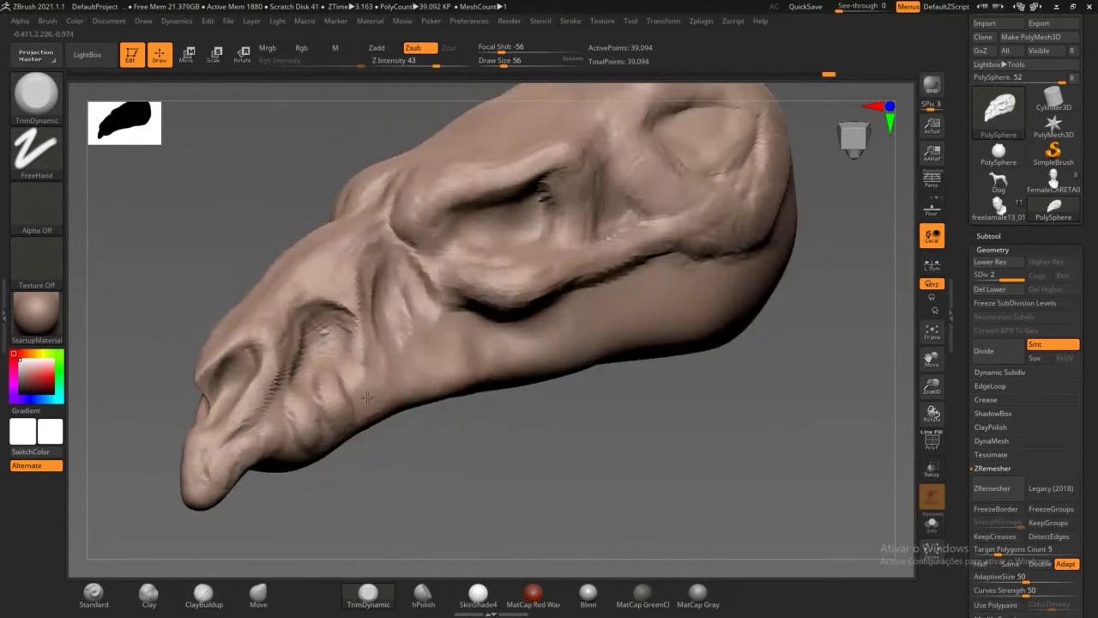
left_click(203, 592)
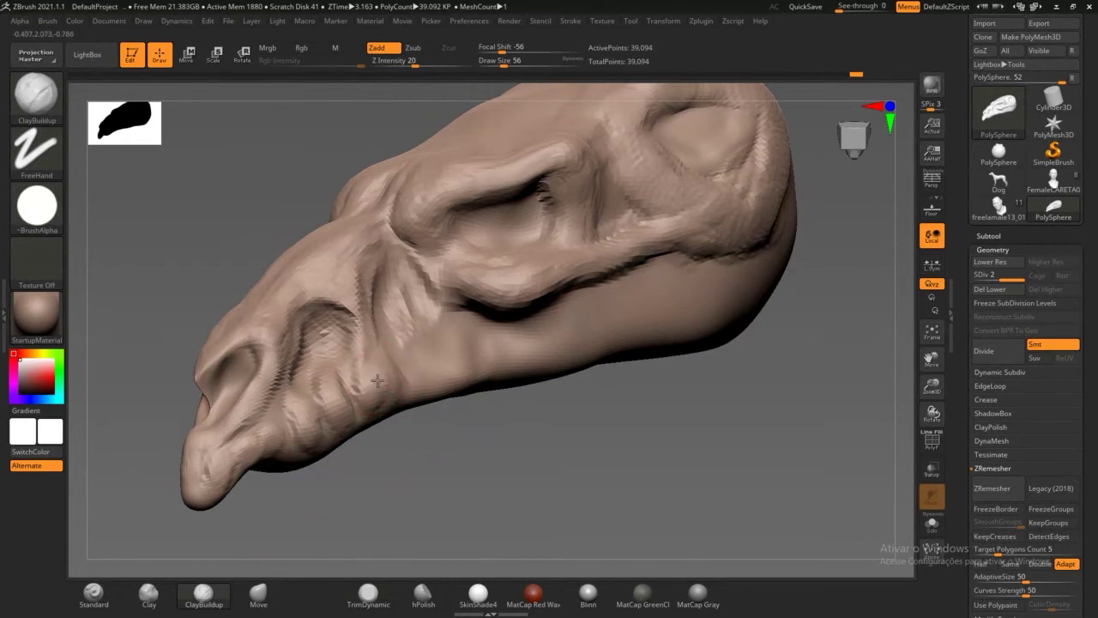
left_click_drag(413, 367, 429, 376)
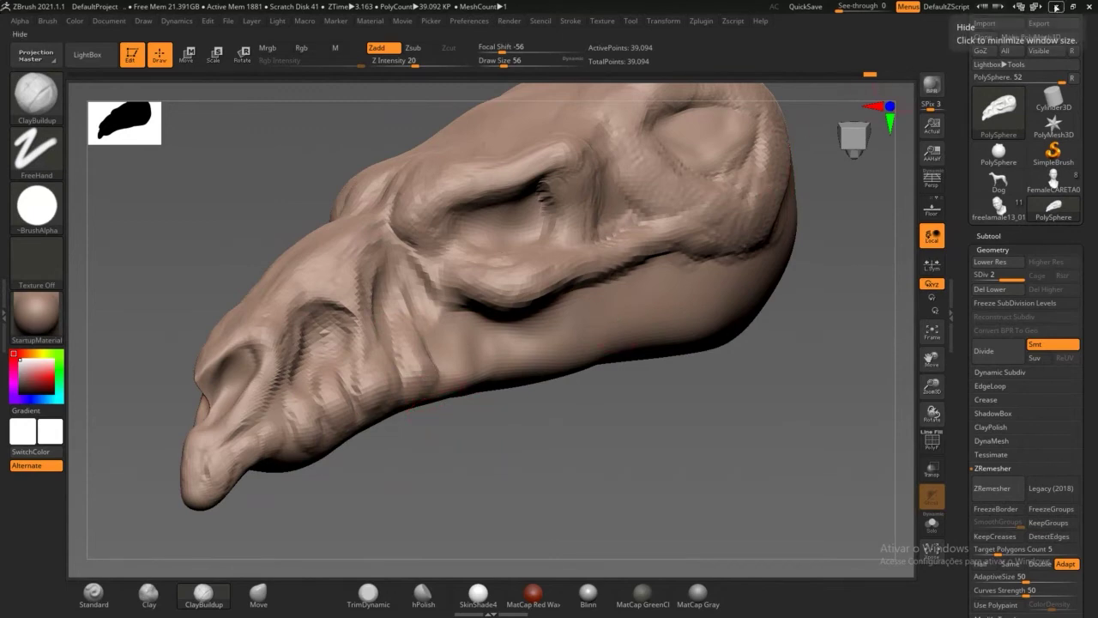
left_click(1057, 7)
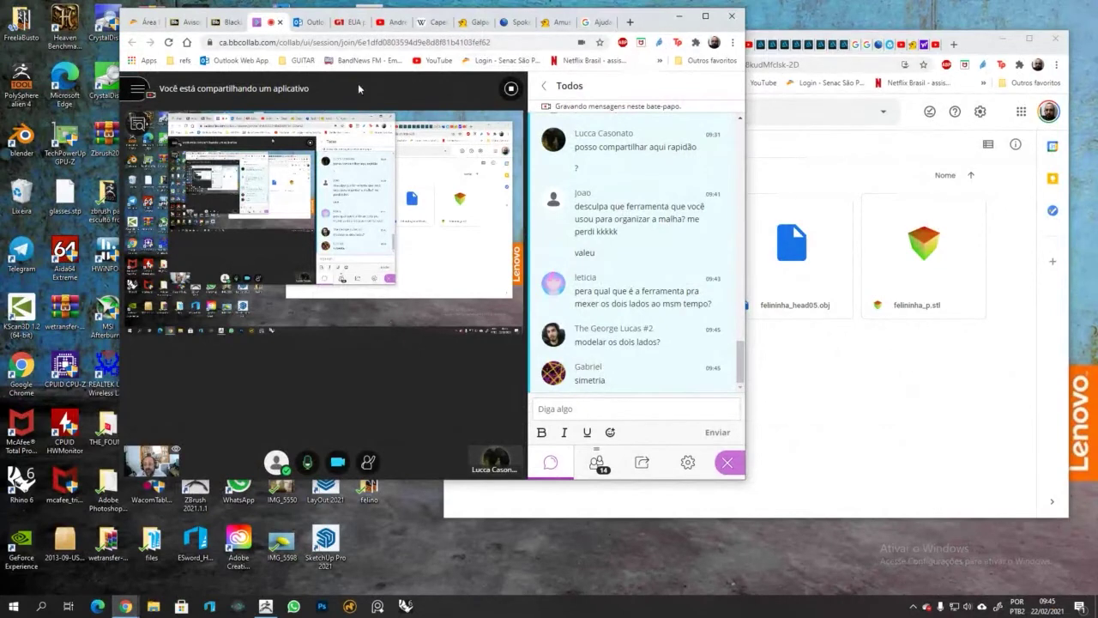
left_click(267, 607)
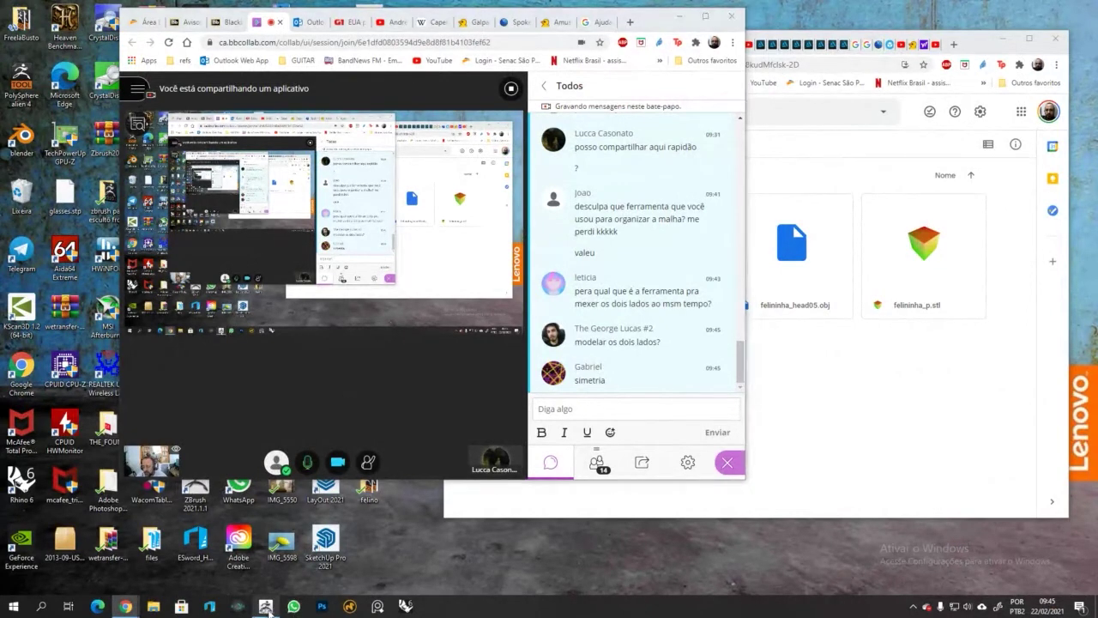
mouse_move(572, 456)
left_mouse_down()
mouse_move(480, 403)
mouse_move(387, 303)
mouse_move(397, 295)
mouse_move(403, 326)
mouse_move(365, 185)
mouse_move(369, 245)
left_mouse_up()
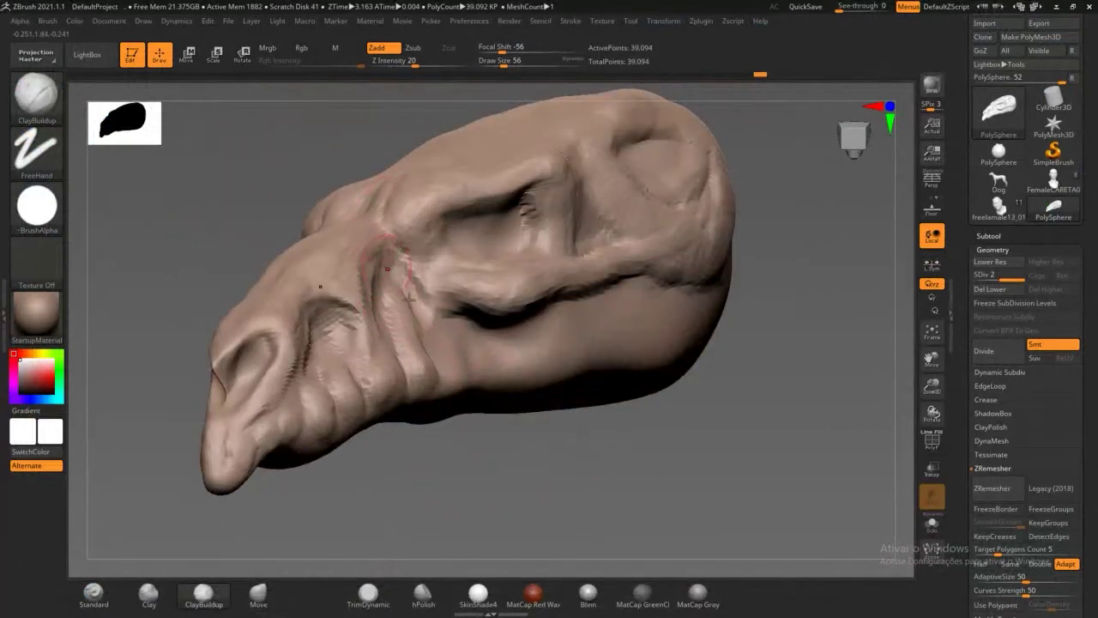
Step: Raise clay bumps and a vertical ridge on the jaw with ClayBuildup
mouse_move(454, 364)
left_mouse_down()
mouse_move(444, 353)
mouse_move(454, 372)
left_mouse_up()
left_click_drag(490, 449, 459, 444)
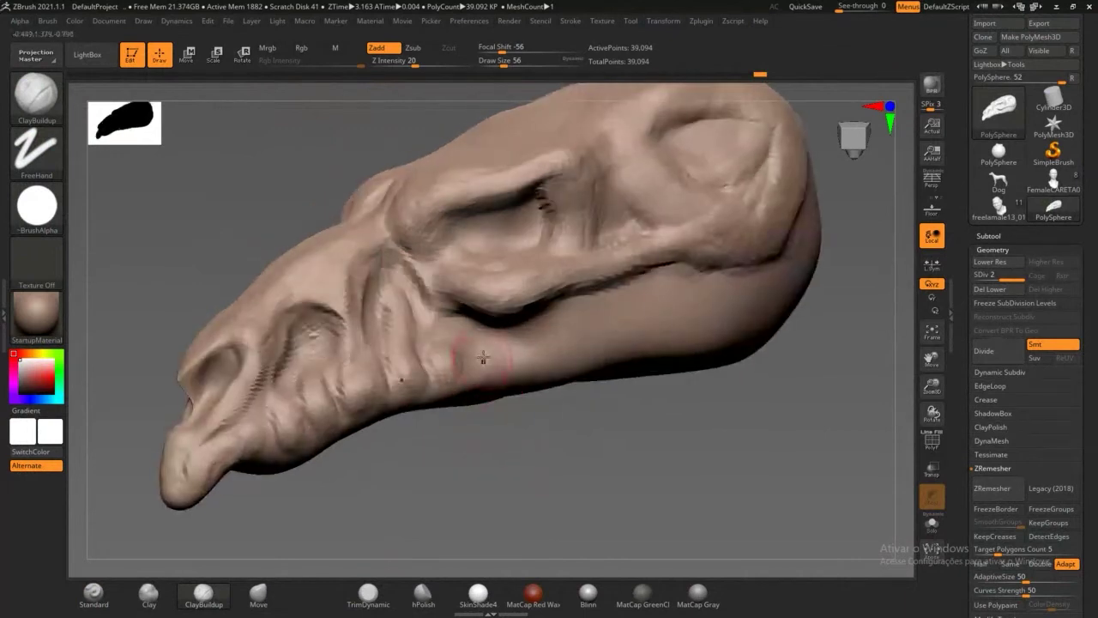
left_click_drag(483, 361, 551, 350)
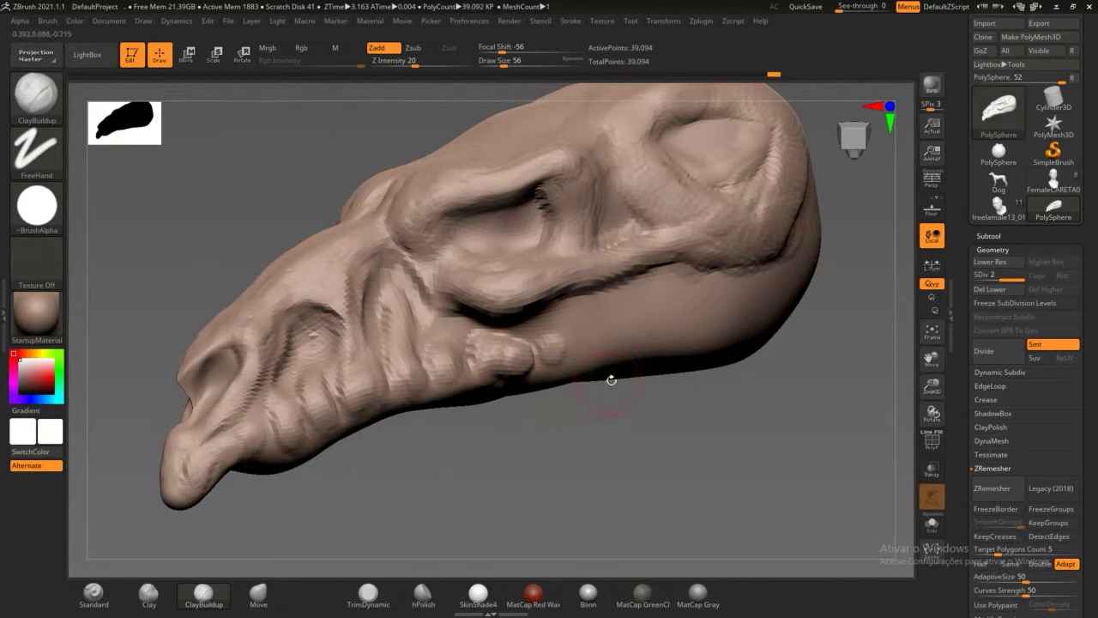
mouse_move(605, 373)
left_mouse_down()
mouse_move(587, 318)
mouse_move(601, 296)
mouse_move(616, 330)
mouse_move(601, 296)
mouse_move(571, 322)
mouse_move(600, 374)
mouse_move(611, 322)
mouse_move(639, 301)
mouse_move(647, 317)
mouse_move(627, 344)
mouse_move(635, 350)
mouse_move(624, 338)
mouse_move(633, 313)
mouse_move(624, 348)
mouse_move(630, 331)
mouse_move(597, 358)
mouse_move(564, 307)
mouse_move(651, 323)
mouse_move(696, 271)
mouse_move(764, 254)
left_mouse_up()
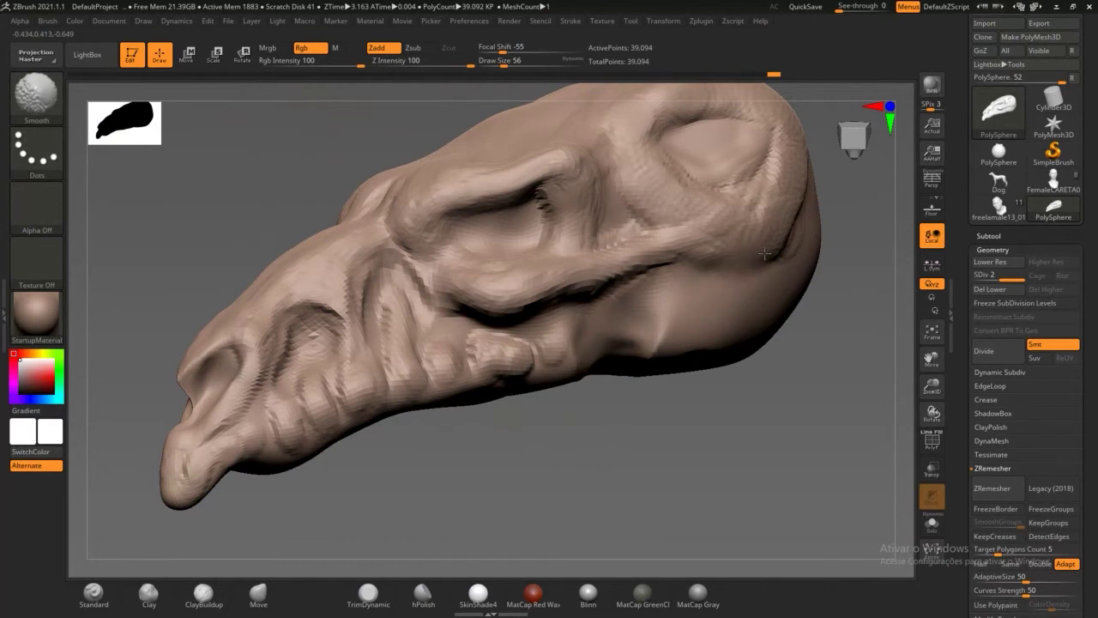
Step: Smooth the back of the skull, cheek crease, jaw, snout and brow creases
left_click_drag(634, 244, 635, 208, "shift")
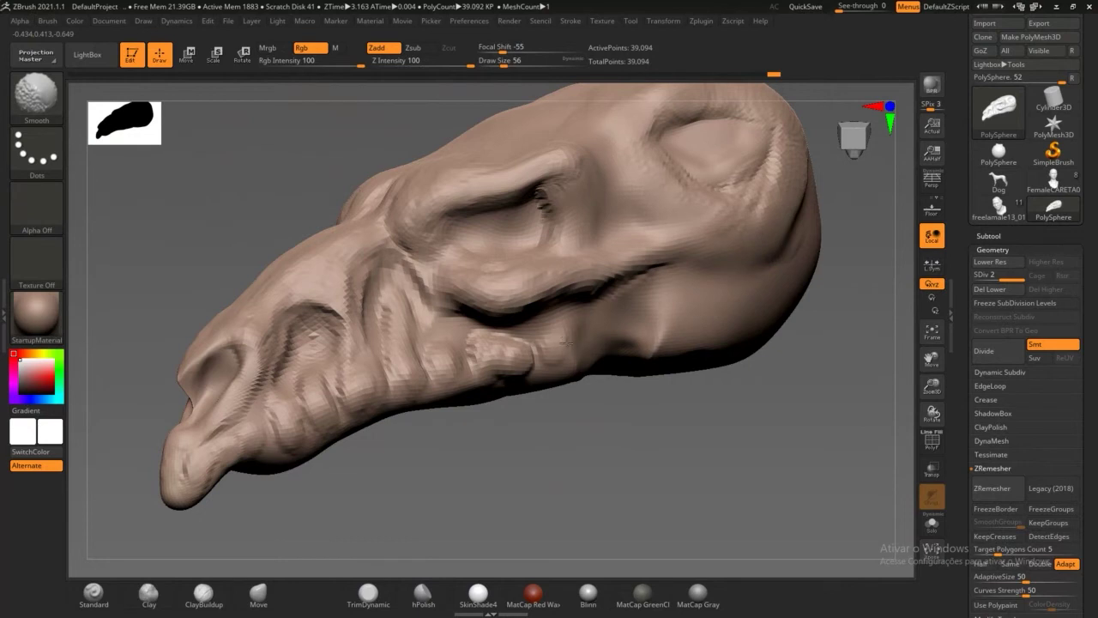
mouse_move(566, 343)
left_mouse_down("shift")
mouse_move(447, 360)
mouse_move(410, 283)
mouse_move(371, 243)
mouse_move(328, 325)
mouse_move(203, 477)
mouse_move(306, 452)
mouse_move(351, 394)
left_mouse_up("shift")
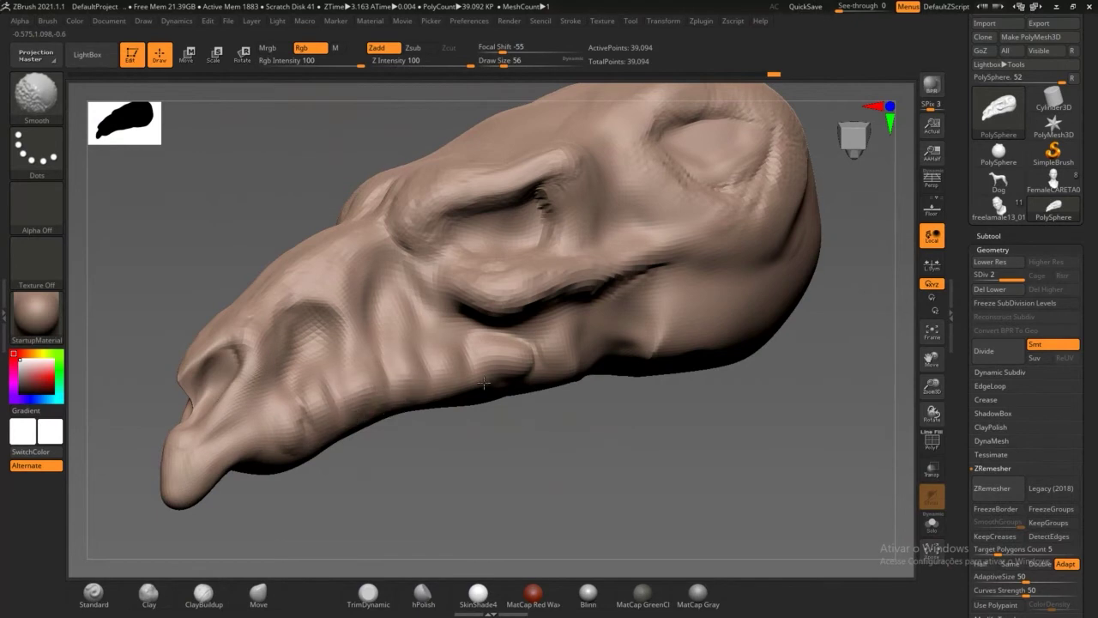
left_click_drag(484, 383, 532, 354, "shift")
left_click_drag(517, 442, 608, 506)
left_click_drag(333, 398, 331, 412, "shift")
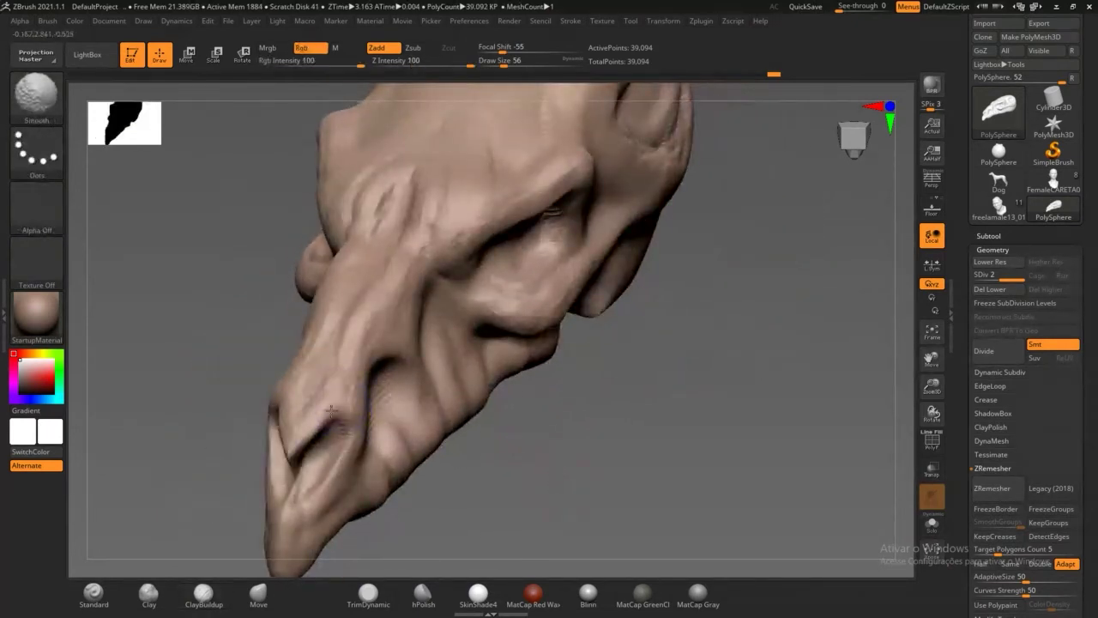
left_click_drag(418, 246, 446, 223, "shift")
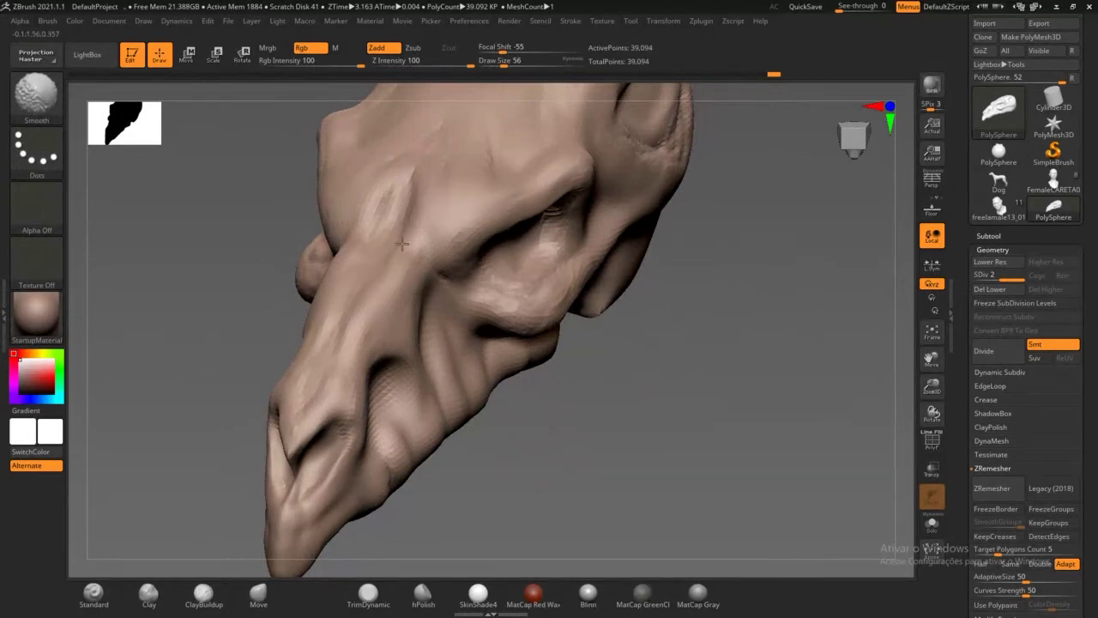
left_click_drag(578, 412, 481, 350)
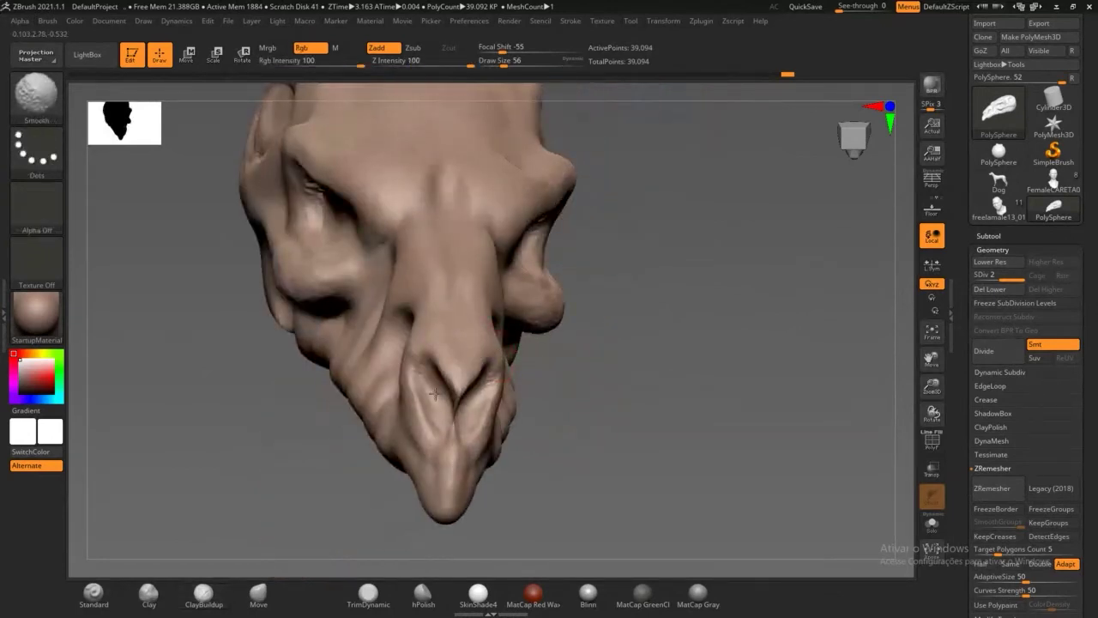
left_click_drag(302, 449, 276, 297)
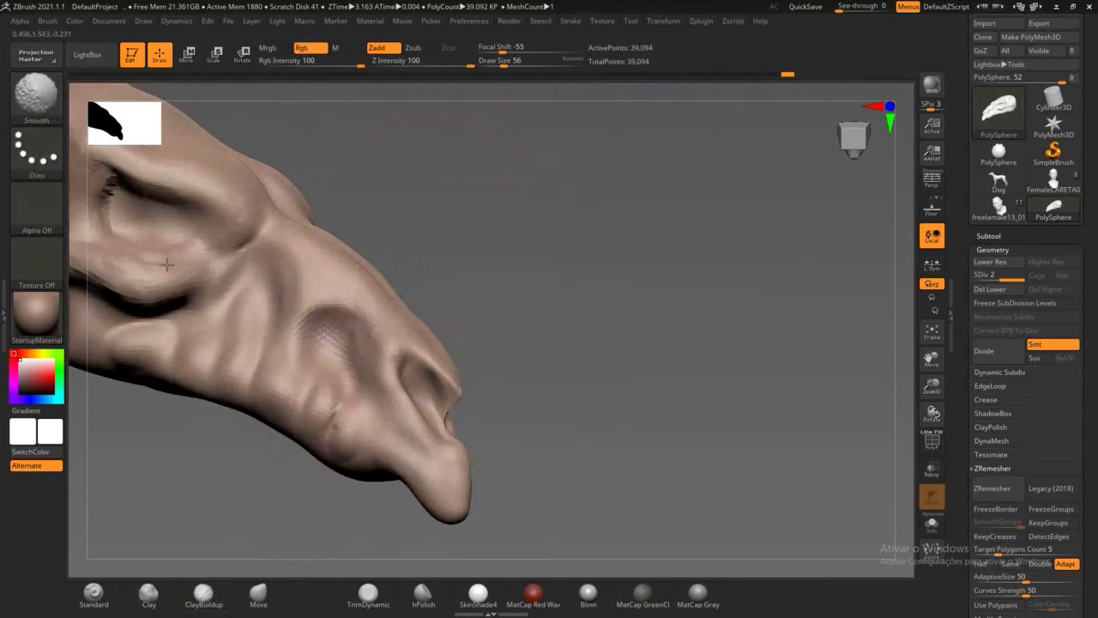
left_click_drag(553, 351, 446, 360)
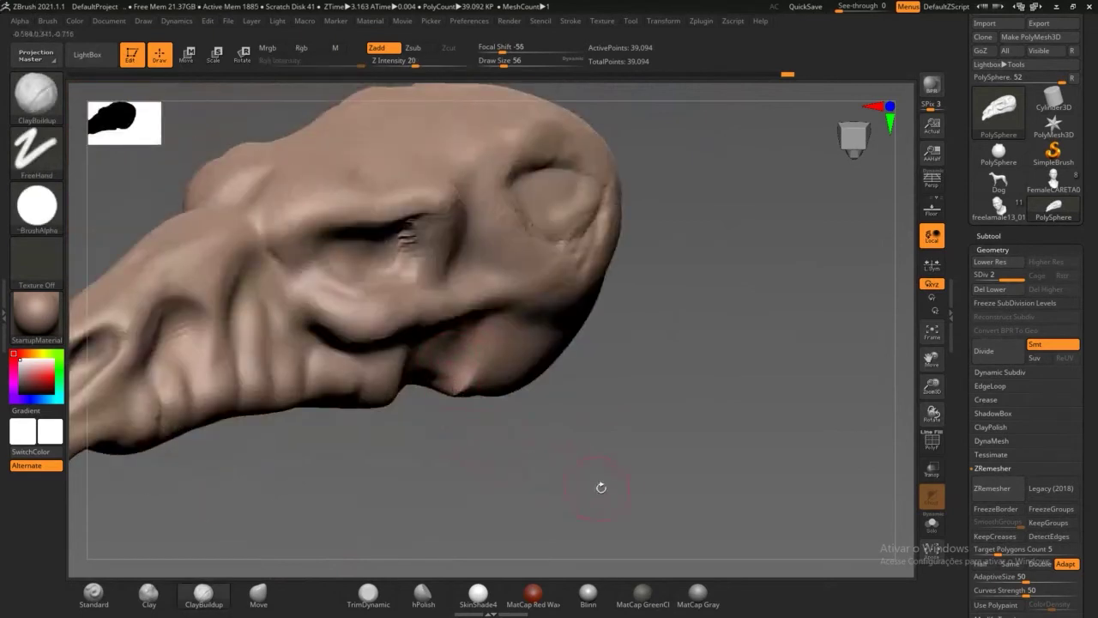
Step: Smooth the eye-socket area, then view the skull from a three-quarter front angle
left_click_drag(615, 484, 578, 425, "alt")
left_click_drag(541, 392, 696, 429, "alt")
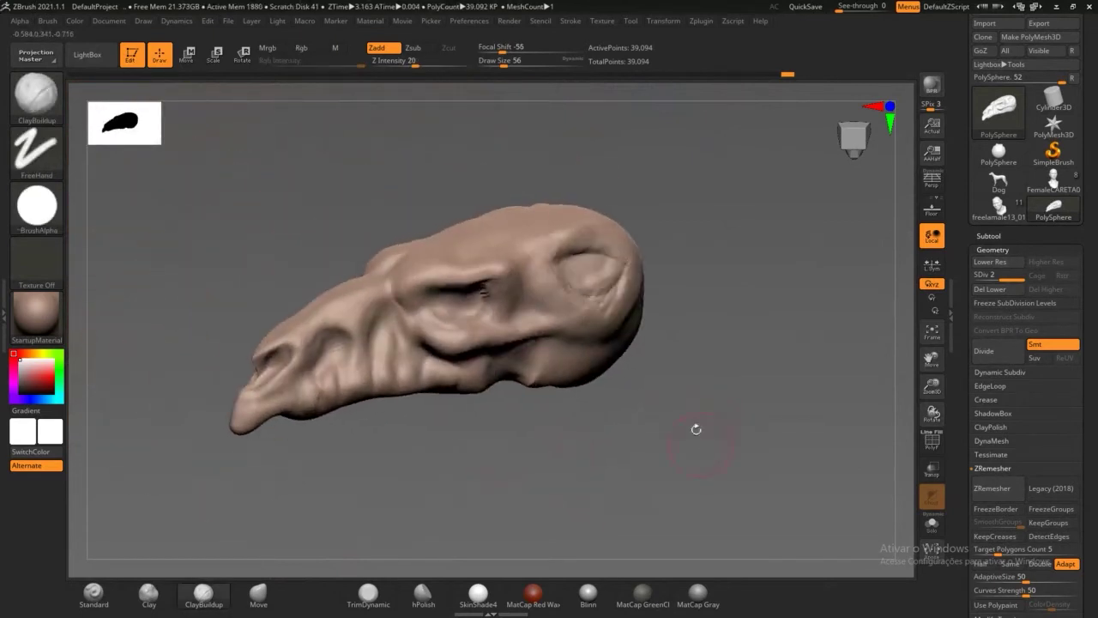
mouse_move(631, 257)
left_mouse_down("shift")
mouse_move(578, 233)
mouse_move(553, 258)
mouse_move(625, 300)
left_mouse_up("shift")
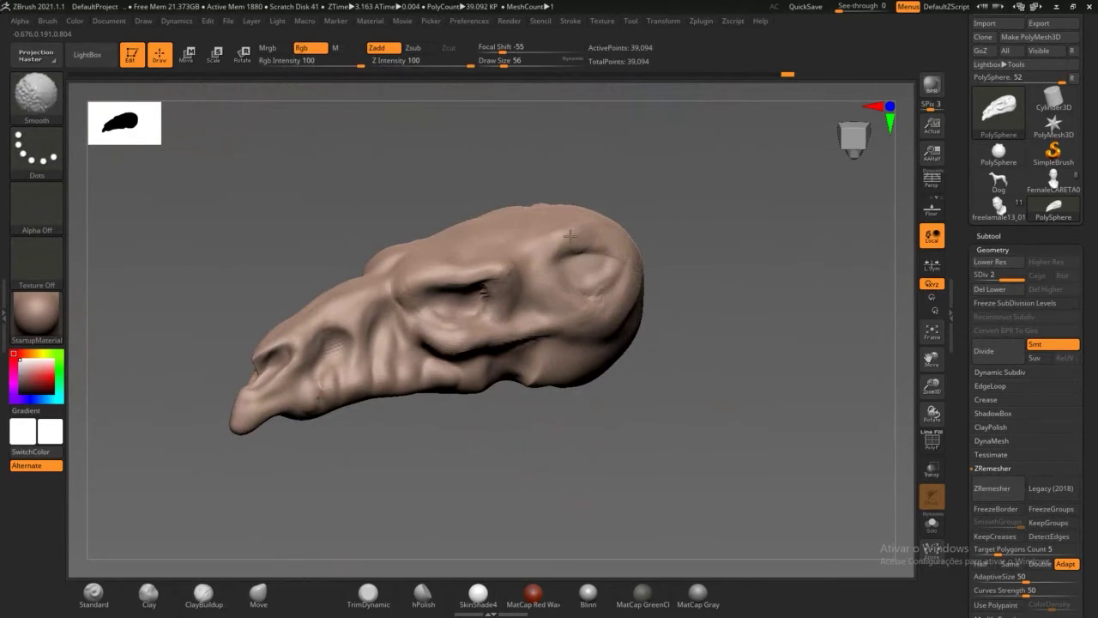
mouse_move(513, 442)
left_mouse_down()
mouse_move(559, 446)
mouse_move(605, 483)
mouse_move(527, 436)
mouse_move(600, 514)
mouse_move(626, 520)
mouse_move(591, 446)
mouse_move(605, 466)
mouse_move(655, 439)
mouse_move(644, 436)
left_mouse_up()
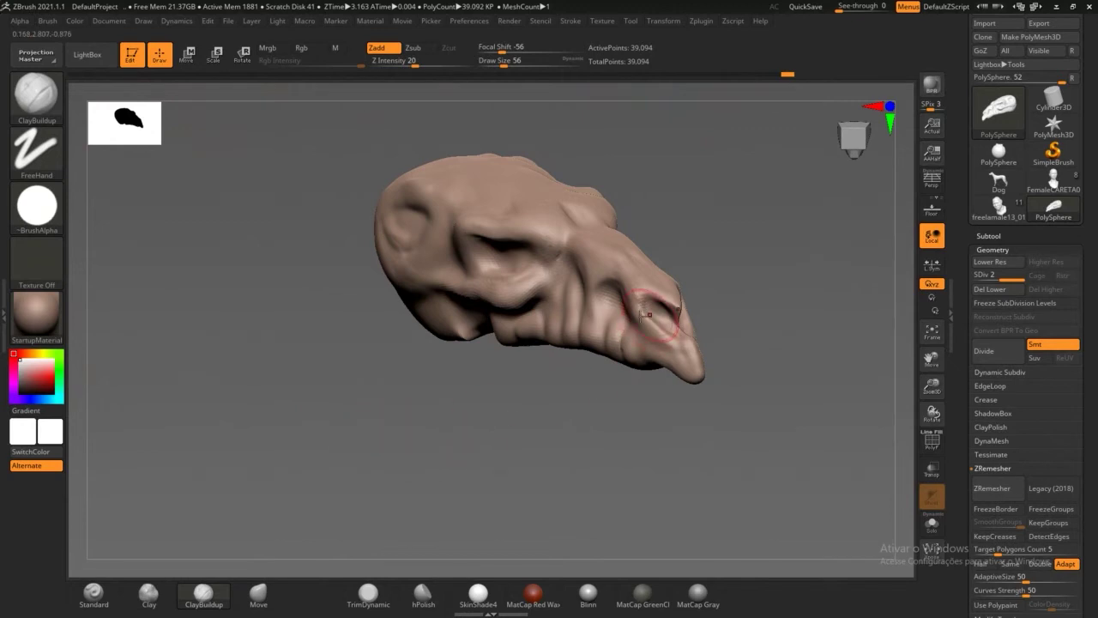
left_click_drag(866, 287, 740, 364)
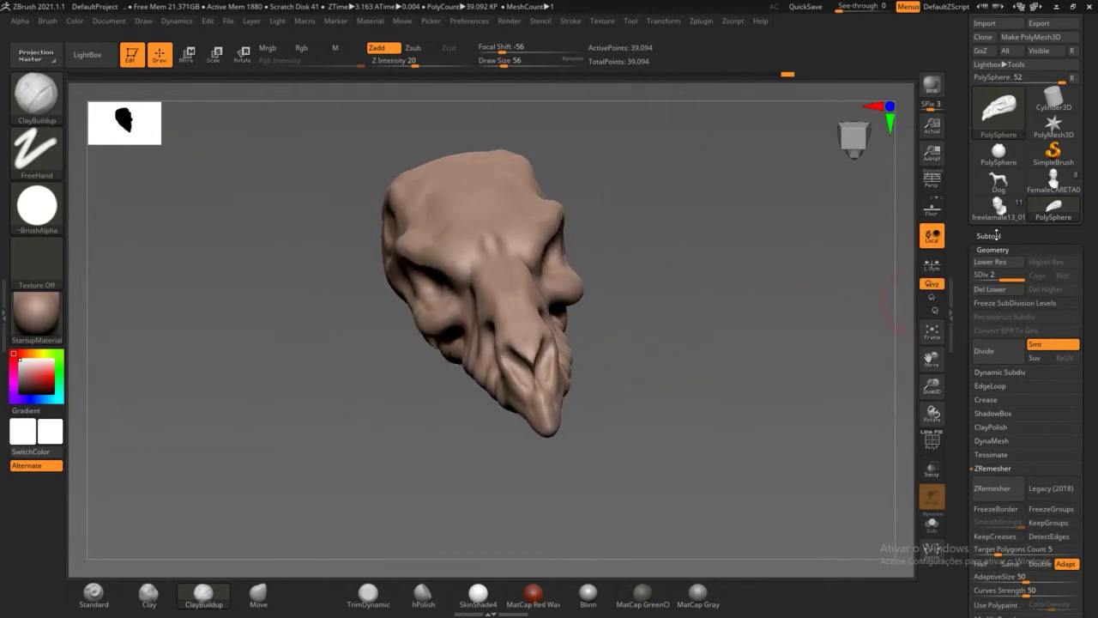
Step: Expand the Subtool list to show the 39,094-point PolySphere as the only subtool
left_click(990, 235)
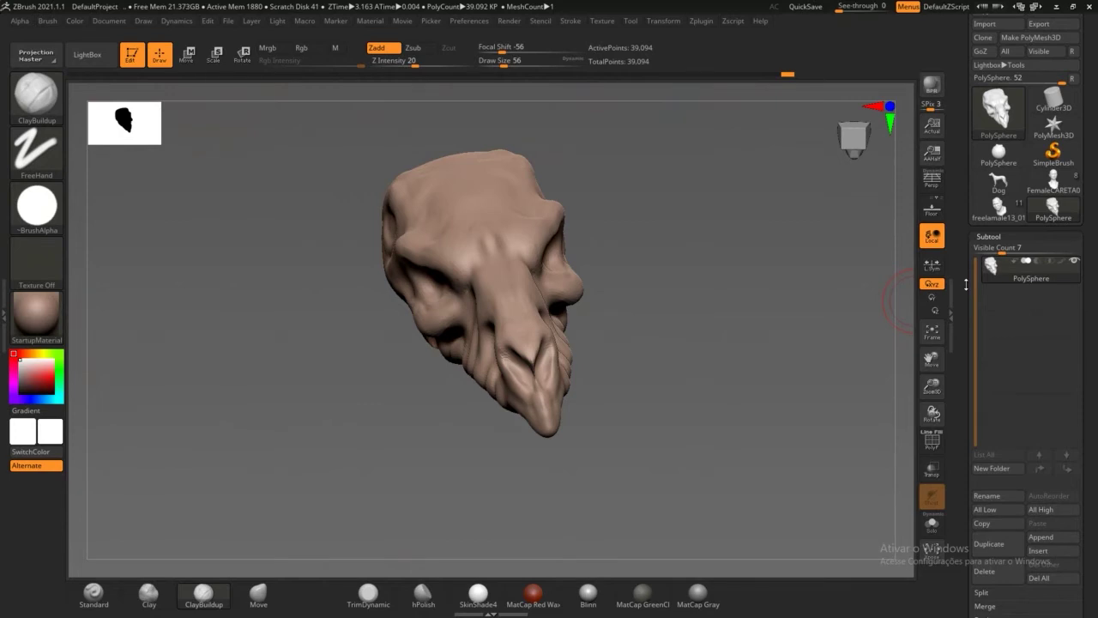
left_click_drag(962, 445, 962, 400)
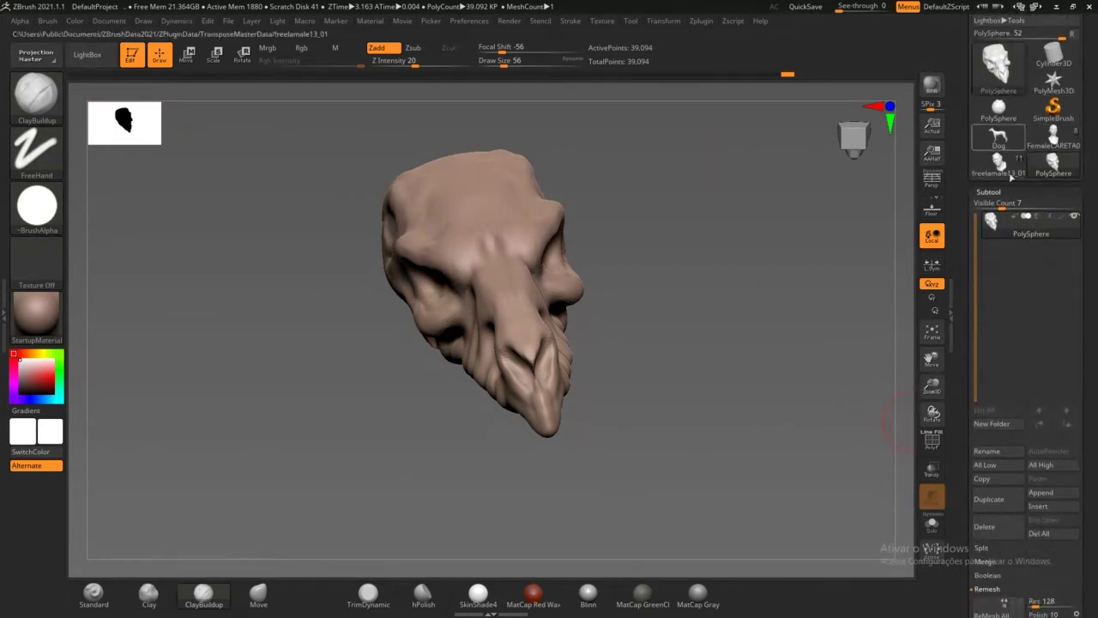
left_click_drag(959, 169, 960, 269)
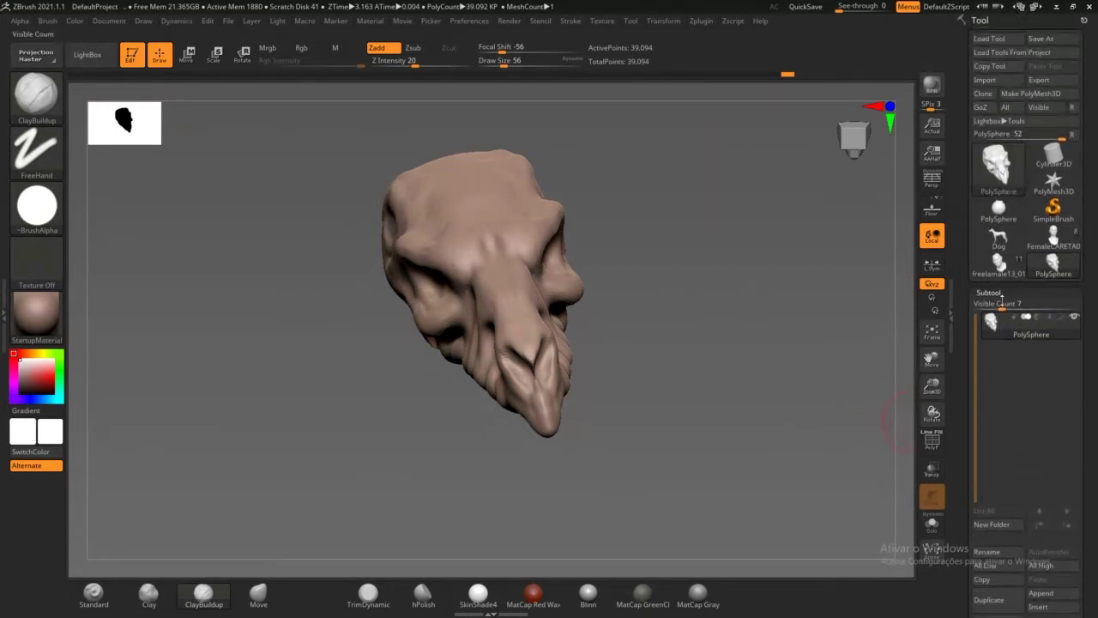
left_click(995, 294)
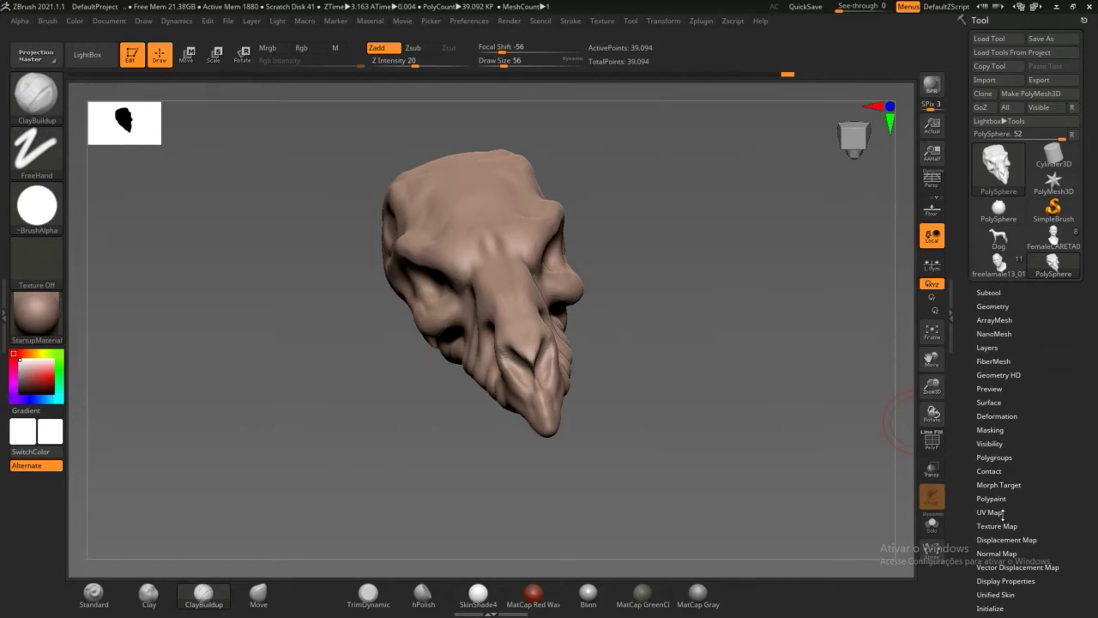
left_click(992, 293)
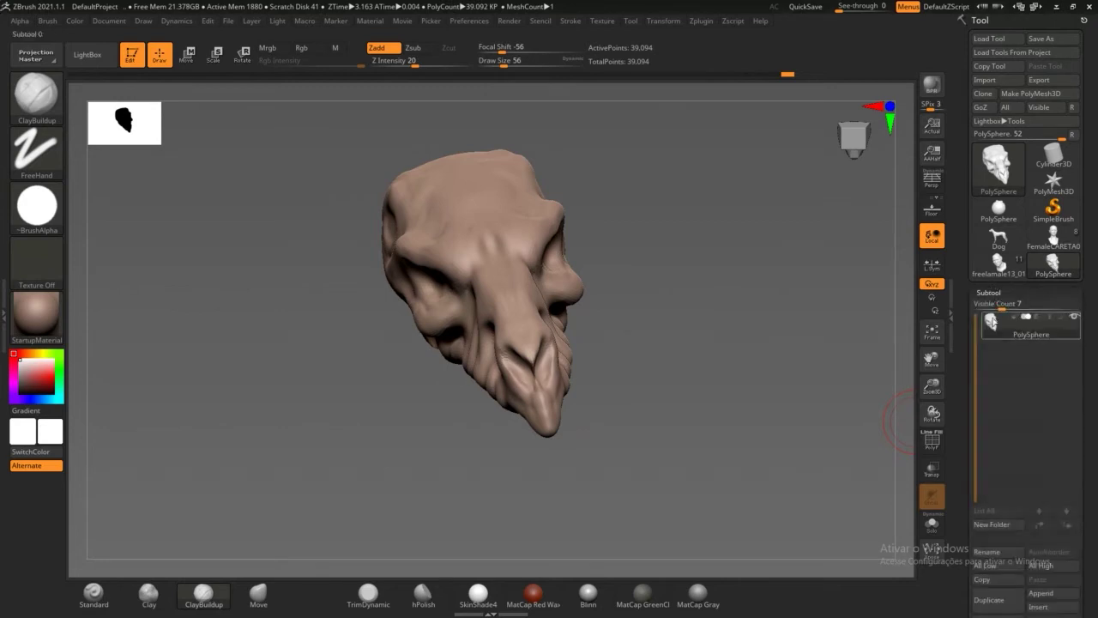
left_click_drag(968, 311, 964, 131)
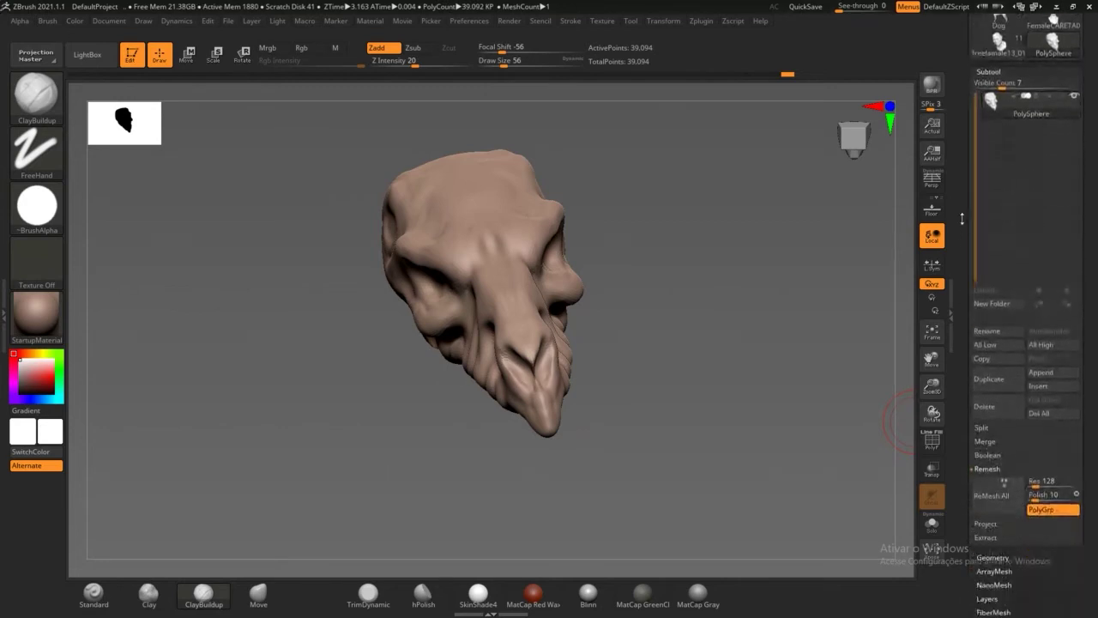
Step: Insert a Sphere3D subtool and check its placement inside the skull
left_click(1053, 386)
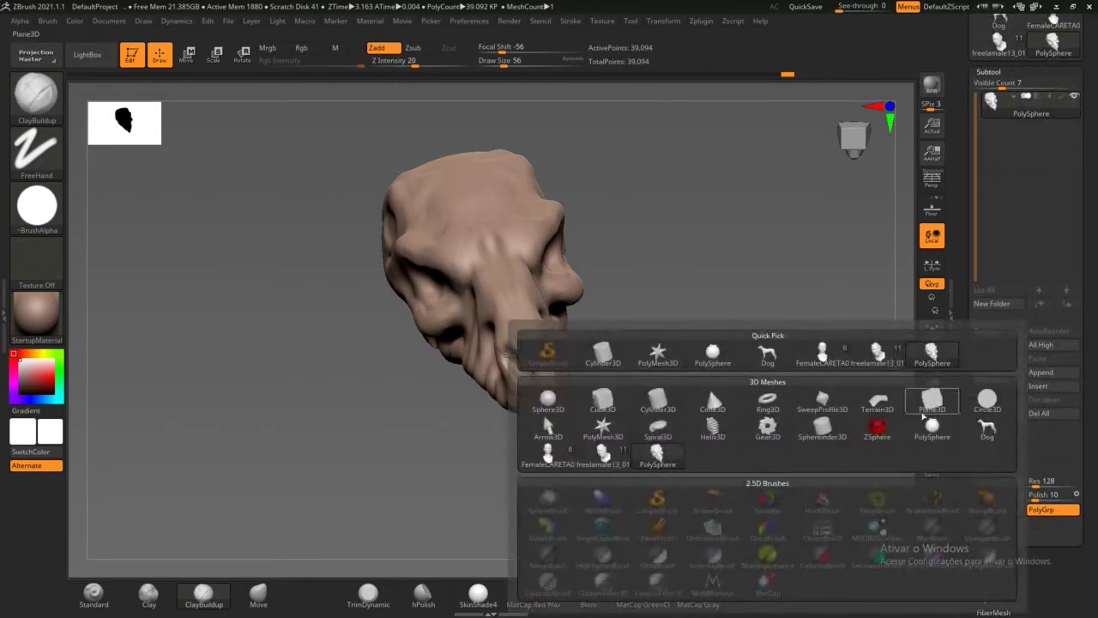
left_click(549, 400)
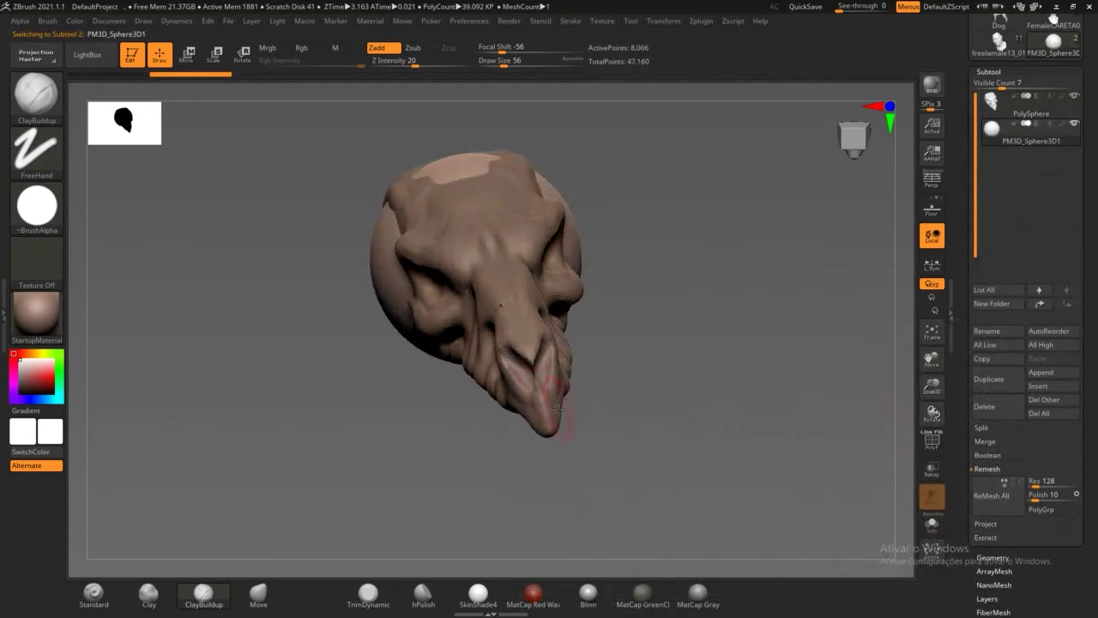
left_click_drag(726, 378, 785, 339)
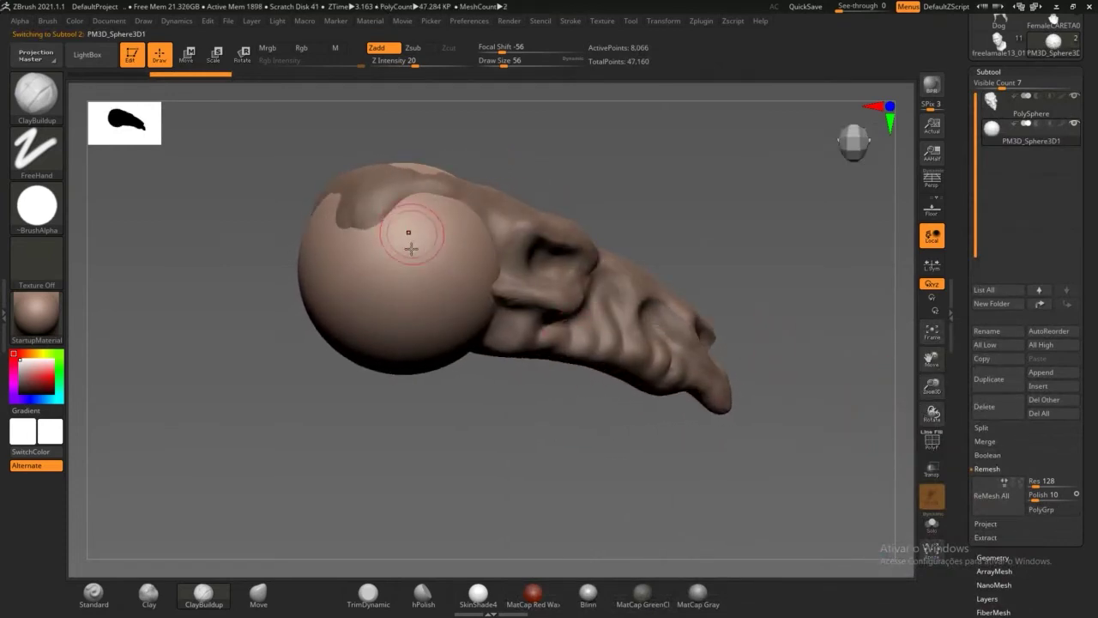
mouse_move(802, 276)
left_mouse_down()
mouse_move(779, 239)
mouse_move(514, 268)
left_mouse_up()
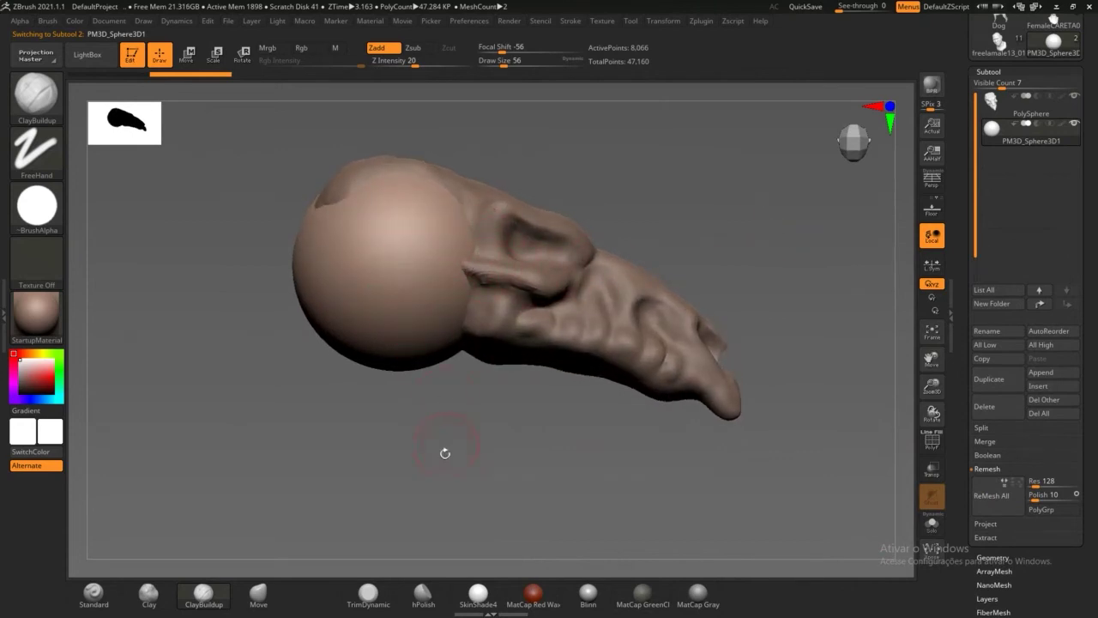
left_click_drag(445, 453, 431, 470)
mouse_move(371, 453)
left_mouse_down()
mouse_move(319, 460)
mouse_move(330, 446)
left_mouse_up()
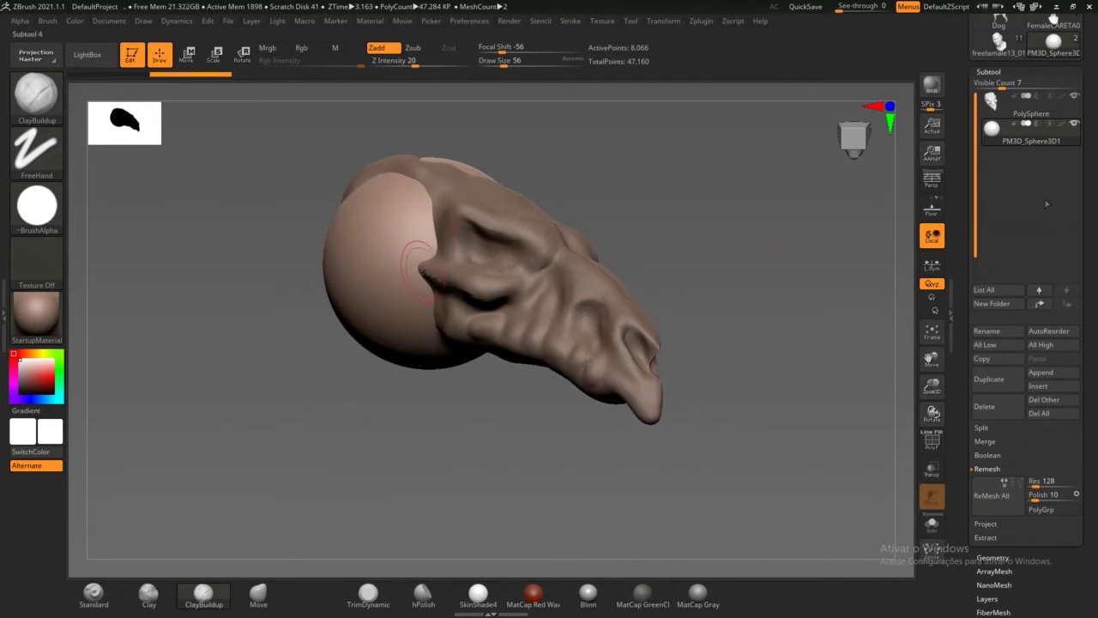
Step: Orbit the model to inspect how the PM3D_Sphere3D1 sphere fills the cranium
left_click_drag(967, 159, 966, 226)
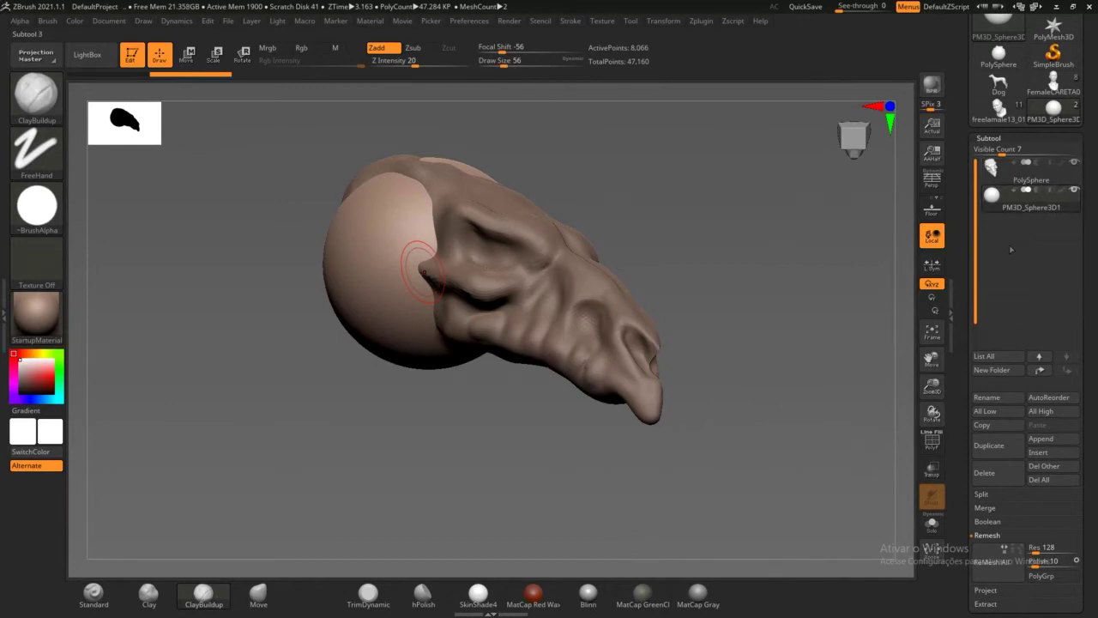
mouse_move(829, 314)
left_mouse_down()
mouse_move(798, 363)
mouse_move(775, 326)
mouse_move(781, 337)
mouse_move(759, 323)
left_mouse_up()
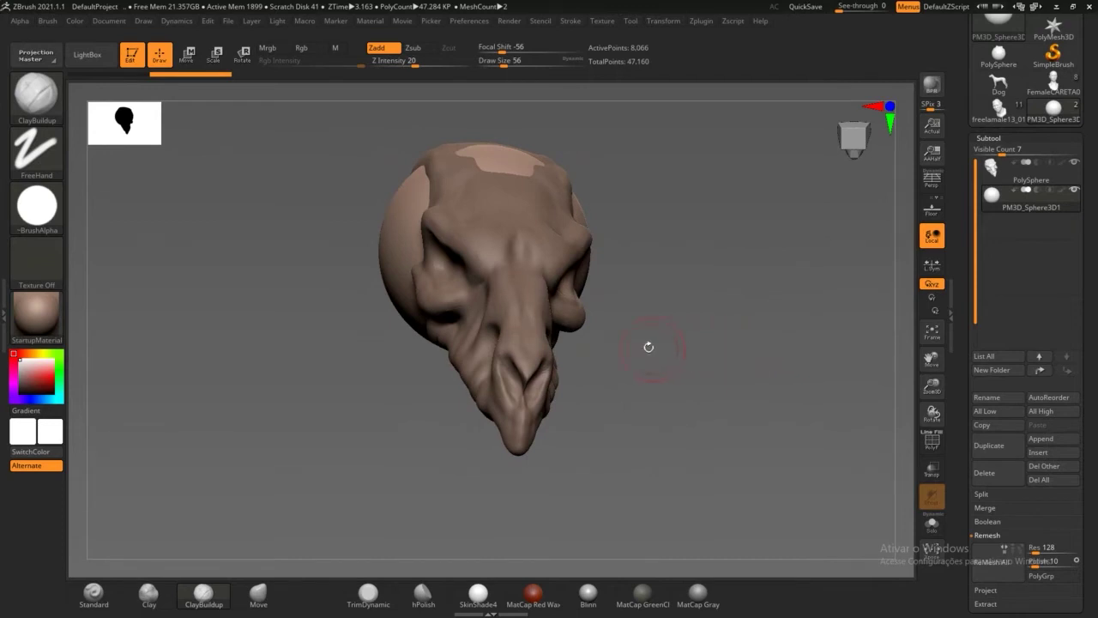
left_click_drag(685, 290, 670, 307)
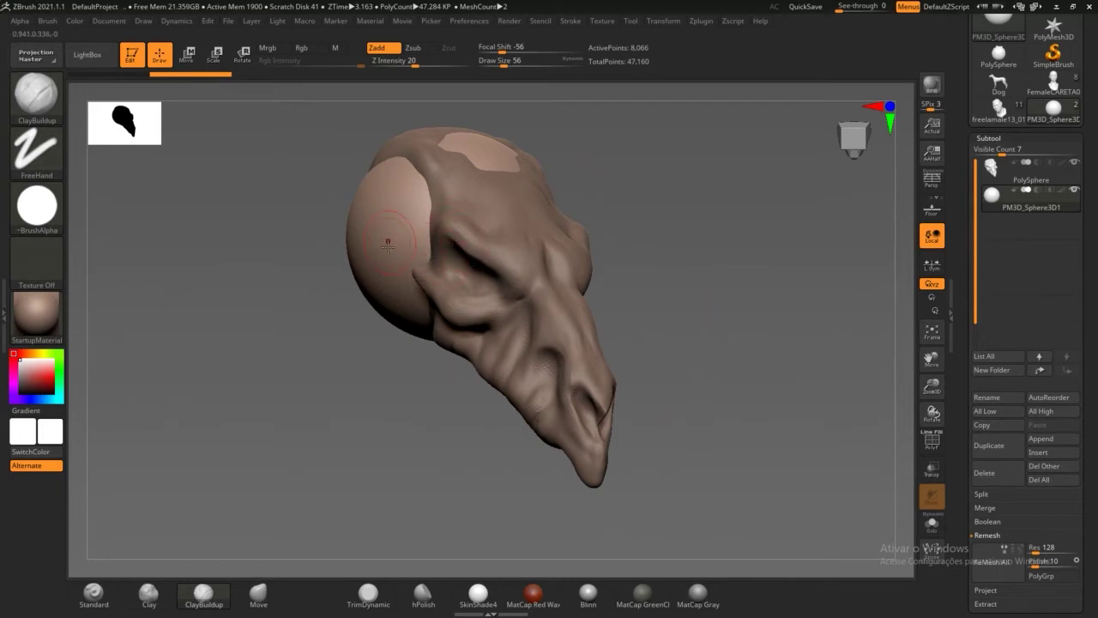
mouse_move(696, 300)
left_mouse_down()
mouse_move(678, 291)
mouse_move(708, 294)
mouse_move(607, 262)
mouse_move(297, 263)
left_mouse_up()
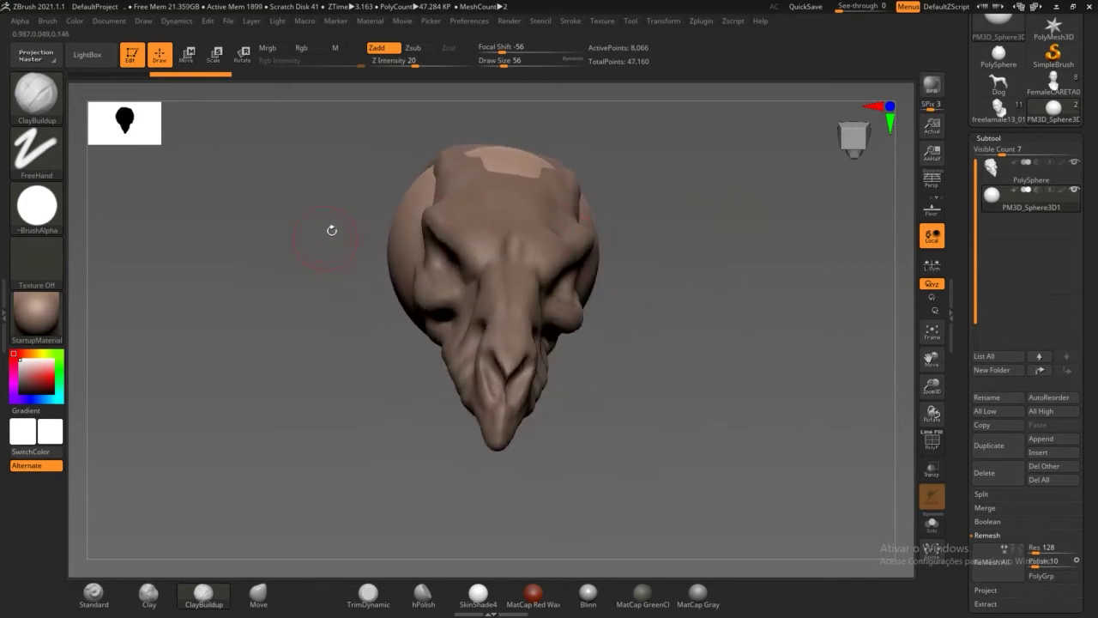
mouse_move(262, 190)
left_mouse_down()
mouse_move(273, 163)
mouse_move(177, 89)
left_mouse_up()
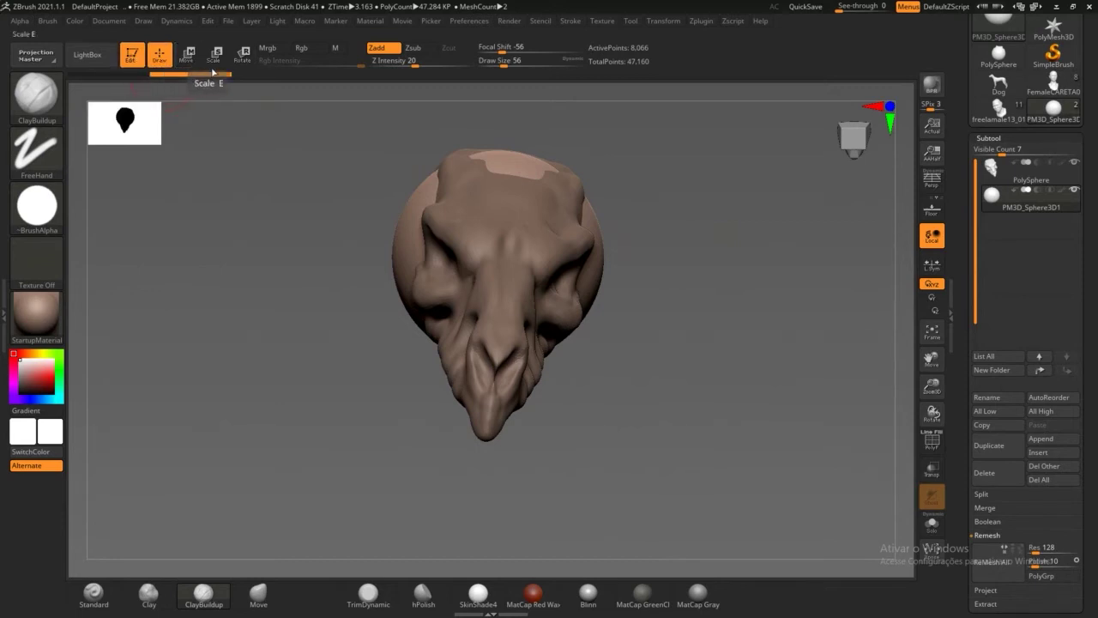
left_click_drag(247, 230, 250, 232)
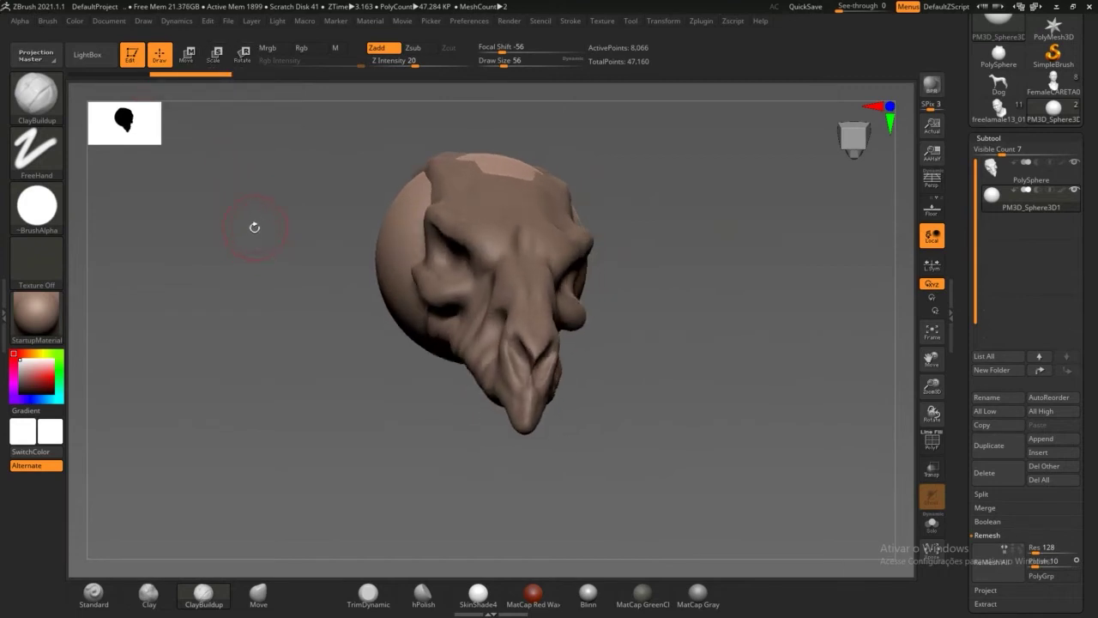
Step: Cycle through Move, Scale, Rotate and Draw modes with the W, E, R and Q hotkeys
key("w")
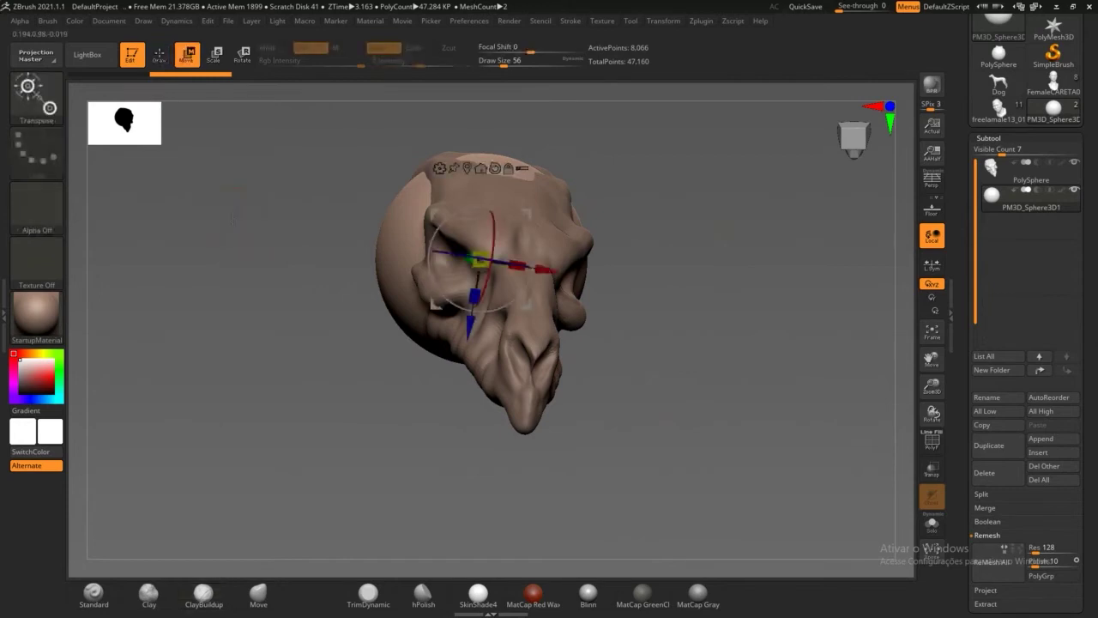
key("e")
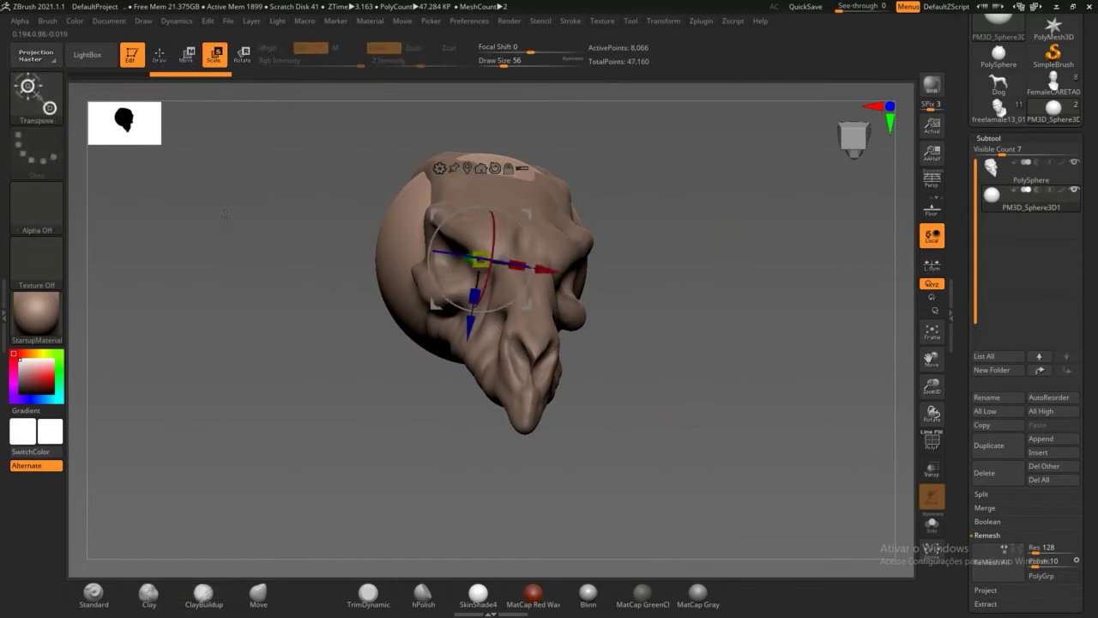
key("r")
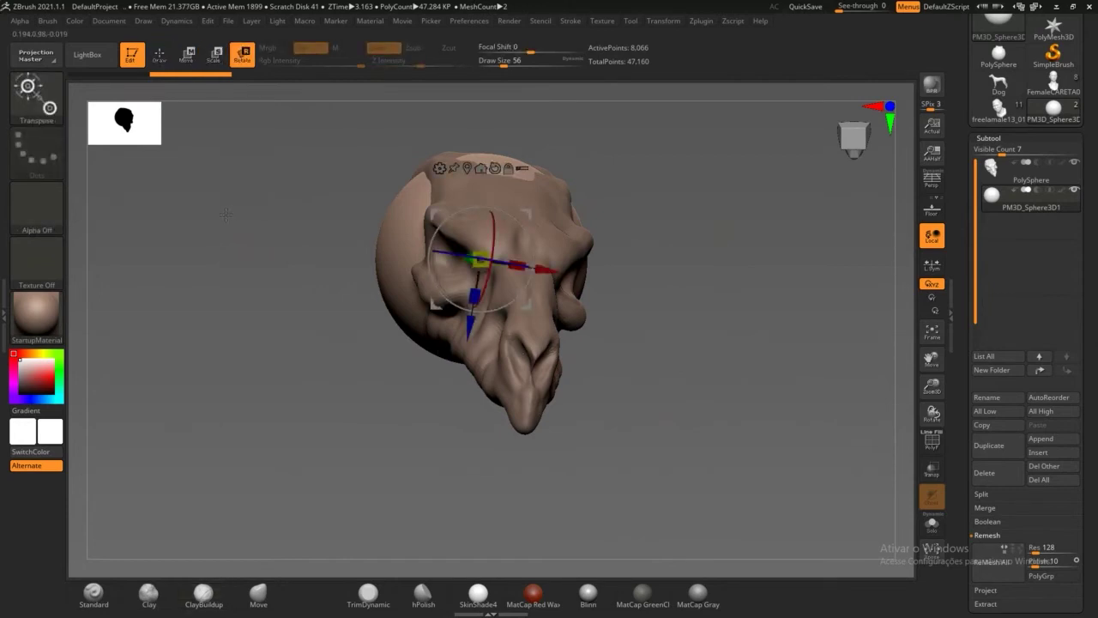
key("q")
key("e")
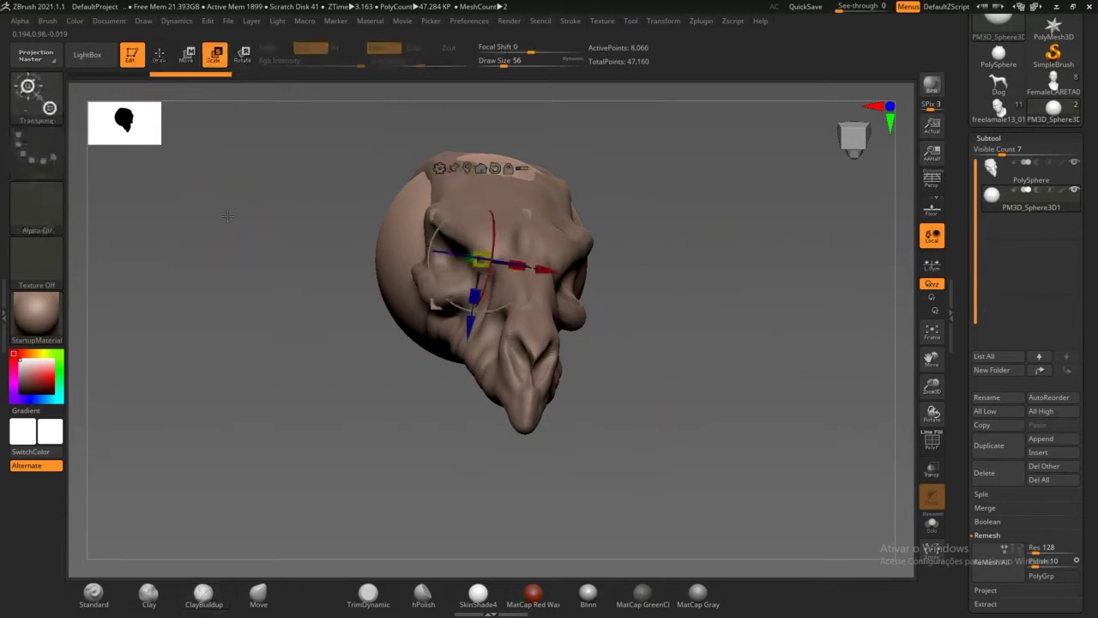
key("r")
key("w")
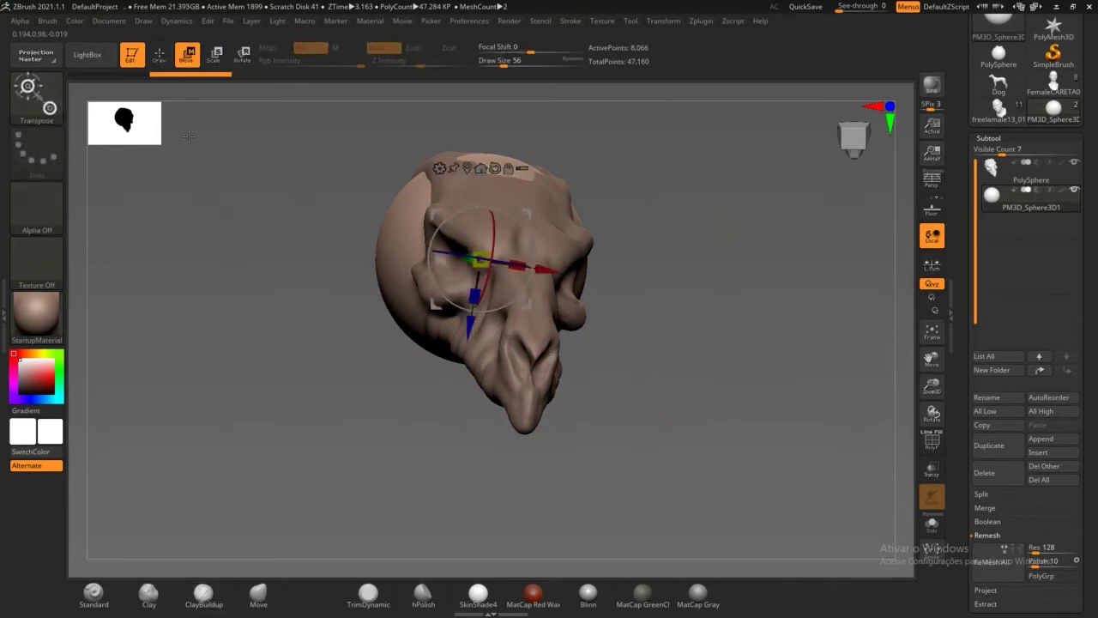
Step: Step through Draw, Move and Scale again, ending with Rotate mode active on the sphere
left_click(159, 56)
key("w")
key("e")
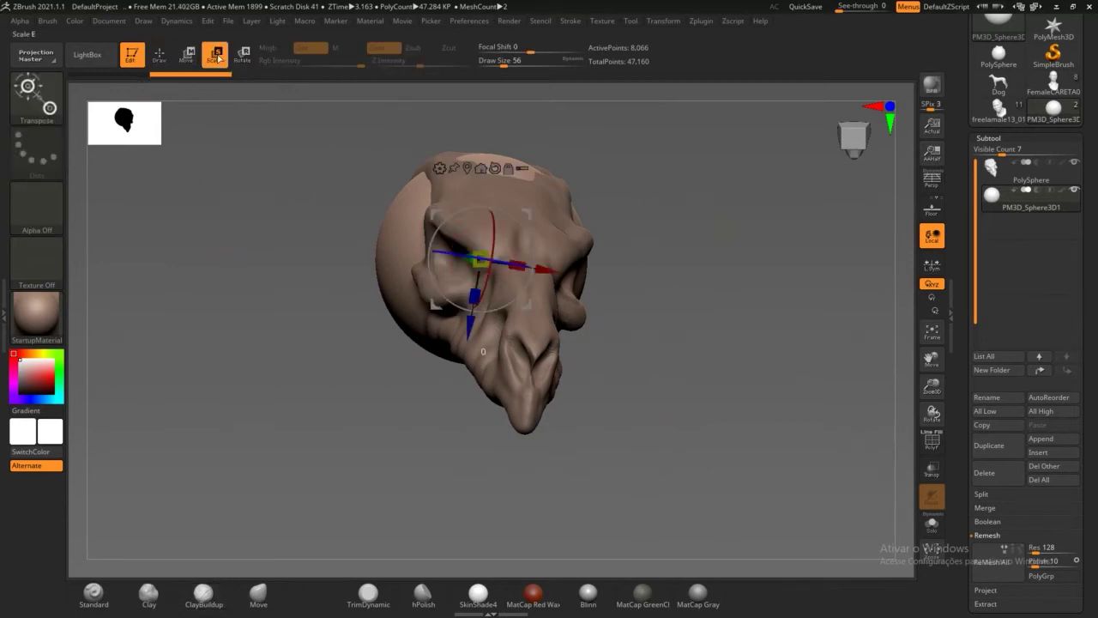
left_click(159, 56)
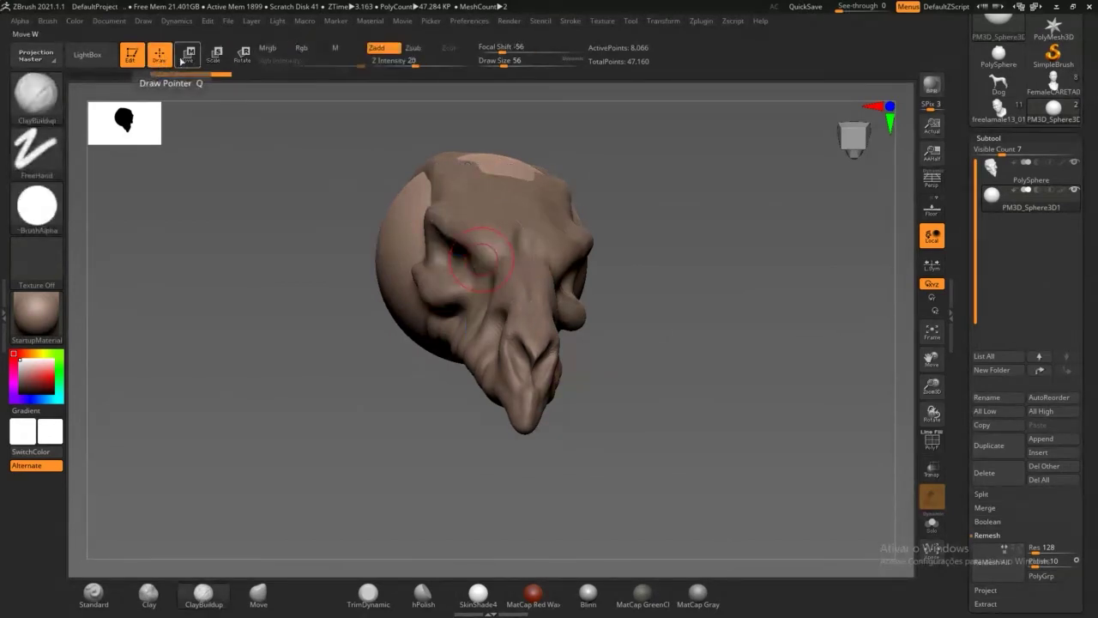
left_click(199, 54)
left_click(215, 56)
left_click(241, 56)
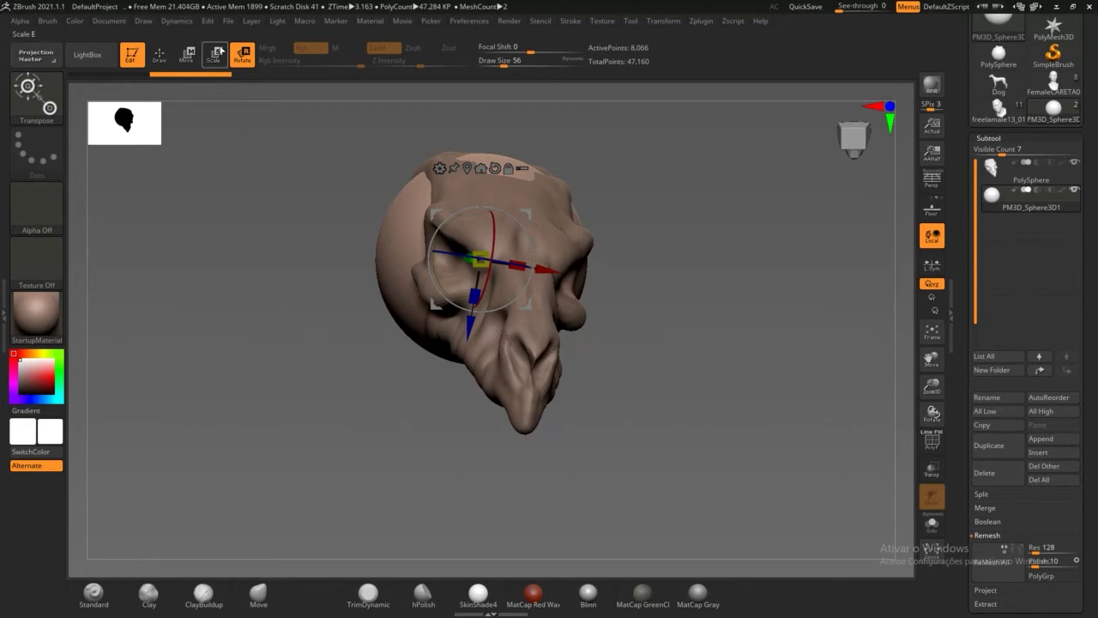
Step: Stretch the sphere into an ellipsoid with the gizmo, then undo back to round
left_click_drag(329, 263, 458, 285)
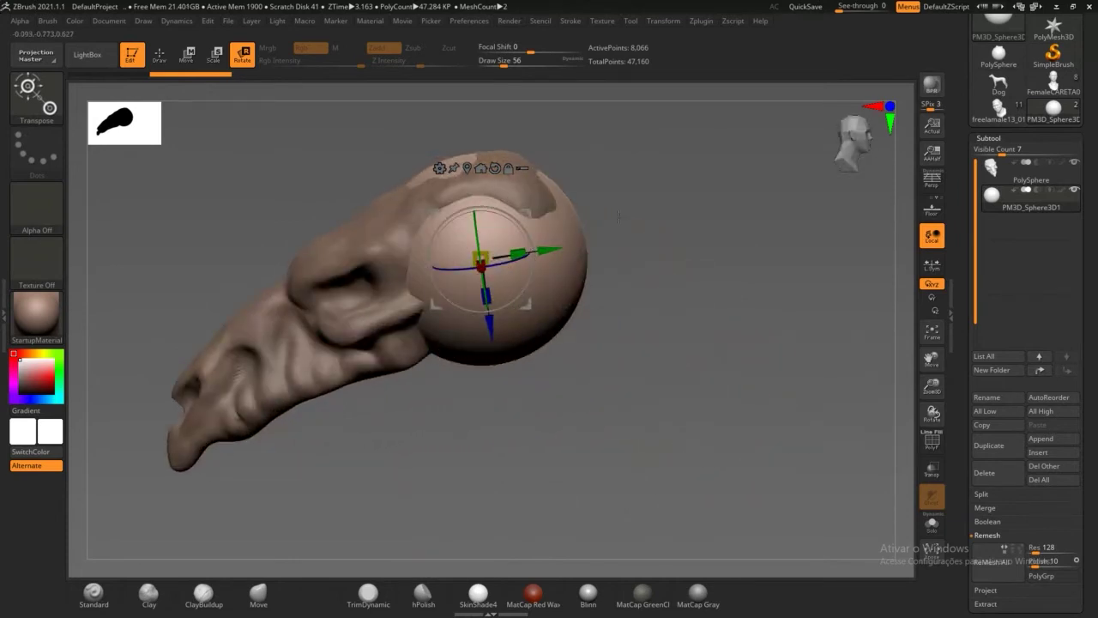
right_click_drag(482, 199, 514, 204)
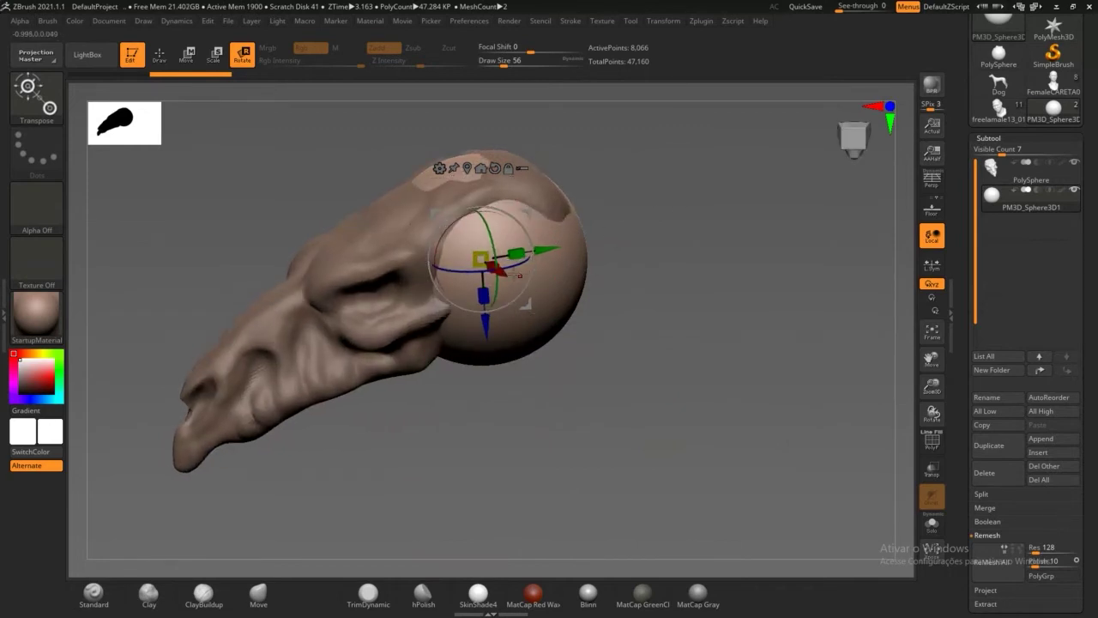
left_click_drag(500, 271, 714, 238)
left_click_drag(541, 299, 393, 307)
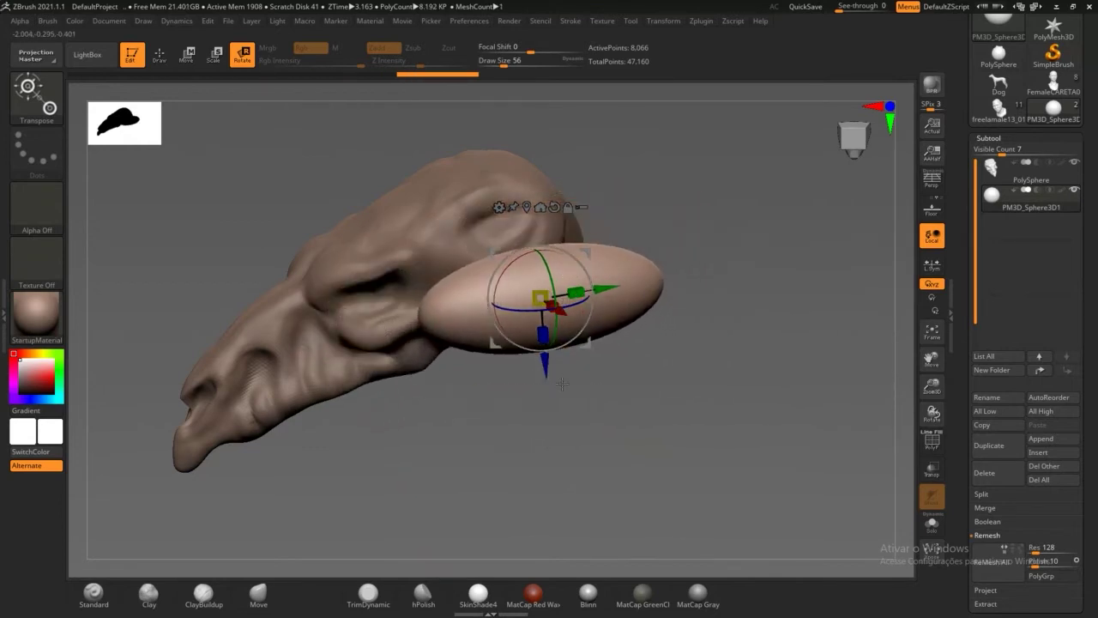
key("ctrl+z")
key("ctrl+z")
key("ctrl+z")
key("ctrl+z")
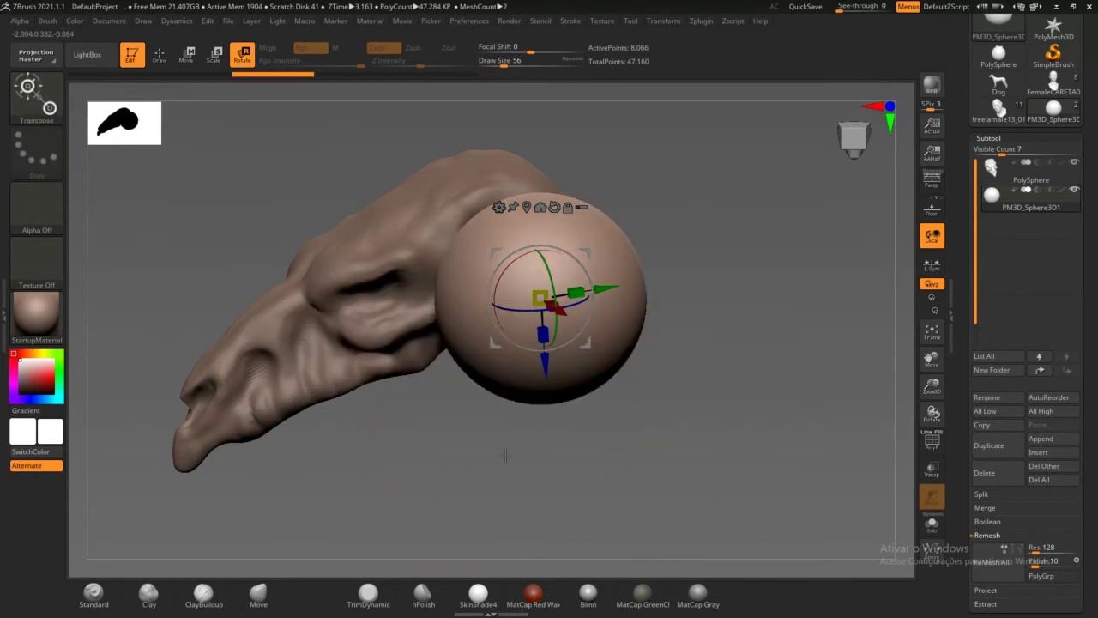
Step: Turn the sphere around its depth axis with the gizmo's rotate ring
left_click_drag(422, 482, 450, 463)
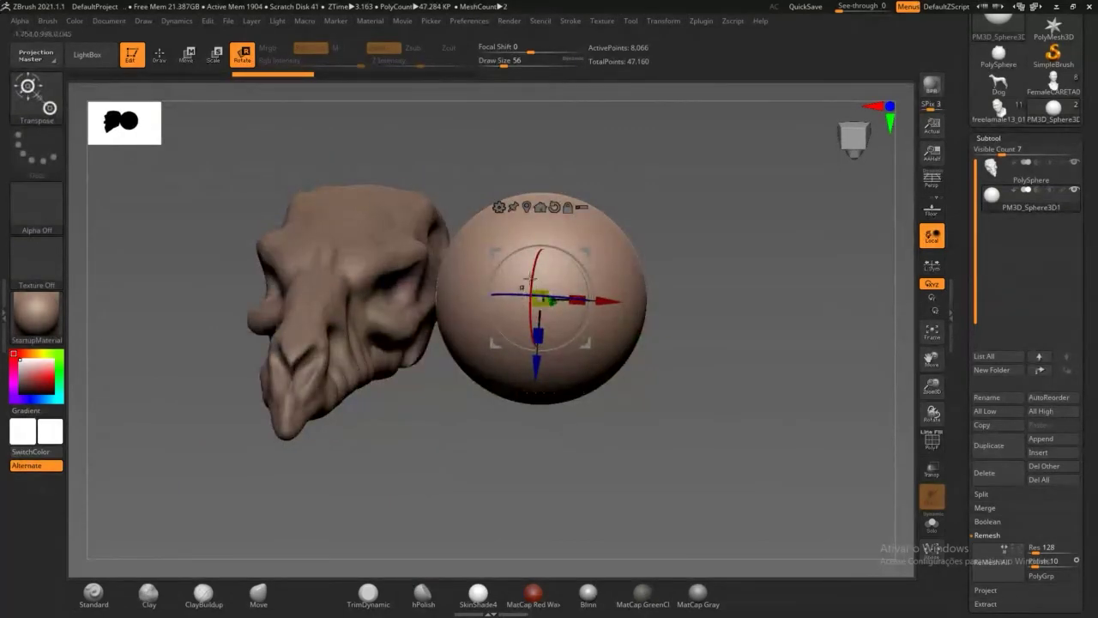
left_click_drag(542, 297, 679, 371)
left_click_drag(622, 289, 706, 309)
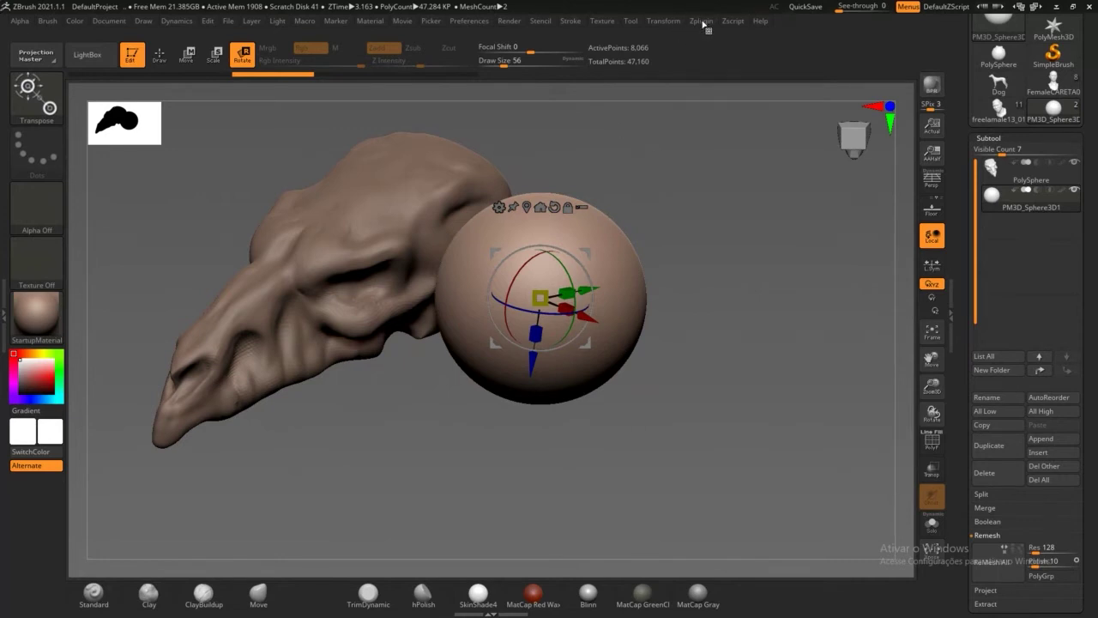
Step: Toggle Gizmo 3D off for the transpose line and view the skull from behind
left_click(674, 23)
left_click(678, 78)
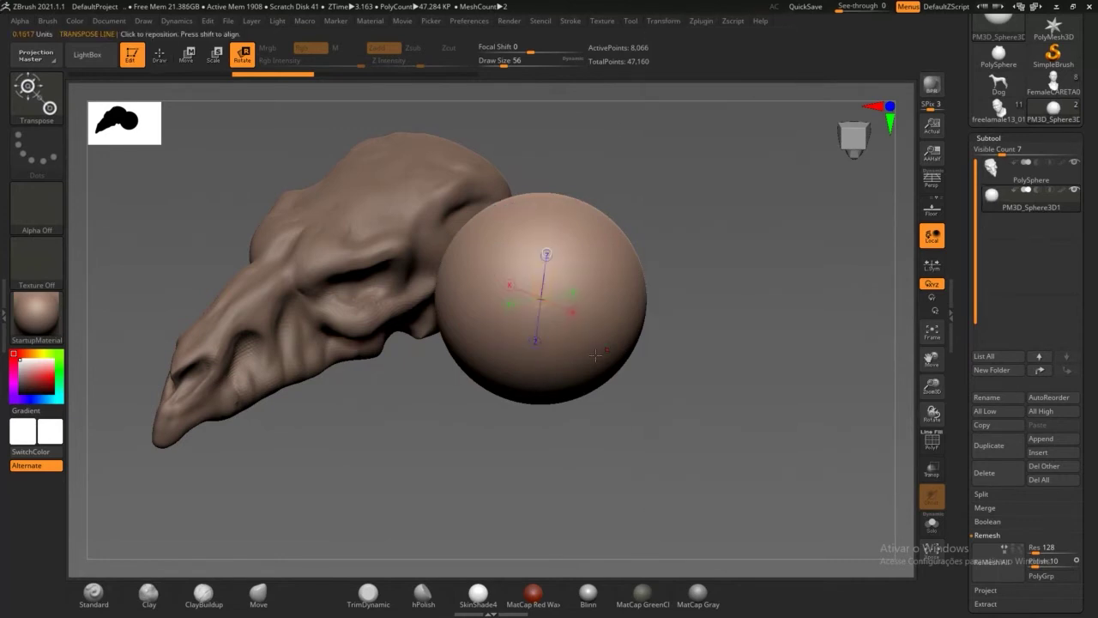
left_click_drag(622, 429, 600, 313)
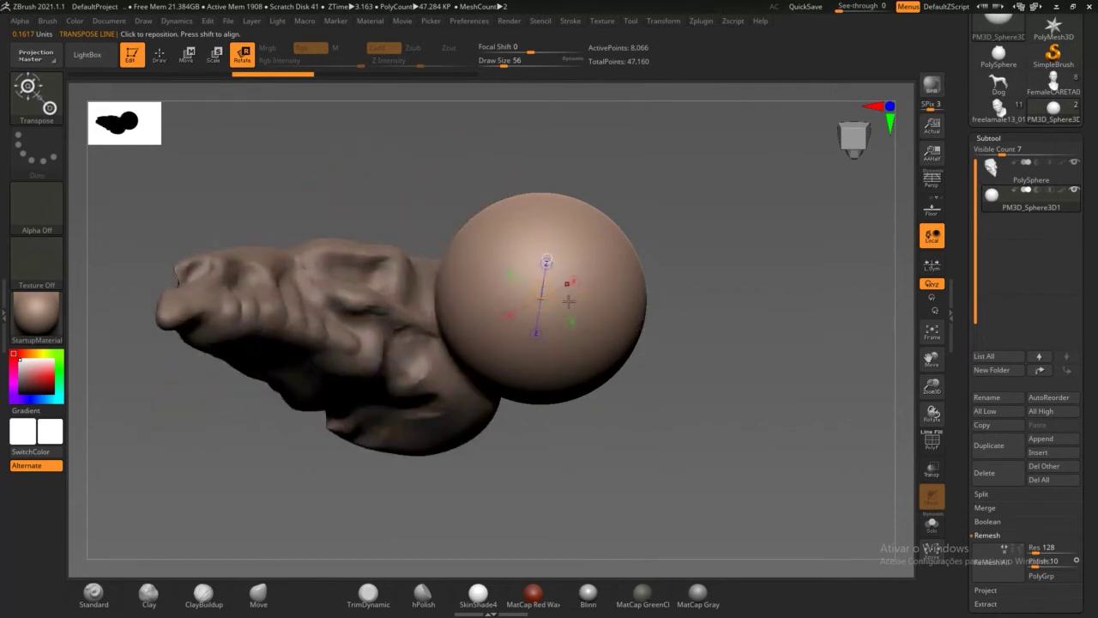
left_click_drag(652, 256, 550, 340)
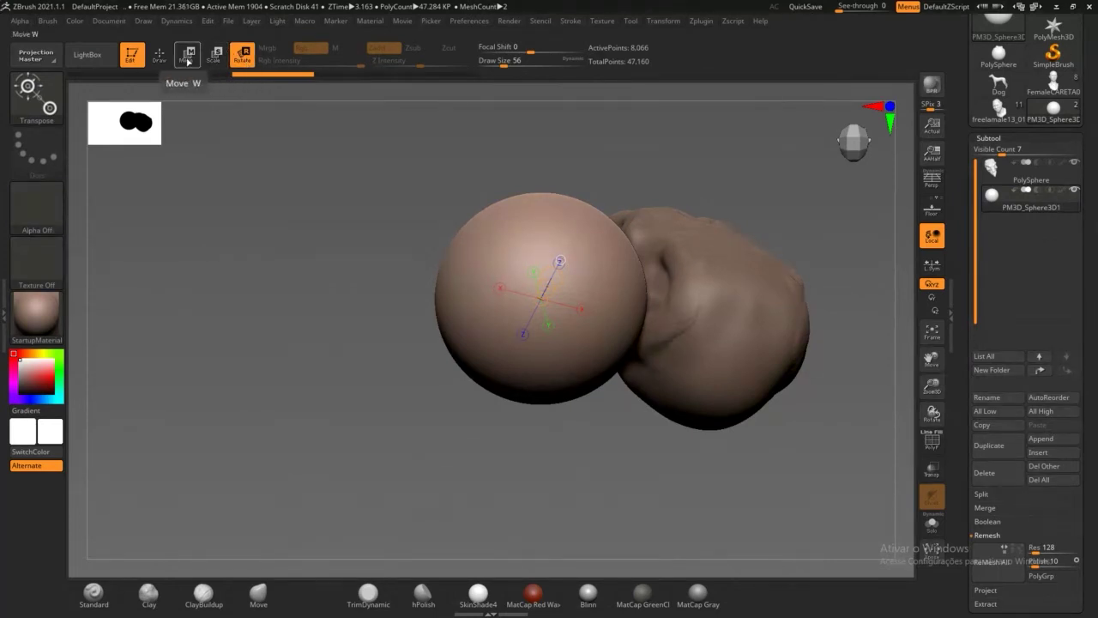
Step: Bring back the 3D gizmo on the sphere and orbit to a side view
left_click(709, 23)
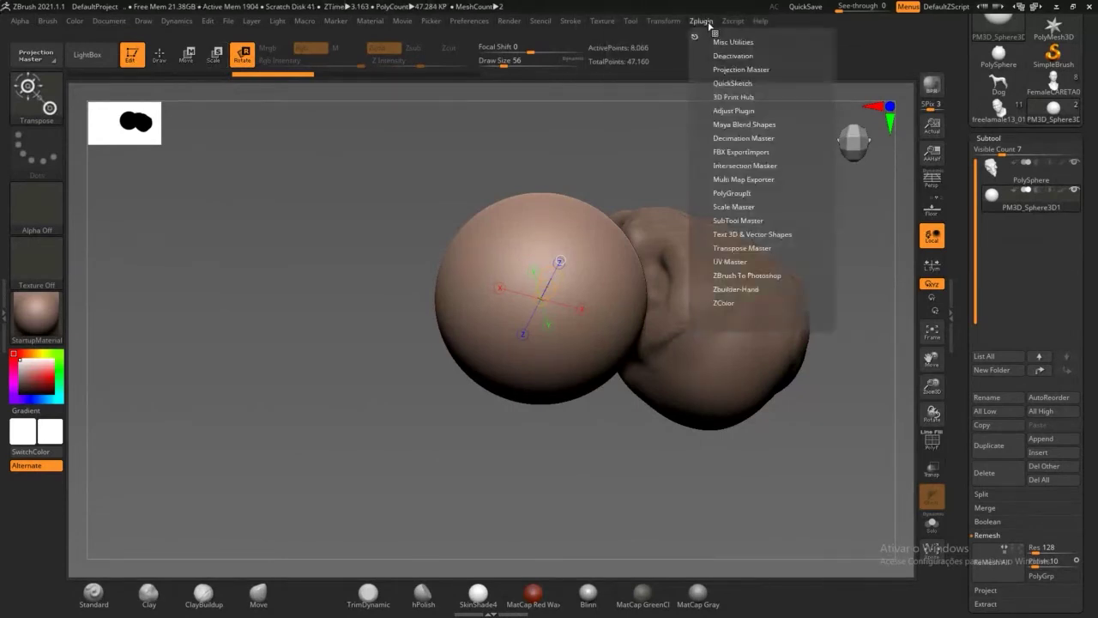
mouse_move(667, 27)
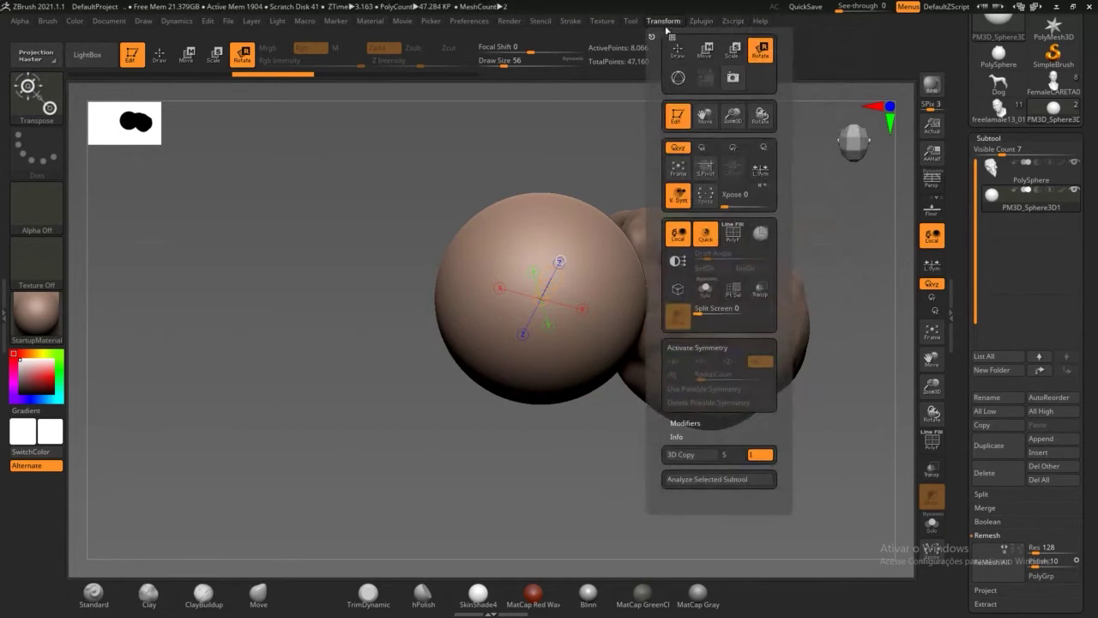
left_click(678, 78)
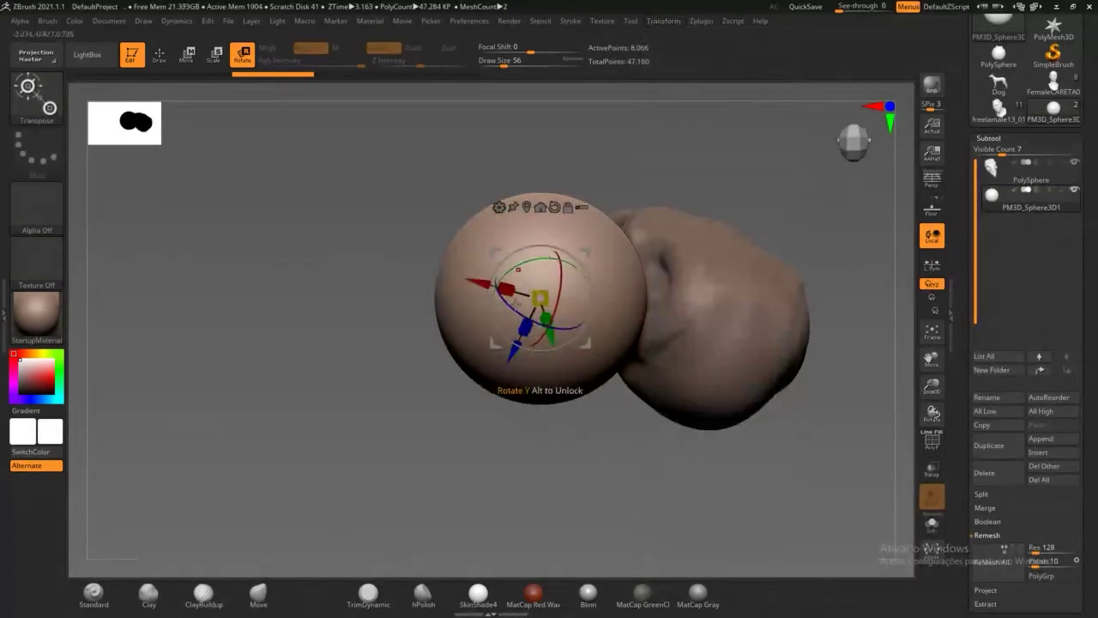
left_click_drag(476, 455, 533, 300)
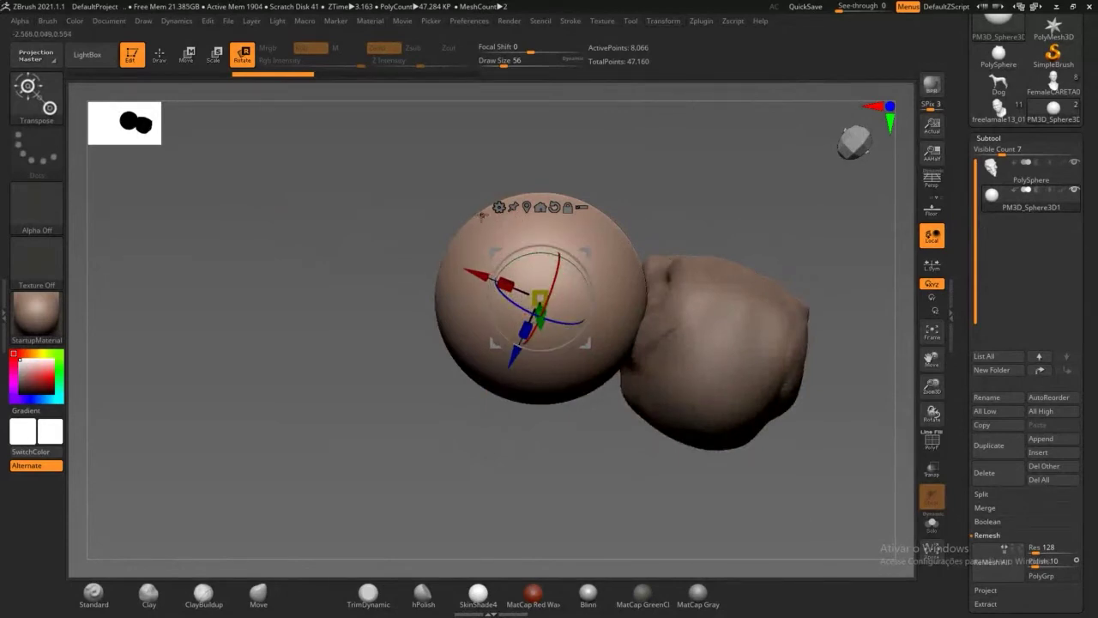
mouse_move(342, 263)
left_mouse_down()
mouse_move(412, 368)
mouse_move(403, 348)
left_mouse_up()
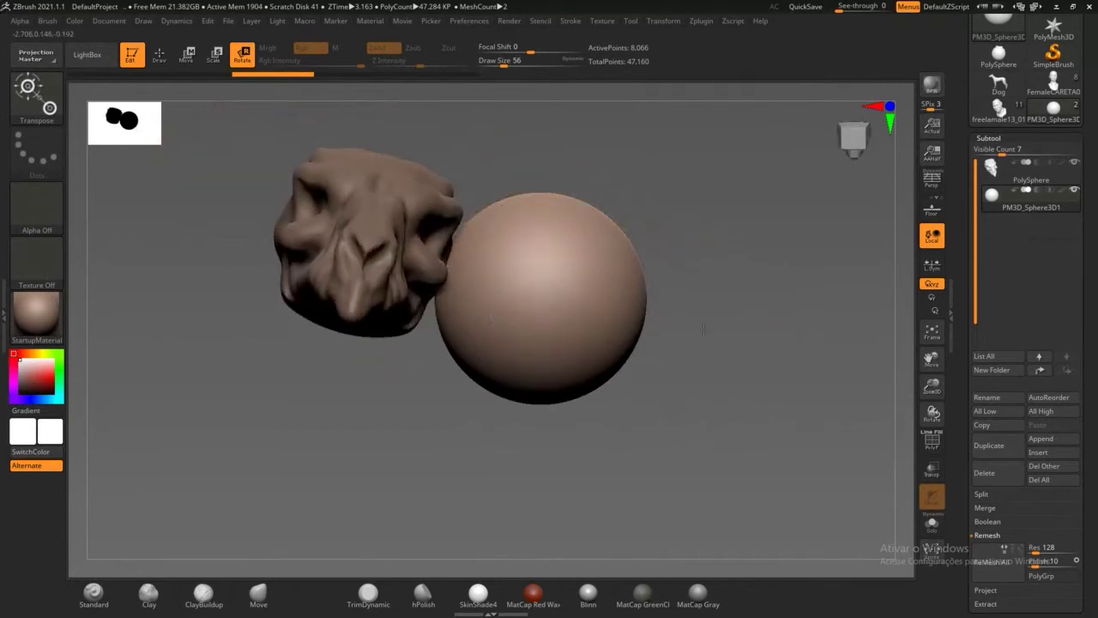
left_click_drag(686, 330, 600, 323)
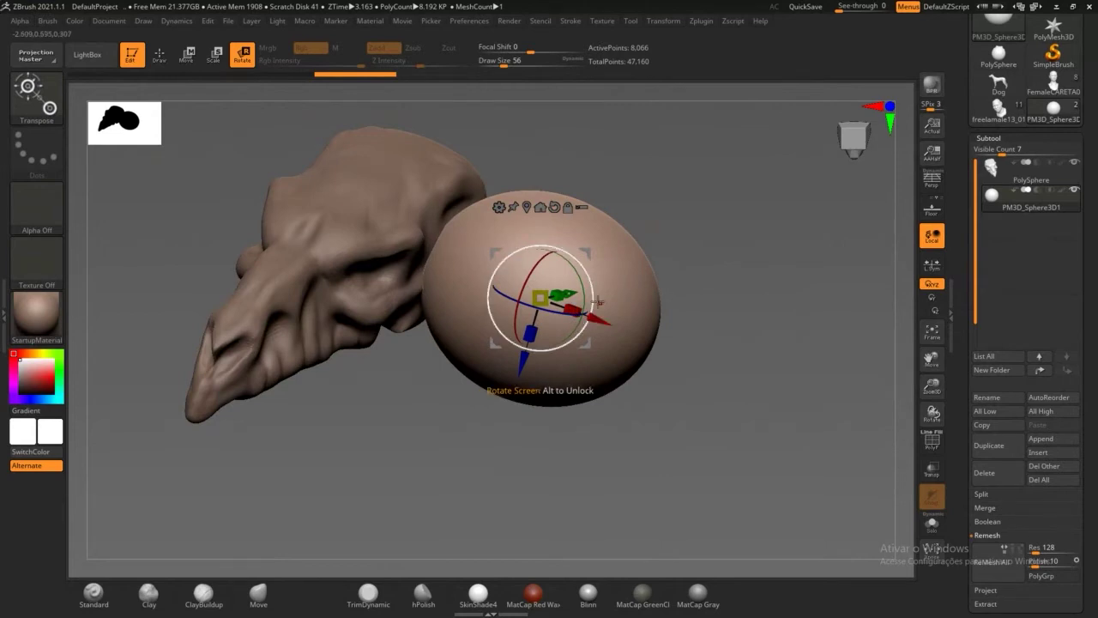
Step: Undo the stretched scale and X shift, then scale the sphere uniformly to 1.3767
key("ctrl+z")
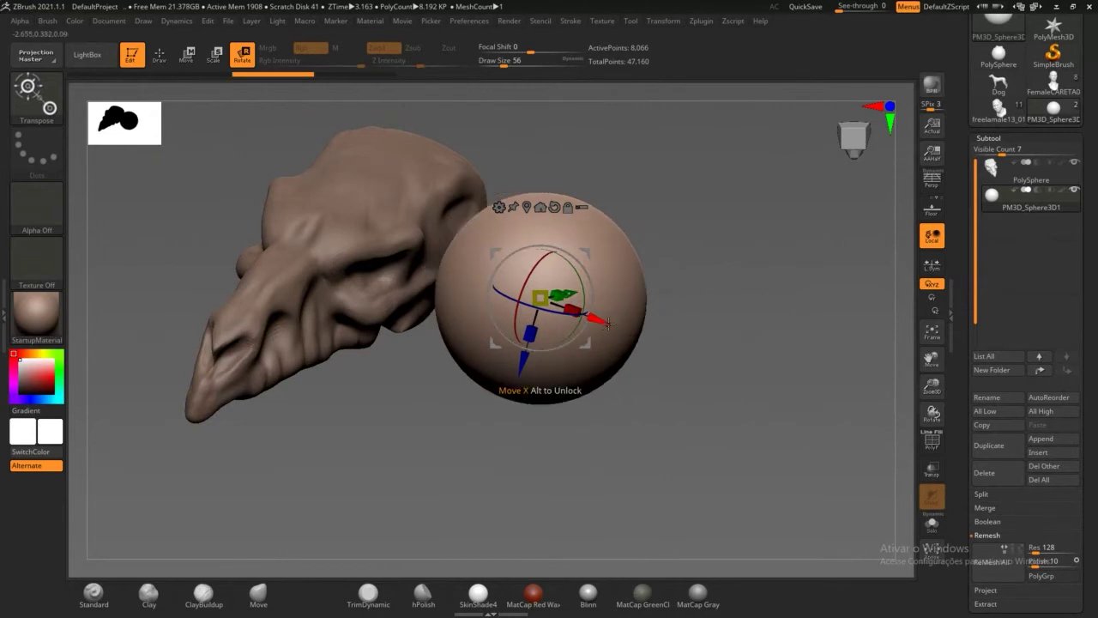
mouse_move(598, 322)
left_mouse_down()
mouse_move(676, 339)
mouse_move(657, 343)
left_mouse_up()
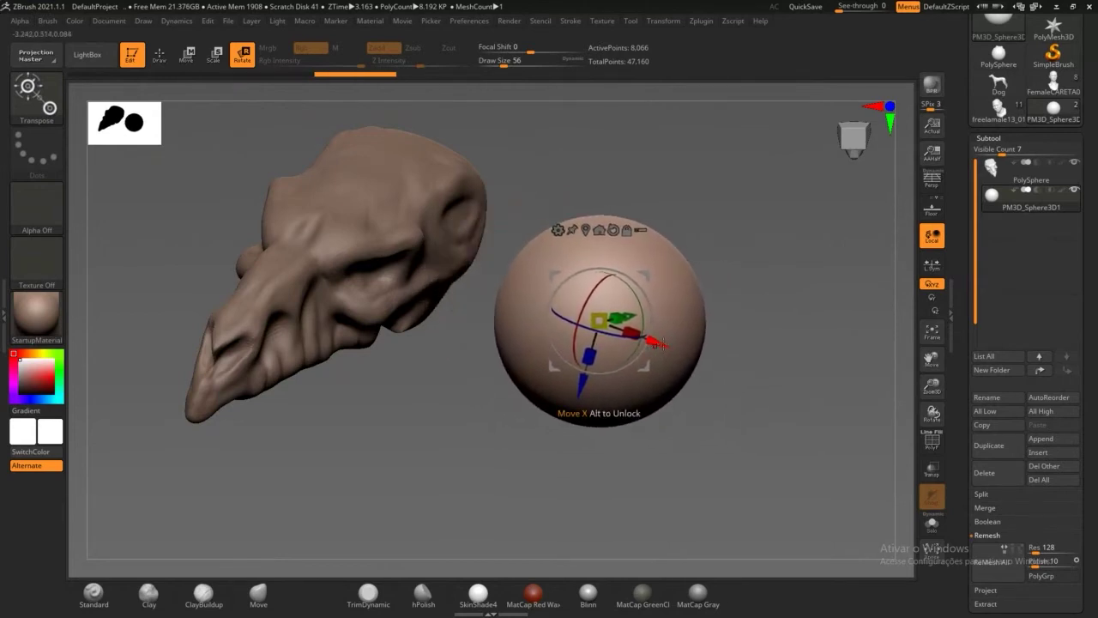
key("ctrl+z")
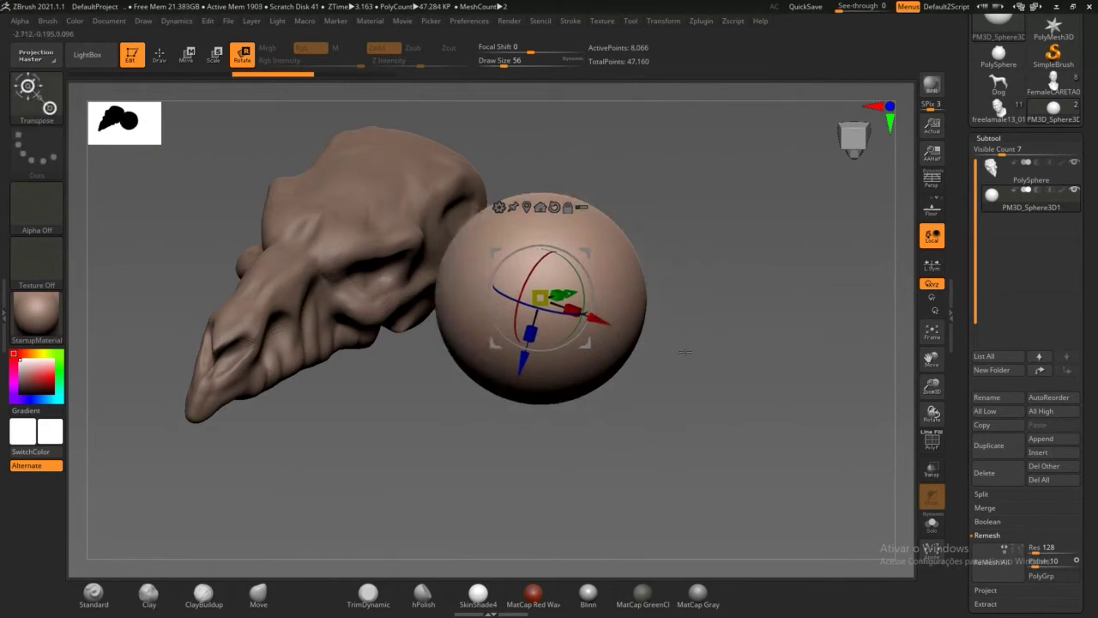
left_click_drag(541, 298, 562, 308)
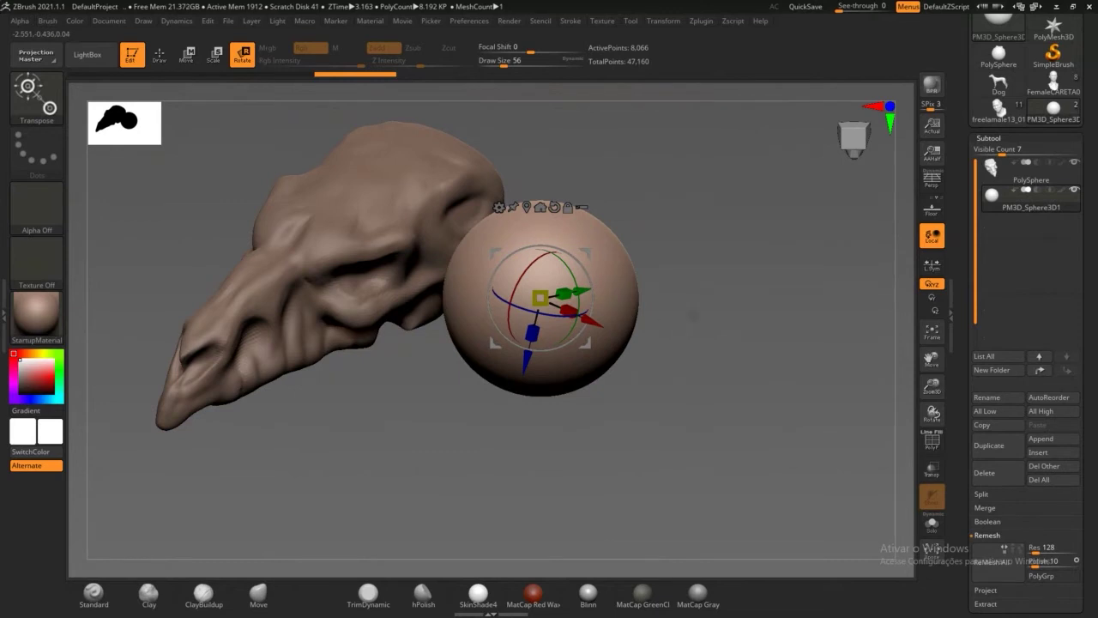
Step: Switch to the transpose line and swing the sphere around a pivot over the skull
left_click(702, 22)
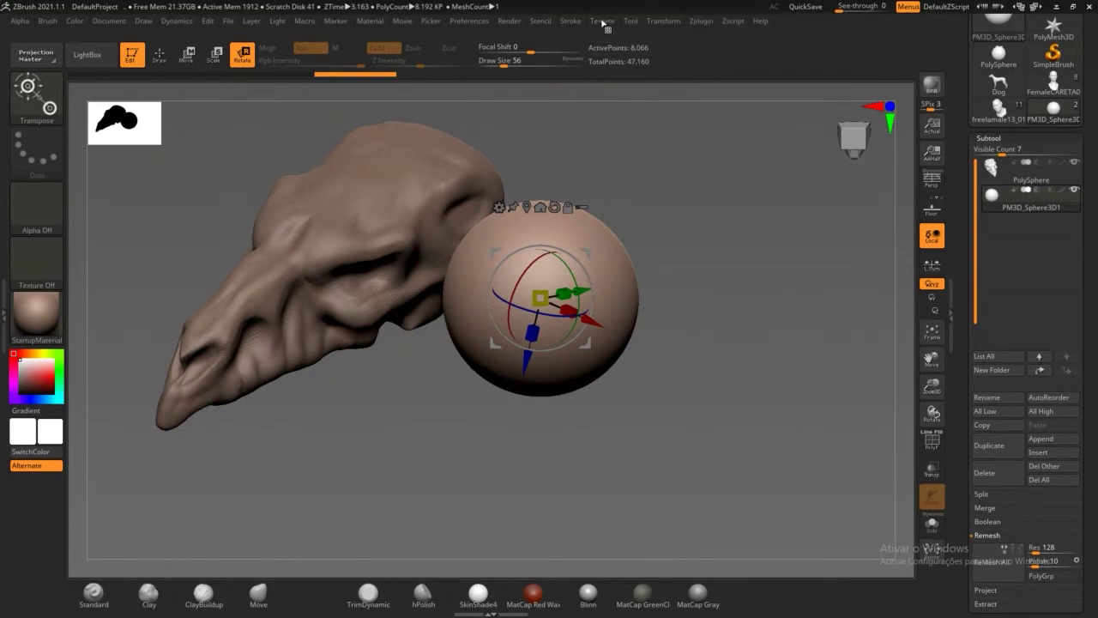
left_click(631, 22)
mouse_move(660, 23)
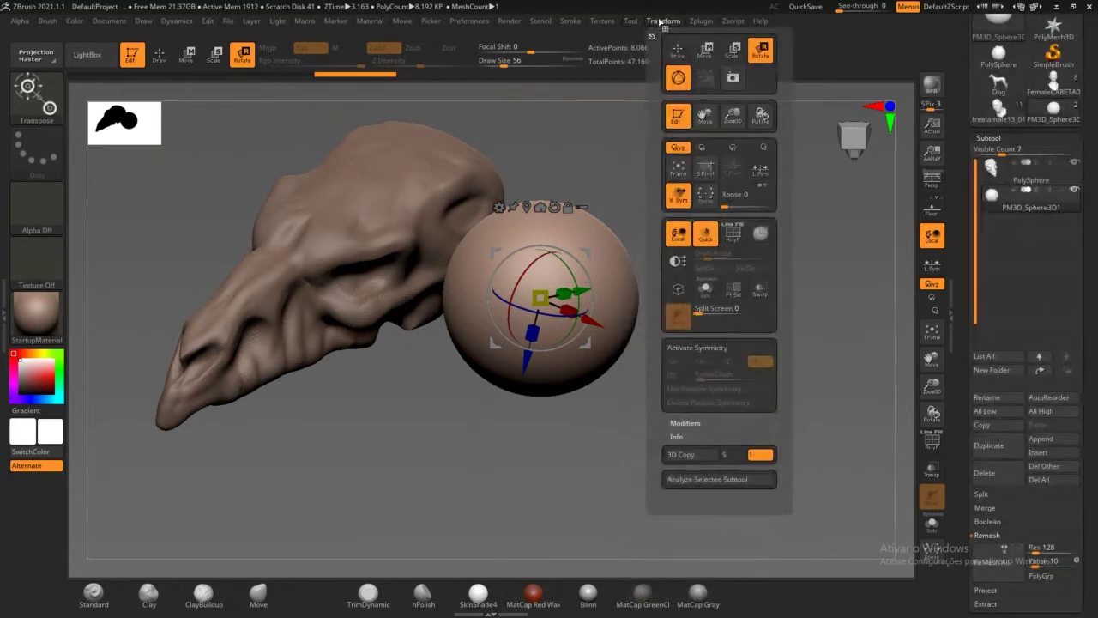
left_click(679, 79)
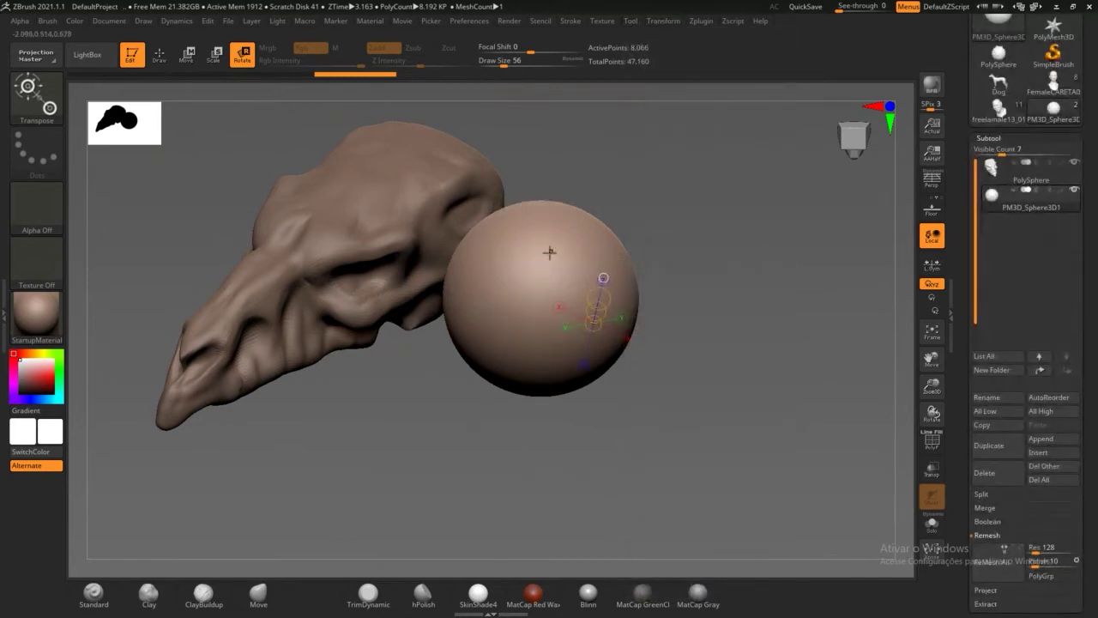
left_click_drag(716, 301, 579, 292)
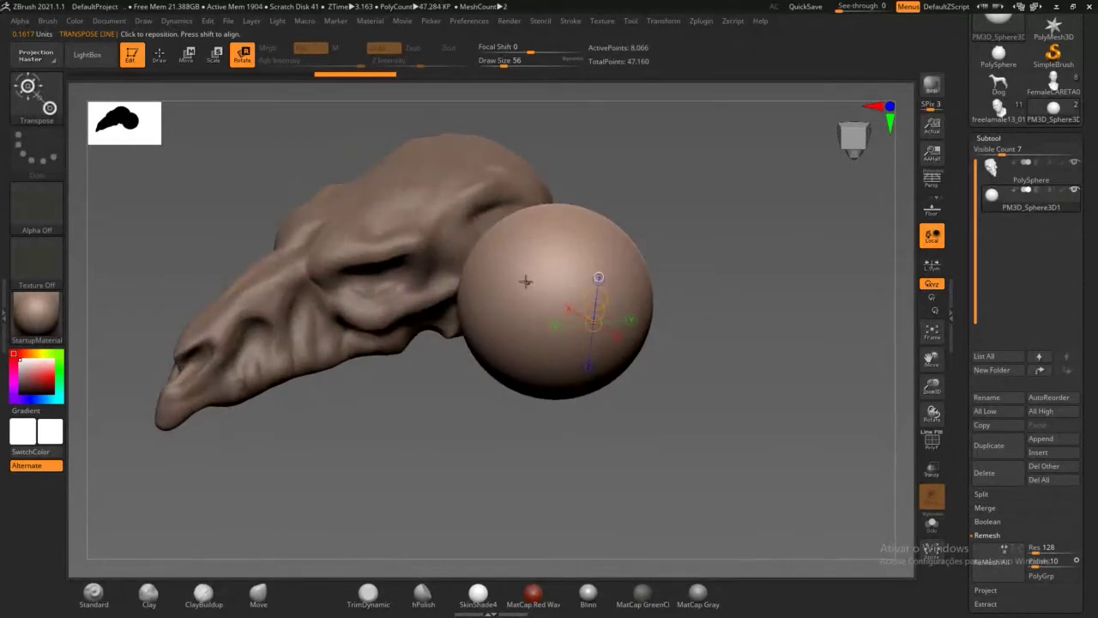
left_click_drag(481, 301, 641, 279)
left_click_drag(642, 279, 727, 256)
Step: Undo three times, returning to the smaller sphere sunk into the skull's back
key("ctrl+z")
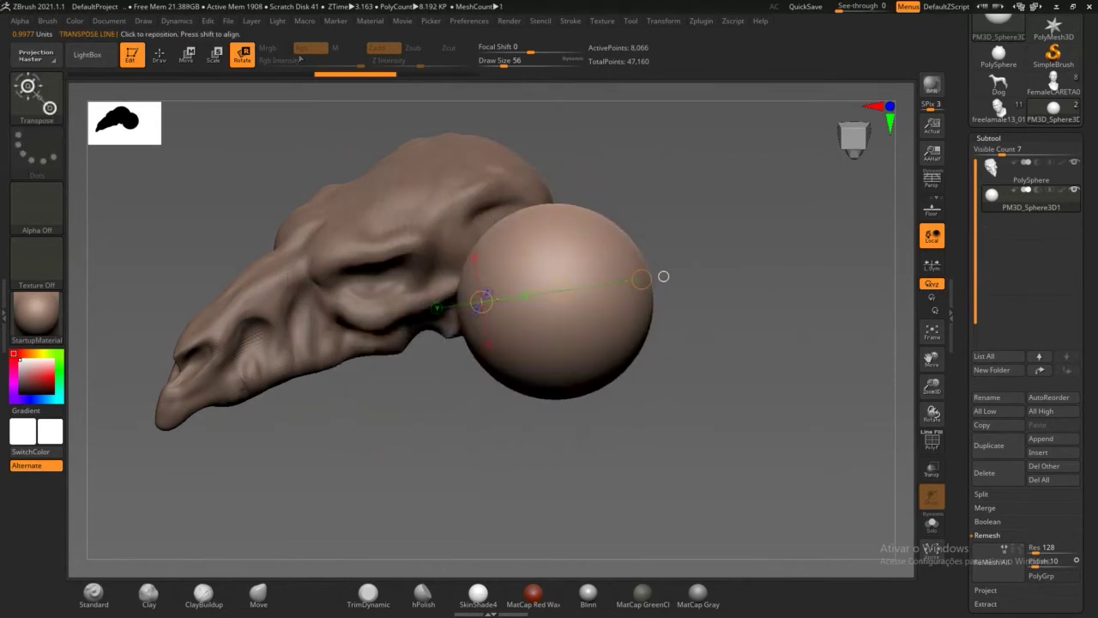
key("ctrl+z")
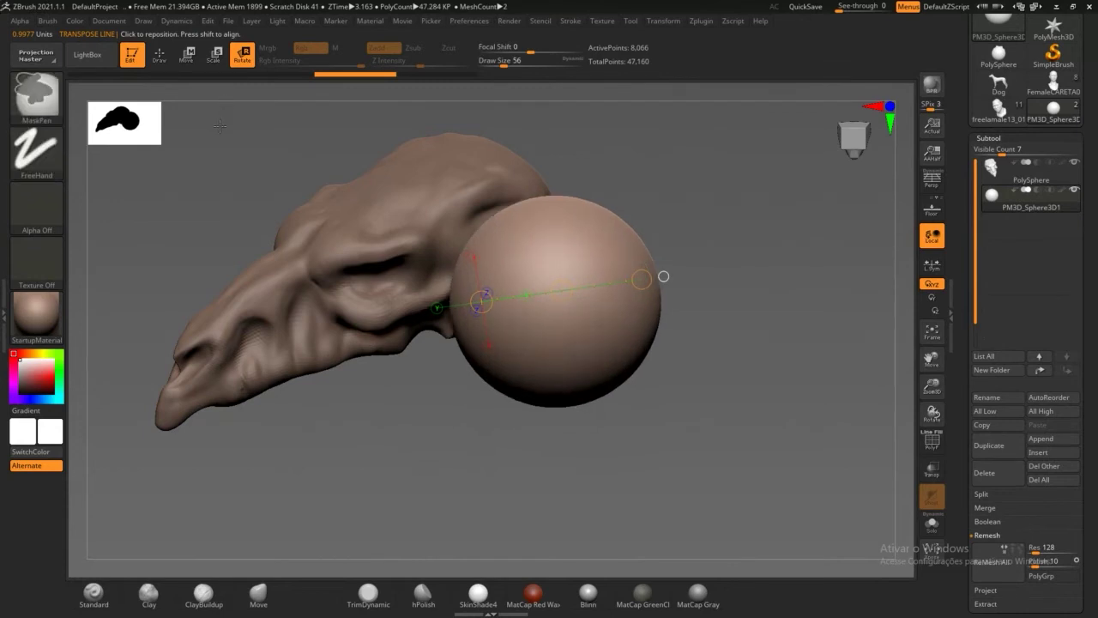
key("ctrl+z")
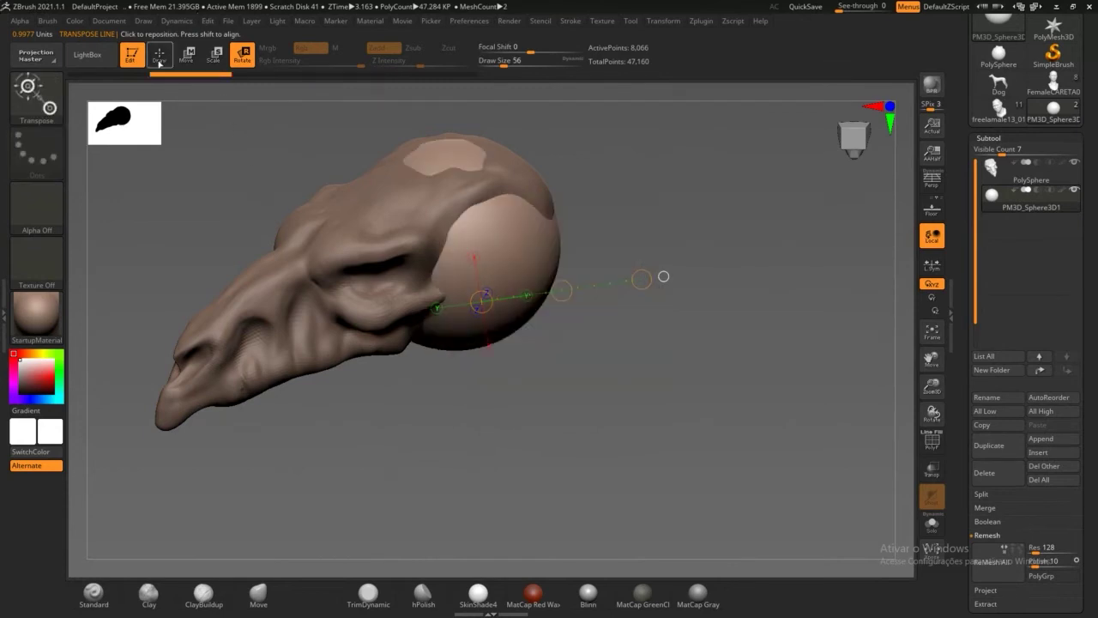
Step: As a trial, move the sphere and stretch it into a long ellipsoid with Transpose Move
left_click(189, 54)
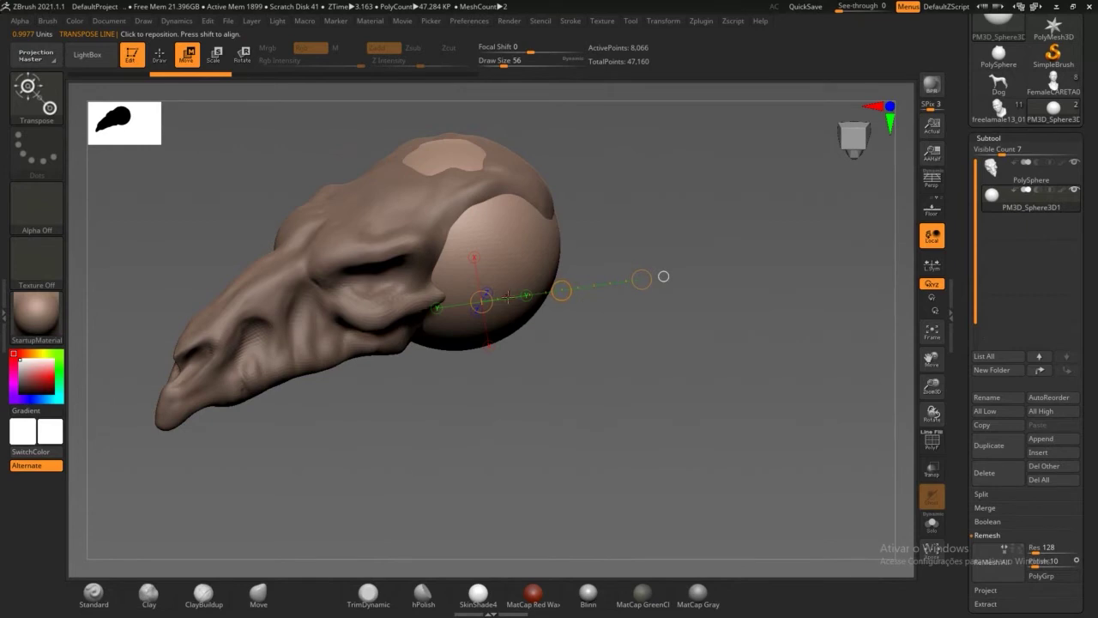
left_click_drag(663, 277, 720, 286)
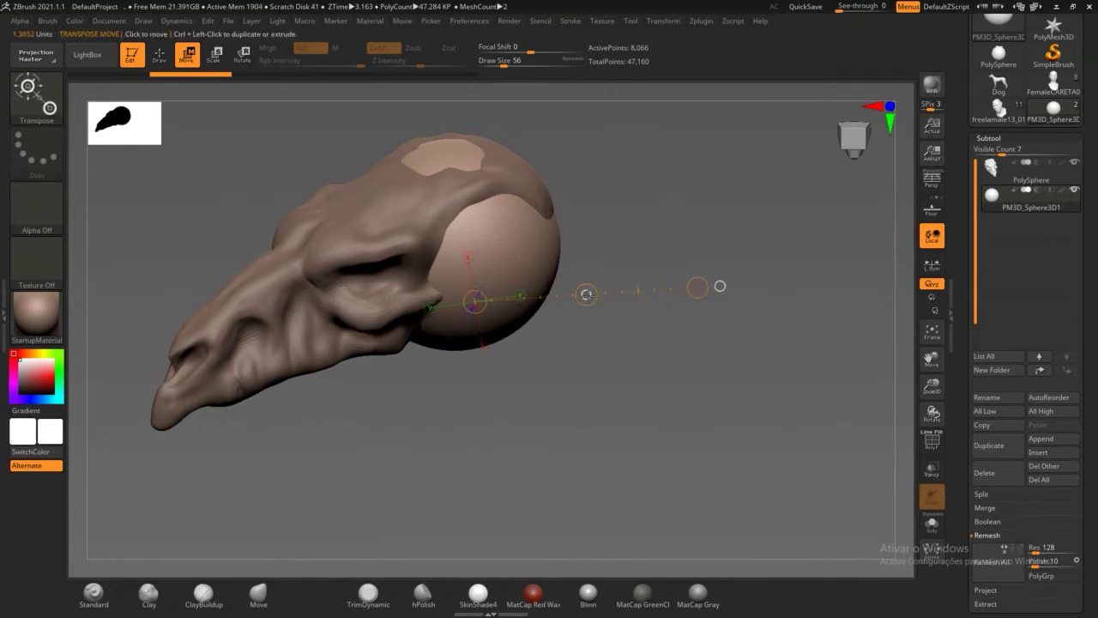
left_click_drag(597, 298, 617, 292)
left_click_drag(741, 283, 611, 220)
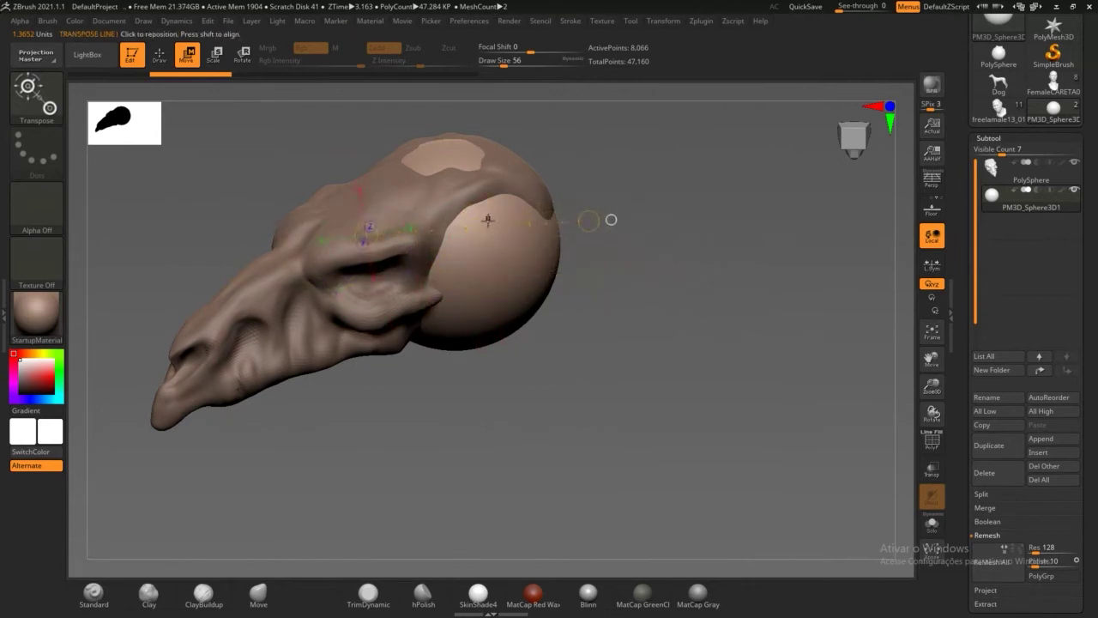
mouse_move(479, 228)
left_mouse_down()
mouse_move(718, 227)
mouse_move(687, 223)
mouse_move(515, 322)
mouse_move(458, 208)
mouse_move(475, 228)
left_mouse_up()
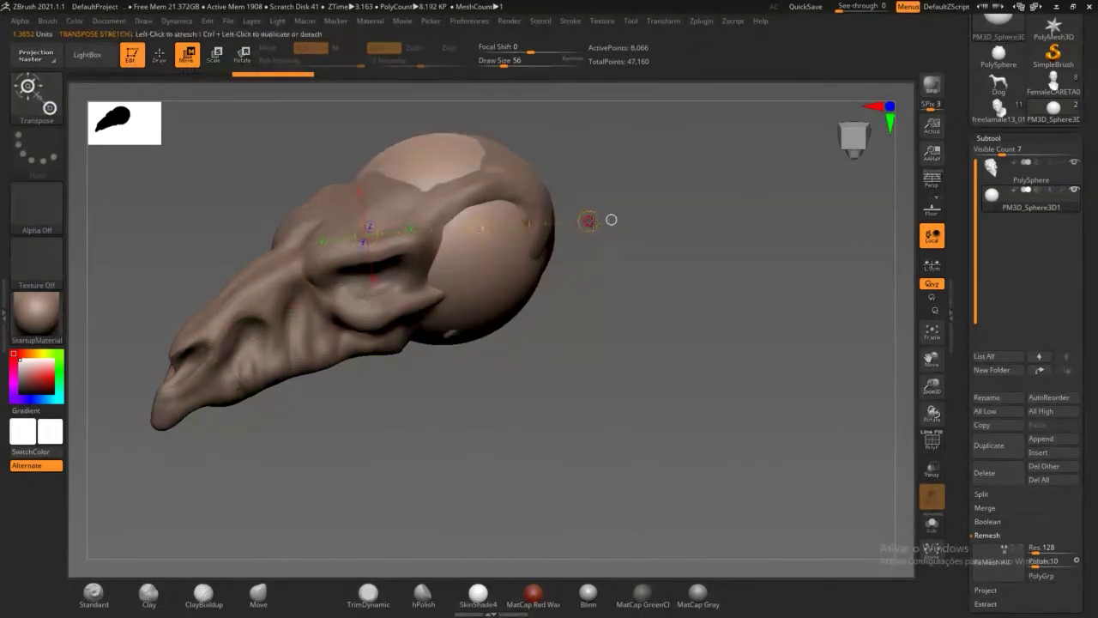
left_click_drag(588, 221, 824, 272)
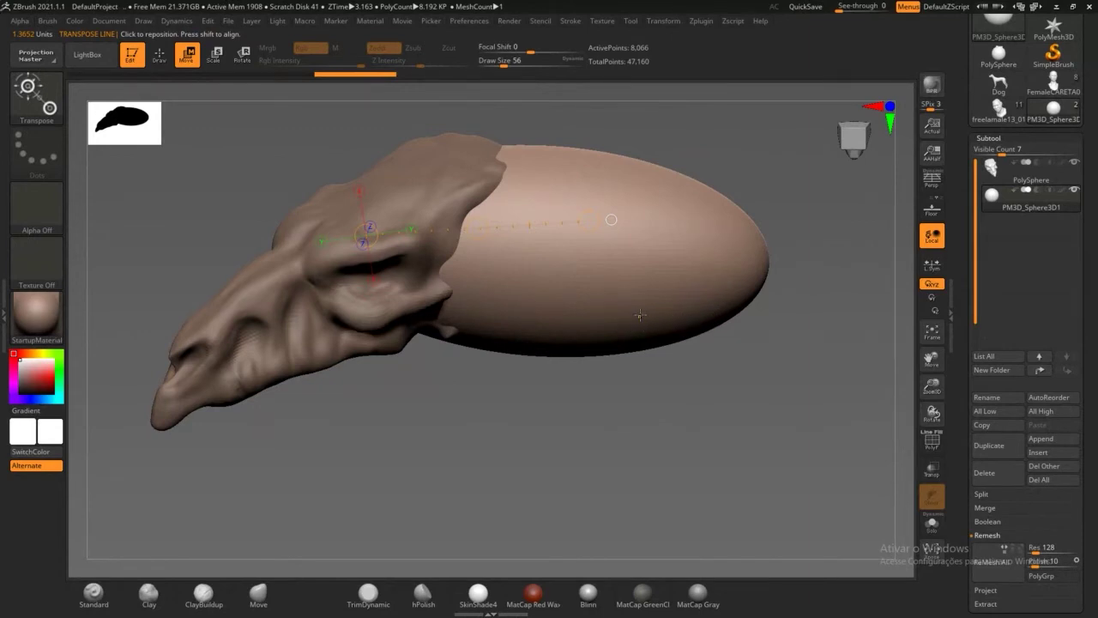
Step: Undo the stretch so the sphere stays round, and make the PolySphere skull subtool active
key("ctrl+z")
key("ctrl+z")
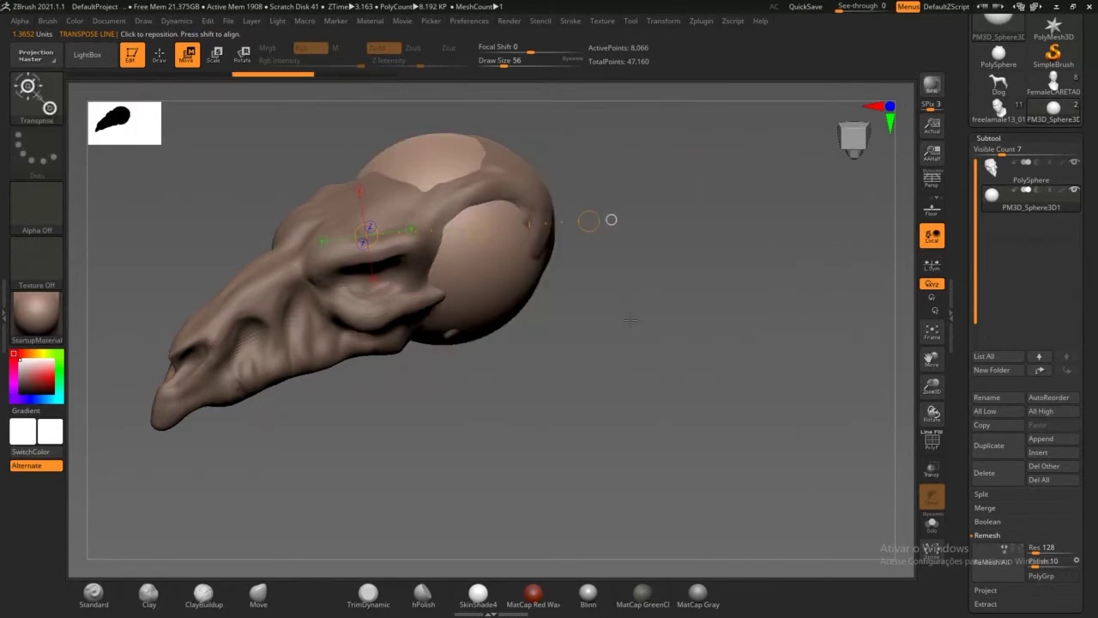
left_click_drag(662, 319, 457, 250)
key("ctrl+z")
key("ctrl+z")
key("ctrl+z")
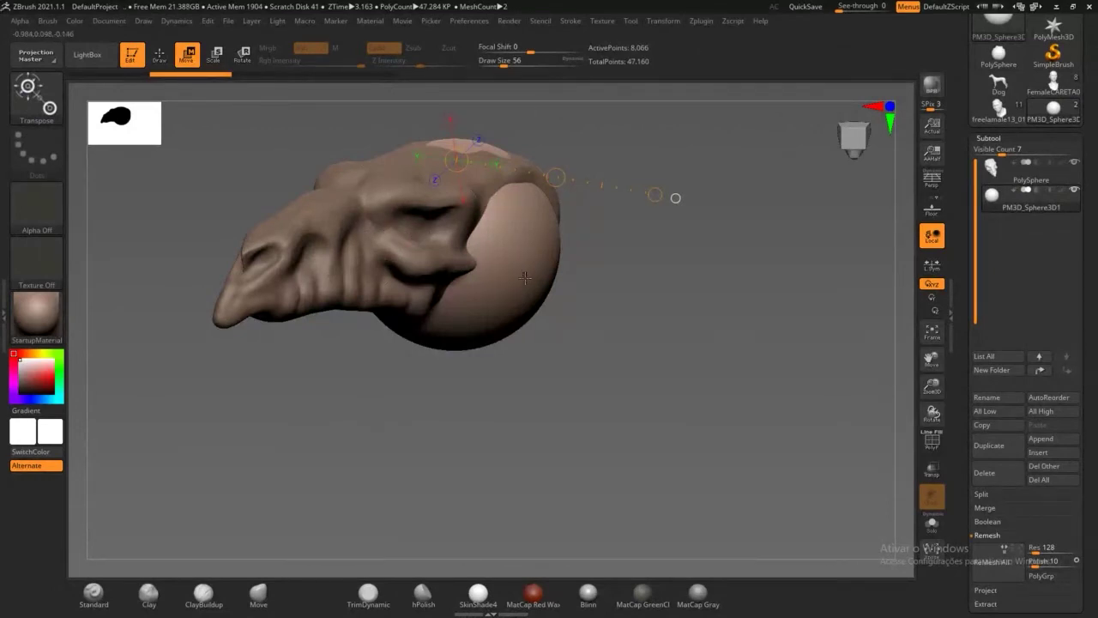
left_click(1036, 180)
left_click(1045, 182)
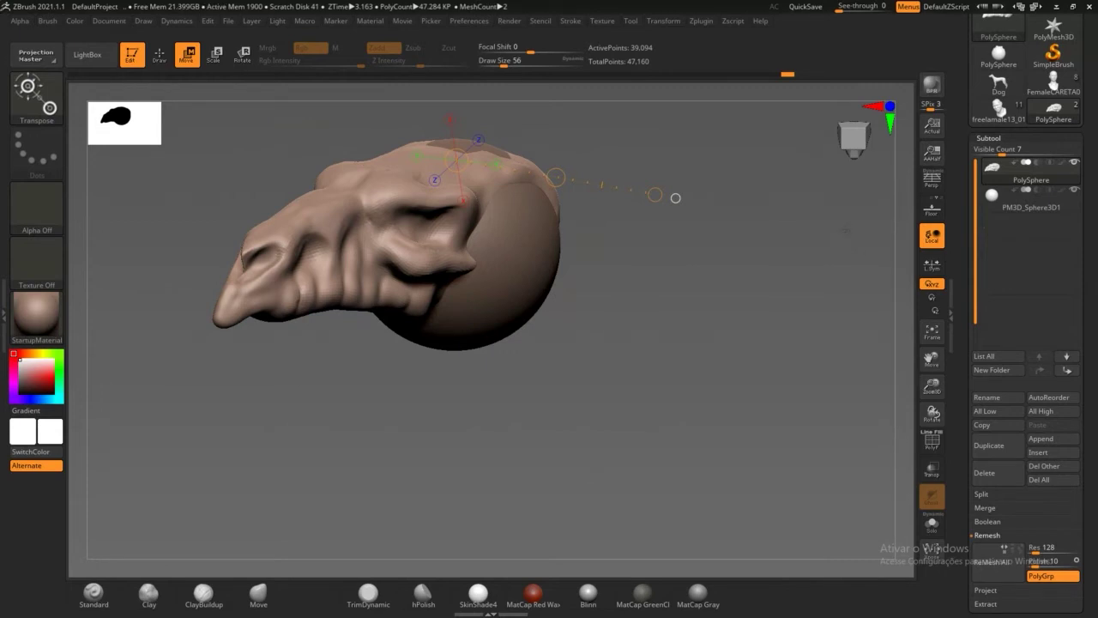
Step: Activate PM3D_Sphere3D1, enable Gizmo 3D, and scale the ellipsoid up, then slightly back down
left_click(1028, 207)
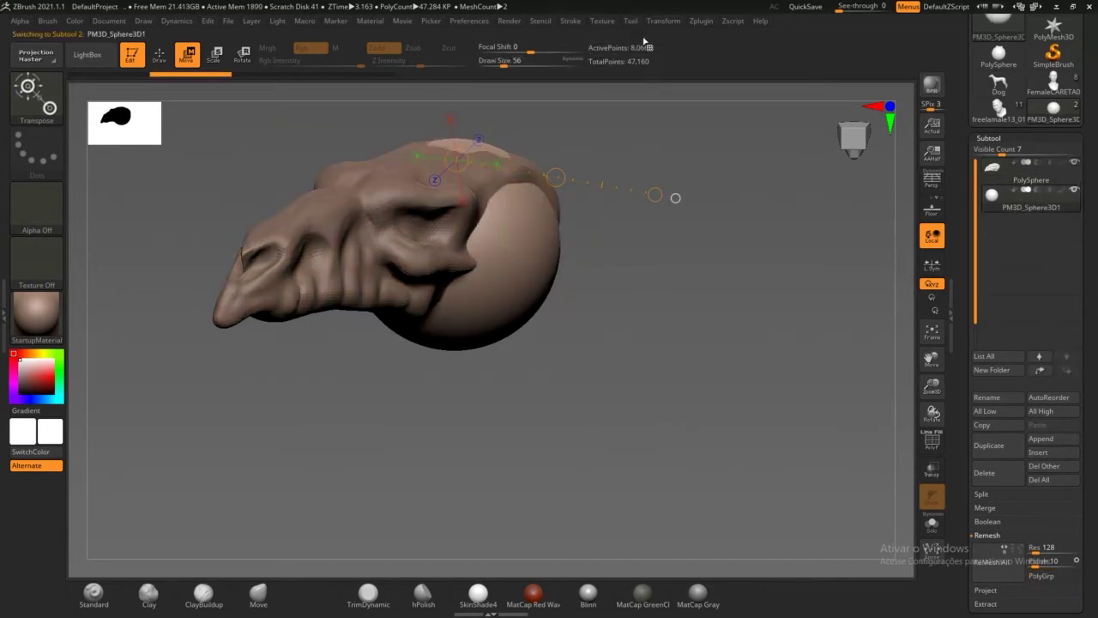
left_click(664, 20)
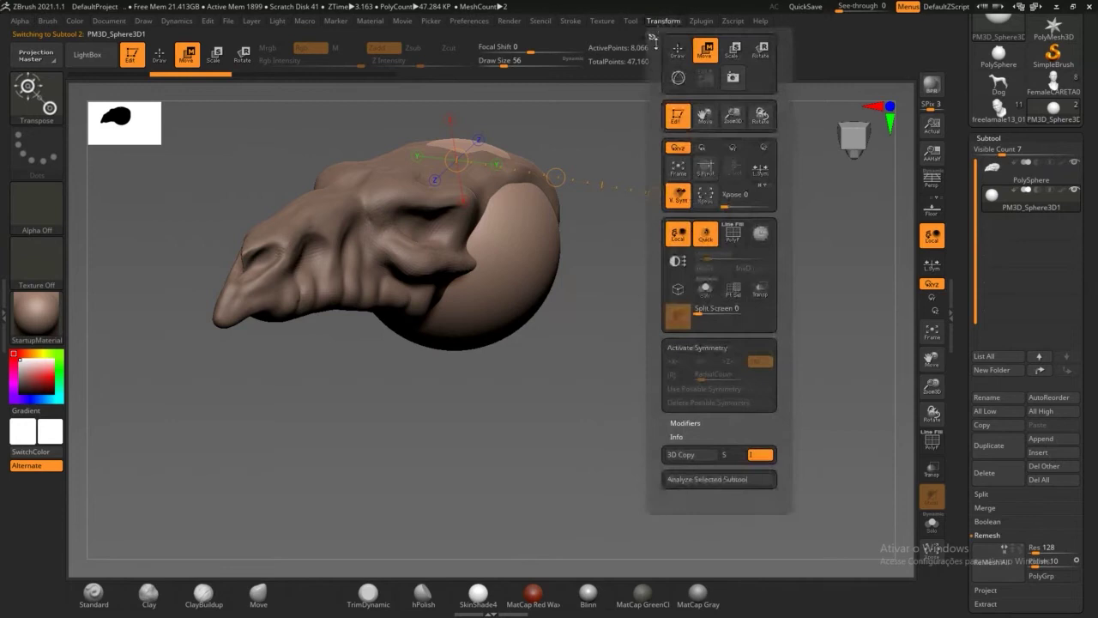
left_click(679, 81)
mouse_move(600, 247)
left_mouse_down()
mouse_move(687, 250)
mouse_move(496, 252)
mouse_move(613, 248)
mouse_move(569, 242)
mouse_move(285, 254)
mouse_move(302, 252)
left_mouse_up()
left_click_drag(296, 420, 313, 359)
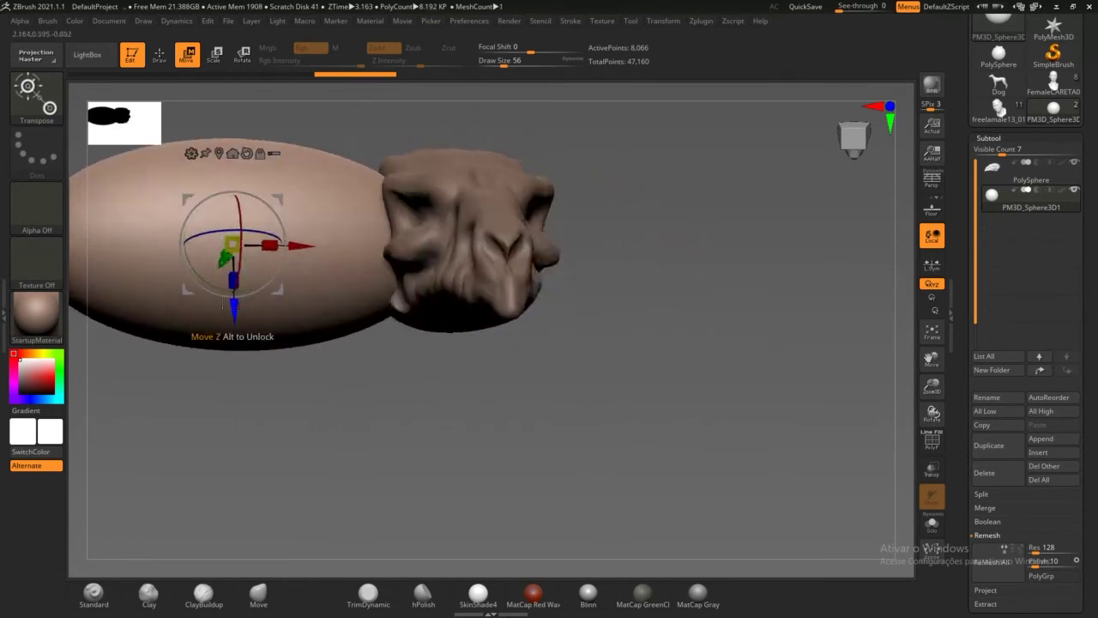
left_click_drag(232, 244, 142, 158)
left_click_drag(321, 381, 462, 427)
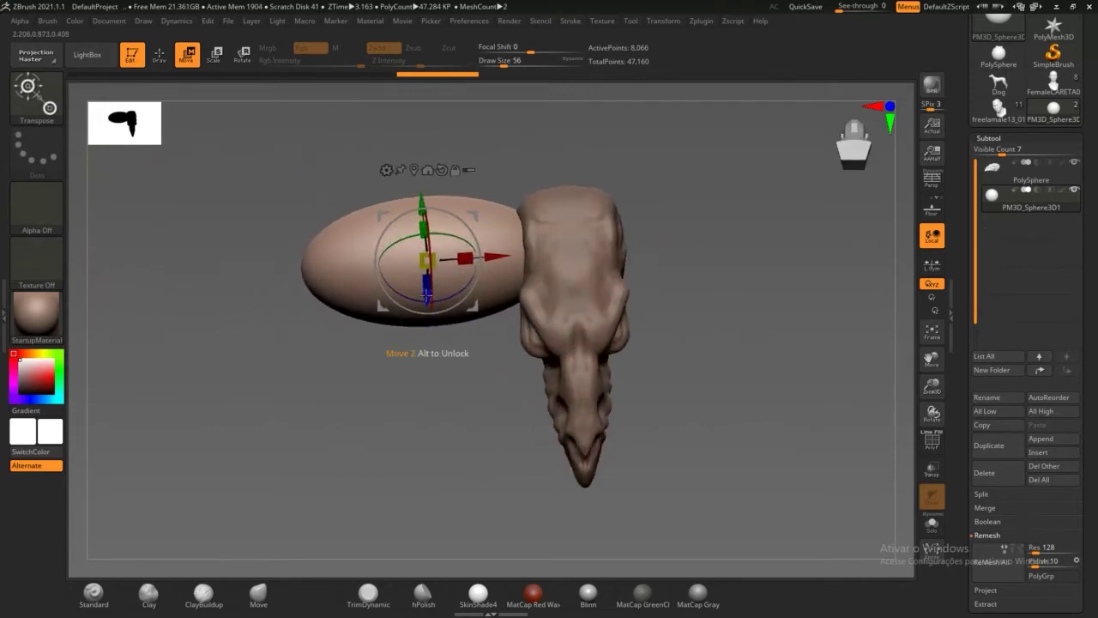
Step: Raise the ellipsoid along Z, rotate it slightly and shrink it around its centre
left_click_drag(427, 298, 428, 280)
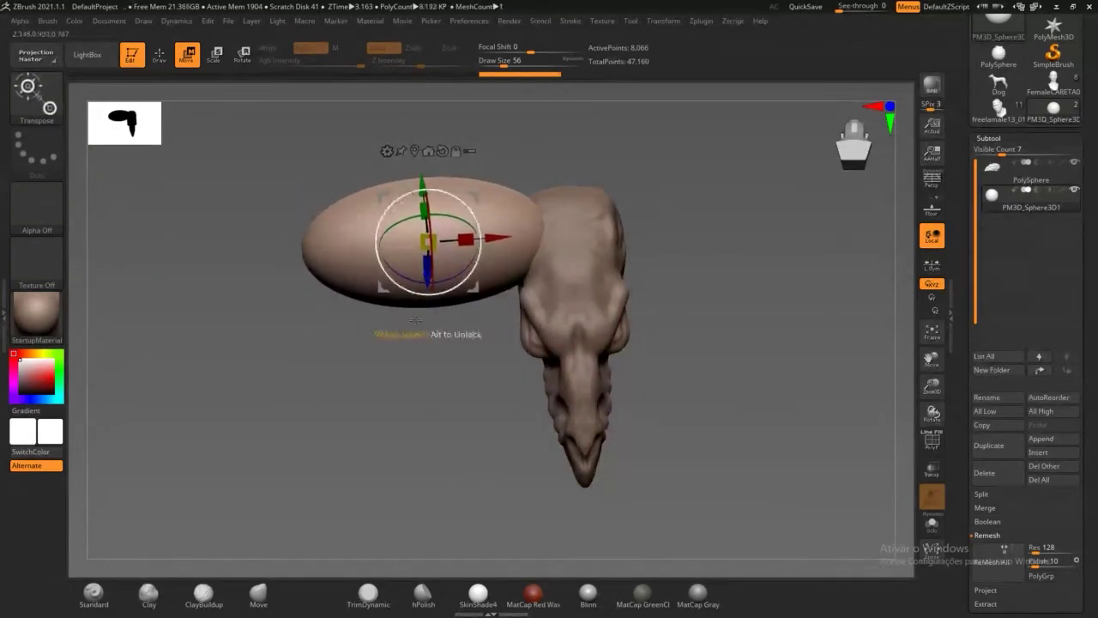
left_click_drag(436, 345, 405, 278)
left_click_drag(427, 341, 463, 468)
left_click_drag(458, 272, 430, 253)
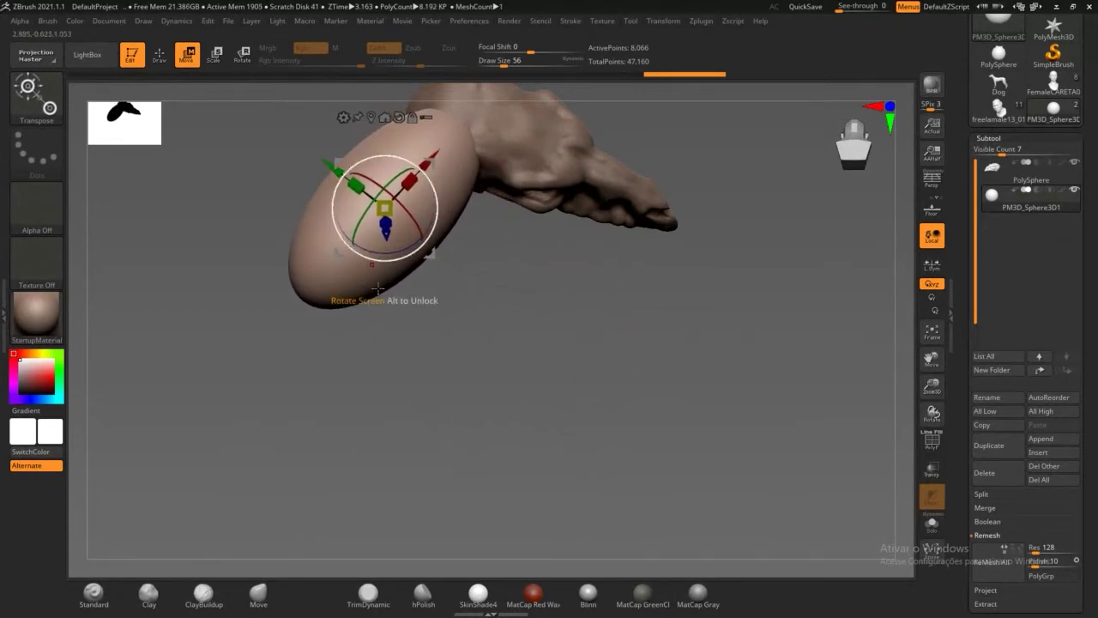
left_click_drag(419, 418, 386, 329)
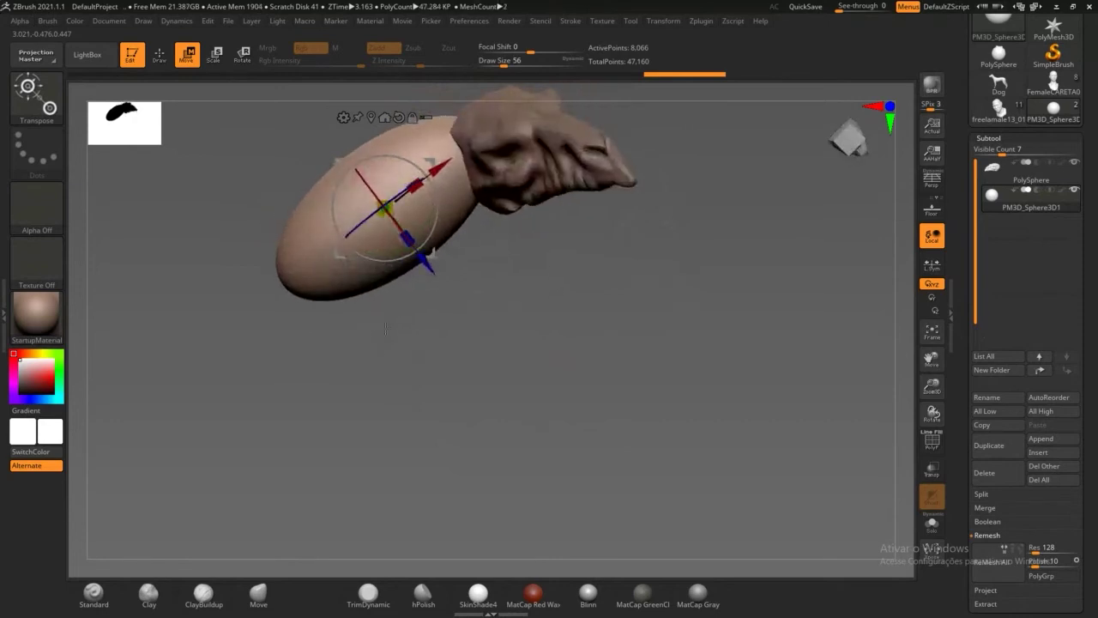
left_click_drag(392, 204, 408, 270)
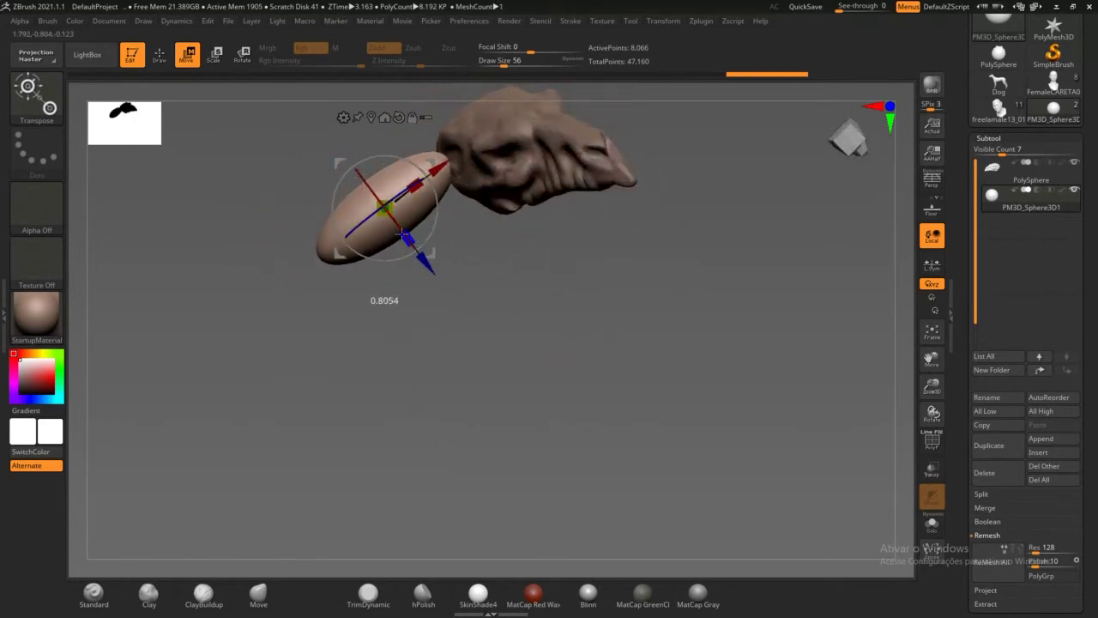
left_click_drag(378, 338, 472, 351)
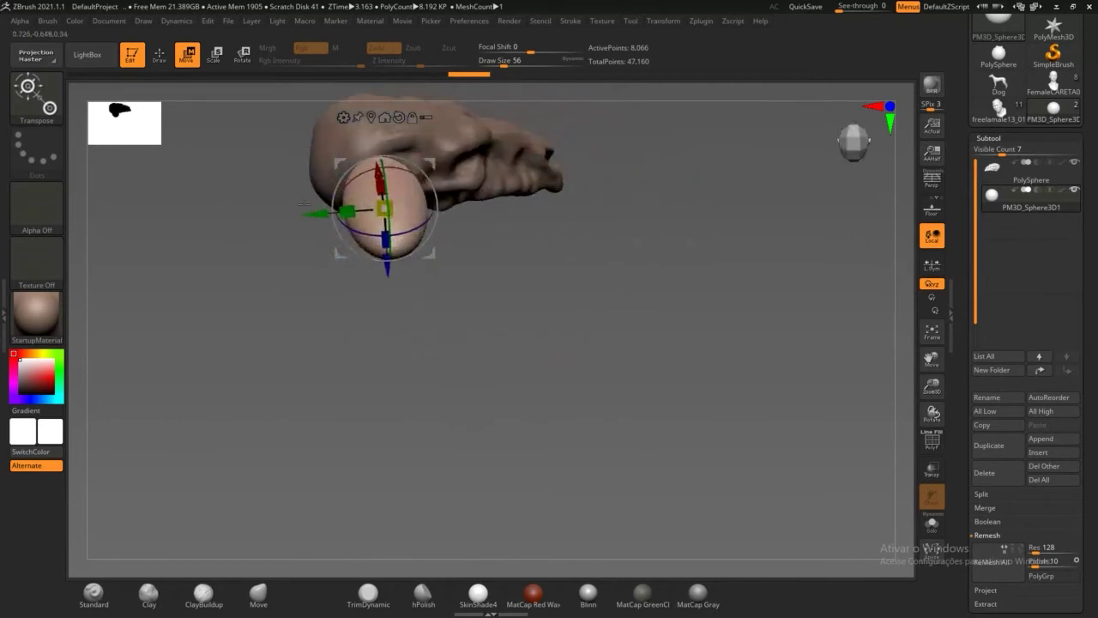
Step: Slide, push and tilt the flattened ellipsoid until it presses against the back of the skull
left_click_drag(304, 205, 338, 203)
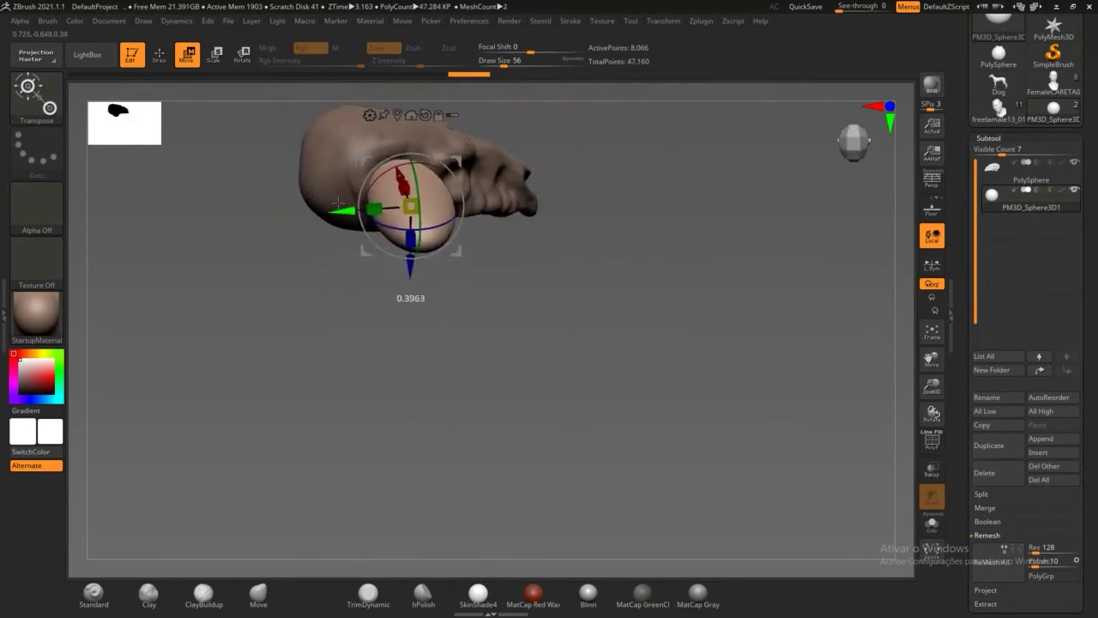
left_click_drag(348, 292, 311, 300)
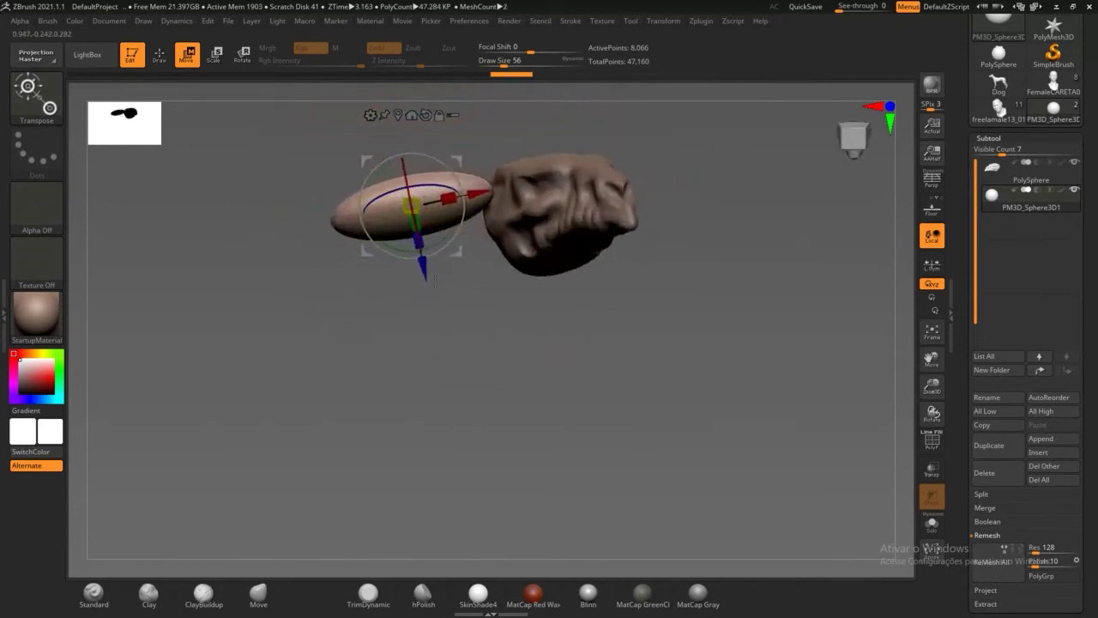
left_click_drag(484, 188, 505, 184)
left_click_drag(477, 324, 438, 362)
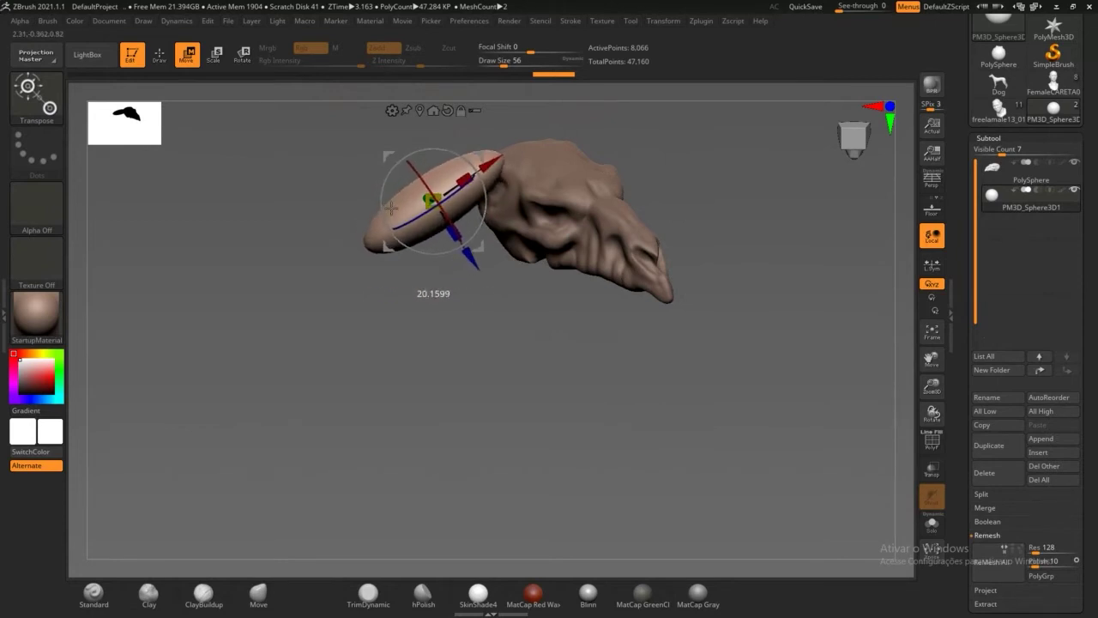
left_click_drag(471, 259, 484, 282)
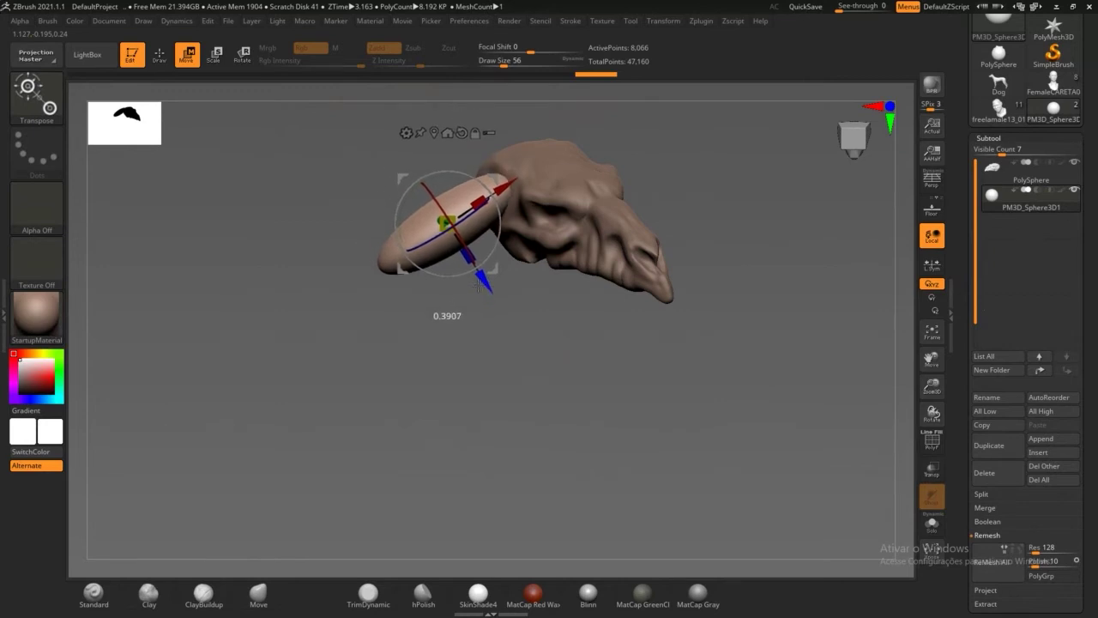
left_click_drag(437, 340, 481, 358)
left_click_drag(487, 239, 434, 274)
left_click_drag(427, 333, 421, 397)
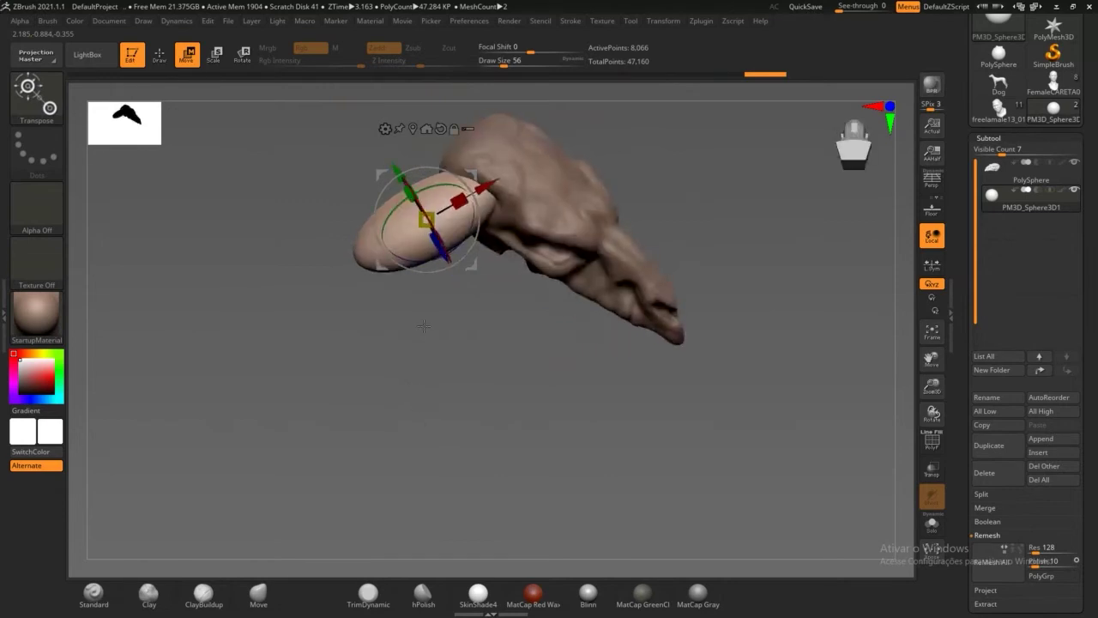
left_click_drag(486, 333, 468, 337)
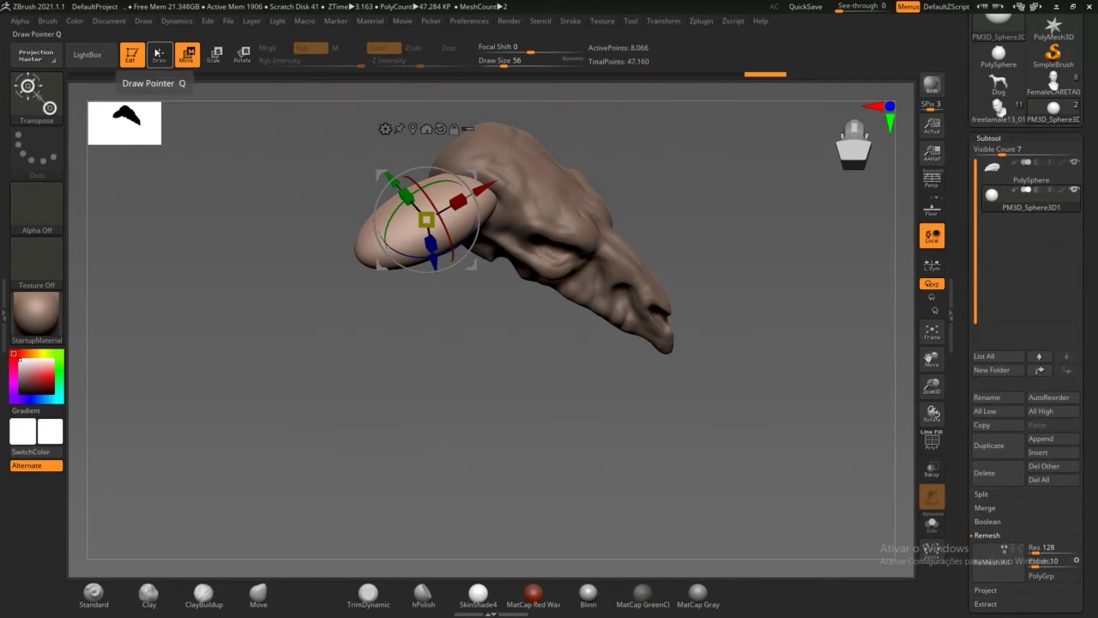
Step: Return to sculpting with the Move brush at a much larger Draw Size
left_click(158, 56)
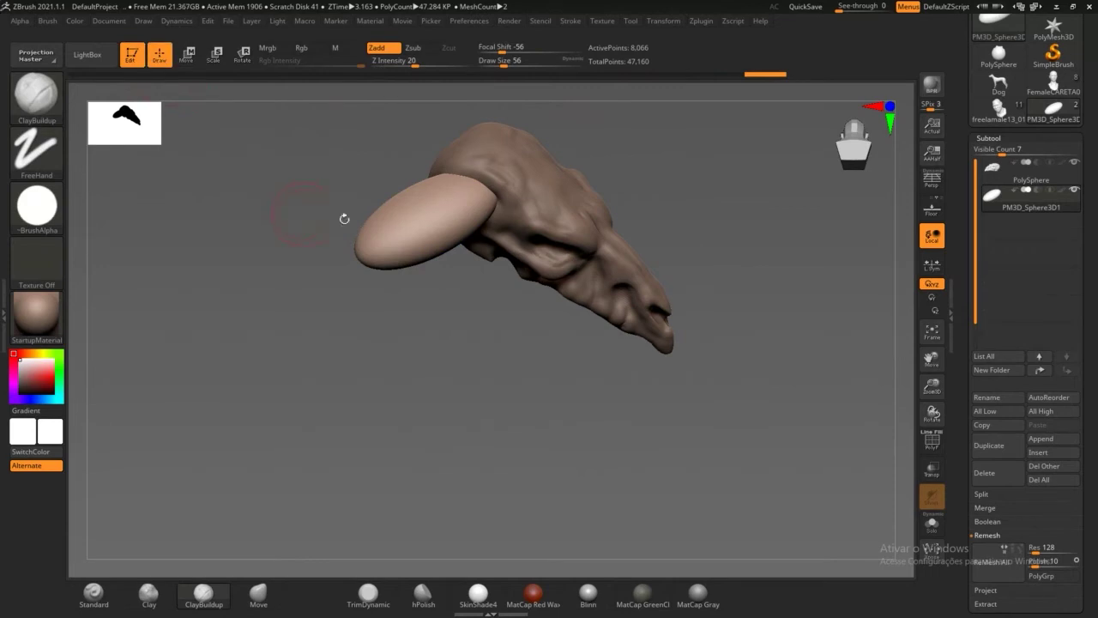
mouse_move(344, 219)
left_mouse_down()
mouse_move(369, 227)
mouse_move(528, 207)
mouse_move(455, 303)
mouse_move(455, 351)
mouse_move(353, 287)
left_mouse_up()
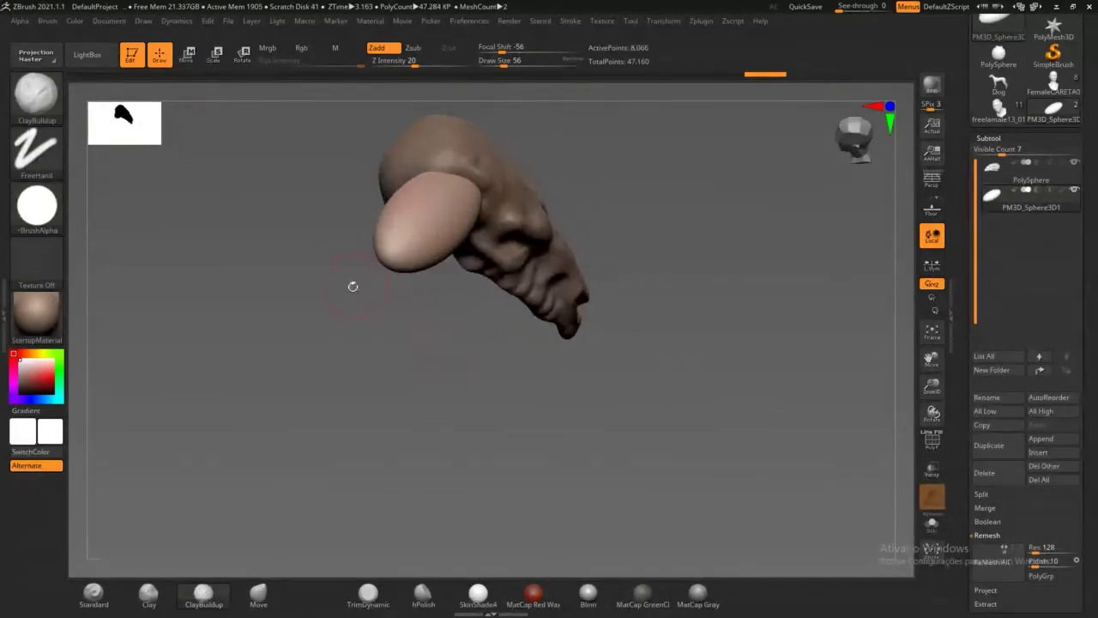
left_click(258, 595)
mouse_move(401, 341)
left_mouse_down()
mouse_move(400, 385)
mouse_move(380, 373)
mouse_move(397, 360)
mouse_move(409, 271)
mouse_move(382, 283)
mouse_move(369, 257)
mouse_move(375, 312)
mouse_move(313, 193)
left_mouse_up()
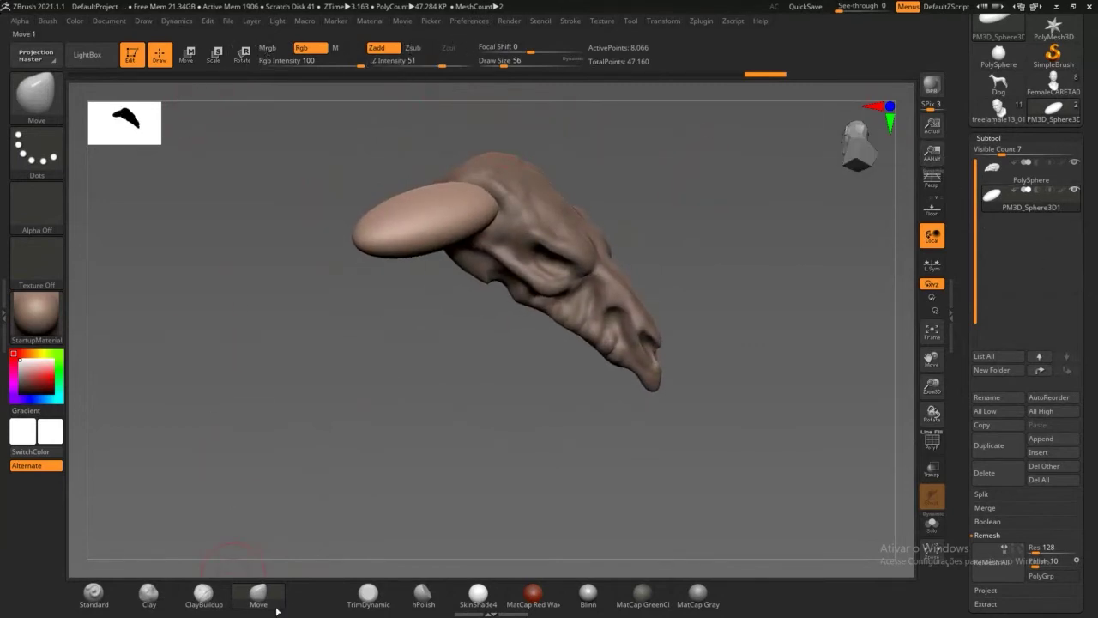
mouse_move(414, 276)
left_mouse_down()
mouse_move(422, 336)
mouse_move(424, 283)
left_mouse_up()
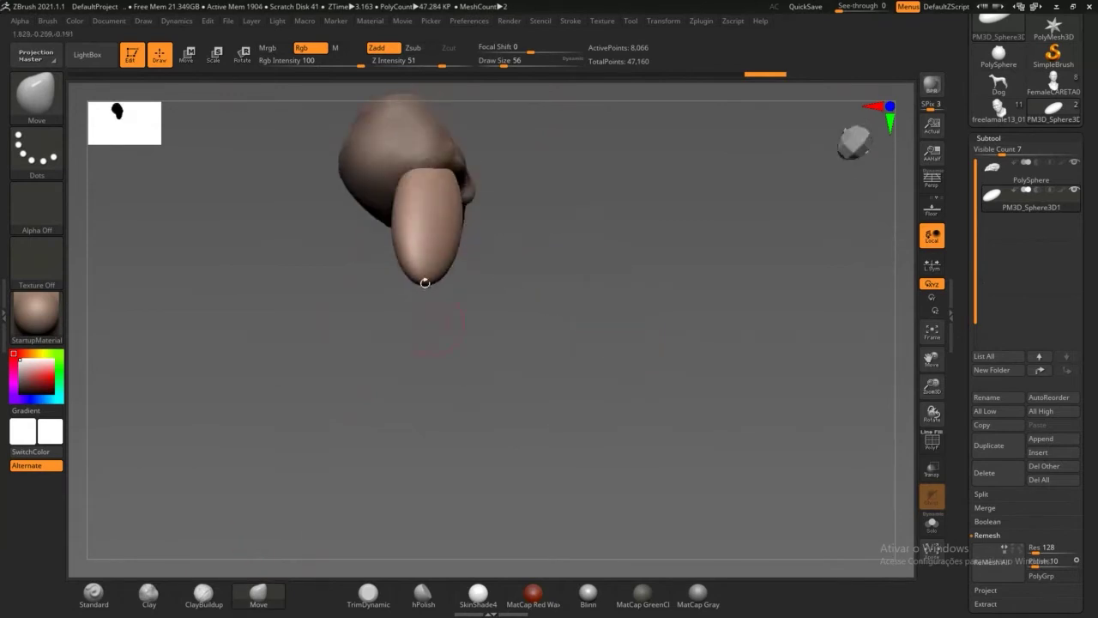
left_click_drag(478, 325, 455, 260)
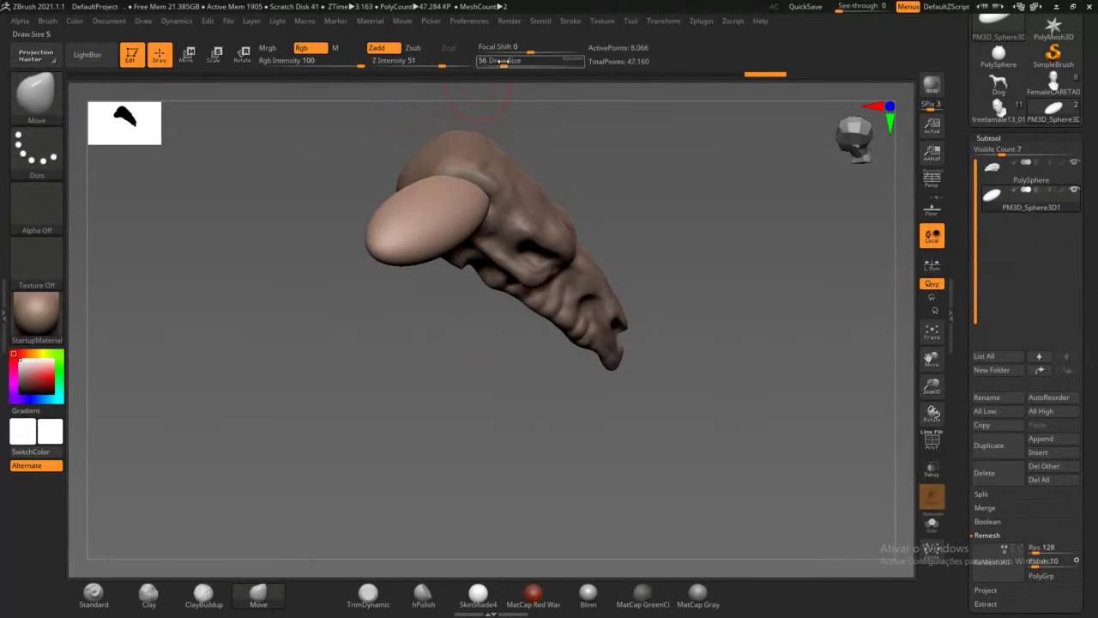
mouse_move(506, 61)
left_mouse_down()
mouse_move(523, 60)
mouse_move(513, 59)
left_mouse_up()
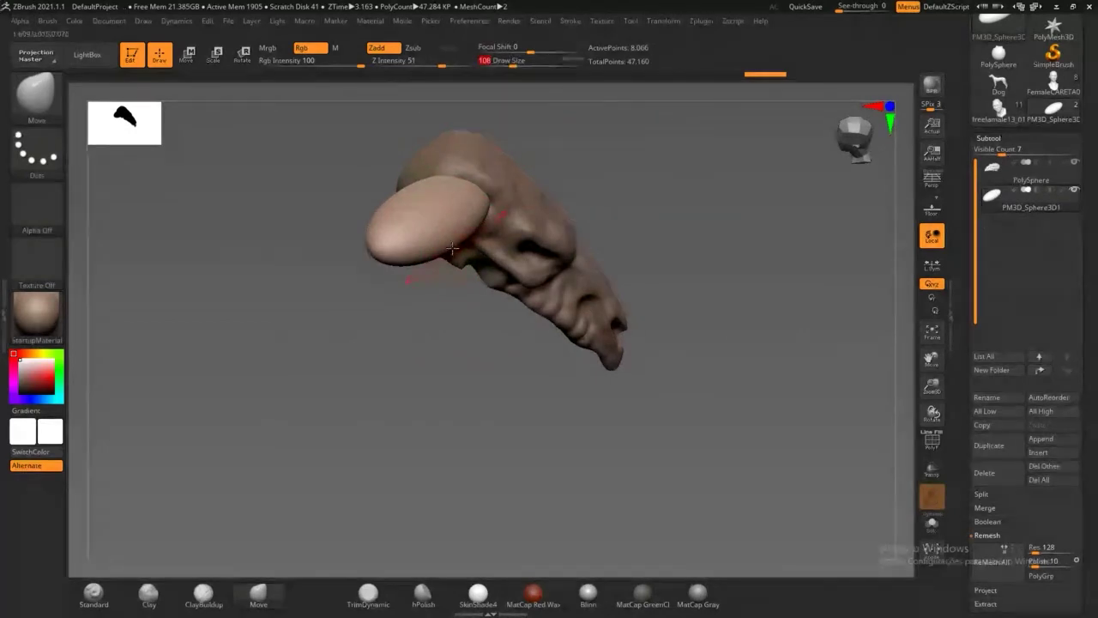
Step: Pull the sphere's end down and right into a long, narrowing horn tip
left_click_drag(436, 246, 423, 233)
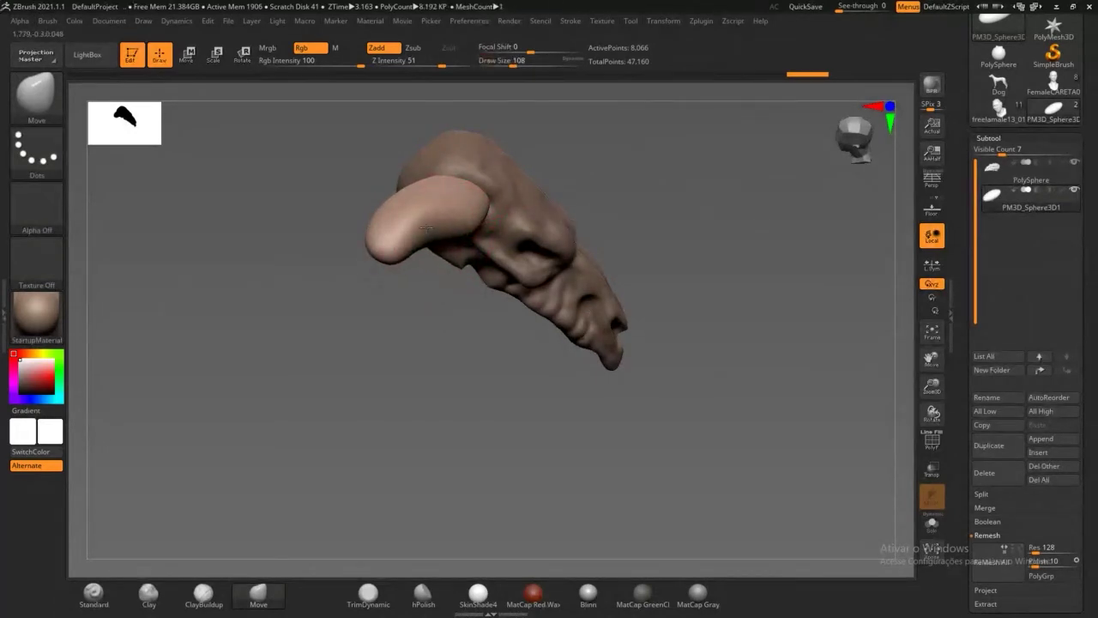
left_click_drag(425, 279, 369, 283)
mouse_move(409, 228)
left_mouse_down()
mouse_move(394, 293)
mouse_move(399, 276)
mouse_move(419, 280)
mouse_move(440, 378)
left_mouse_up()
mouse_move(367, 260)
left_mouse_down()
mouse_move(412, 296)
mouse_move(443, 300)
left_mouse_up()
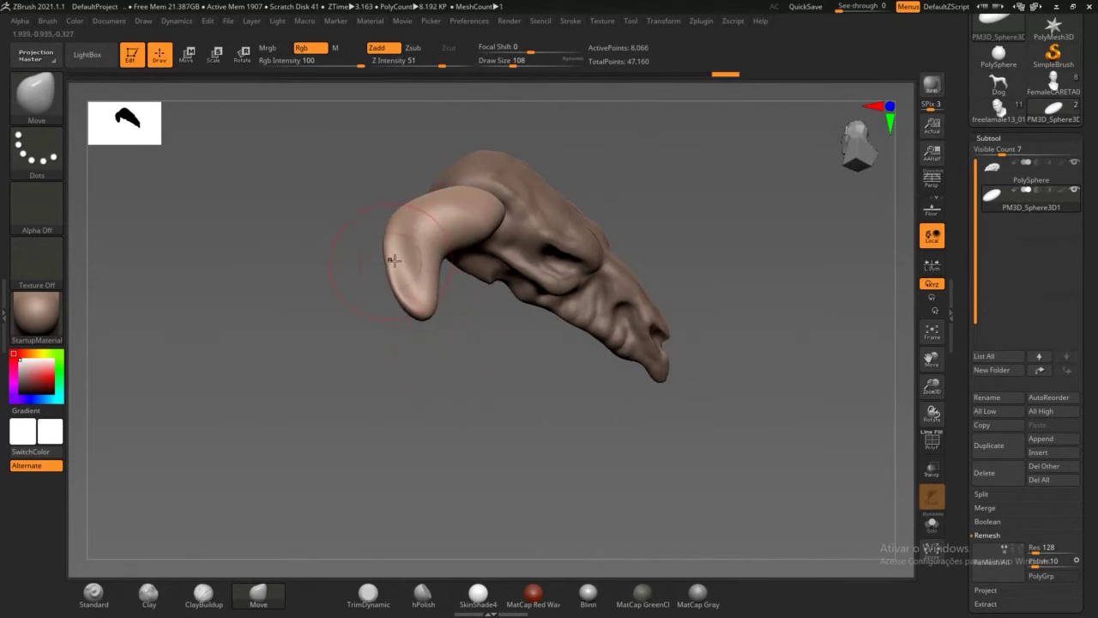
mouse_move(388, 249)
left_mouse_down()
mouse_move(435, 283)
mouse_move(421, 377)
mouse_move(423, 319)
mouse_move(448, 314)
mouse_move(451, 325)
left_mouse_up()
Step: Refine the horn's base and top where it meets the skull from several angles
left_click_drag(446, 375, 524, 380)
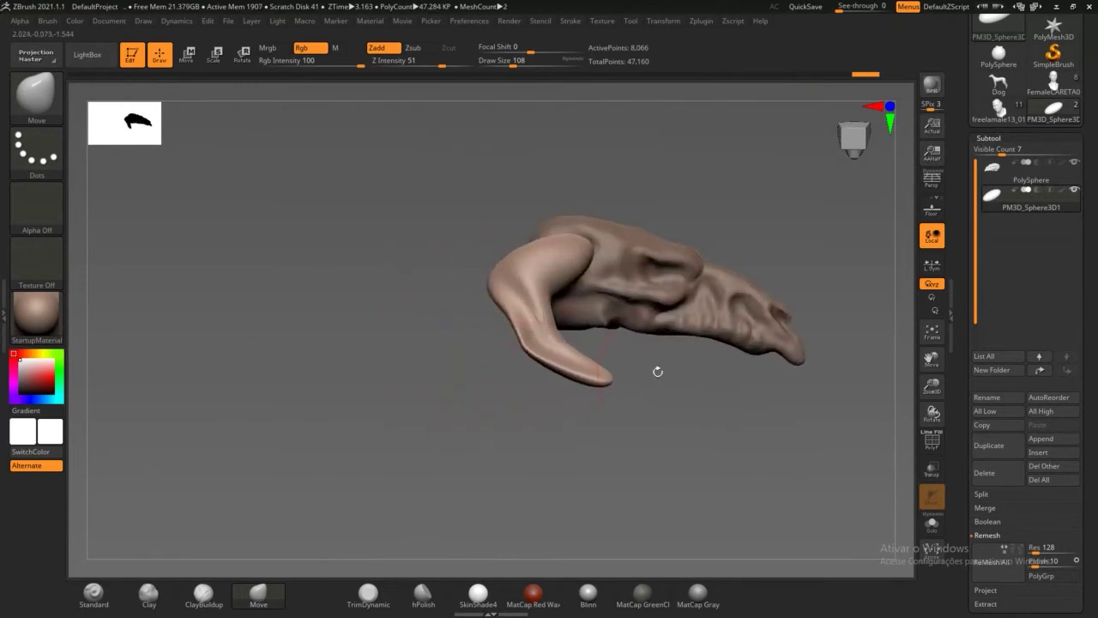
mouse_move(658, 374)
left_mouse_down()
mouse_move(599, 374)
mouse_move(604, 364)
left_mouse_up()
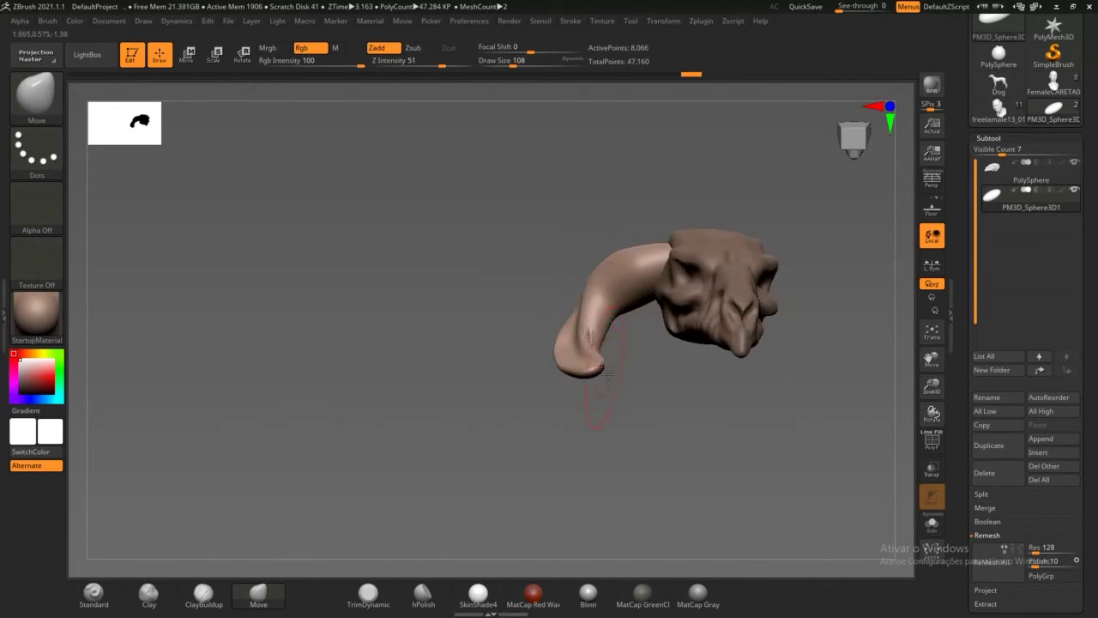
left_click_drag(611, 403, 639, 433)
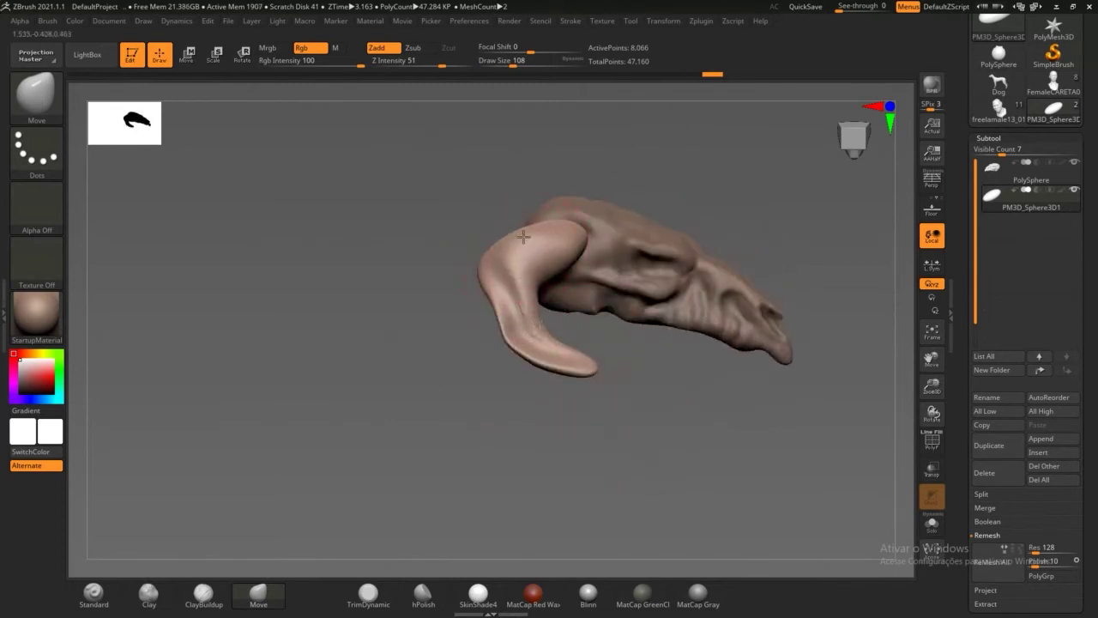
mouse_move(462, 224)
left_mouse_down()
mouse_move(451, 244)
mouse_move(474, 259)
left_mouse_up()
left_click_drag(607, 260, 554, 240)
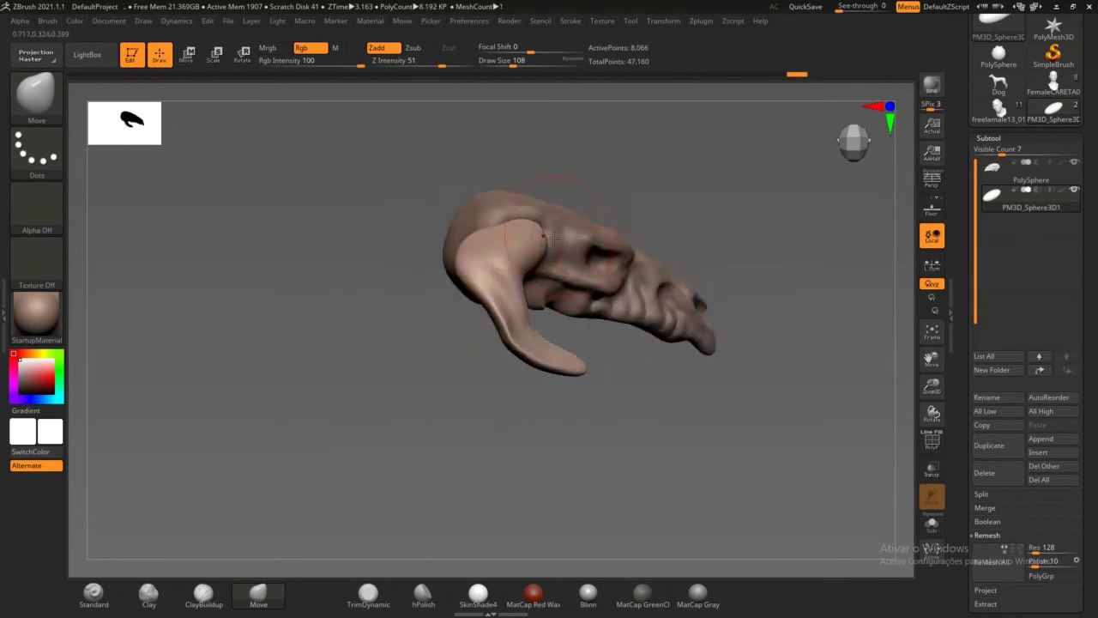
left_click_drag(625, 173, 567, 250)
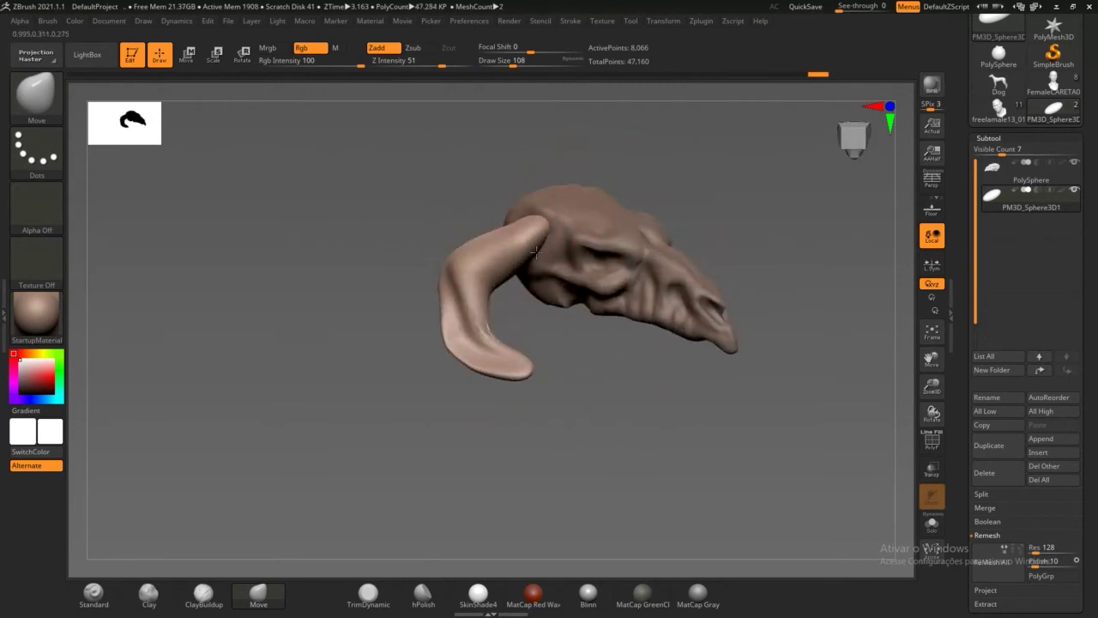
mouse_move(618, 144)
left_mouse_down()
mouse_move(536, 203)
mouse_move(478, 177)
left_mouse_up()
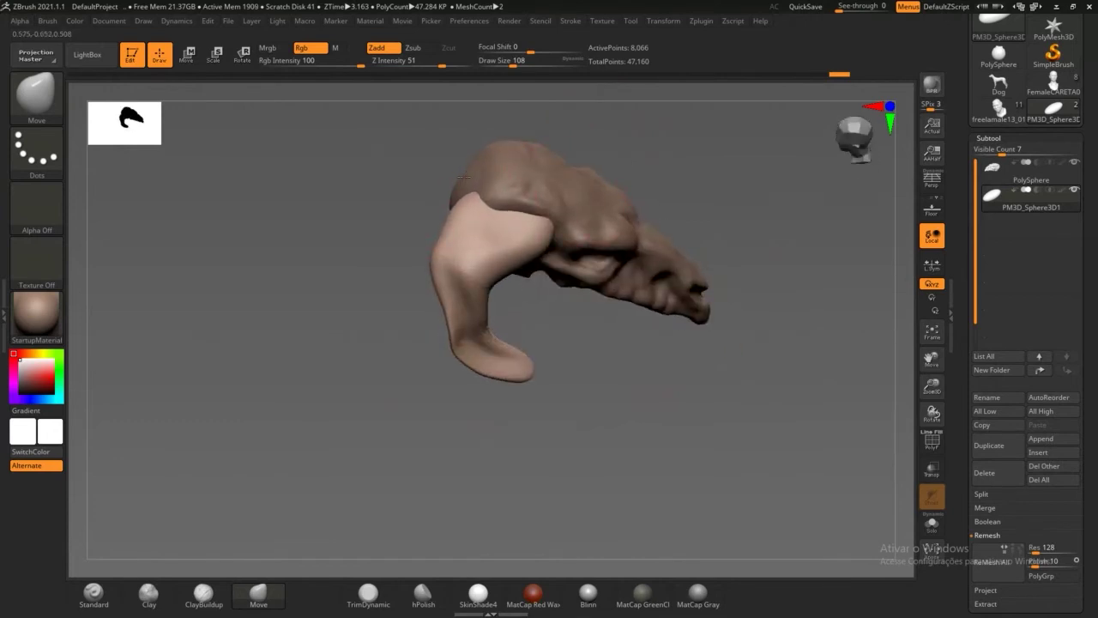
mouse_move(545, 234)
left_mouse_down()
mouse_move(506, 287)
mouse_move(477, 298)
left_mouse_up()
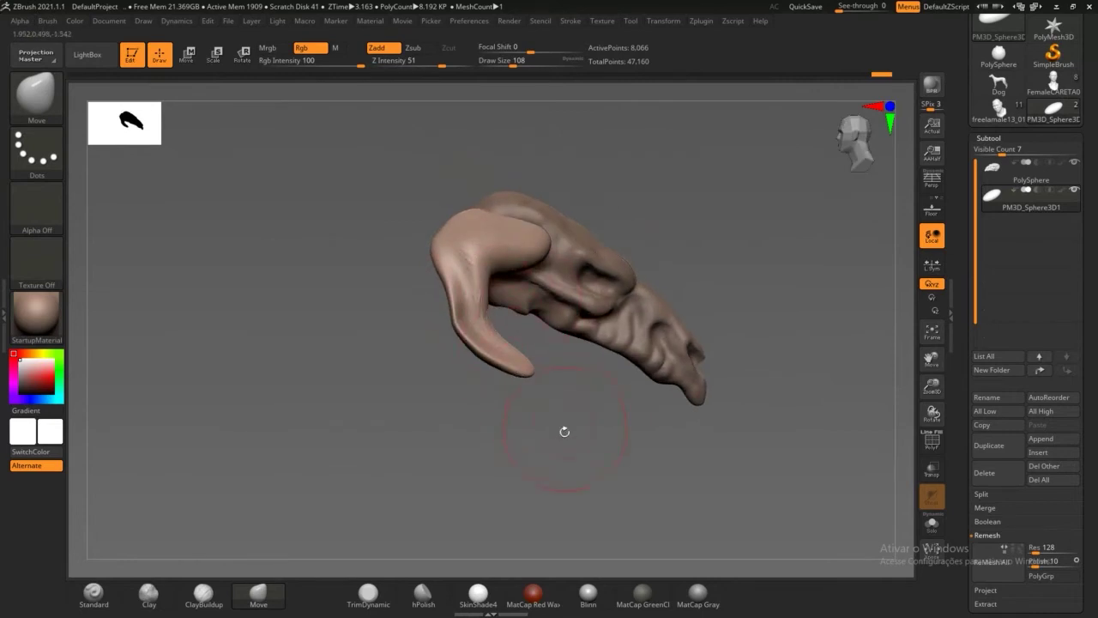
Step: Zoom in close to inspect the horn tip, then scroll the Tool palette
mouse_move(565, 431)
left_mouse_down("alt")
mouse_move(572, 448)
mouse_move(429, 395)
left_mouse_up("alt")
left_click_drag(516, 446, 413, 403)
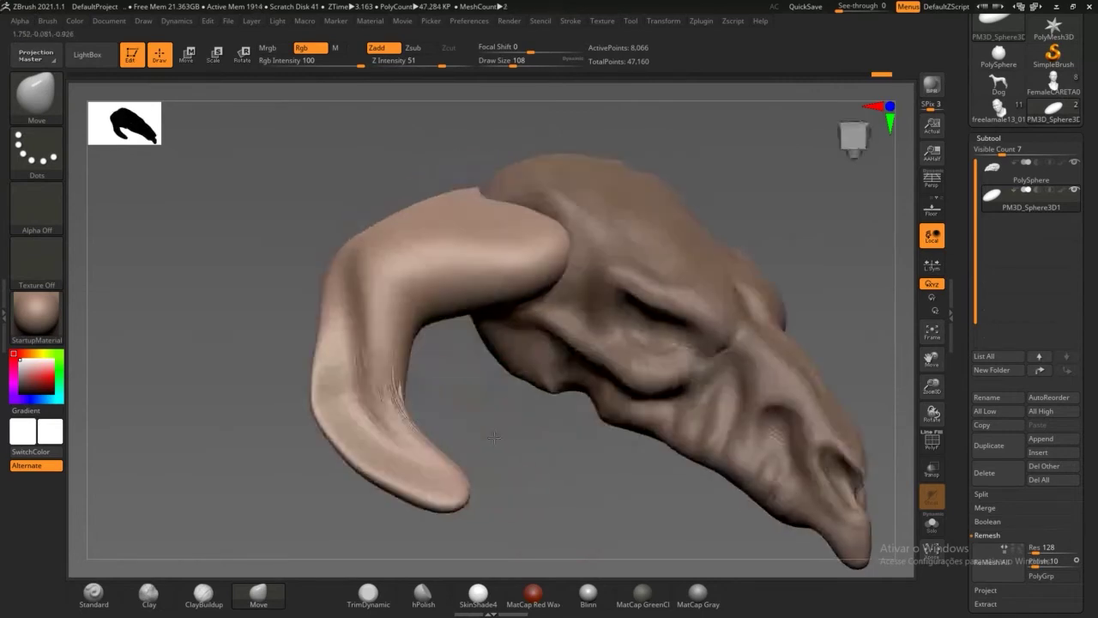
left_click_drag(476, 429, 426, 414)
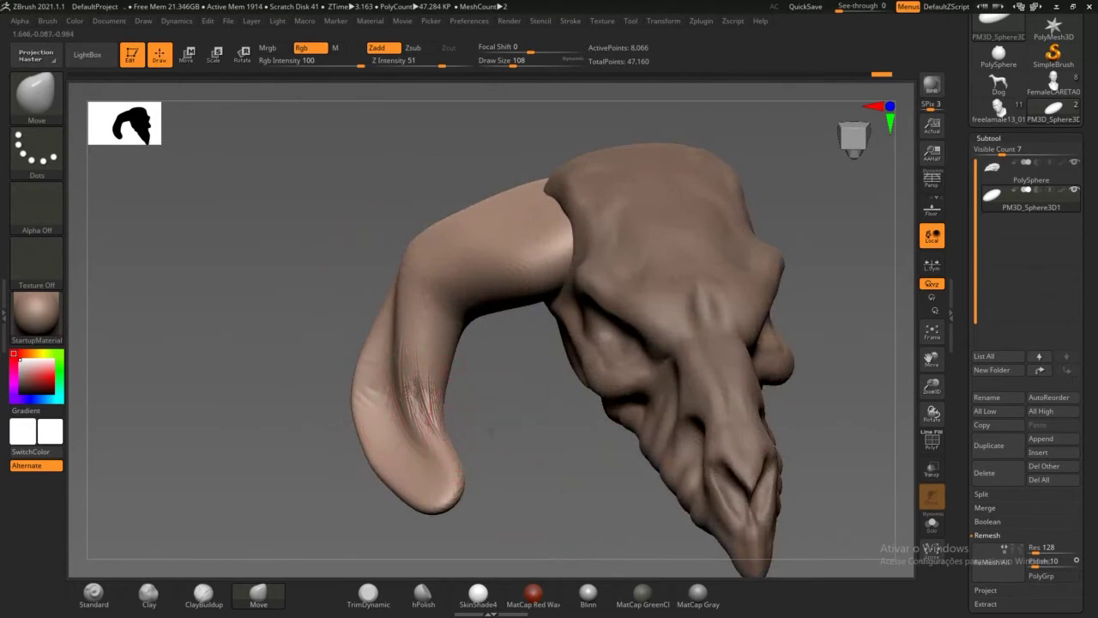
mouse_move(491, 429)
left_mouse_down("alt")
mouse_move(488, 492)
mouse_move(562, 201)
mouse_move(515, 291)
mouse_move(382, 291)
mouse_move(394, 269)
mouse_move(384, 241)
left_mouse_up("alt")
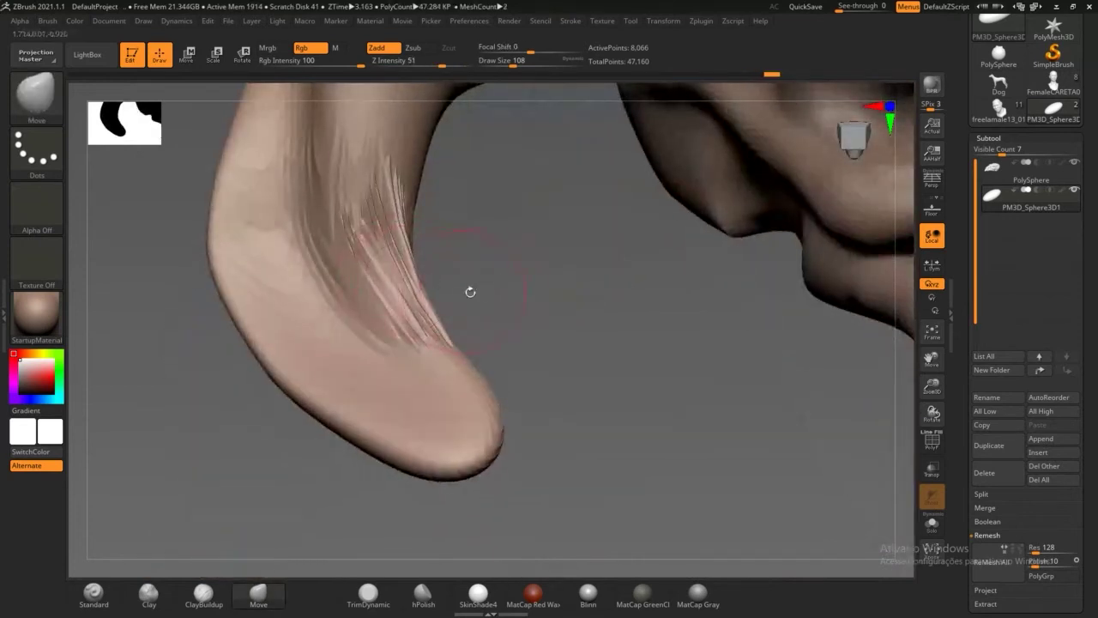
key("ctrl")
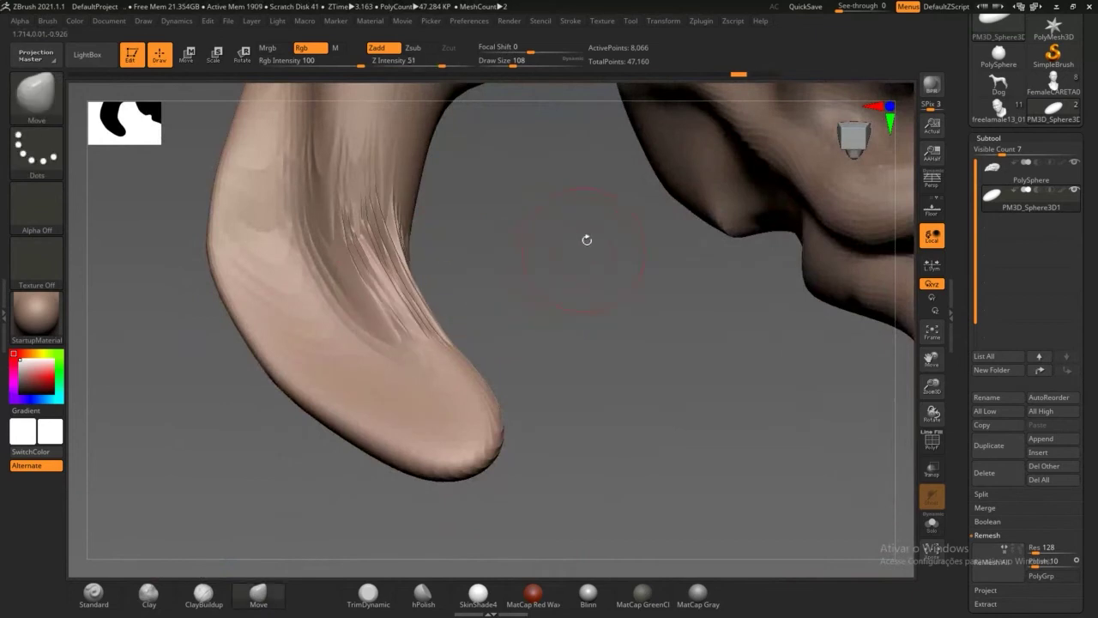
left_click_drag(963, 228, 969, 148)
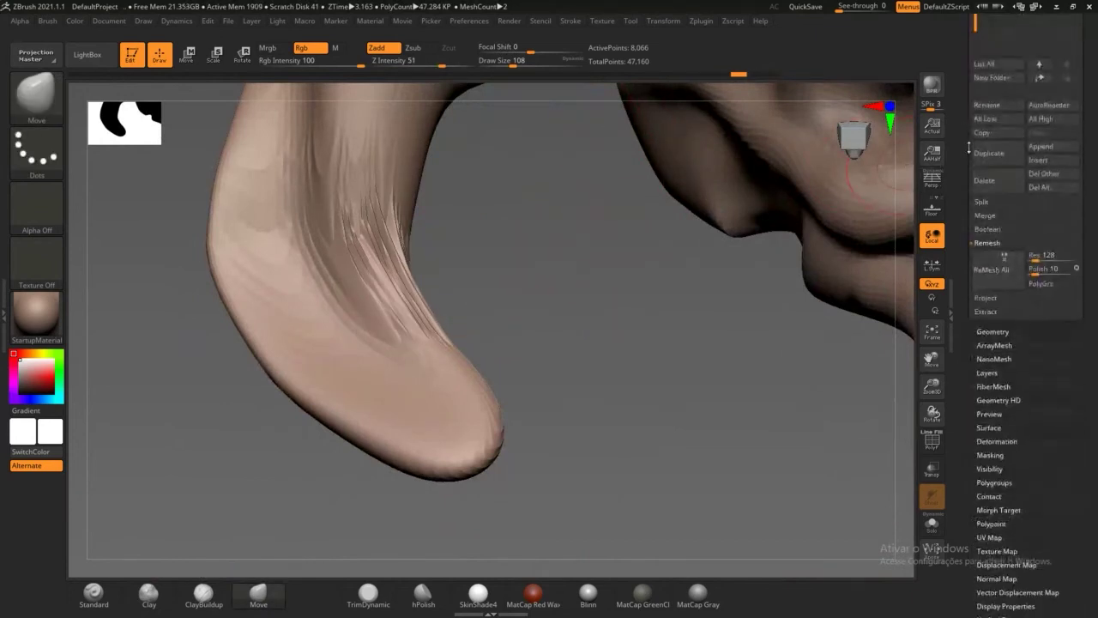
Step: Run ZRemesher from Tool > Geometry, cutting the horn from 8,066 to 4,657 points
left_click(991, 331)
left_click_drag(968, 314, 968, 359)
left_click(992, 147)
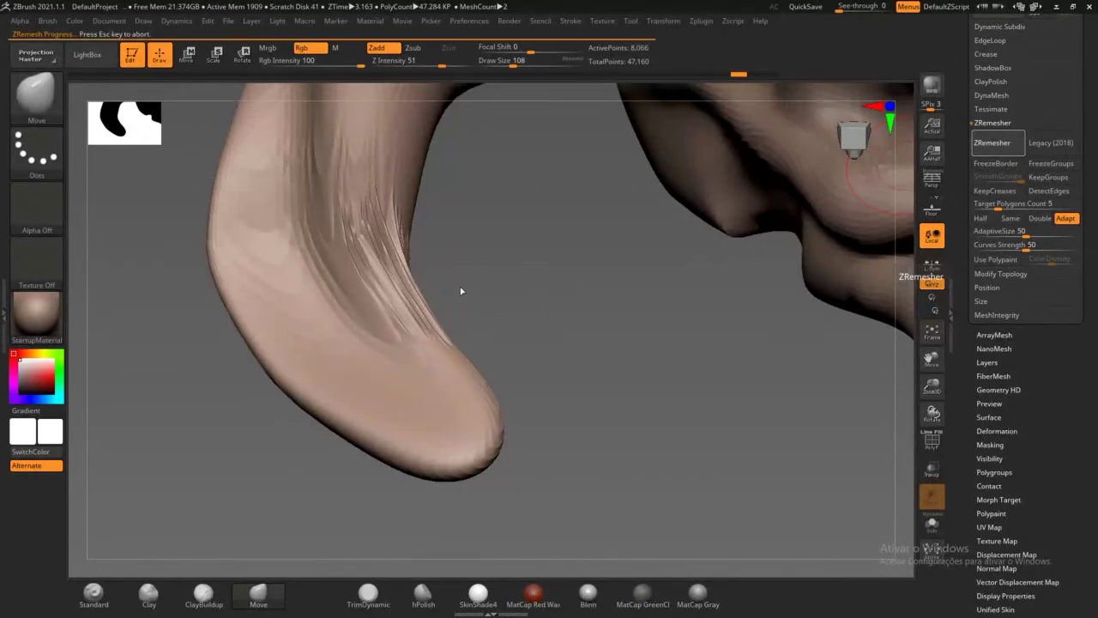
mouse_move(455, 324)
left_mouse_down()
mouse_move(480, 321)
mouse_move(410, 356)
mouse_move(361, 214)
mouse_move(363, 232)
left_mouse_up()
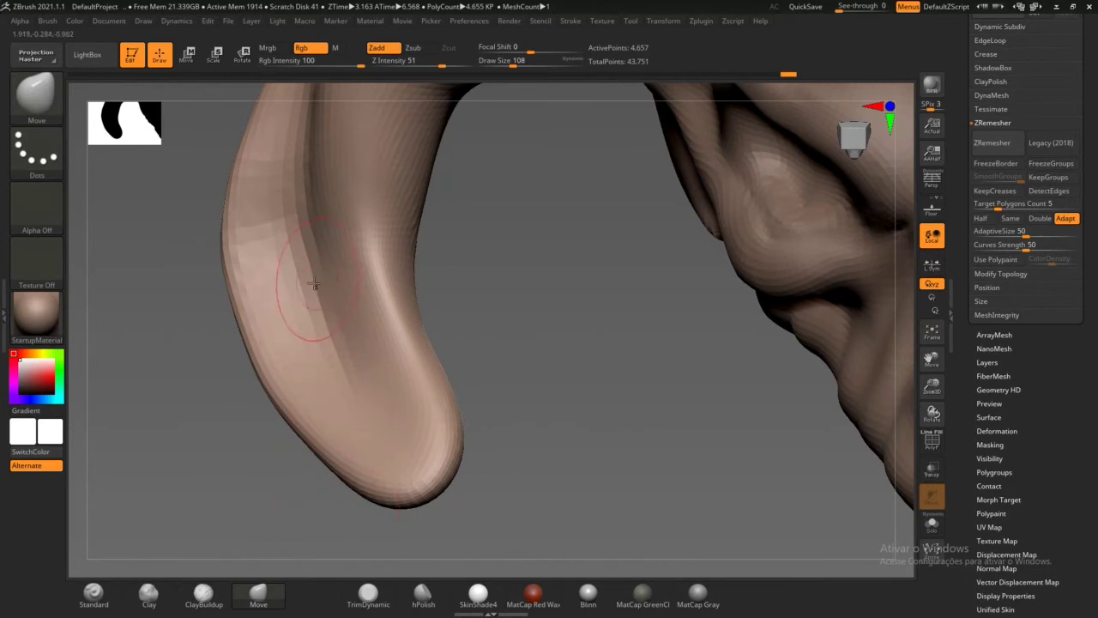
Step: Smooth the ridge on the horn's left edge, then push its tip up and narrower
key("shift")
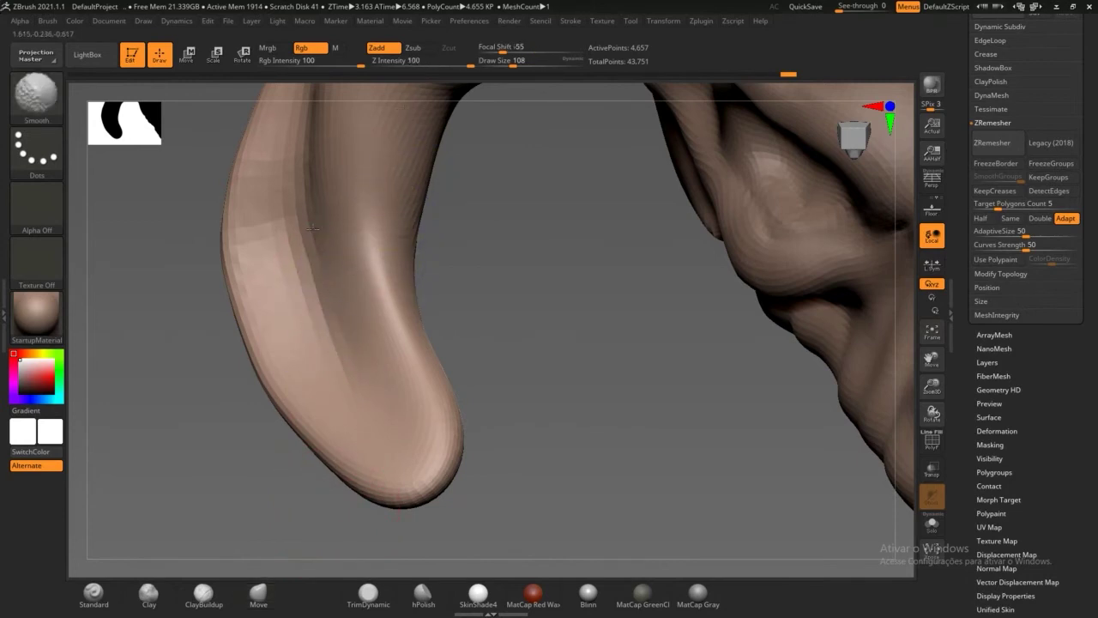
mouse_move(313, 228)
left_mouse_down("shift")
mouse_move(243, 270)
mouse_move(387, 212)
left_mouse_up("shift")
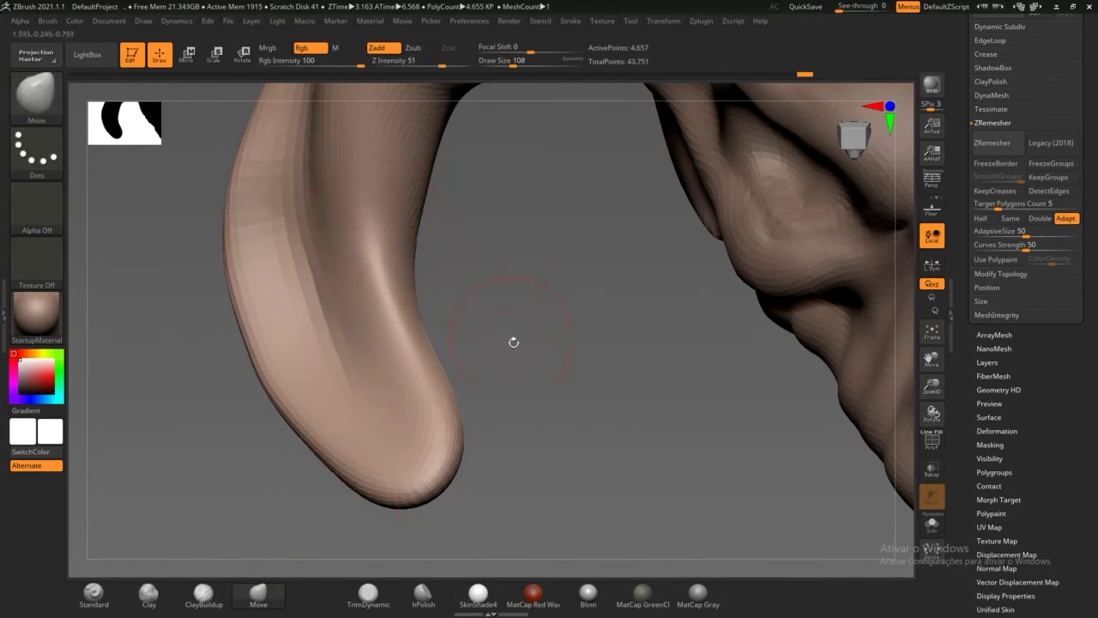
left_click_drag(545, 377, 424, 446, "alt")
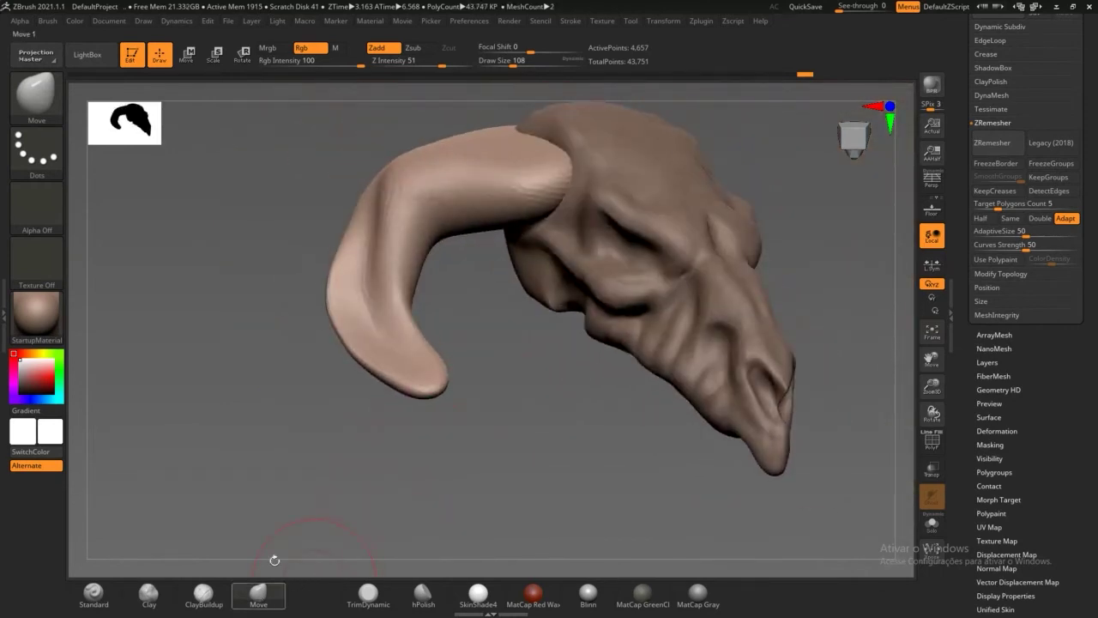
mouse_move(406, 389)
left_mouse_down()
mouse_move(422, 377)
mouse_move(395, 355)
left_mouse_up()
mouse_move(392, 409)
left_mouse_down()
mouse_move(411, 355)
mouse_move(402, 364)
mouse_move(402, 354)
left_mouse_up()
left_click_drag(494, 435, 400, 436)
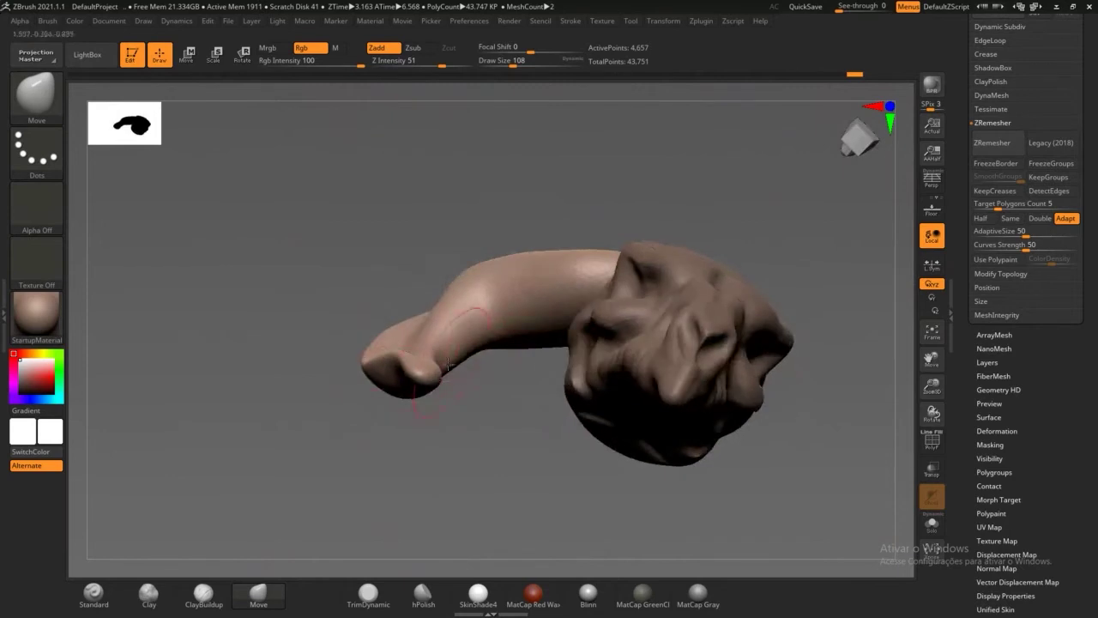
mouse_move(434, 383)
left_mouse_down()
mouse_move(431, 394)
mouse_move(375, 375)
left_mouse_up()
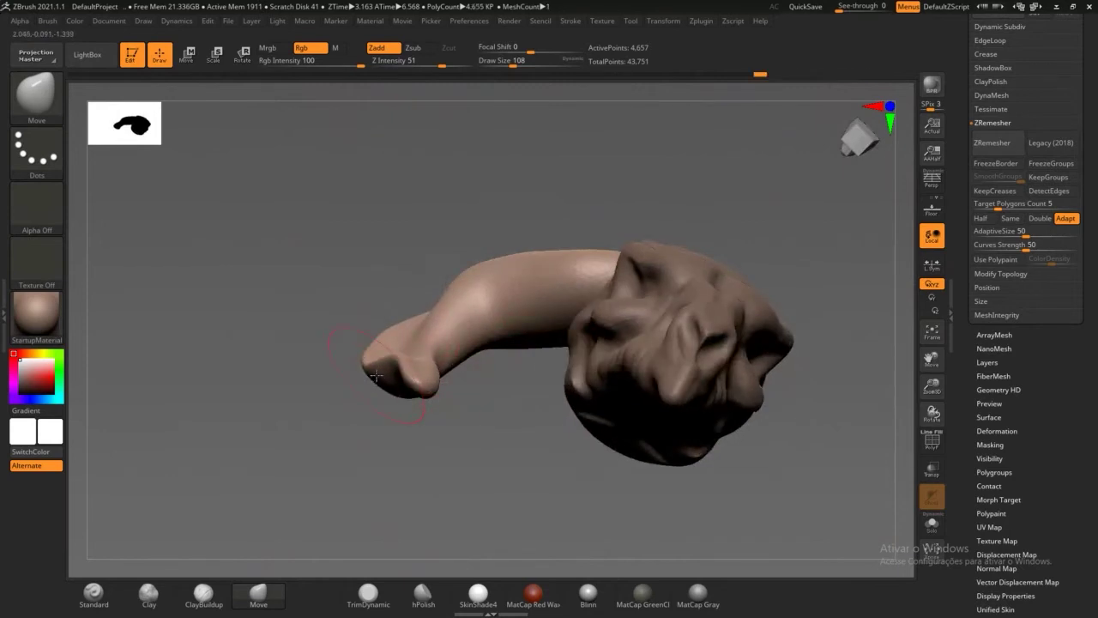
left_click_drag(395, 444, 399, 360)
Step: Pull the horn's upper bend and top bulge upward into a cleaner sweep
left_click_drag(380, 232, 363, 199)
left_click_drag(390, 292, 405, 273)
right_click_drag(411, 268, 426, 179)
left_click_drag(425, 175, 421, 179)
left_click_drag(339, 158, 333, 124)
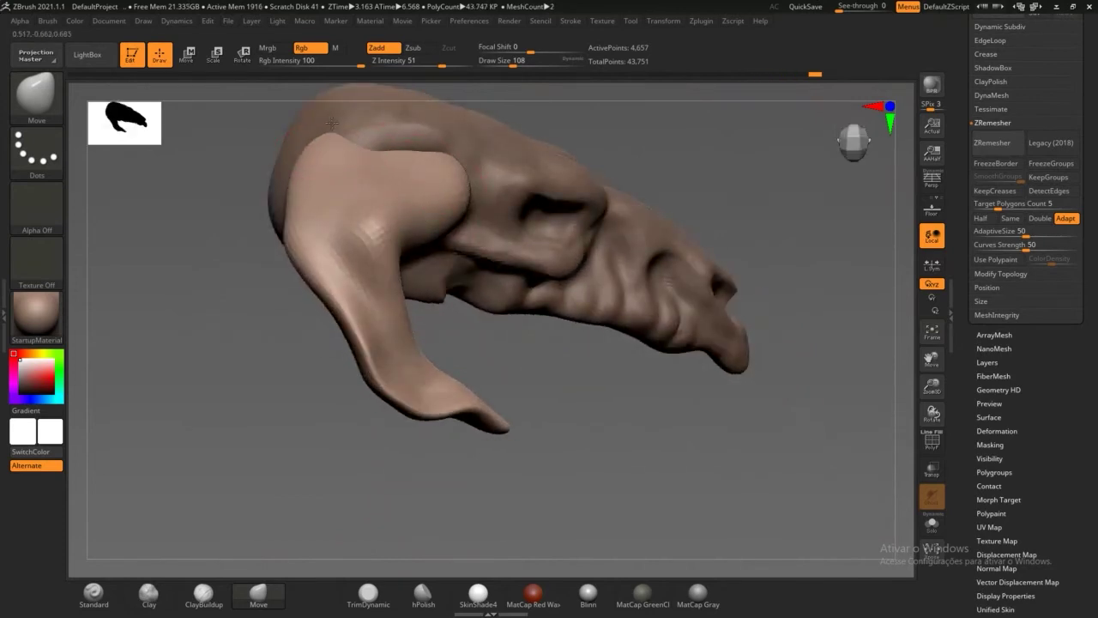
right_click_drag(332, 126, 515, 240)
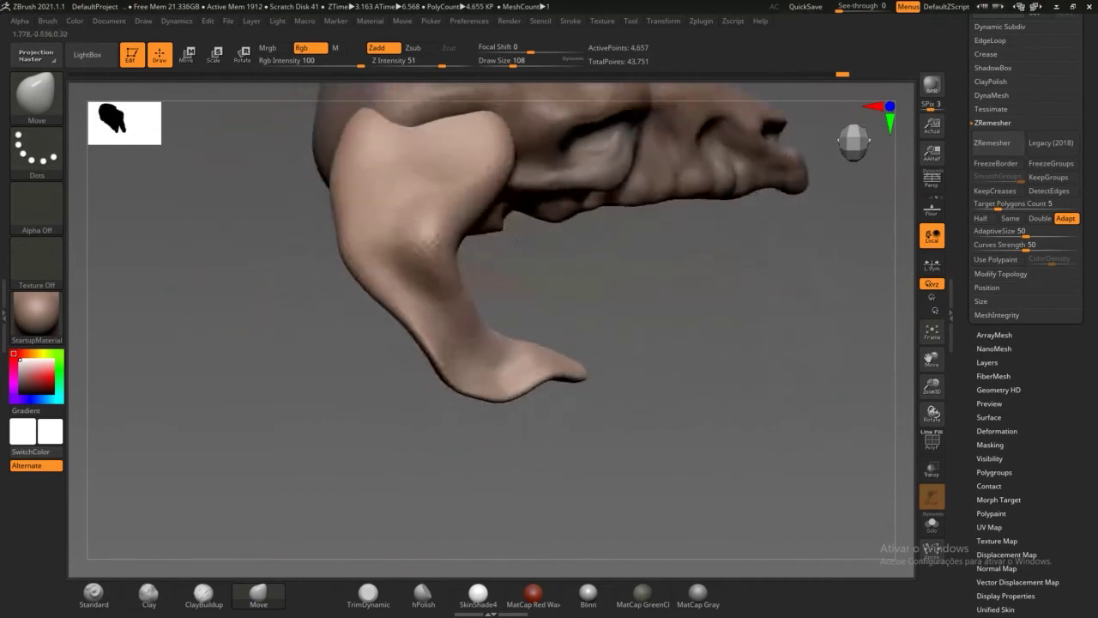
Step: Switch to ClayBuildup and build a clay ridge along the horn's edge
left_click(200, 596)
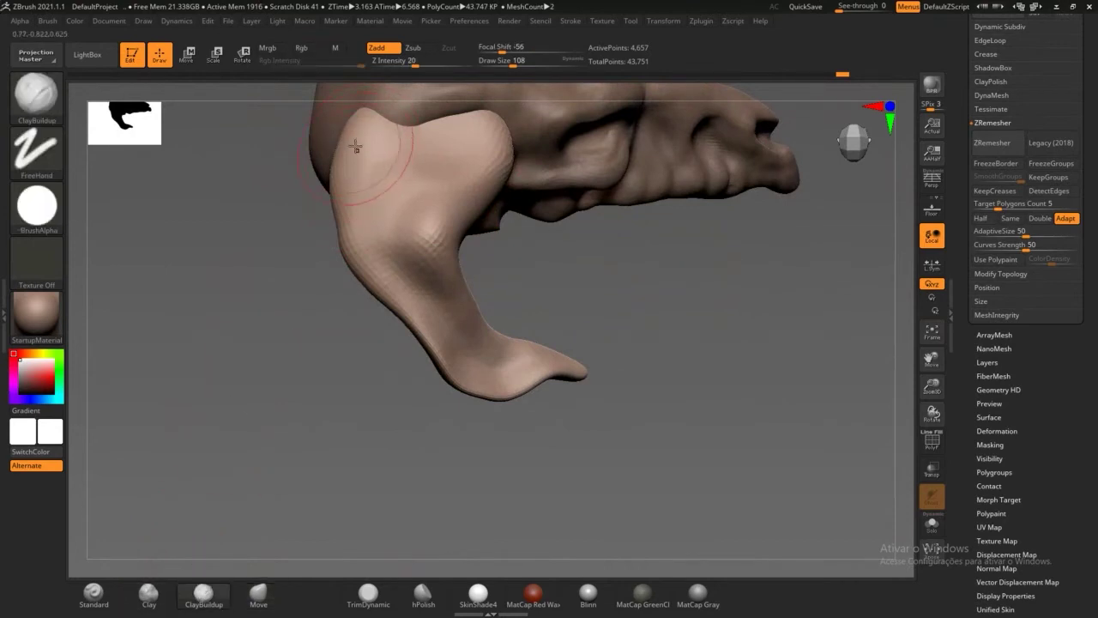
mouse_move(363, 140)
left_mouse_down()
mouse_move(360, 211)
mouse_move(381, 263)
left_mouse_up()
left_click_drag(396, 355, 540, 414)
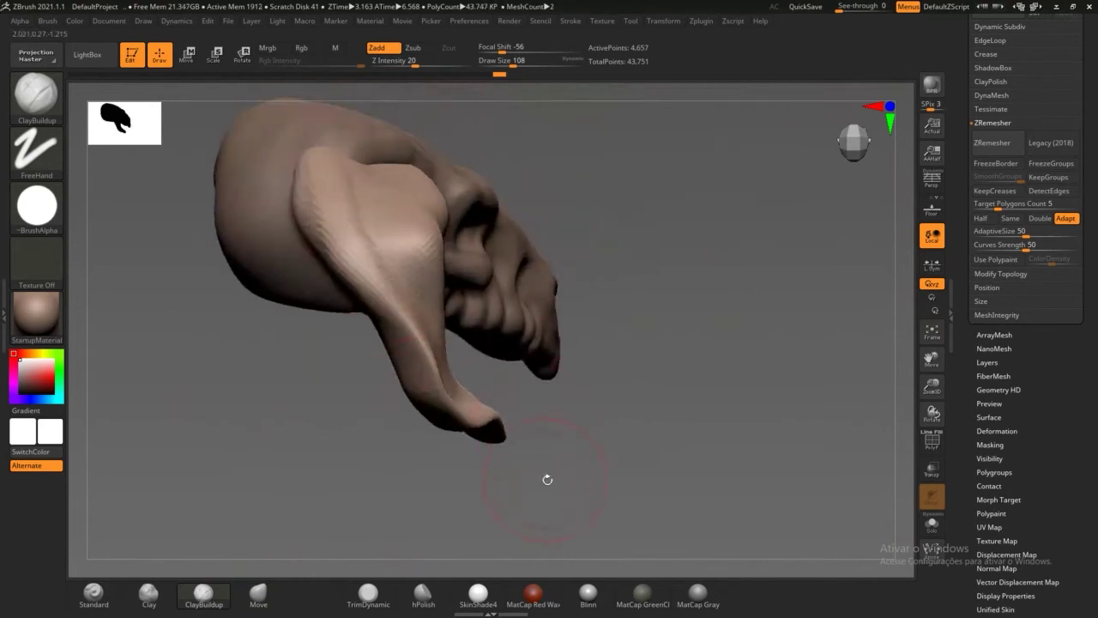
mouse_move(548, 480)
left_mouse_down("alt")
mouse_move(529, 490)
mouse_move(650, 480)
mouse_move(631, 447)
mouse_move(480, 417)
left_mouse_up("alt")
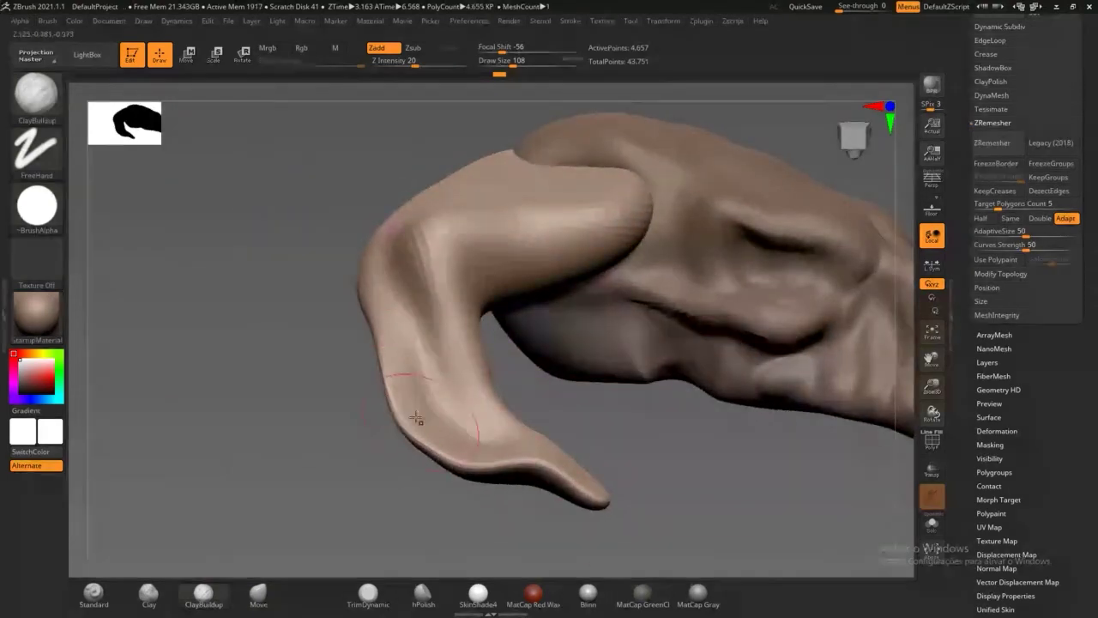
Step: Reduce Draw Size to 59 and build up clay along the horn's lower curve and tip
left_click_drag(505, 62, 503, 64)
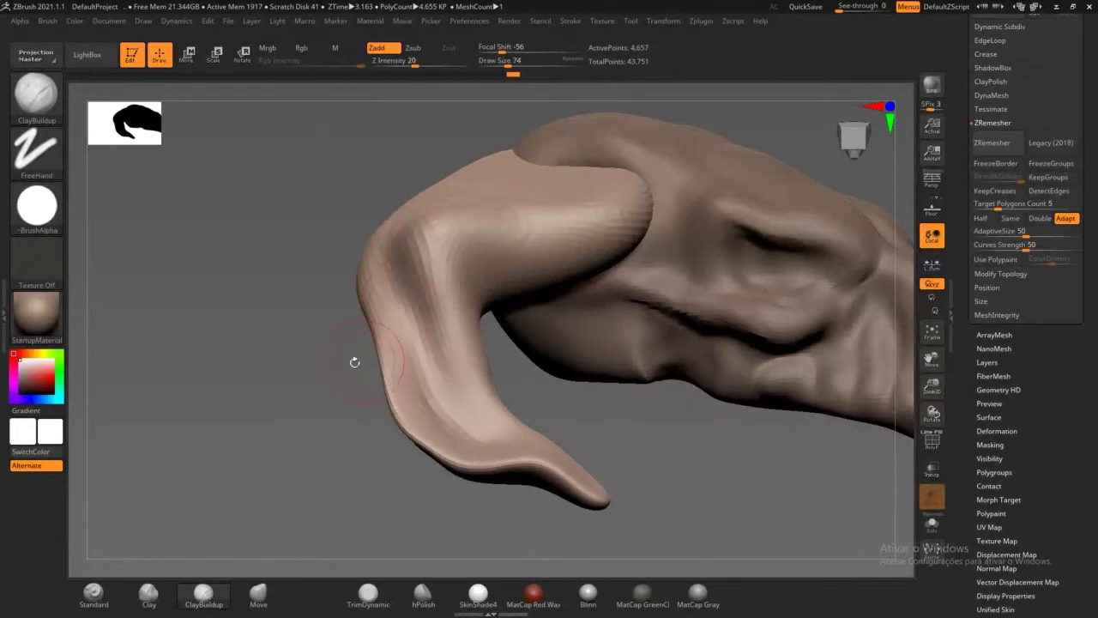
key("s")
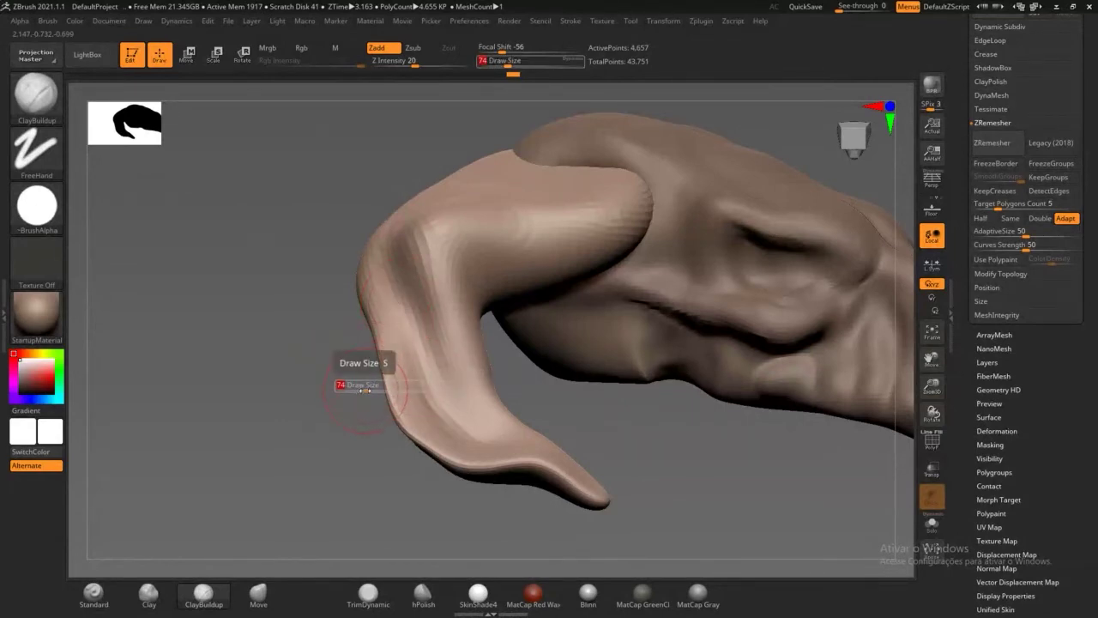
key("s")
key("s")
key("s")
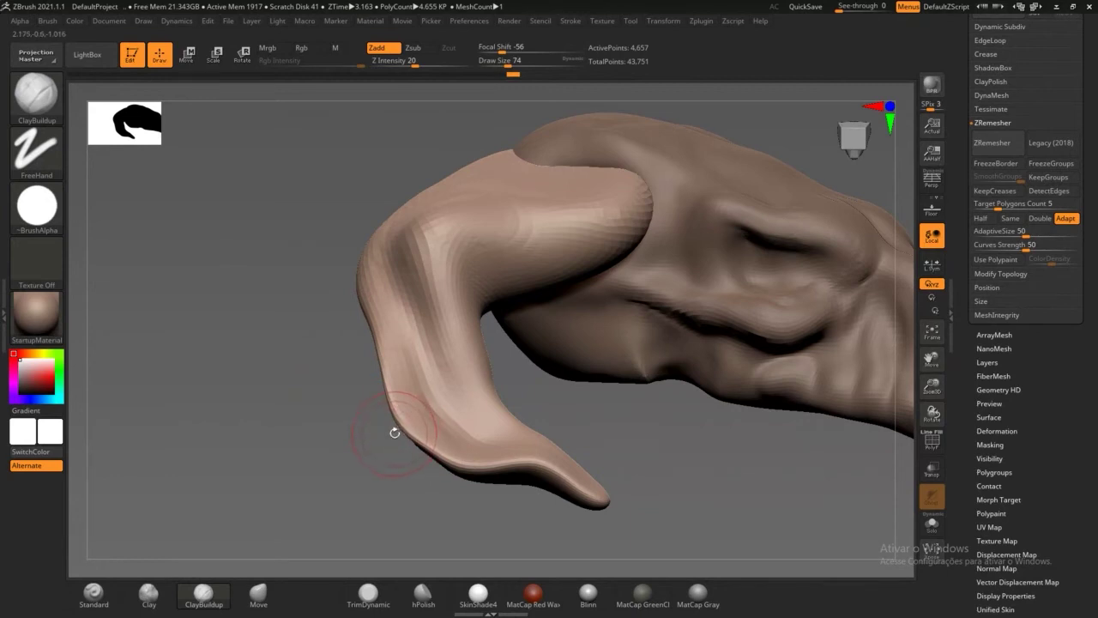
key("space")
key("space")
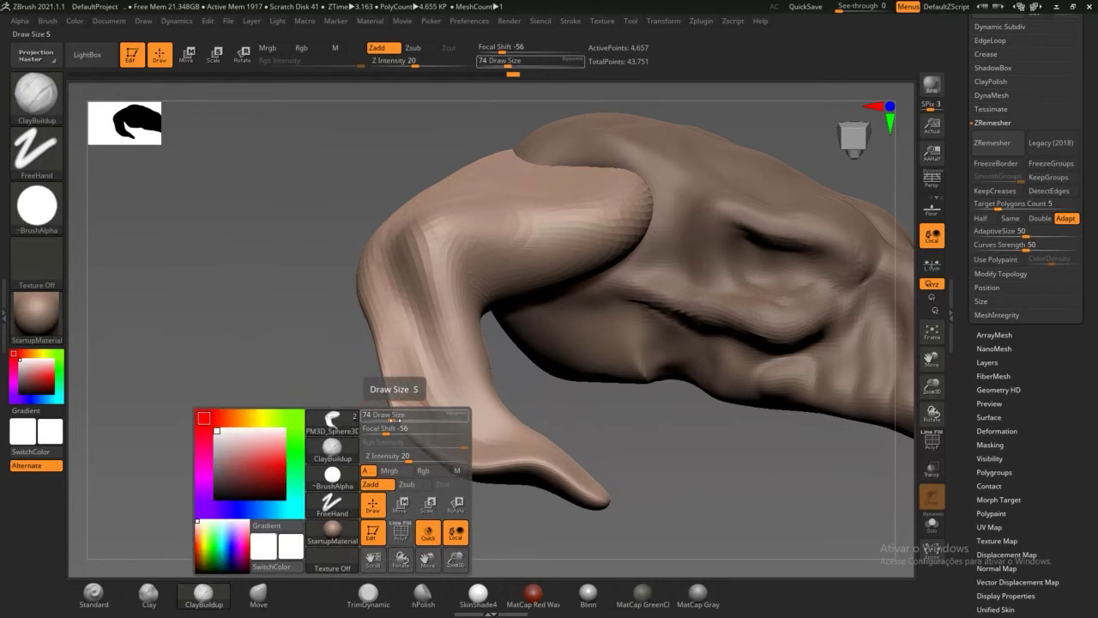
left_click_drag(394, 420, 390, 420)
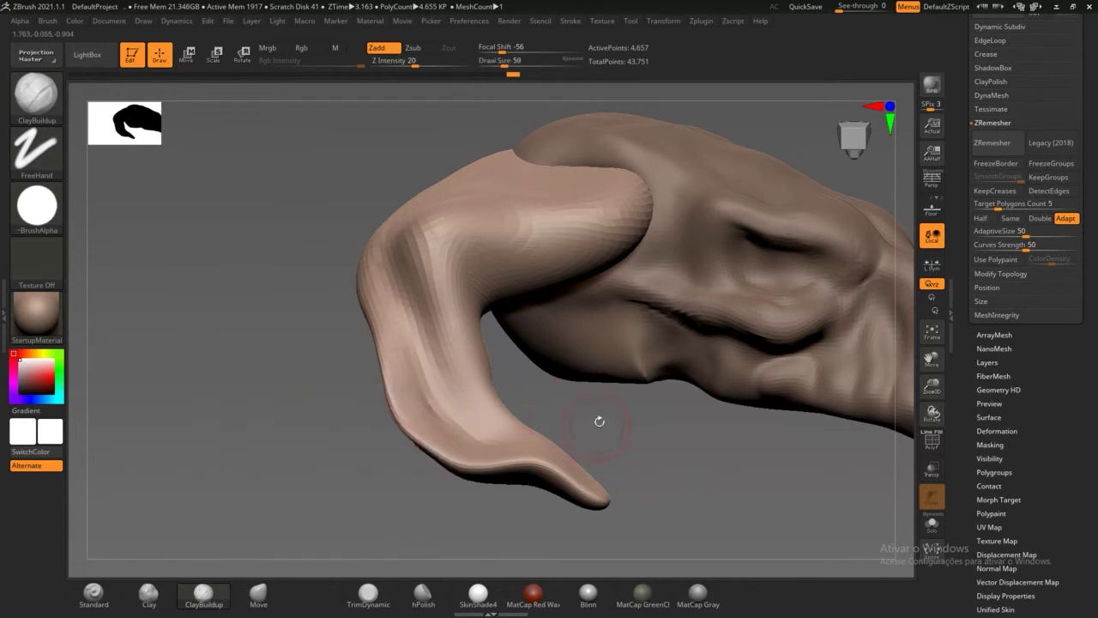
mouse_move(599, 422)
left_mouse_down()
mouse_move(406, 372)
mouse_move(448, 441)
left_mouse_up()
mouse_move(405, 397)
left_mouse_down()
mouse_move(440, 450)
mouse_move(464, 448)
left_mouse_up()
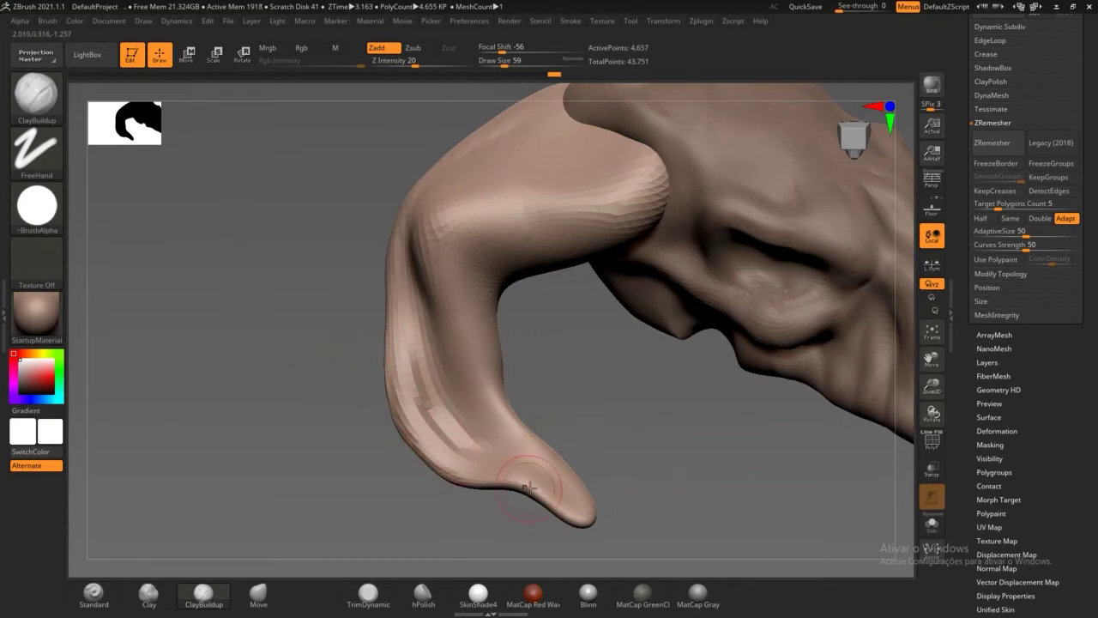
left_click_drag(625, 481, 506, 486)
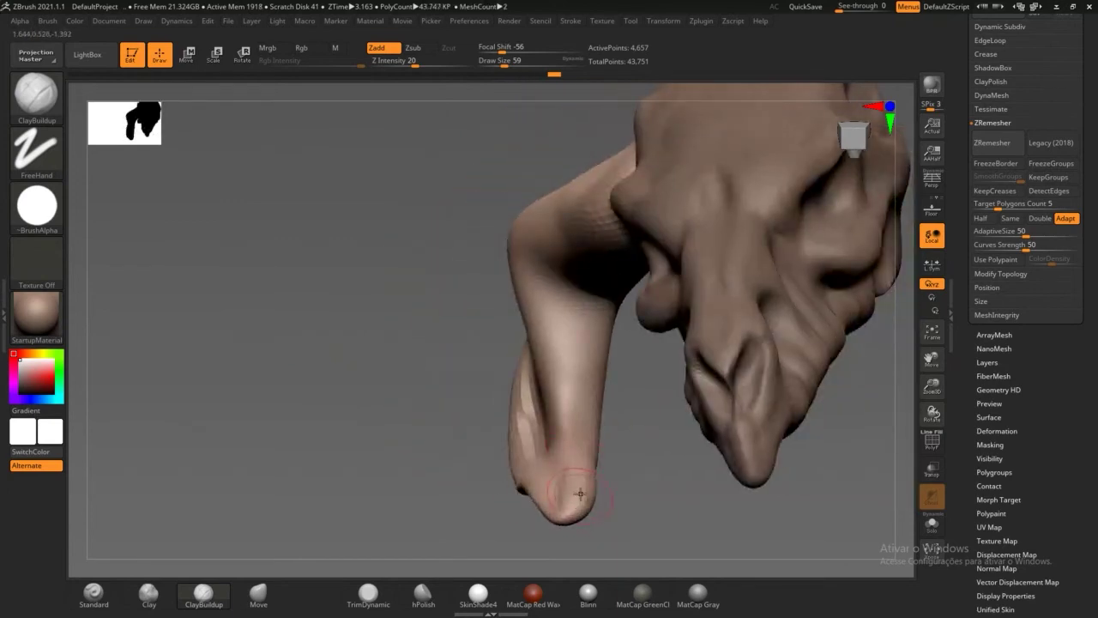
mouse_move(580, 493)
left_mouse_down()
mouse_move(635, 507)
mouse_move(630, 515)
mouse_move(616, 493)
mouse_move(637, 477)
mouse_move(756, 465)
mouse_move(677, 472)
left_mouse_up()
Step: With the Move brush, pull the horn tip's lower edge so it curls slightly more
left_click(258, 592)
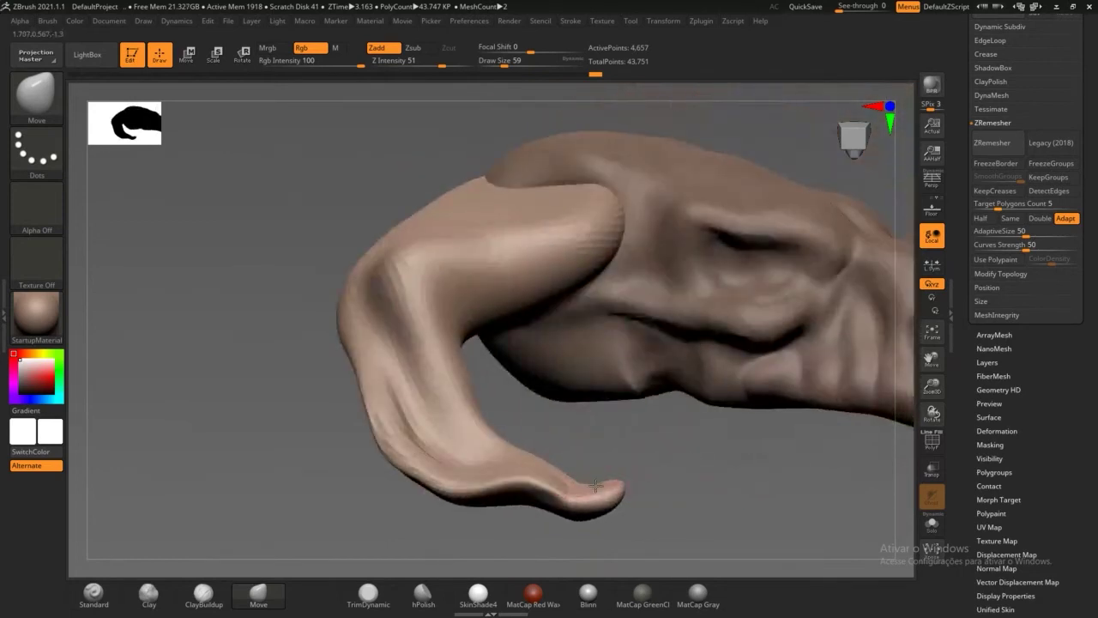
mouse_move(594, 486)
left_mouse_down()
mouse_move(617, 486)
mouse_move(627, 460)
mouse_move(563, 462)
left_mouse_up()
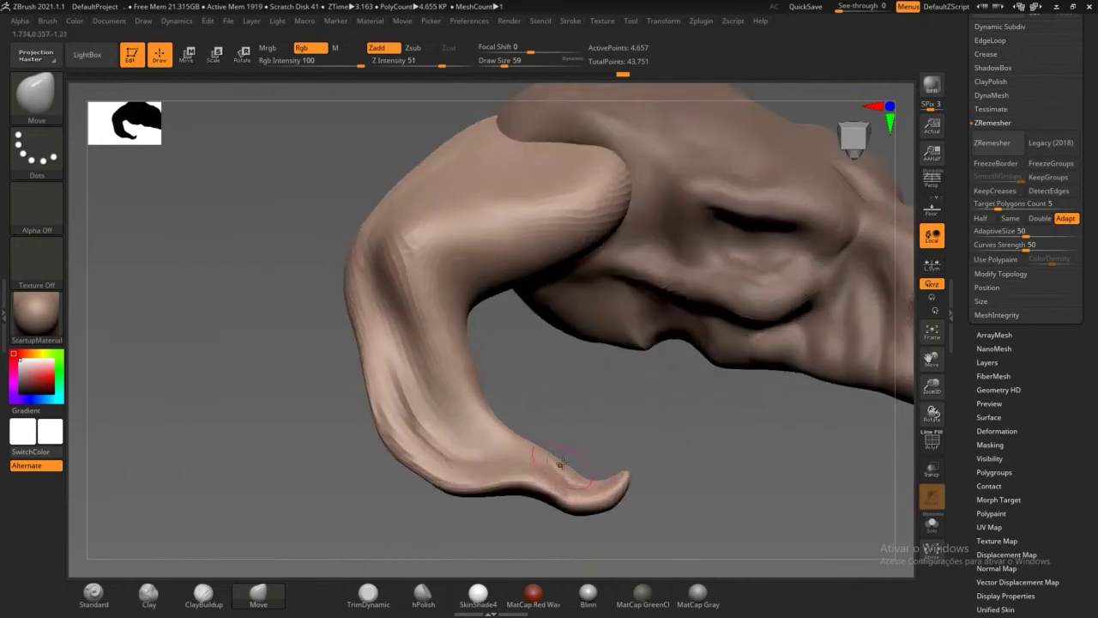
left_click_drag(491, 470, 501, 485)
mouse_move(638, 419)
left_mouse_down()
mouse_move(622, 409)
mouse_move(565, 494)
left_mouse_up()
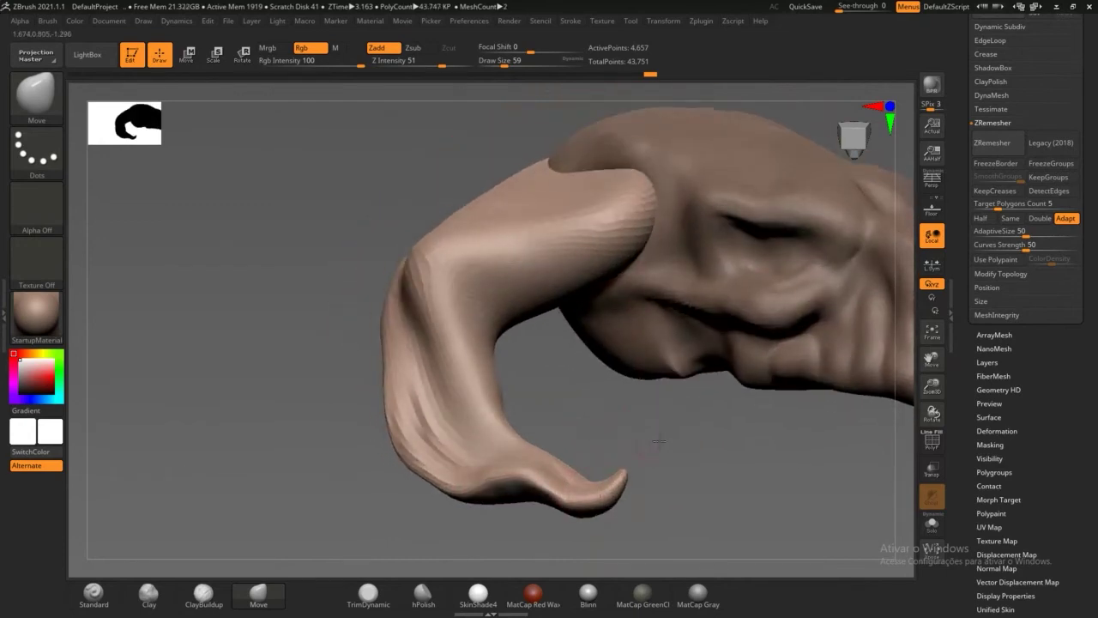
mouse_move(658, 441)
left_mouse_down()
mouse_move(562, 478)
mouse_move(570, 491)
left_mouse_up()
Step: Smooth down the base of the horn
key("shift")
left_click_drag(594, 418, 576, 371)
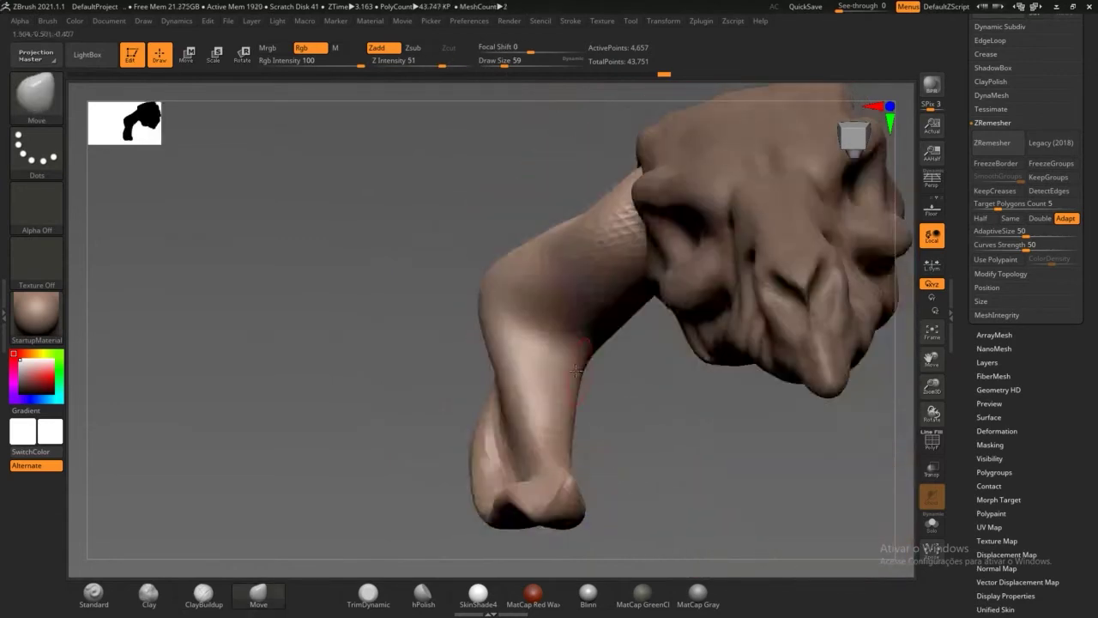
mouse_move(613, 424)
left_mouse_down()
mouse_move(658, 485)
mouse_move(610, 456)
mouse_move(569, 471)
mouse_move(542, 460)
mouse_move(686, 510)
mouse_move(458, 335)
left_mouse_up()
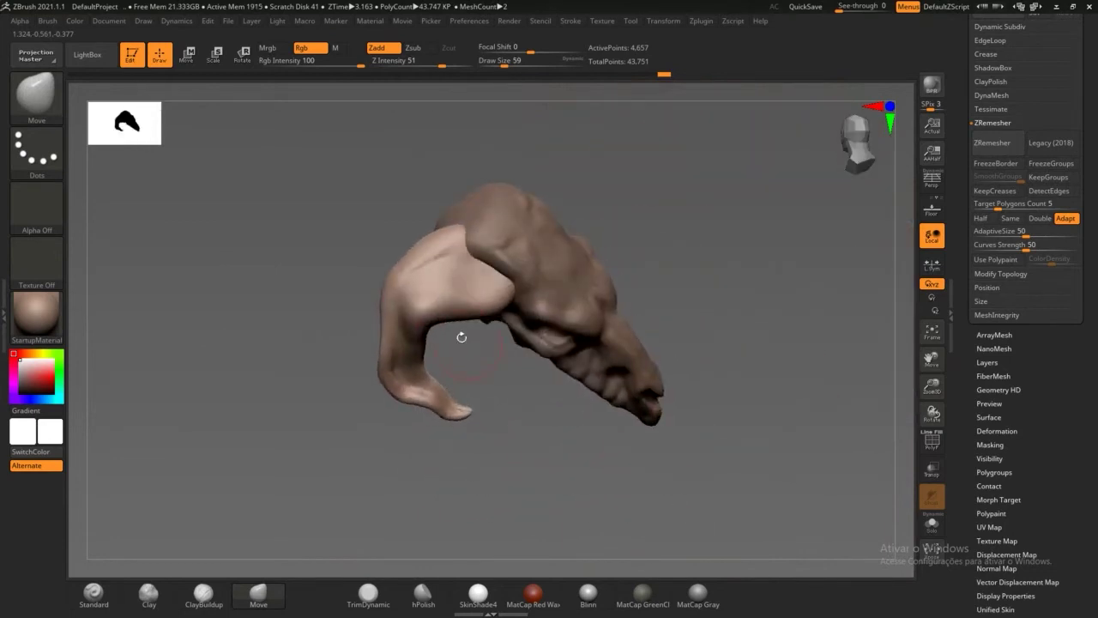
left_click_drag(429, 245, 404, 299, "shift")
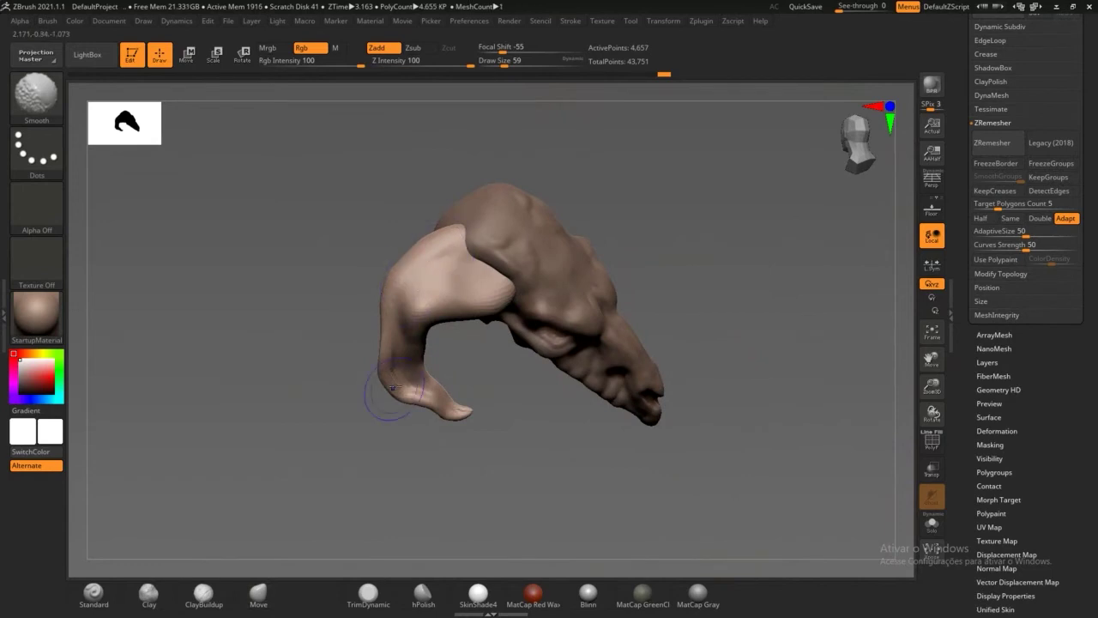
Step: Back on the Move brush, nudge the horn's outer edge and top into shape
key("b")
key("m")
key("v")
mouse_move(404, 483)
left_mouse_down()
mouse_move(392, 456)
mouse_move(442, 427)
mouse_move(421, 398)
left_mouse_up()
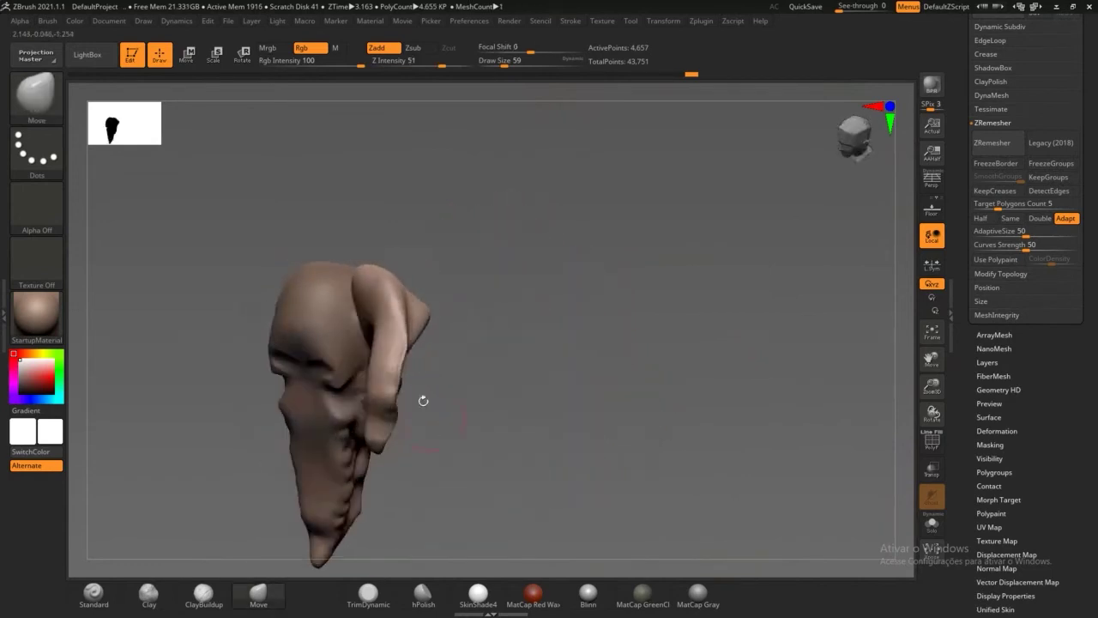
left_click_drag(521, 433, 424, 375)
left_click_drag(359, 341, 391, 319)
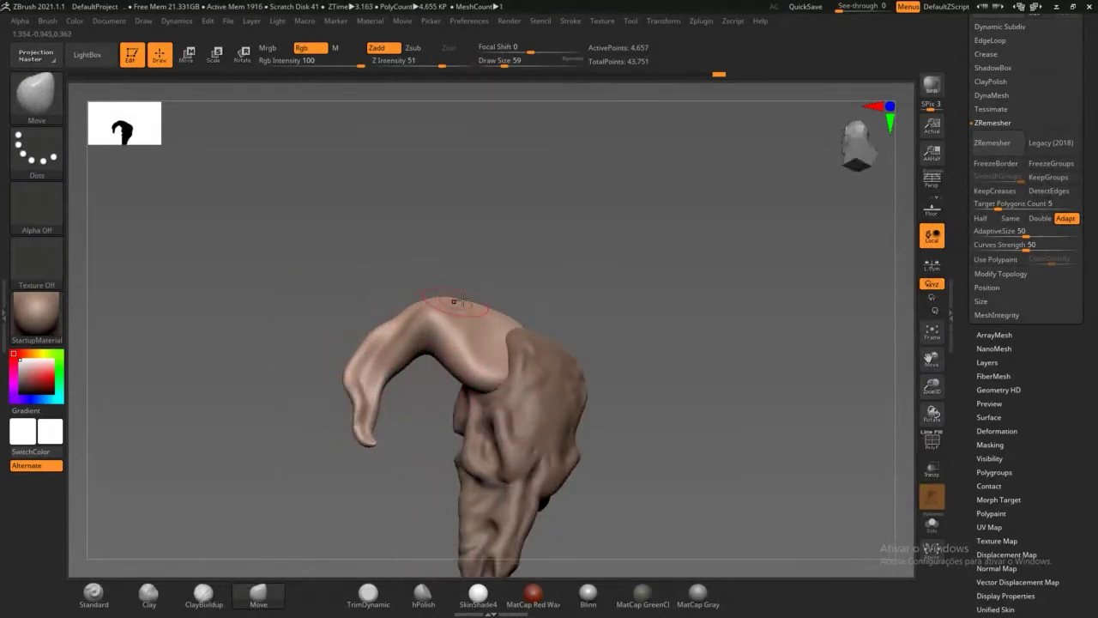
left_click_drag(464, 304, 465, 309)
left_click_drag(490, 258, 470, 268)
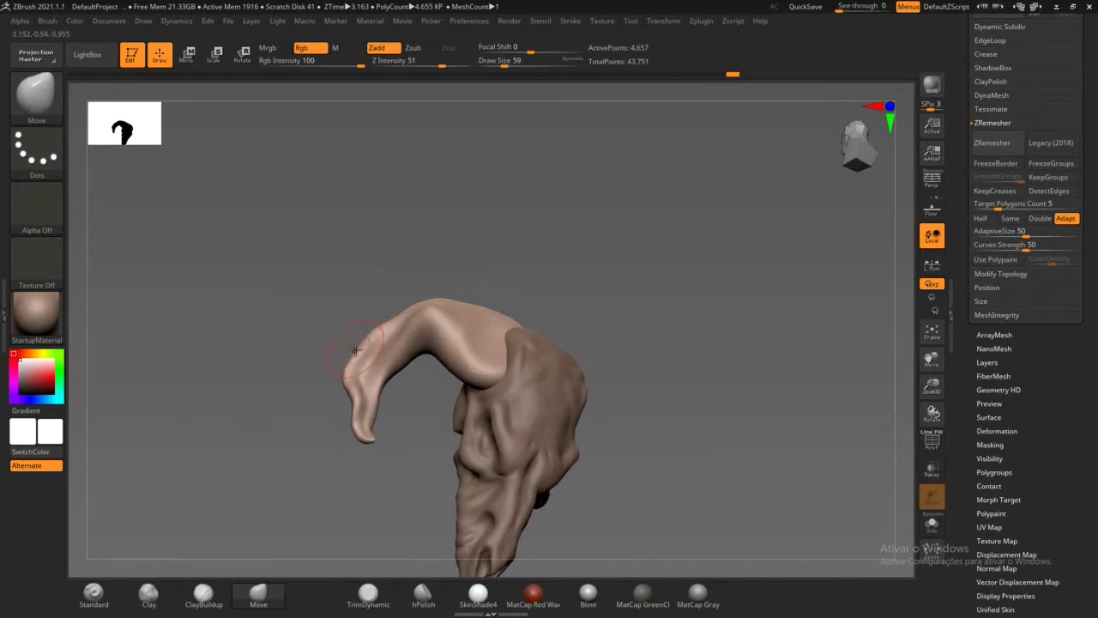
left_click_drag(443, 454, 615, 327)
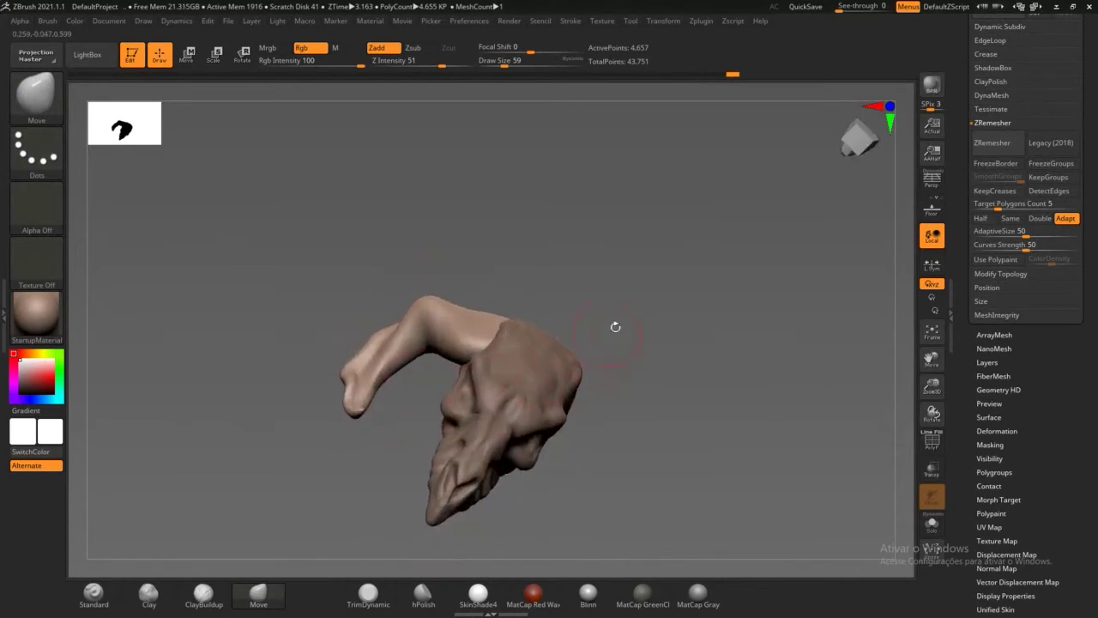
mouse_move(667, 298)
left_mouse_down()
mouse_move(640, 248)
mouse_move(671, 295)
left_mouse_up()
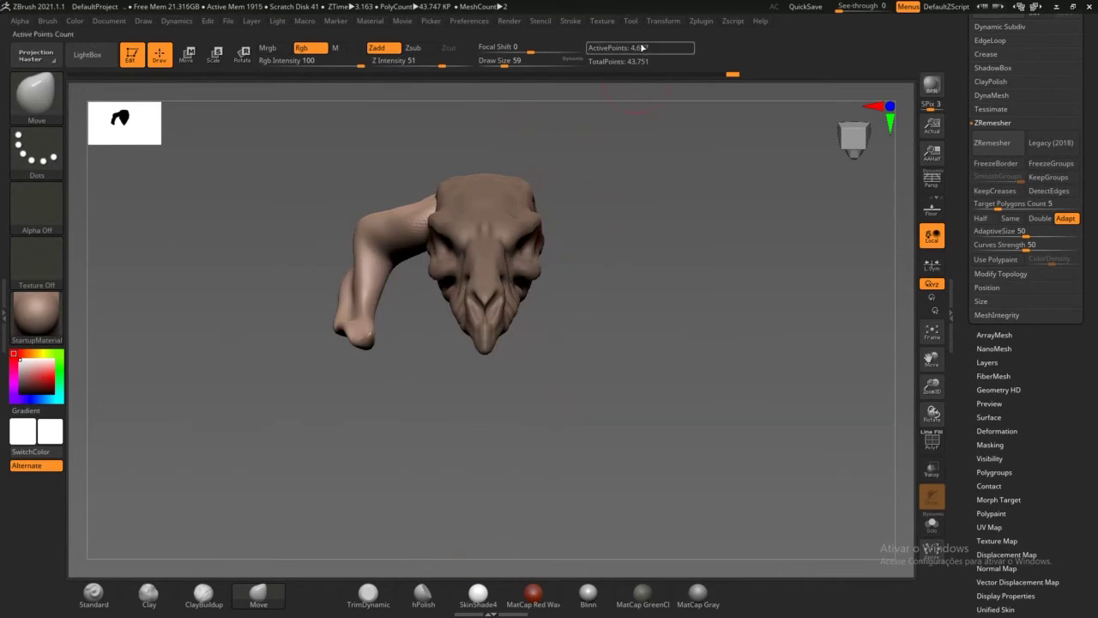
Step: Open SubTool Master's Mirror for the horn, set to X axis with Append as new SubTool
left_click(704, 23)
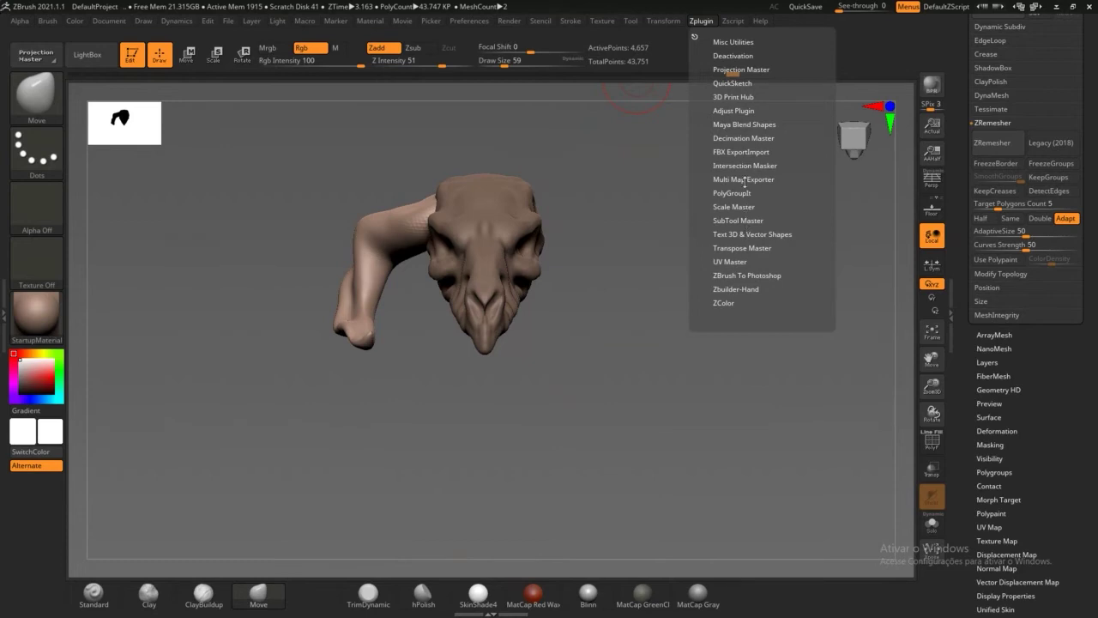
left_click(704, 23)
left_click(734, 221)
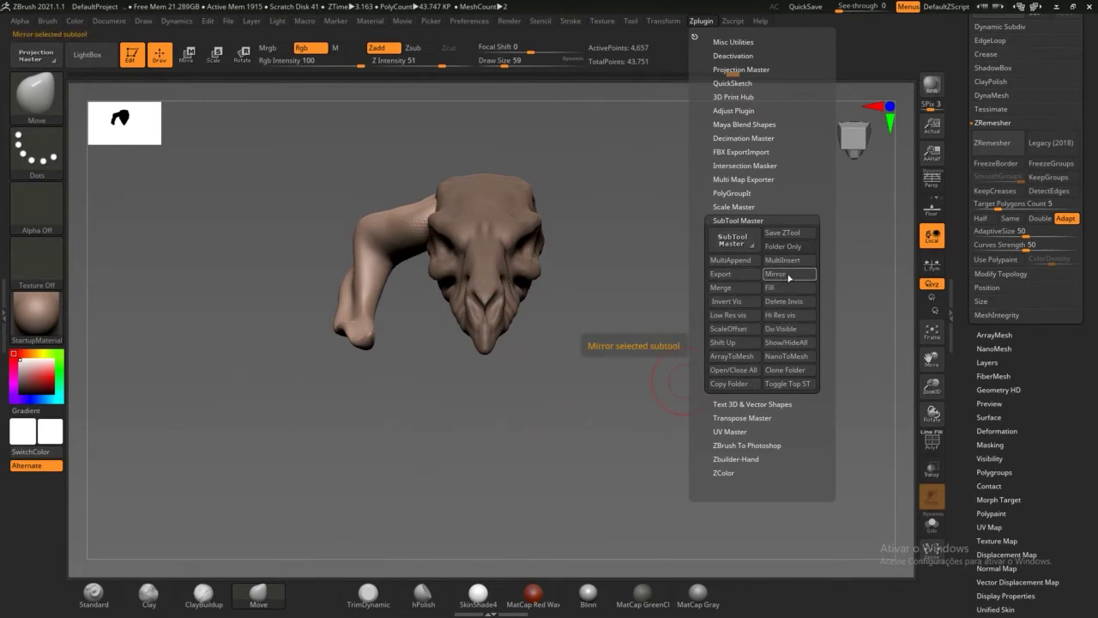
left_click(788, 276)
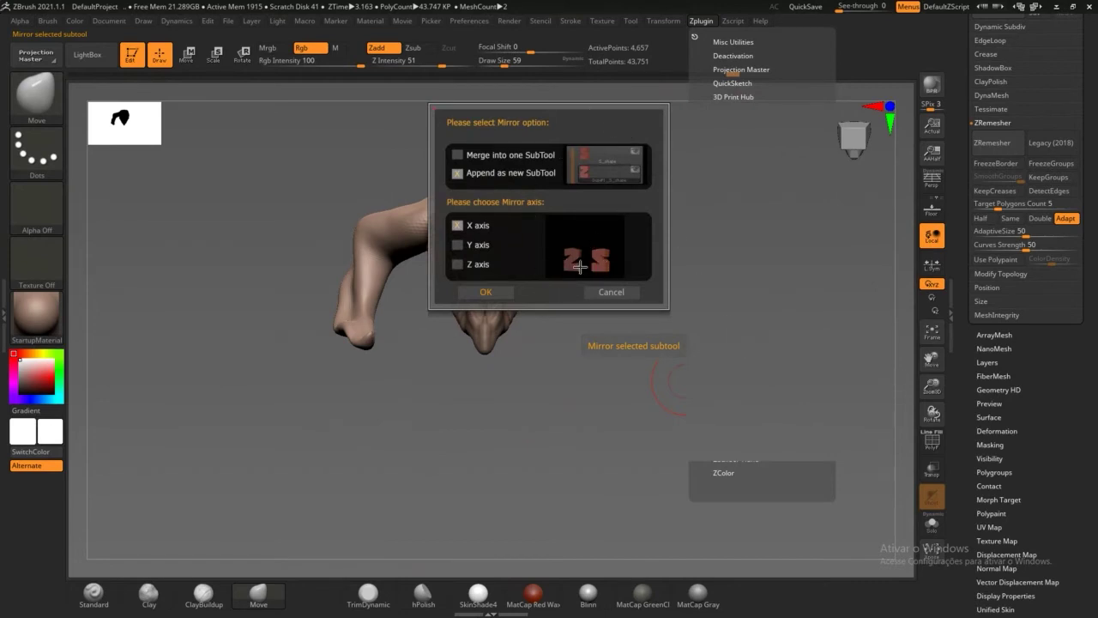
left_click(464, 245)
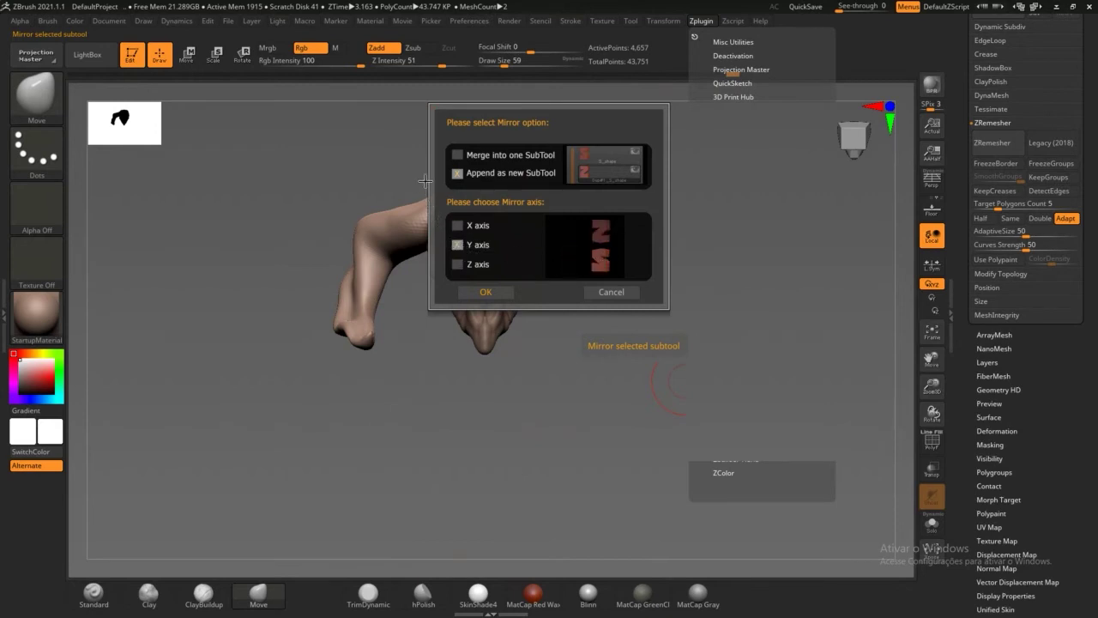
left_click(459, 264)
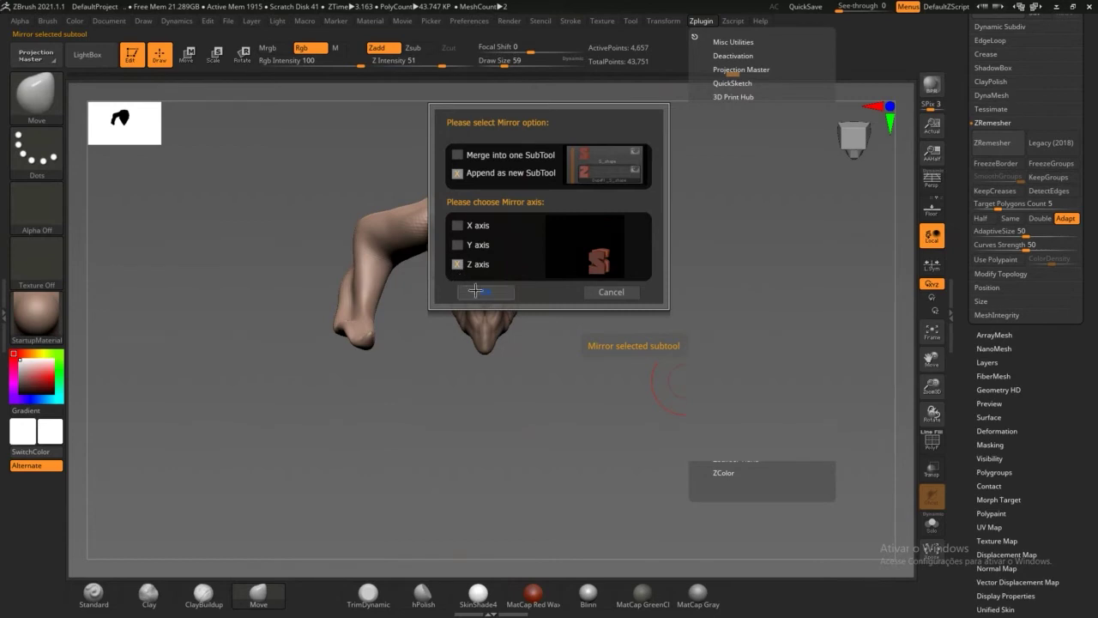
left_click(464, 226)
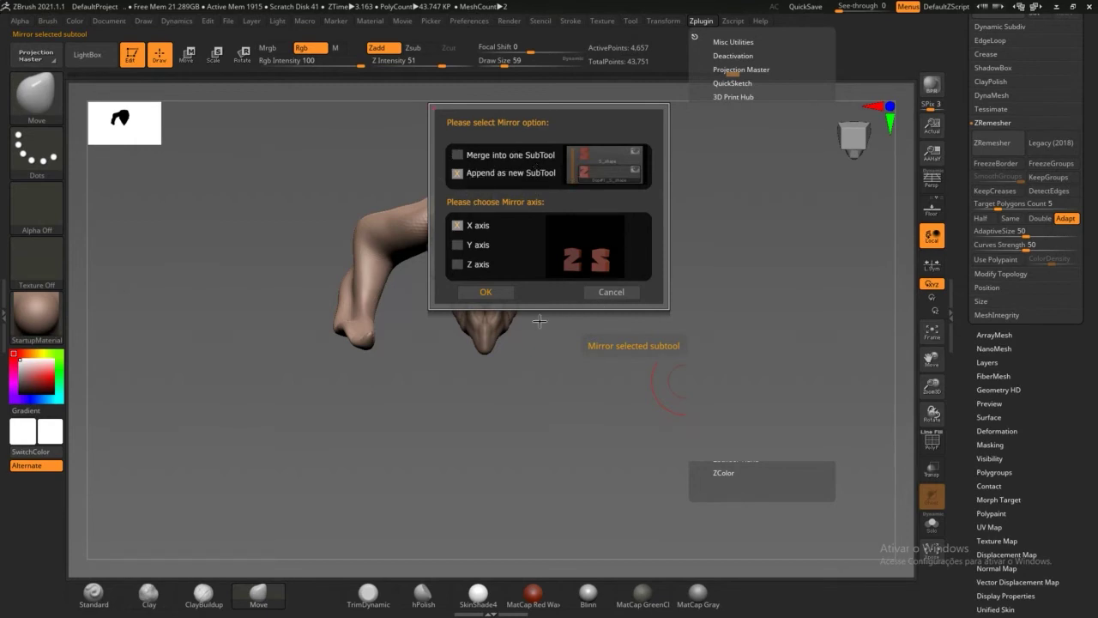
Step: Confirm the X-axis mirror with Append as new SubTool, creating the second horn
left_click(501, 292)
left_click(493, 292)
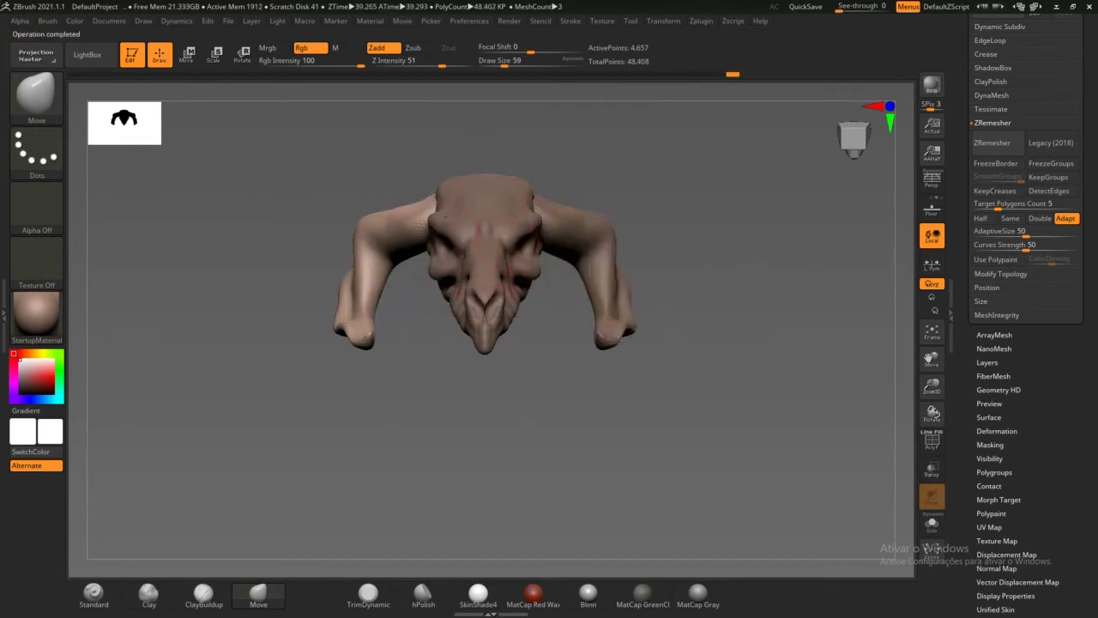
left_click_drag(967, 345, 963, 306)
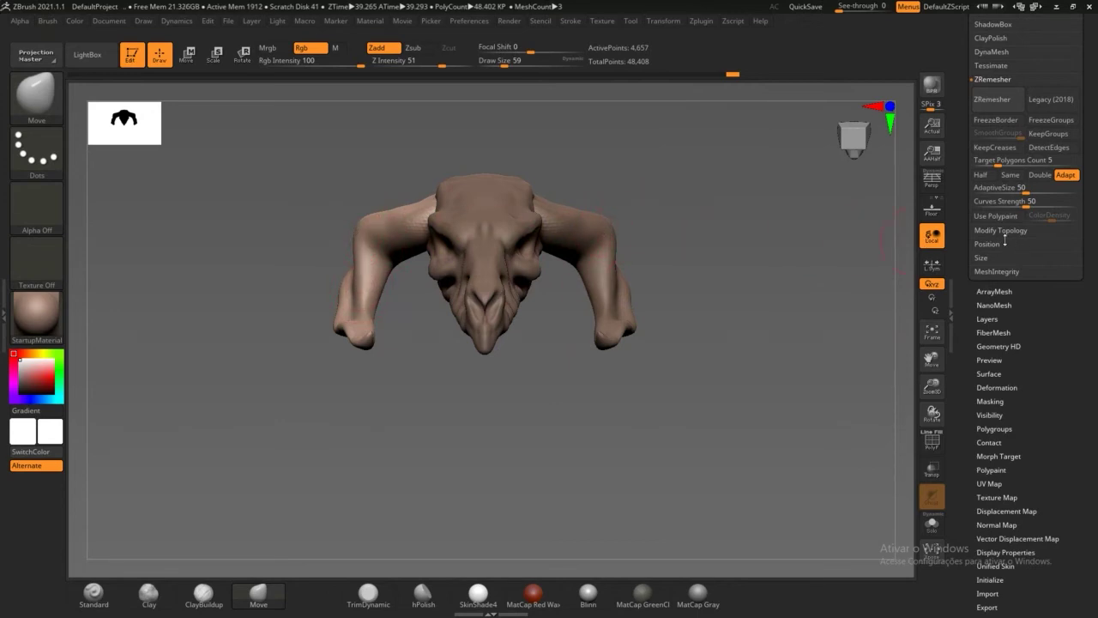
Step: Select the PolySphere skull subtool and rename it CRANIO
left_click(959, 173)
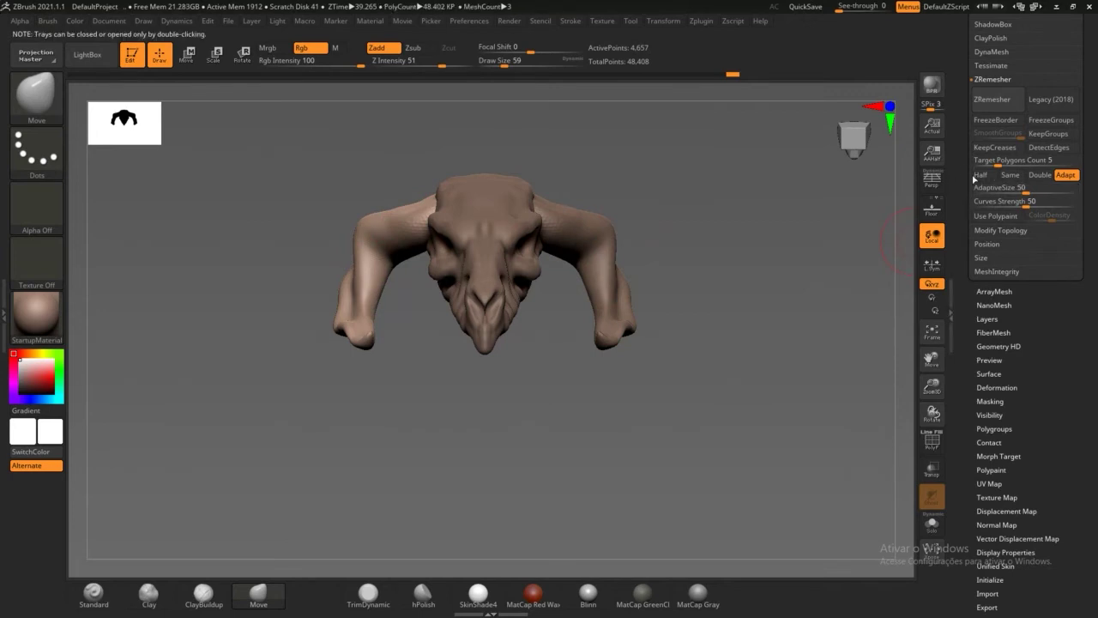
left_click_drag(963, 198, 967, 303)
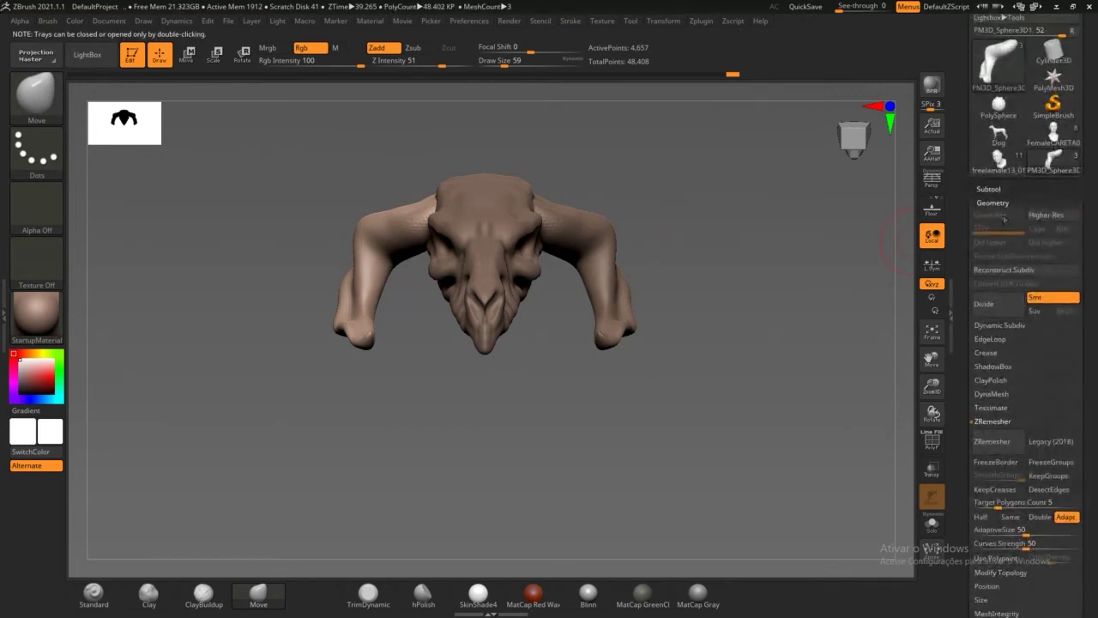
left_click(991, 188)
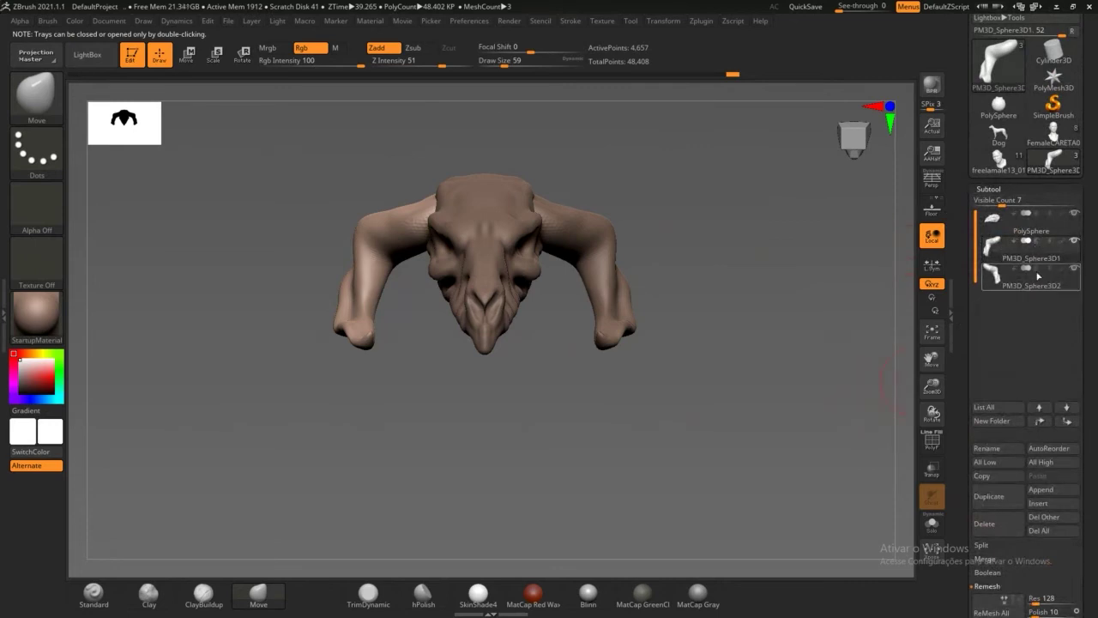
left_click(1032, 232)
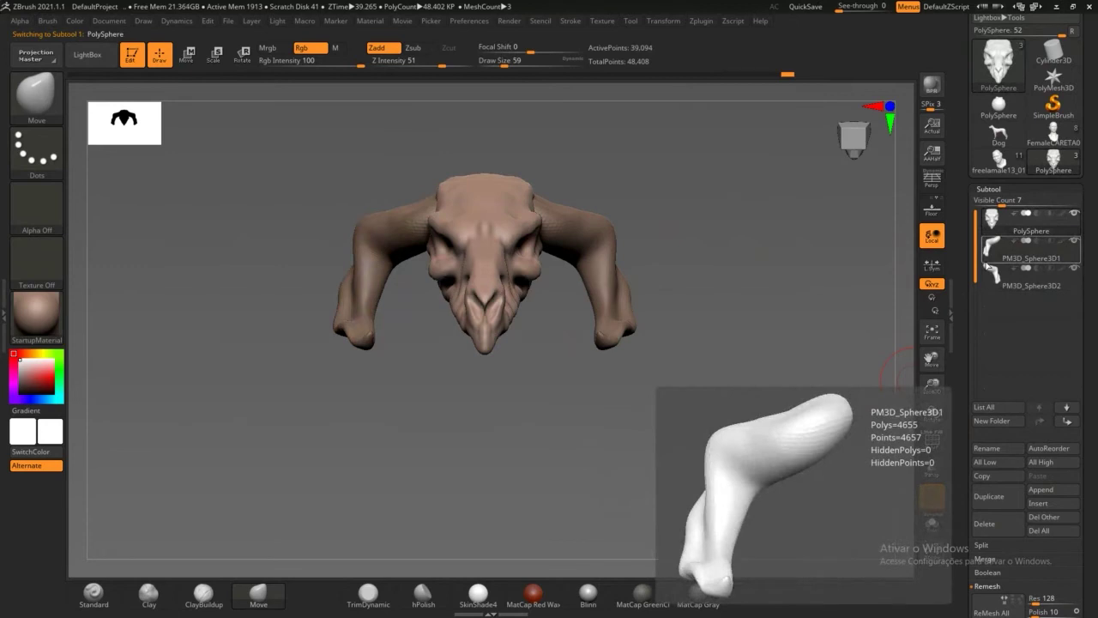
left_click(1014, 454)
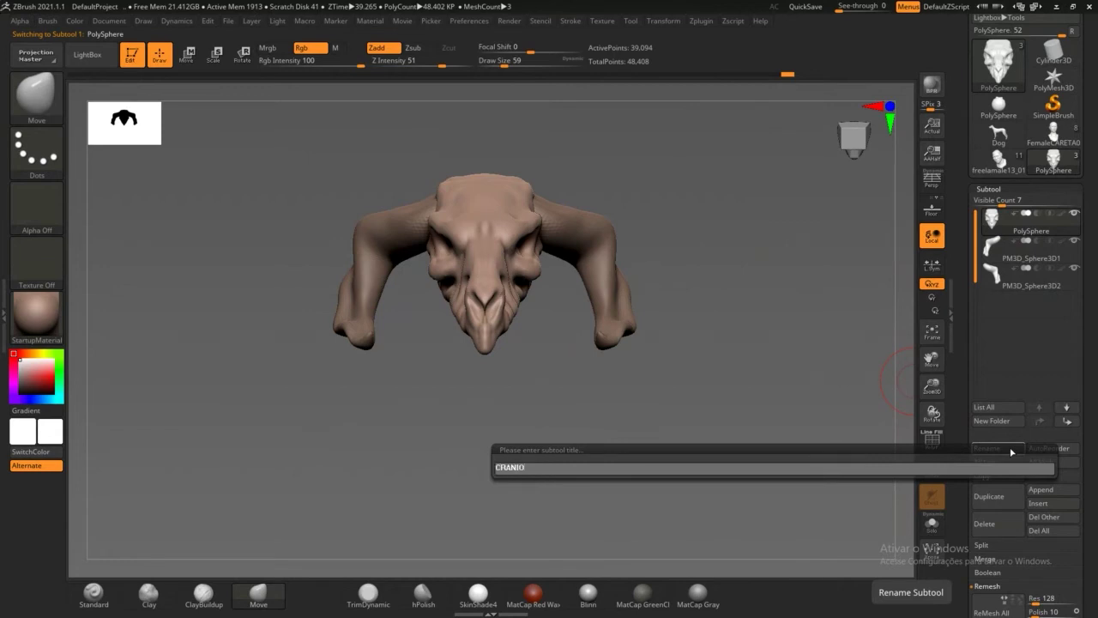
key("Return")
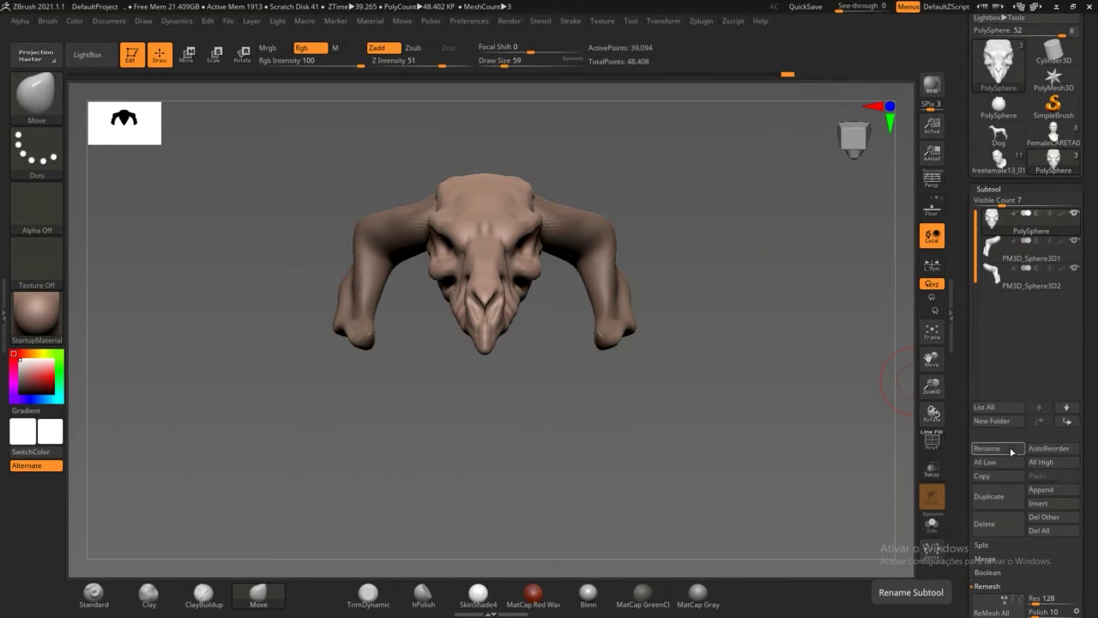
Step: Select the first horn subtool, then restore white colour and sculpt mode after stray hotkeys
left_click(1038, 257)
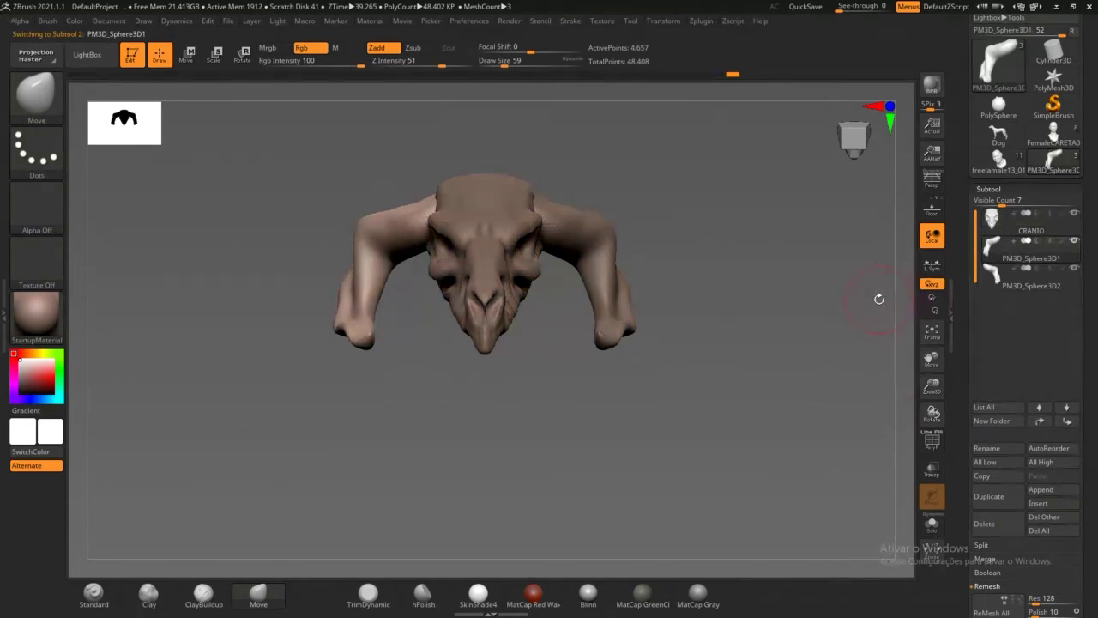
key("c")
key("h")
key("i")
key("f")
key("r")
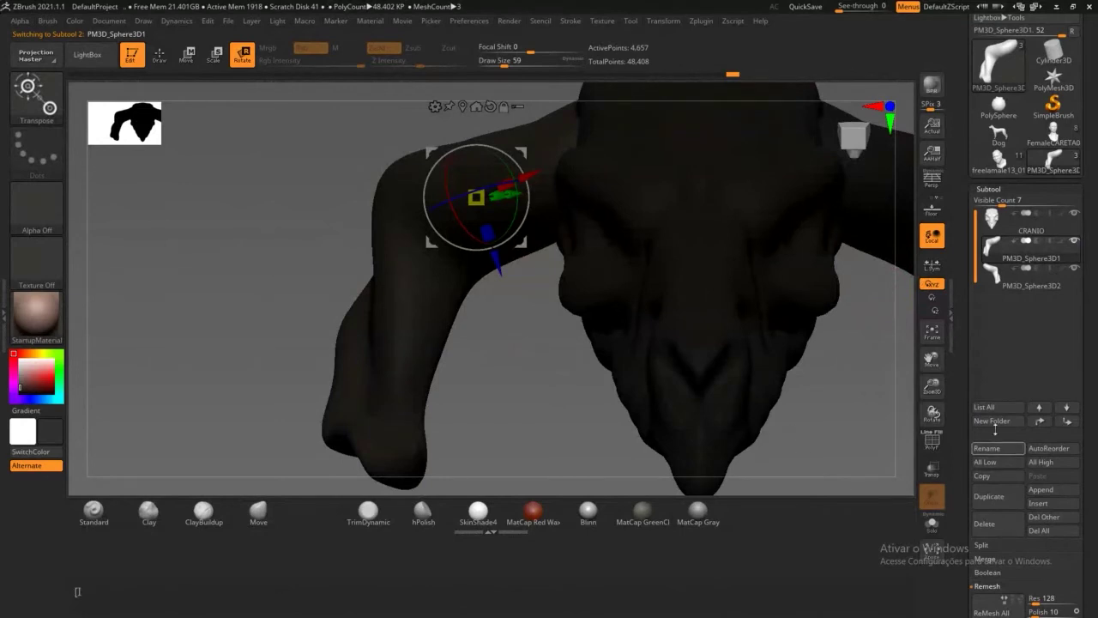
key("ctrl")
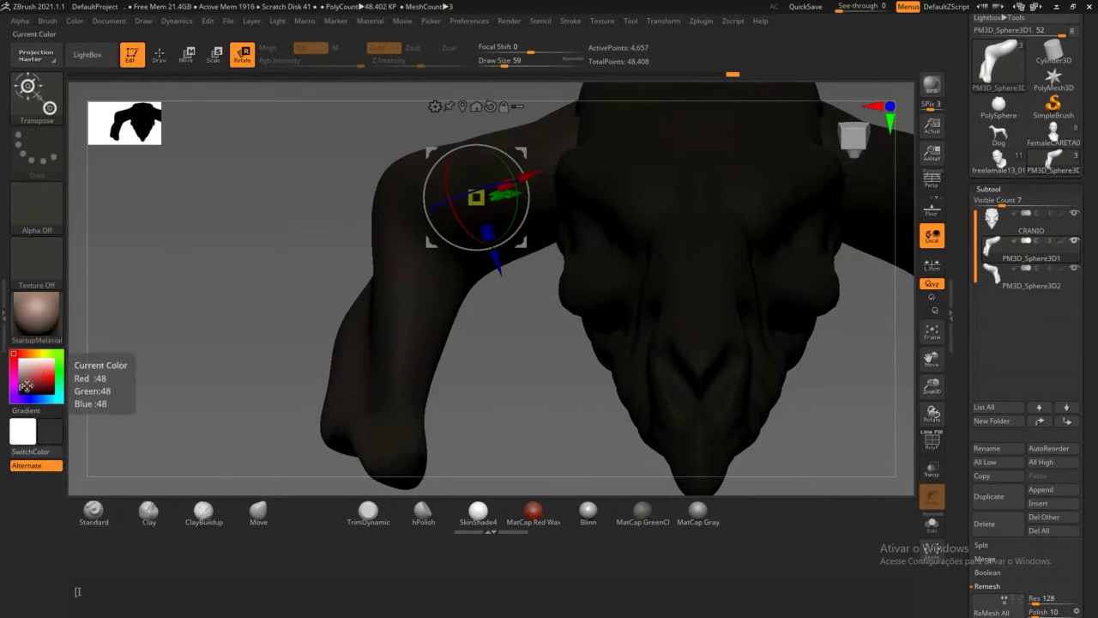
left_click_drag(23, 385, 19, 357)
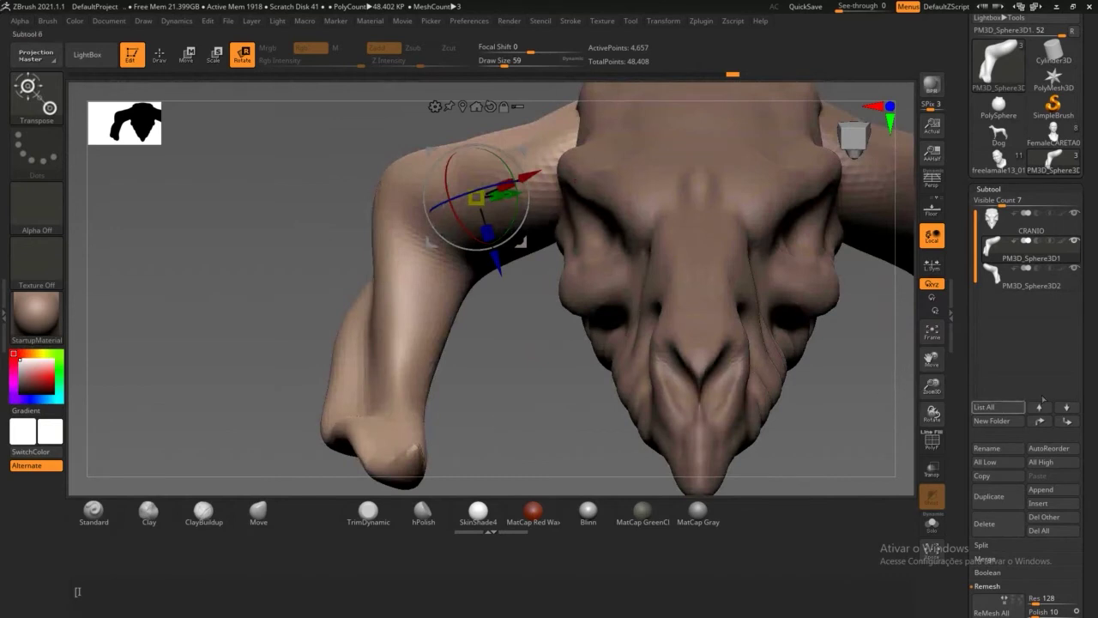
left_click(159, 54)
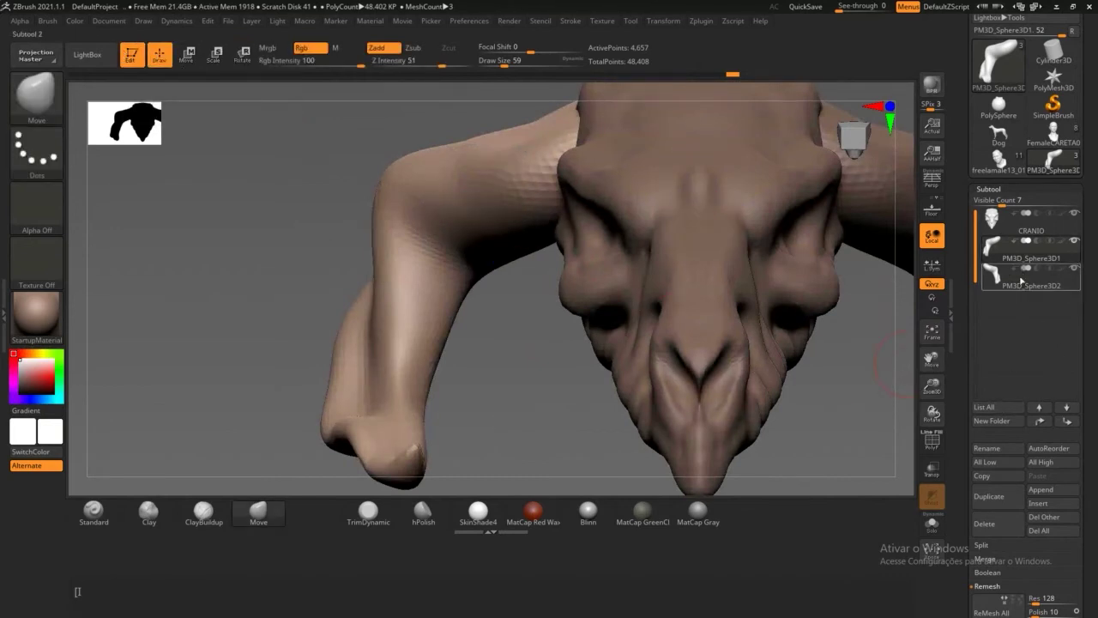
Step: Rename the horn subtool PM3D_Sphere3D1 to CHIFRE
mouse_move(1031, 295)
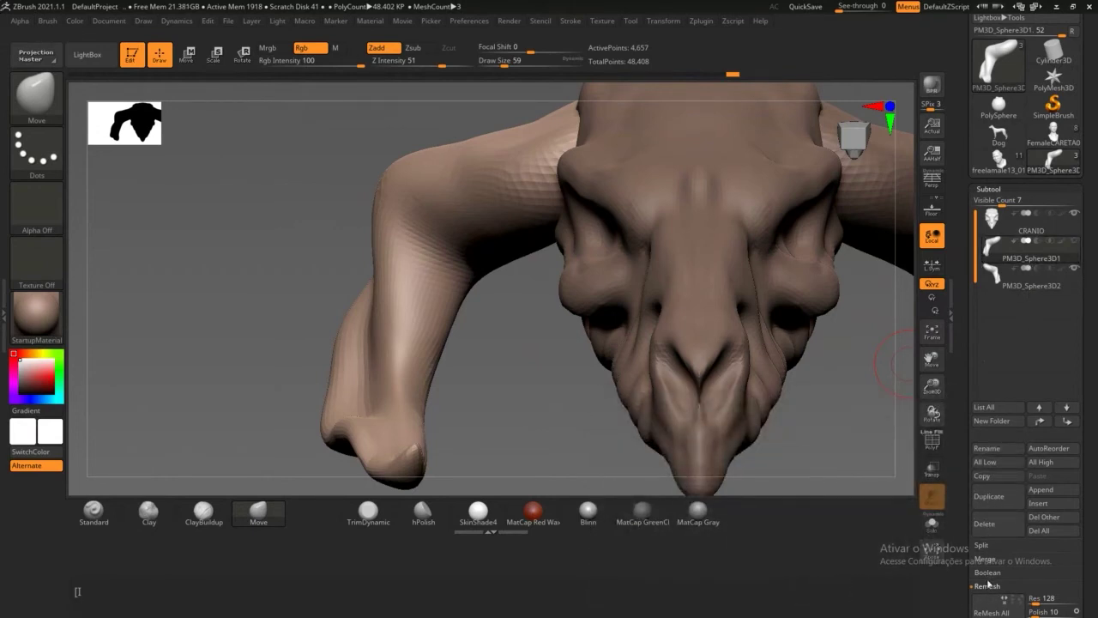
left_click(1001, 449)
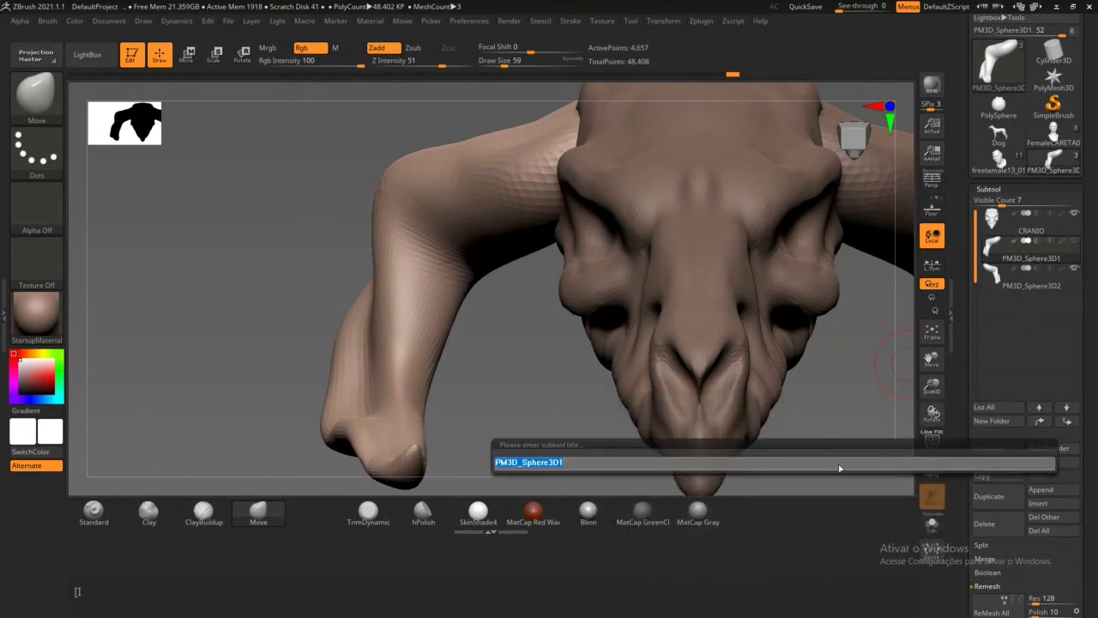
type("cH")
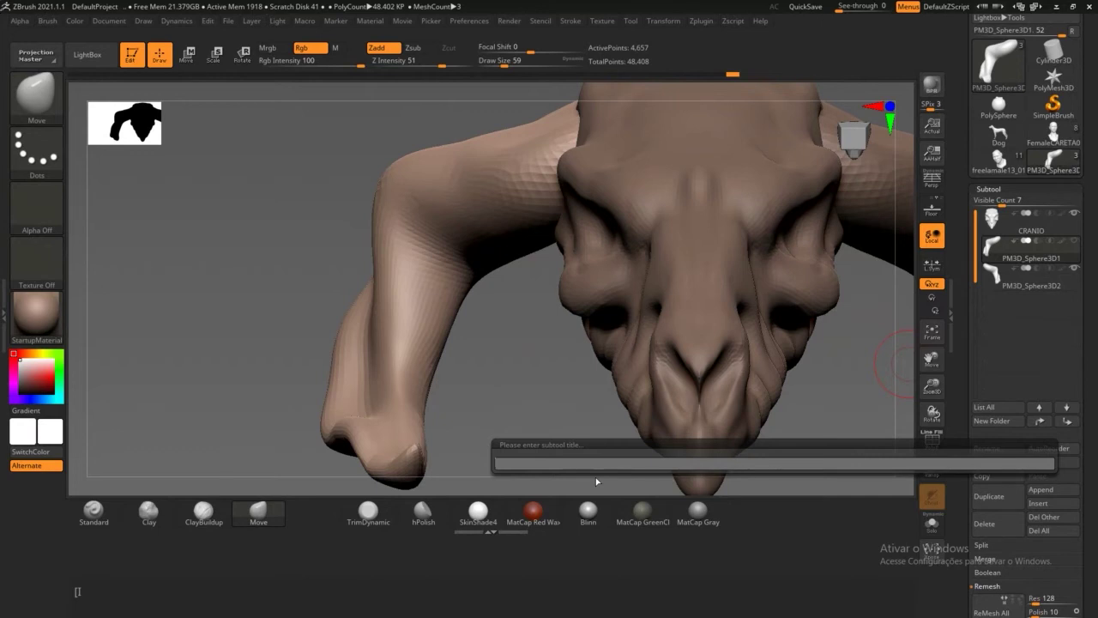
type("CHIFRE")
key("Return")
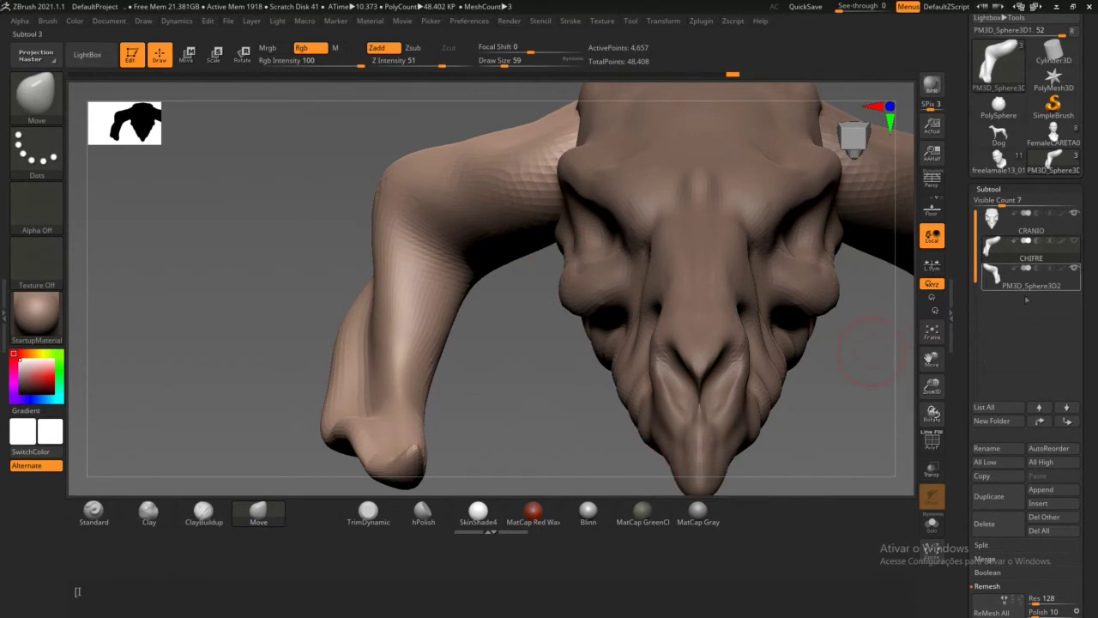
mouse_move(1027, 262)
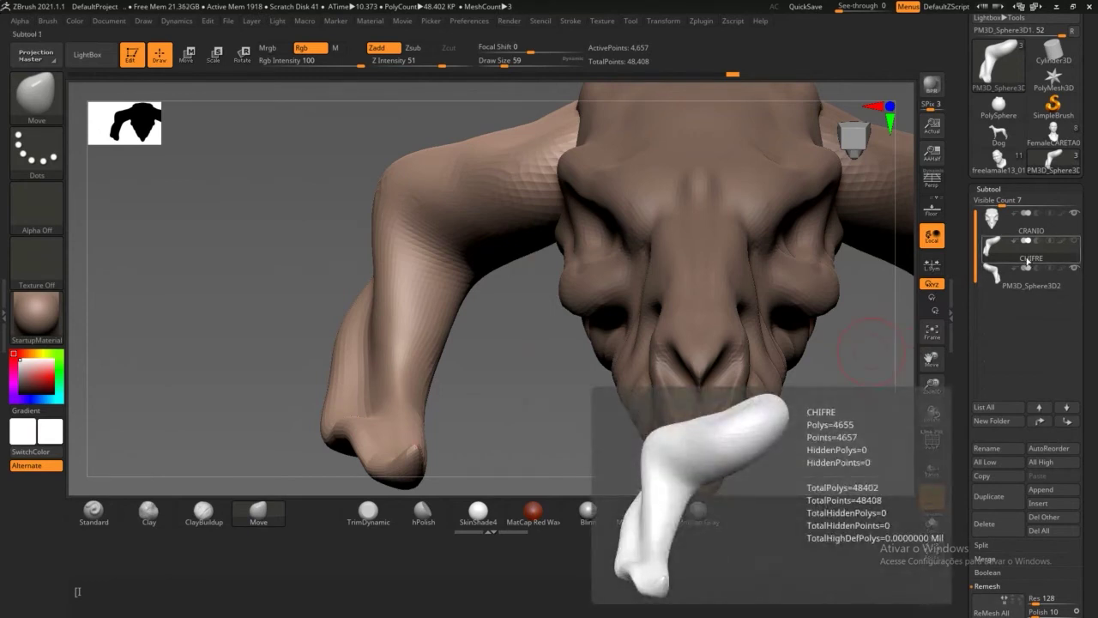
Step: MergeDown the mirrored horn into CHIFRE, confirming the merge, for 9,314 points
left_click(486, 534)
mouse_move(1037, 259)
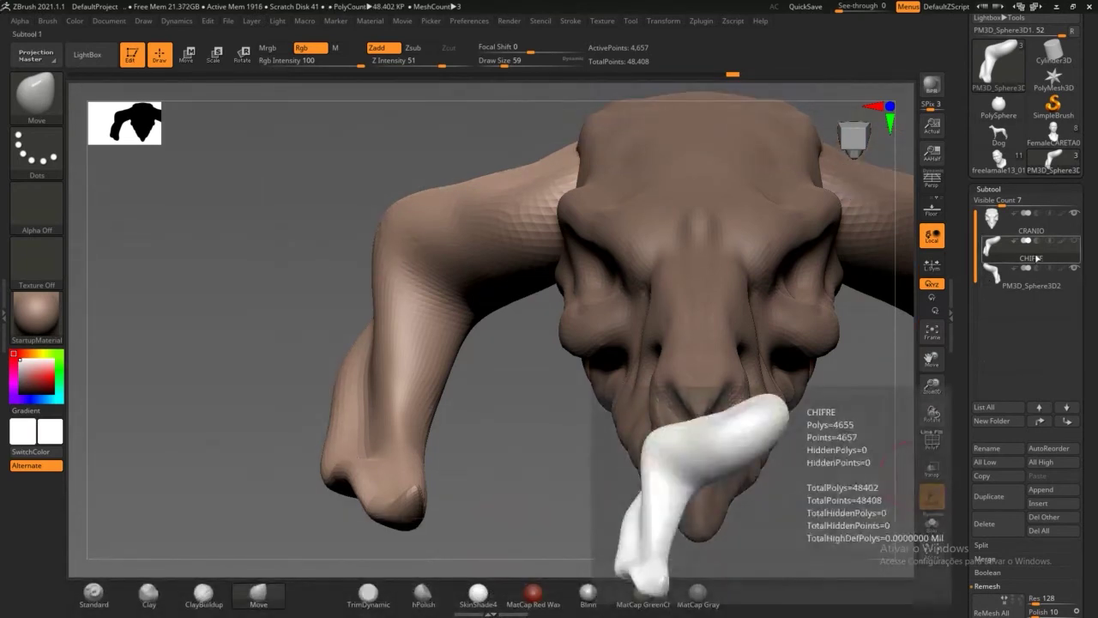
scroll(967, 340, "down", 3)
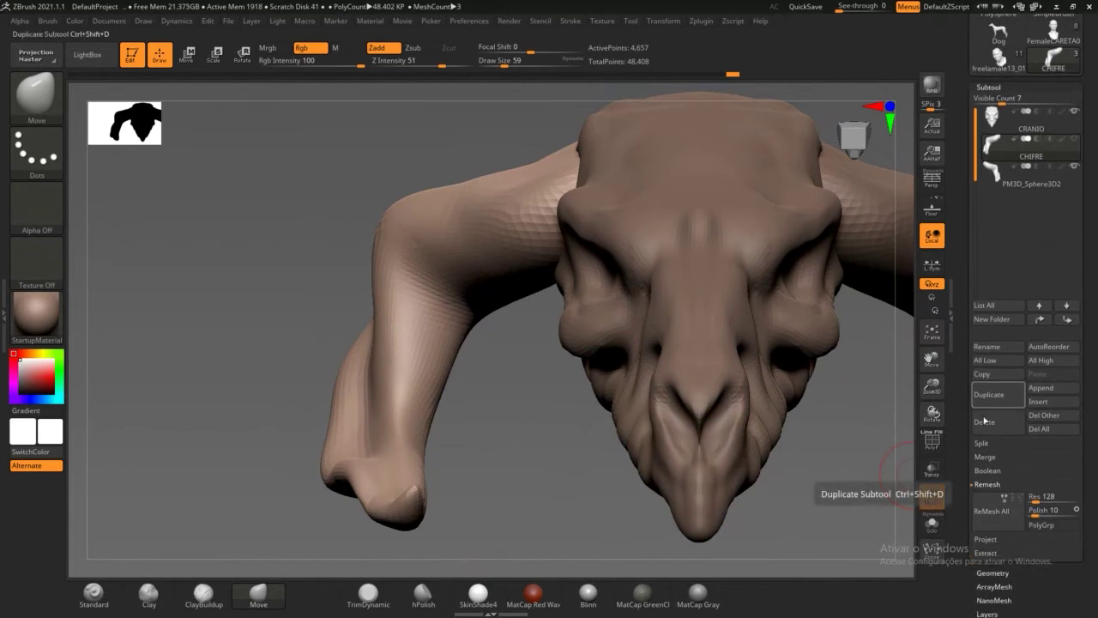
left_click(989, 485)
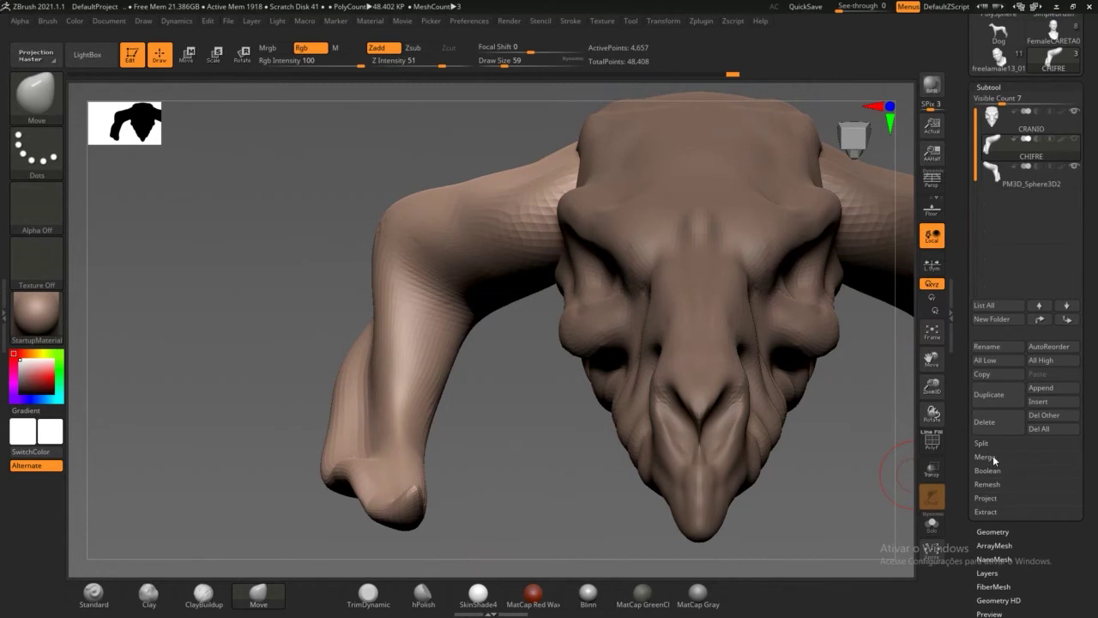
left_click(985, 457)
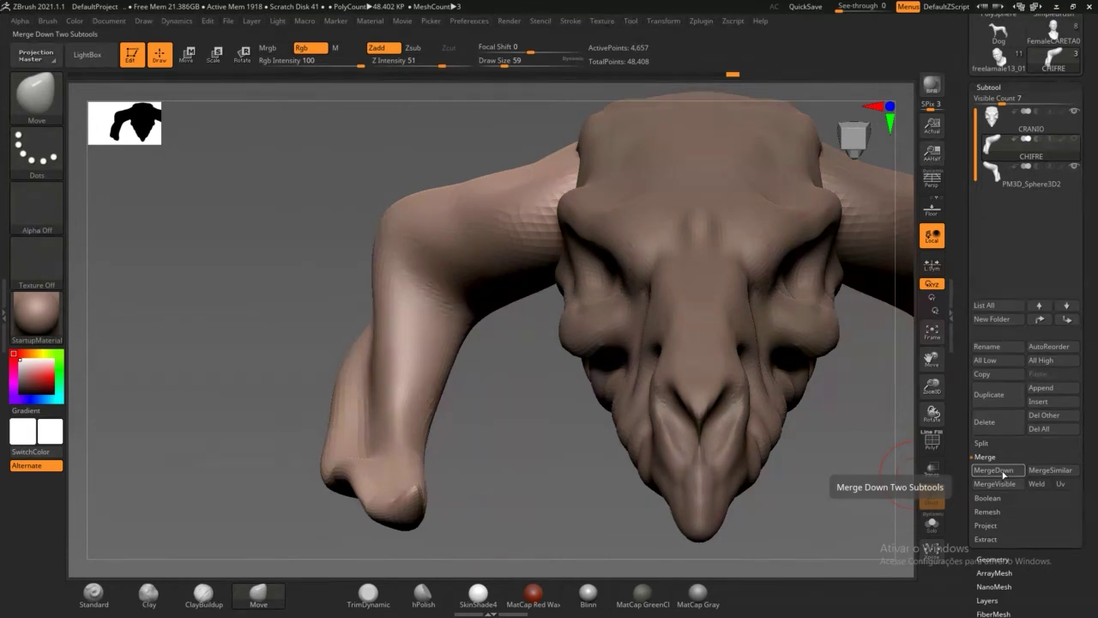
left_click(993, 470)
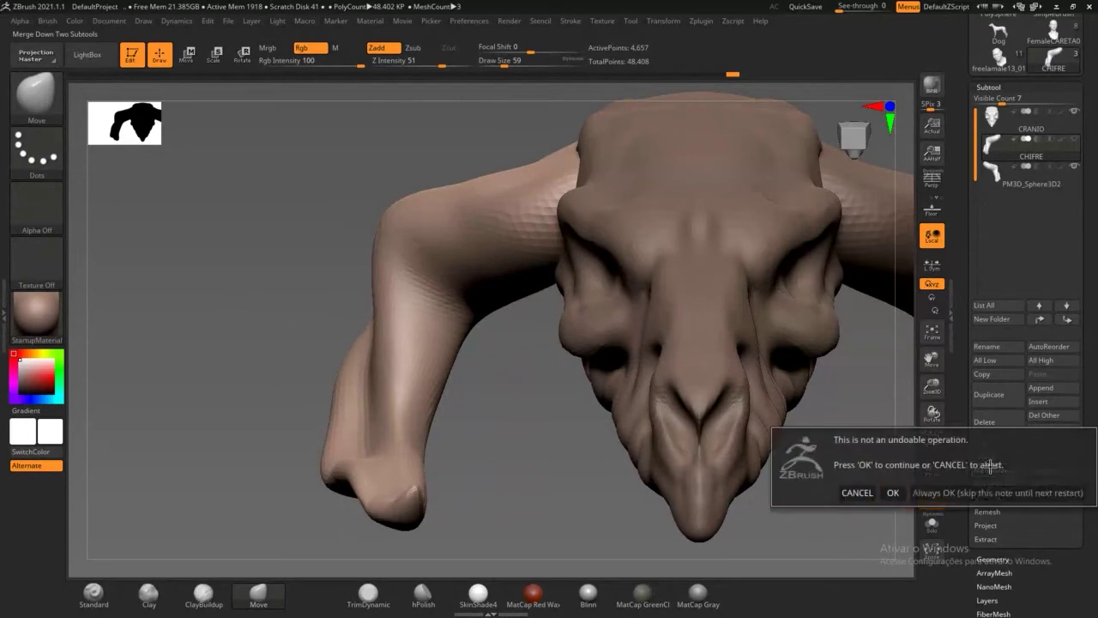
left_click(895, 492)
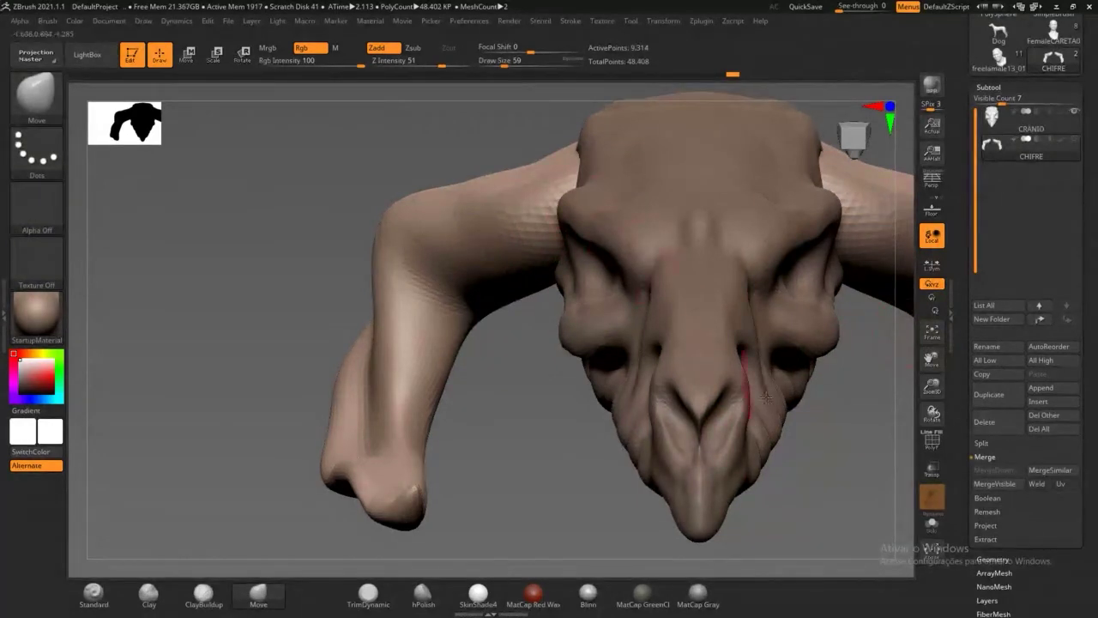
left_click_drag(897, 471, 736, 377, "alt")
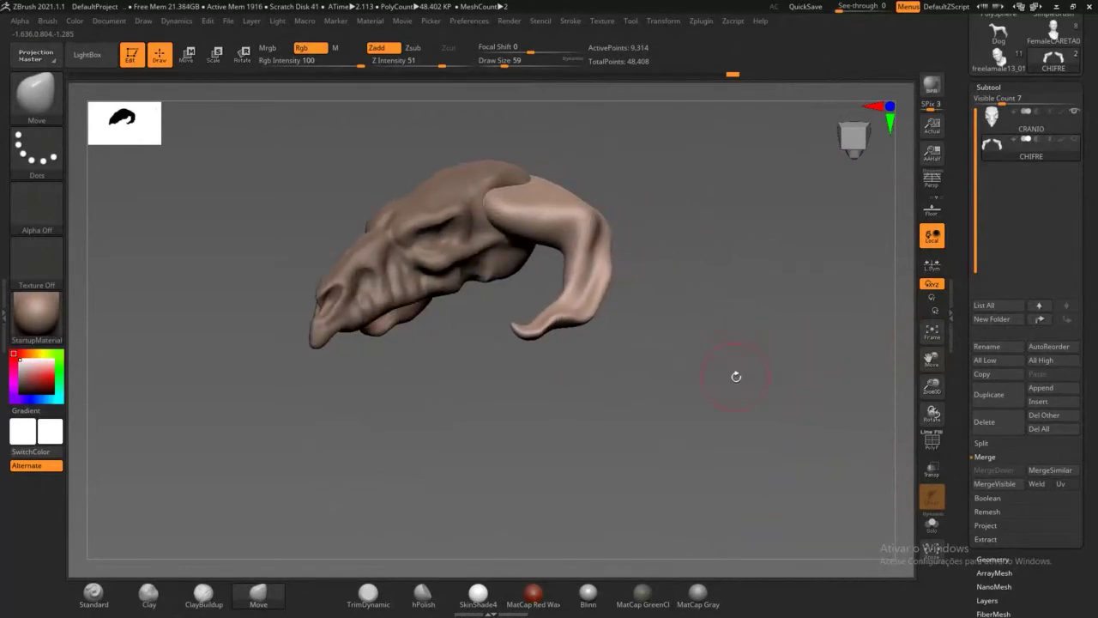
Step: With the Move brush, push the left horn's upper section outward and thicken it
left_click(984, 443)
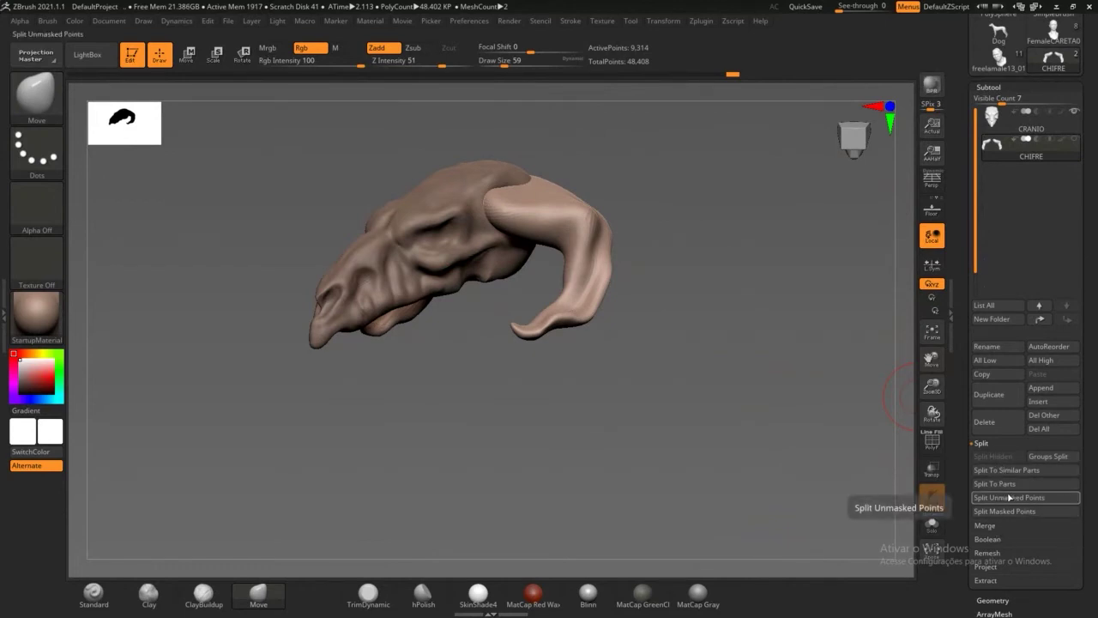
left_click_drag(855, 410, 663, 291)
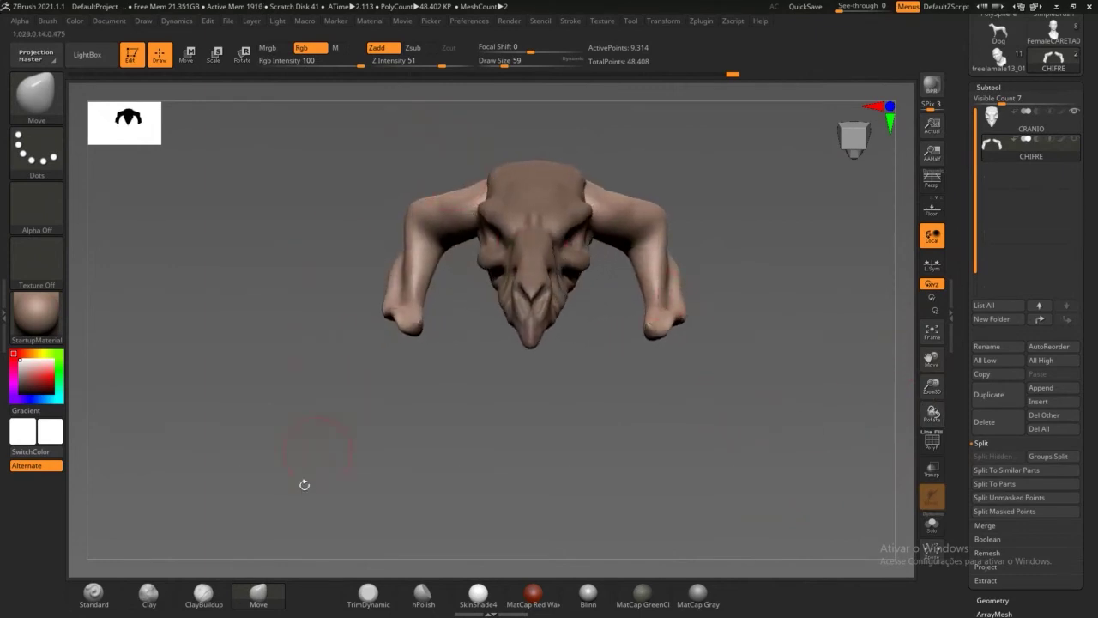
mouse_move(326, 483)
left_mouse_down()
mouse_move(459, 464)
mouse_move(328, 462)
left_mouse_up()
key("b")
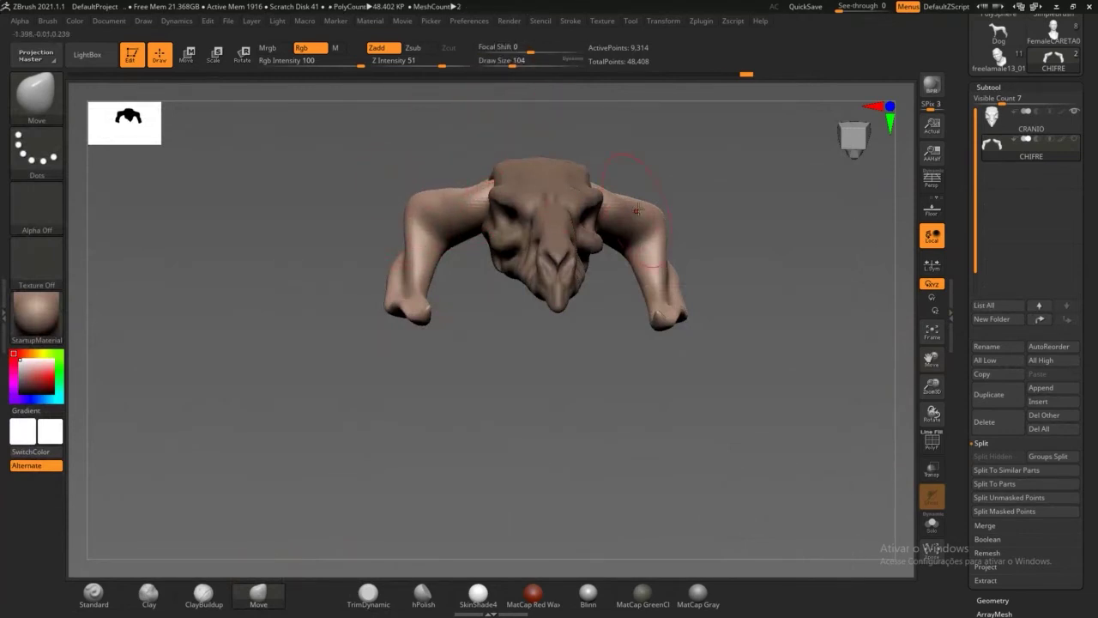
key("ctrl")
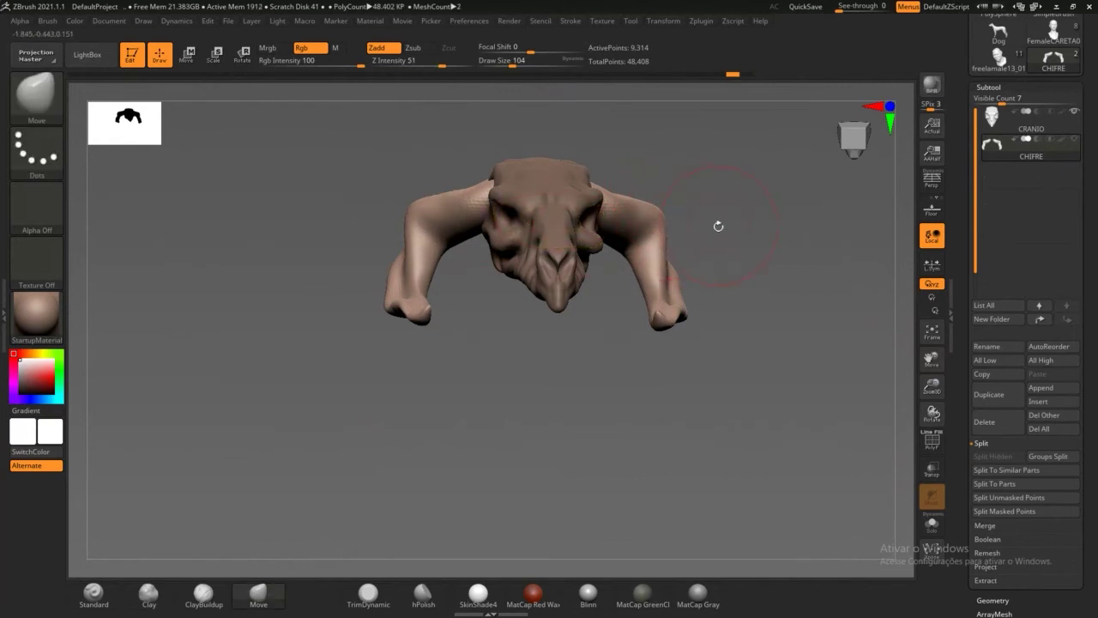
left_click_drag(739, 219, 646, 230)
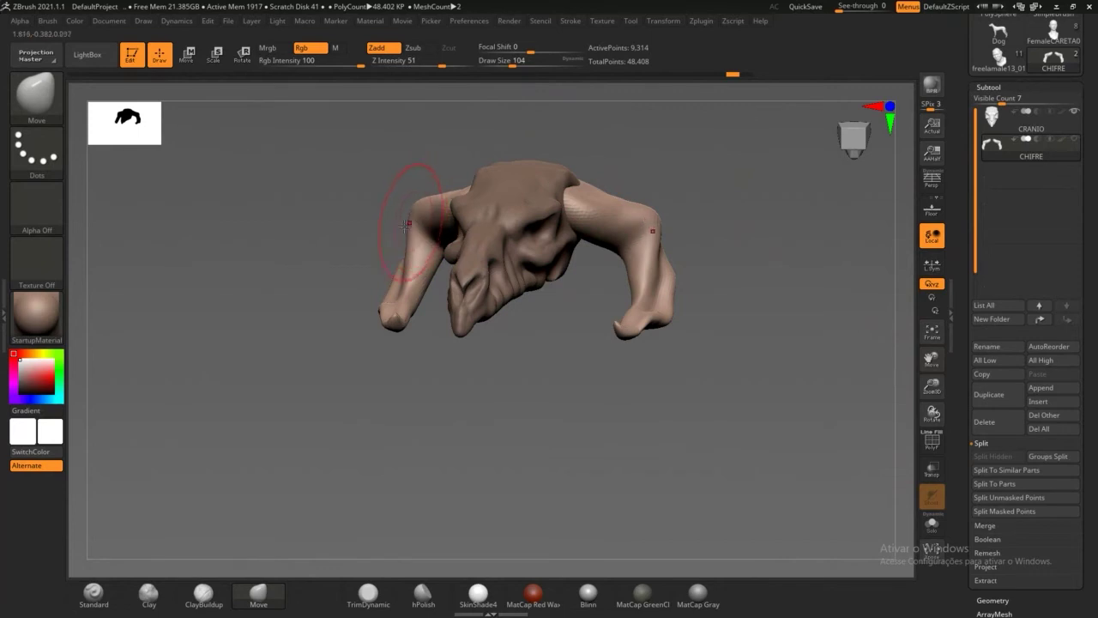
mouse_move(353, 214)
left_mouse_down()
mouse_move(468, 211)
mouse_move(372, 187)
mouse_move(364, 158)
mouse_move(387, 141)
mouse_move(395, 153)
left_mouse_up()
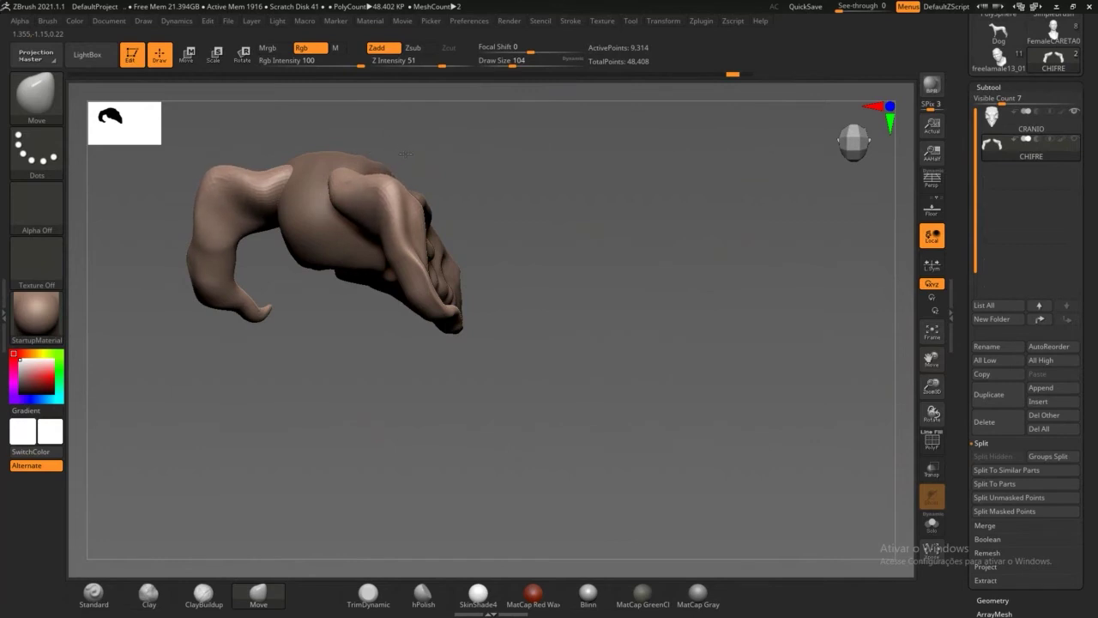
left_click_drag(469, 140, 404, 188)
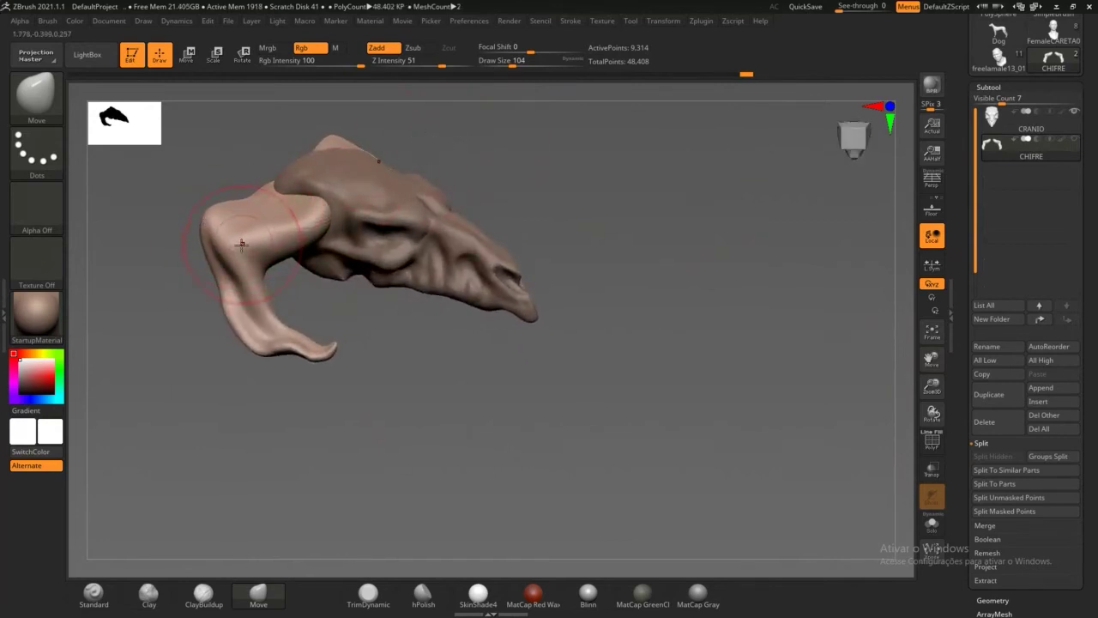
left_click_drag(227, 230, 272, 219)
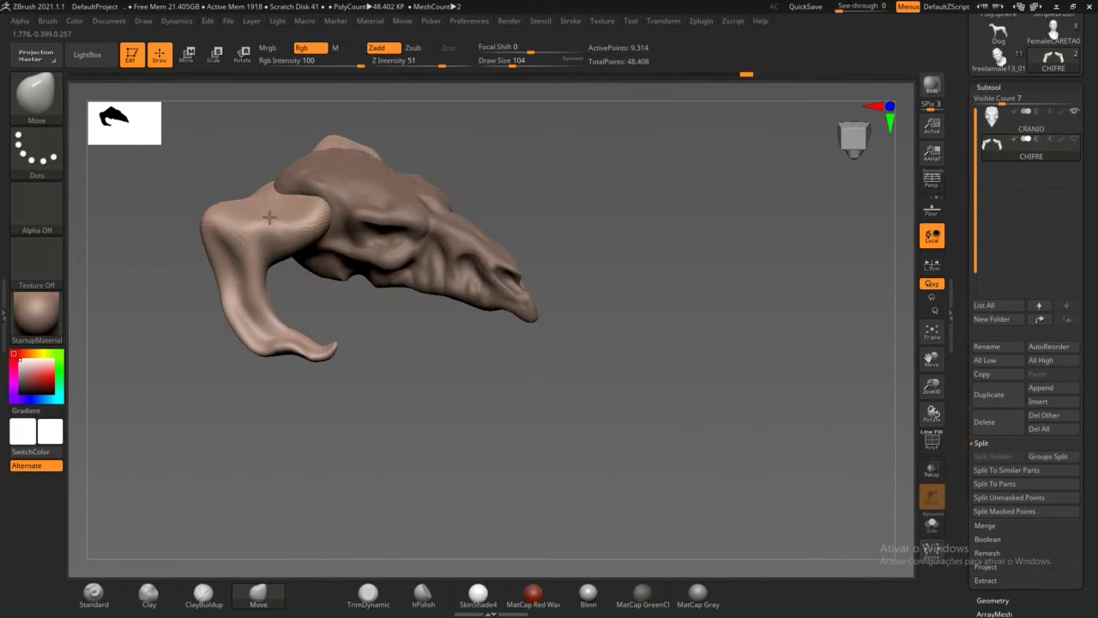
mouse_move(355, 346)
left_mouse_down()
mouse_move(375, 319)
mouse_move(331, 299)
mouse_move(371, 393)
mouse_move(388, 184)
mouse_move(383, 335)
mouse_move(404, 318)
left_mouse_up()
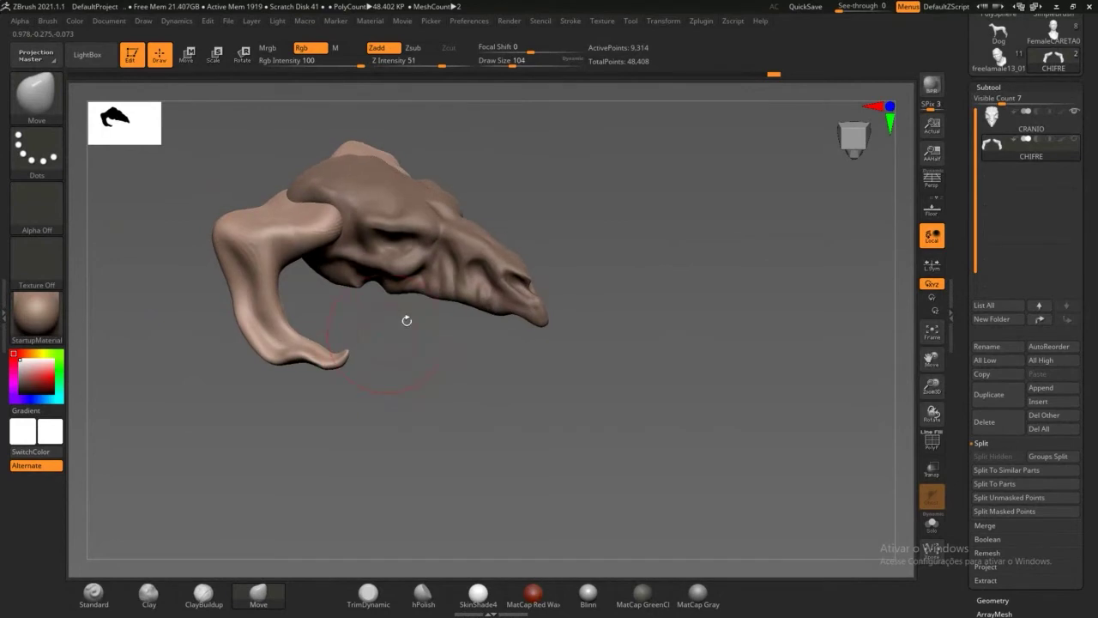
Step: Make CRANIO the active subtool and show the CHIFRE horns again
left_click(427, 218, "alt")
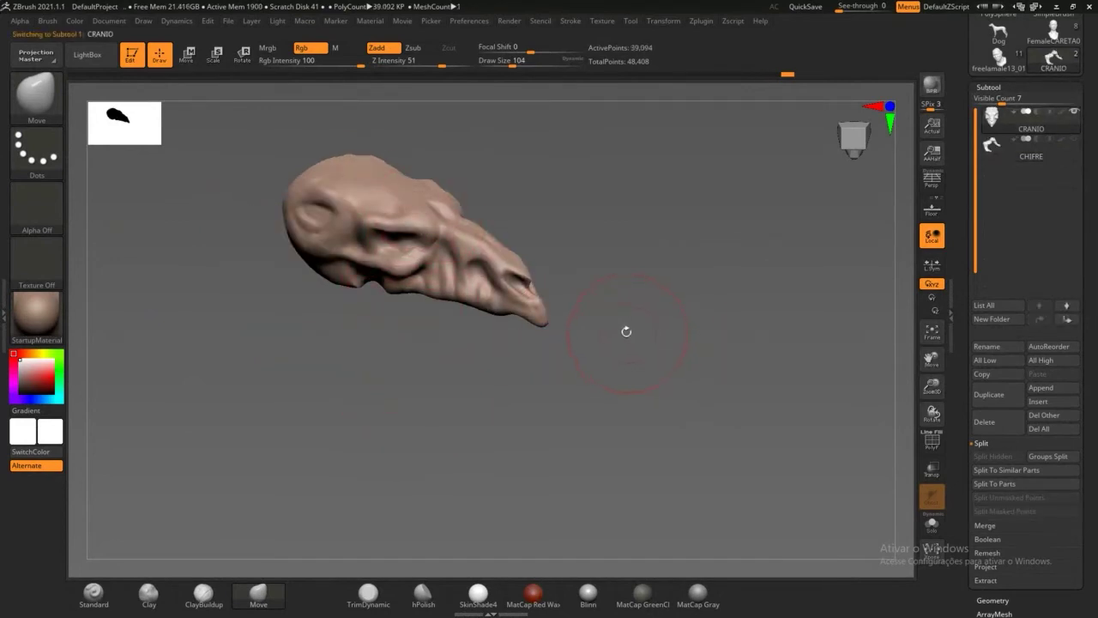
mouse_move(625, 329)
left_mouse_down()
mouse_move(590, 288)
mouse_move(603, 364)
mouse_move(644, 364)
left_mouse_up()
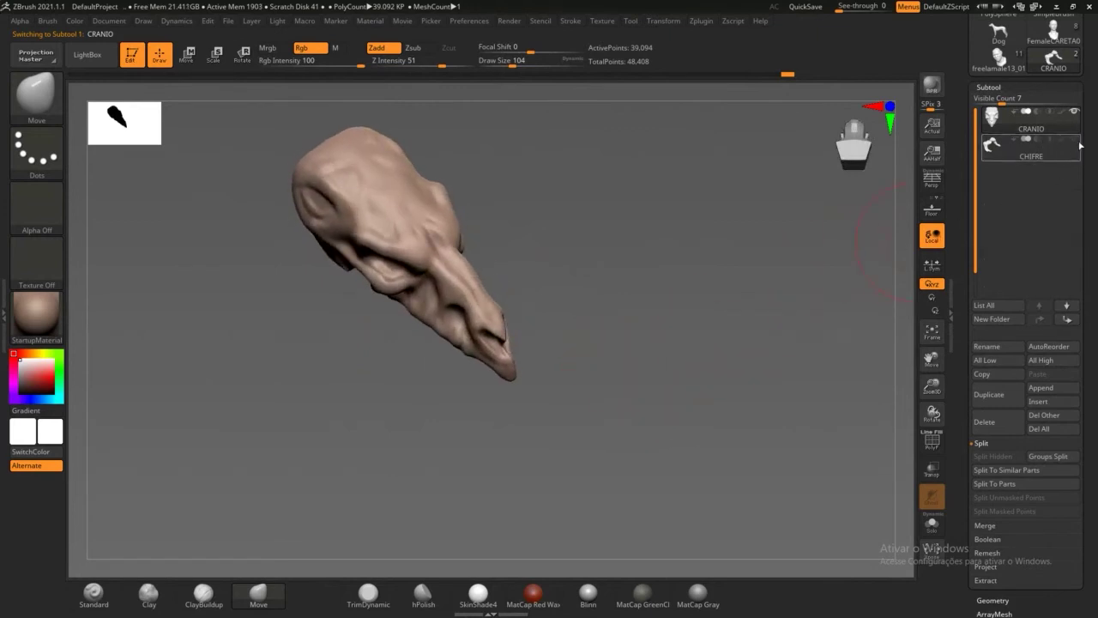
mouse_move(1075, 145)
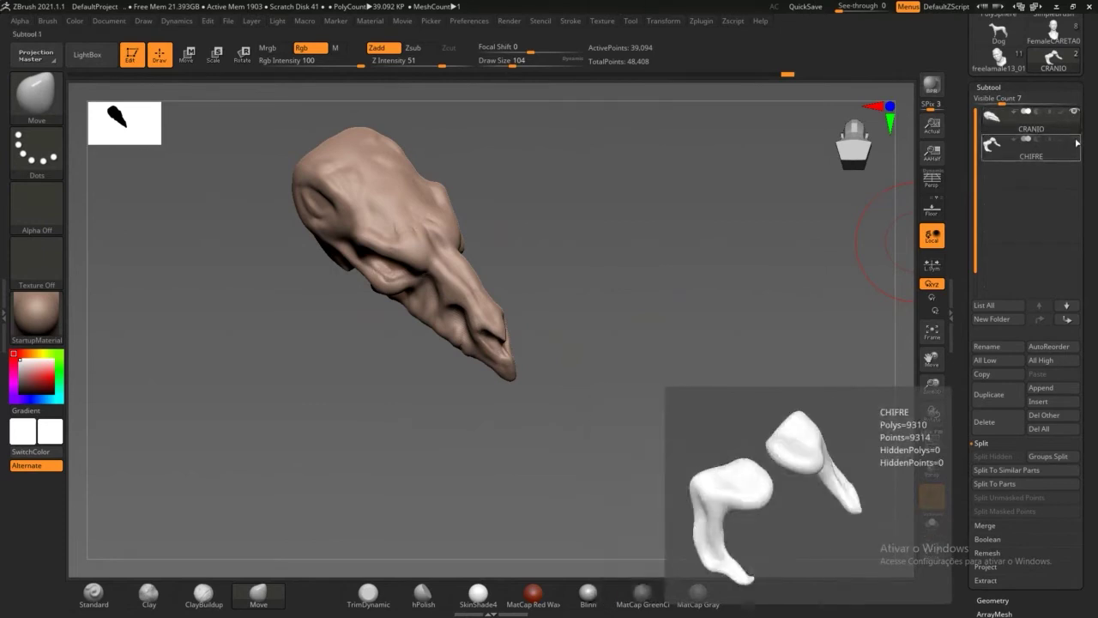
left_click(1076, 141)
left_click_drag(629, 282, 865, 387)
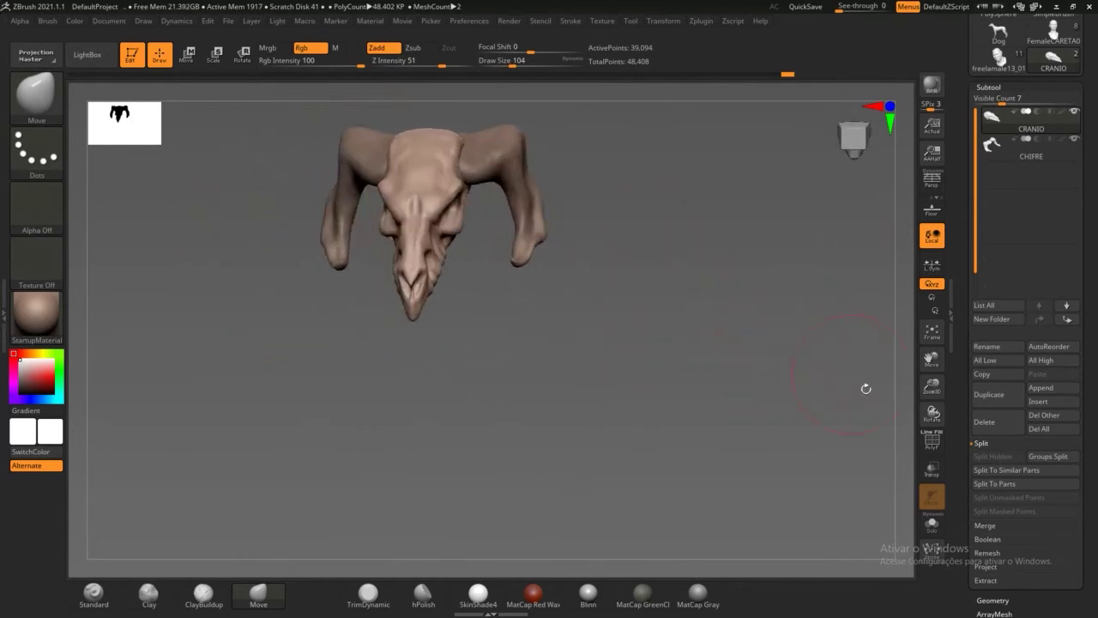
left_click_drag(764, 380, 765, 360)
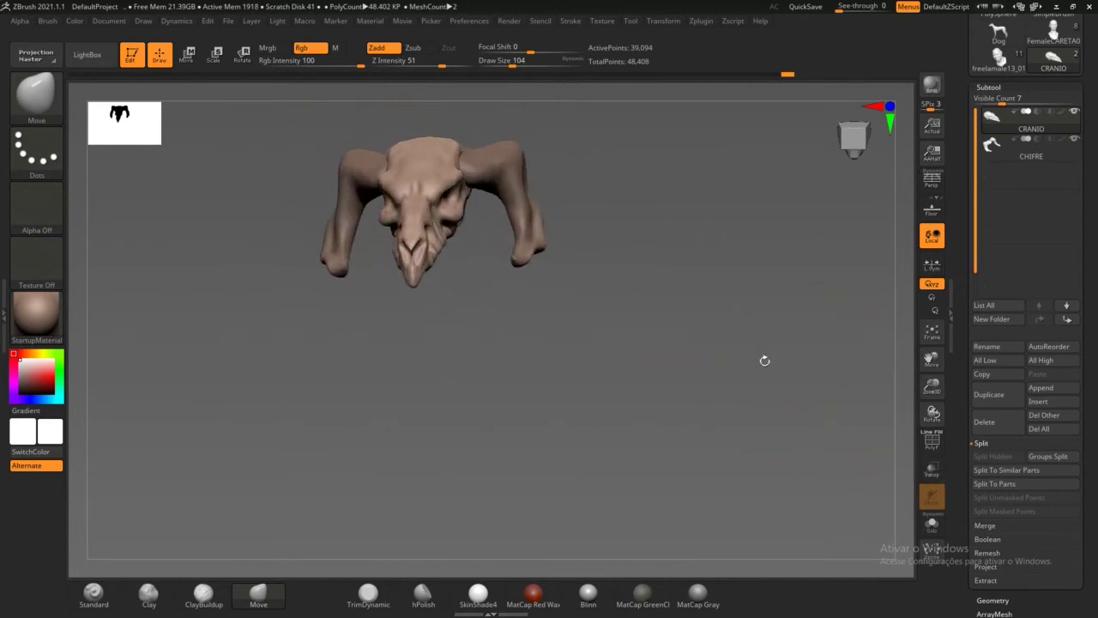
Step: Inspect the skull with the horns set to Transp, then turn Transp back off
left_click(933, 470)
left_click_drag(748, 449, 567, 412)
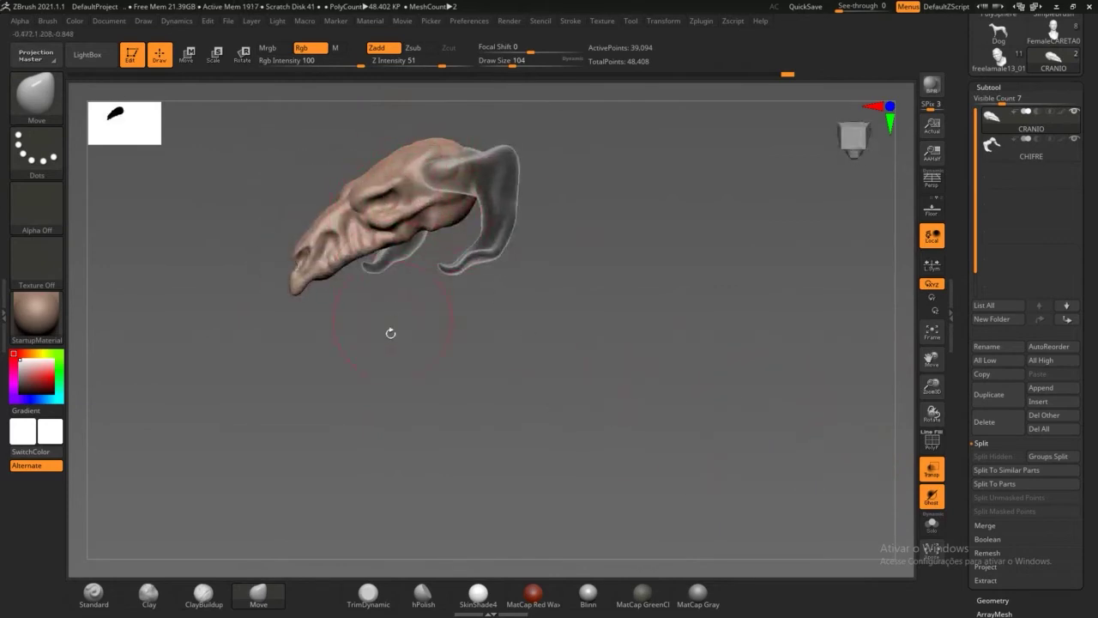
left_click_drag(390, 333, 453, 226)
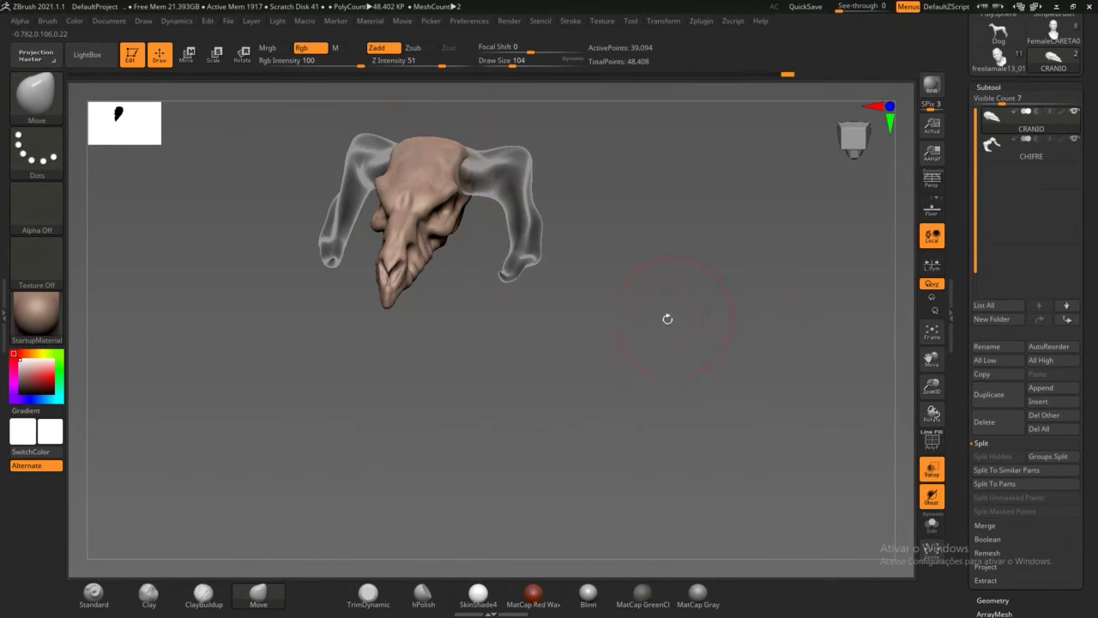
left_click_drag(668, 318, 685, 383)
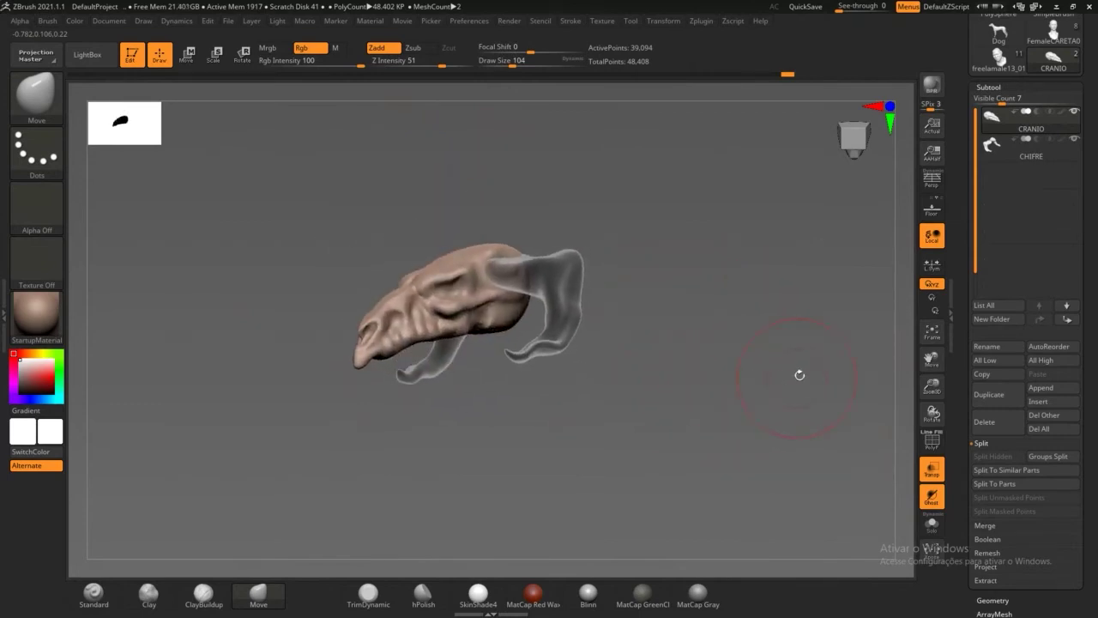
left_click_drag(800, 375, 905, 364)
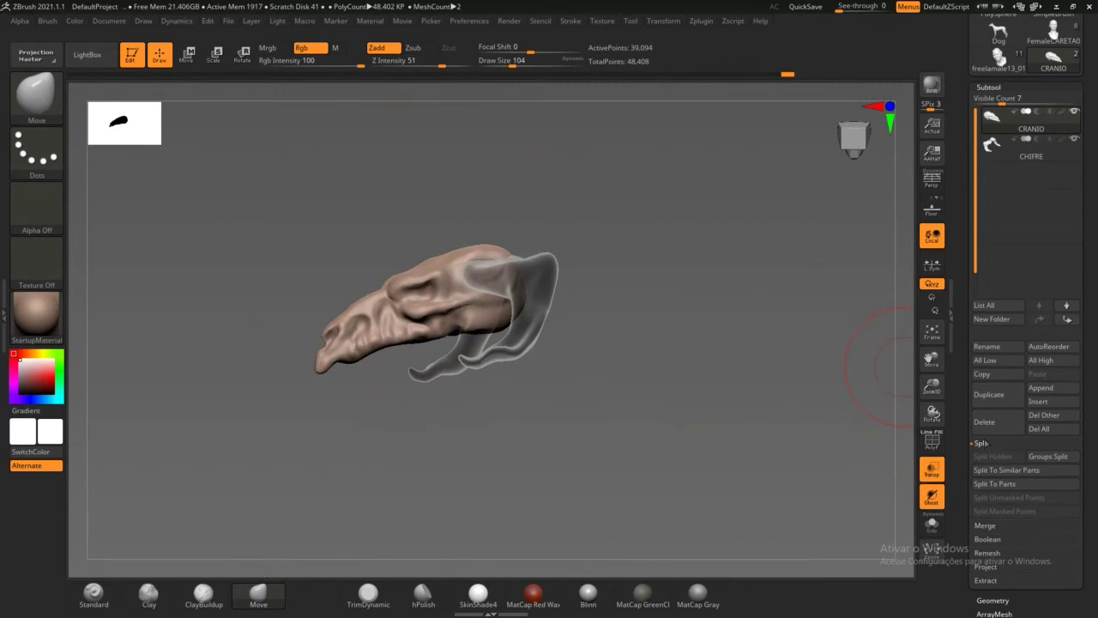
left_click(932, 468)
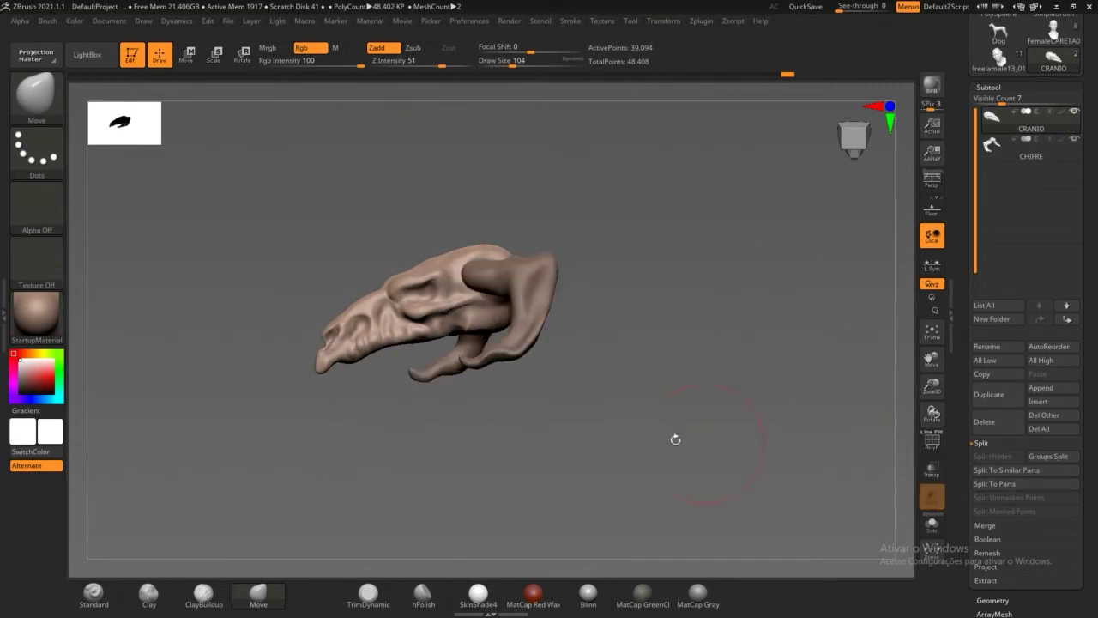
Step: Pull the skull surface above the horn base with the Move brush
mouse_move(486, 411)
left_mouse_down()
mouse_move(522, 434)
mouse_move(499, 445)
mouse_move(550, 528)
mouse_move(510, 275)
mouse_move(588, 225)
left_mouse_up()
left_click_drag(635, 163, 706, 215)
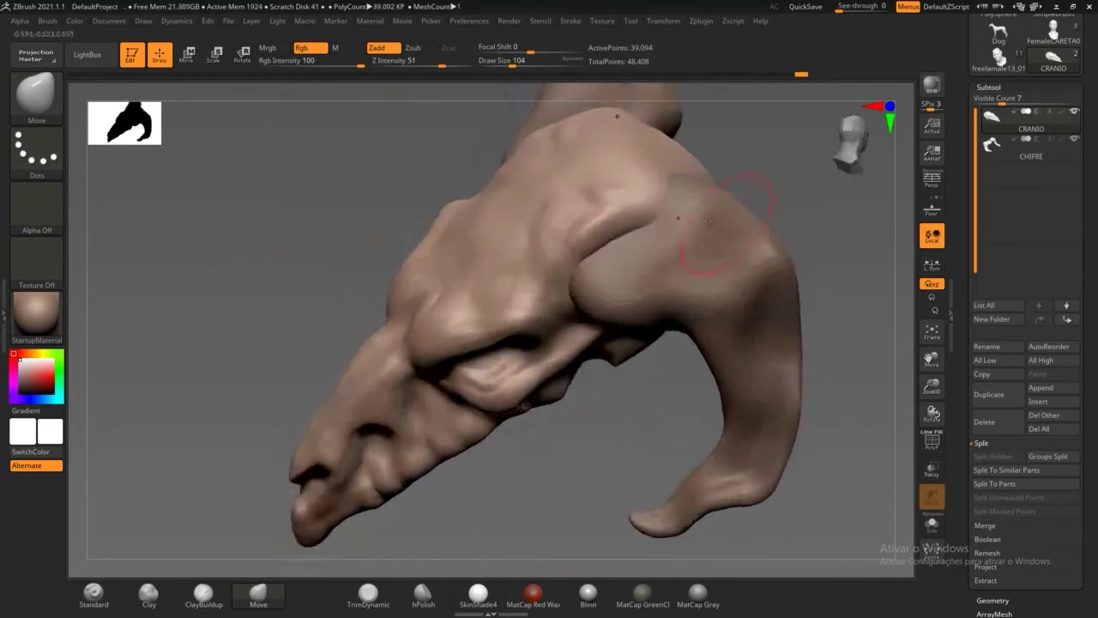
mouse_move(669, 183)
left_mouse_down()
mouse_move(701, 167)
mouse_move(704, 177)
left_mouse_up()
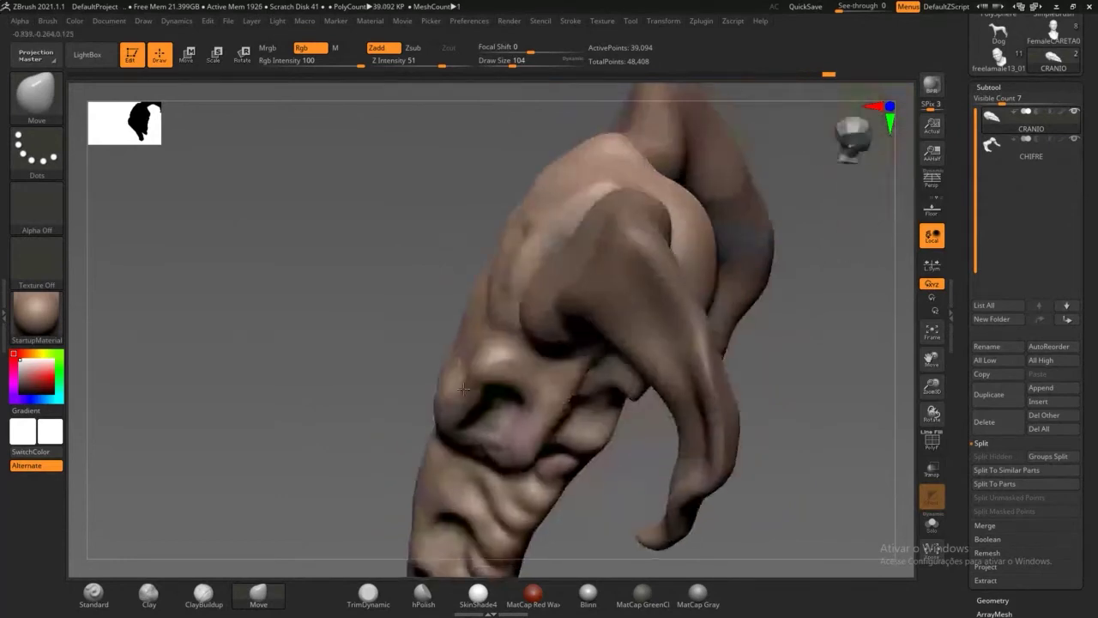
Step: Reshape the skull's cheek edge with the Move brush
mouse_move(661, 377)
left_mouse_down()
mouse_move(709, 394)
mouse_move(678, 377)
left_mouse_up()
mouse_move(640, 411)
left_mouse_down()
mouse_move(634, 388)
mouse_move(610, 447)
left_mouse_up()
left_click_drag(860, 381, 687, 373)
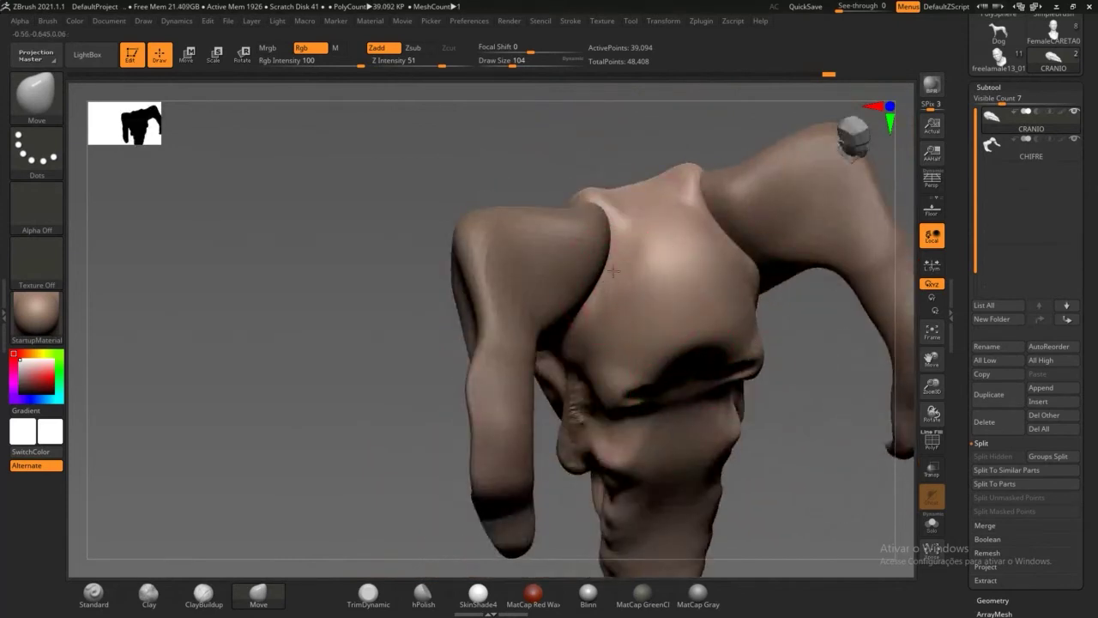
left_click_drag(402, 394, 392, 386)
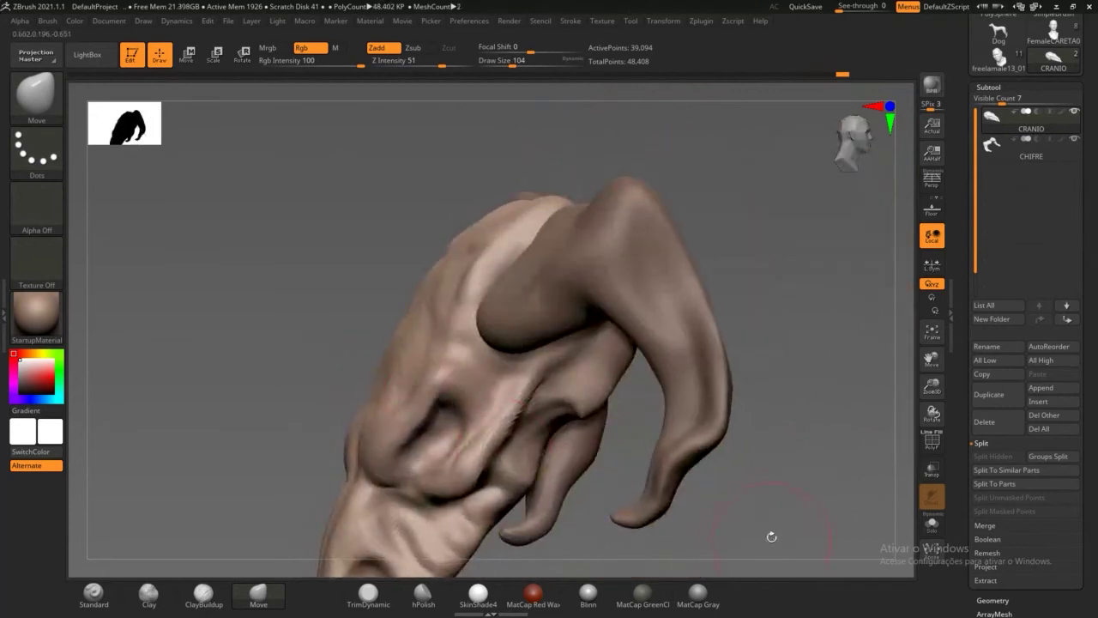
mouse_move(770, 532)
left_mouse_down()
mouse_move(717, 457)
mouse_move(601, 403)
left_mouse_up()
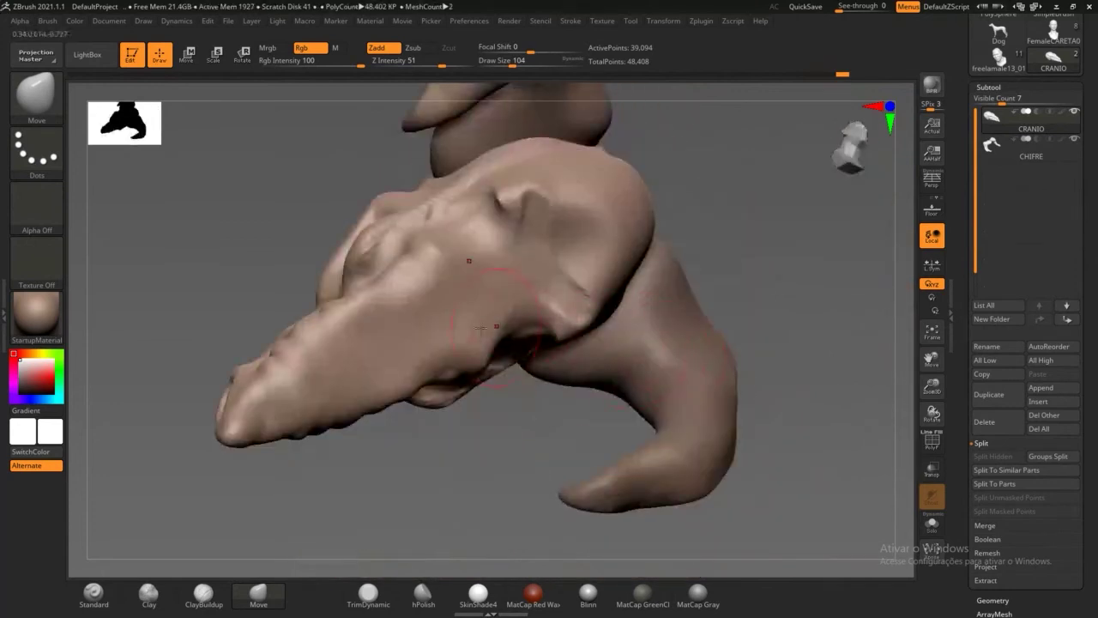
Step: Push in the snout's side and deepen the hollow on the upper snout
left_click_drag(412, 339, 273, 411)
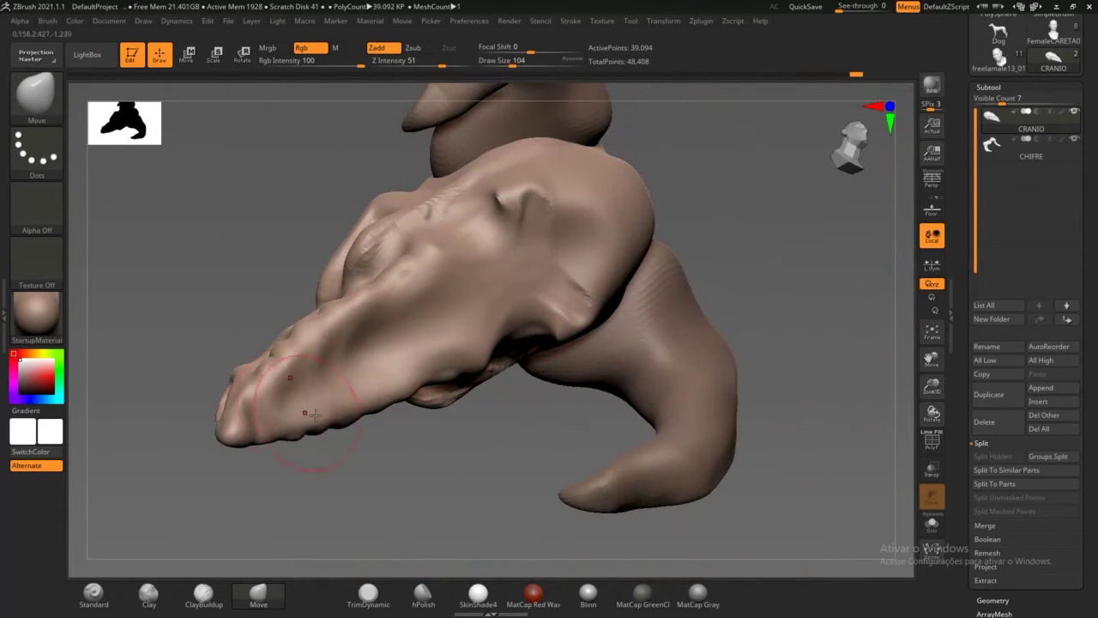
mouse_move(372, 458)
left_mouse_down()
mouse_move(393, 476)
mouse_move(416, 343)
left_mouse_up()
left_click_drag(477, 297, 470, 311)
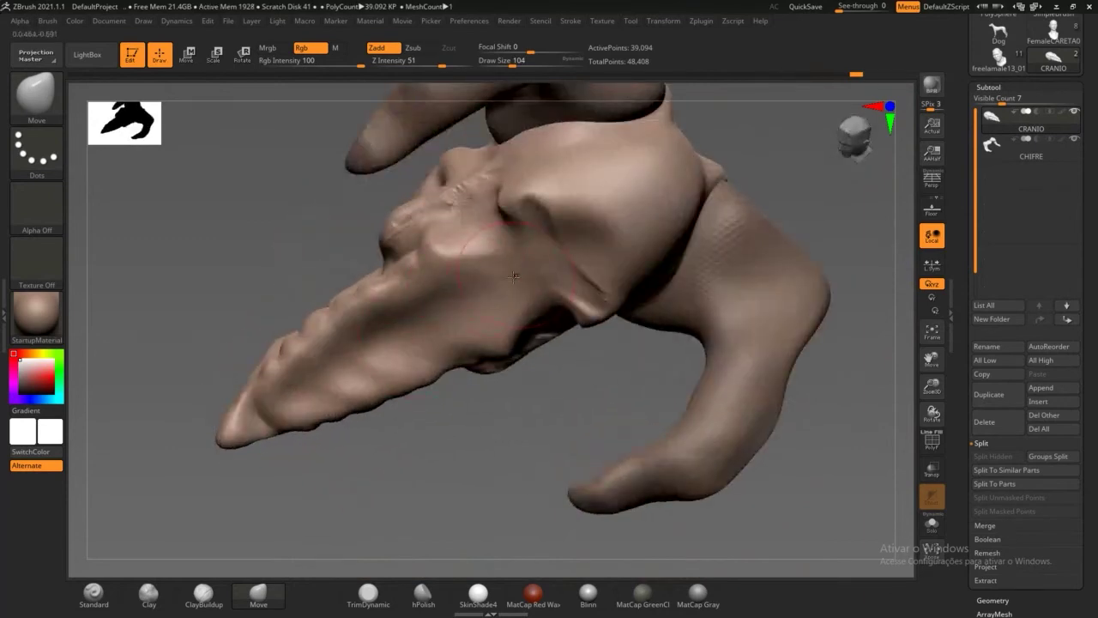
left_click_drag(512, 276, 446, 319)
mouse_move(418, 318)
left_mouse_down()
mouse_move(413, 331)
mouse_move(427, 331)
left_mouse_up()
mouse_move(274, 232)
left_mouse_down()
mouse_move(386, 264)
mouse_move(409, 446)
mouse_move(439, 354)
mouse_move(412, 395)
mouse_move(378, 342)
left_mouse_up()
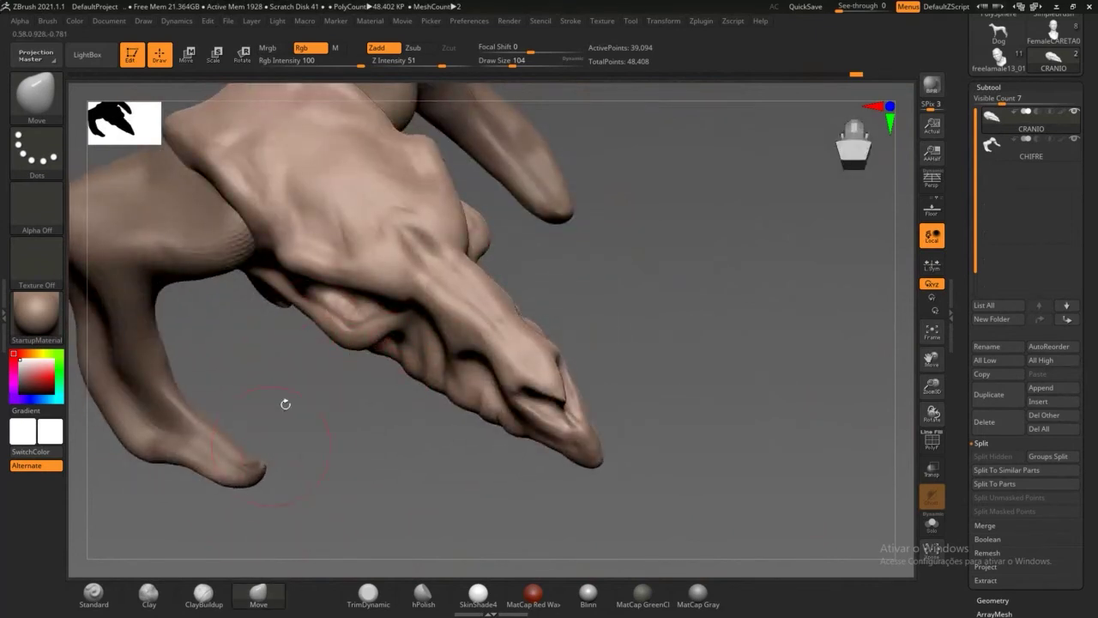
Step: Lower Draw Size to 68, then pull the jaw area down and the cheek bump out
left_click_drag(512, 65, 505, 66)
left_click_drag(359, 348, 369, 363)
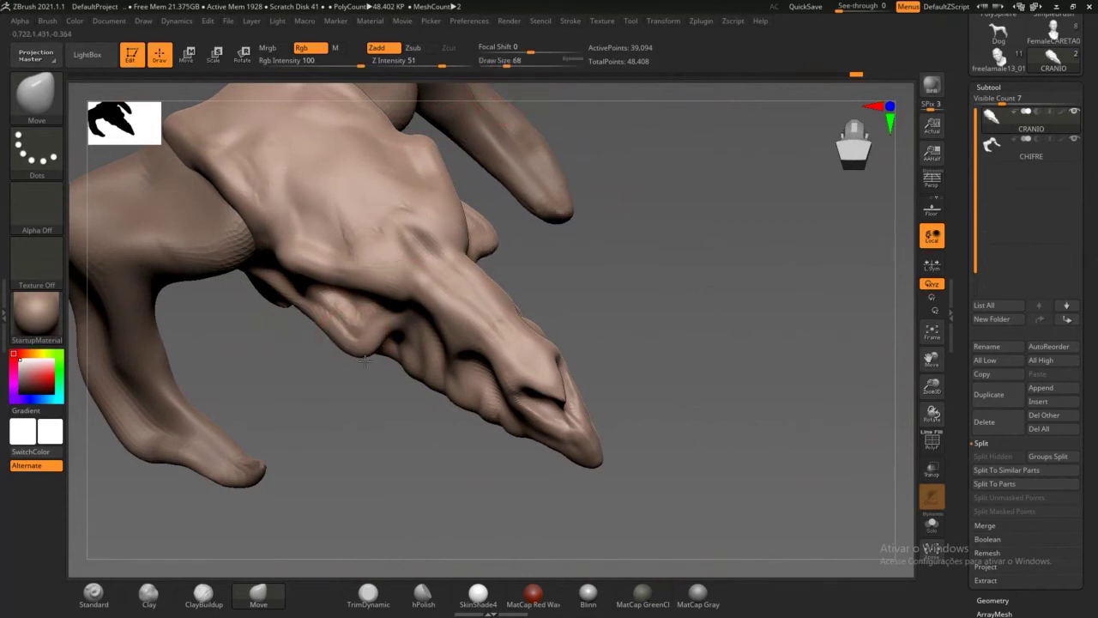
left_click_drag(339, 401, 331, 279)
left_click_drag(353, 359, 355, 372)
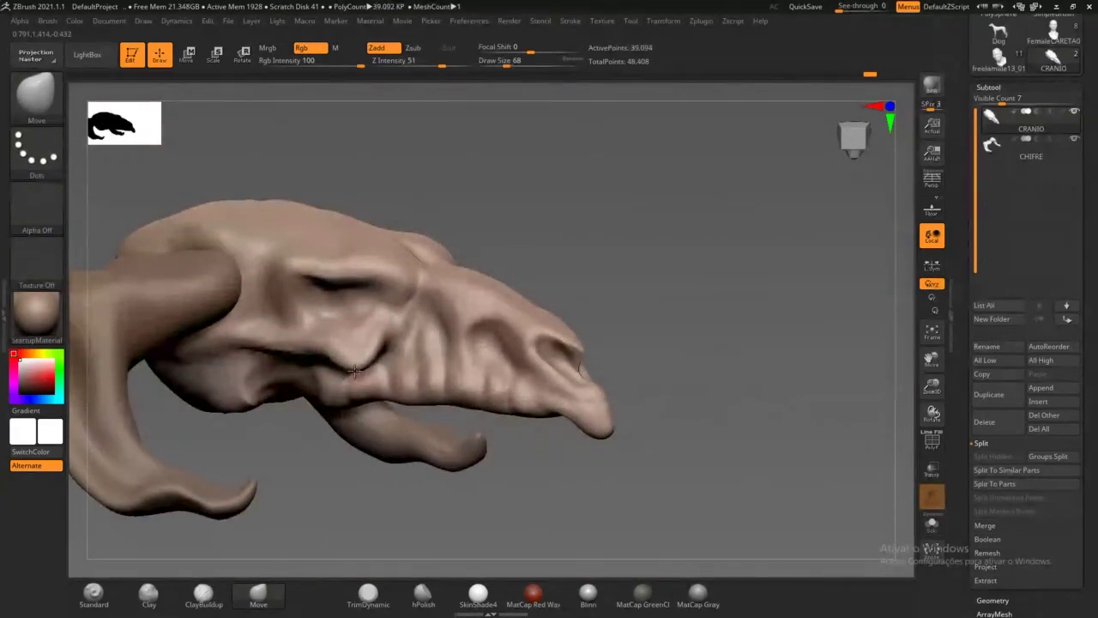
left_click_drag(729, 390, 569, 337)
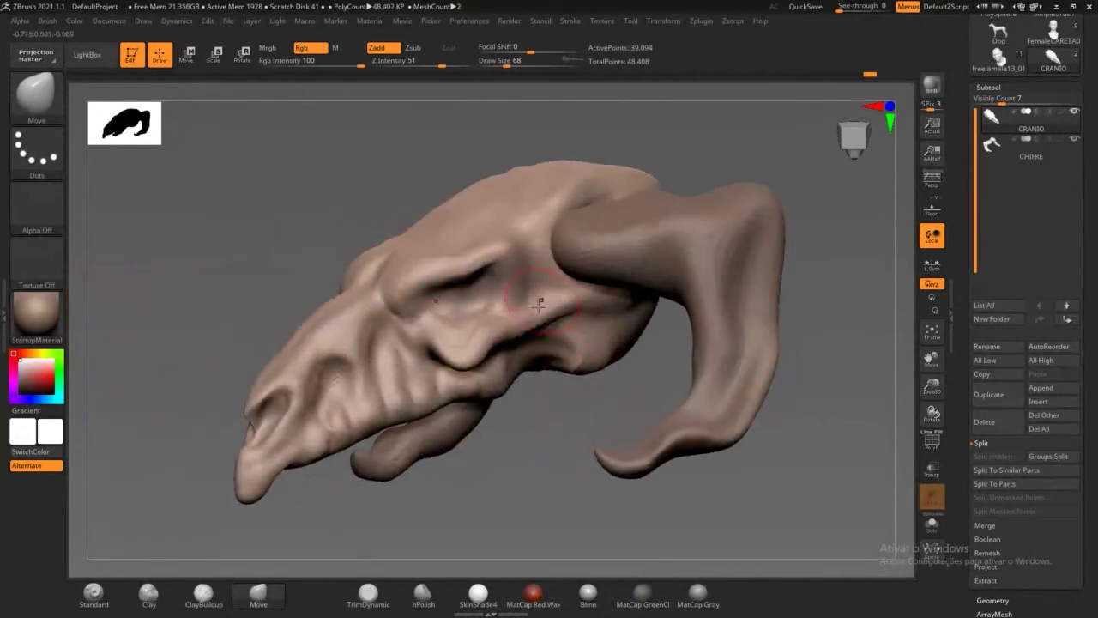
Step: With ClayBuildup, build a ridge above the horn base and a rounded forehead bump
key("w")
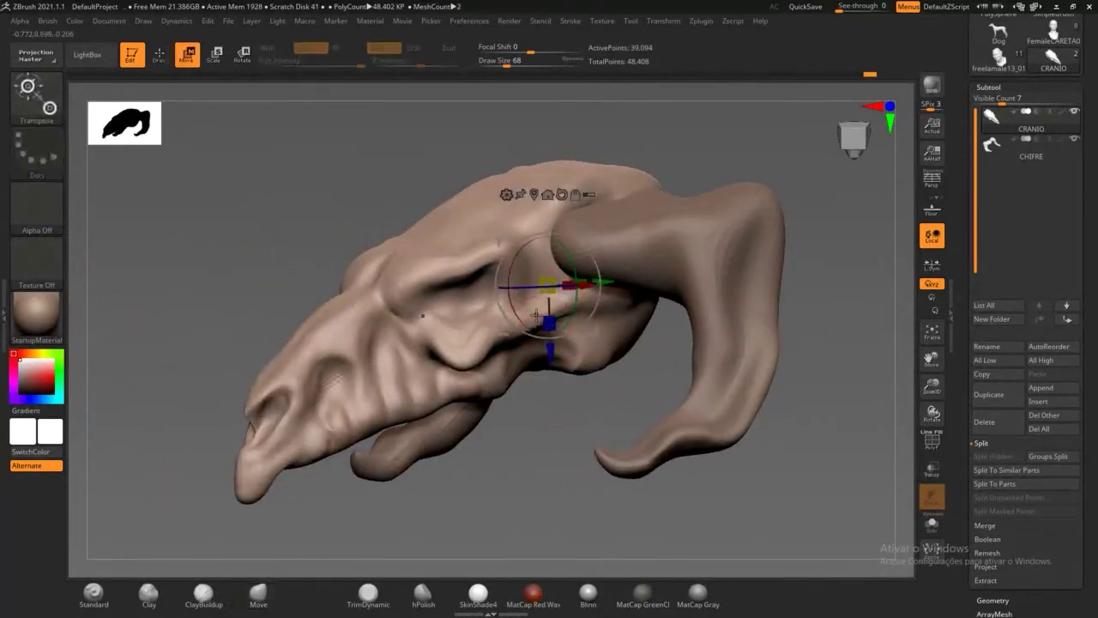
key("q")
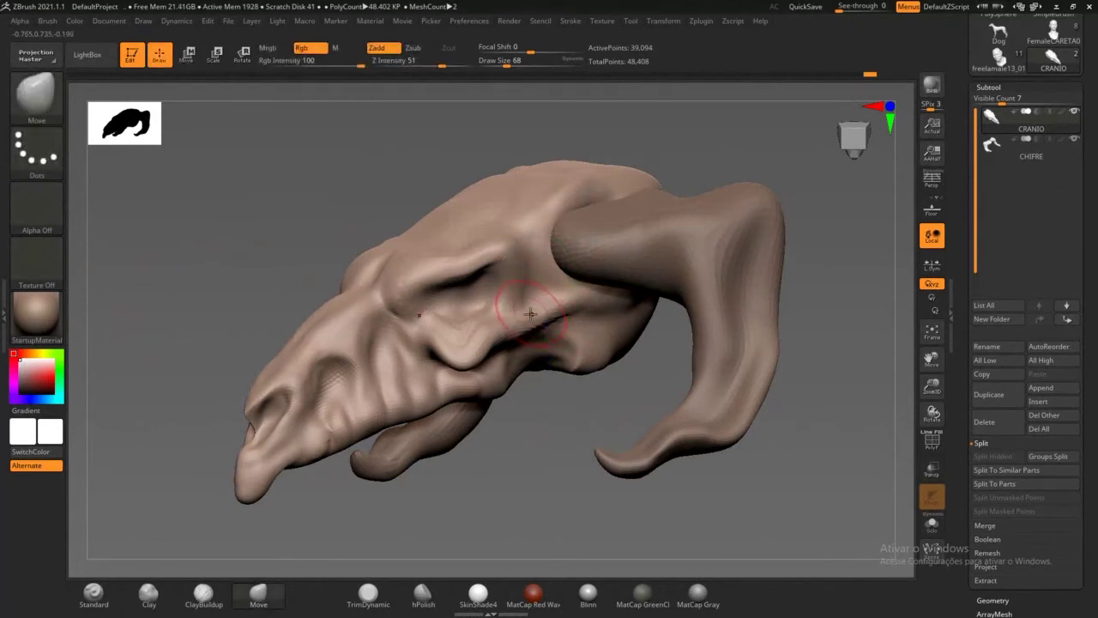
key("b")
key("c")
key("b")
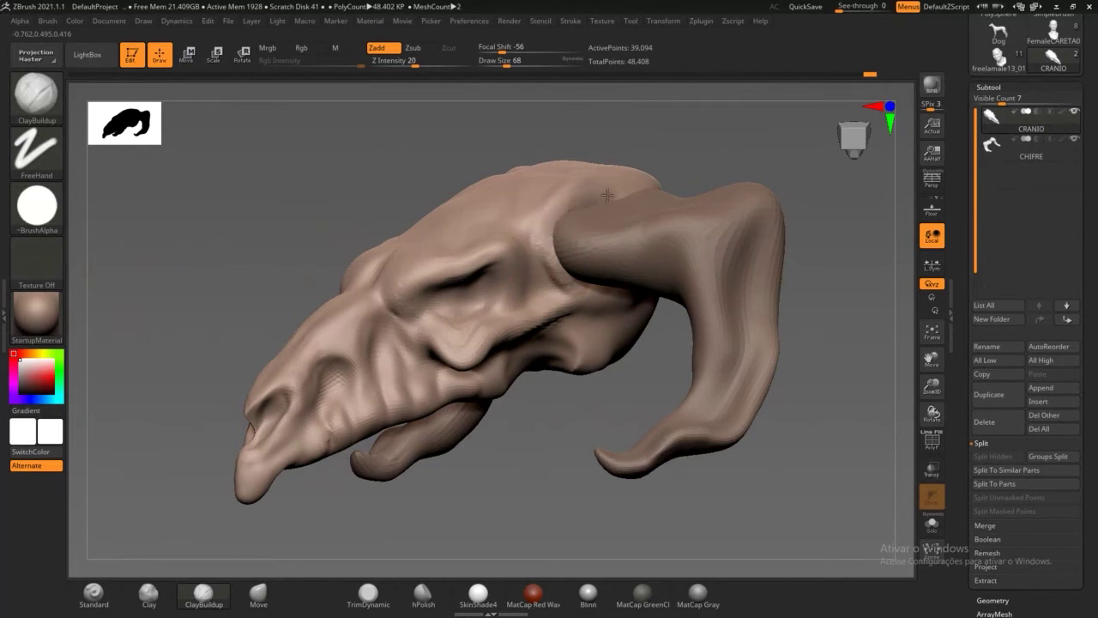
left_click_drag(689, 152, 631, 225)
left_click_drag(600, 191, 703, 167)
mouse_move(777, 283)
left_mouse_down()
mouse_move(685, 166)
mouse_move(711, 214)
mouse_move(714, 191)
mouse_move(697, 265)
left_mouse_up()
mouse_move(513, 367)
left_mouse_down()
mouse_move(713, 220)
mouse_move(650, 302)
left_mouse_up()
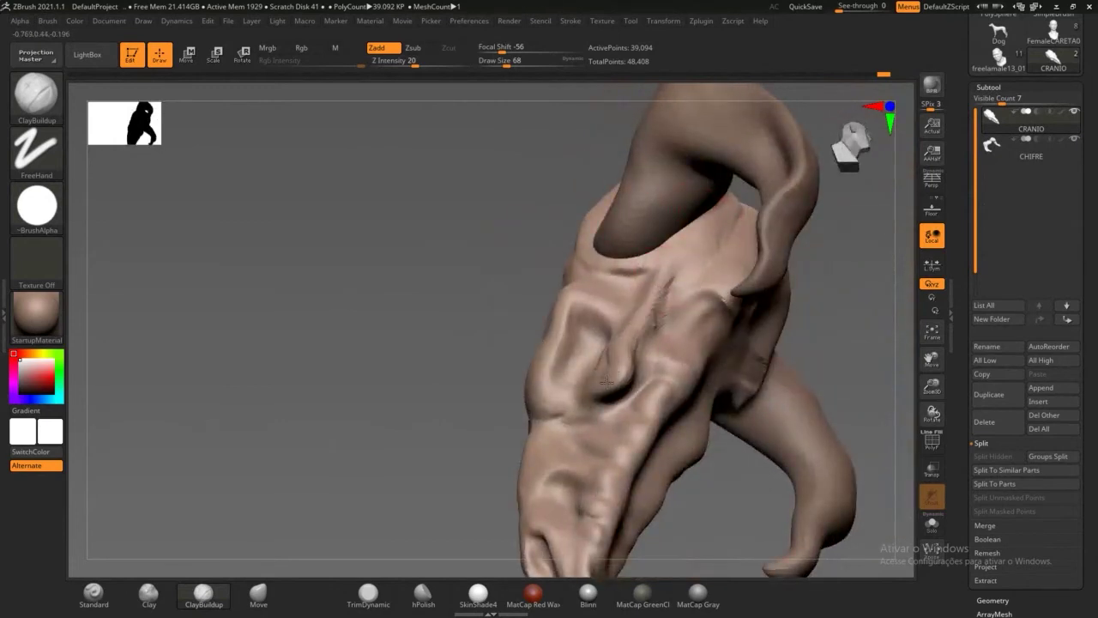
mouse_move(475, 404)
left_mouse_down()
mouse_move(619, 402)
mouse_move(653, 422)
mouse_move(601, 383)
mouse_move(606, 437)
mouse_move(585, 418)
left_mouse_up()
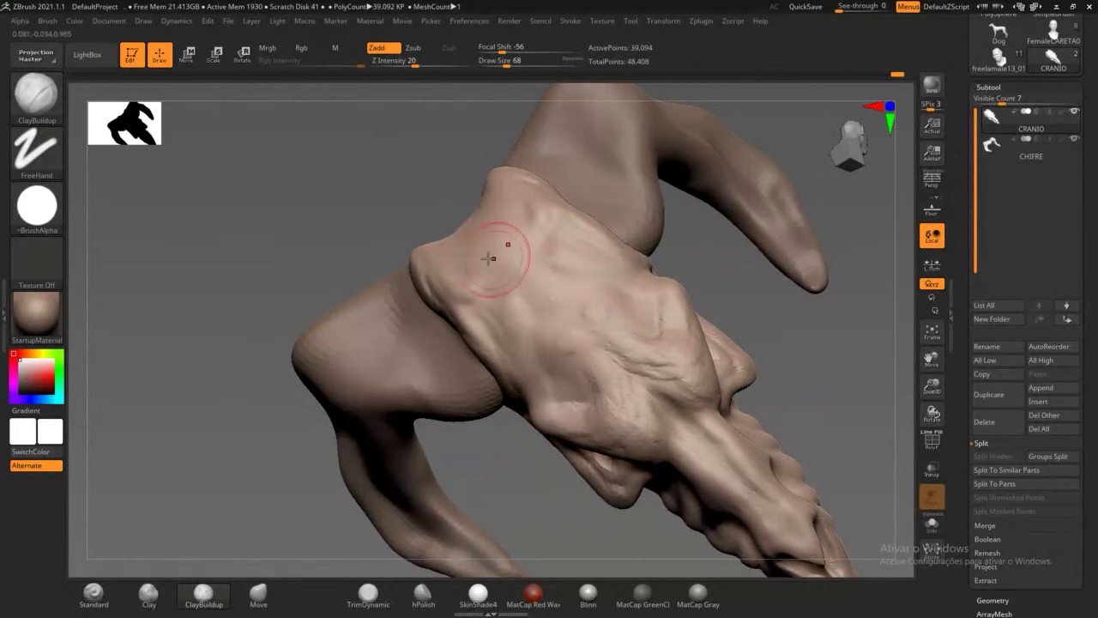
mouse_move(504, 267)
left_mouse_down()
mouse_move(516, 257)
mouse_move(500, 227)
mouse_move(466, 250)
mouse_move(549, 304)
mouse_move(510, 249)
mouse_move(572, 303)
mouse_move(515, 296)
mouse_move(536, 313)
mouse_move(462, 244)
left_mouse_up()
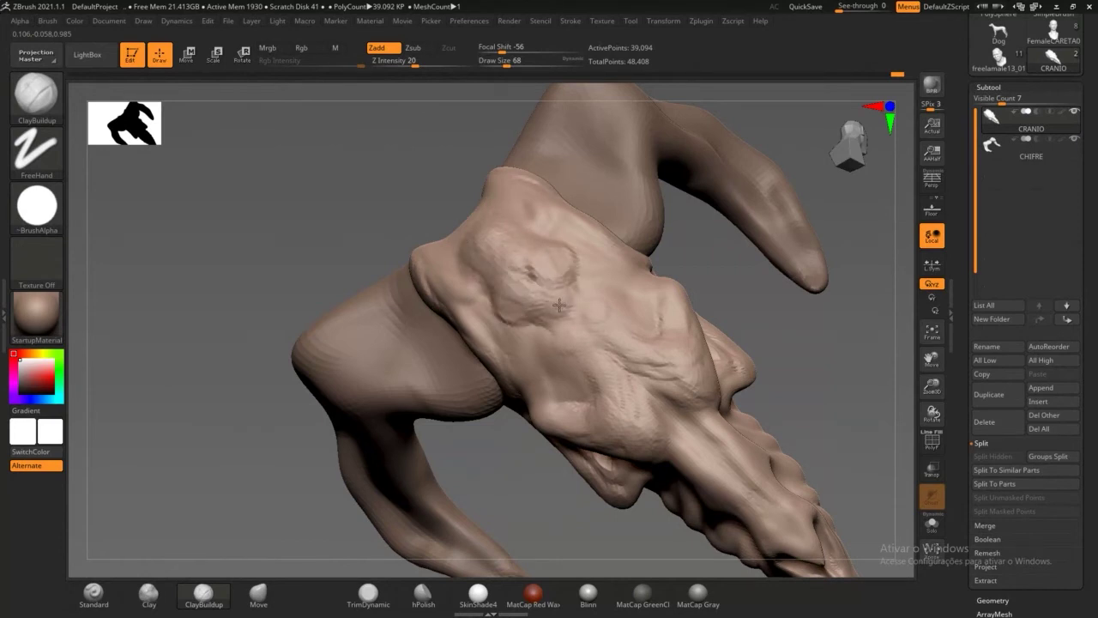
Step: Smooth the forehead, horn-base area, top and sides of the skull
mouse_move(815, 380)
left_mouse_down()
mouse_move(836, 289)
mouse_move(782, 280)
left_mouse_up()
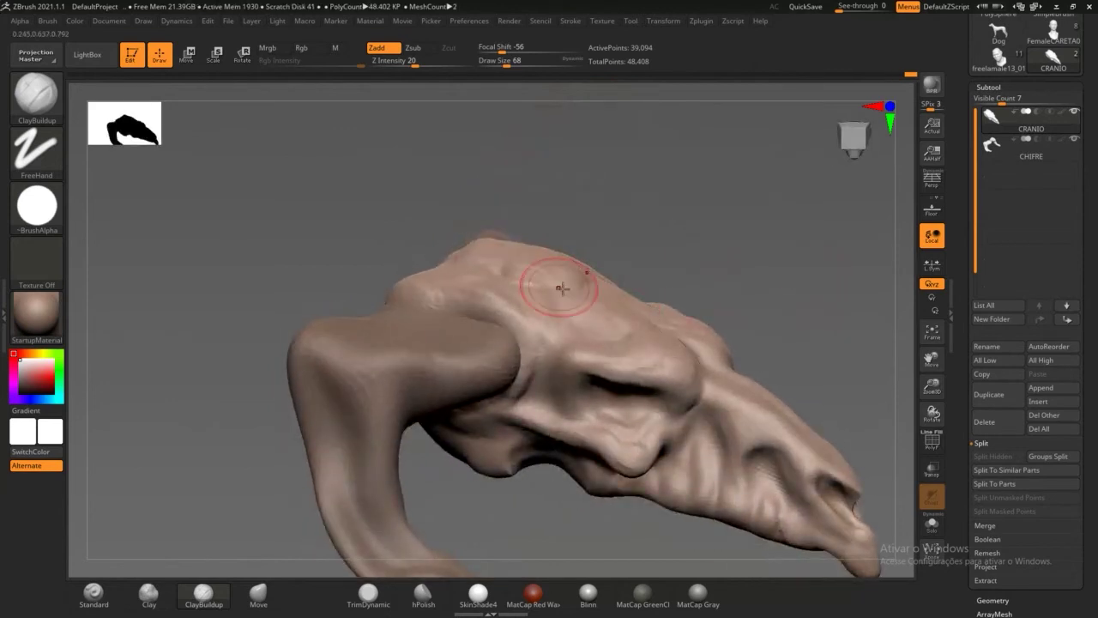
mouse_move(588, 299)
left_mouse_down()
mouse_move(581, 276)
mouse_move(540, 274)
mouse_move(588, 281)
left_mouse_up()
left_click_drag(625, 241, 594, 260)
mouse_move(504, 307)
left_mouse_down("shift")
mouse_move(481, 305)
mouse_move(535, 308)
left_mouse_up("shift")
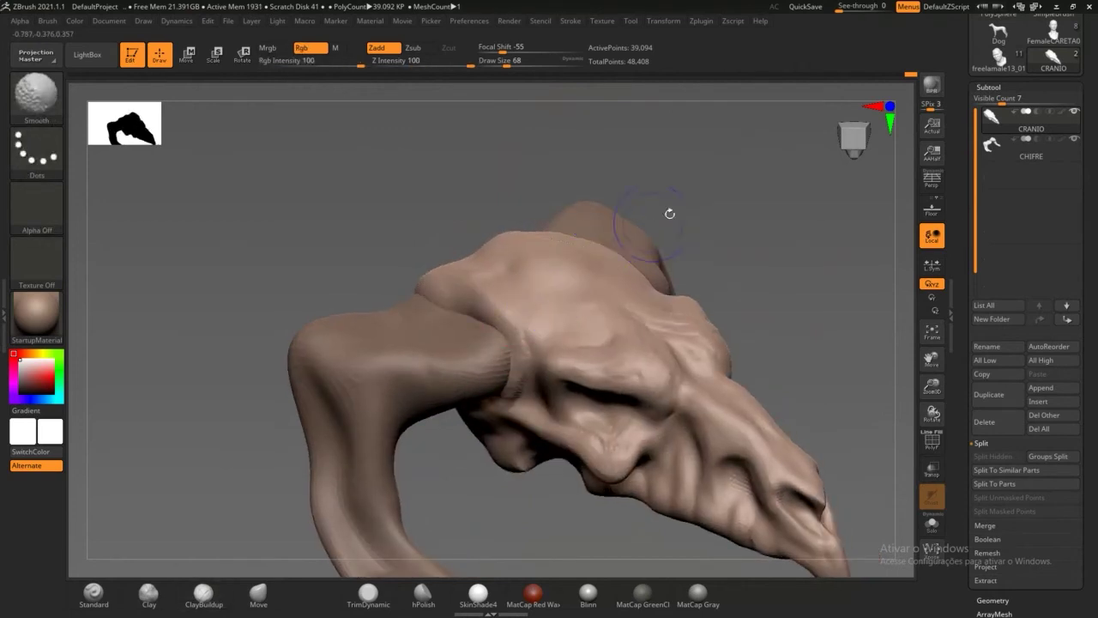
mouse_move(670, 213)
left_mouse_down()
mouse_move(752, 254)
mouse_move(763, 283)
left_mouse_up()
mouse_move(400, 234)
left_mouse_down("shift")
mouse_move(373, 226)
mouse_move(386, 212)
mouse_move(360, 219)
mouse_move(419, 216)
mouse_move(470, 240)
mouse_move(379, 220)
mouse_move(371, 230)
mouse_move(409, 223)
left_mouse_up("shift")
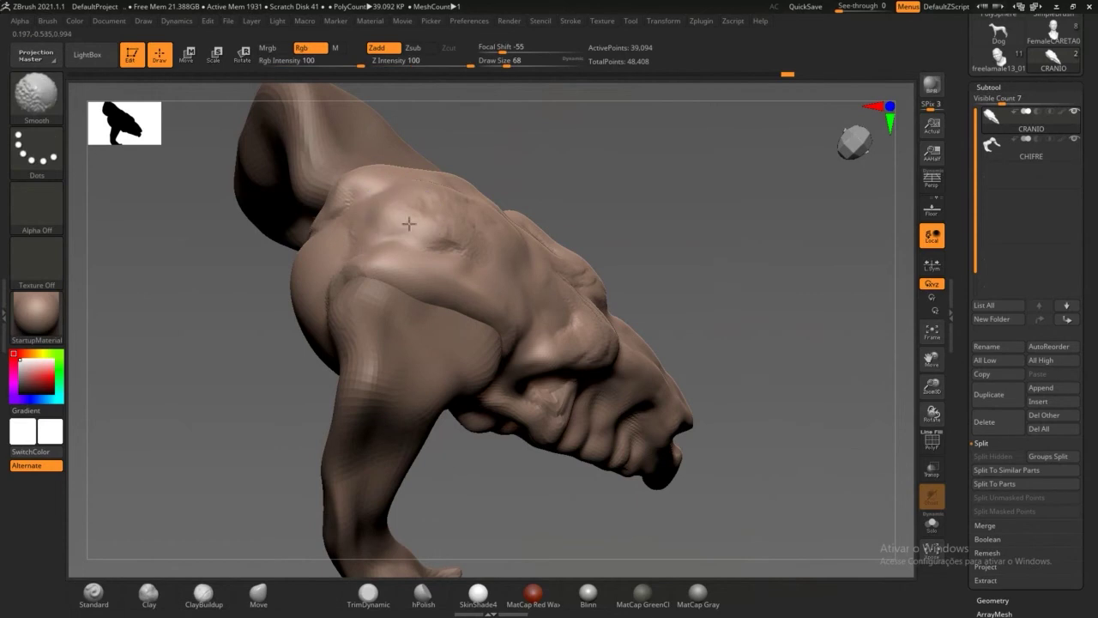
left_click_drag(473, 235, 479, 249, "shift")
left_click_drag(656, 236, 700, 257)
left_click_drag(608, 325, 618, 361, "shift")
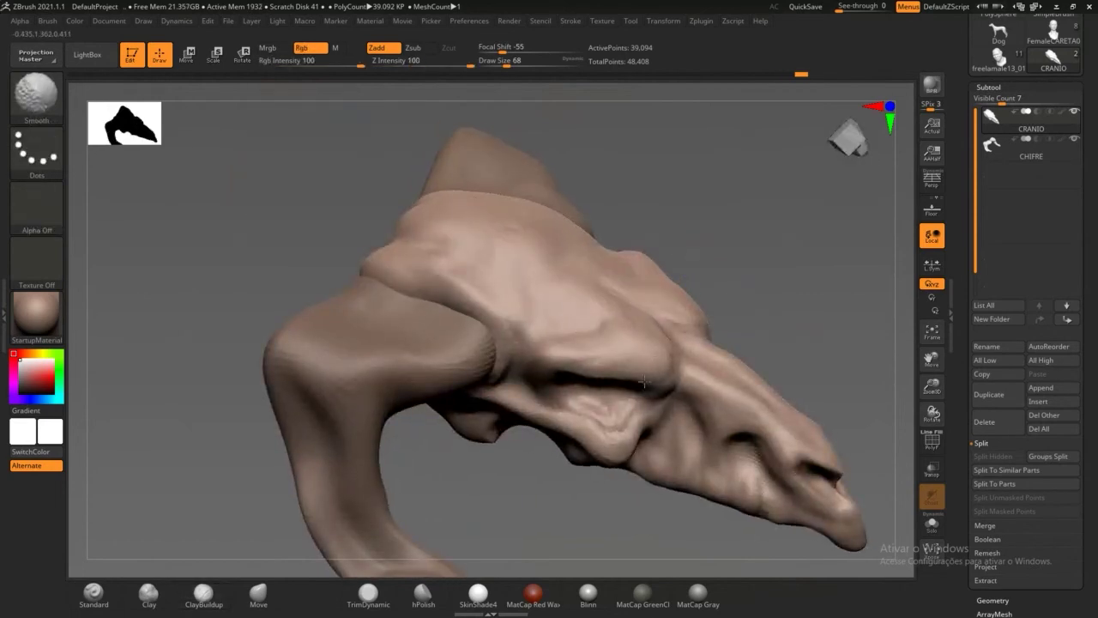
left_click_drag(562, 517, 527, 486)
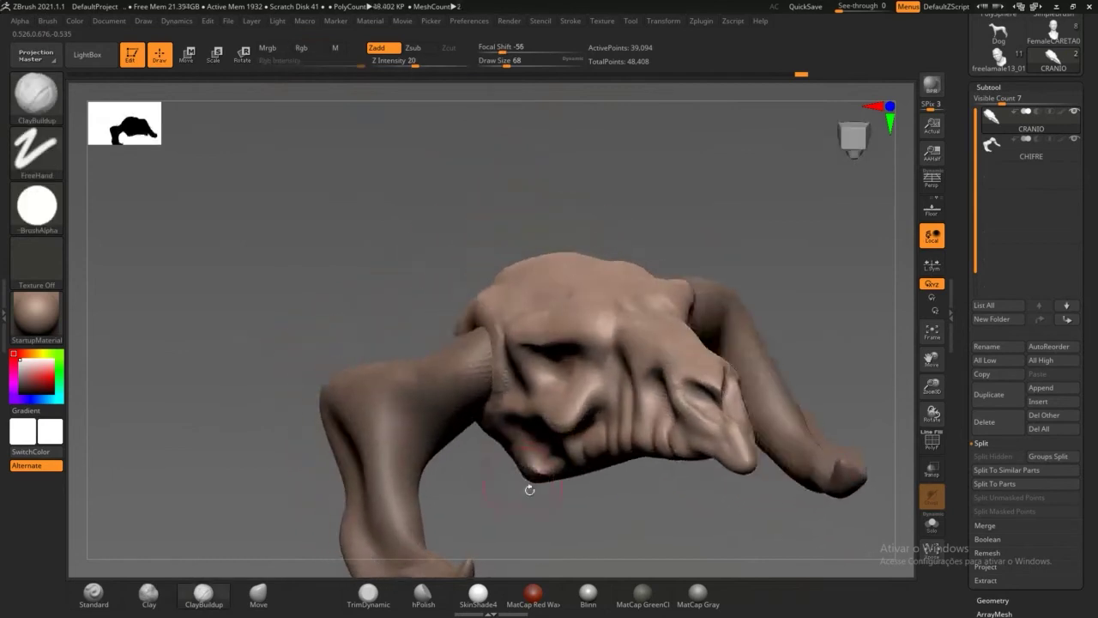
mouse_move(786, 229)
left_mouse_down()
mouse_move(780, 260)
mouse_move(694, 87)
left_mouse_up()
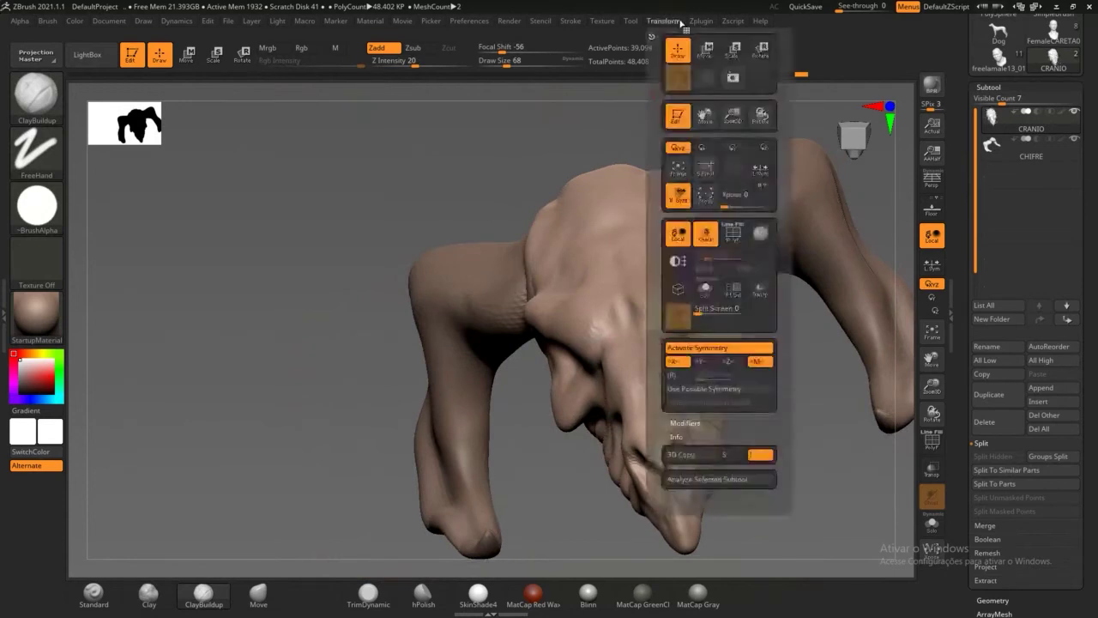
mouse_move(697, 25)
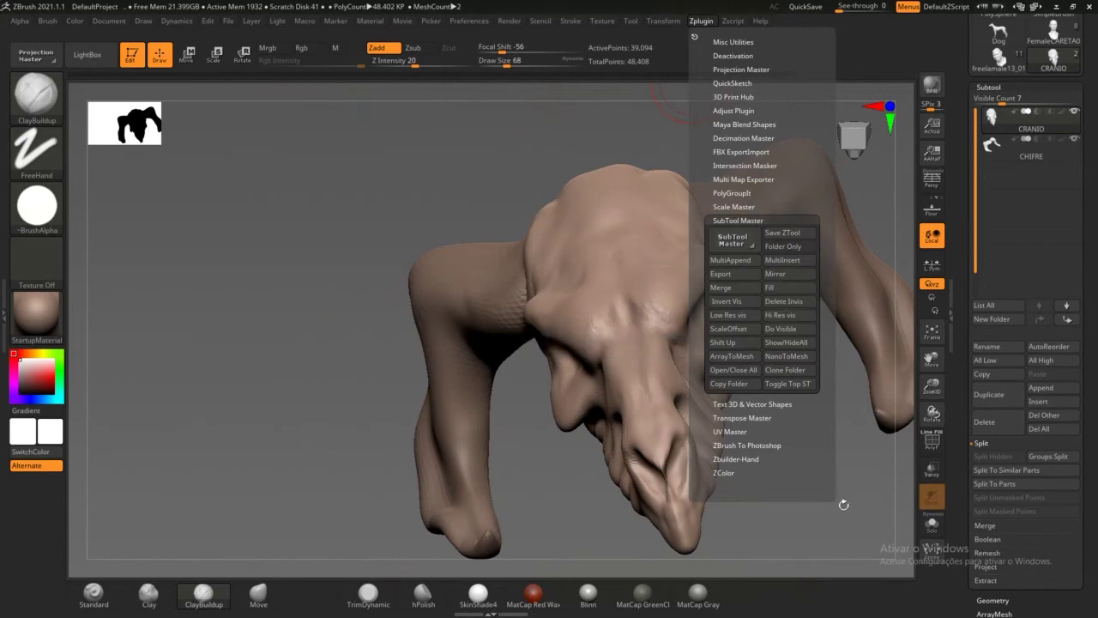
left_click_drag(807, 433, 784, 395)
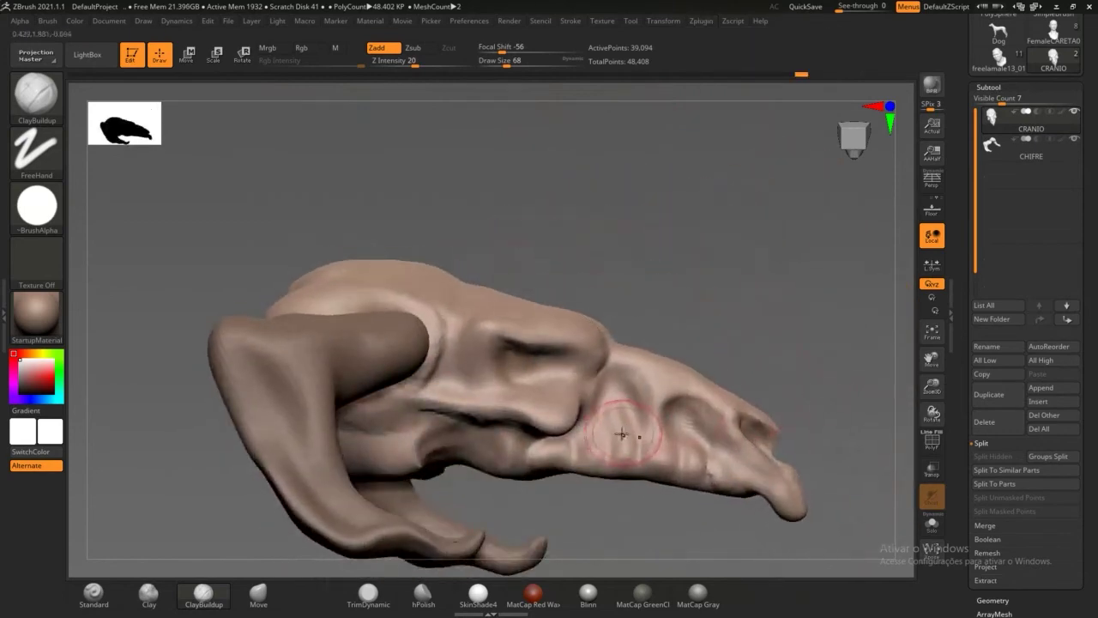
Step: Zoom in on the eye and deepen the upper eyelid crease and inner socket corner
mouse_move(831, 461)
left_mouse_down()
mouse_move(777, 440)
mouse_move(777, 403)
mouse_move(739, 403)
left_mouse_up()
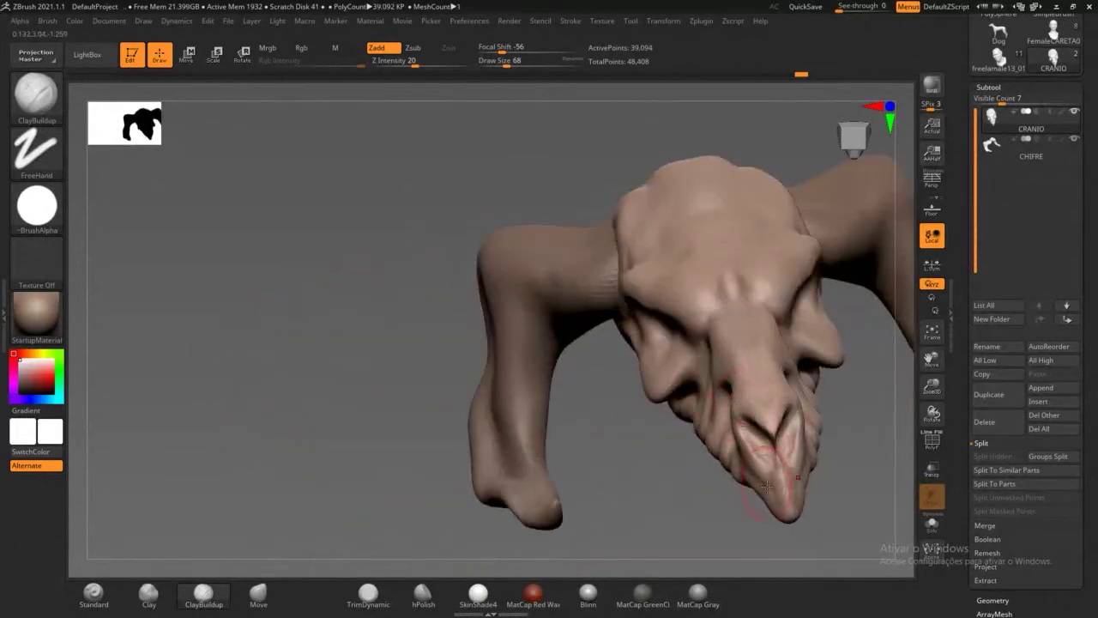
left_click_drag(769, 498, 705, 421)
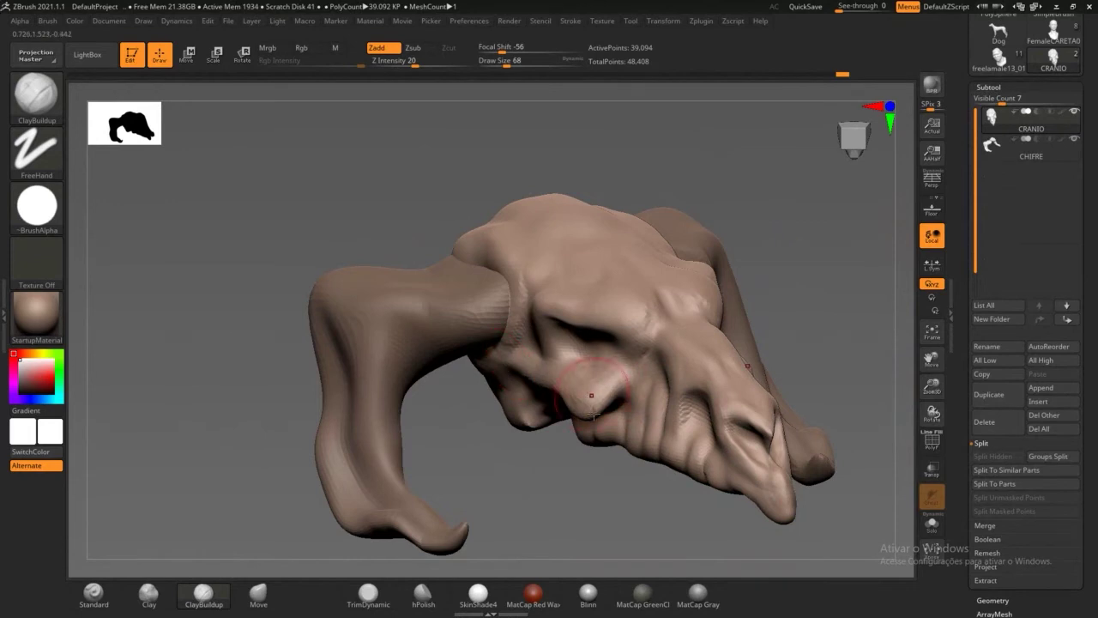
left_click_drag(592, 396, 700, 393)
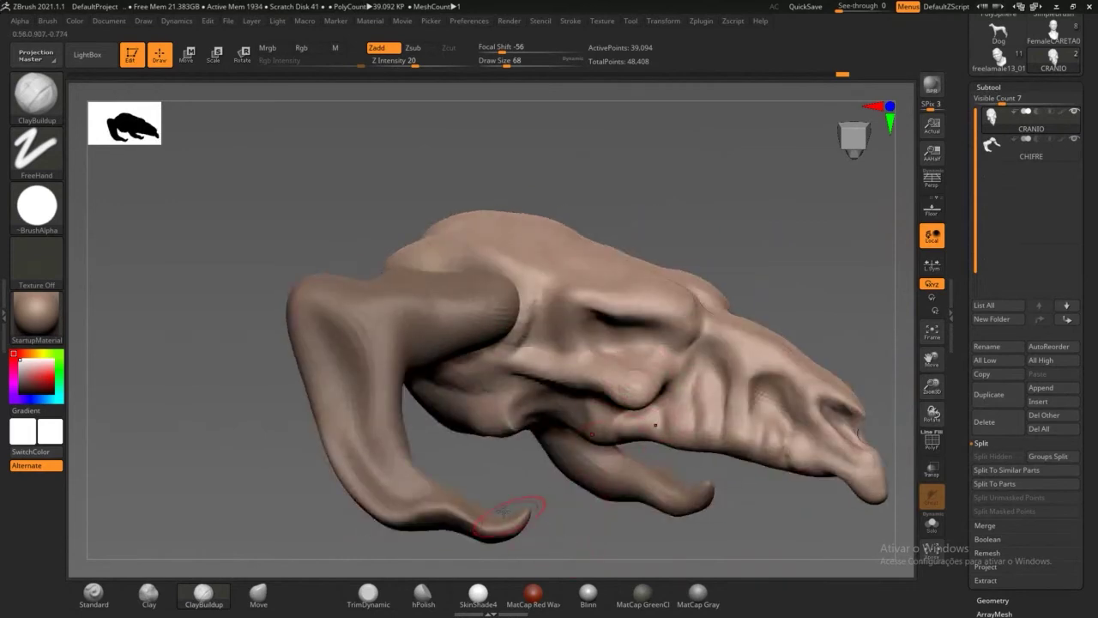
left_click_drag(652, 519, 674, 257, "alt")
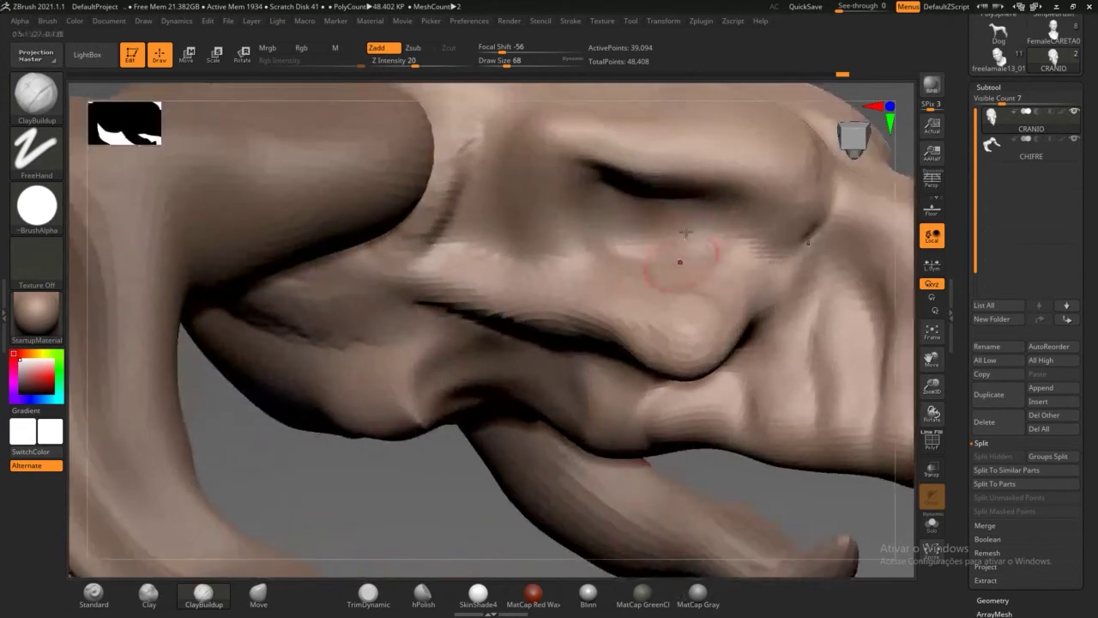
mouse_move(721, 225)
left_mouse_down()
mouse_move(699, 233)
mouse_move(644, 205)
mouse_move(601, 233)
mouse_move(592, 196)
mouse_move(635, 215)
mouse_move(617, 262)
mouse_move(700, 245)
mouse_move(738, 257)
mouse_move(713, 300)
mouse_move(742, 245)
mouse_move(721, 215)
mouse_move(667, 210)
left_mouse_up()
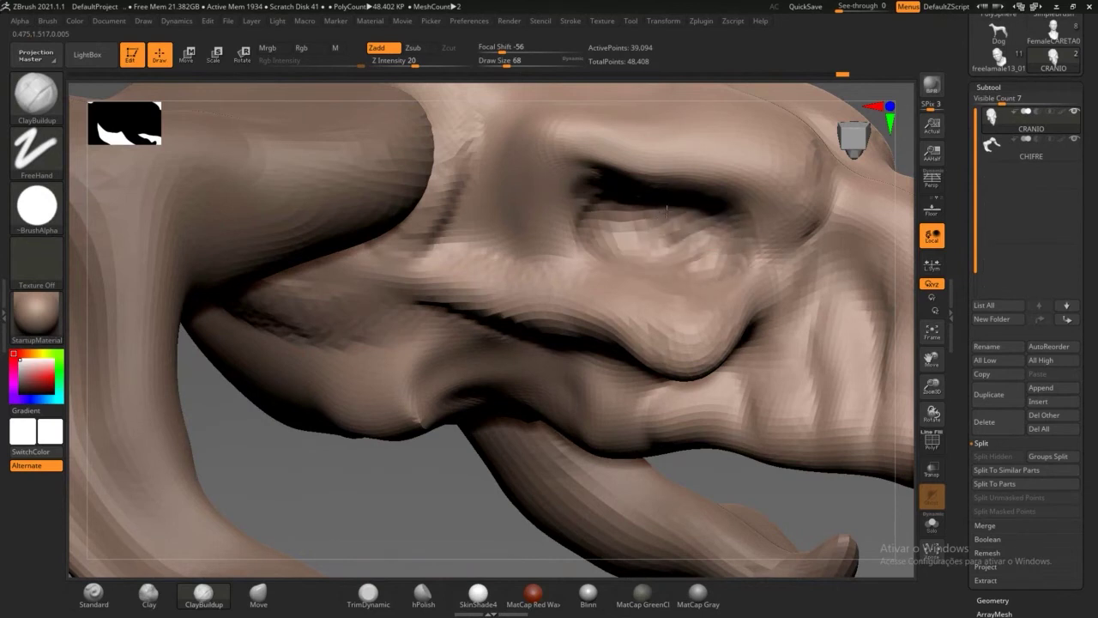
mouse_move(596, 192)
left_mouse_down()
mouse_move(573, 182)
mouse_move(560, 225)
mouse_move(570, 251)
mouse_move(560, 170)
mouse_move(717, 244)
mouse_move(738, 223)
mouse_move(757, 249)
mouse_move(746, 256)
mouse_move(728, 239)
mouse_move(717, 247)
mouse_move(729, 249)
mouse_move(661, 215)
mouse_move(549, 197)
left_mouse_up()
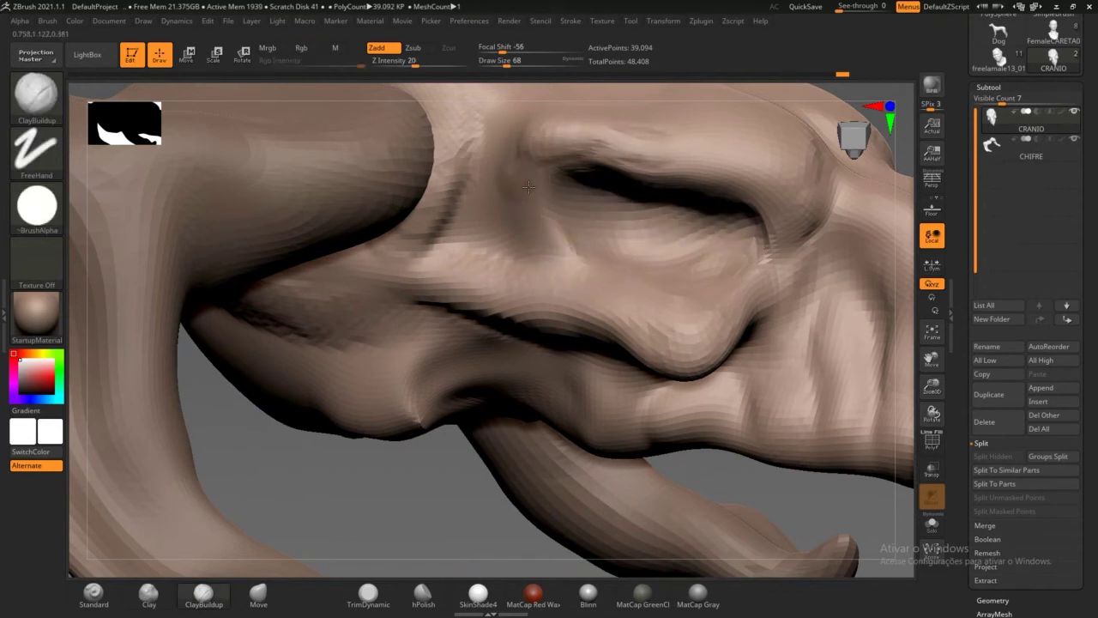
Step: Build up the brow and add clay bumps and a diagonal ridge across the cheek
mouse_move(549, 225)
left_mouse_down()
mouse_move(567, 162)
mouse_move(678, 167)
mouse_move(777, 146)
left_mouse_up()
left_click_drag(422, 405, 394, 378)
left_click_drag(339, 285, 410, 215)
mouse_move(431, 170)
left_mouse_down()
mouse_move(365, 258)
mouse_move(305, 287)
mouse_move(323, 315)
left_mouse_up()
left_click_drag(340, 485, 253, 313)
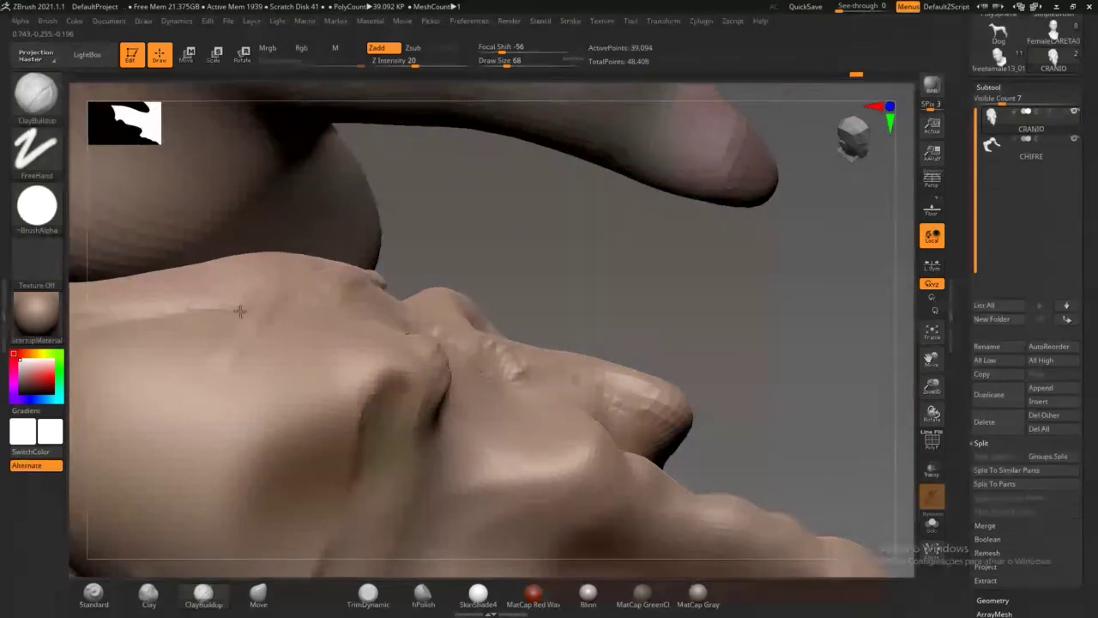
Step: Deepen the vertical groove and add ClayBuildup along the cheek ridge and brow crease
left_click_drag(469, 189, 493, 339)
left_click_drag(479, 426, 498, 343)
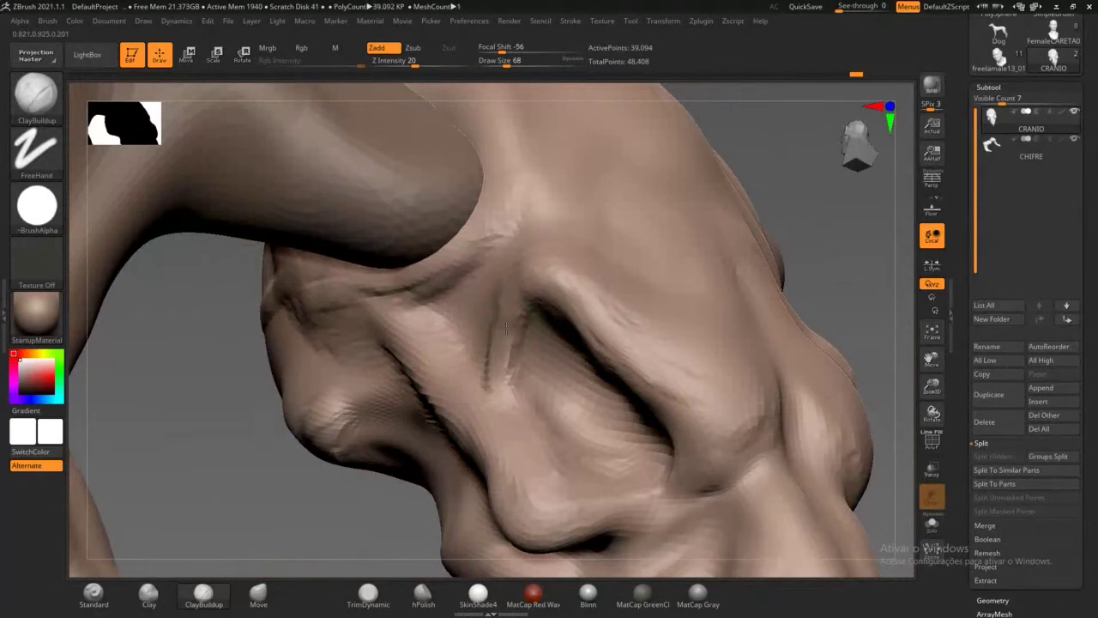
left_click_drag(556, 280, 560, 269)
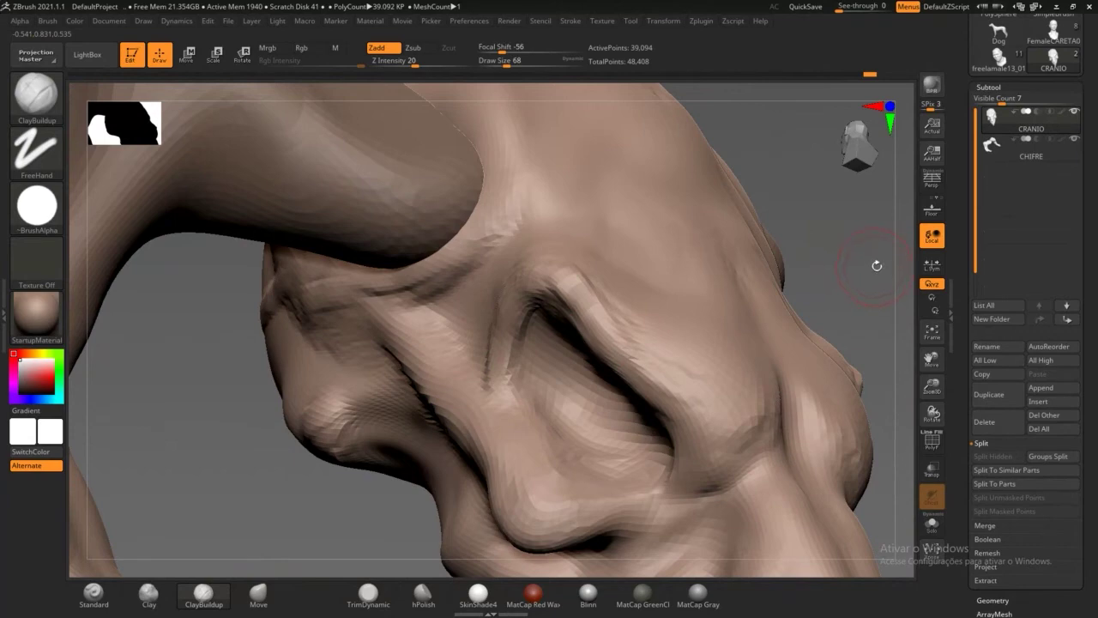
mouse_move(873, 276)
left_mouse_down()
mouse_move(601, 258)
mouse_move(606, 298)
mouse_move(639, 345)
left_mouse_up()
mouse_move(759, 399)
left_mouse_down()
mouse_move(773, 354)
mouse_move(746, 436)
mouse_move(752, 355)
mouse_move(691, 377)
mouse_move(698, 320)
mouse_move(763, 265)
mouse_move(782, 230)
mouse_move(770, 341)
left_mouse_up()
left_click_drag(728, 270, 719, 256)
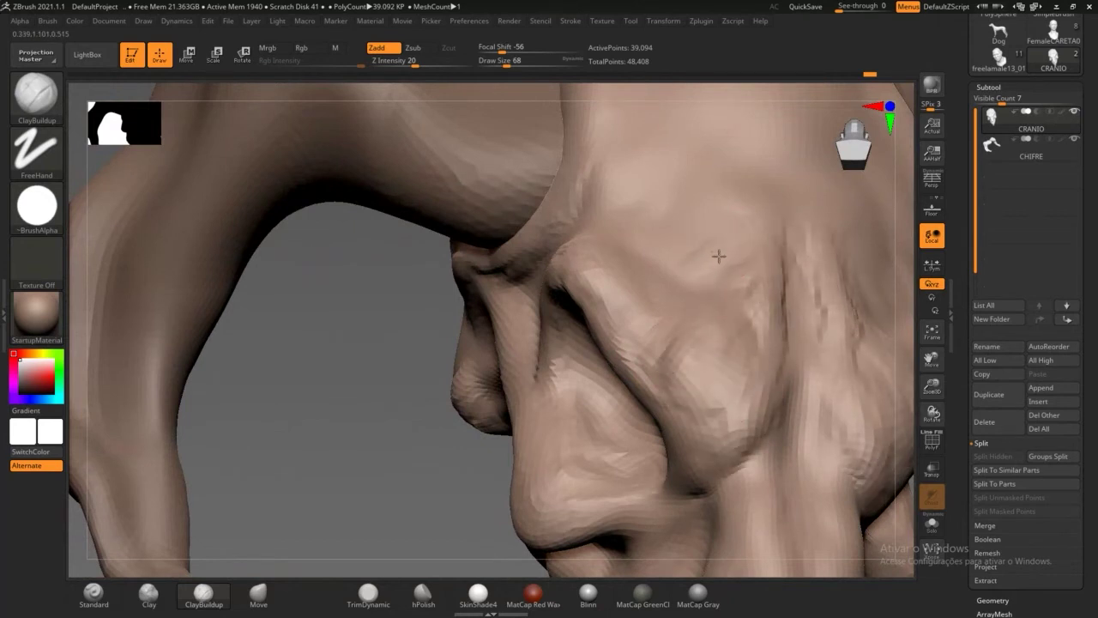
mouse_move(764, 486)
left_mouse_down()
mouse_move(783, 457)
mouse_move(730, 489)
mouse_move(744, 498)
mouse_move(790, 480)
mouse_move(781, 462)
left_mouse_up()
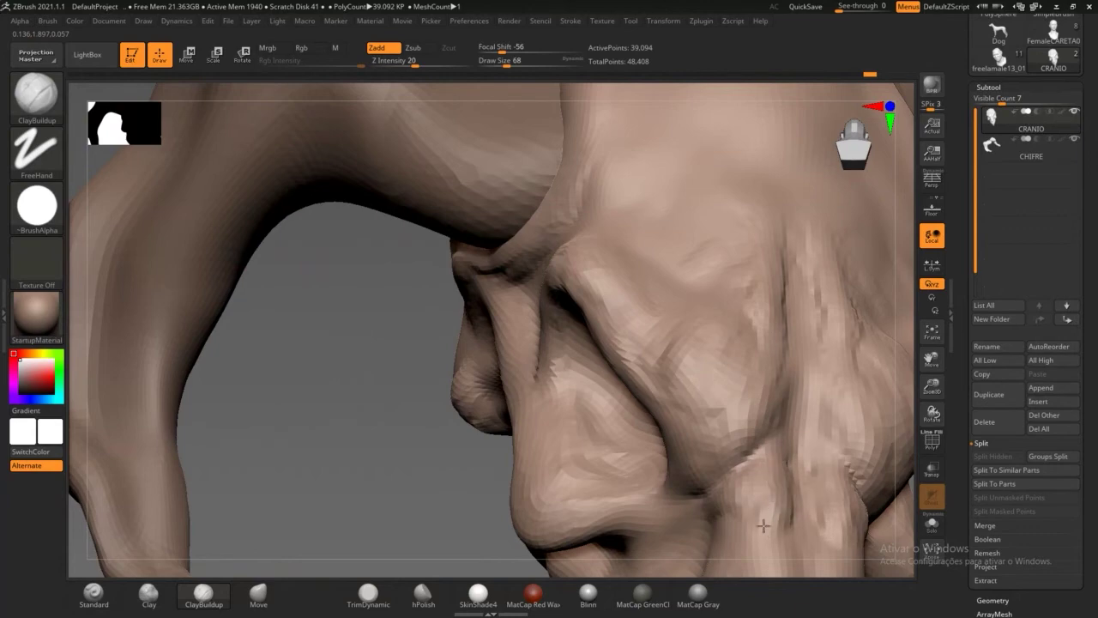
Step: Reshape the snout's oval fold edges and add short clay strokes on the snout
left_click_drag(344, 465, 249, 330, "alt")
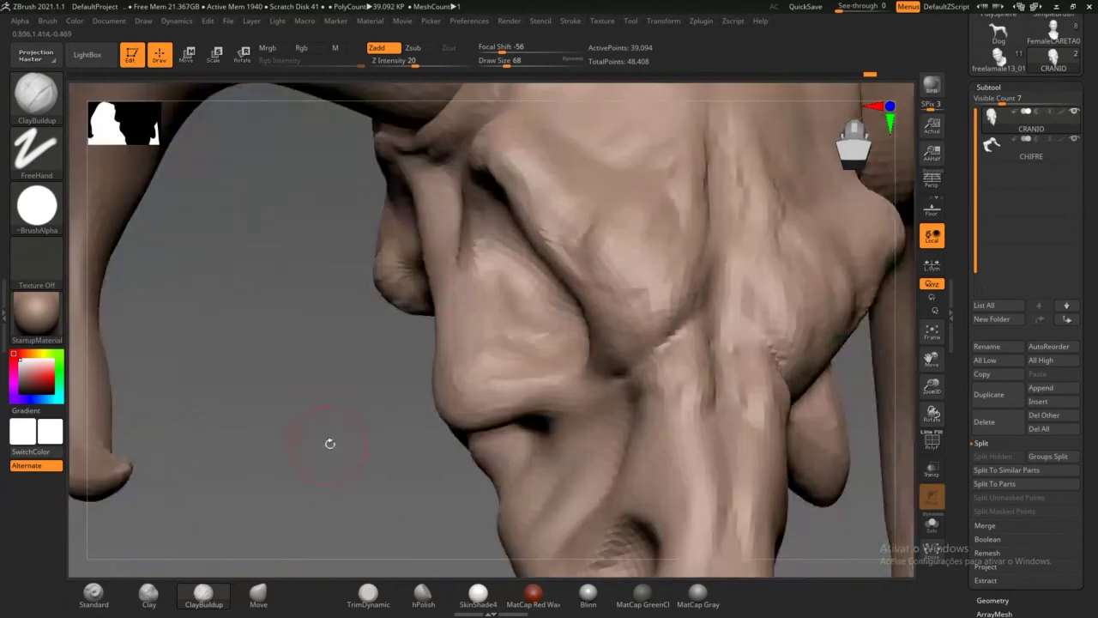
mouse_move(332, 443)
left_mouse_down()
mouse_move(316, 395)
mouse_move(446, 361)
mouse_move(400, 390)
mouse_move(402, 381)
mouse_move(364, 383)
mouse_move(435, 361)
mouse_move(430, 381)
left_mouse_up()
mouse_move(449, 416)
left_mouse_down()
mouse_move(438, 416)
mouse_move(450, 429)
mouse_move(492, 363)
mouse_move(498, 447)
mouse_move(522, 422)
mouse_move(515, 459)
mouse_move(491, 431)
left_mouse_up()
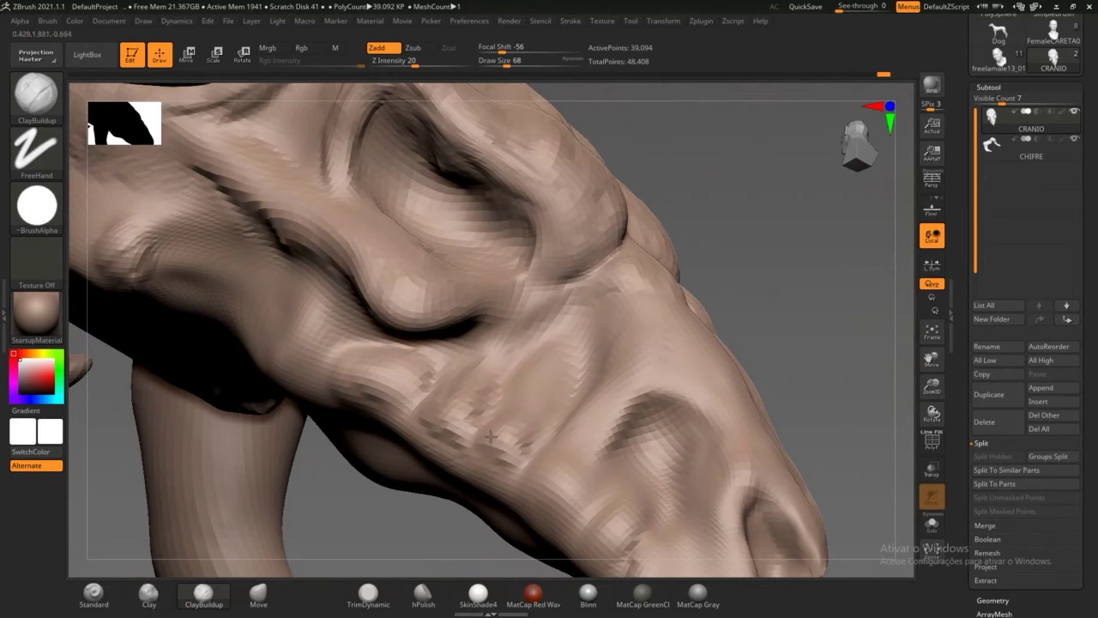
left_click_drag(809, 267, 780, 305)
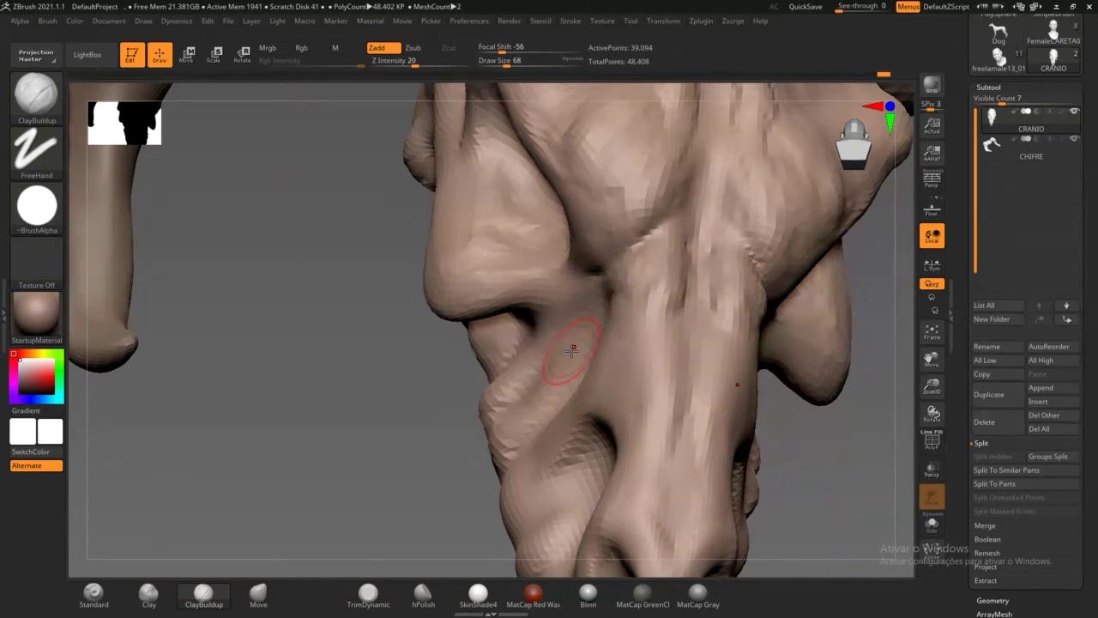
left_click_drag(428, 499, 515, 460)
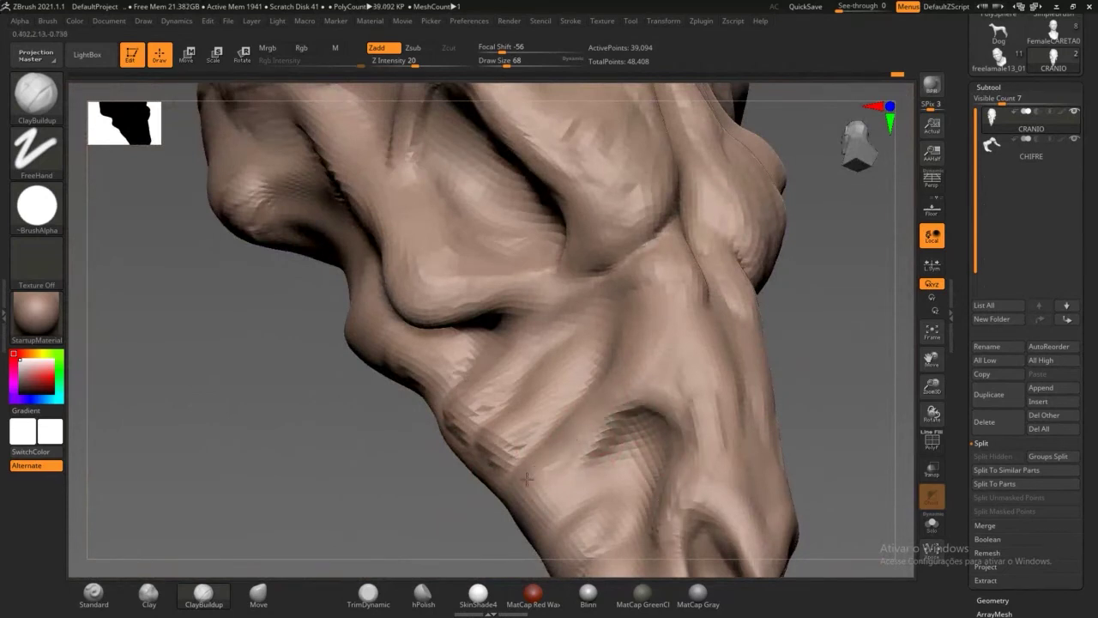
left_click_drag(580, 525, 550, 511)
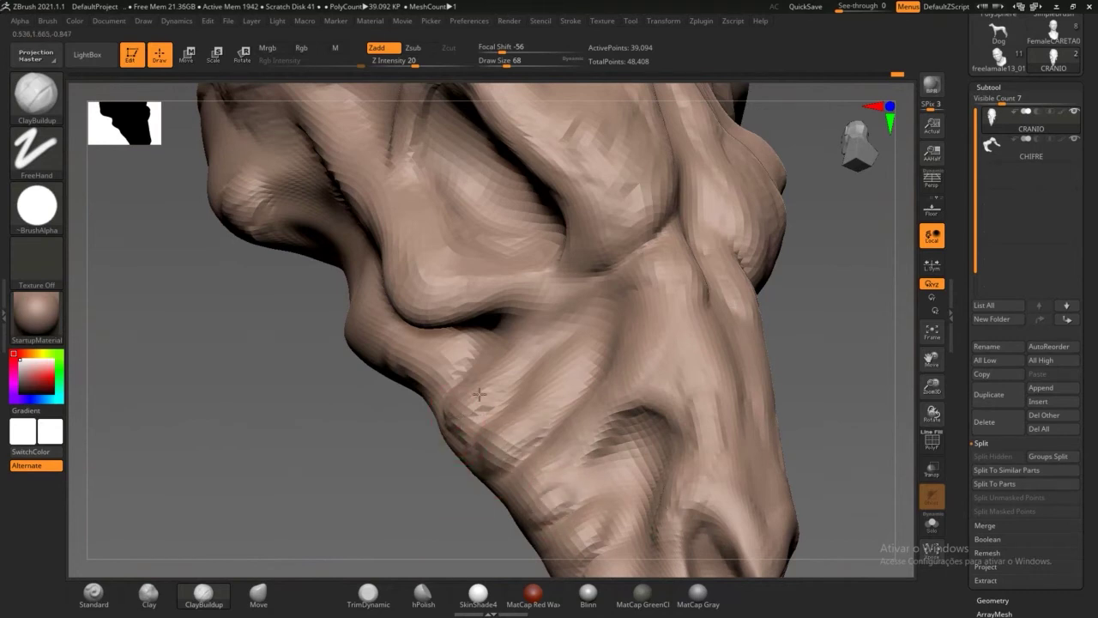
left_click_drag(436, 362, 436, 373)
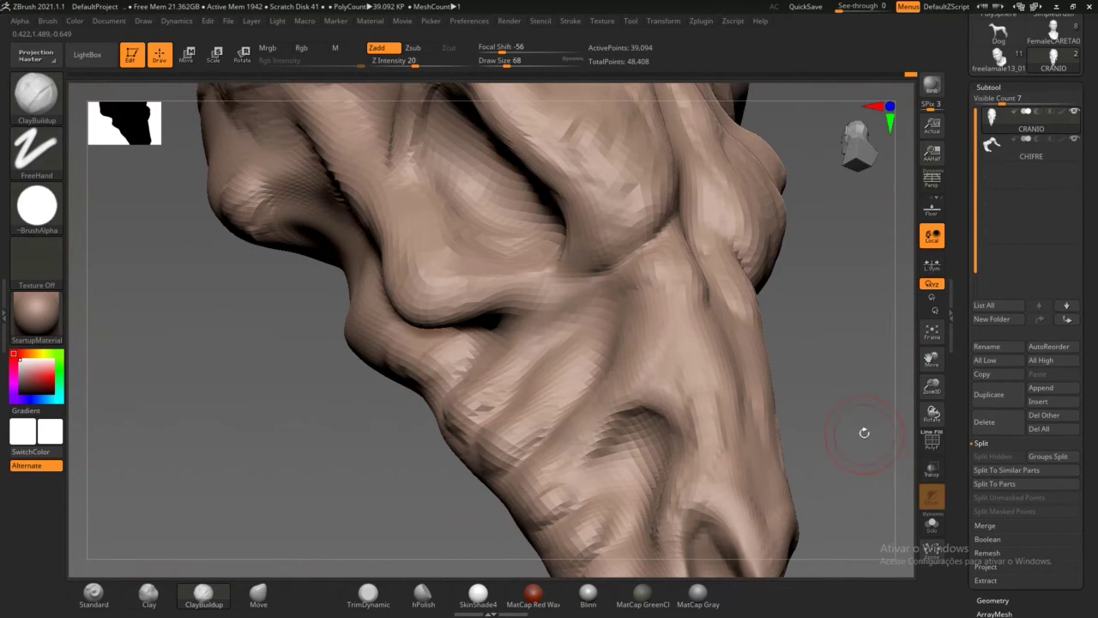
left_click_drag(864, 431, 790, 341, "alt")
mouse_move(780, 421)
left_mouse_down()
mouse_move(811, 392)
mouse_move(796, 337)
mouse_move(816, 429)
mouse_move(798, 427)
left_mouse_up()
left_click_drag(767, 466, 640, 499)
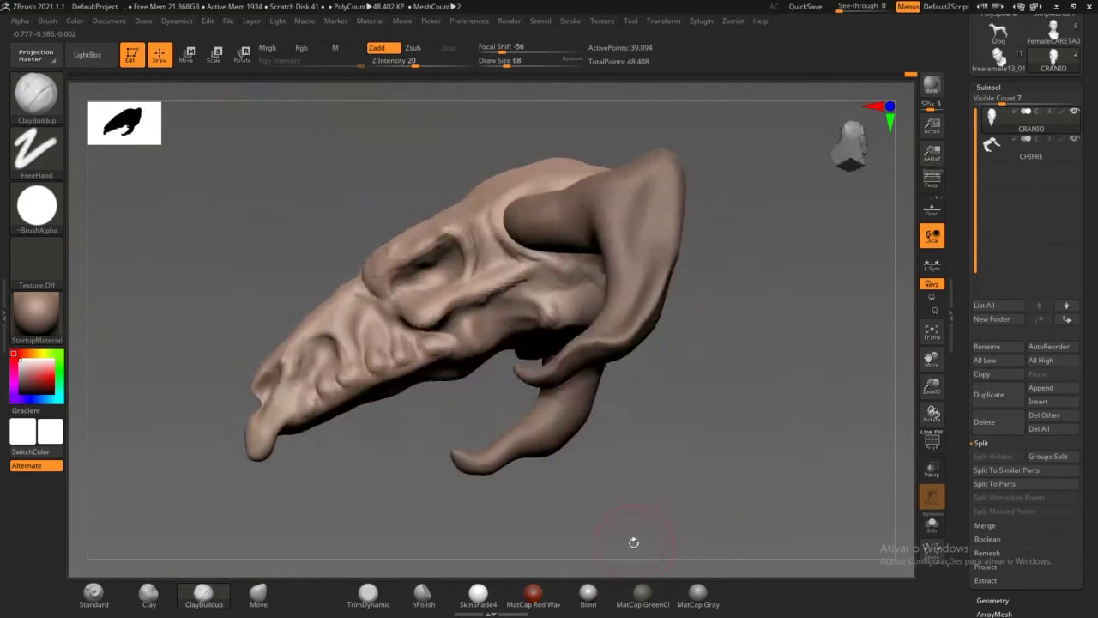
Step: Frame the whole sculpt and turn on Transp so the CHIFRE horns ghost around CRANIO
left_click_drag(633, 543, 613, 527)
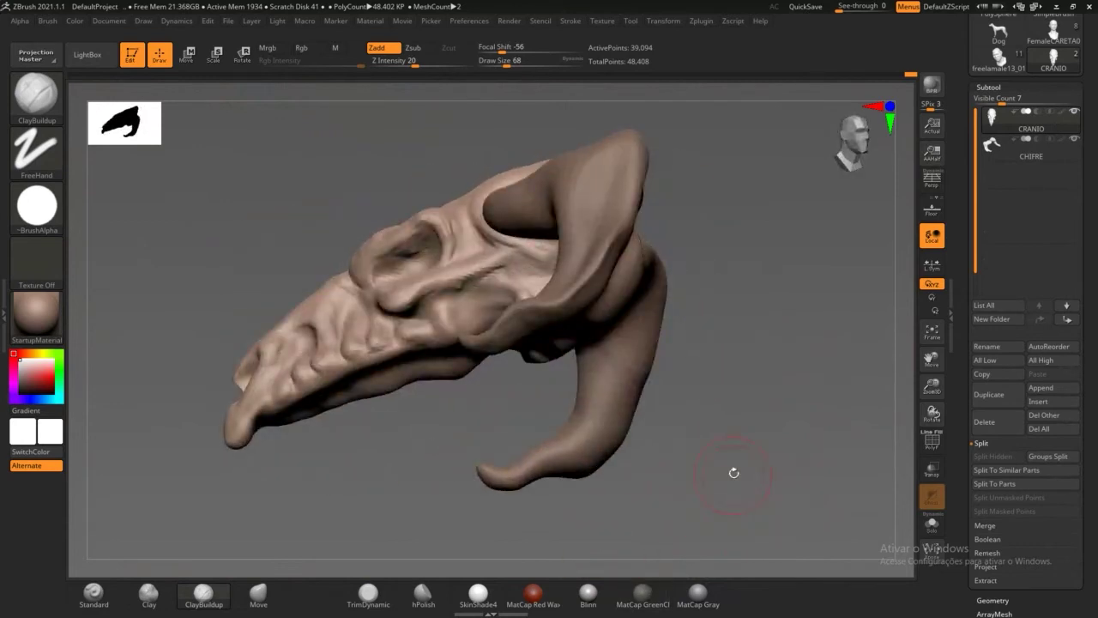
left_click_drag(733, 473, 734, 496)
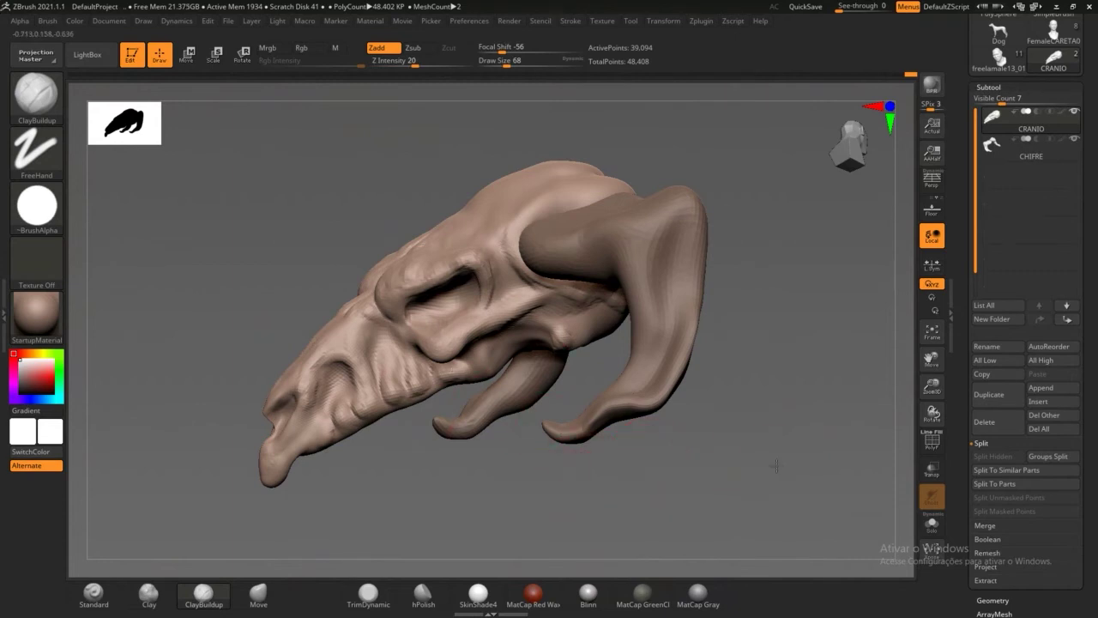
left_click_drag(777, 466, 776, 387, "alt")
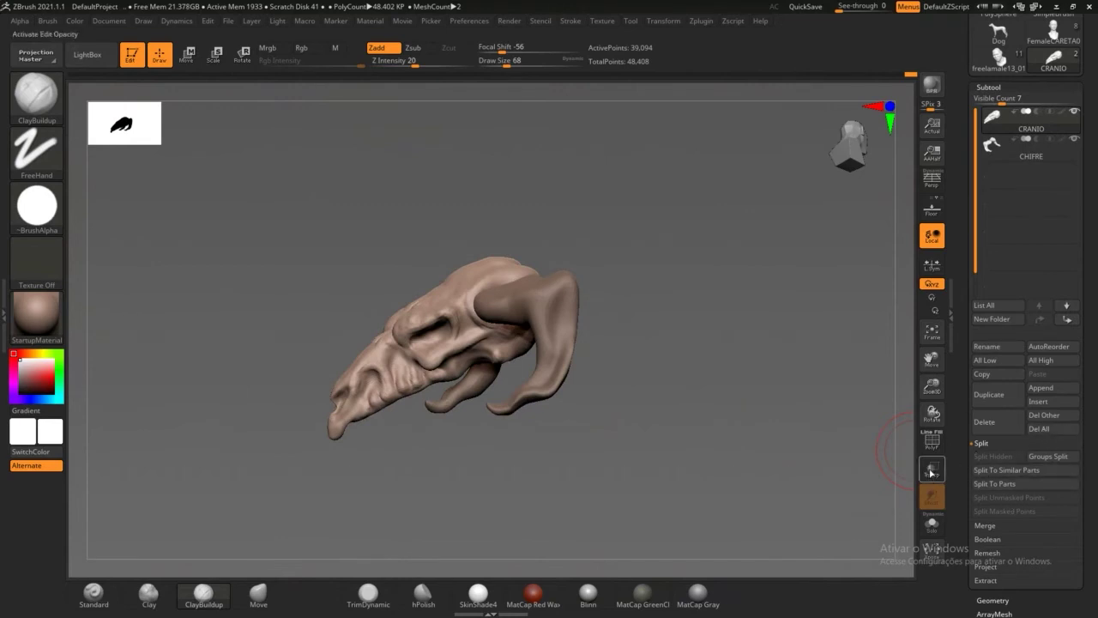
left_click(932, 470)
left_click_drag(662, 490, 723, 444)
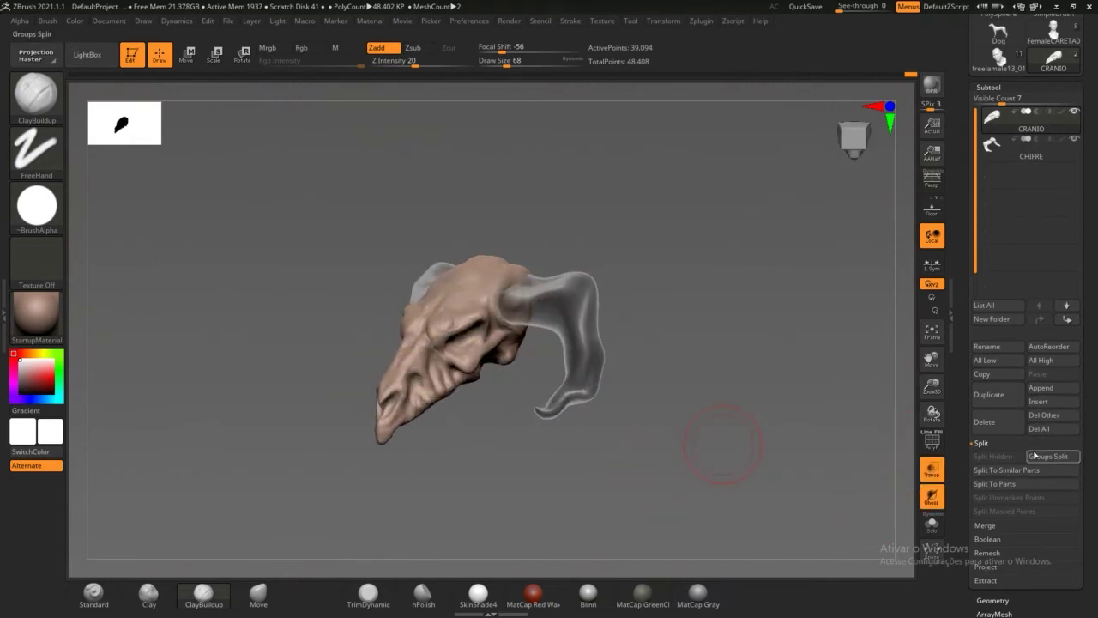
Step: Insert a Sphere3D mesh as the new subtool PM3D_Sphere3D1 inside the skull
left_click(1052, 405)
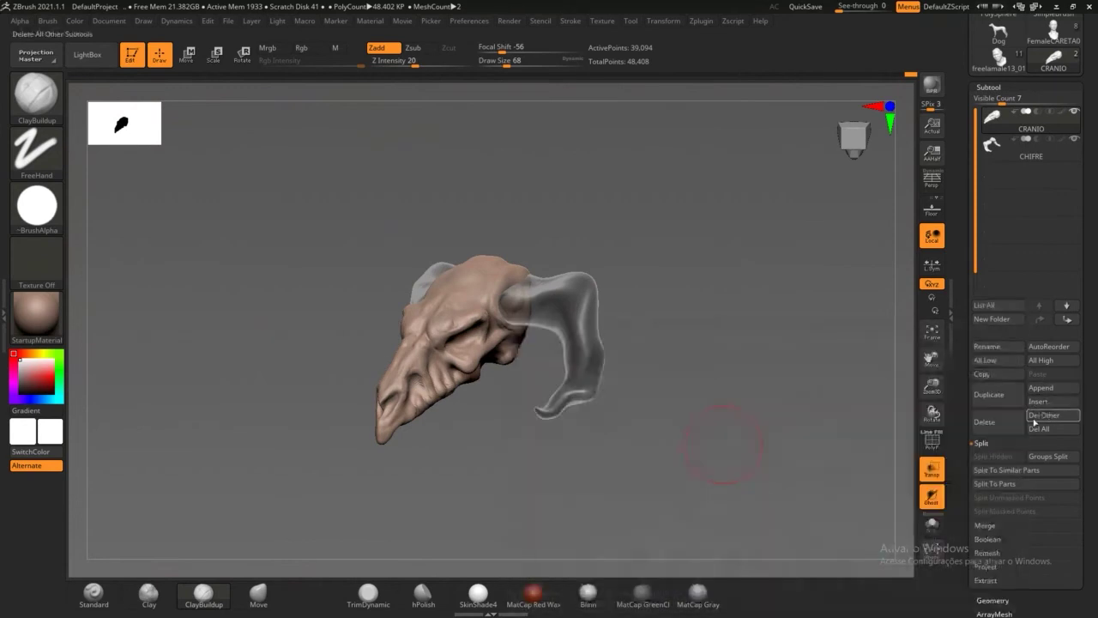
left_click(1045, 403)
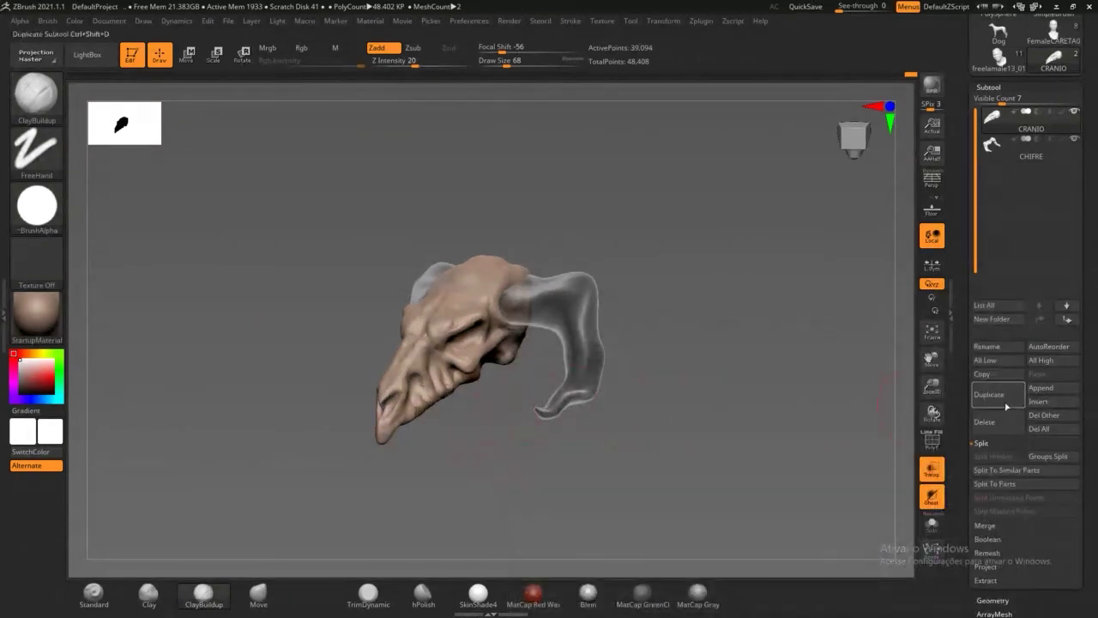
left_click(1046, 403)
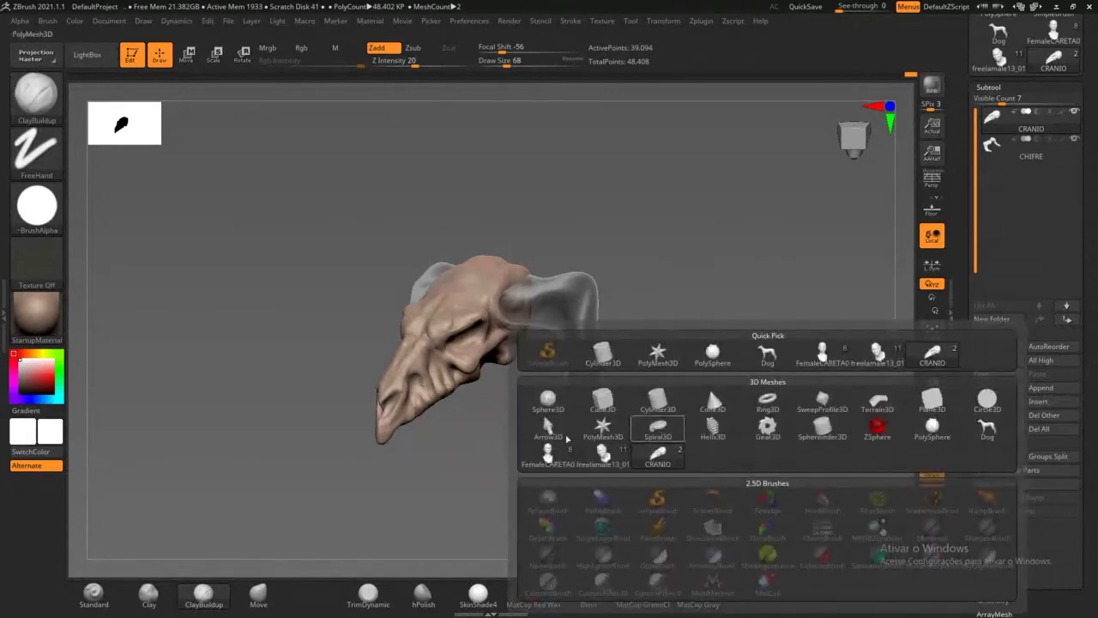
left_click(548, 398)
left_click_drag(524, 480, 481, 360)
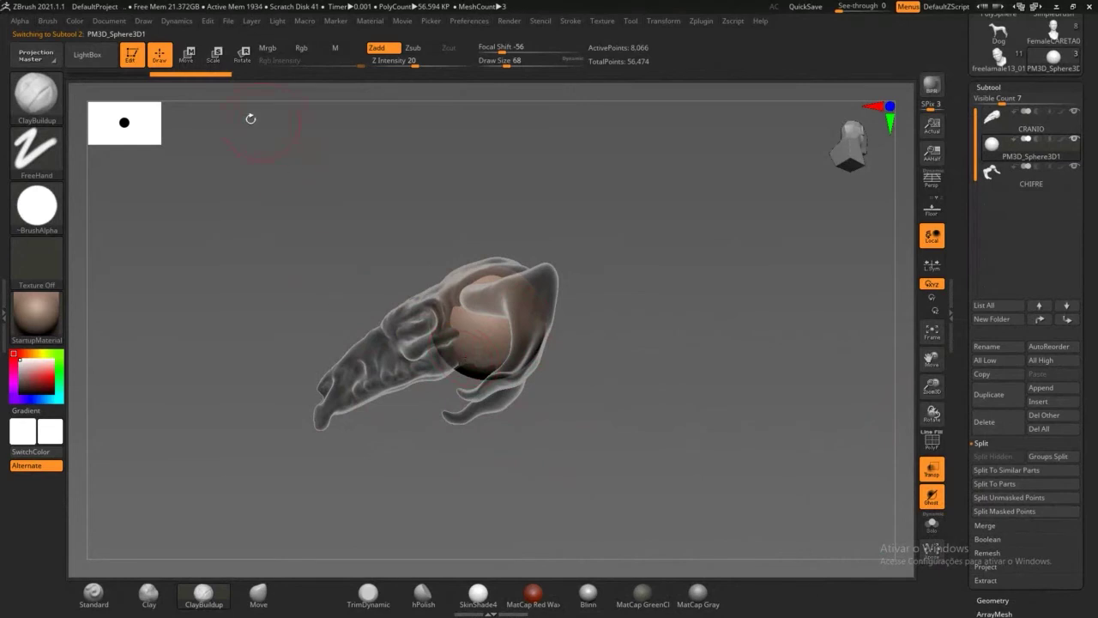
Step: Raise, stretch and tilt the sphere with Transpose into an elongated ellipsoid lying along the skull
left_click(244, 54)
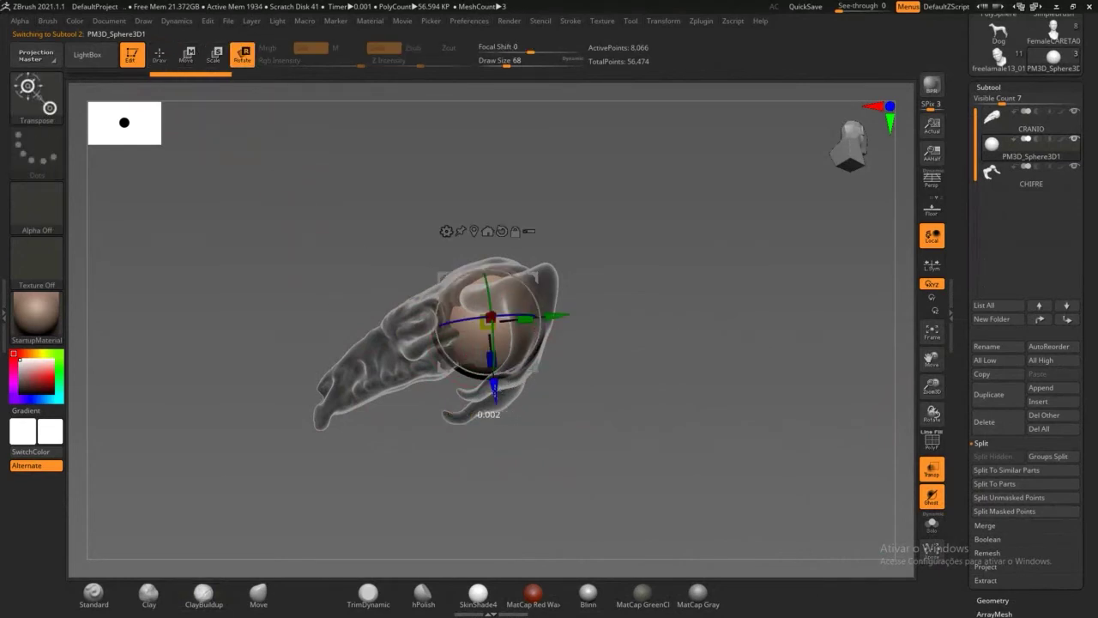
left_click_drag(495, 393, 492, 382)
left_click_drag(531, 306, 587, 304)
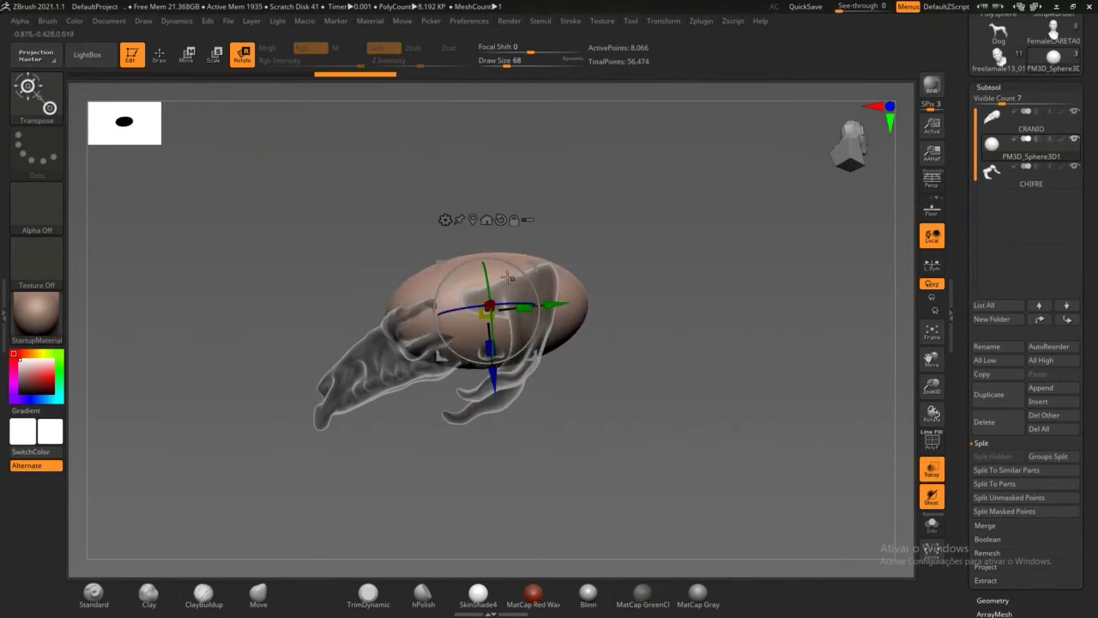
mouse_move(438, 297)
left_mouse_down()
mouse_move(438, 320)
mouse_move(439, 309)
left_mouse_up()
left_click_drag(632, 258, 541, 297)
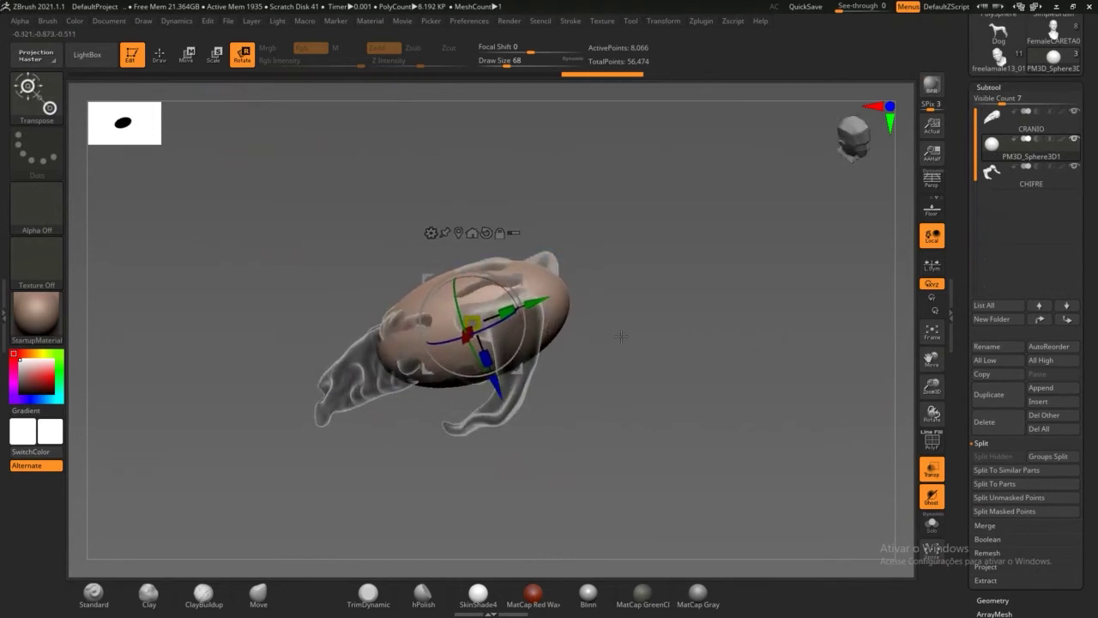
left_click_drag(620, 336, 327, 320)
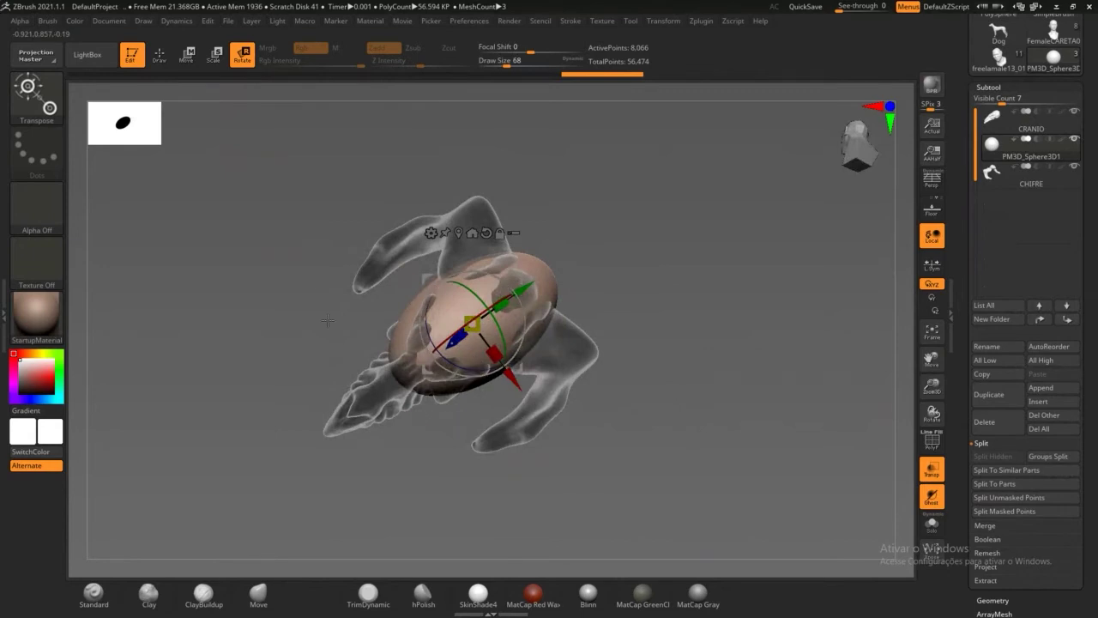
left_click(158, 56)
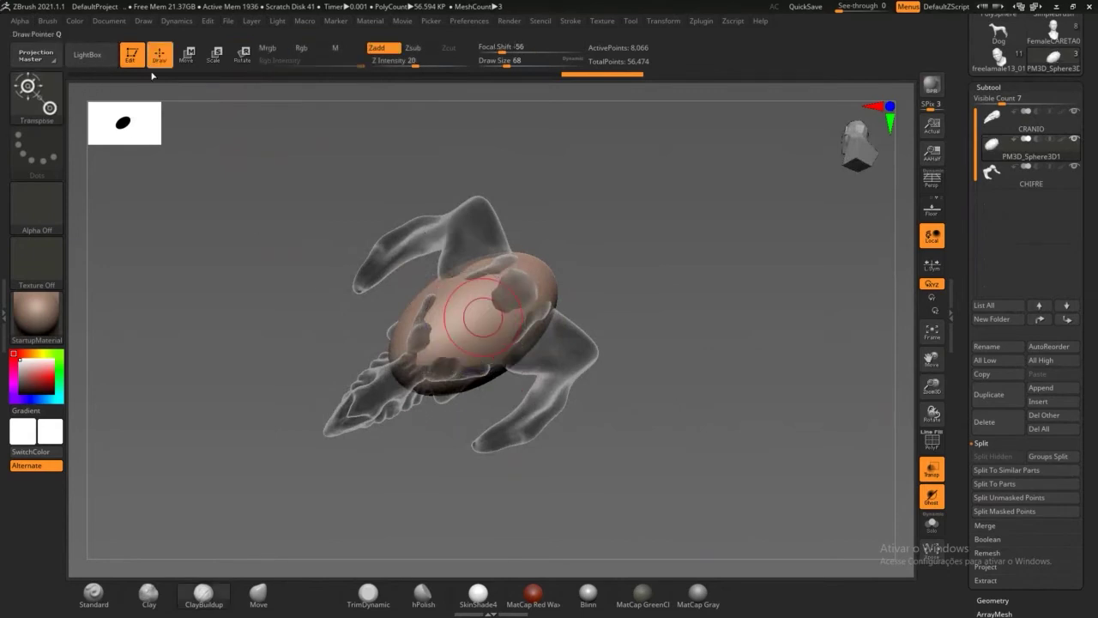
Step: Pick the Move brush and pull the ellipsoid's surface downward
left_click(258, 591)
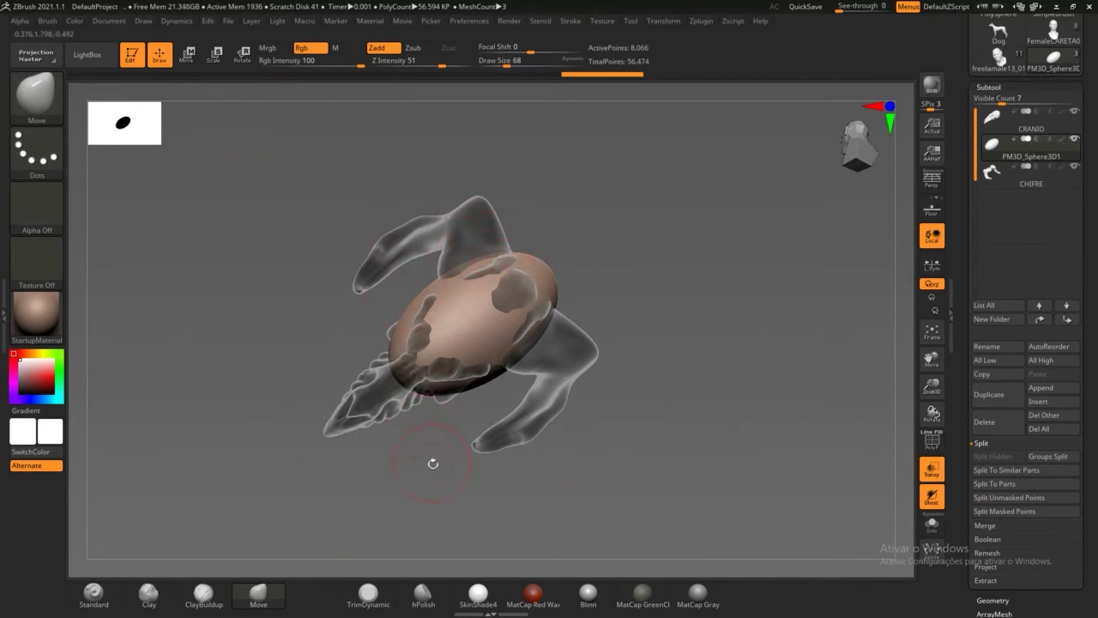
left_click_drag(660, 309, 742, 326, "alt")
left_click_drag(794, 276, 759, 113, "alt")
mouse_move(380, 253)
left_mouse_down()
mouse_move(376, 268)
mouse_move(334, 257)
mouse_move(361, 249)
left_mouse_up()
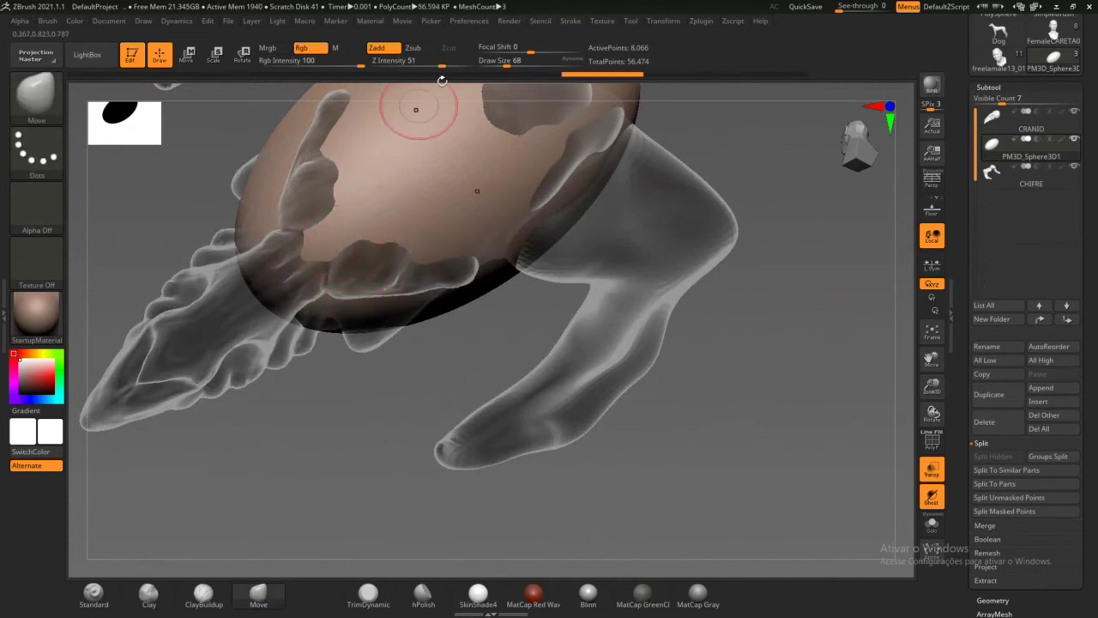
Step: At Draw Size 228, stretch the ellipsoid into a pointed form following the snout
left_click_drag(508, 63, 532, 61)
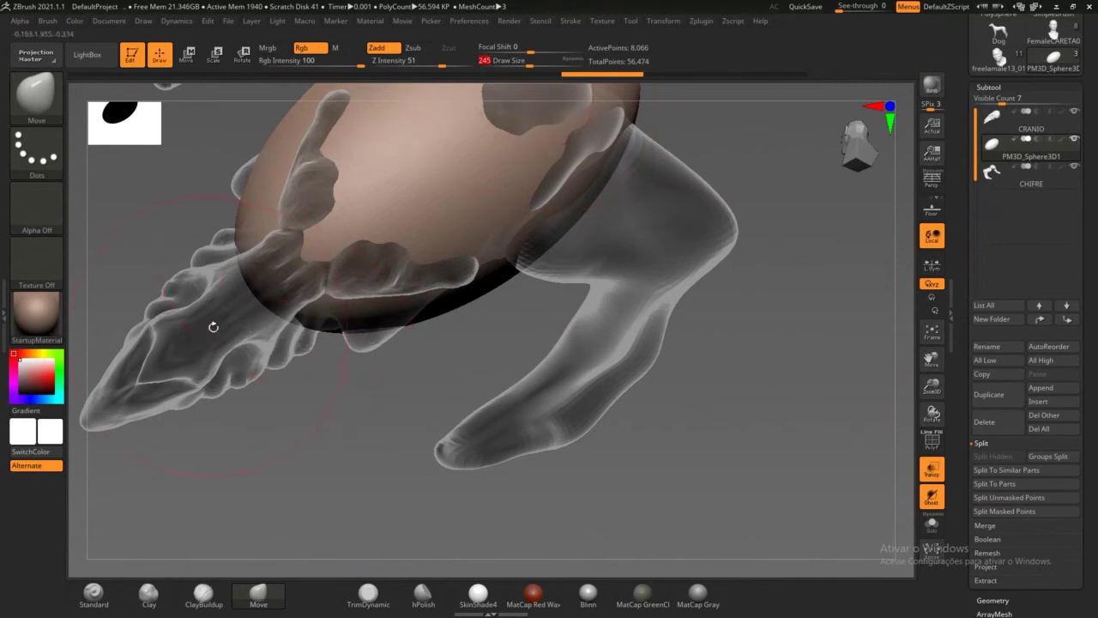
mouse_move(263, 296)
left_mouse_down()
mouse_move(99, 432)
mouse_move(184, 417)
mouse_move(262, 343)
mouse_move(279, 296)
mouse_move(233, 306)
mouse_move(163, 369)
mouse_move(198, 318)
left_mouse_up()
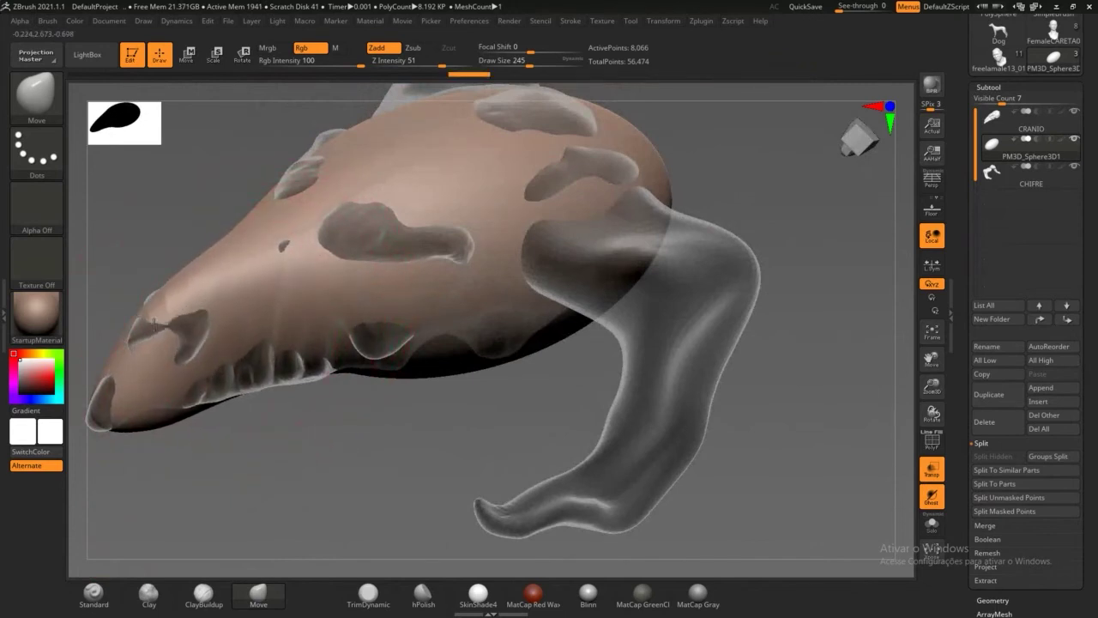
mouse_move(271, 371)
left_mouse_down()
mouse_move(257, 382)
mouse_move(270, 399)
mouse_move(450, 361)
mouse_move(418, 349)
mouse_move(454, 184)
mouse_move(472, 258)
mouse_move(512, 274)
mouse_move(361, 369)
mouse_move(220, 404)
left_mouse_up()
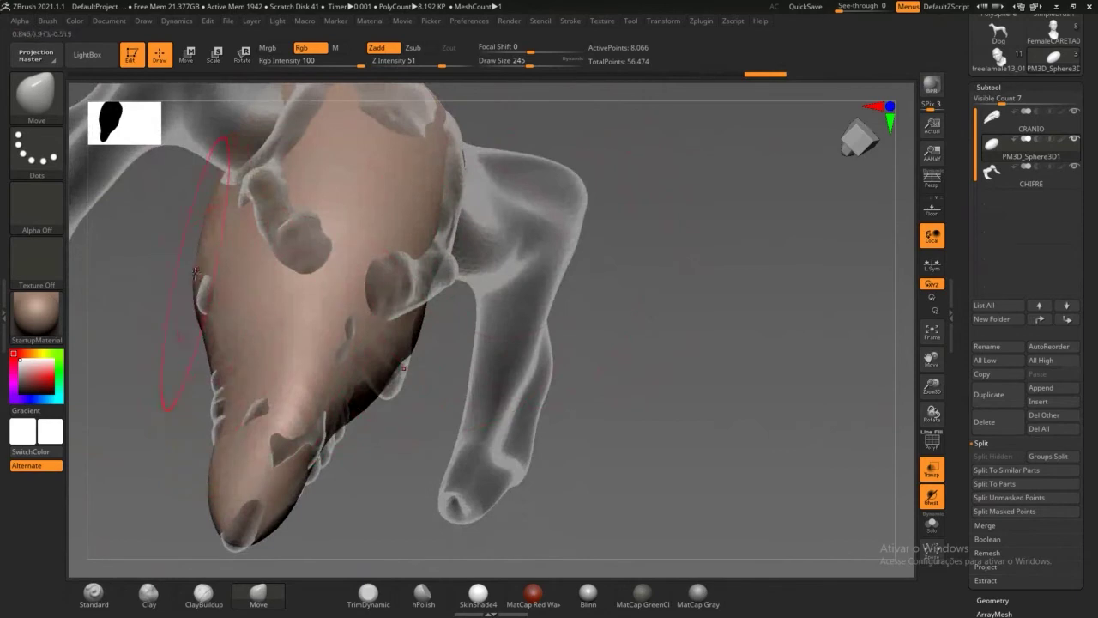
left_click_drag(159, 381, 206, 283)
left_click_drag(197, 240, 147, 296)
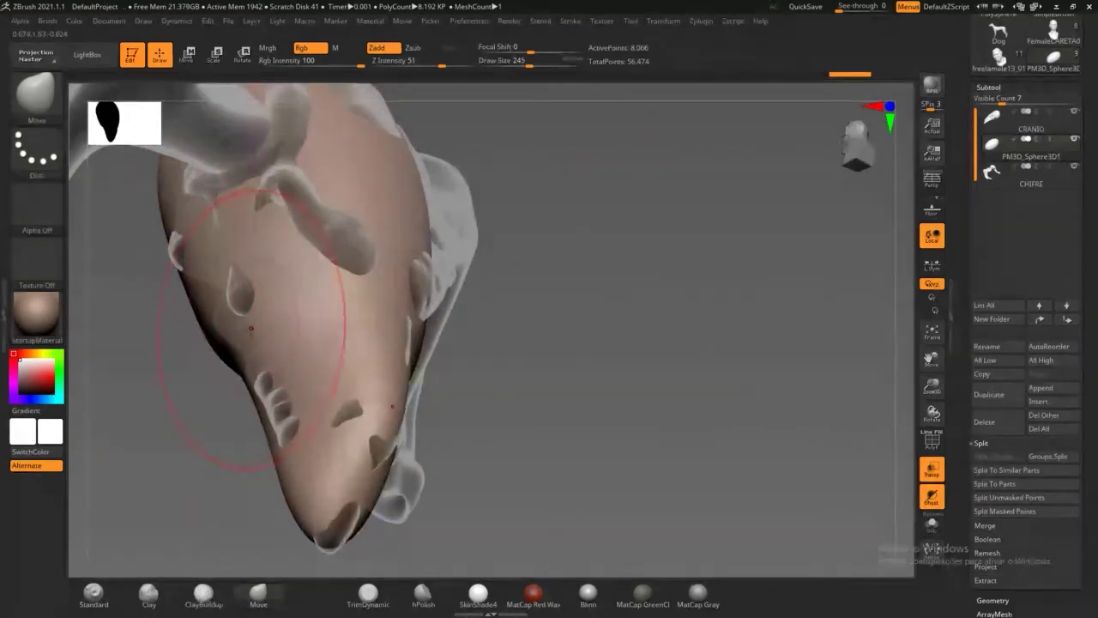
left_click_drag(527, 355, 566, 370)
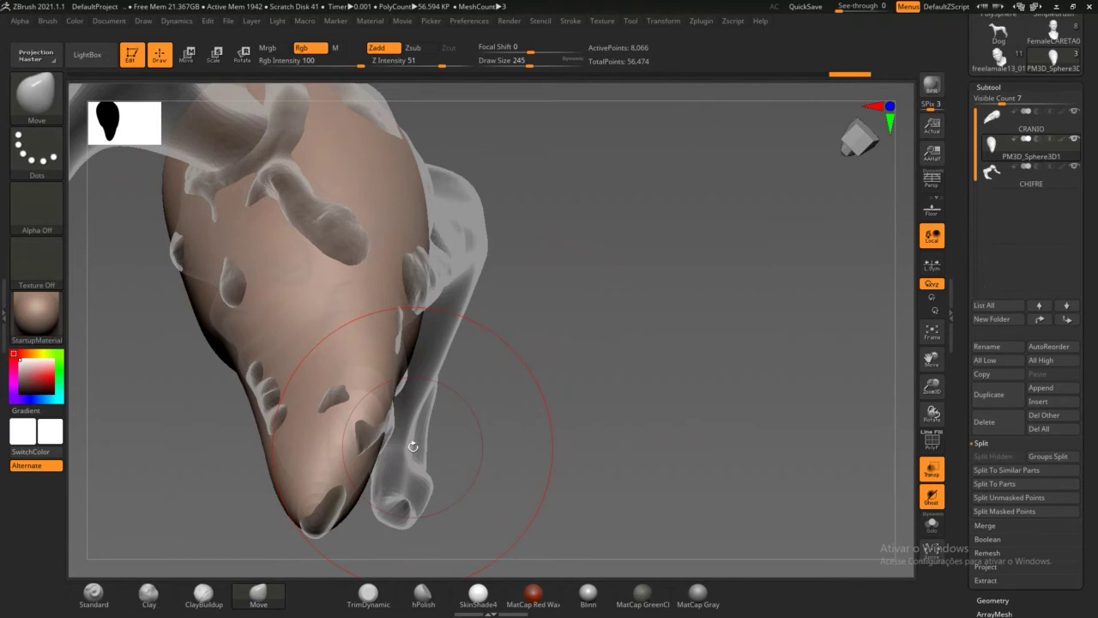
Step: Push and pull the head shape around the horn base to fit the skull
left_click_drag(729, 322, 619, 305)
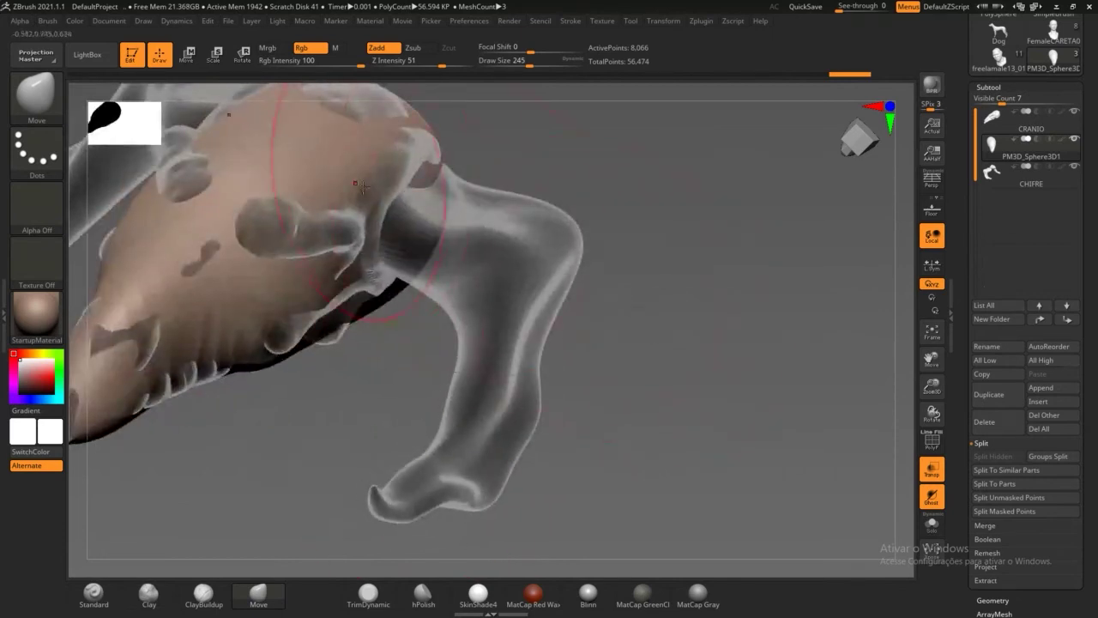
left_click_drag(339, 165, 330, 174)
mouse_move(624, 254)
left_mouse_down()
mouse_move(707, 255)
mouse_move(875, 162)
left_mouse_up()
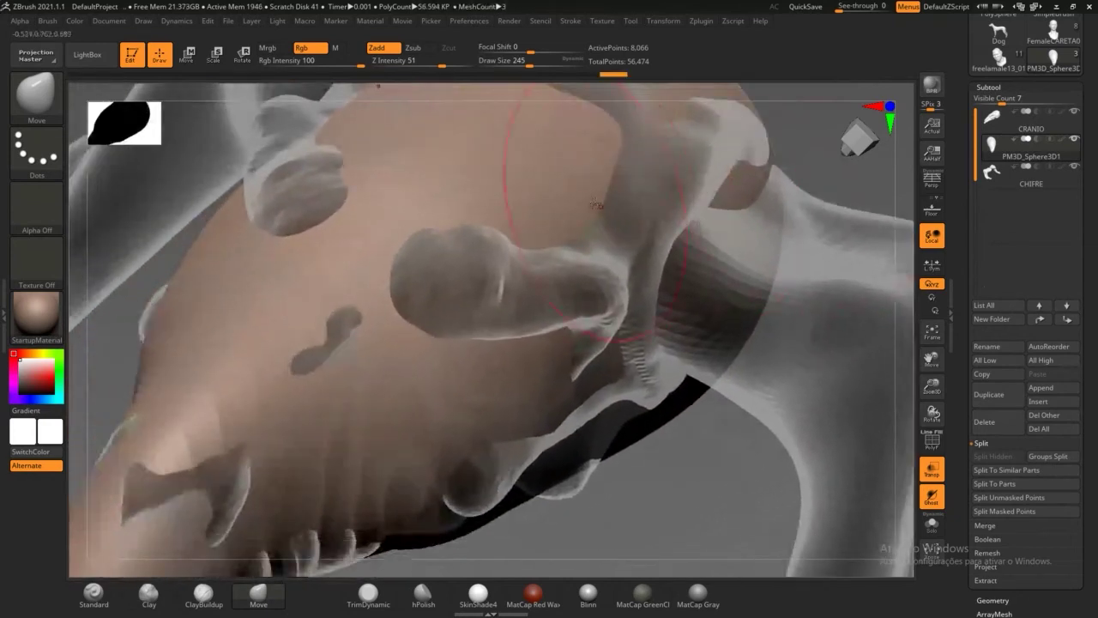
left_click_drag(566, 194, 490, 192)
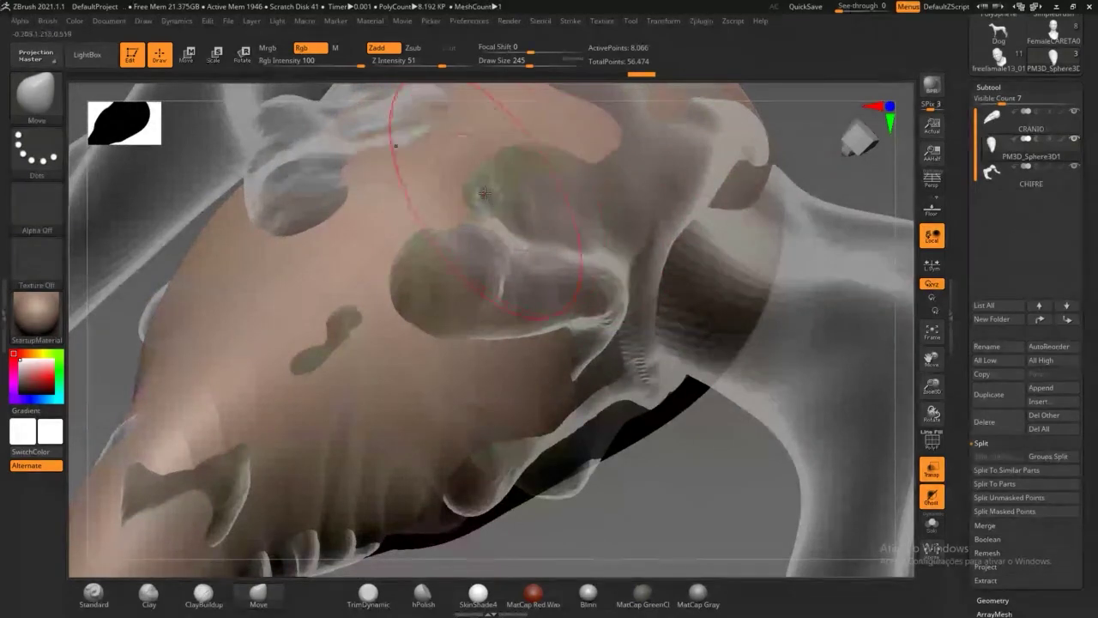
left_click_drag(424, 231, 406, 231)
mouse_move(482, 410)
left_mouse_down()
mouse_move(464, 402)
mouse_move(491, 386)
mouse_move(482, 374)
mouse_move(514, 375)
mouse_move(448, 367)
left_mouse_up()
Step: Push the surface back around the cheek and lower cheekbone
left_click_drag(382, 418, 376, 417)
mouse_move(406, 393)
left_mouse_down()
mouse_move(369, 405)
mouse_move(360, 386)
left_mouse_up()
left_click_drag(290, 465, 276, 459)
left_click_drag(287, 446, 266, 438)
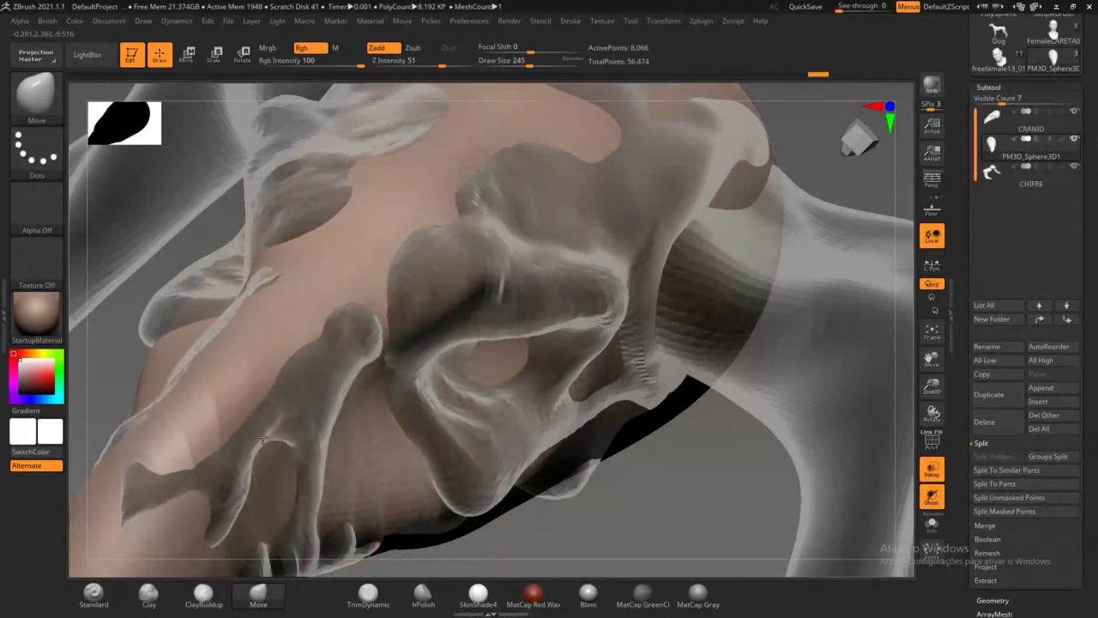
left_click_drag(236, 389, 208, 374)
left_click_drag(155, 344, 150, 345)
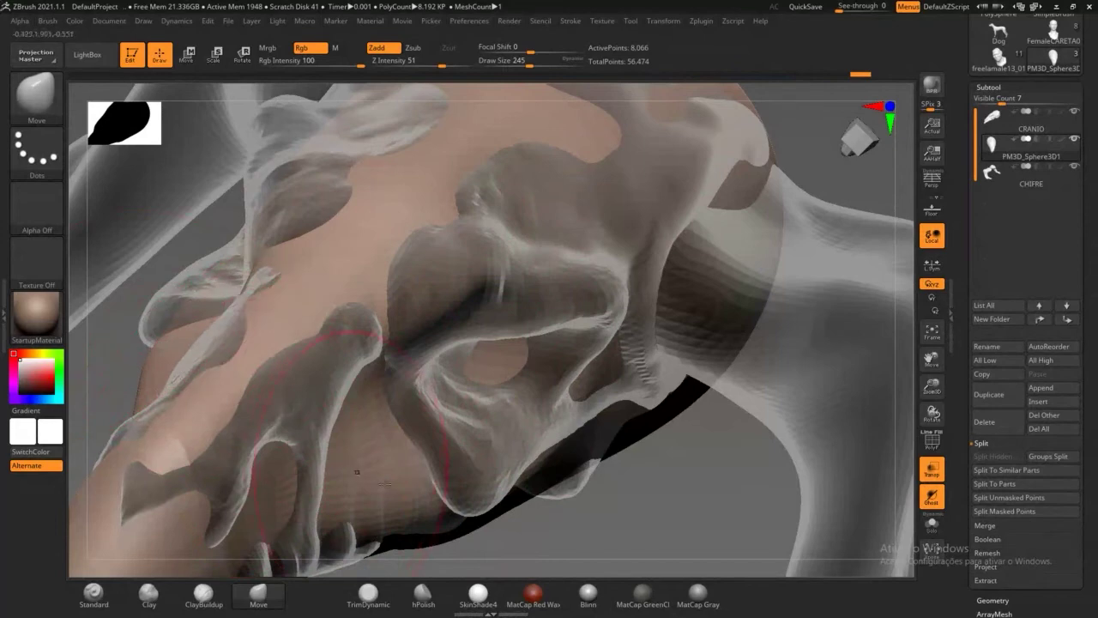
left_click_drag(656, 494, 656, 523)
left_click_drag(413, 440, 401, 431)
Step: Build a ClayBuildup ridge across the brow at Draw Size 136 and smooth rough patches
key("b")
key("c")
key("b")
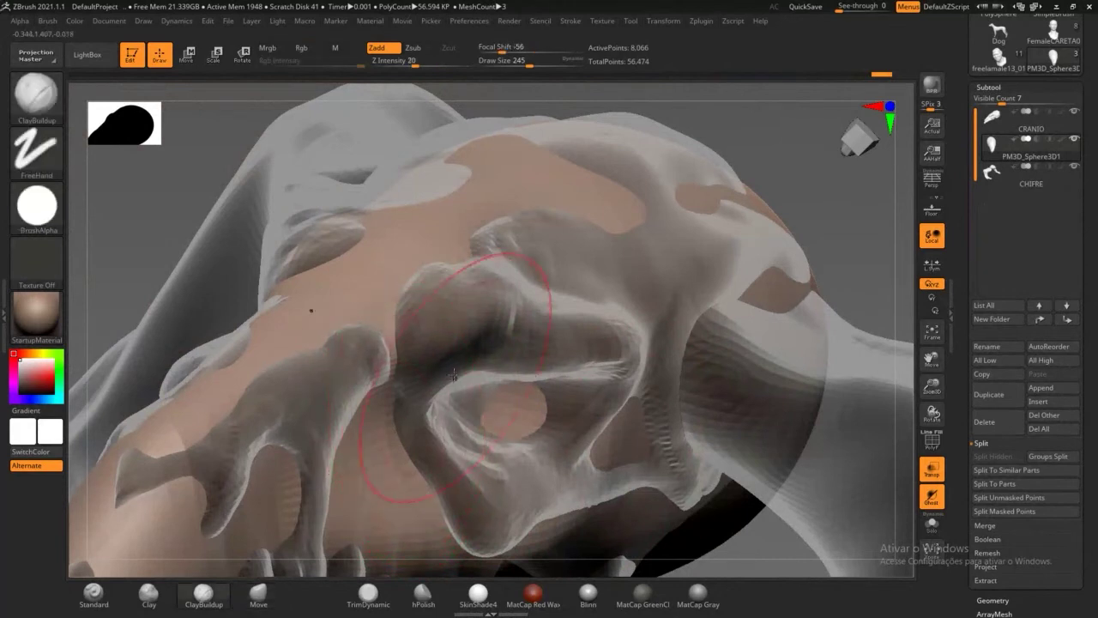
left_click_drag(529, 66, 517, 66)
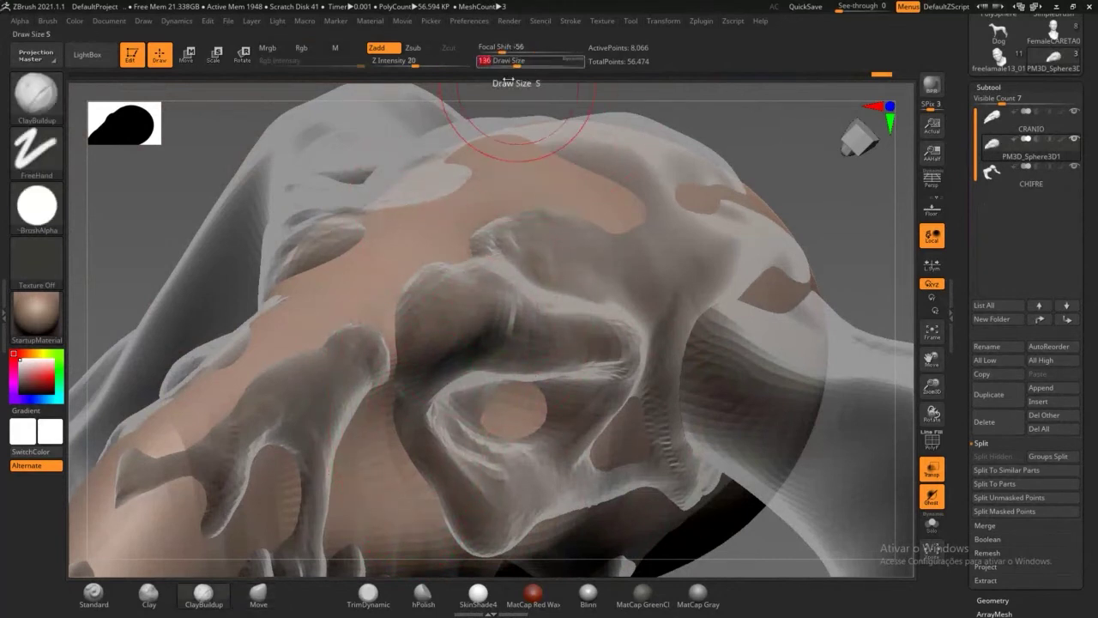
mouse_move(416, 319)
left_mouse_down()
mouse_move(566, 309)
mouse_move(613, 324)
mouse_move(673, 320)
mouse_move(492, 322)
mouse_move(615, 355)
mouse_move(609, 367)
mouse_move(640, 322)
mouse_move(571, 267)
mouse_move(509, 259)
mouse_move(571, 225)
mouse_move(684, 254)
mouse_move(725, 216)
mouse_move(606, 132)
mouse_move(627, 185)
left_mouse_up()
mouse_move(616, 236)
left_mouse_down("shift")
mouse_move(609, 273)
mouse_move(478, 262)
mouse_move(450, 249)
mouse_move(596, 172)
left_mouse_up("shift")
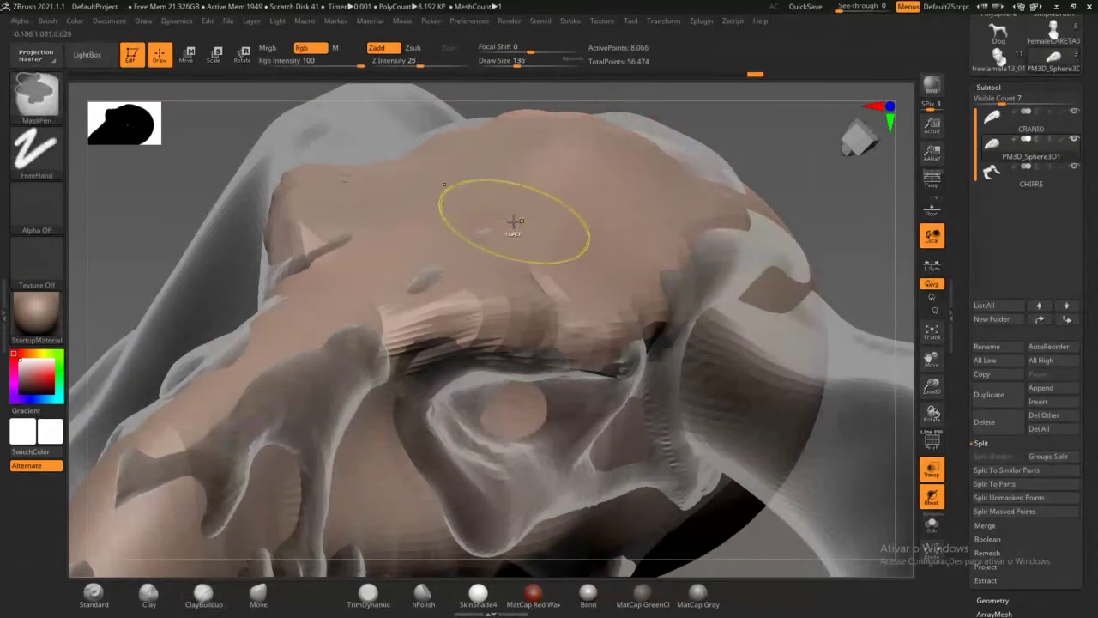
Step: Subdivide the head shape with Ctrl+D to 32,514 points and review the whole skull
key("ctrl+d")
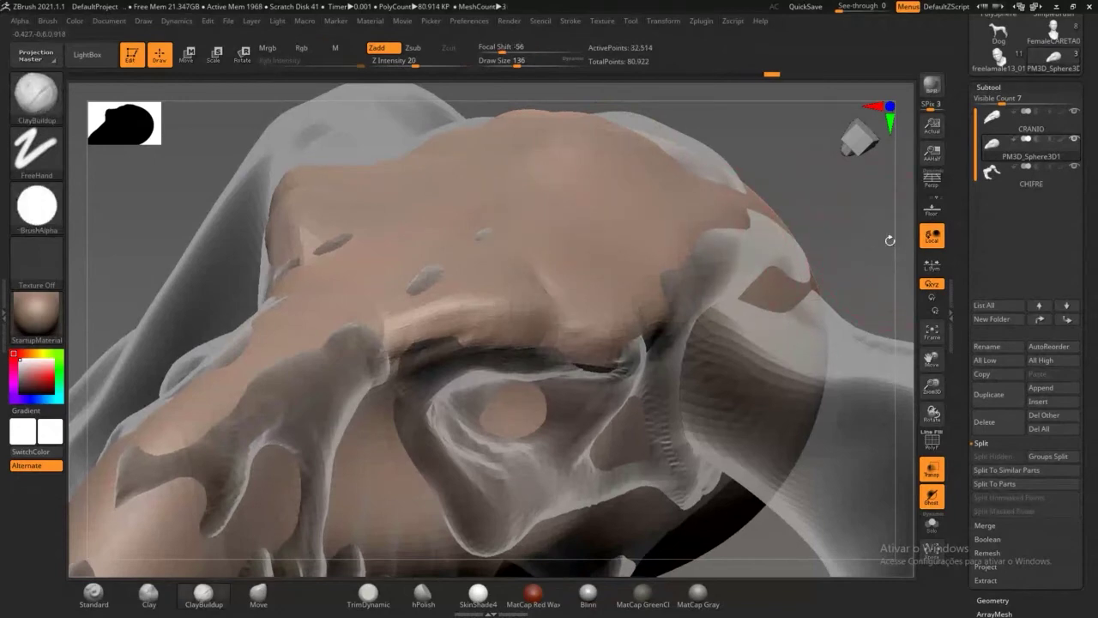
left_click_drag(890, 240, 794, 177, "alt")
left_click_drag(583, 446, 515, 366)
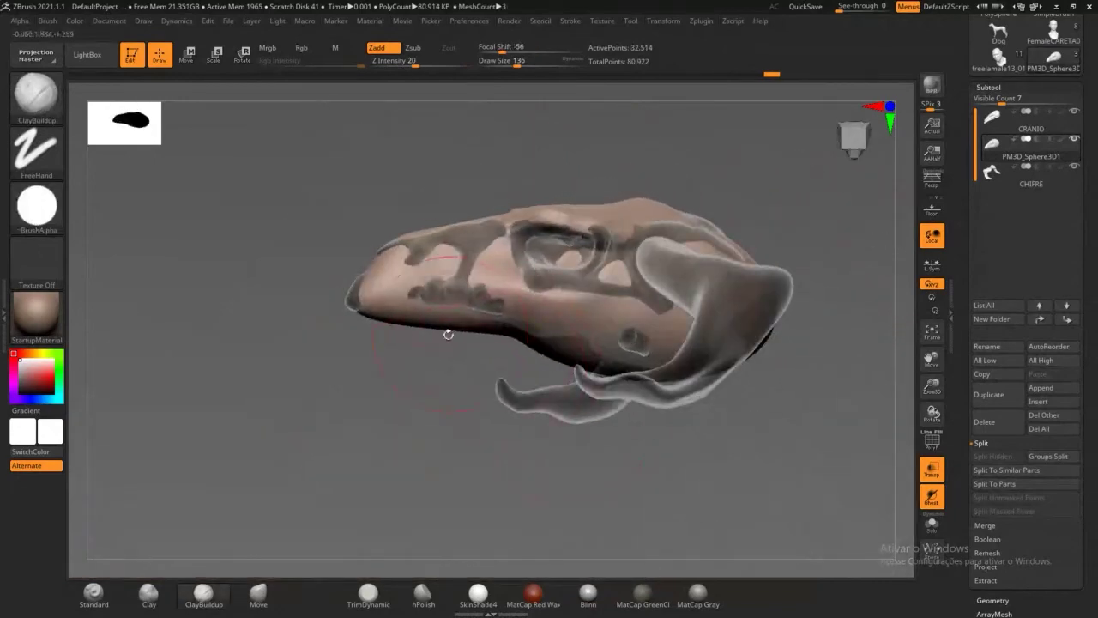
left_click_drag(351, 345, 459, 401)
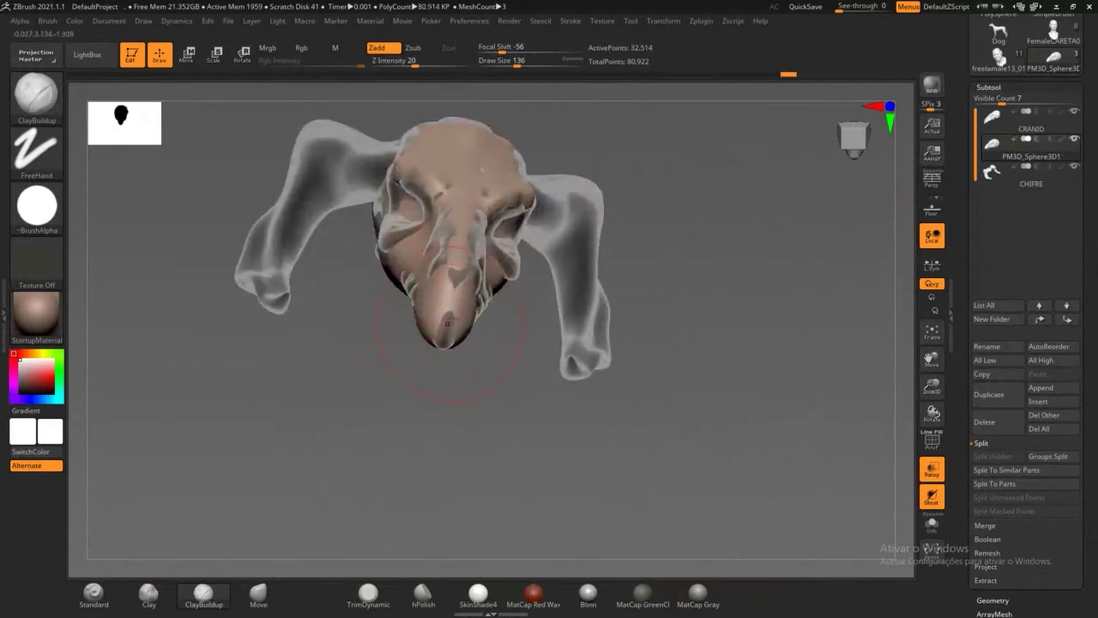
left_click_drag(760, 289, 718, 269)
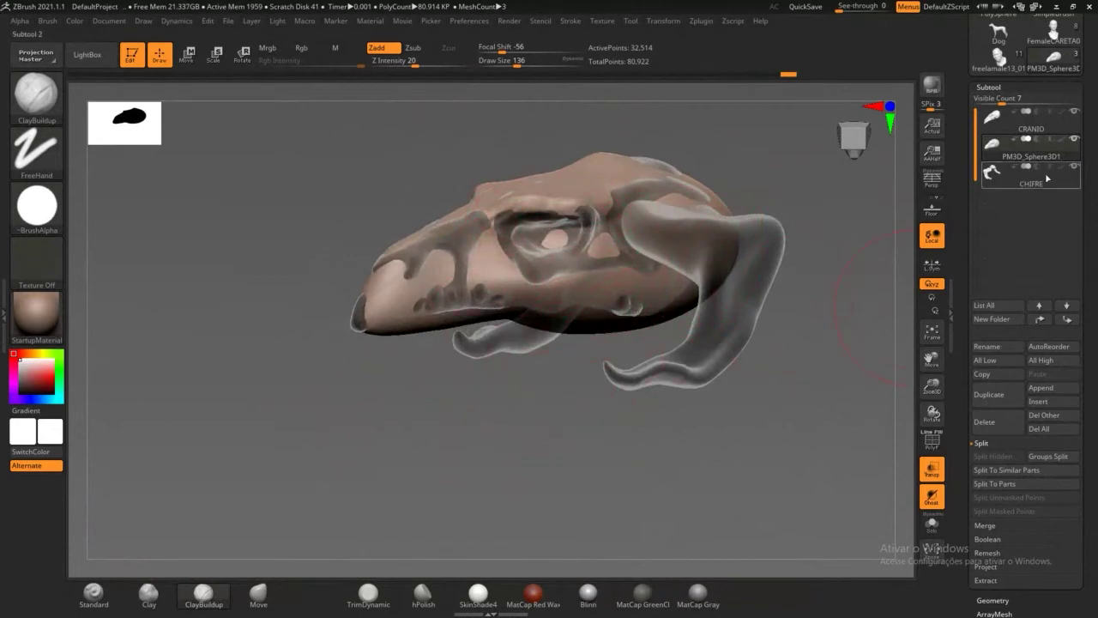
Step: Toggle the CRANIO skull's visibility to inspect the head shape from front and side
left_click(1073, 113)
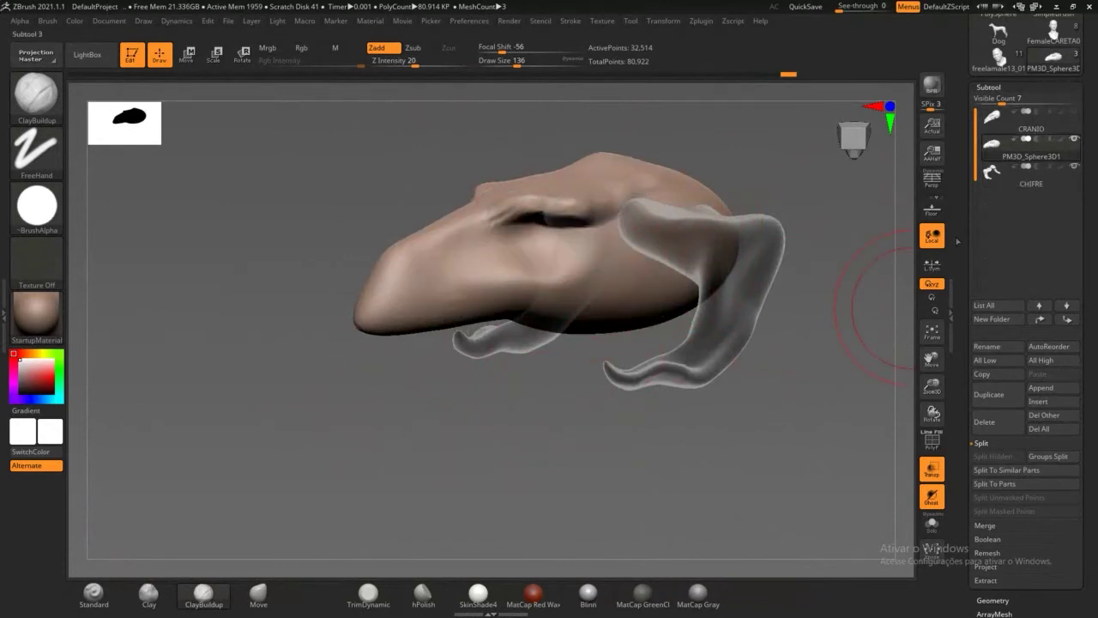
left_click_drag(537, 470, 637, 405)
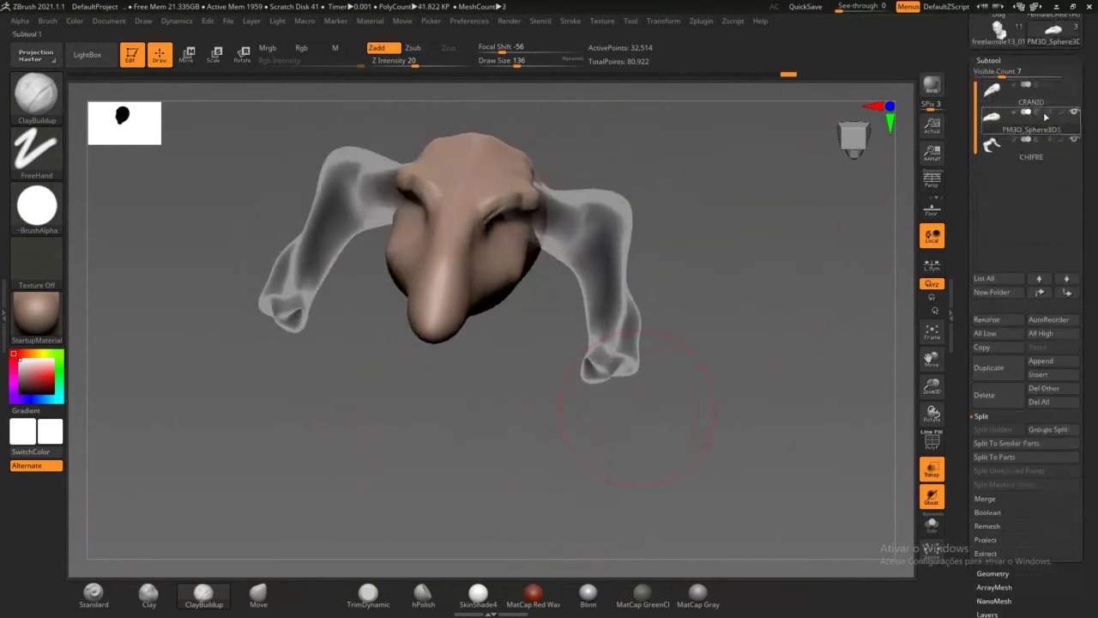
left_click(1074, 86)
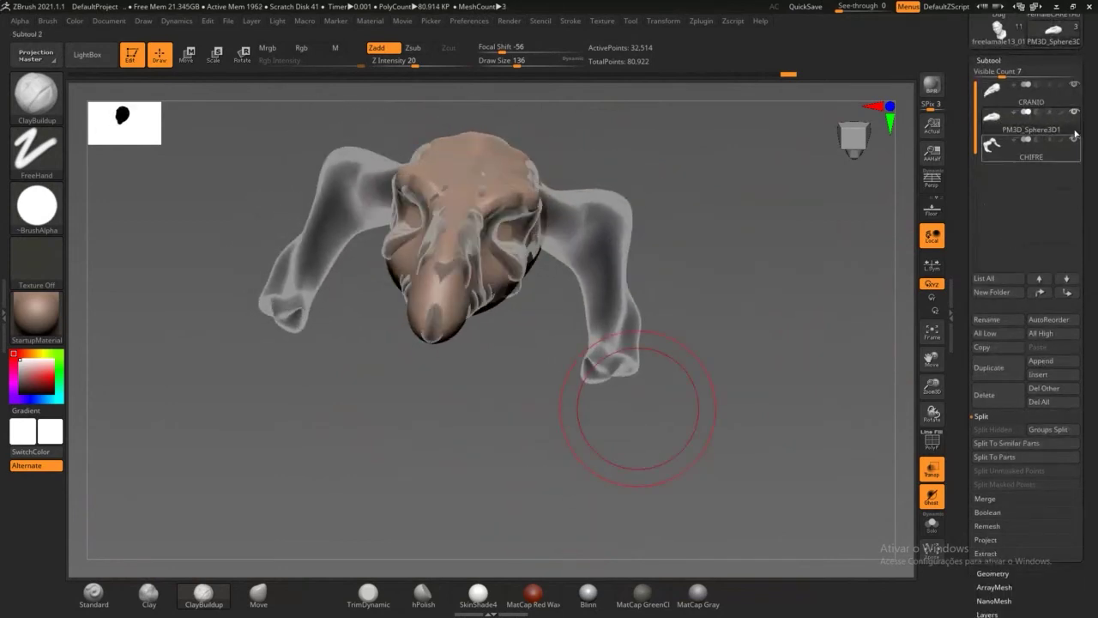
left_click(1075, 87)
left_click_drag(874, 258, 743, 246)
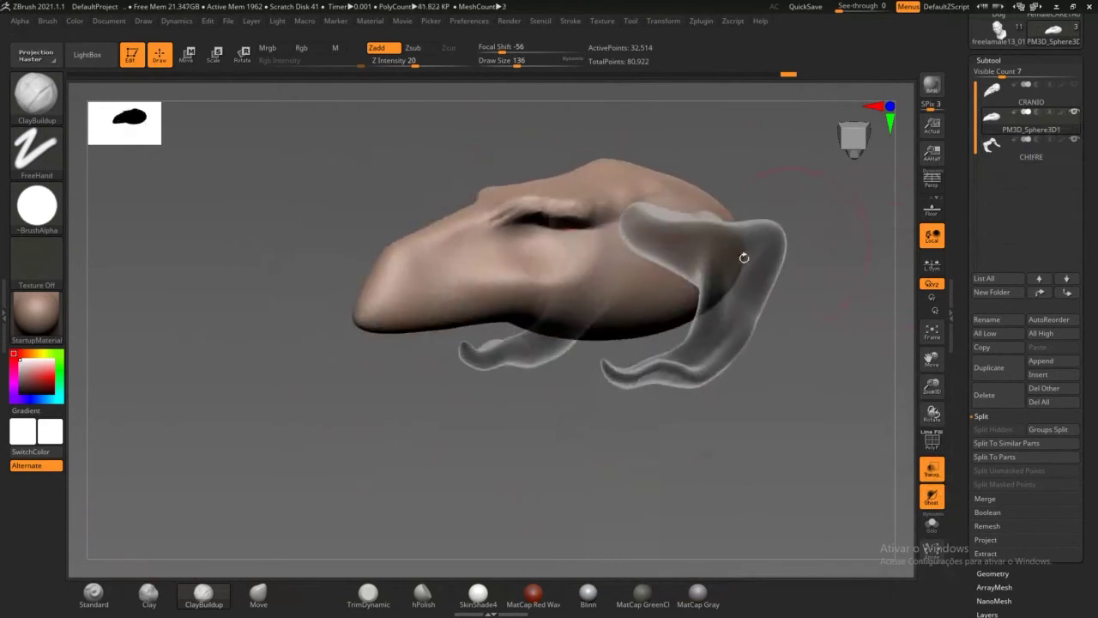
left_click(1076, 86)
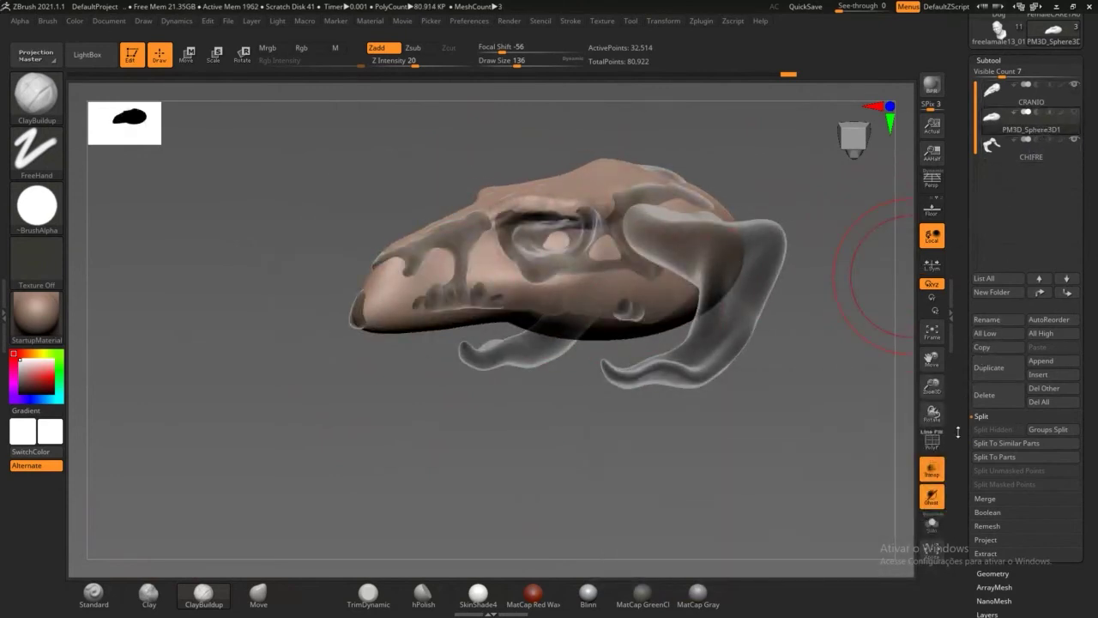
Step: Delete the PM3D_Sphere3D1 subtool and confirm
scroll(996, 361, "down", 1)
left_click(987, 361)
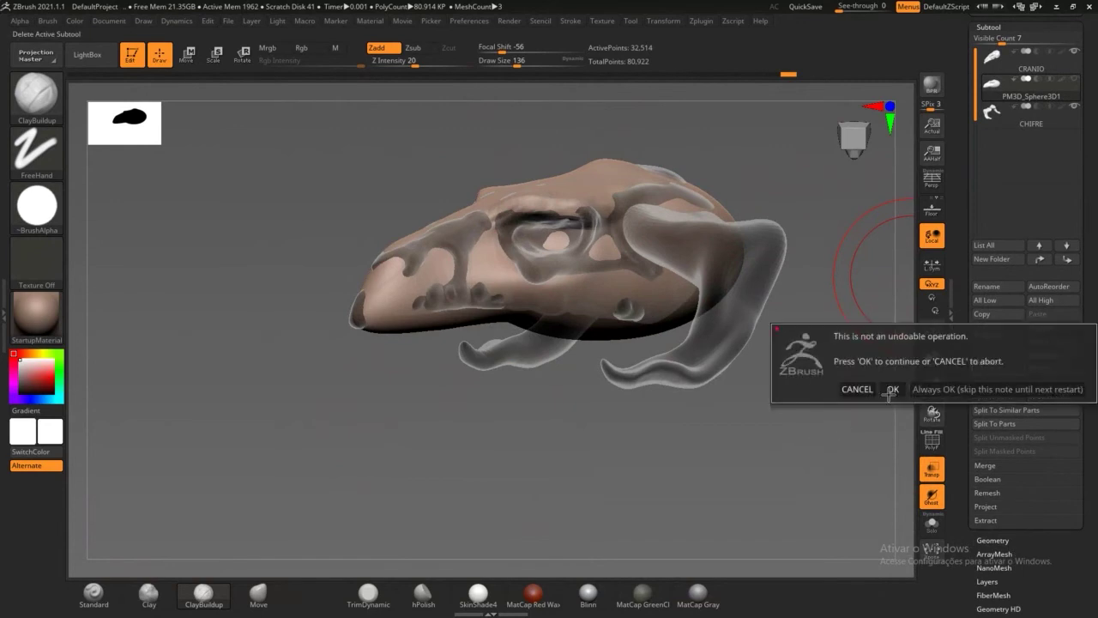
left_click(890, 392)
left_click_drag(763, 437, 734, 447)
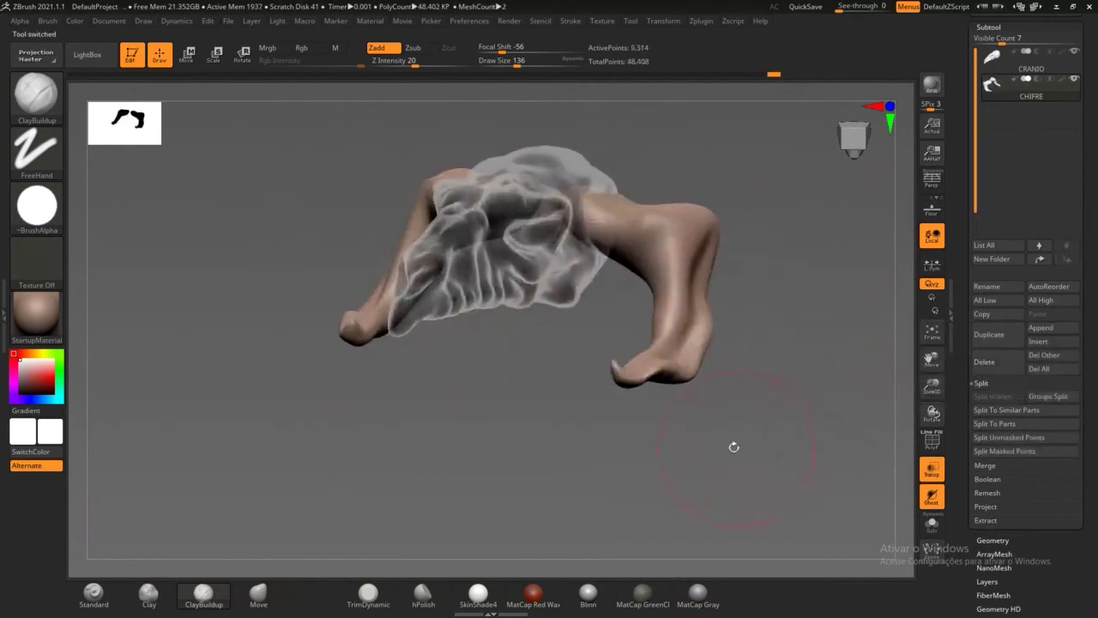
Step: Select CRANIO and, with the Move brush, pull the snout's lower edge outward symmetrically
left_click(589, 258, "alt")
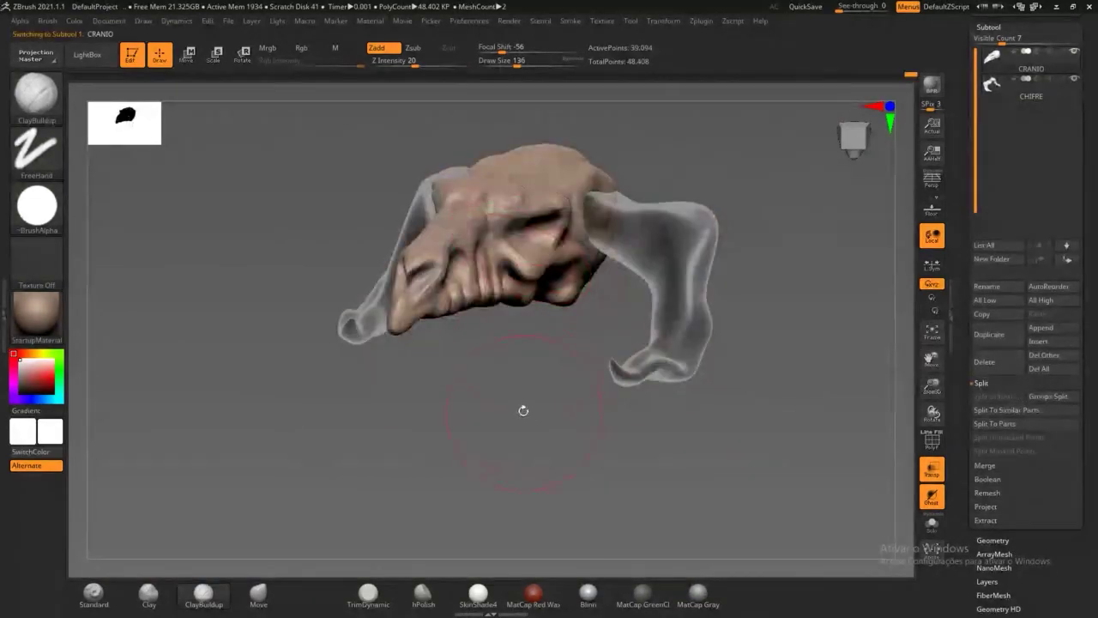
mouse_move(524, 412)
left_mouse_down()
mouse_move(425, 403)
mouse_move(468, 354)
mouse_move(558, 401)
mouse_move(510, 386)
mouse_move(519, 446)
mouse_move(544, 373)
mouse_move(410, 191)
left_mouse_up()
left_click(258, 592)
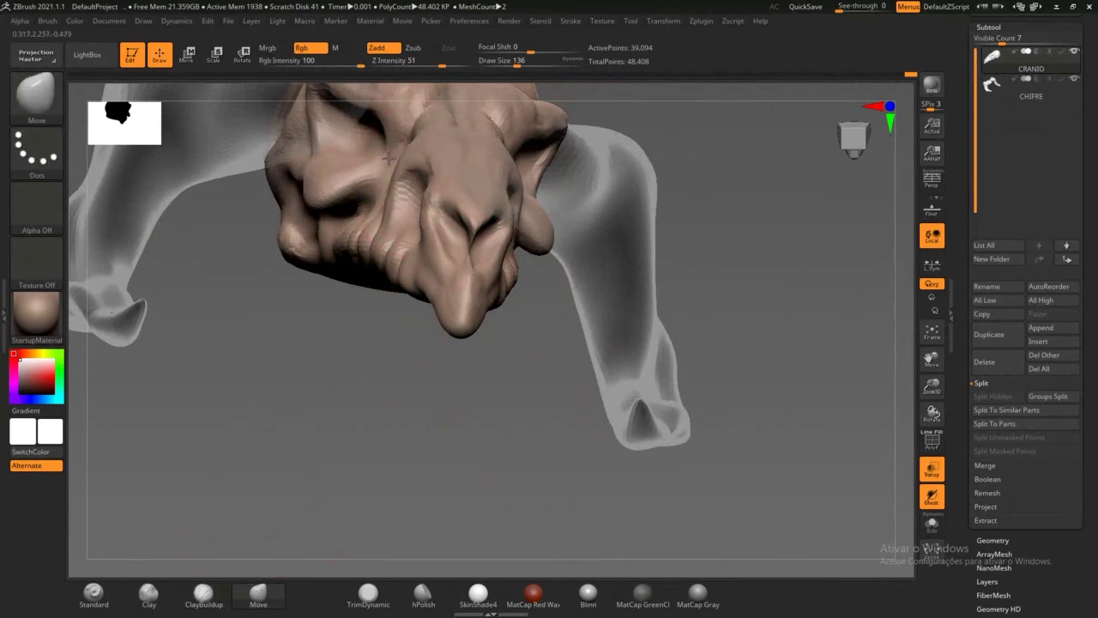
left_click_drag(383, 364, 386, 309)
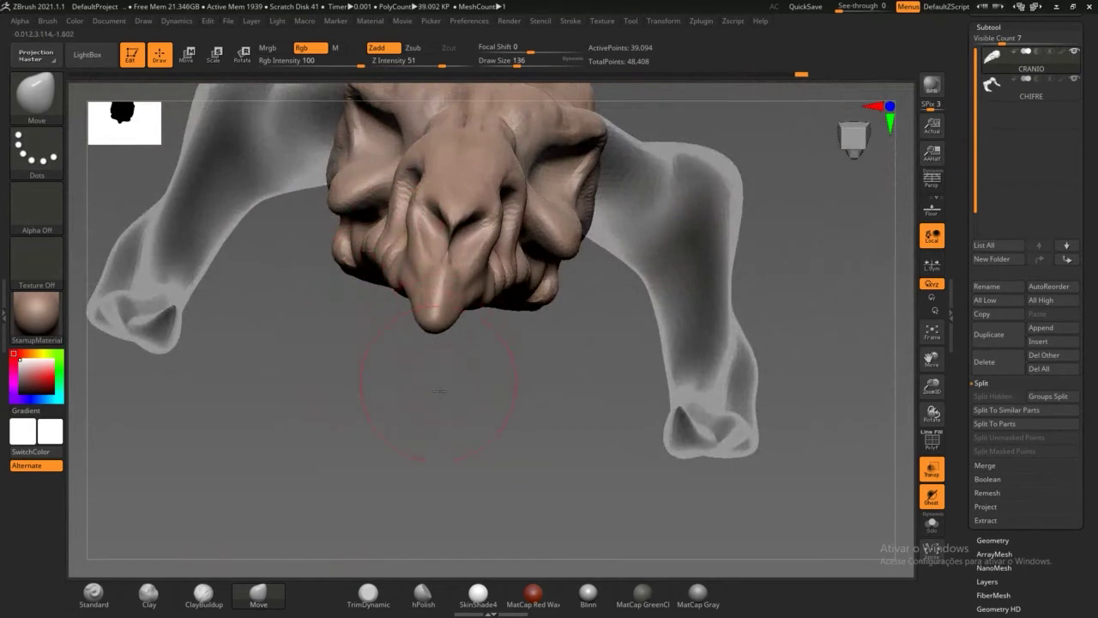
left_click_drag(441, 392, 385, 268)
mouse_move(434, 310)
left_mouse_down()
mouse_move(413, 329)
mouse_move(387, 400)
mouse_move(369, 377)
mouse_move(326, 360)
mouse_move(427, 319)
left_mouse_up()
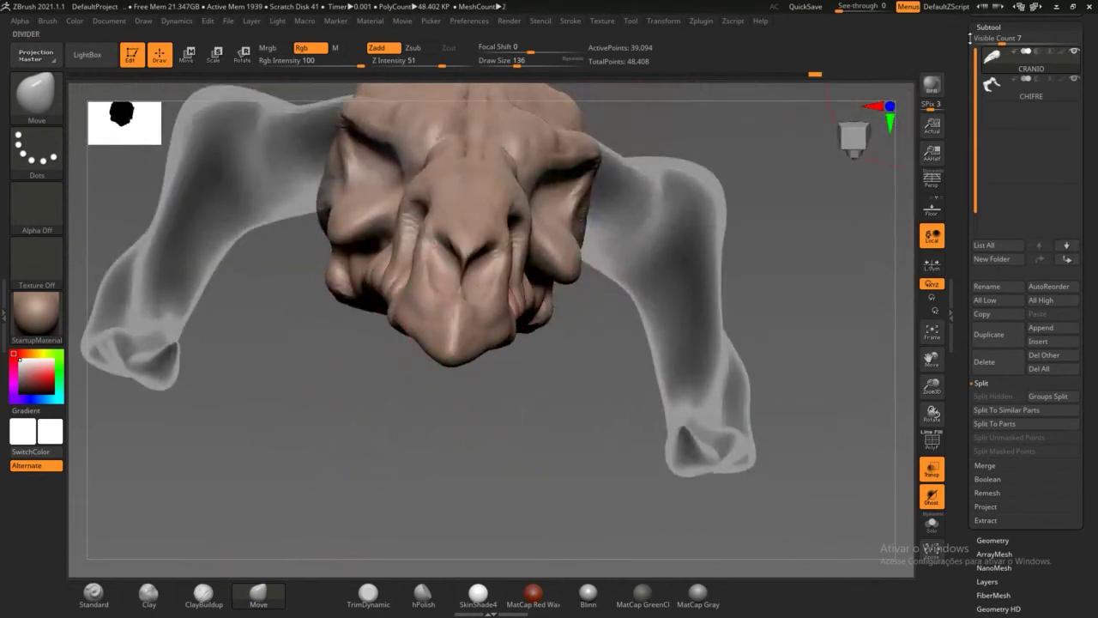
Step: Minimize the ZBrush window to the desktop and bring it back
left_click(1056, 7)
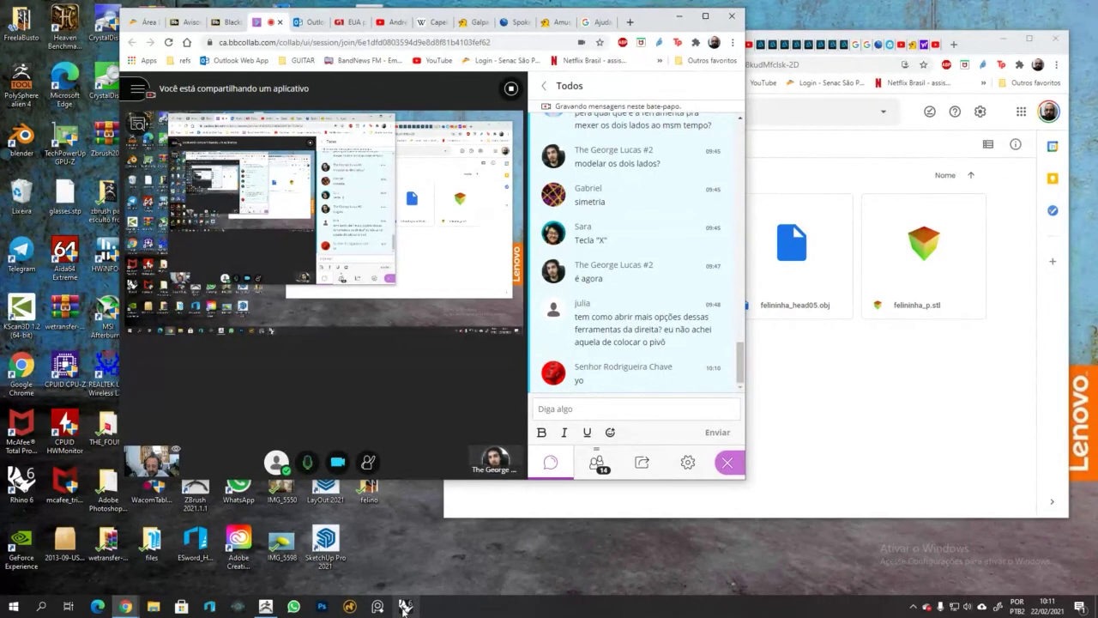
mouse_move(266, 606)
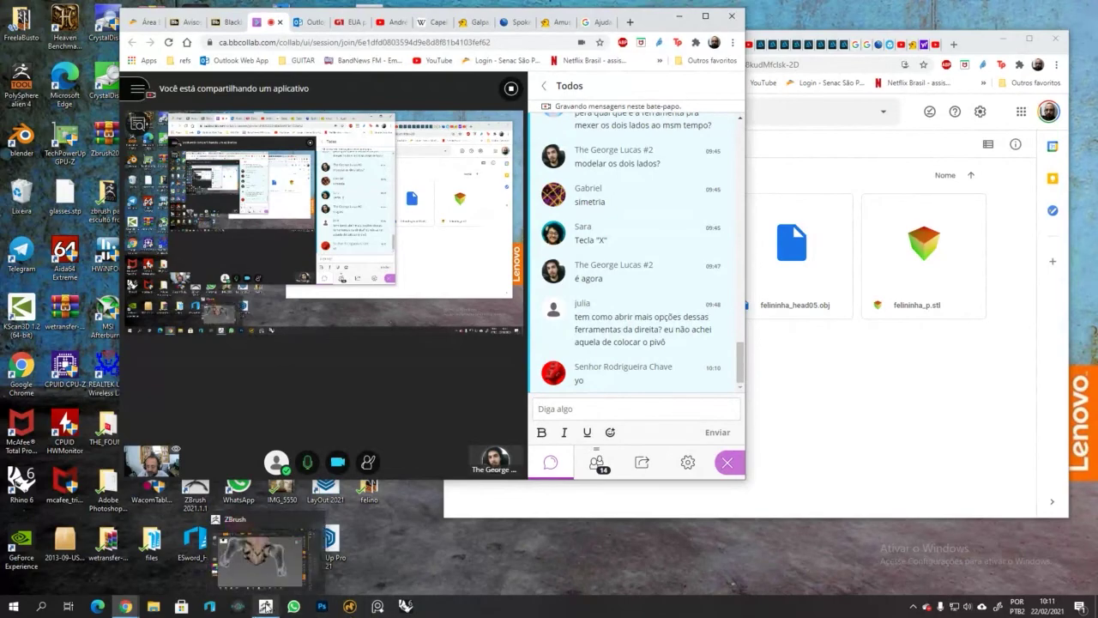
left_click(268, 562)
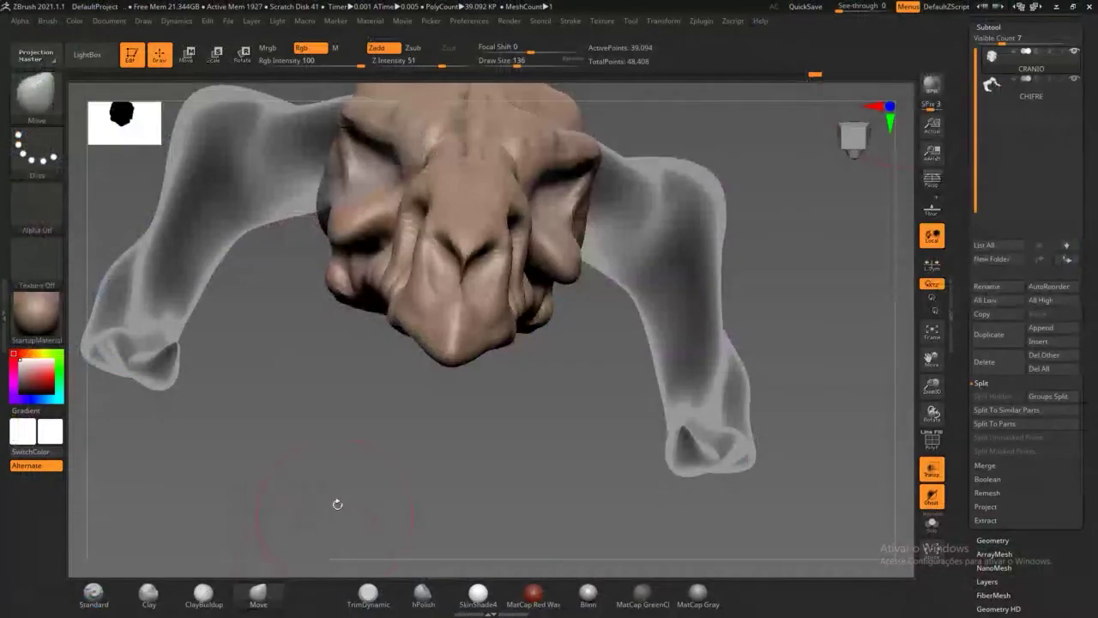
Step: Expand Tool > Geometry and the ZRemesher settings for the skull
left_click_drag(342, 452, 581, 378)
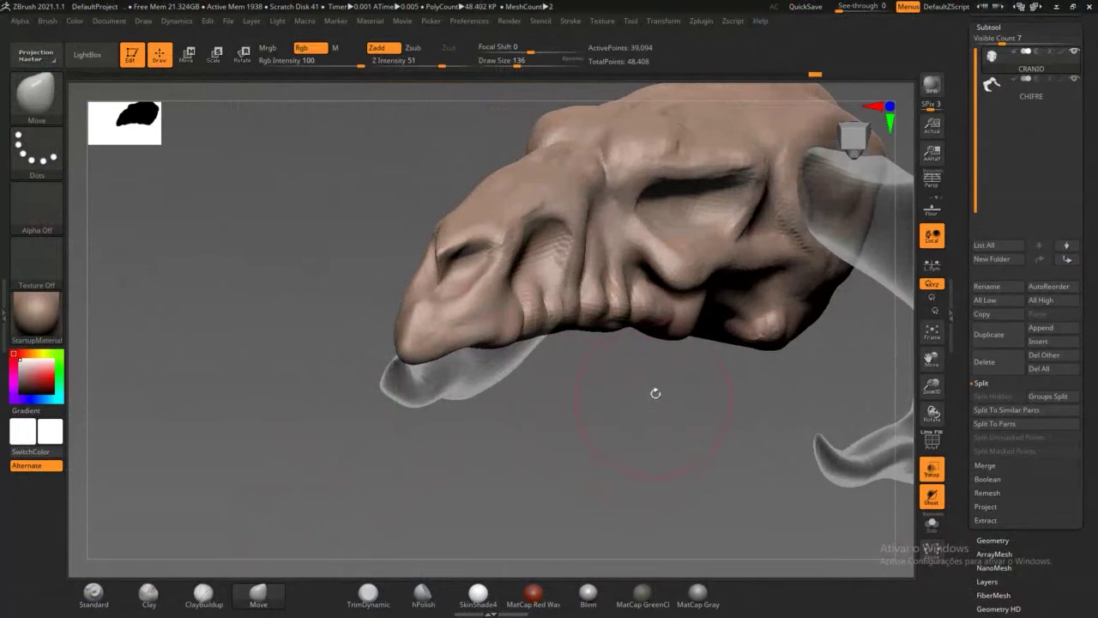
left_click_drag(656, 393, 554, 438)
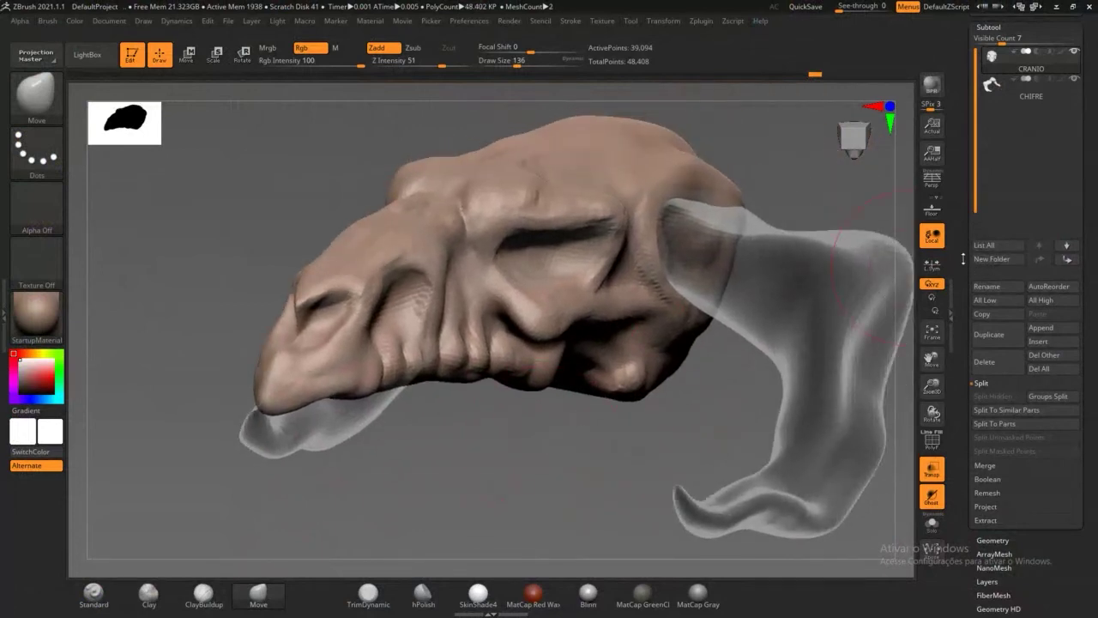
scroll(963, 258, "down", 5)
left_click(993, 239)
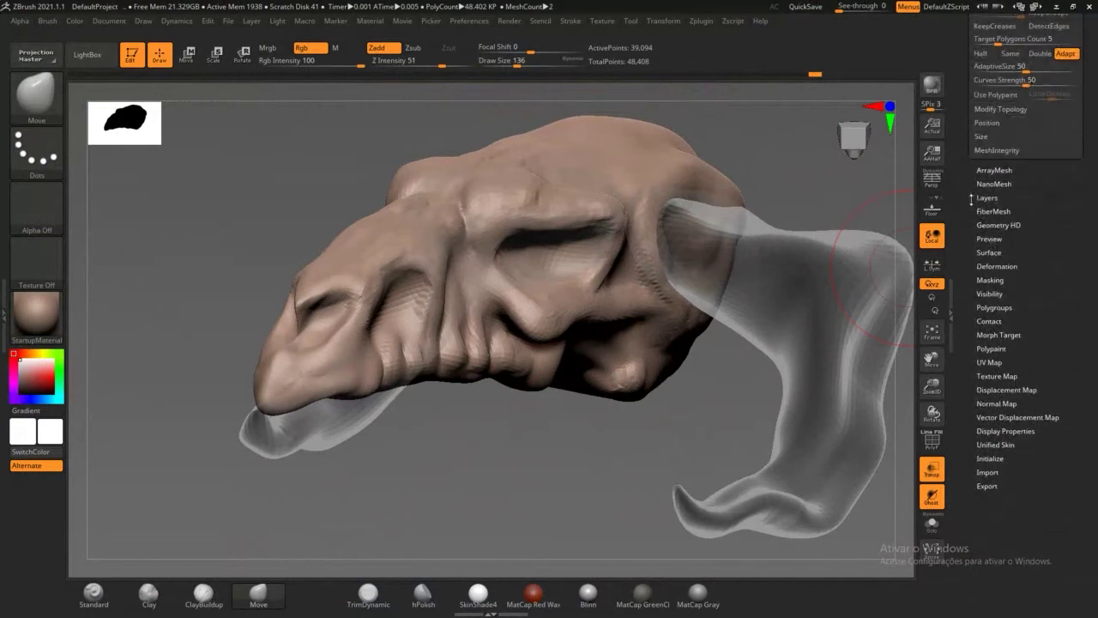
left_click(973, 197)
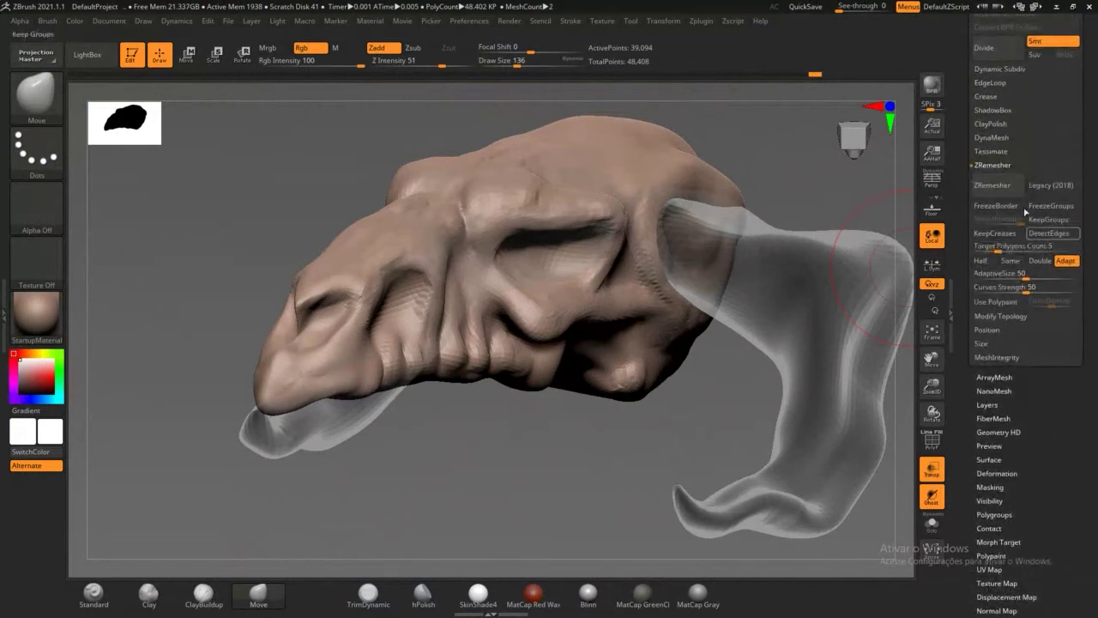
scroll(969, 227, "up", 1)
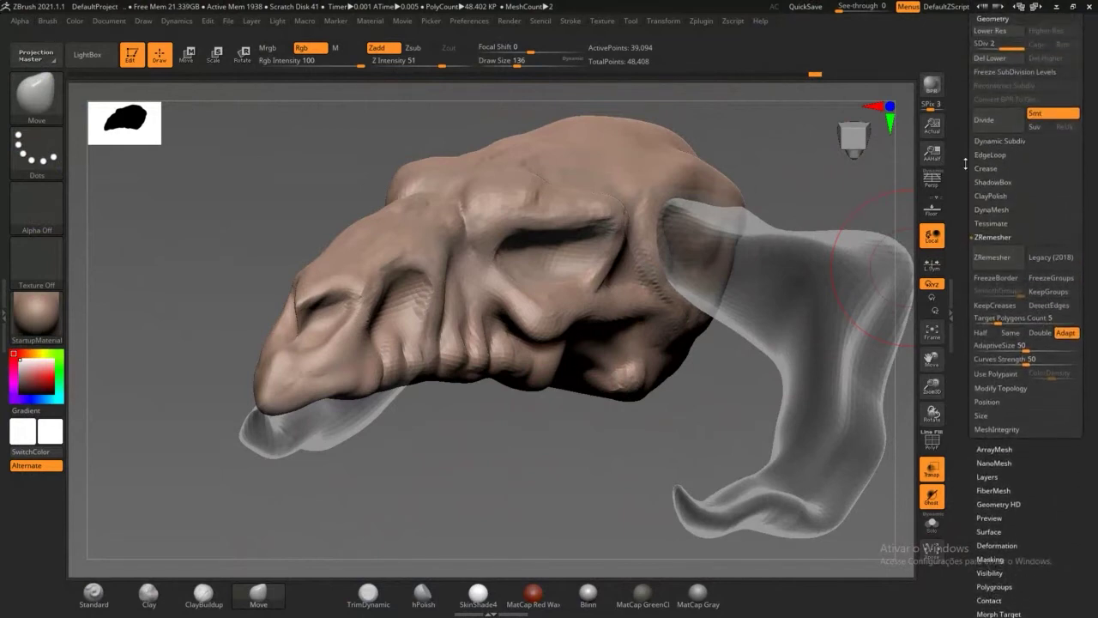
scroll(966, 163, "up", 1)
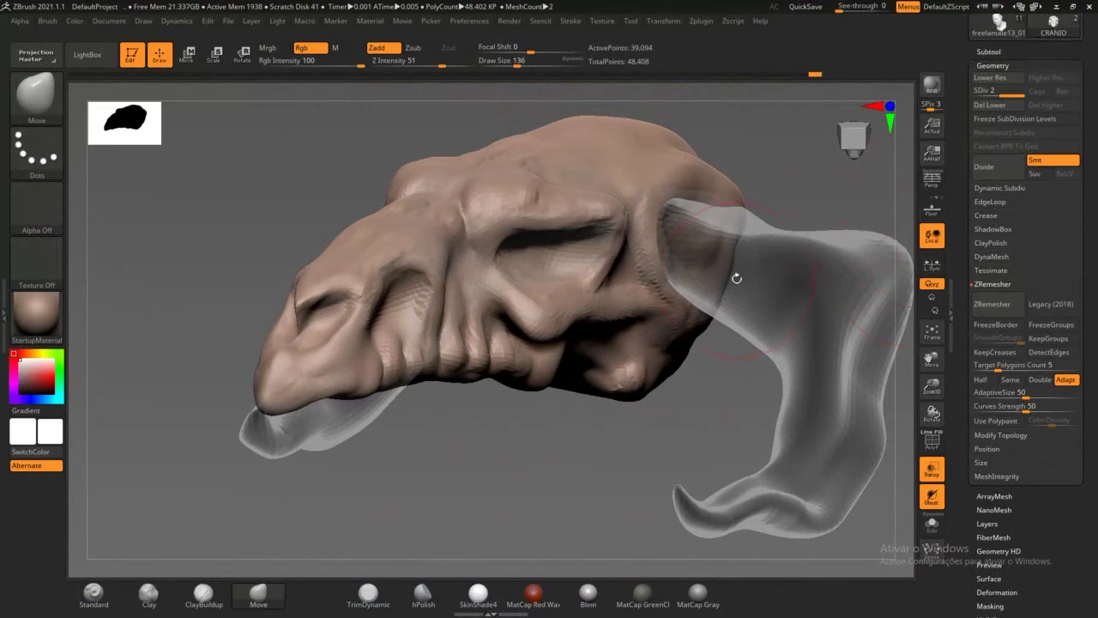
Step: Step the CRANIO skull up to SDiv 3 (156,370 points) and inspect it
key("ctrl")
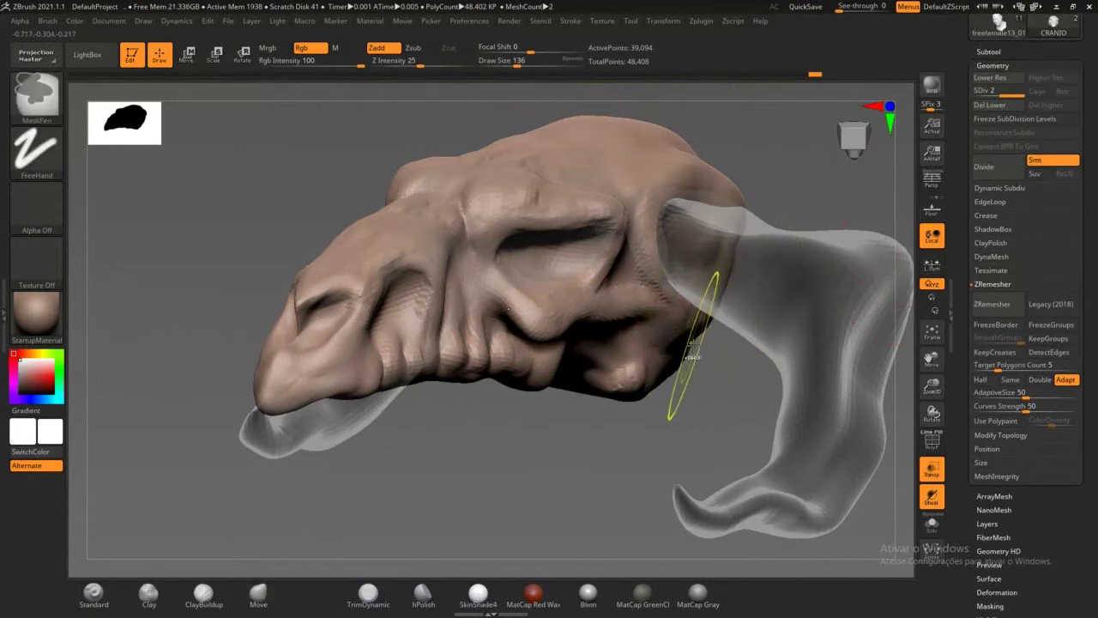
key("d")
left_click_drag(561, 462, 568, 466)
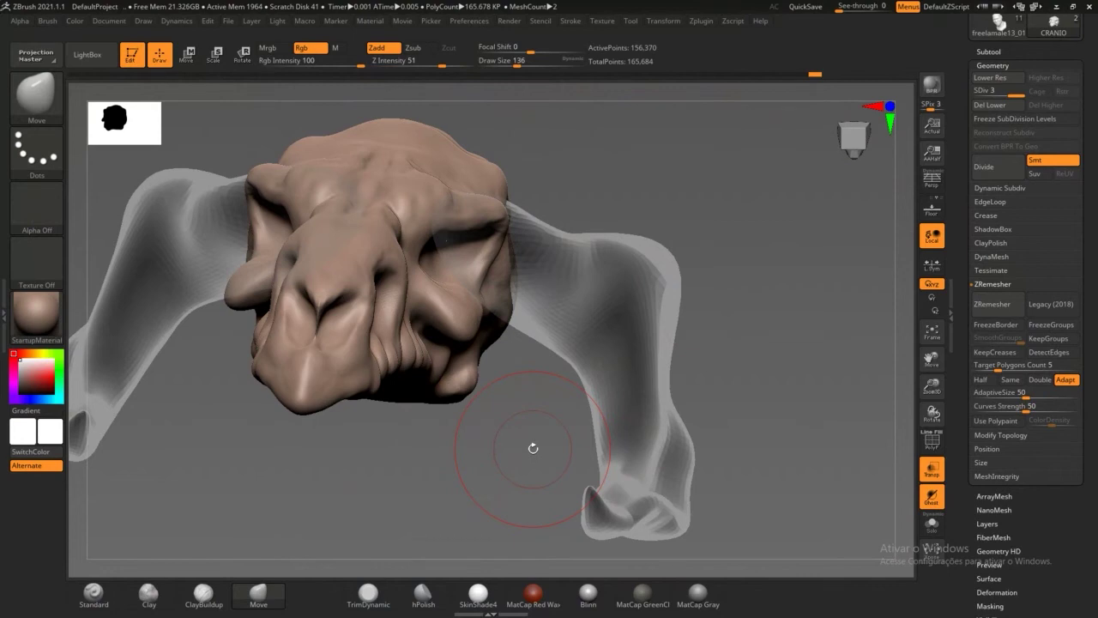
left_click_drag(793, 328, 592, 338)
left_click_drag(547, 480, 530, 463)
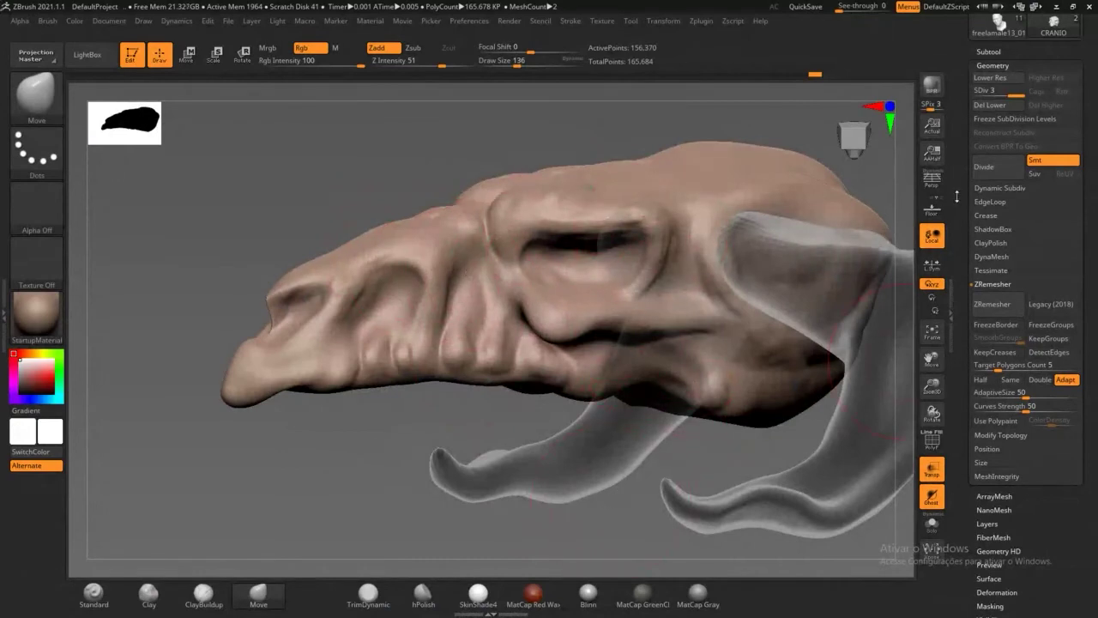
mouse_move(964, 225)
left_mouse_down()
mouse_move(964, 201)
mouse_move(971, 232)
left_mouse_up()
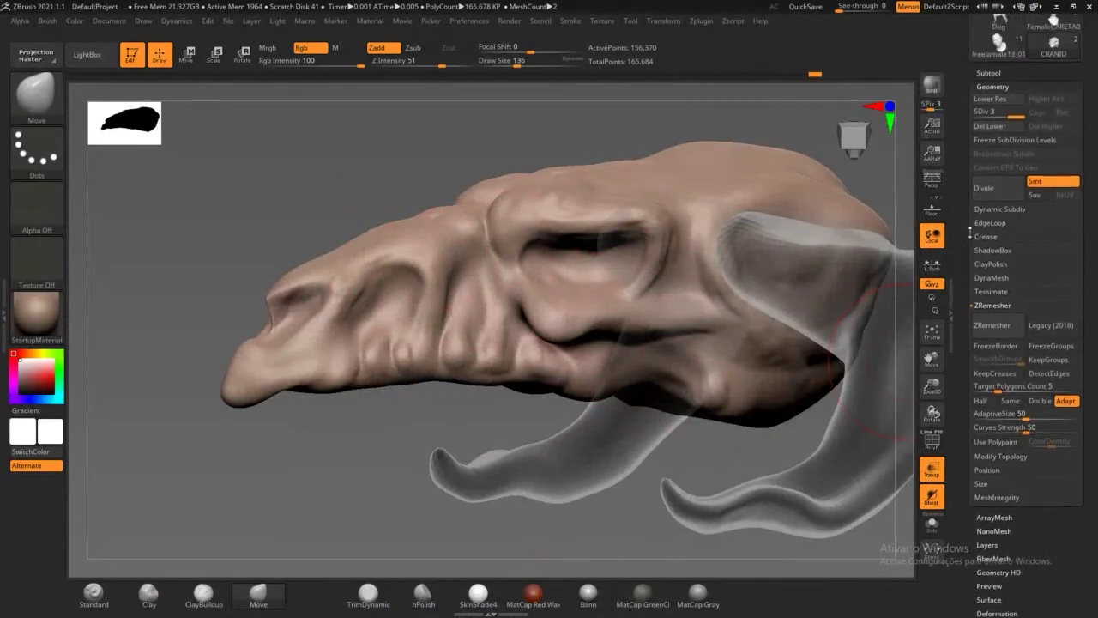
Step: Duplicate the CRANIO subtool as CRANIO1
left_click(994, 72)
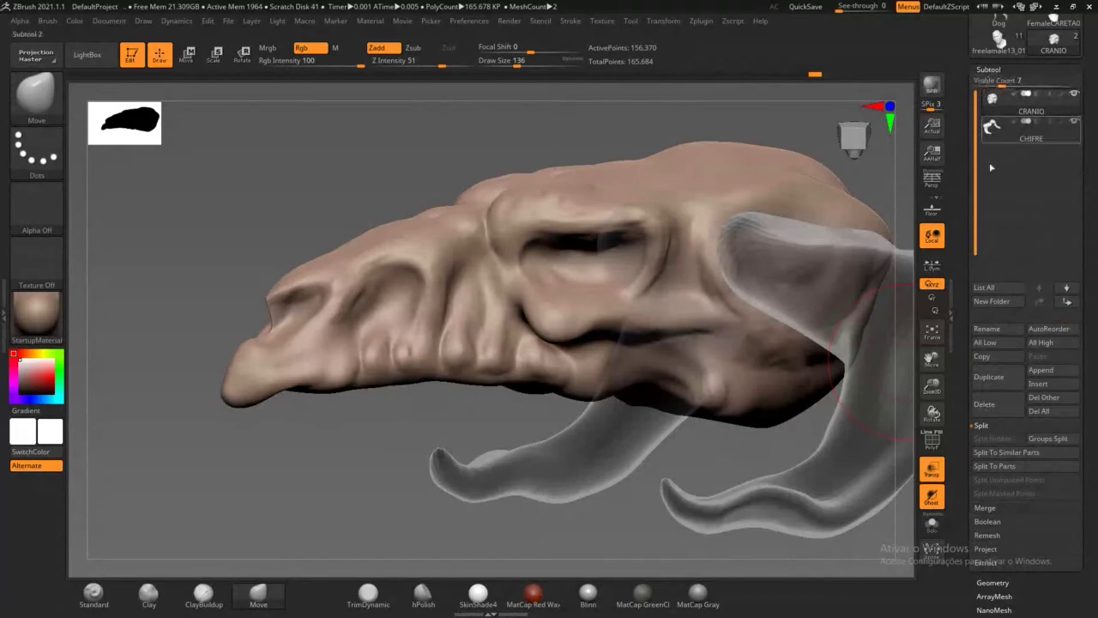
left_click_drag(957, 416, 973, 357)
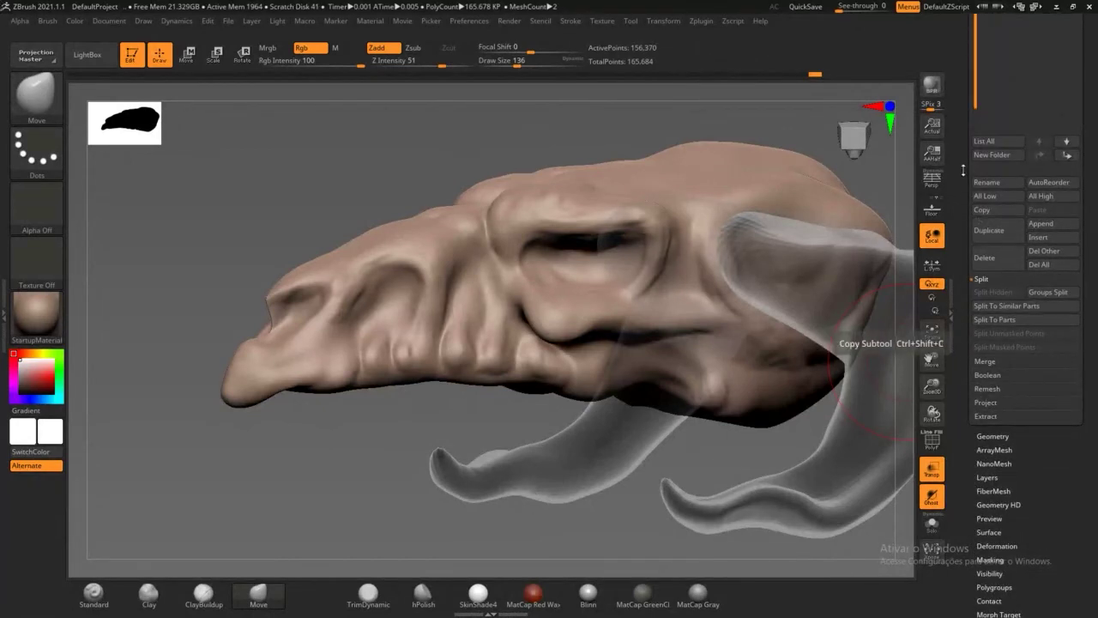
left_click(995, 230)
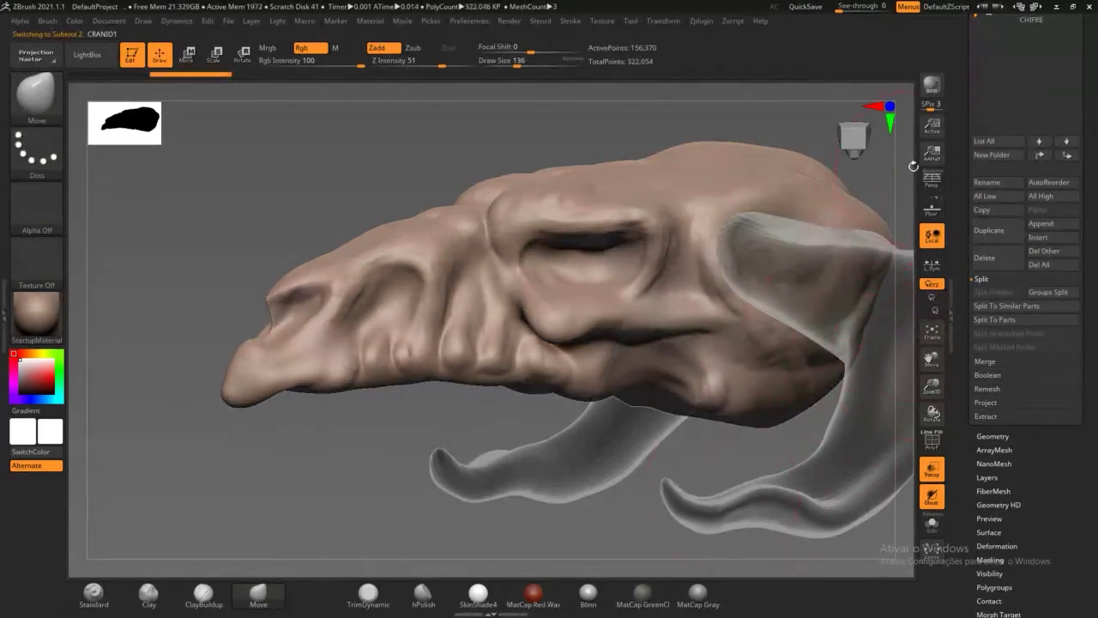
left_click_drag(905, 178, 964, 155)
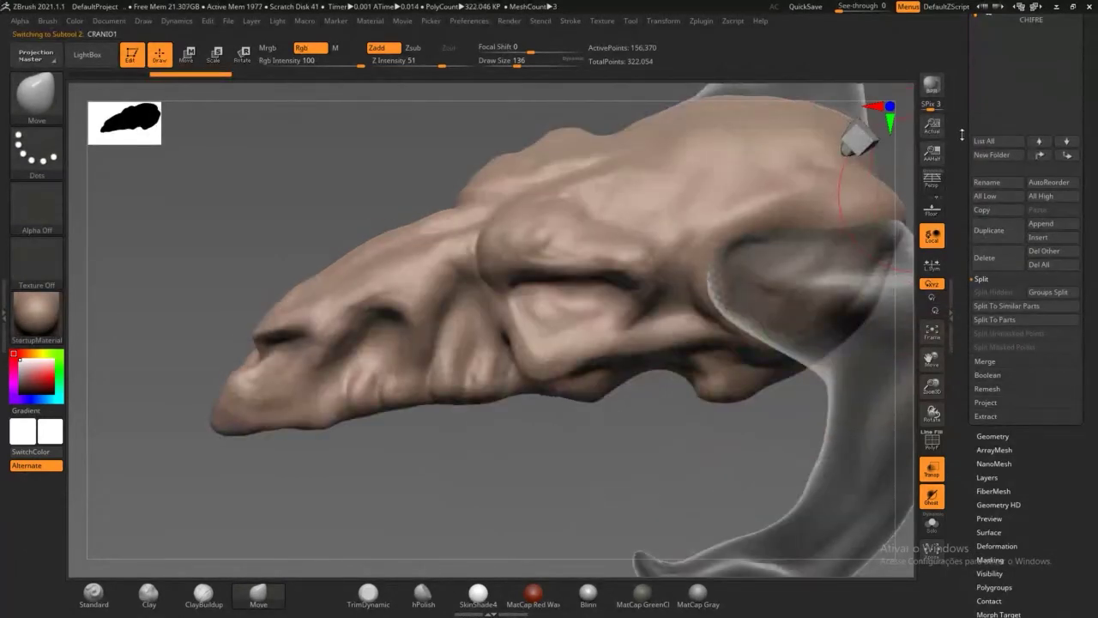
scroll(995, 137, "up", 5)
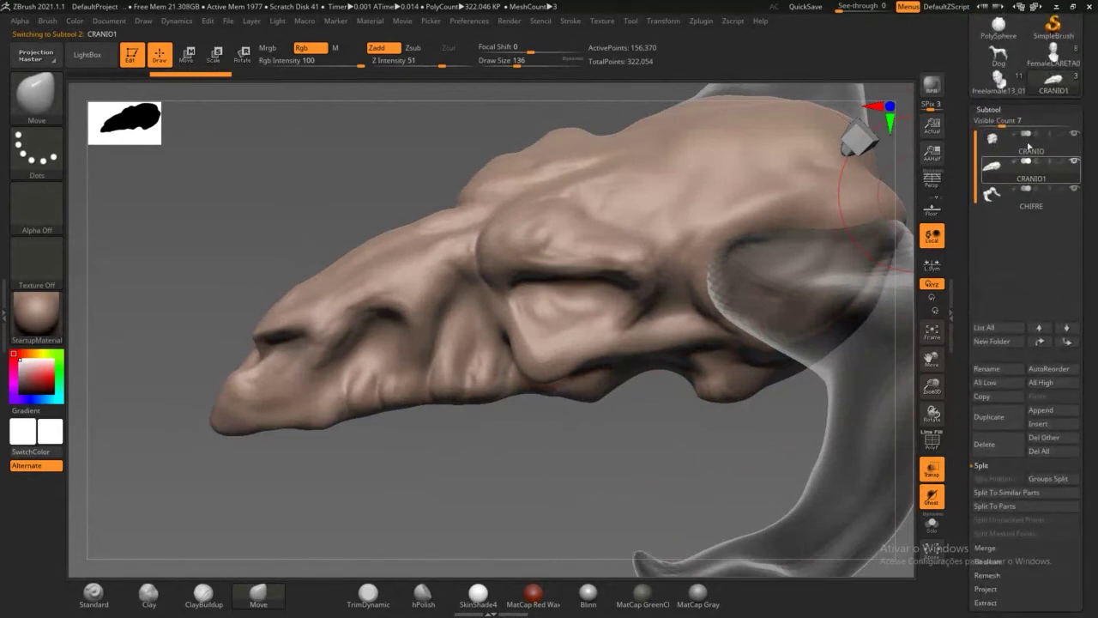
Step: Hide the CHIFRE horns and the original CRANIO skull
mouse_move(1069, 147)
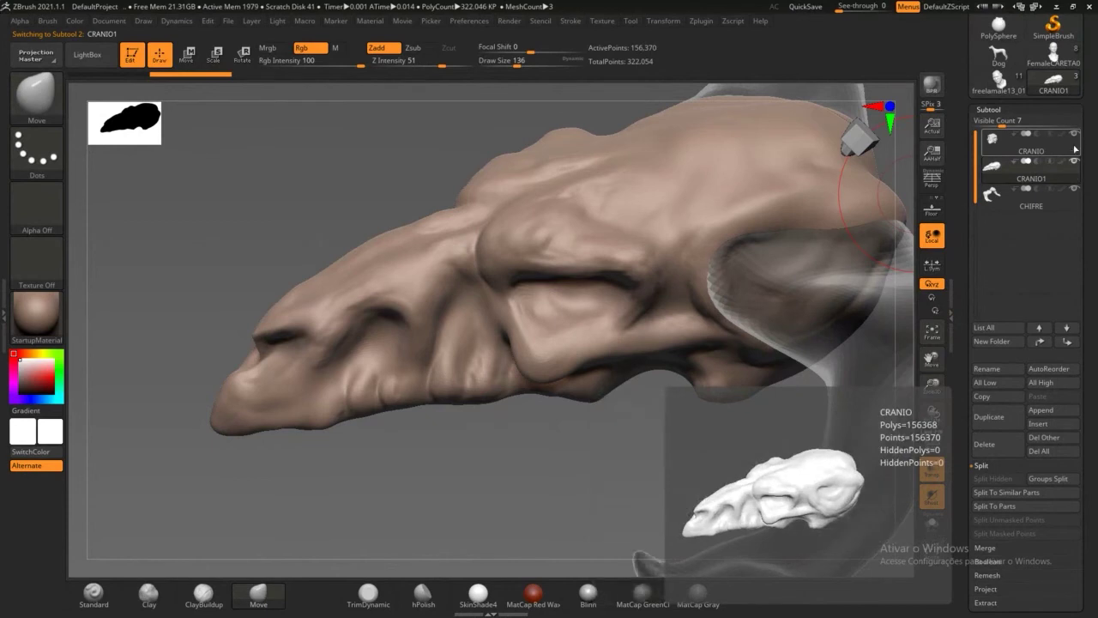
left_click(1075, 190)
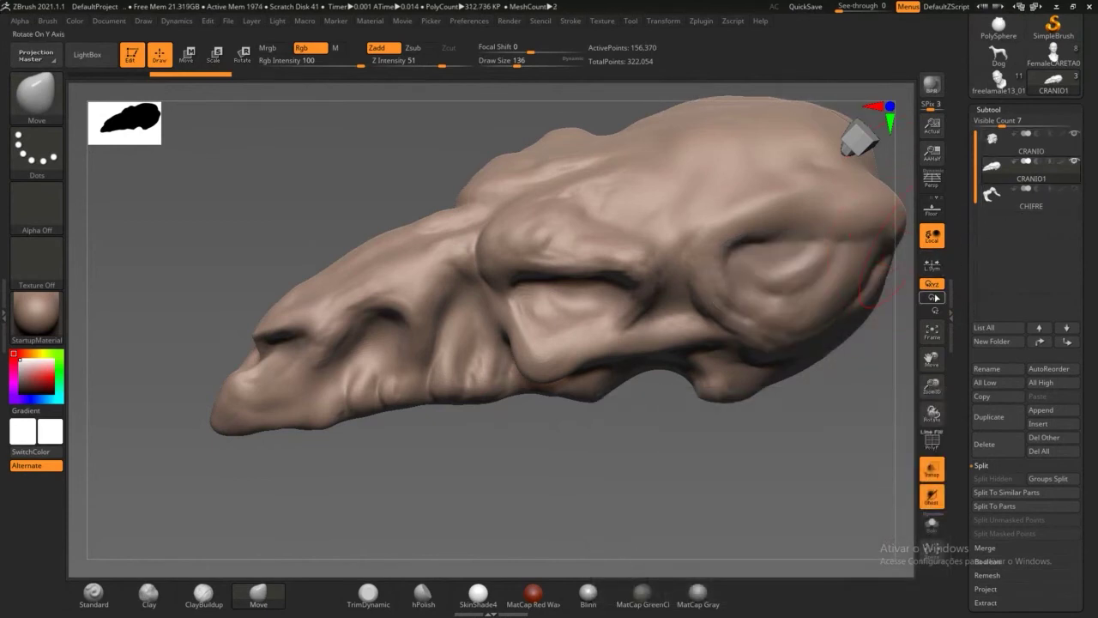
left_click_drag(742, 478, 765, 467)
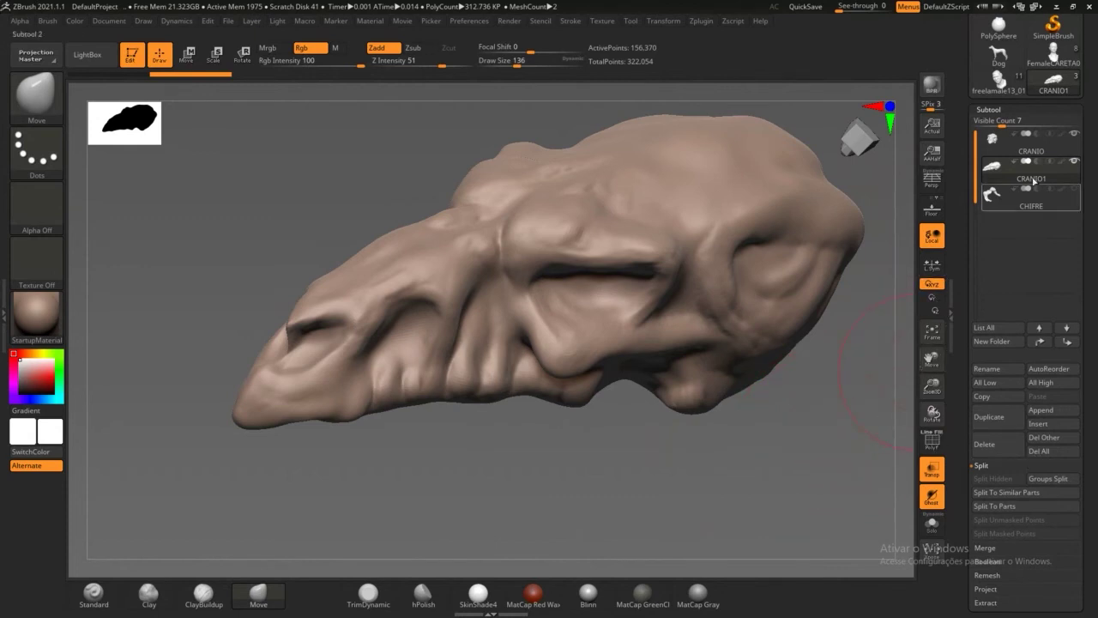
mouse_move(1079, 193)
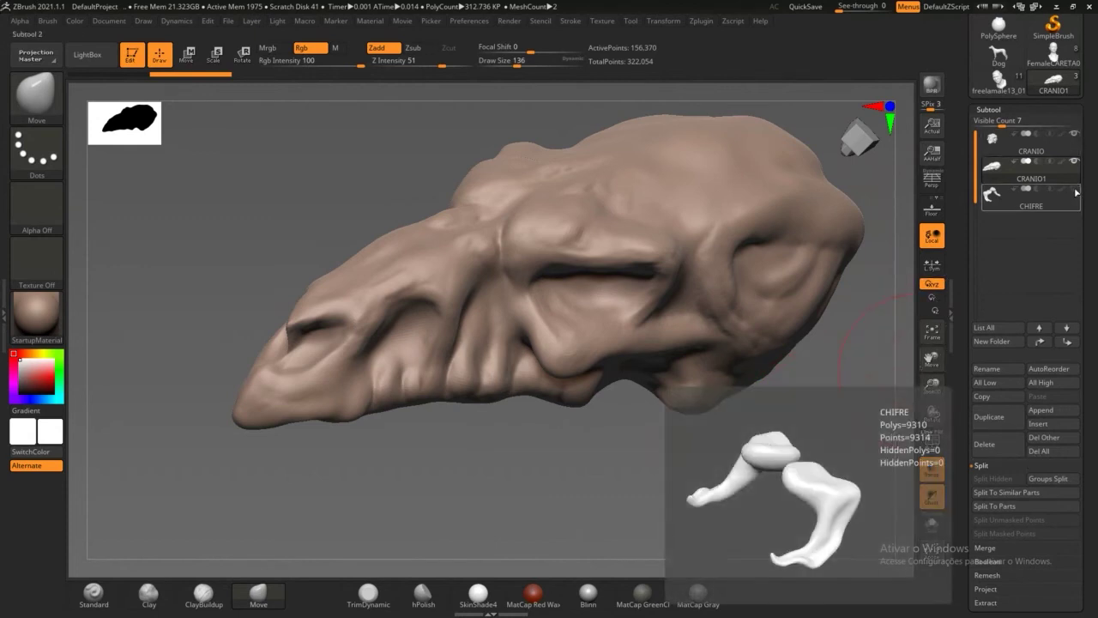
left_click(1074, 135)
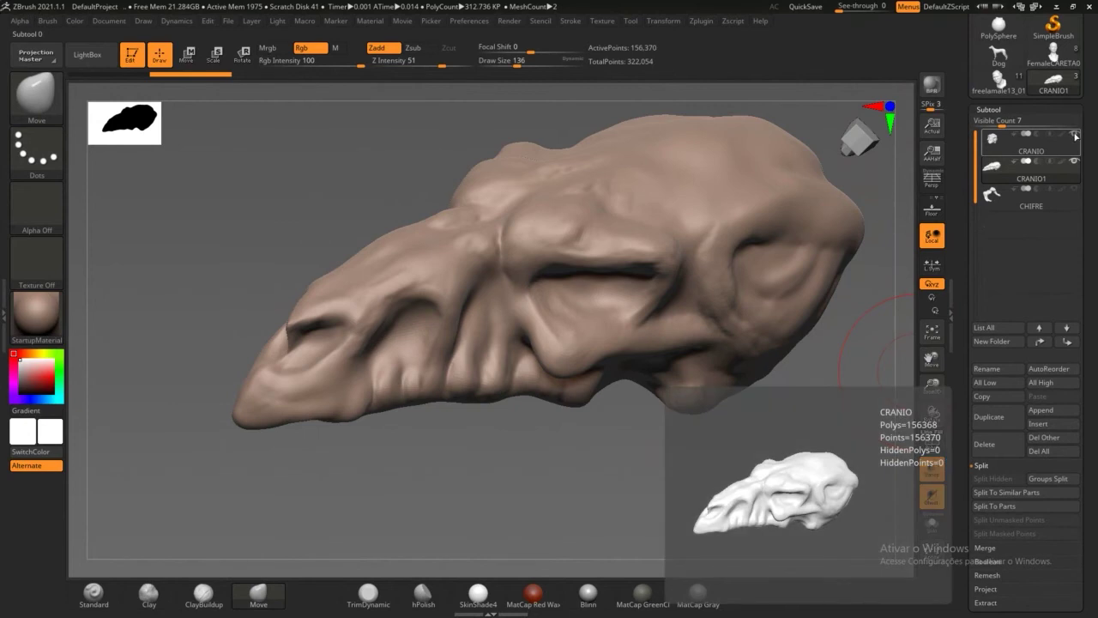
left_click(1075, 135)
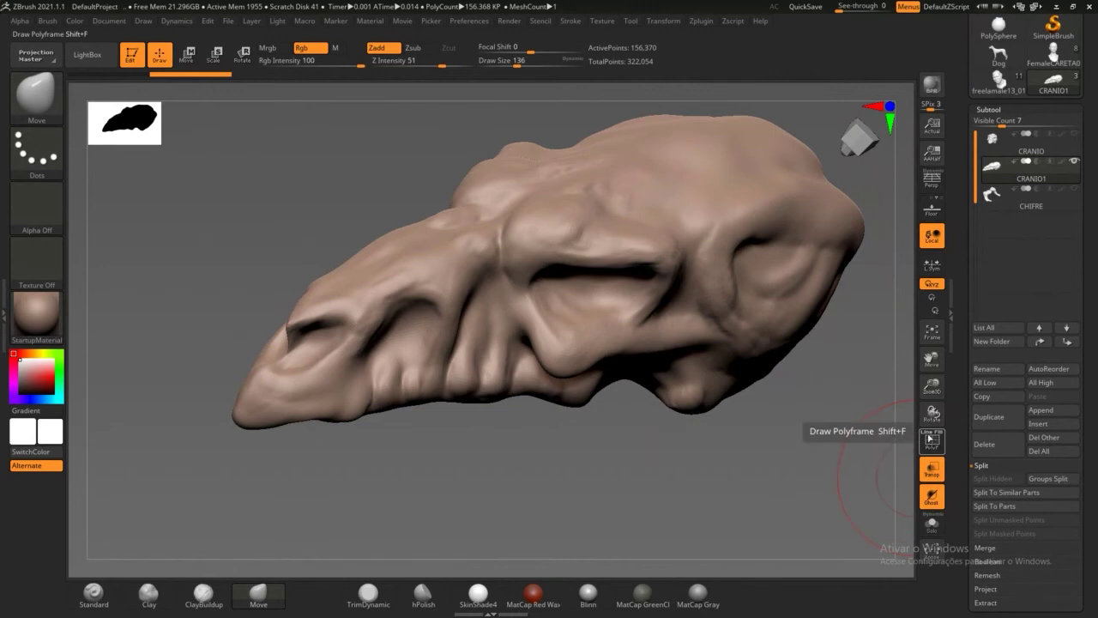
Step: Turn on the PolyF wireframe, switch off Transp, and reframe the duplicate skull
left_click(936, 443)
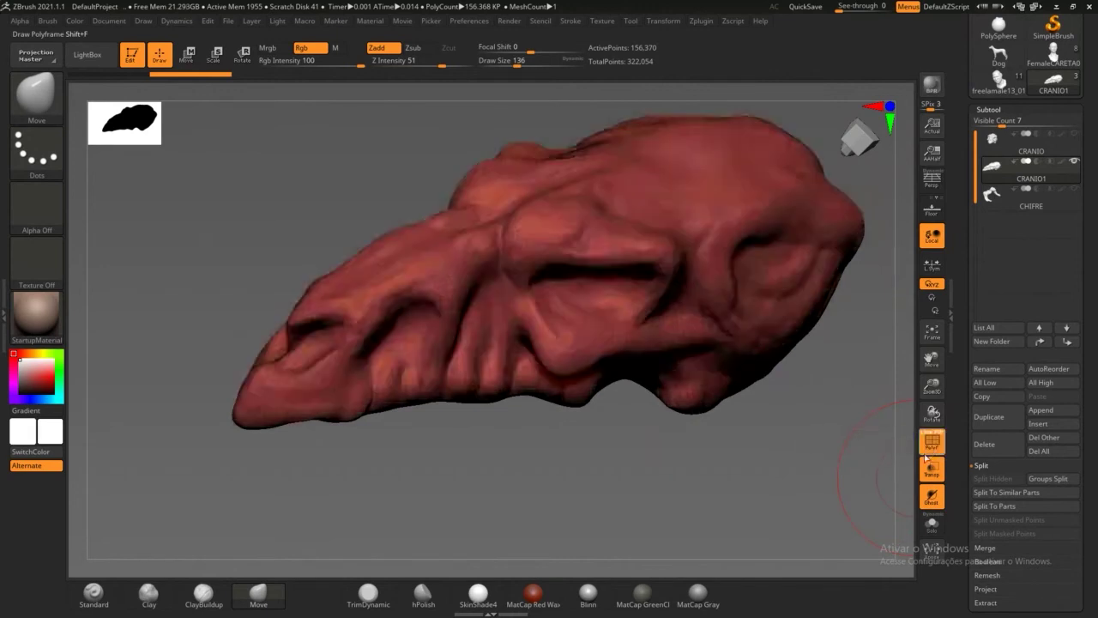
left_click(934, 474)
left_click_drag(803, 486, 719, 523)
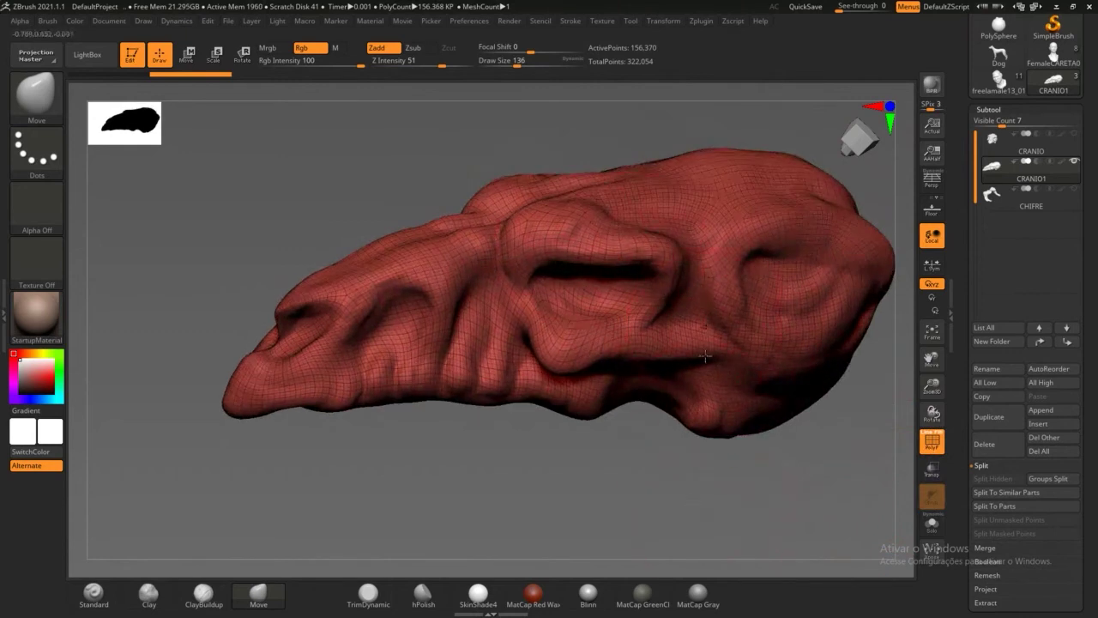
left_click_drag(795, 518, 782, 400, "alt")
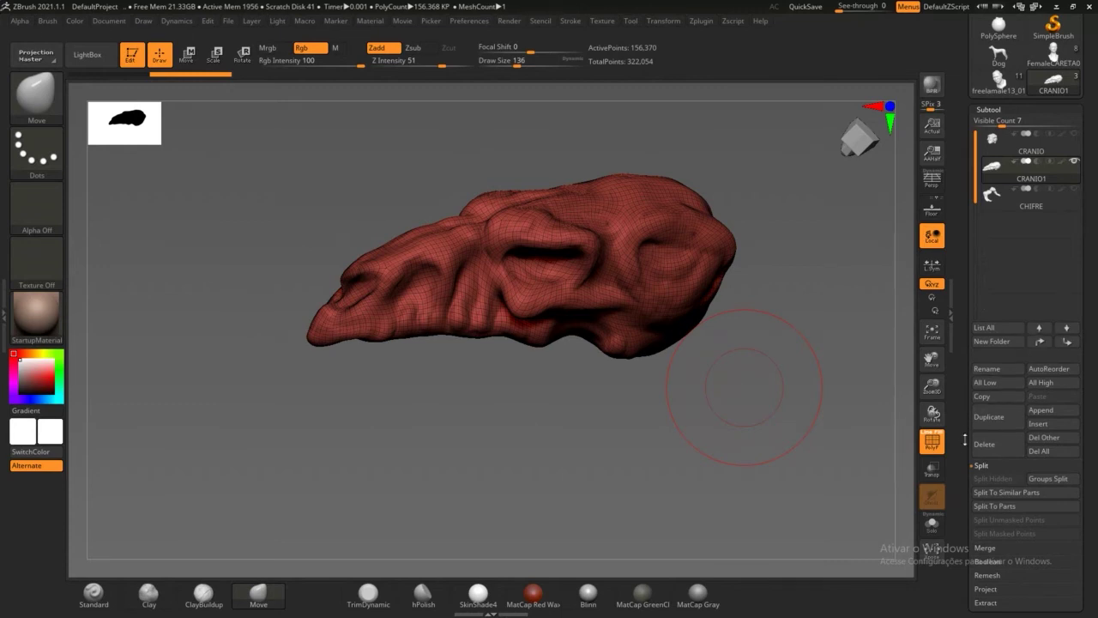
left_click_drag(967, 434, 966, 335)
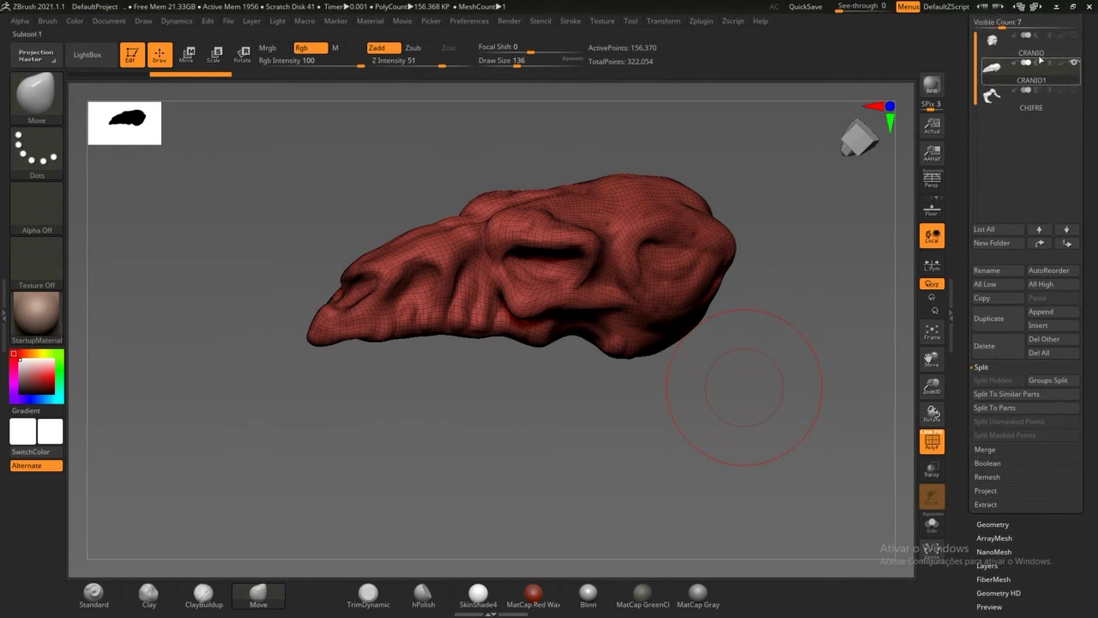
mouse_move(1063, 80)
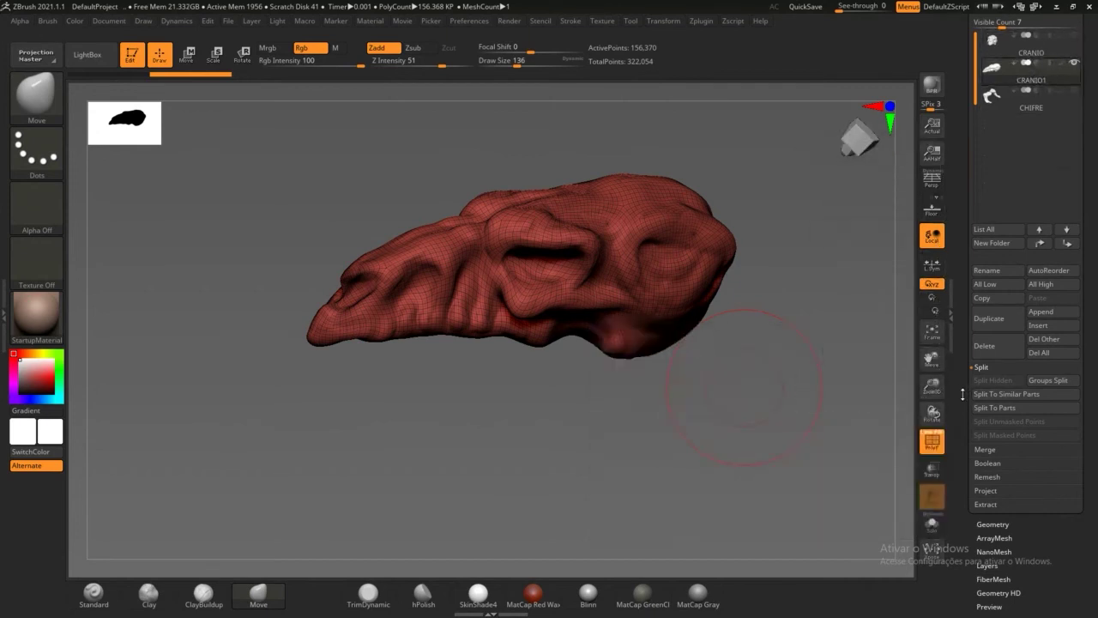
left_click_drag(968, 395, 963, 247)
left_click_drag(968, 335, 968, 385)
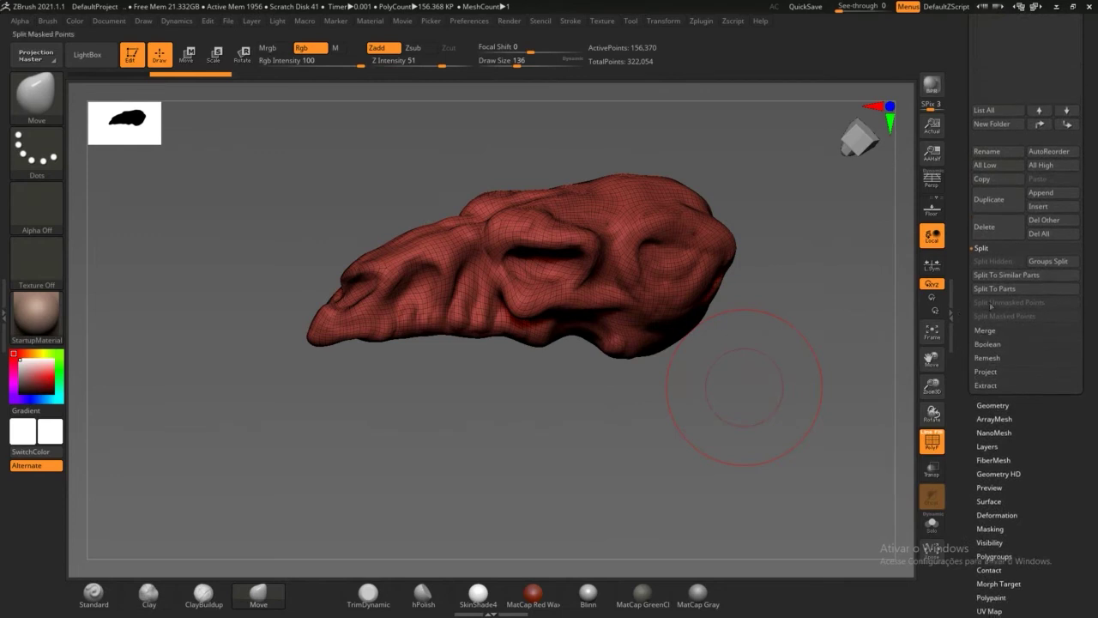
Step: ZRemesh the CRANIO1 skull from Tool > Geometry into a 10,048-point quad mesh
left_click(997, 403)
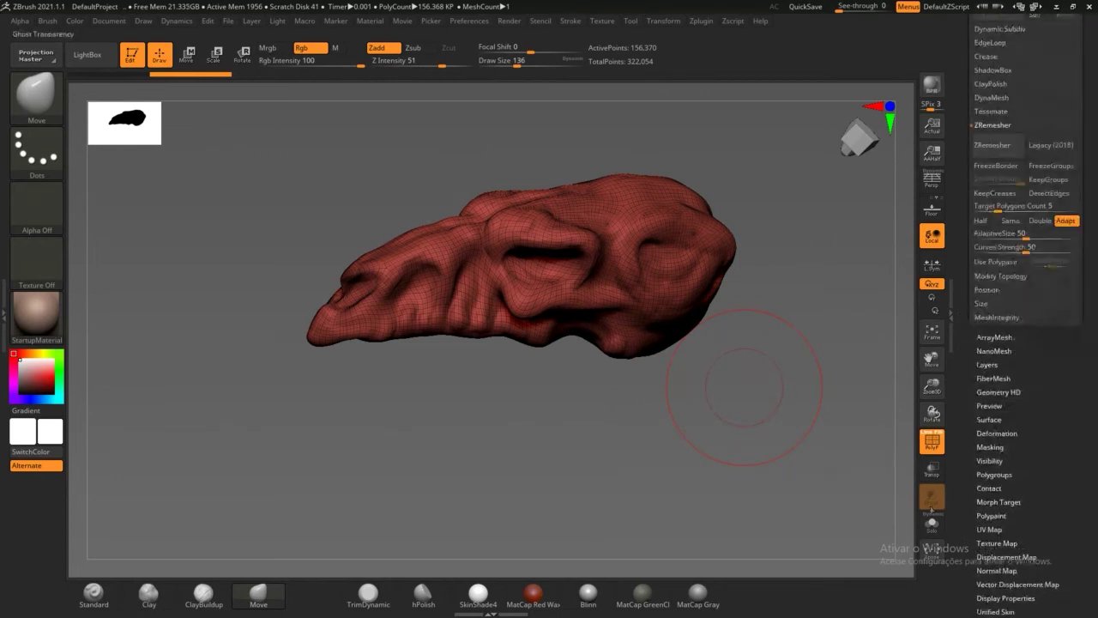
left_click_drag(969, 379, 967, 444)
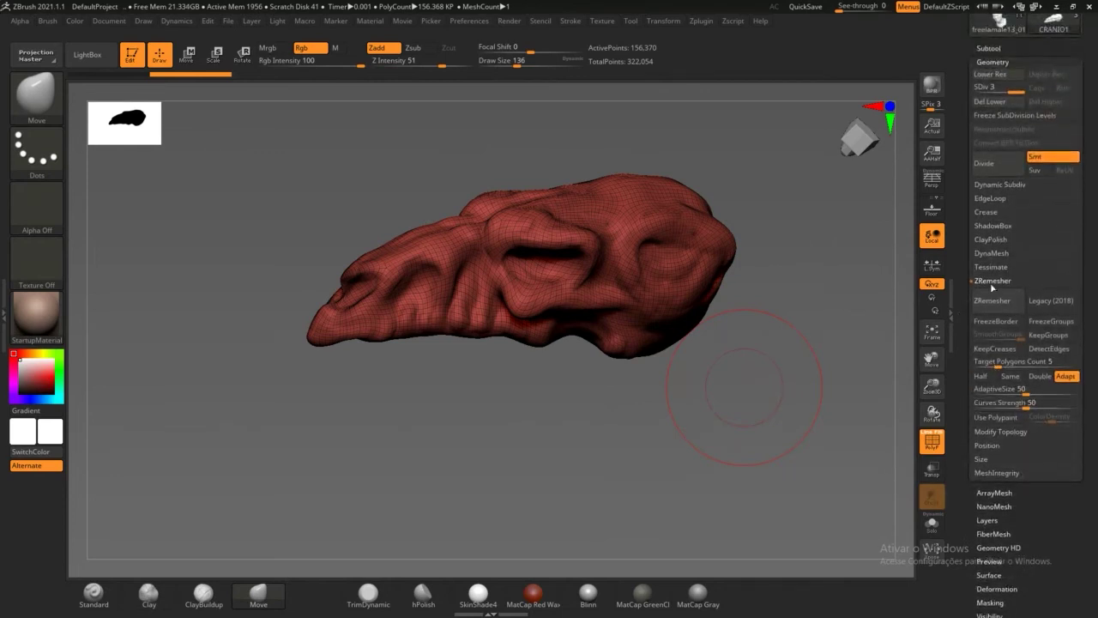
left_click(1000, 302)
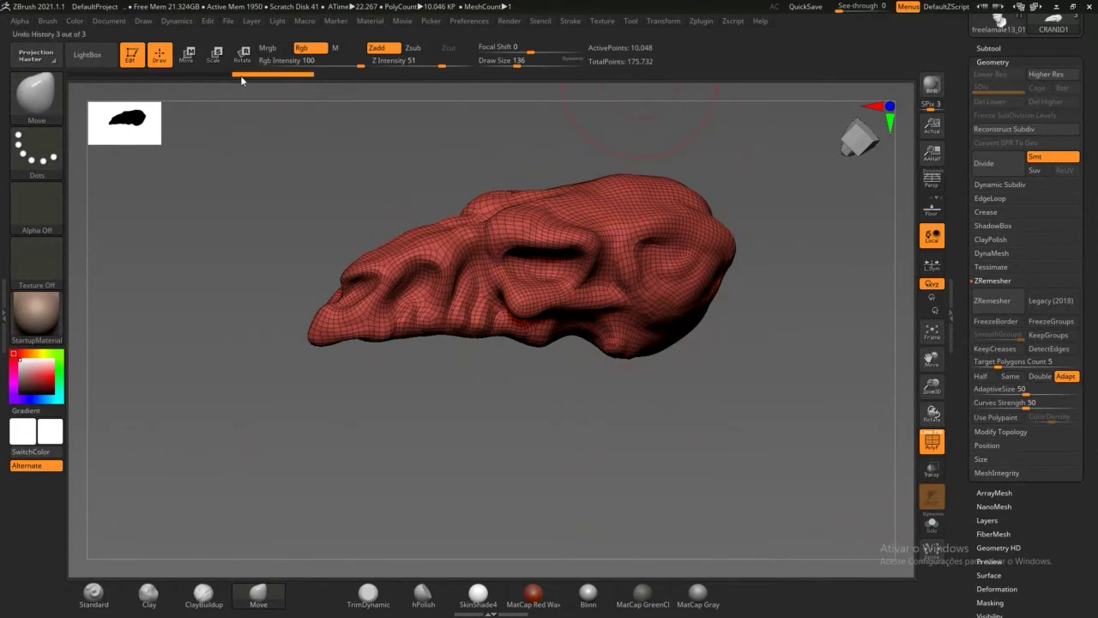
Step: Compare against the earlier subdivided skull in the undo history and turn PolyF off
left_click_drag(241, 80, 282, 75)
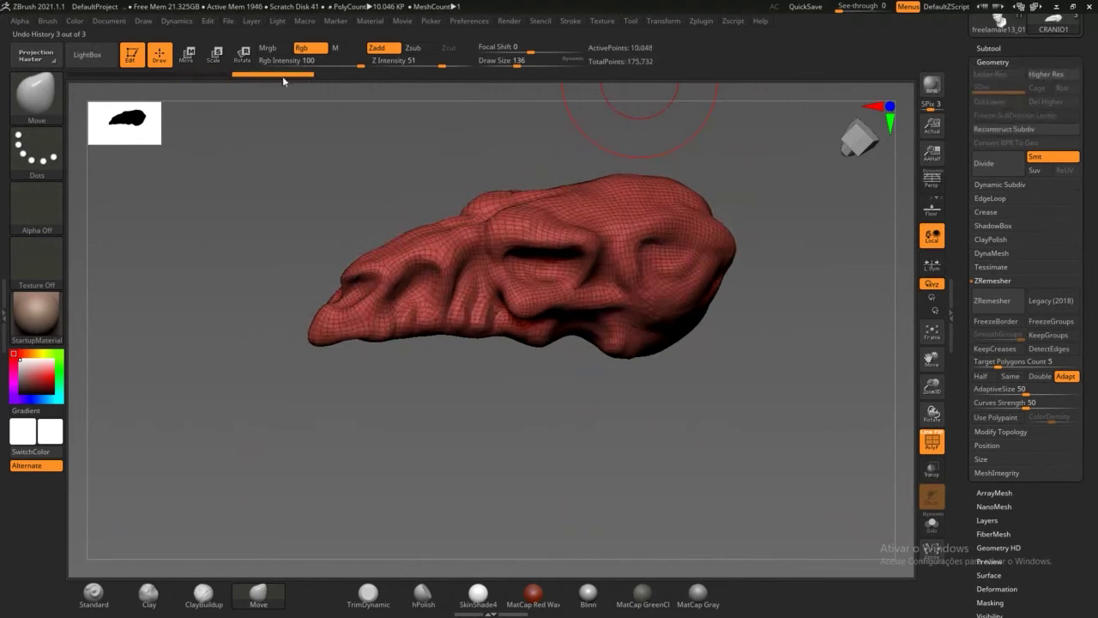
left_click(932, 441)
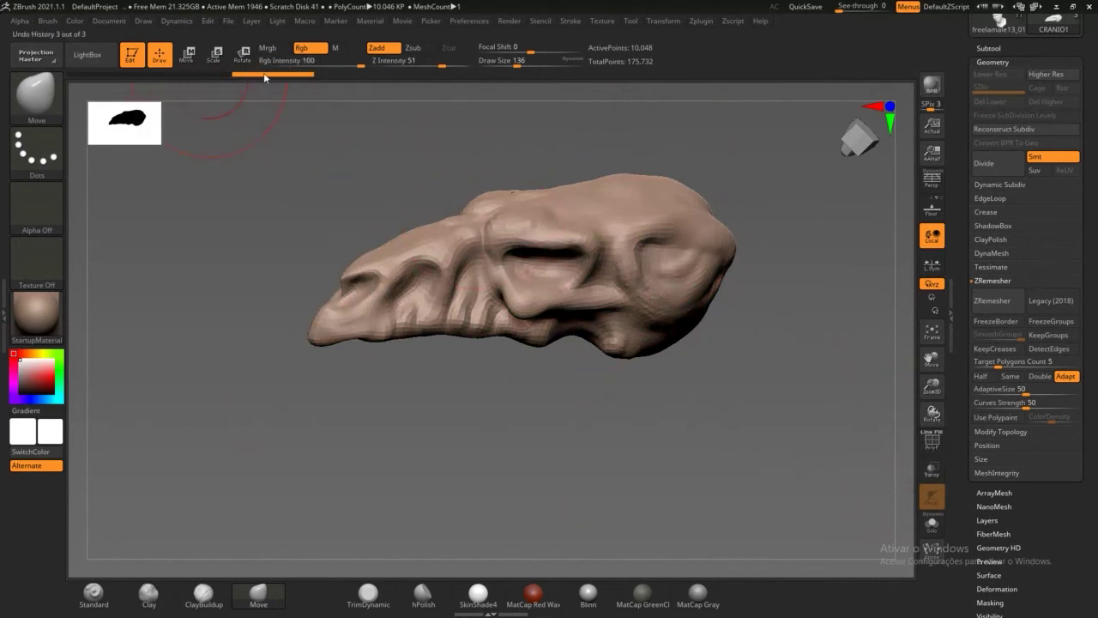
left_click(259, 78)
Step: Save the tool as the ZTool file CRANIO_drago
left_click_drag(961, 69, 963, 292)
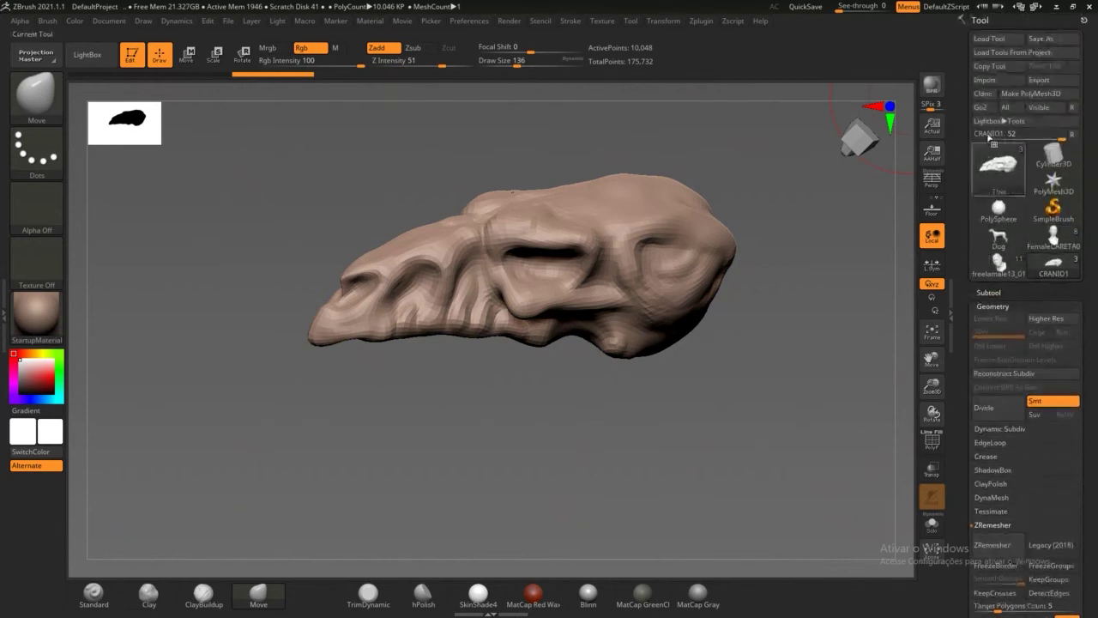
left_click(1033, 43)
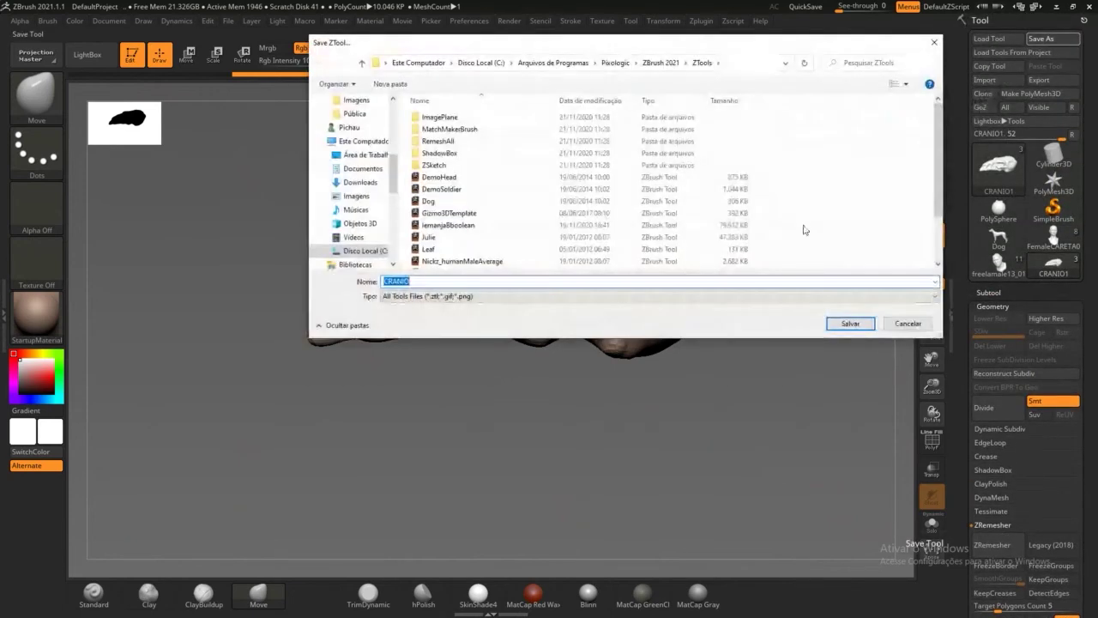
left_click(478, 280)
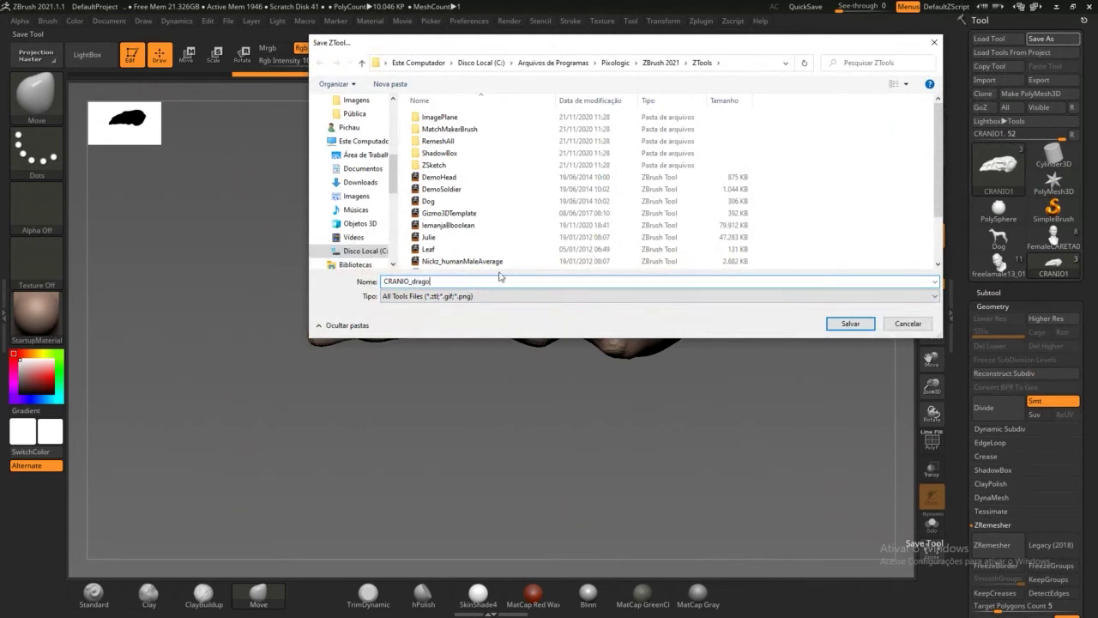
left_click(850, 323)
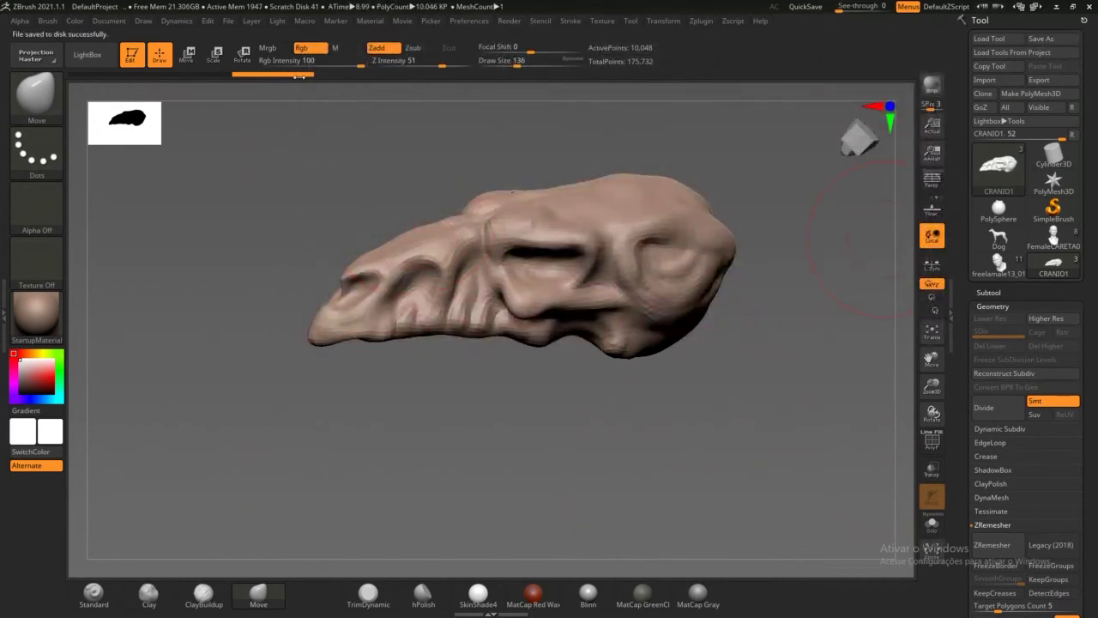
Step: Scrub the undo history between the subdivided and remeshed skull, ending on the remeshed version
left_click(230, 73)
left_click(229, 74)
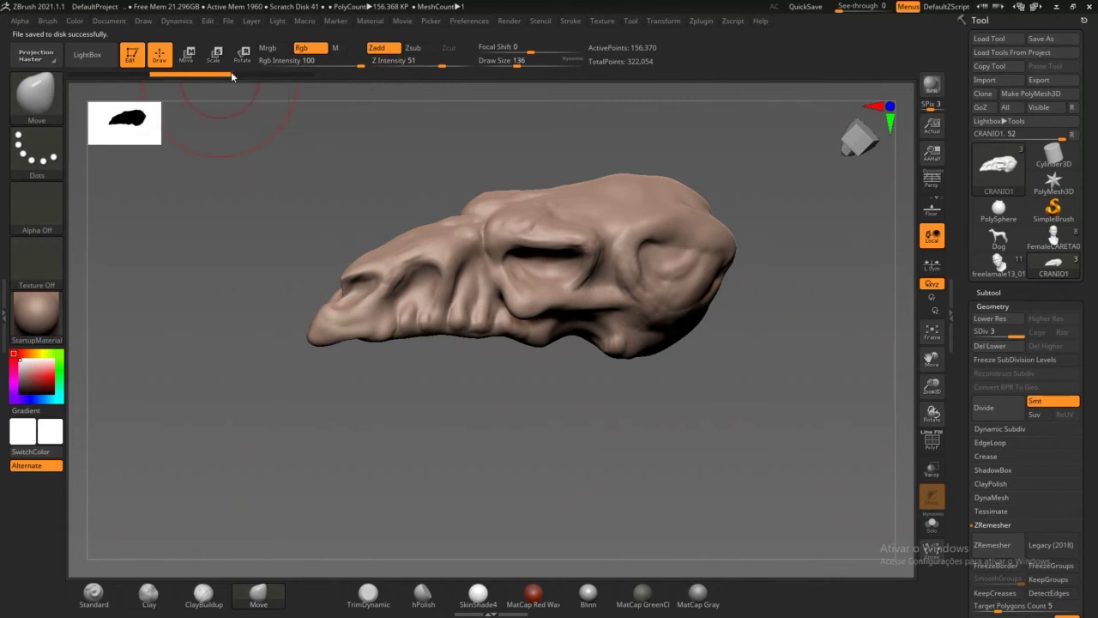
left_click(249, 74)
left_click(183, 73)
left_click(270, 77)
left_click(217, 75)
left_click(275, 75)
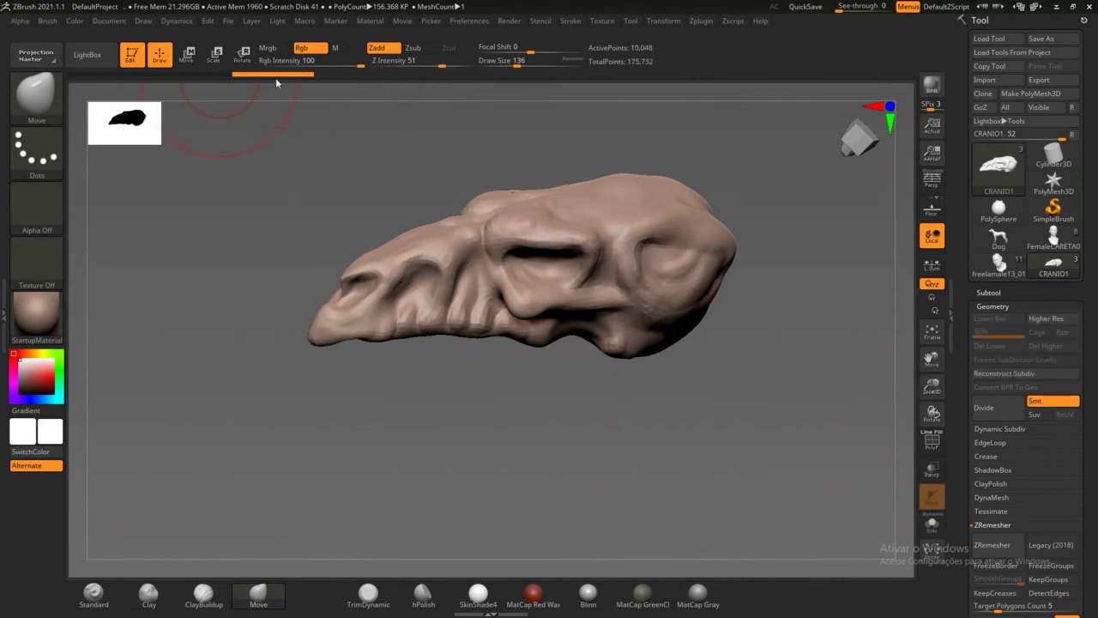
left_click(220, 74)
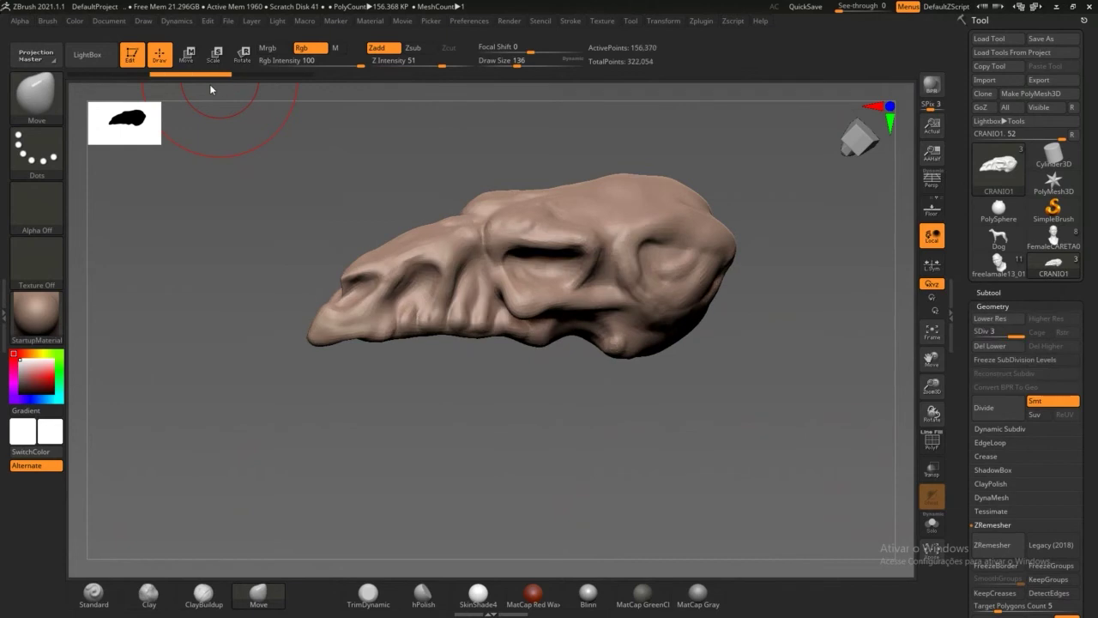
left_click(260, 76)
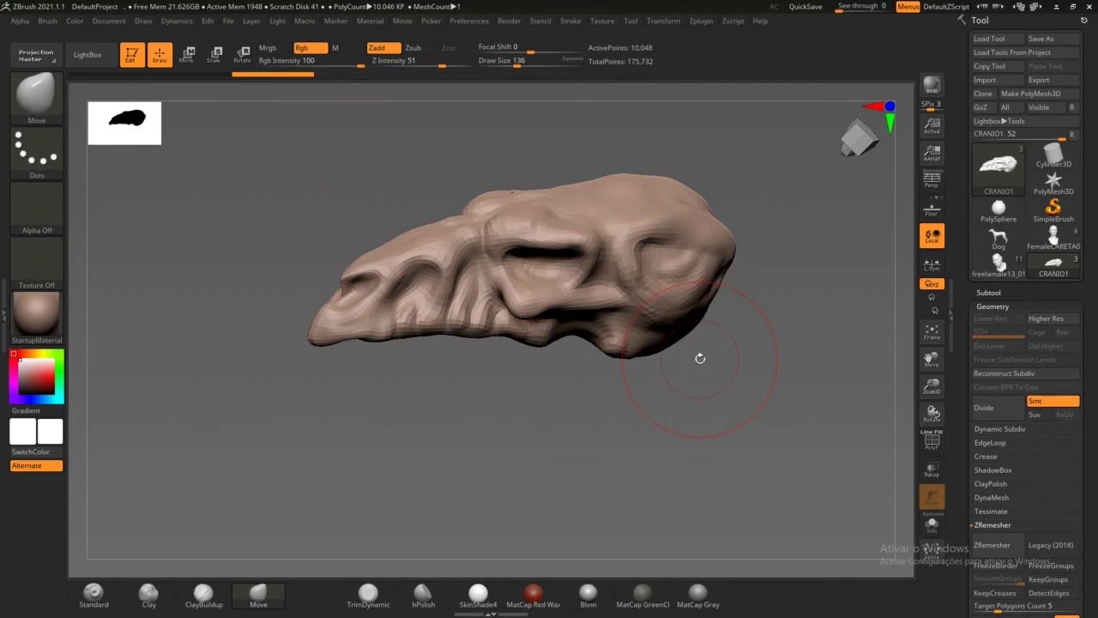
Step: Divide the remeshed skull twice to SDiv 3 (160,738 points) and show the Subtool list
left_click(1006, 415)
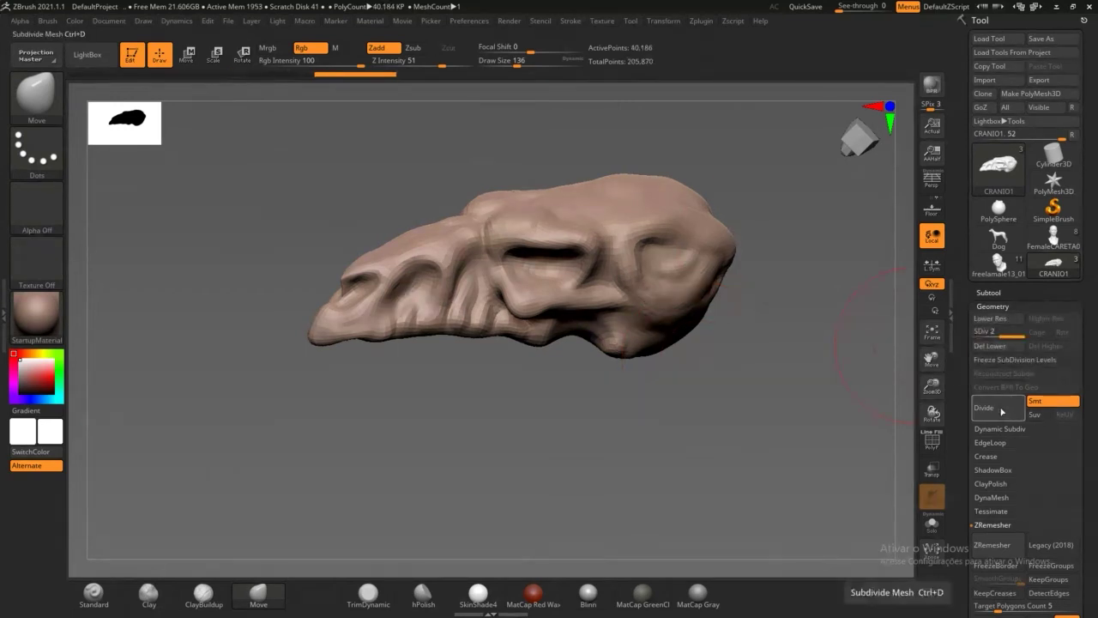
left_click(1005, 414)
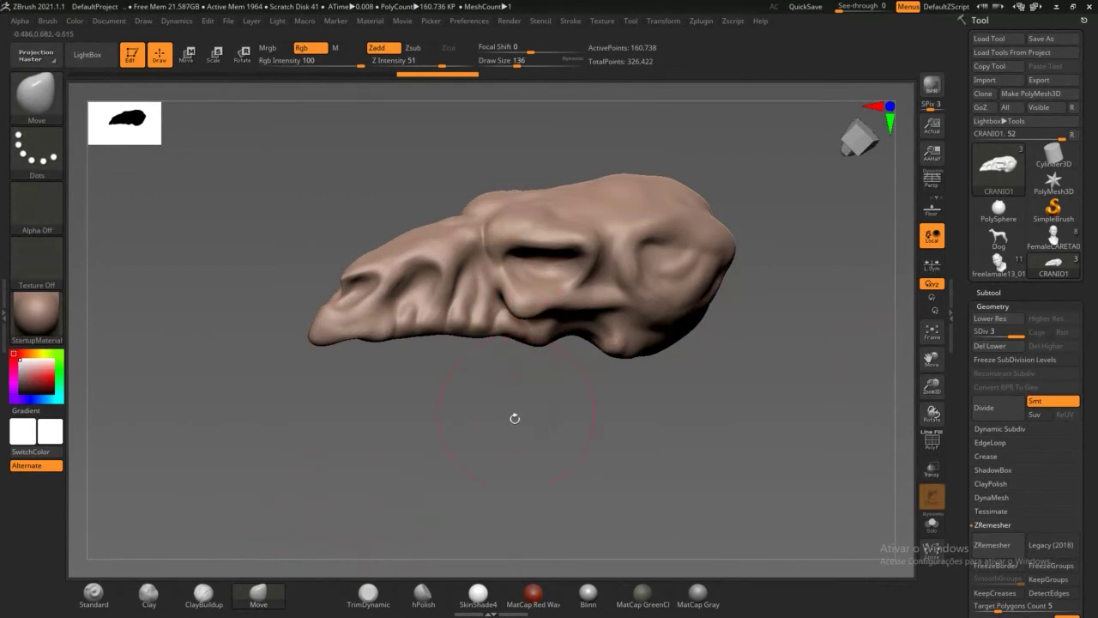
left_click_drag(515, 417, 452, 318)
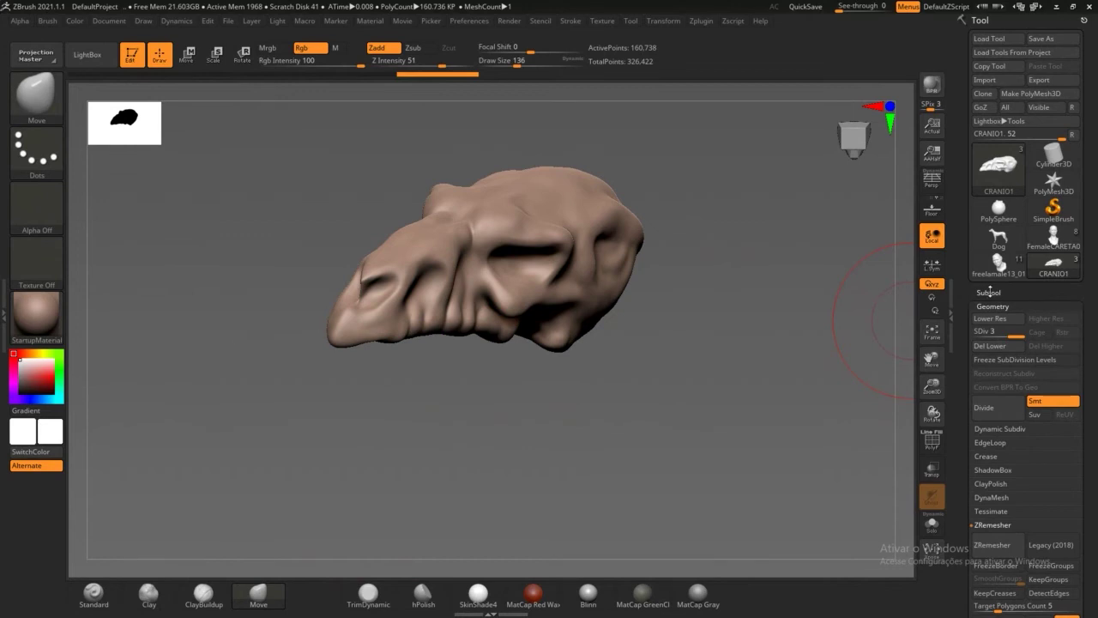
left_click(988, 293)
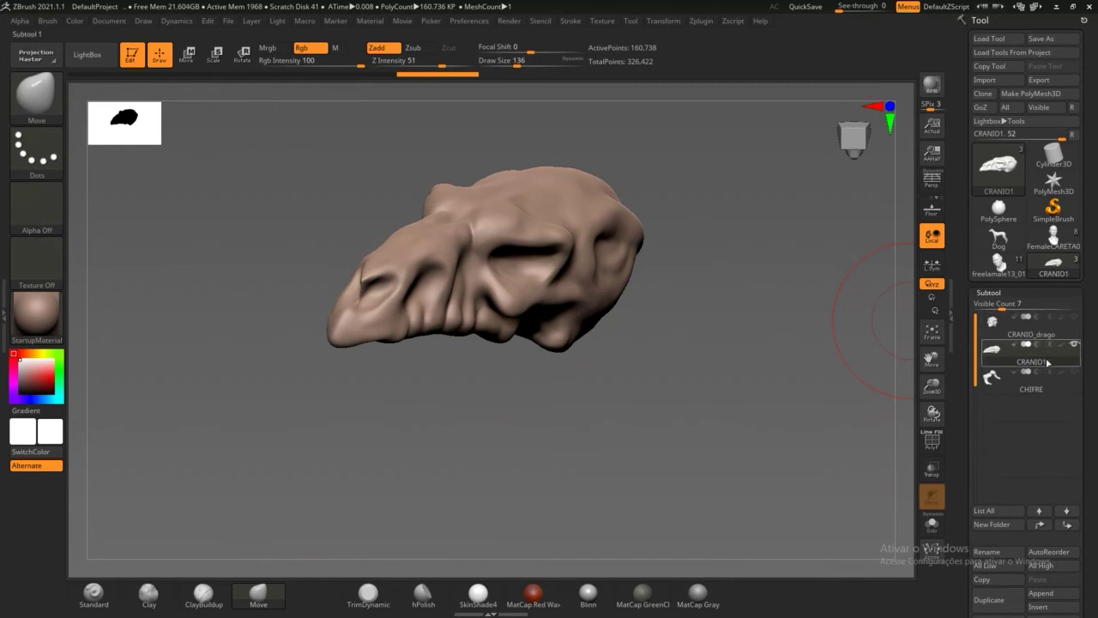
left_click(1076, 317)
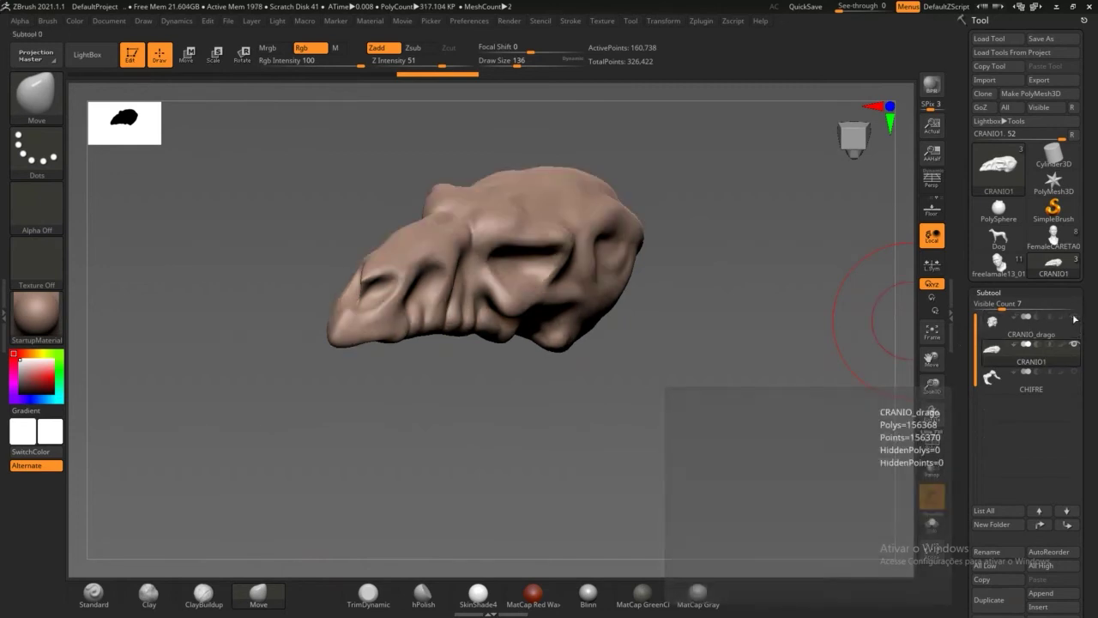
left_click(1063, 335)
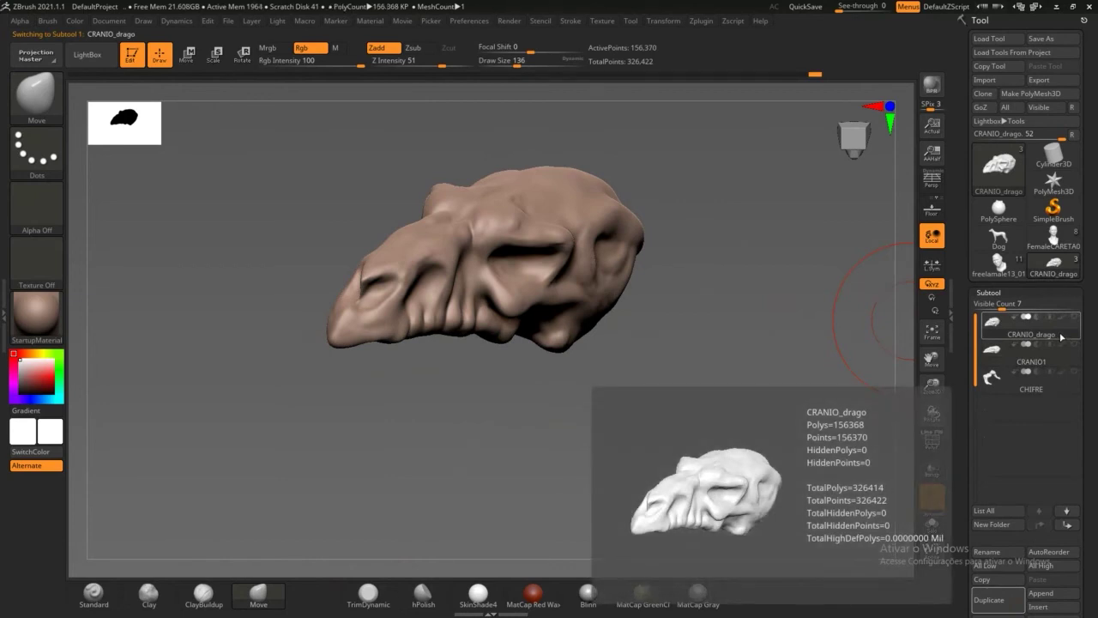
left_click(1056, 361)
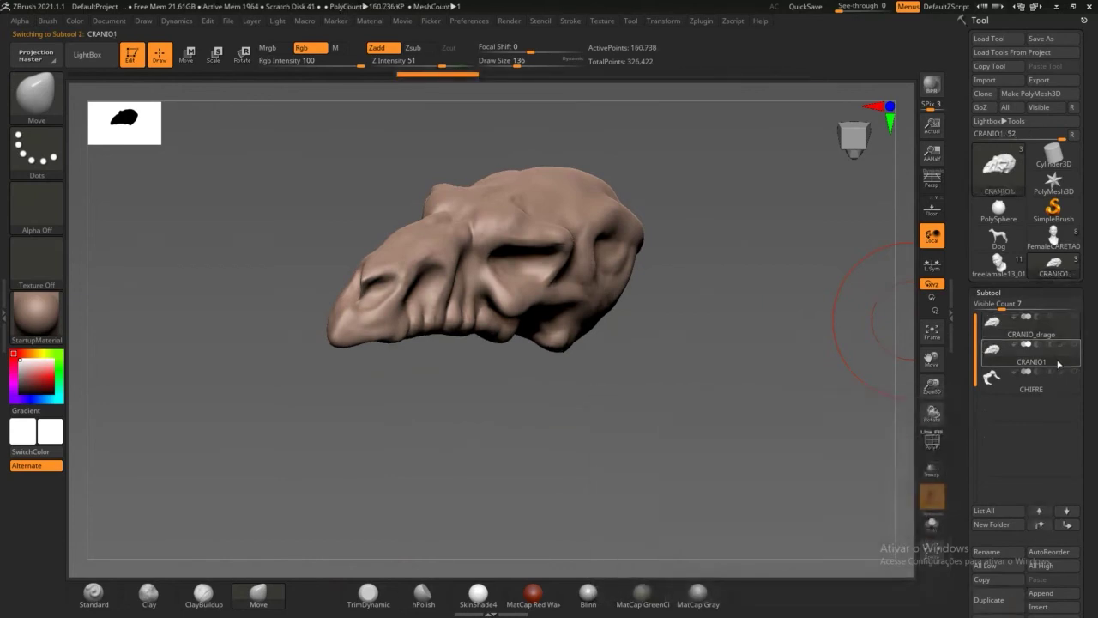
left_click(1050, 335)
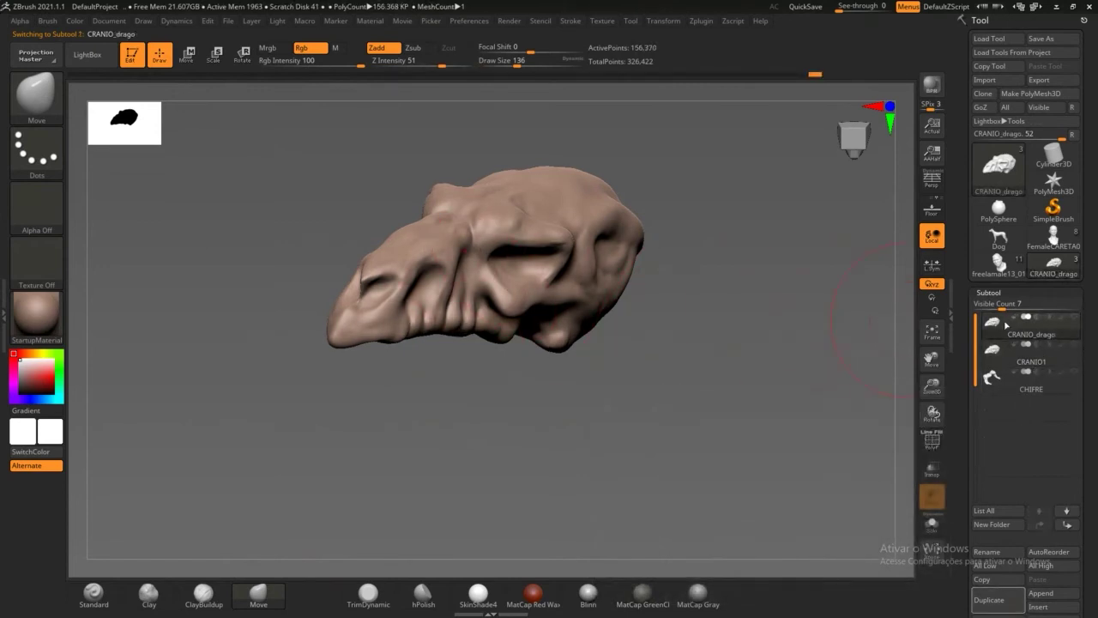
mouse_move(1046, 364)
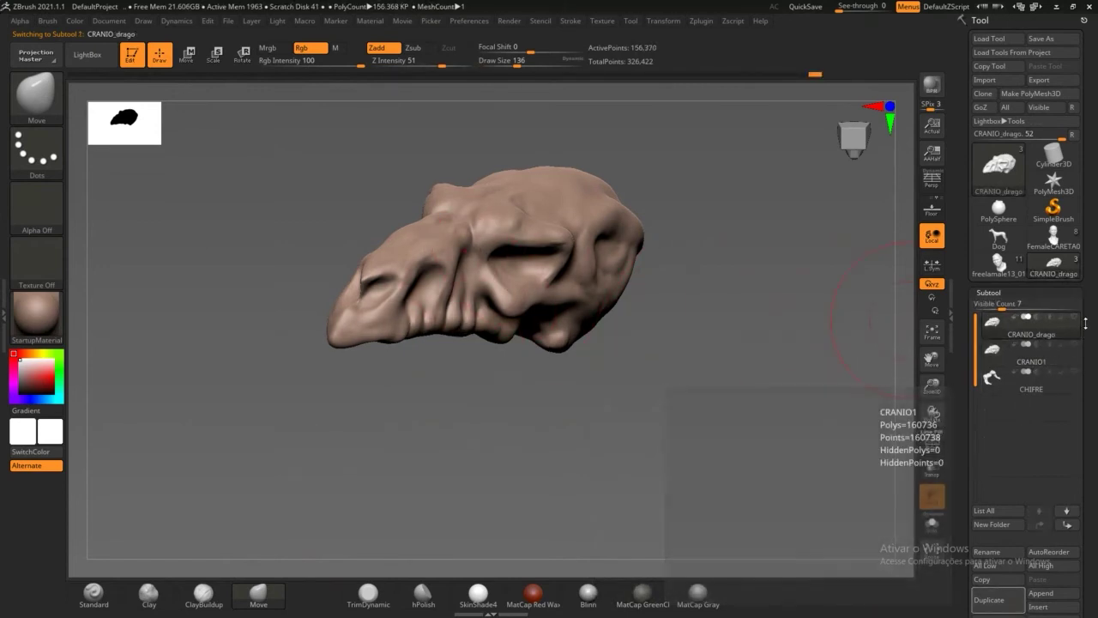
left_click(1075, 344)
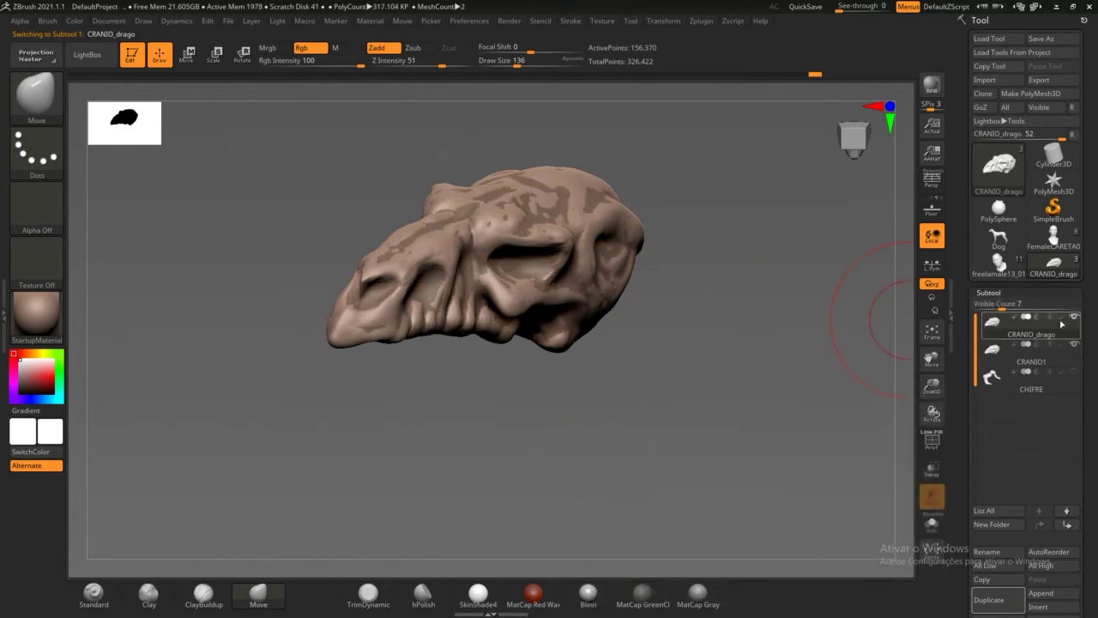
left_click(1042, 359)
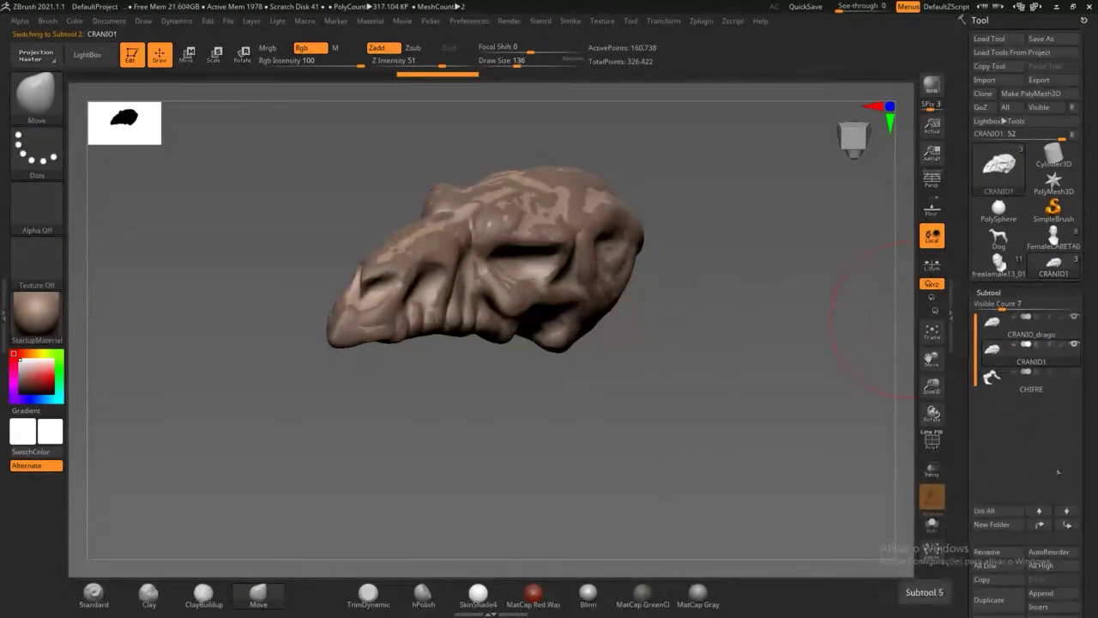
mouse_move(1053, 404)
mouse_move(1049, 344)
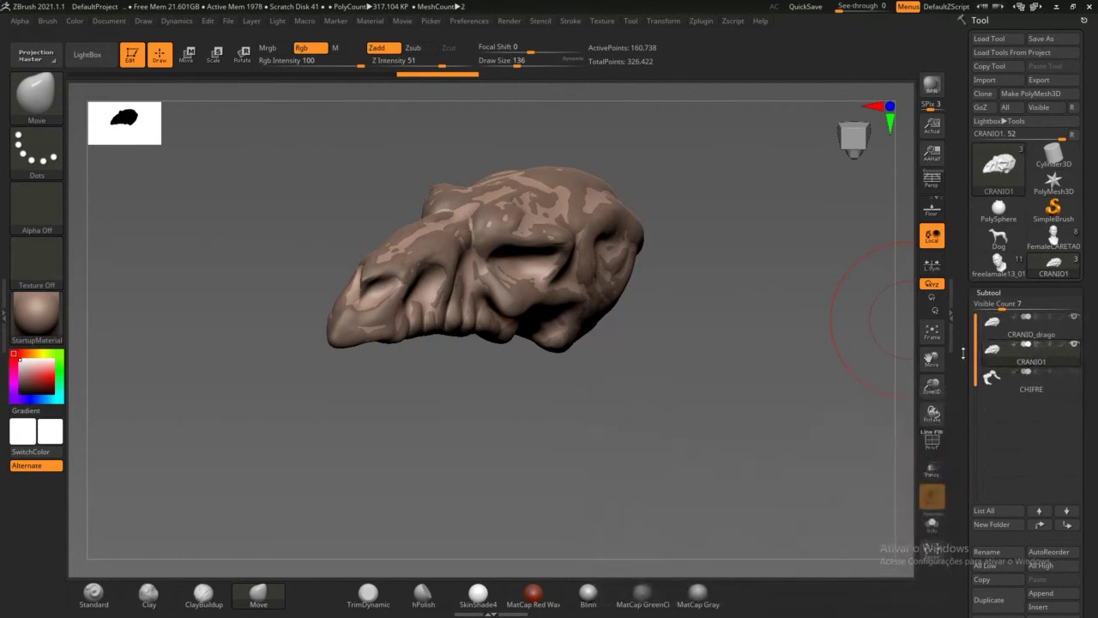
left_click_drag(961, 352, 963, 253)
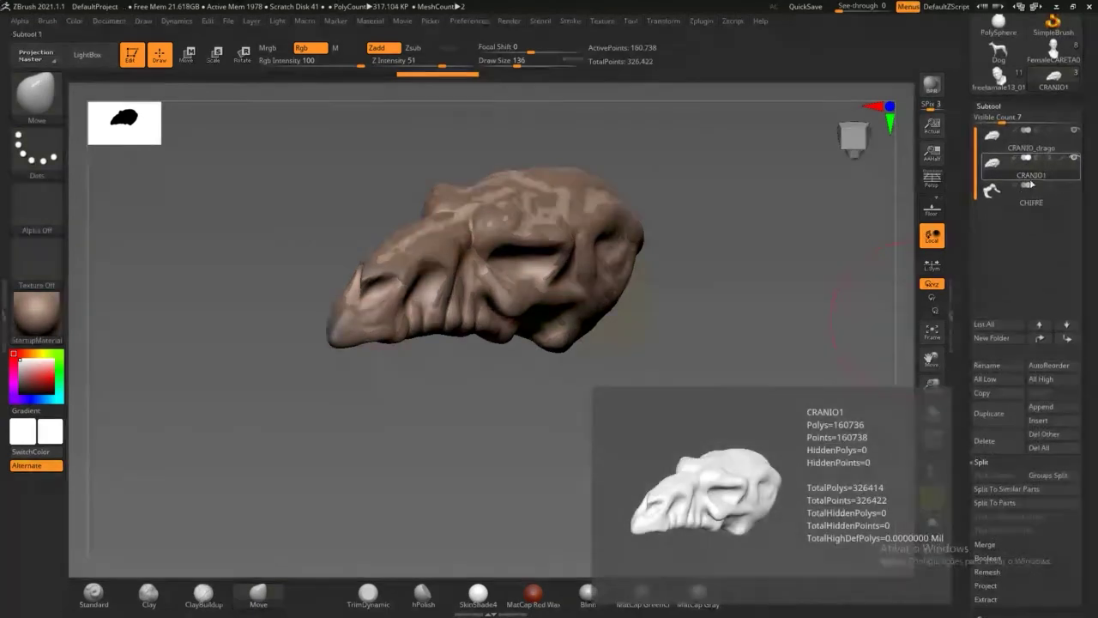
left_click_drag(963, 400, 963, 228)
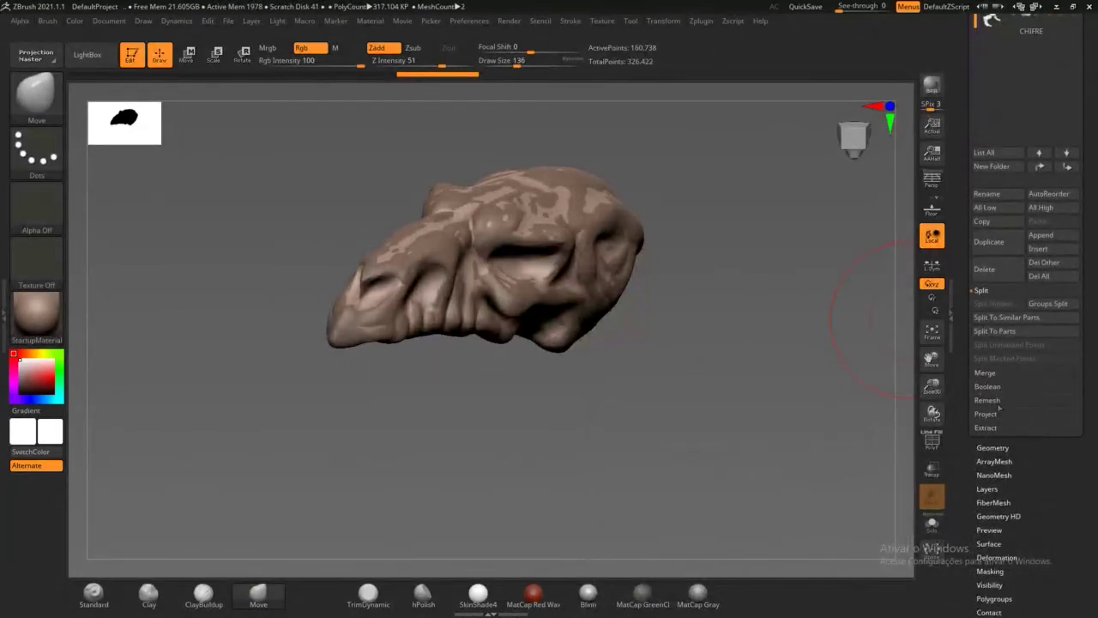
Step: Run ProjectAll to transfer the other skull subtool's detail onto CRANIO1
left_click(988, 415)
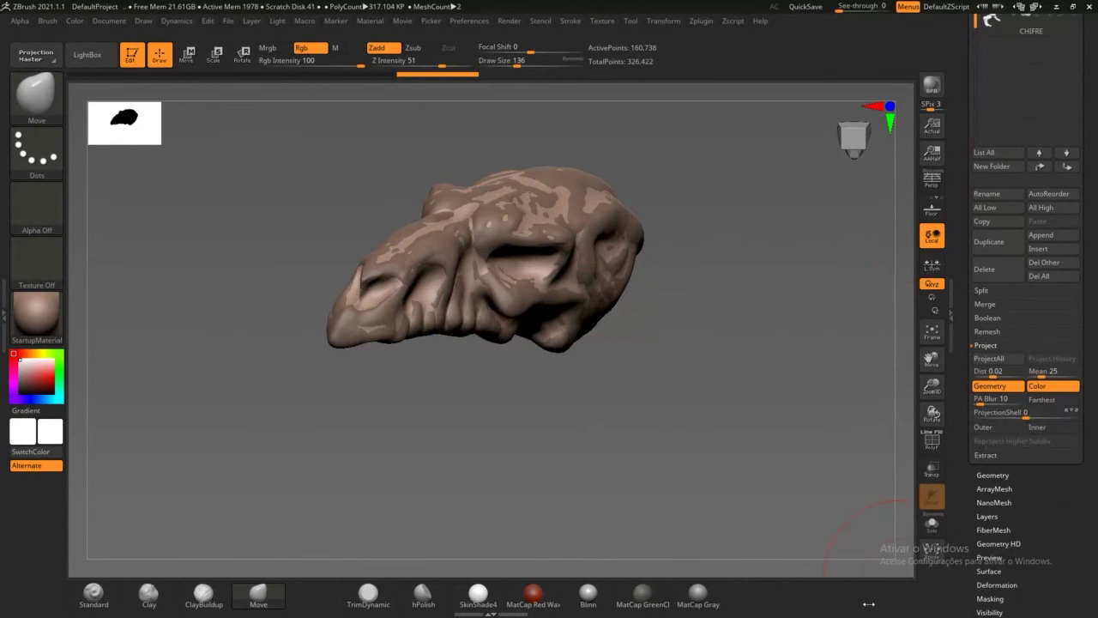
left_click(1004, 360)
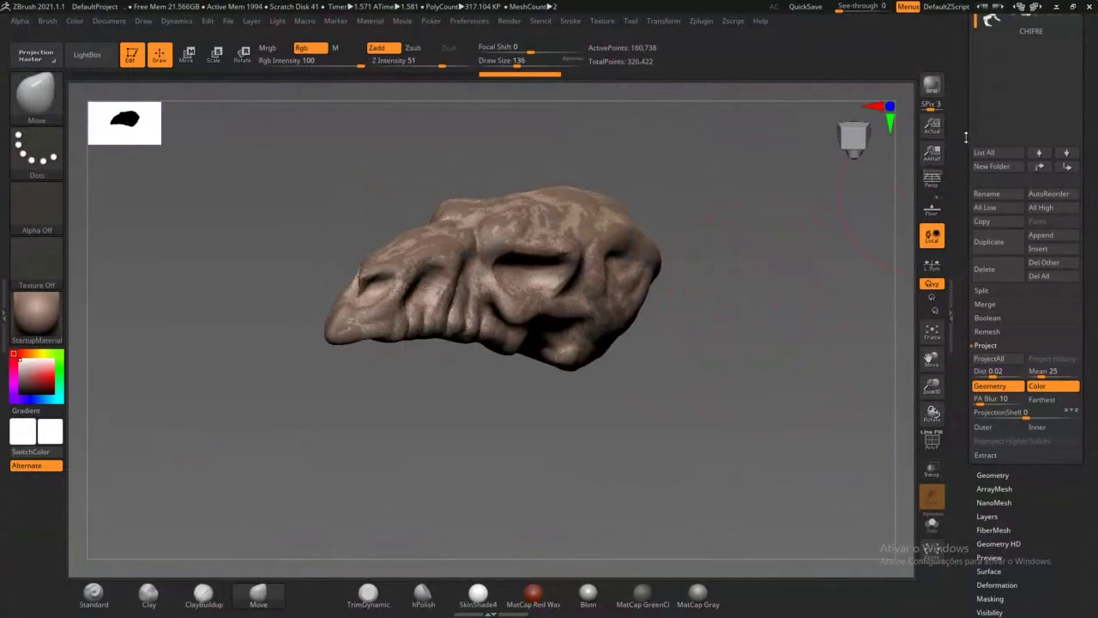
Step: Toggle CRANIO_drago's visibility to compare both skulls, then select CRANIO_drago as active subtool
scroll(1025, 223, "up", 5)
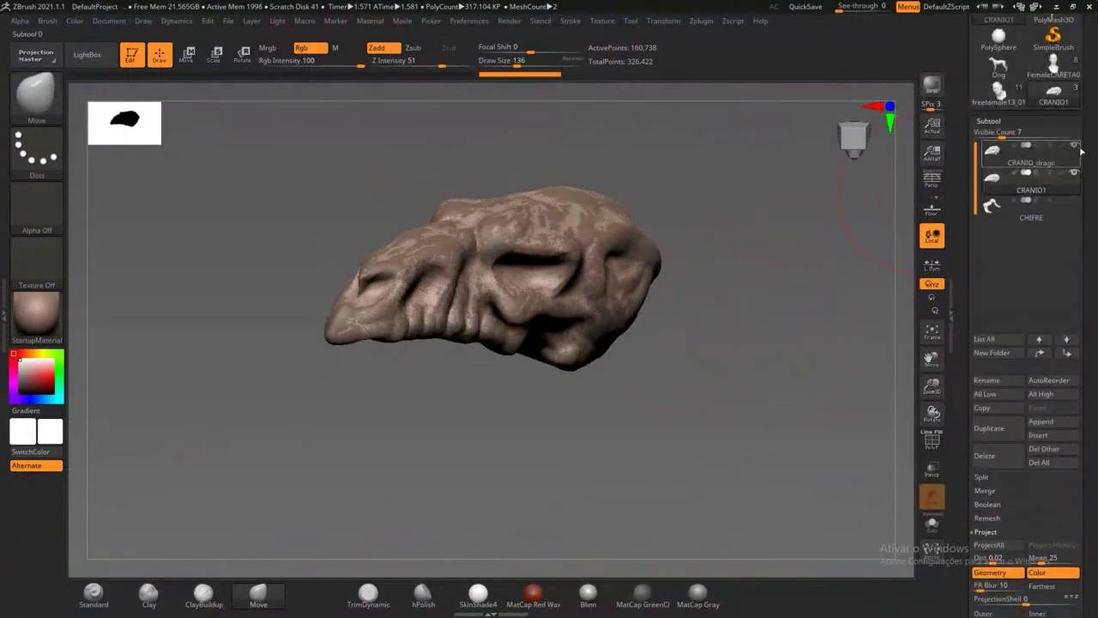
left_click(1075, 146)
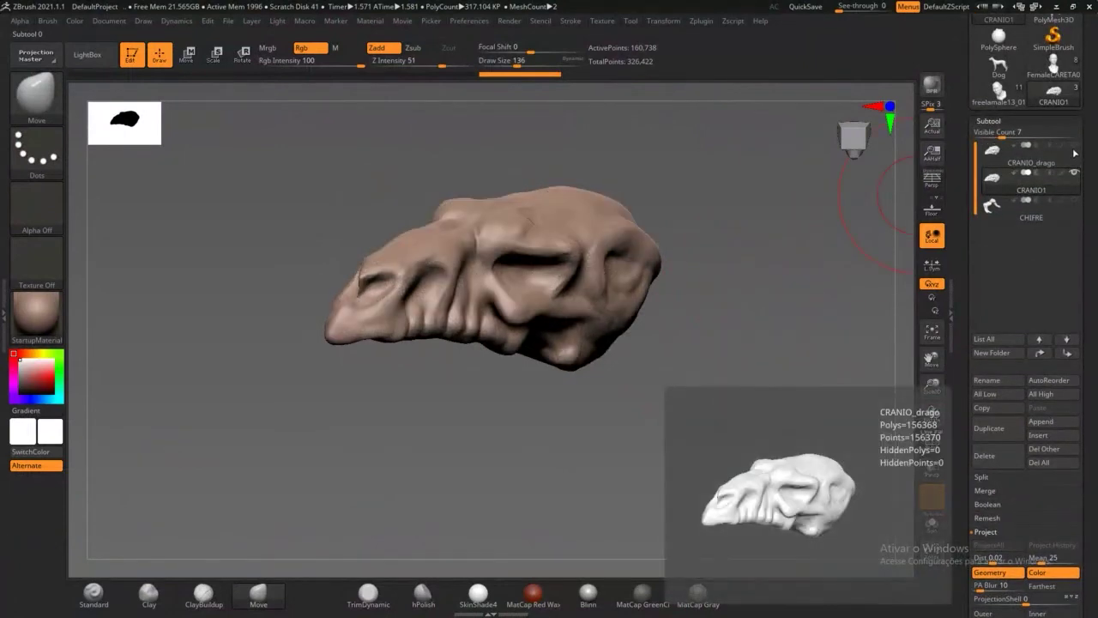
left_click(1076, 149)
left_click(1077, 148)
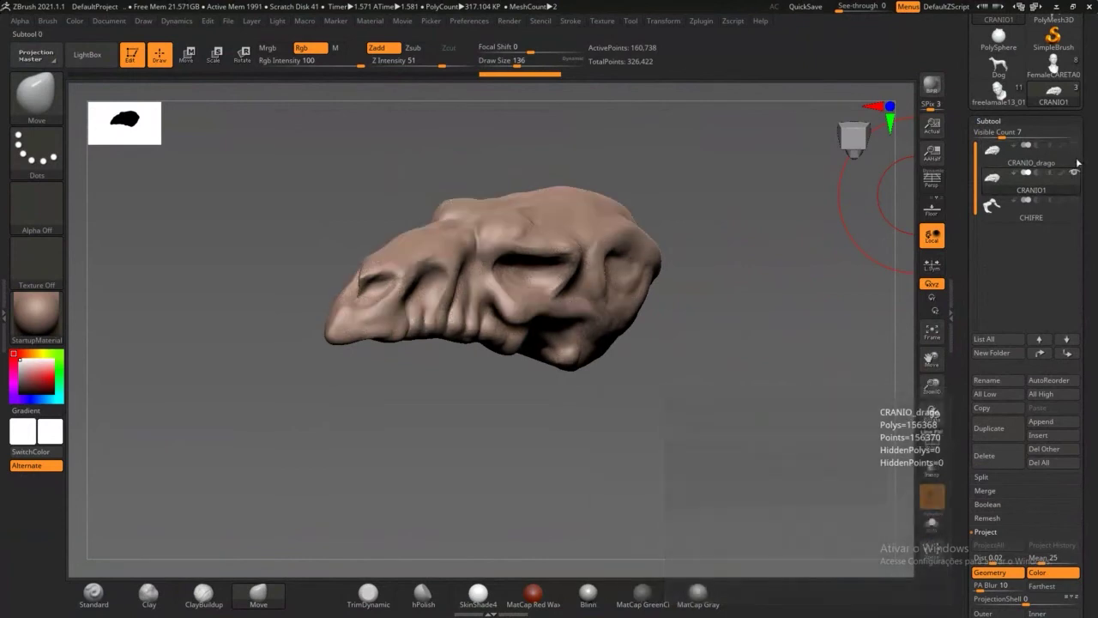
left_click(1078, 163)
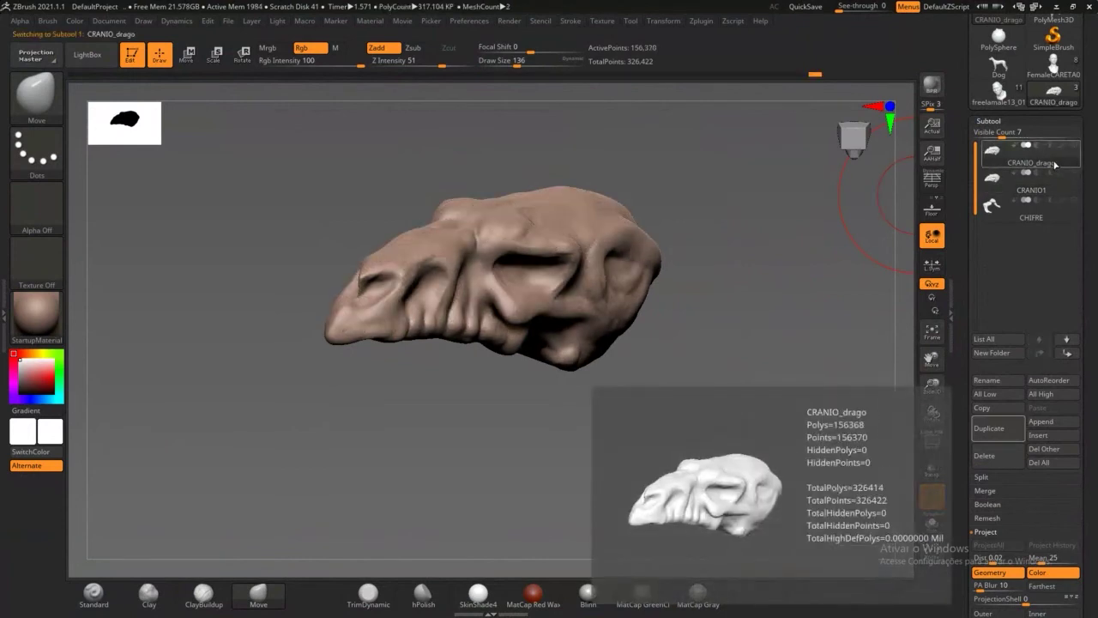
left_click(1053, 178)
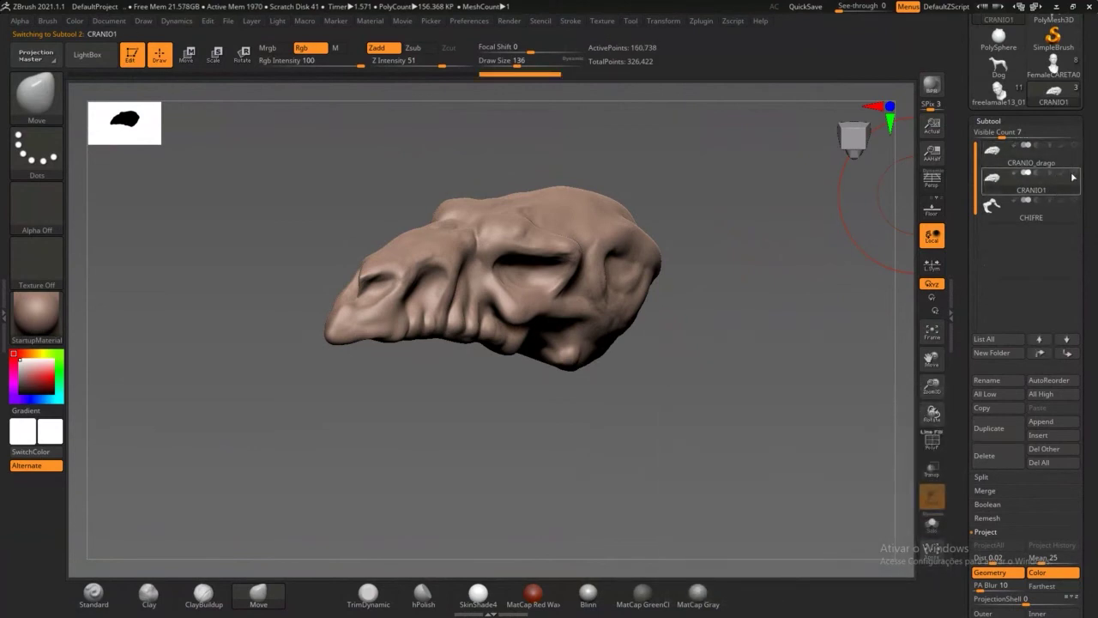
left_click(1030, 152)
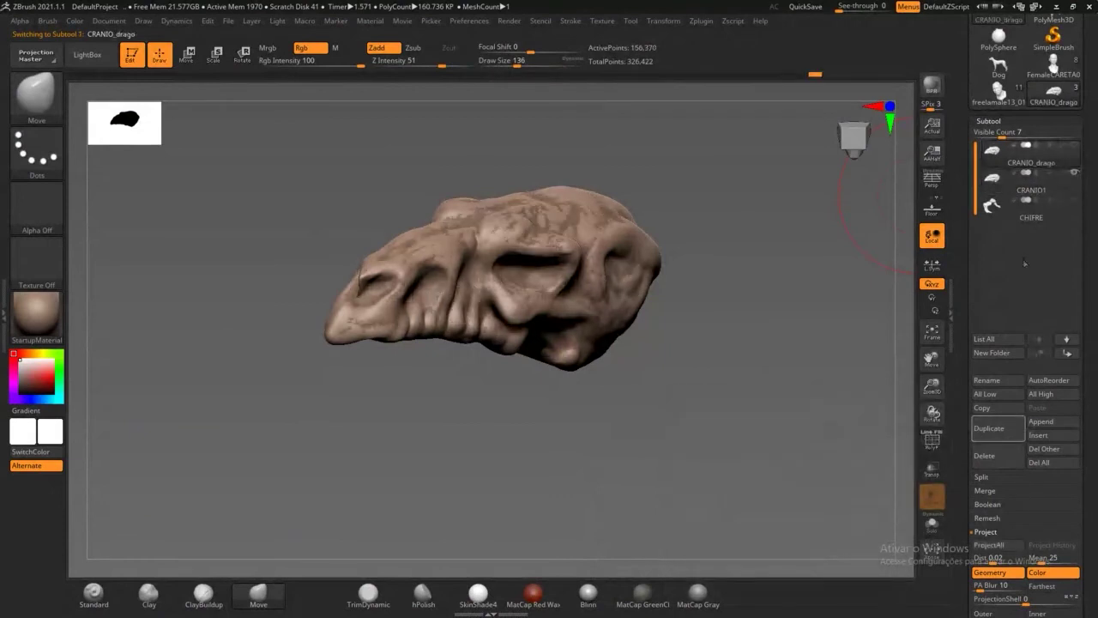
left_click_drag(965, 289, 961, 223)
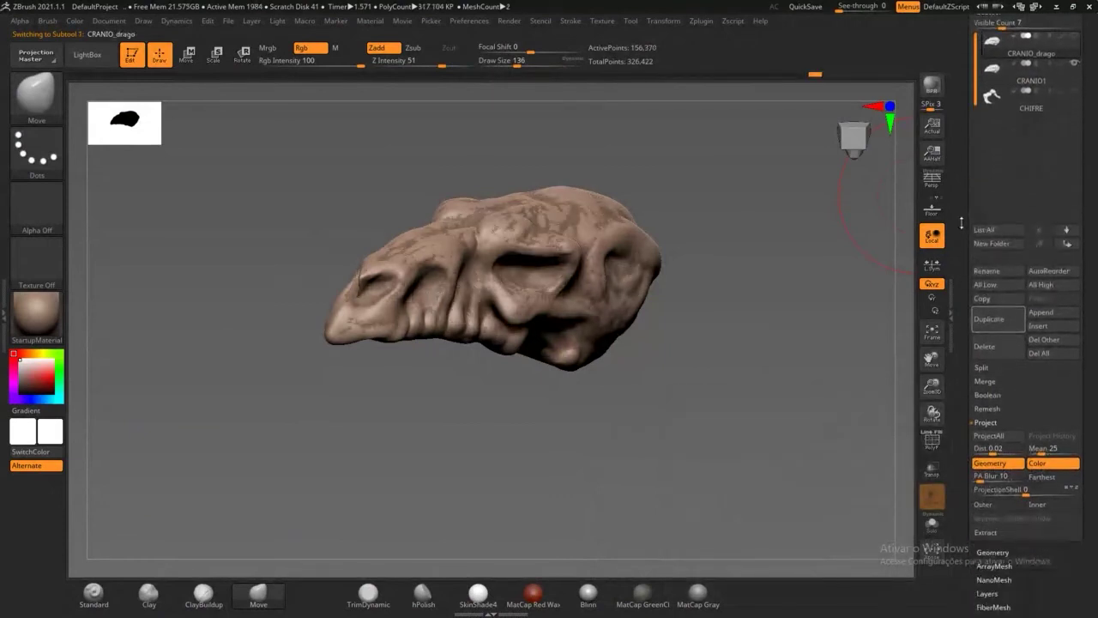
Step: Delete the CRANIO_drago subtool, leaving CRANIO1 and CHIFRE
left_click(997, 352)
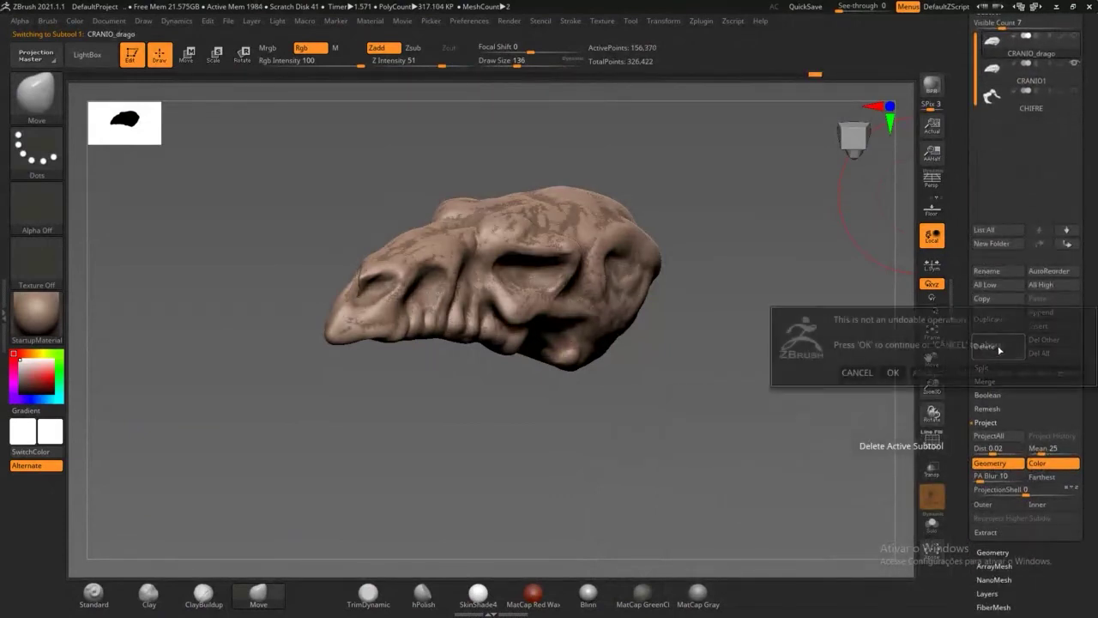
left_click(893, 373)
left_click_drag(823, 370, 773, 339)
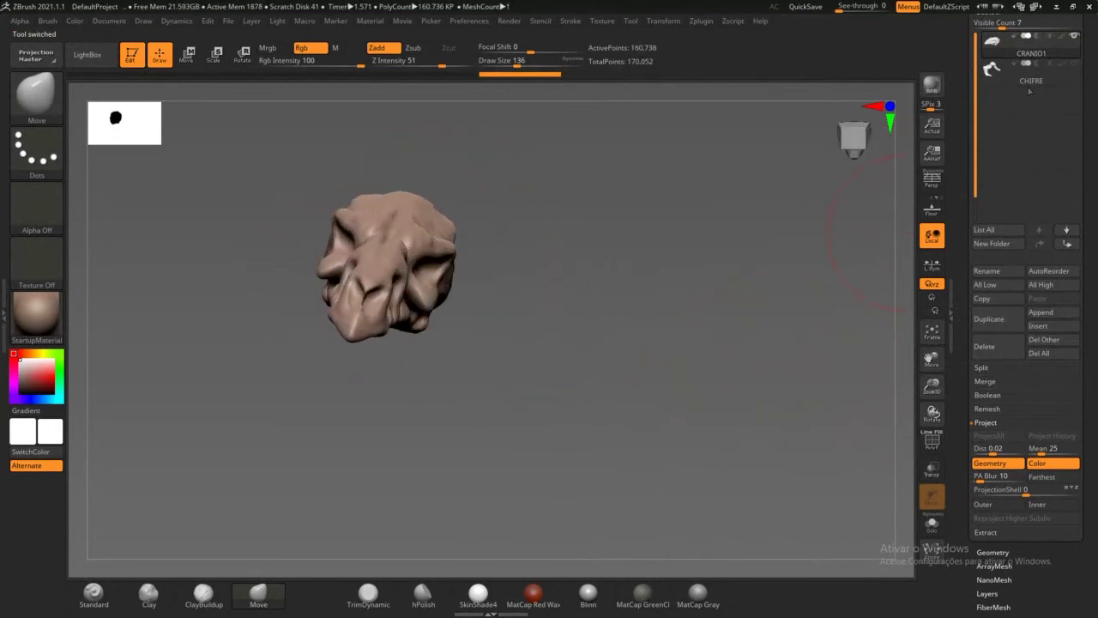
Step: Show the CHIFRE horns on the skull, view it from the side, then minimise ZBrush
left_click(1075, 64)
left_click_drag(809, 260, 740, 344)
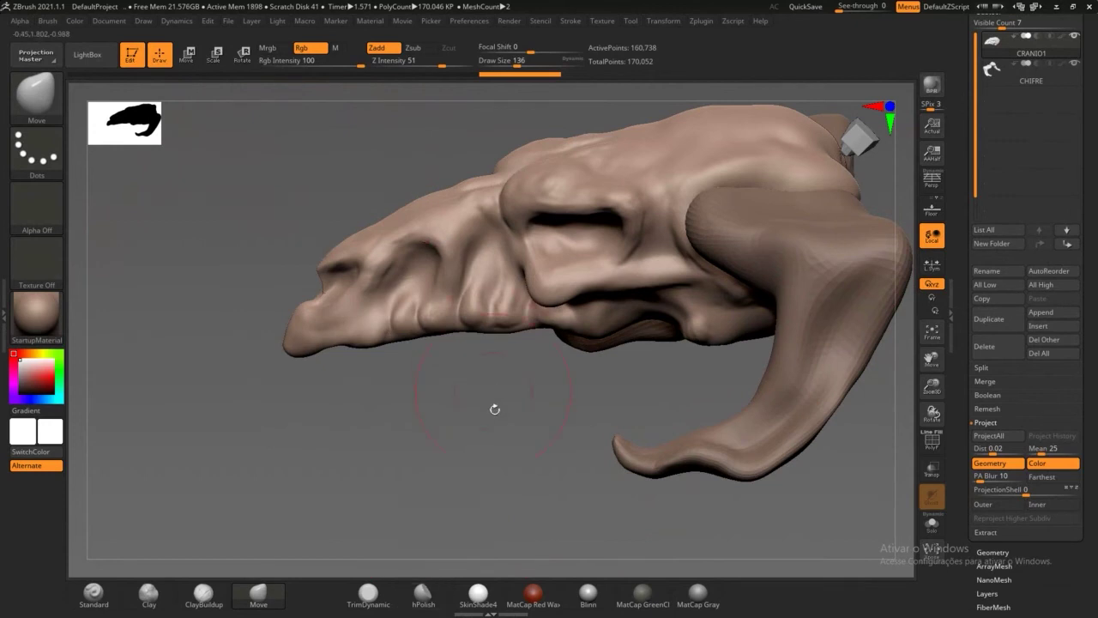
left_click_drag(468, 431, 824, 223)
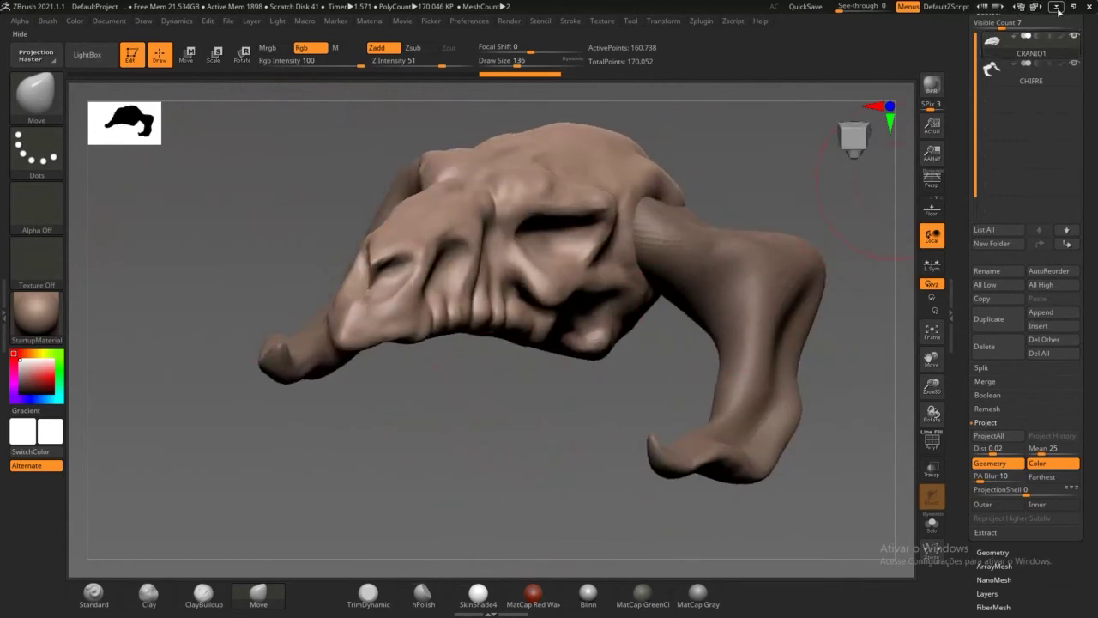
left_click(1056, 6)
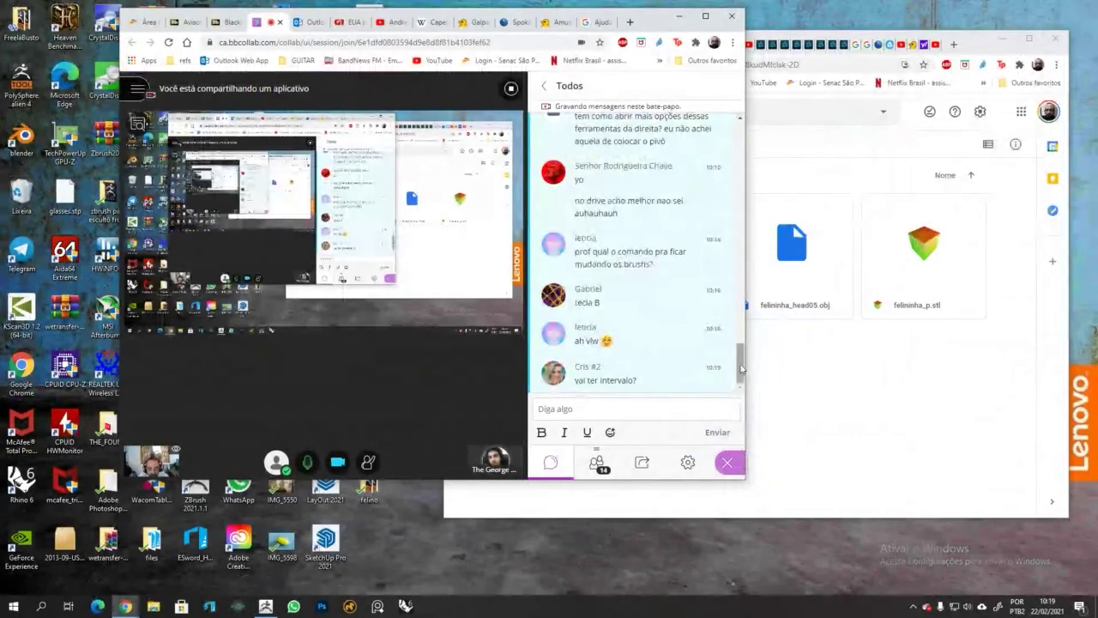
Step: Read the Blackboard Collaborate class chat, then restore the ZBrush window
left_click_drag(741, 365, 740, 364)
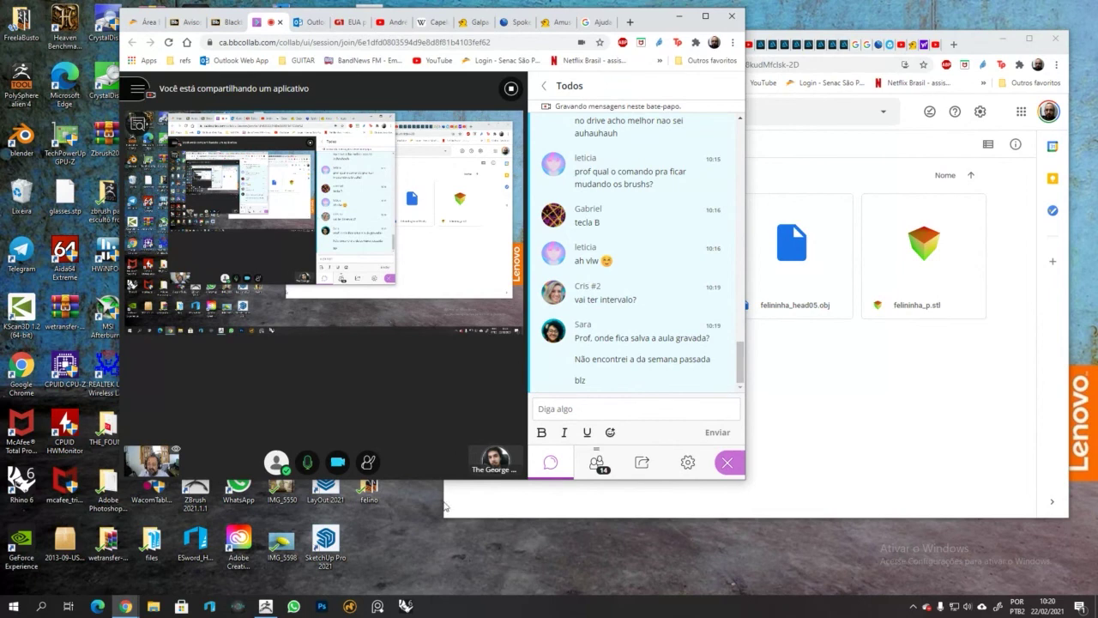
left_click(265, 606)
Step: Select the ClayBuildup brush and reduce Draw Size from 136 to 83
mouse_move(486, 412)
left_mouse_down()
mouse_move(513, 423)
mouse_move(500, 431)
left_mouse_up()
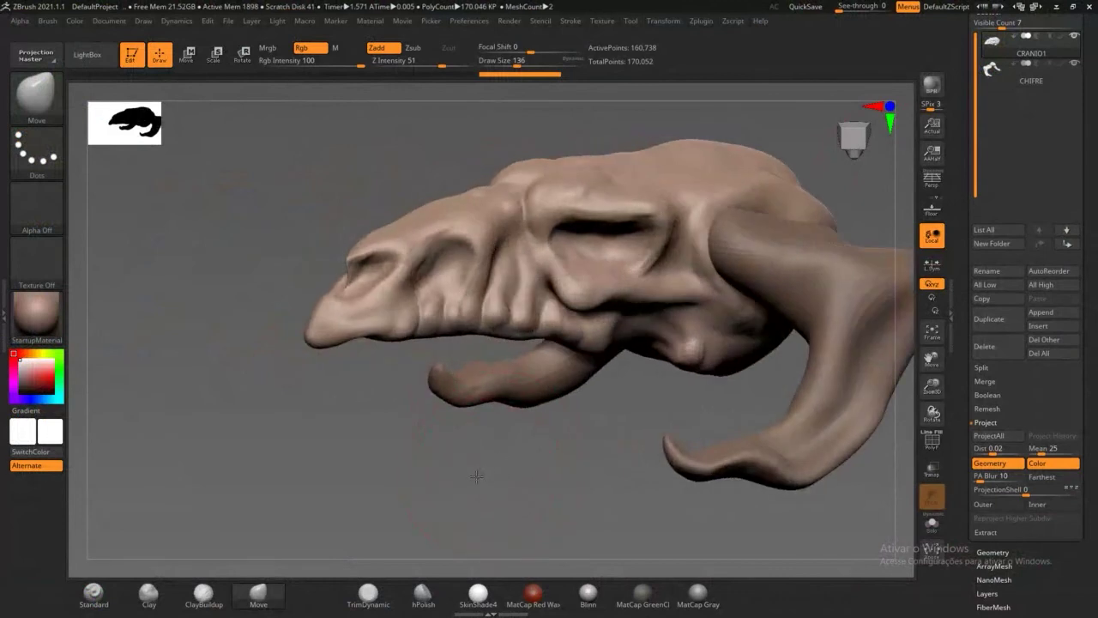
mouse_move(476, 476)
left_mouse_down("alt")
mouse_move(455, 489)
mouse_move(403, 456)
left_mouse_up("alt")
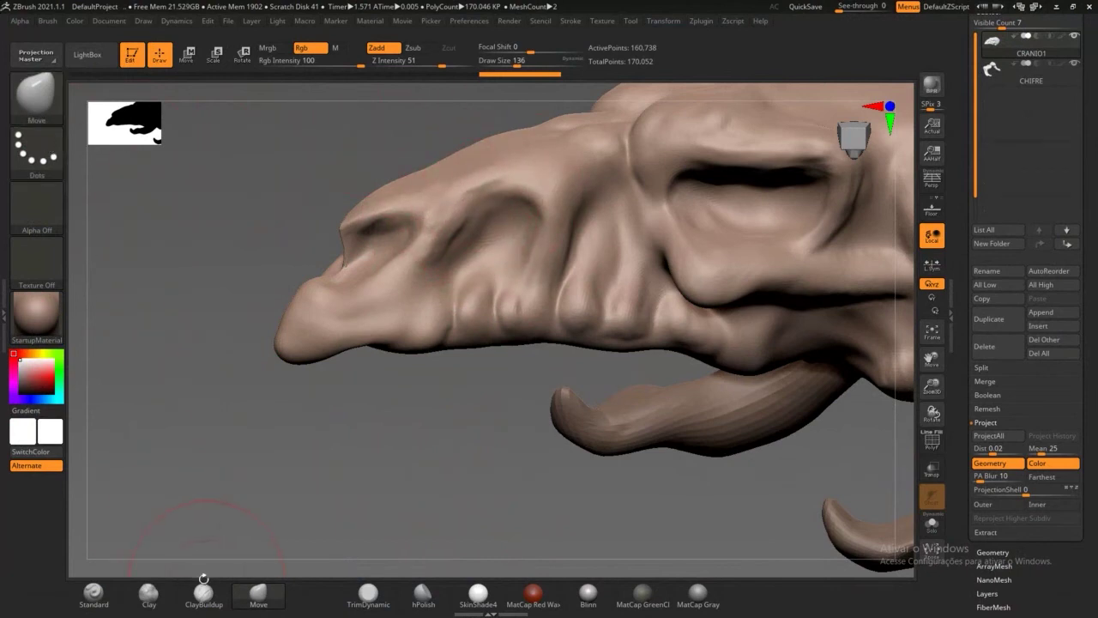
left_click(204, 595)
key("b")
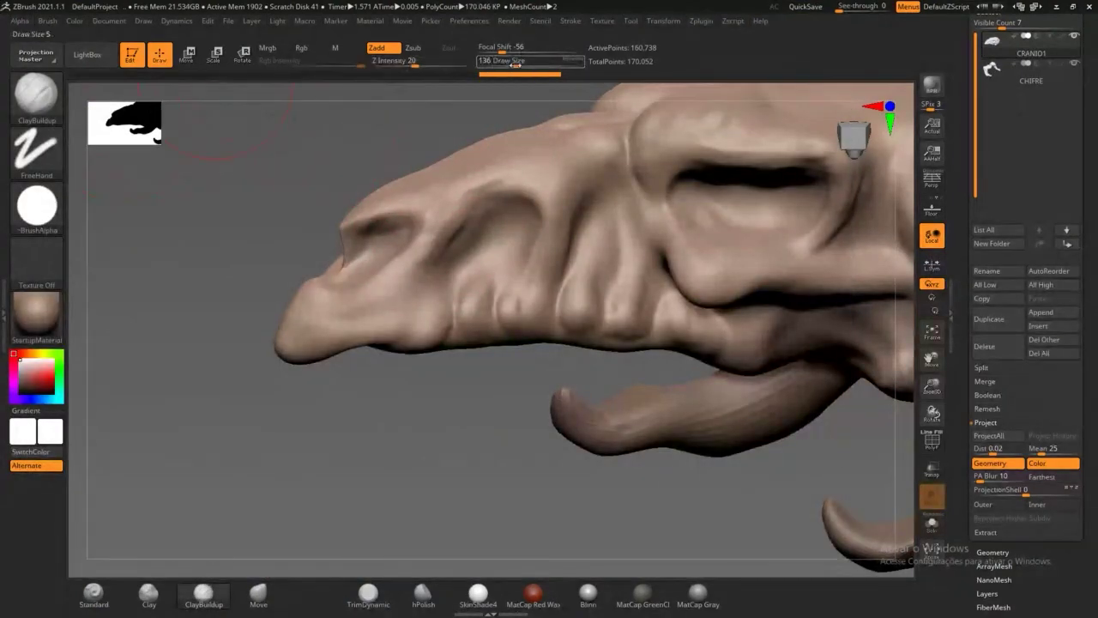
left_click_drag(515, 64, 508, 65)
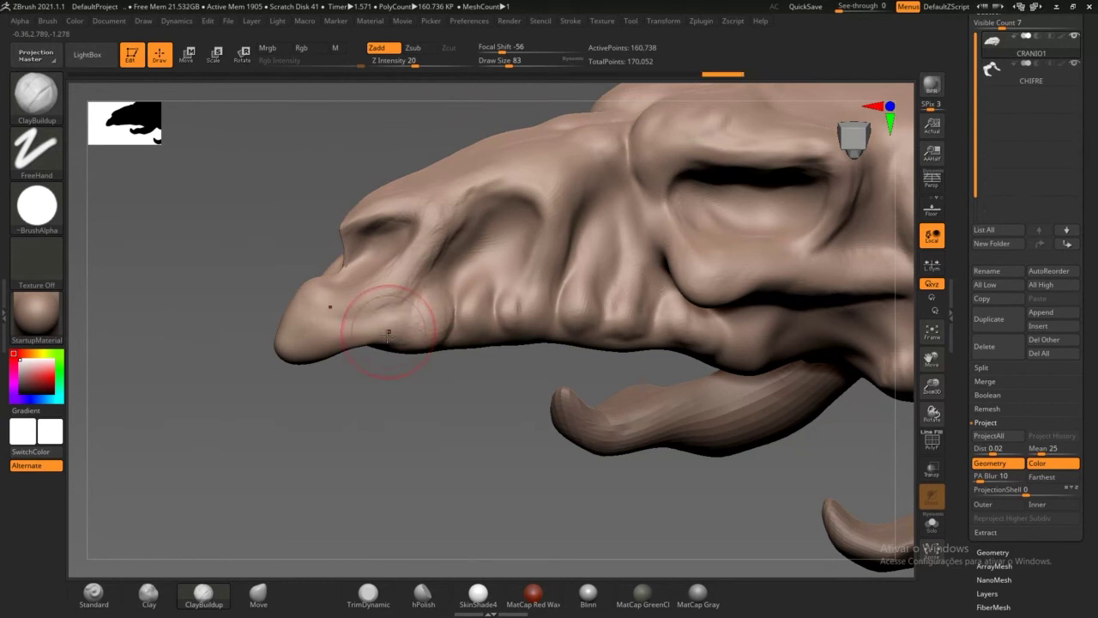
Step: Add ClayBuildup texture to the forehead crease and snout folds, then restore ZBrush
mouse_move(358, 397)
left_mouse_down()
mouse_move(429, 444)
mouse_move(403, 412)
left_mouse_up()
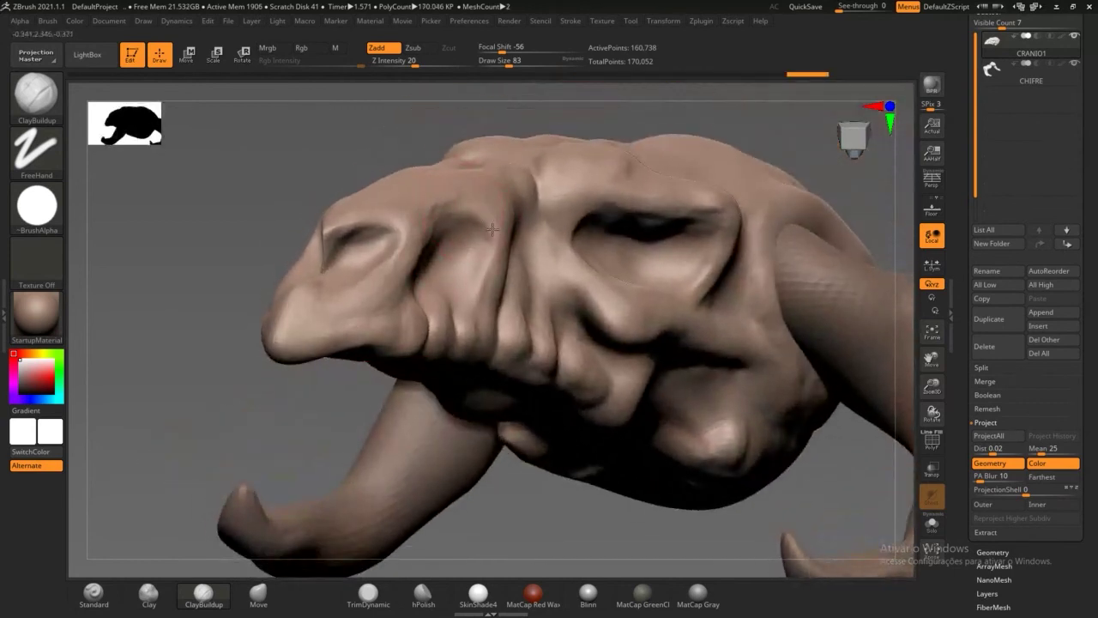
left_click_drag(478, 184, 502, 202)
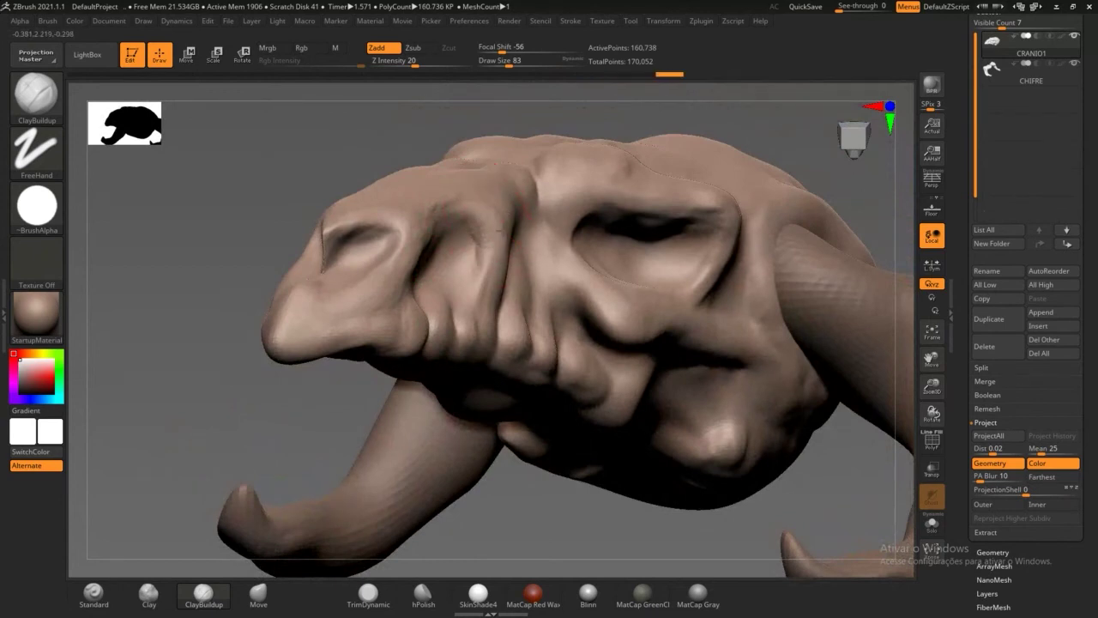
right_click_drag(442, 166, 453, 135)
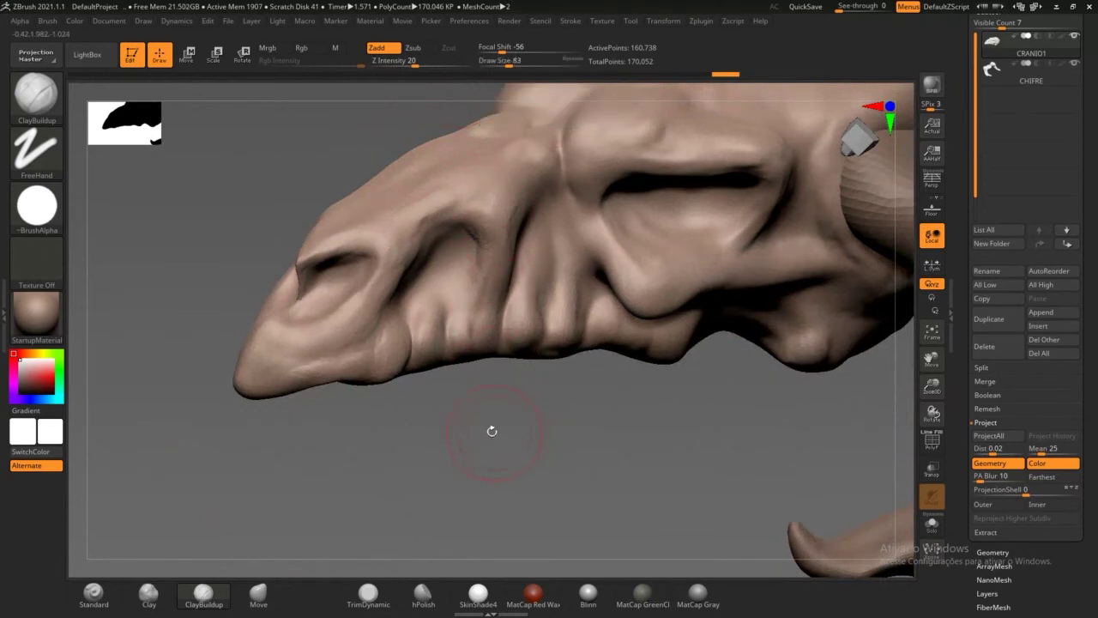
mouse_move(495, 432)
right_mouse_down("ctrl")
mouse_move(513, 466)
mouse_move(515, 446)
right_mouse_up("ctrl")
mouse_move(479, 471)
left_mouse_down()
mouse_move(463, 439)
mouse_move(470, 427)
mouse_move(453, 446)
mouse_move(485, 422)
mouse_move(482, 485)
mouse_move(463, 455)
mouse_move(486, 403)
mouse_move(407, 468)
mouse_move(420, 395)
mouse_move(421, 422)
mouse_move(407, 417)
mouse_move(415, 369)
mouse_move(360, 434)
mouse_move(377, 472)
mouse_move(361, 523)
mouse_move(346, 509)
mouse_move(317, 524)
mouse_move(335, 416)
mouse_move(358, 382)
mouse_move(340, 429)
mouse_move(369, 525)
mouse_move(369, 435)
mouse_move(377, 464)
mouse_move(360, 351)
mouse_move(351, 406)
mouse_move(343, 245)
mouse_move(380, 196)
mouse_move(423, 179)
mouse_move(451, 201)
mouse_move(536, 113)
mouse_move(524, 206)
mouse_move(532, 245)
mouse_move(508, 319)
mouse_move(518, 437)
mouse_move(515, 417)
mouse_move(533, 449)
mouse_move(542, 344)
mouse_move(539, 378)
mouse_move(571, 360)
mouse_move(580, 409)
mouse_move(549, 451)
mouse_move(563, 488)
left_mouse_up()
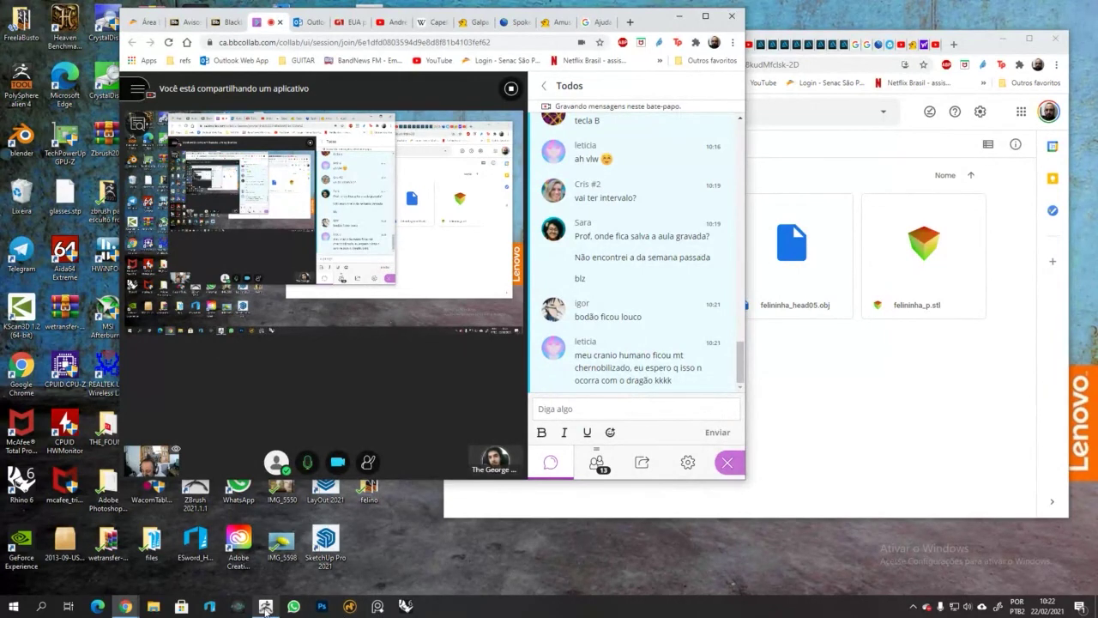
mouse_move(266, 608)
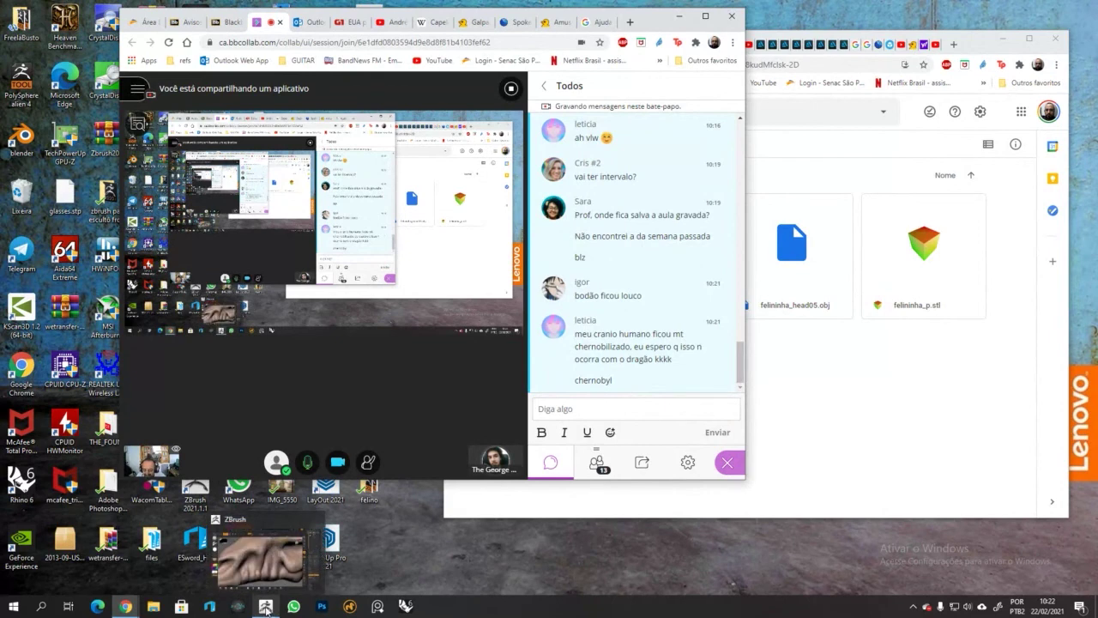
left_click(266, 607)
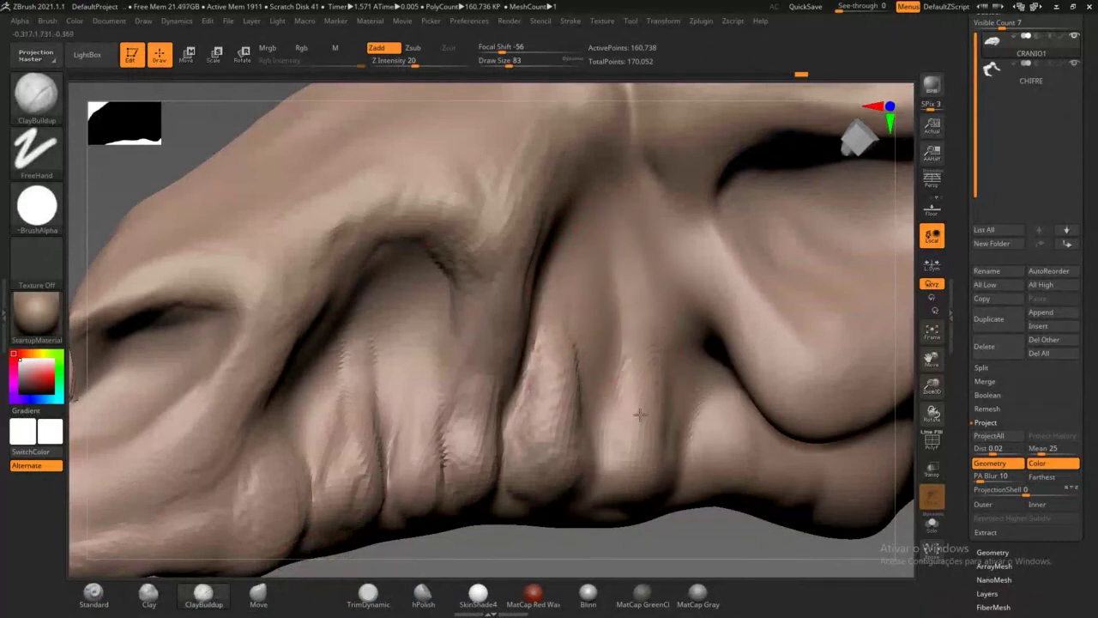
Step: Build ridged clay on the snout's central tooth-like fold with five ClayBuildup strokes
left_click_drag(639, 350, 622, 460)
mouse_move(628, 421)
left_mouse_down()
mouse_move(646, 353)
mouse_move(654, 446)
left_mouse_up()
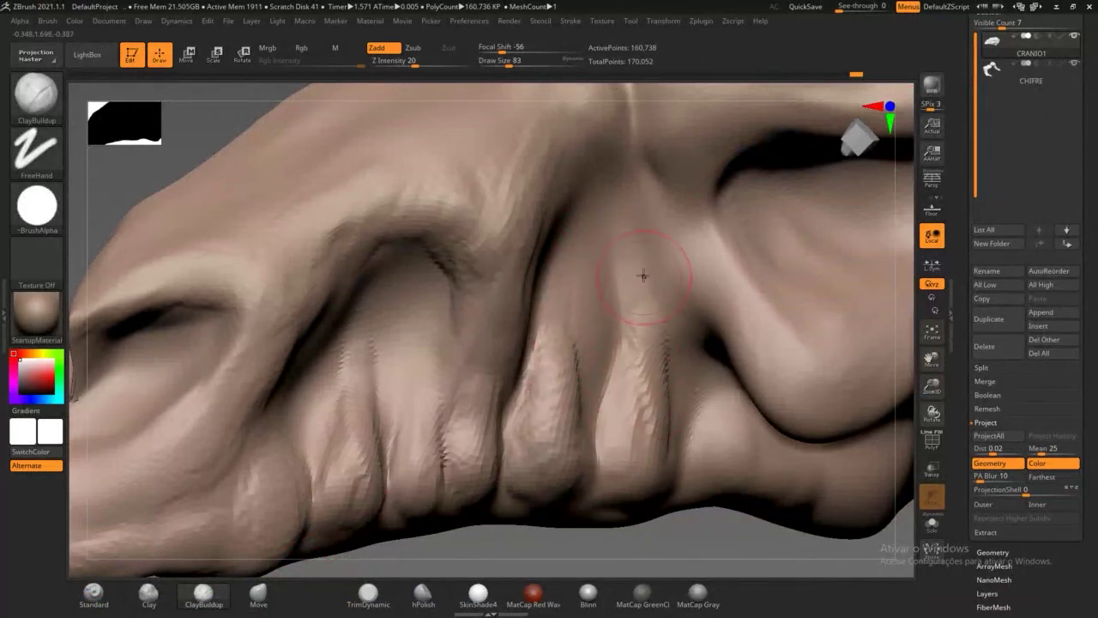
mouse_move(643, 275)
left_mouse_down()
mouse_move(654, 470)
mouse_move(626, 360)
left_mouse_up()
left_click_drag(619, 463, 631, 262)
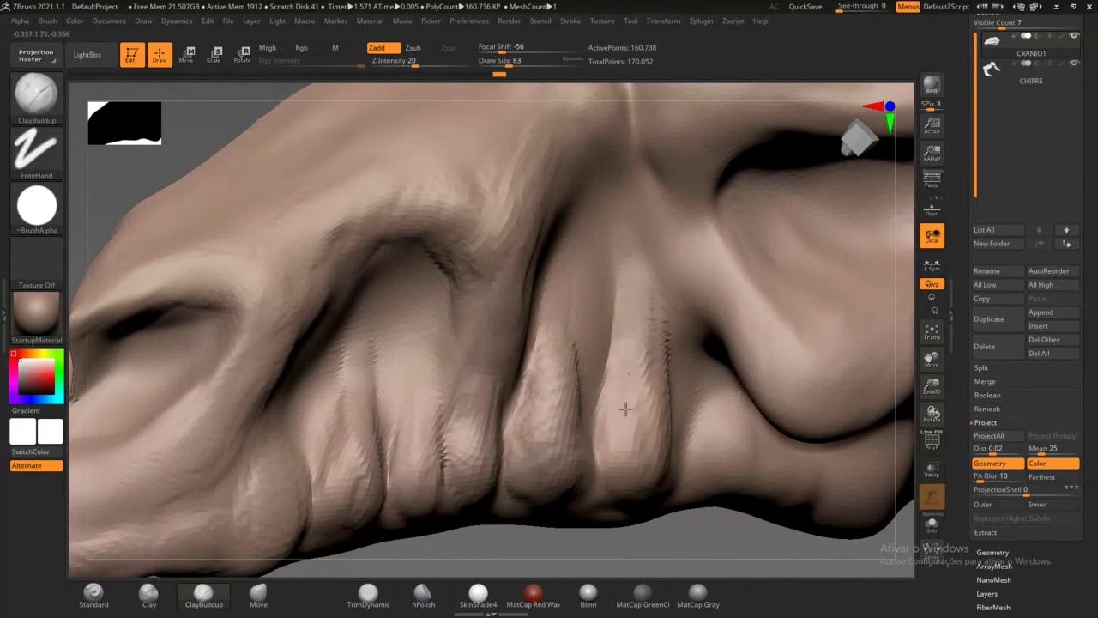
left_click_drag(625, 410, 632, 355)
left_click(1055, 6)
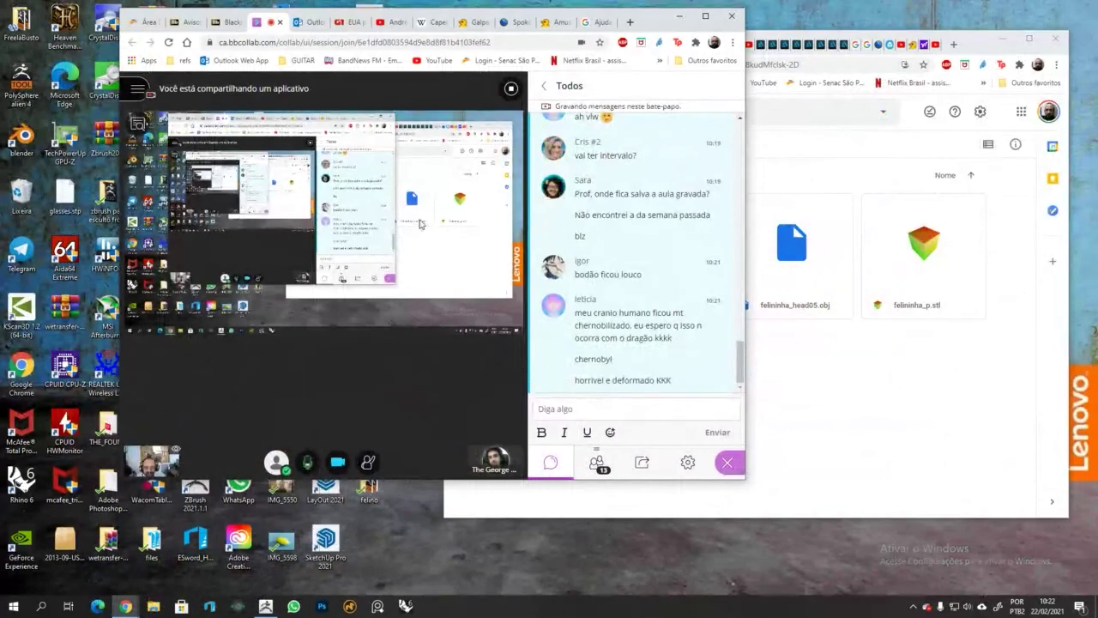
left_click(265, 607)
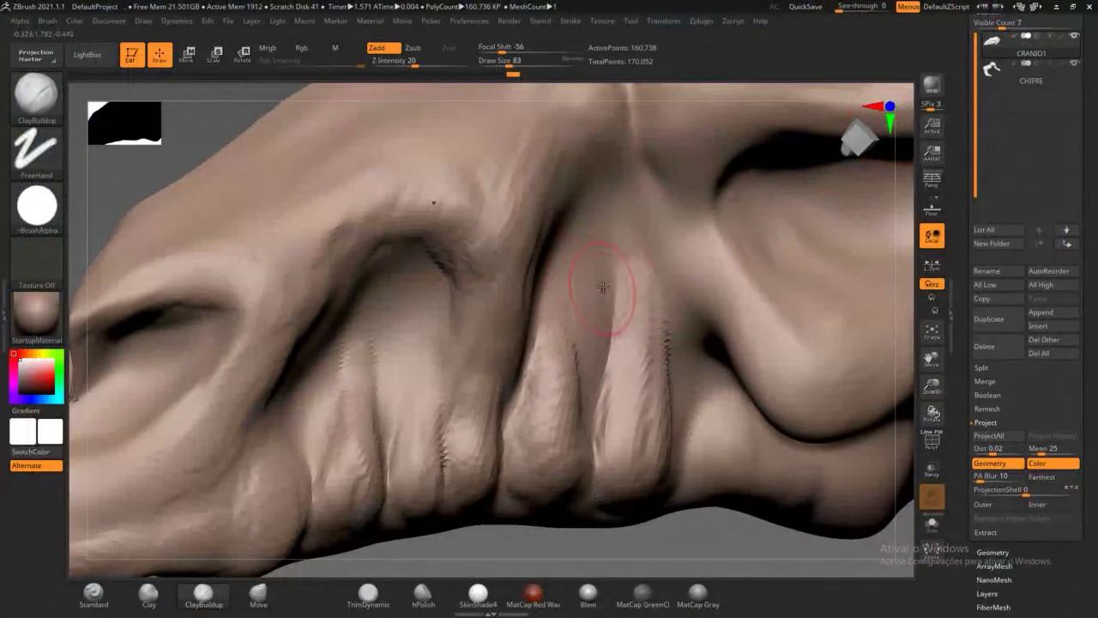
Step: Build up clay along the snout's vertical and side ridges, ending in a rounded bump
mouse_move(602, 242)
left_mouse_down()
mouse_move(605, 292)
mouse_move(588, 355)
mouse_move(586, 254)
mouse_move(609, 303)
mouse_move(620, 294)
left_mouse_up()
left_click_drag(691, 240, 793, 394)
left_click_drag(747, 300, 766, 368)
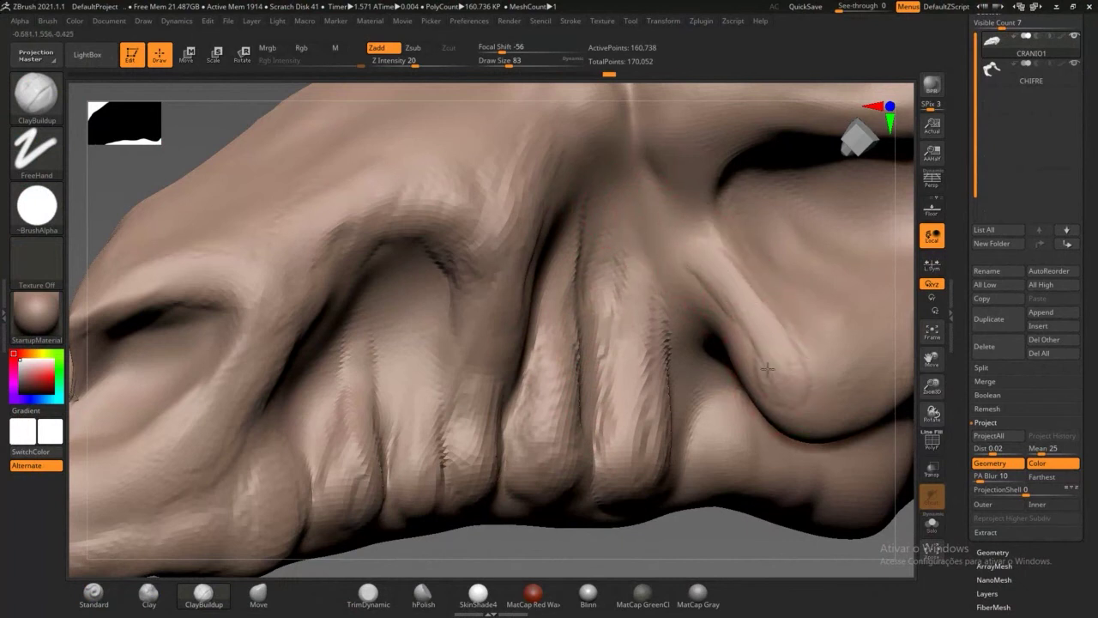
left_click_drag(793, 405, 818, 393)
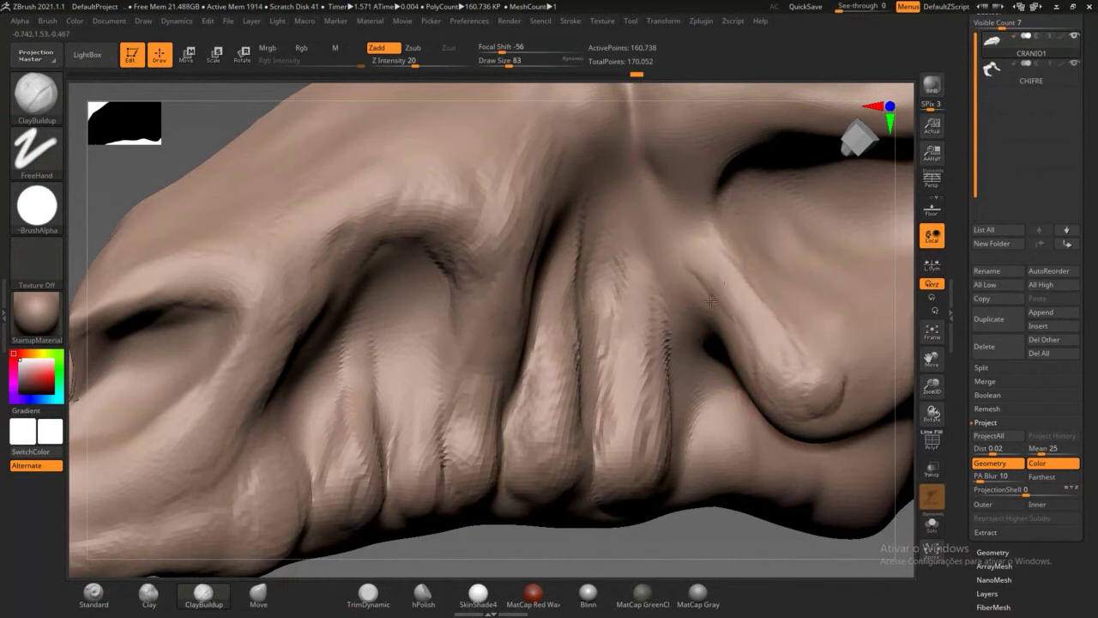
mouse_move(710, 301)
left_mouse_down()
mouse_move(712, 263)
mouse_move(677, 245)
mouse_move(691, 204)
mouse_move(686, 141)
mouse_move(618, 161)
mouse_move(598, 114)
left_mouse_up()
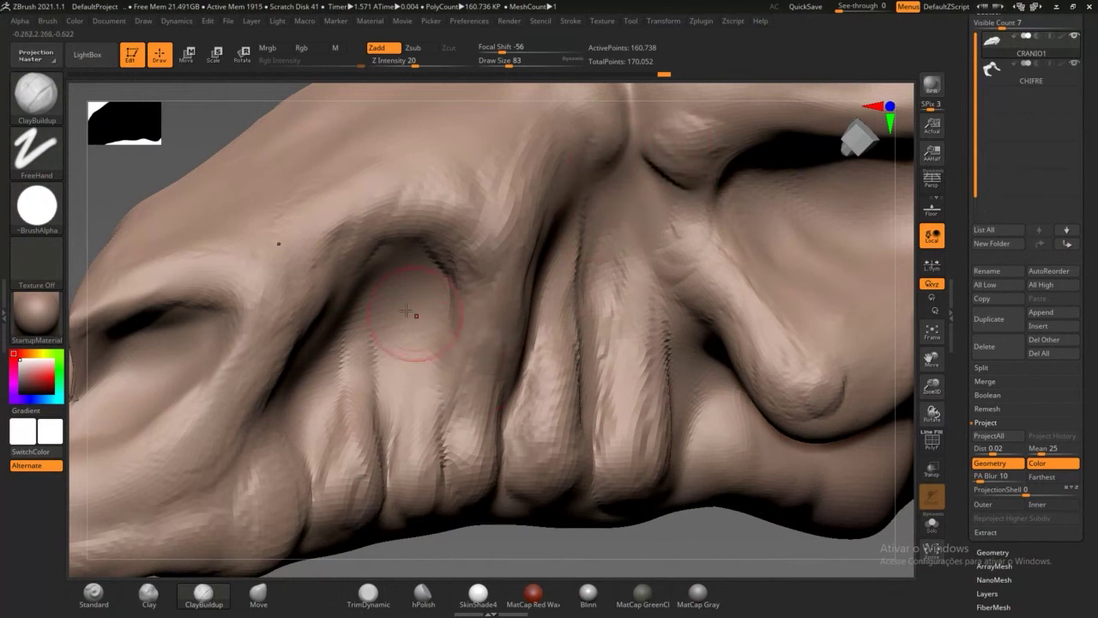
Step: Add clay to the arch interior and lower-left fold, then smooth the snout-side crease
left_click_drag(417, 359, 405, 296)
mouse_move(333, 304)
left_mouse_down()
mouse_move(343, 251)
mouse_move(309, 344)
mouse_move(273, 397)
mouse_move(262, 321)
left_mouse_up()
left_click_drag(203, 415, 243, 331)
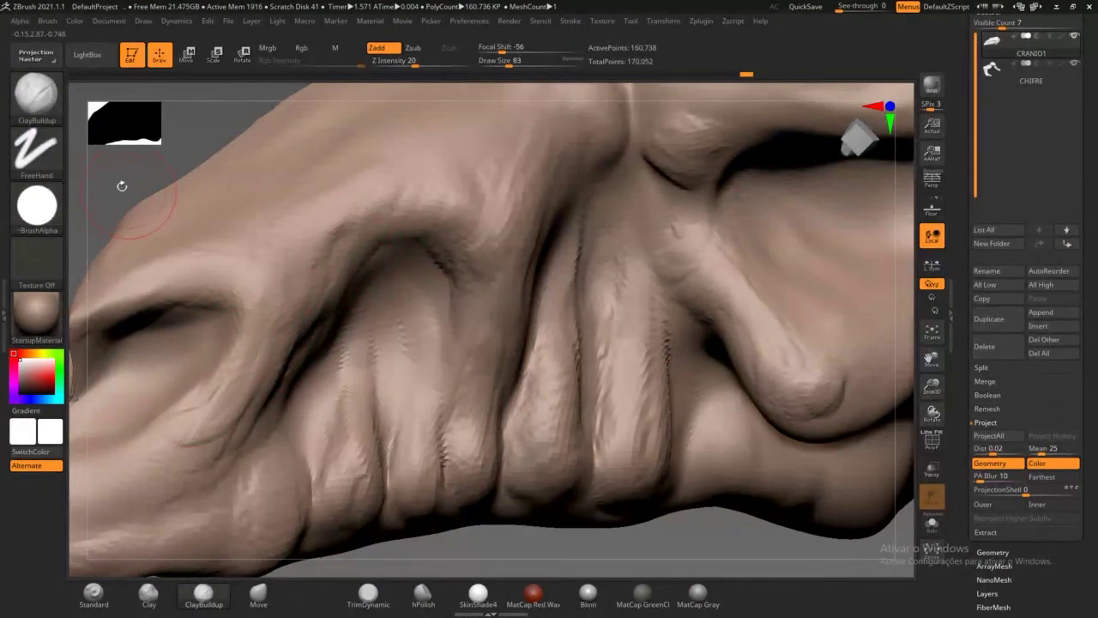
left_click_drag(122, 185, 277, 175)
left_click_drag(222, 218, 242, 237)
left_click_drag(333, 360, 327, 330, "shift")
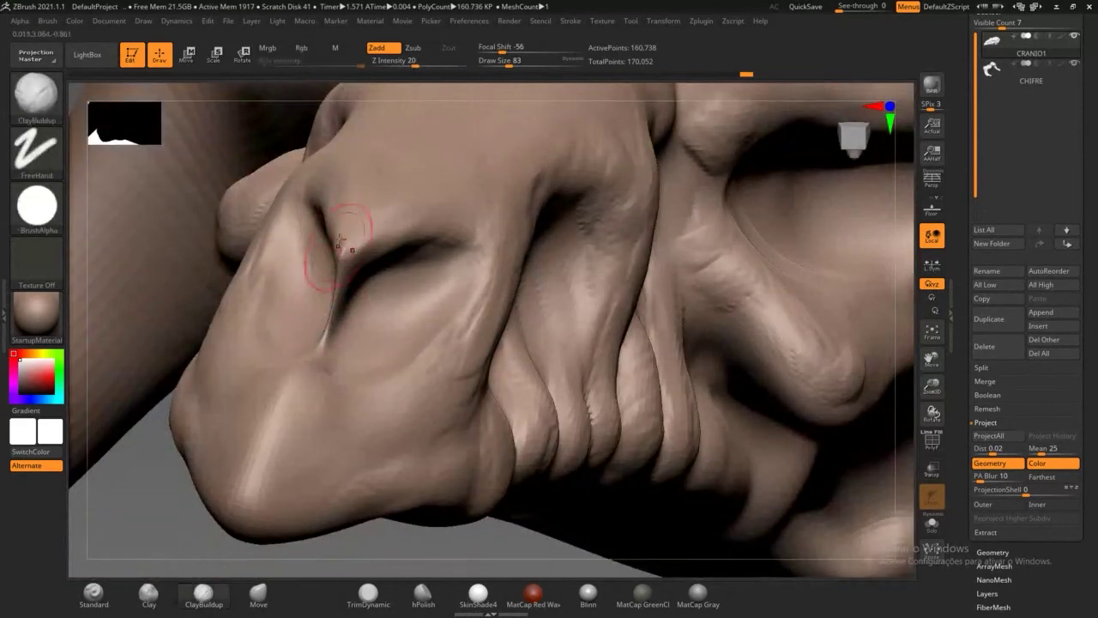
Step: From a side view, deepen and extend the crease above the nostril with ClayBuildup strokes
left_click_drag(153, 492, 83, 485)
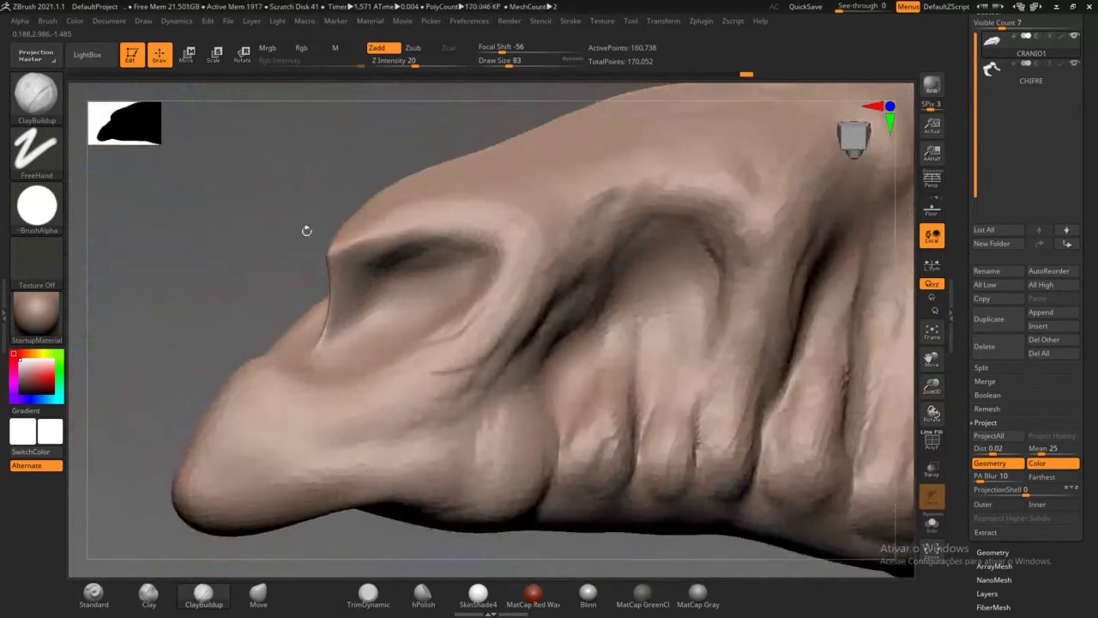
left_click_drag(341, 264, 425, 226)
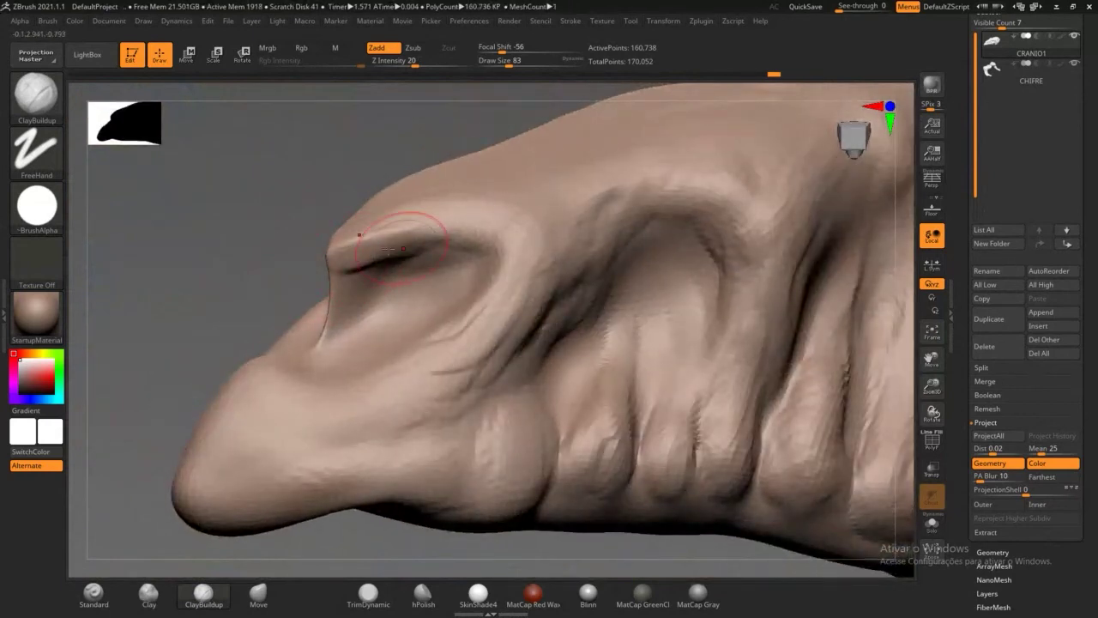
mouse_move(374, 256)
left_mouse_down()
mouse_move(434, 235)
mouse_move(436, 211)
mouse_move(462, 212)
left_mouse_up()
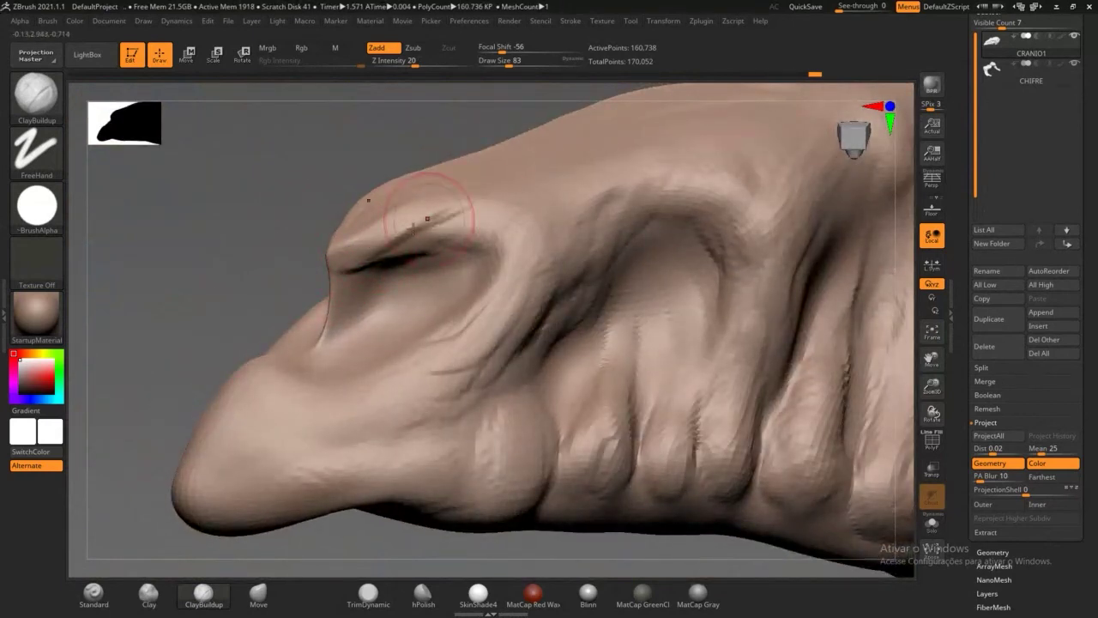
left_click_drag(398, 242, 451, 224)
left_click_drag(362, 250, 402, 231)
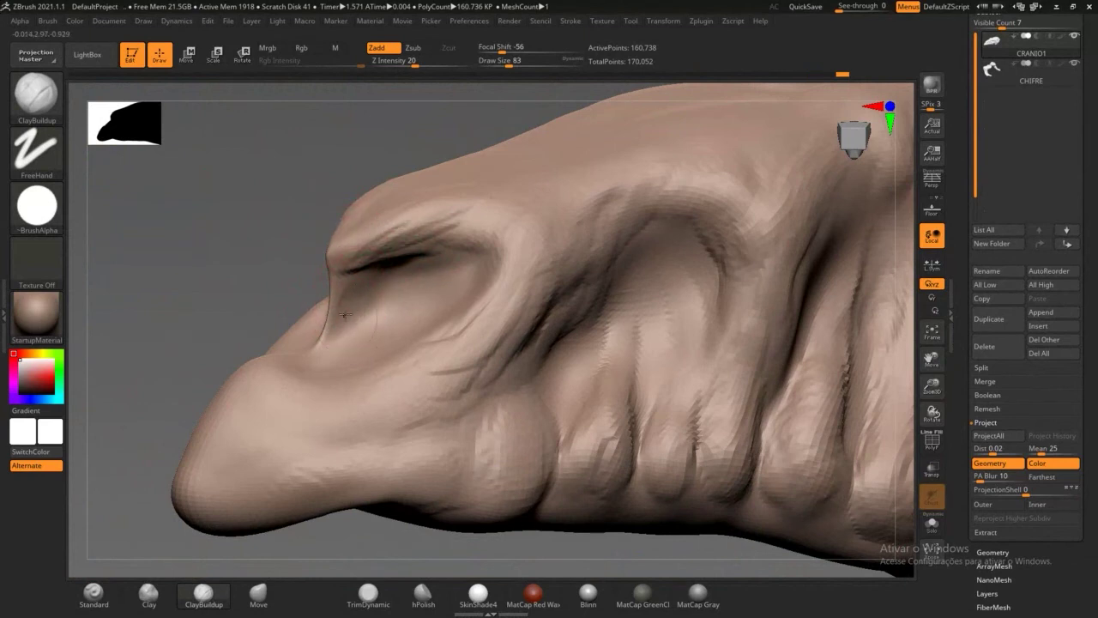
left_click_drag(345, 316, 369, 307)
key("ctrl")
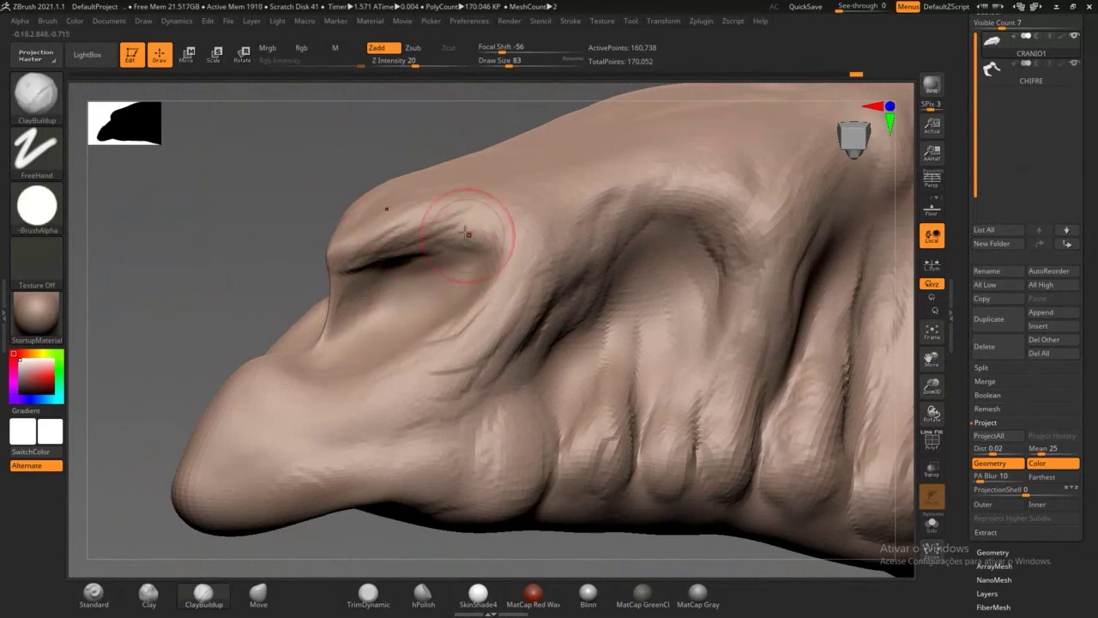
left_click_drag(469, 233, 498, 273)
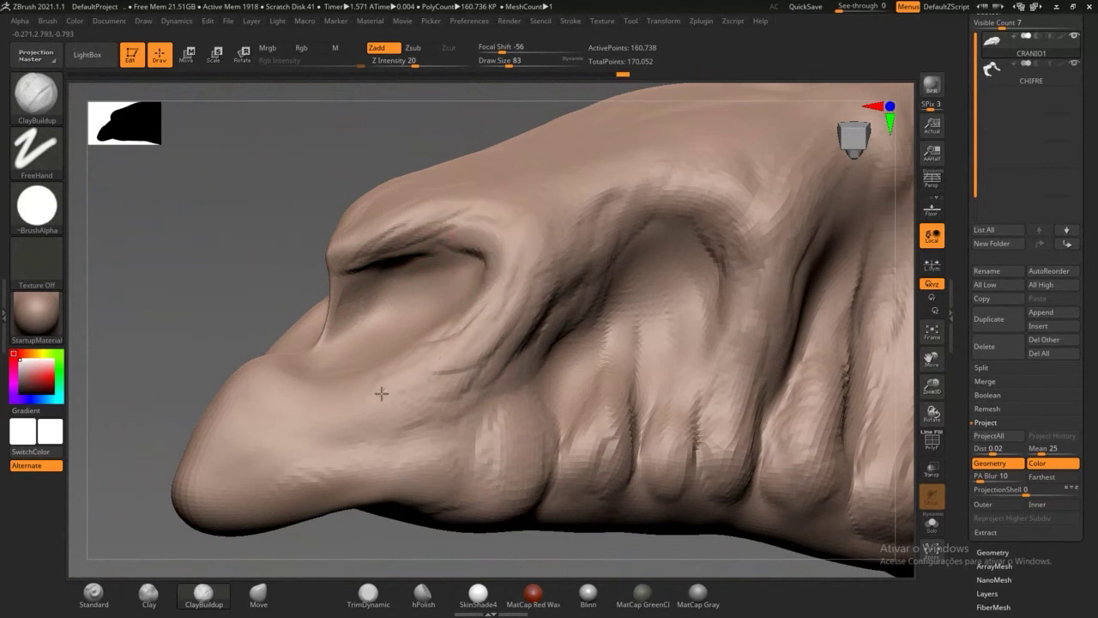
left_click_drag(471, 369, 290, 403)
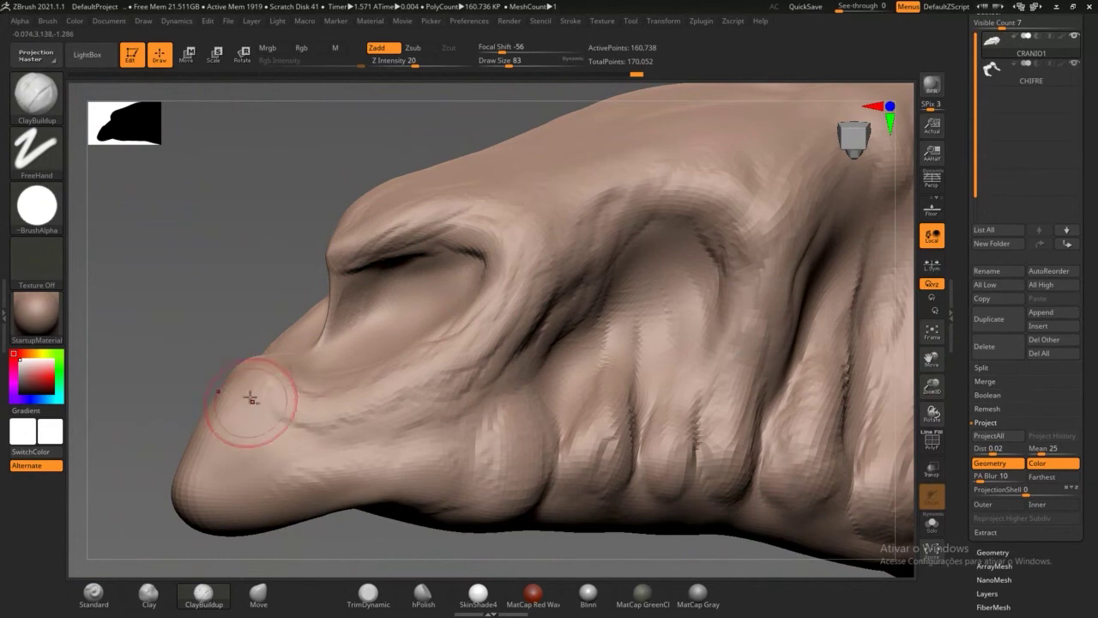
Step: Add ridges and grooves across the snout tip and build up clay on the skull's underside
mouse_move(206, 433)
left_mouse_down()
mouse_move(245, 483)
mouse_move(192, 326)
mouse_move(257, 392)
left_mouse_up()
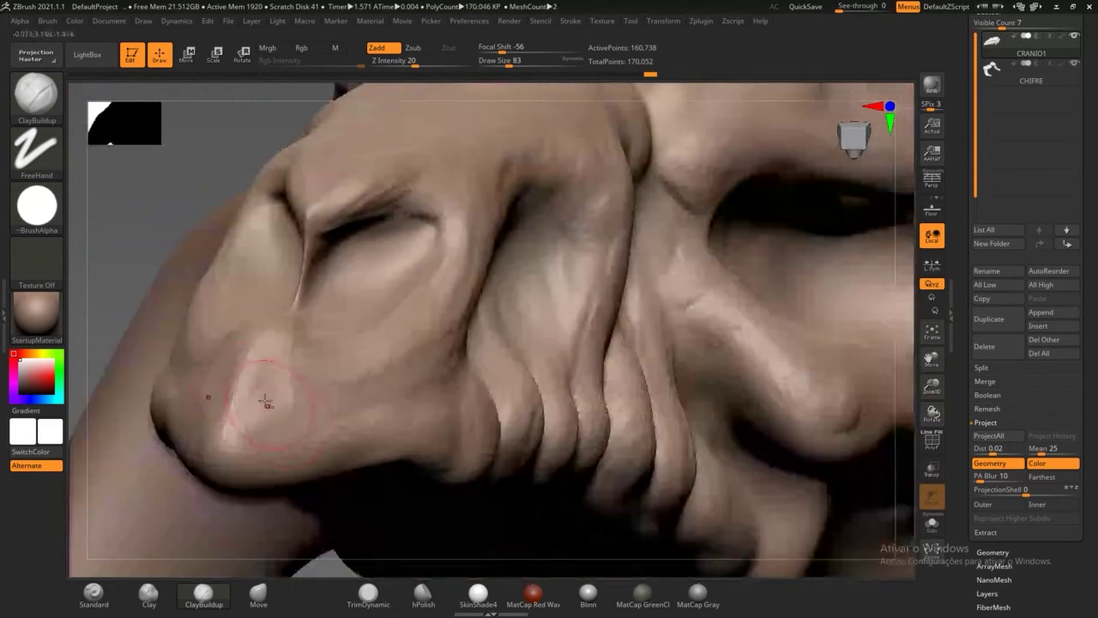
mouse_move(303, 424)
left_mouse_down()
mouse_move(266, 364)
mouse_move(226, 399)
mouse_move(240, 380)
mouse_move(345, 397)
mouse_move(303, 373)
mouse_move(369, 396)
mouse_move(443, 353)
left_mouse_up()
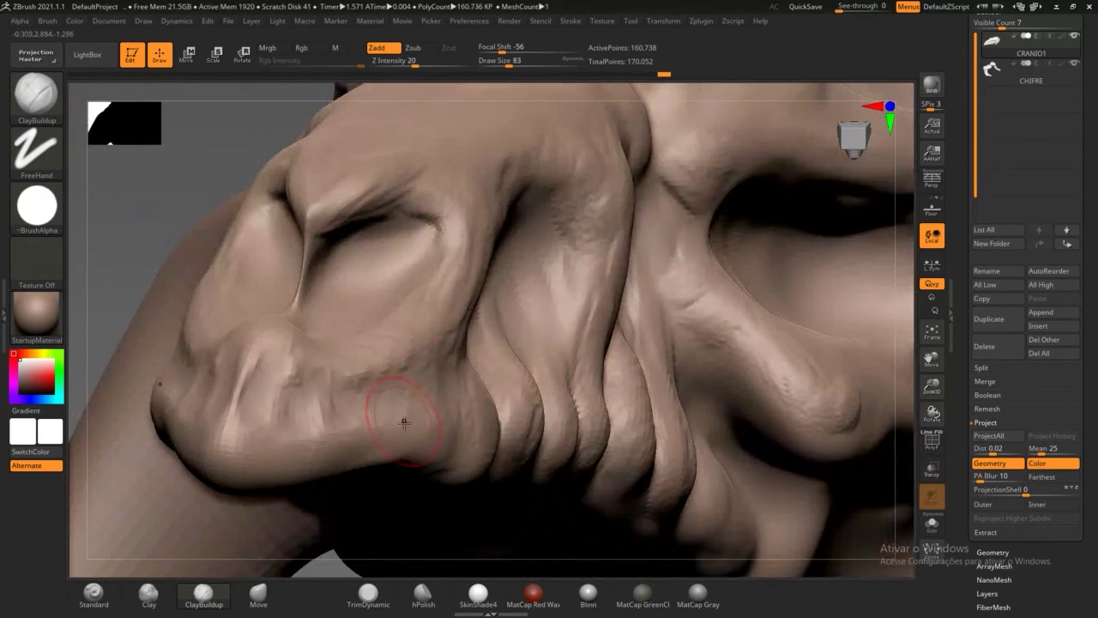
mouse_move(404, 422)
left_mouse_down()
mouse_move(432, 429)
mouse_move(427, 406)
mouse_move(419, 451)
left_mouse_up()
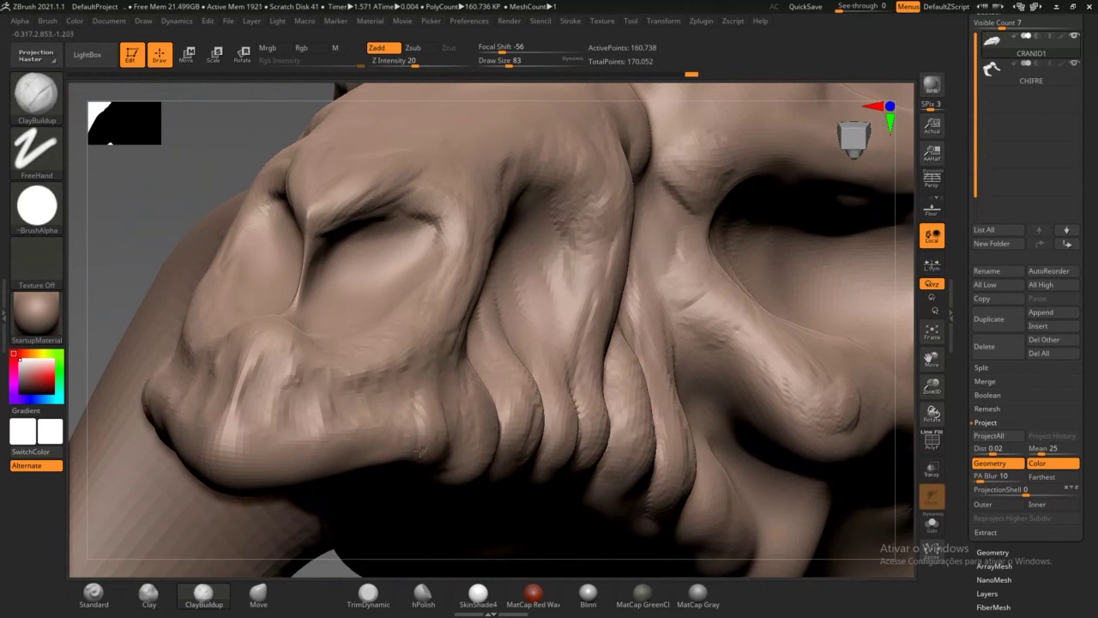
mouse_move(384, 402)
left_mouse_down()
mouse_move(354, 438)
mouse_move(337, 433)
mouse_move(322, 471)
left_mouse_up()
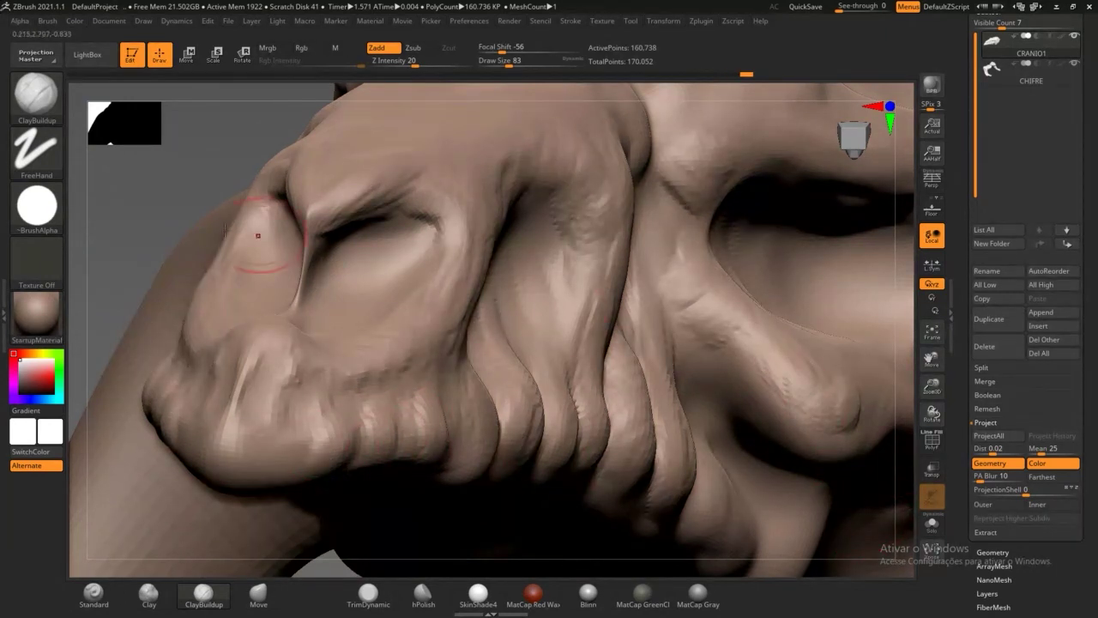
mouse_move(227, 166)
left_mouse_down()
mouse_move(221, 176)
mouse_move(269, 270)
mouse_move(394, 267)
mouse_move(383, 248)
mouse_move(410, 248)
left_mouse_up()
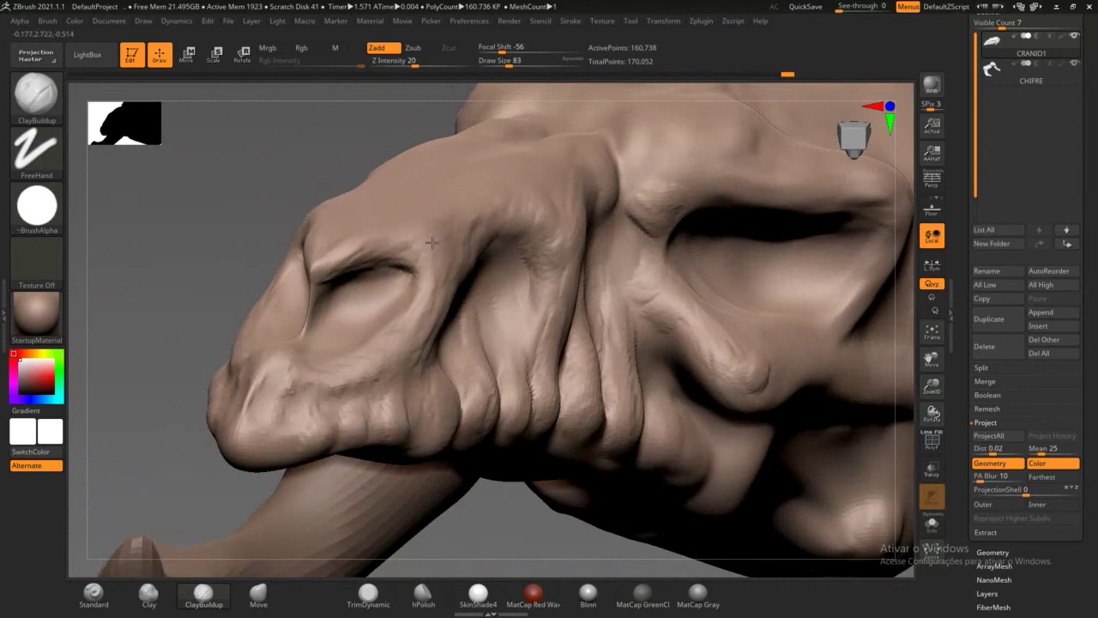
mouse_move(319, 158)
left_mouse_down()
mouse_move(355, 197)
mouse_move(359, 259)
left_mouse_up()
left_click_drag(367, 206, 367, 249)
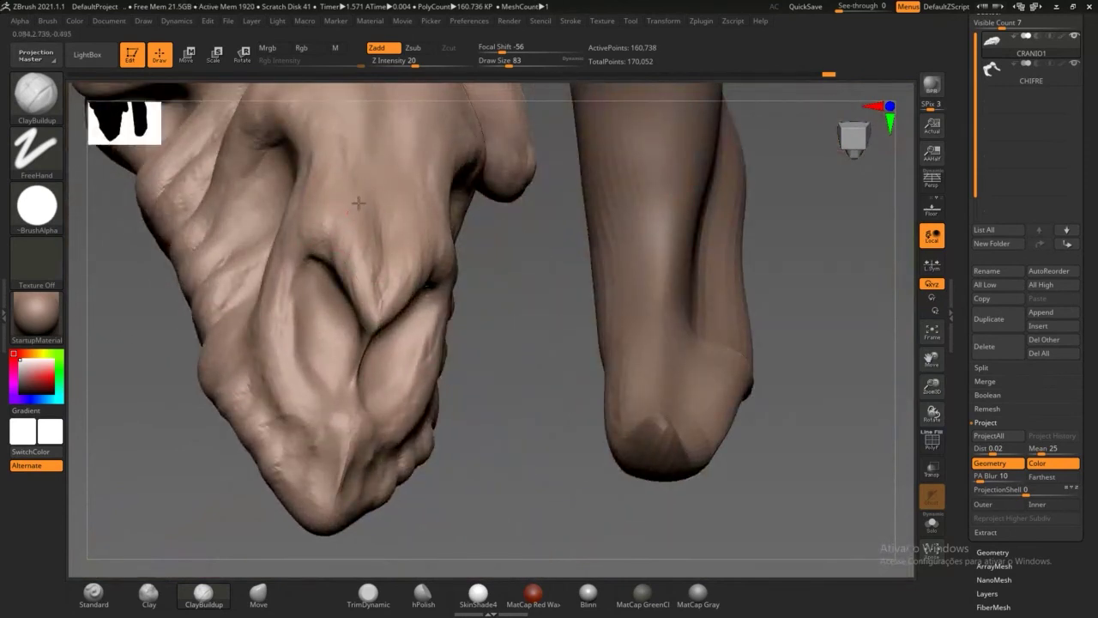
Step: Refine the skull's upper ridge, then build up clay on the snout surface from the side
mouse_move(358, 203)
left_mouse_down()
mouse_move(354, 219)
mouse_move(347, 213)
left_mouse_up()
left_click_drag(357, 133, 359, 156)
mouse_move(364, 131)
left_mouse_down()
mouse_move(364, 161)
mouse_move(337, 162)
mouse_move(341, 196)
left_mouse_up()
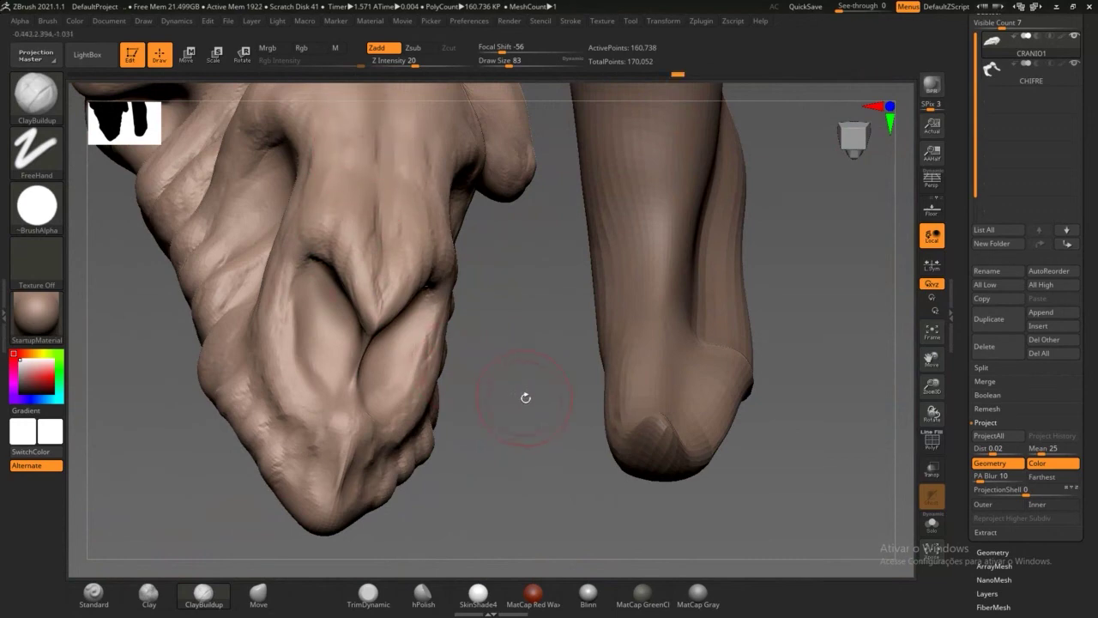
left_click_drag(526, 398, 520, 357)
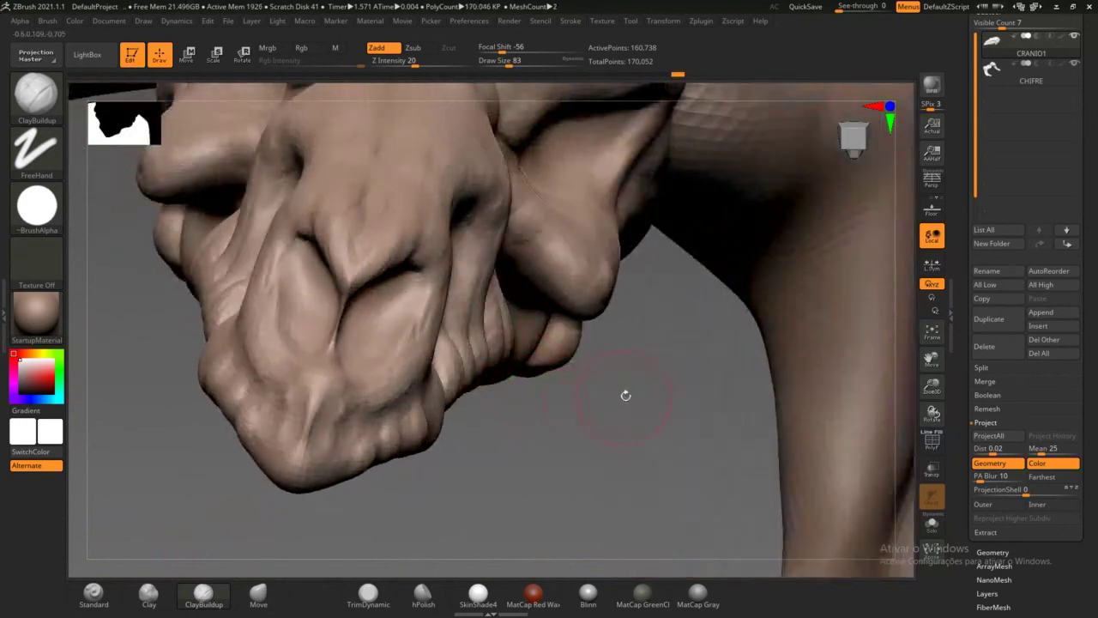
left_click_drag(641, 368, 635, 449, "alt")
mouse_move(682, 411)
left_mouse_down()
mouse_move(770, 400)
mouse_move(763, 414)
mouse_move(745, 412)
left_mouse_up()
mouse_move(458, 302)
left_mouse_down()
mouse_move(444, 289)
mouse_move(421, 312)
mouse_move(433, 247)
mouse_move(351, 272)
left_mouse_up()
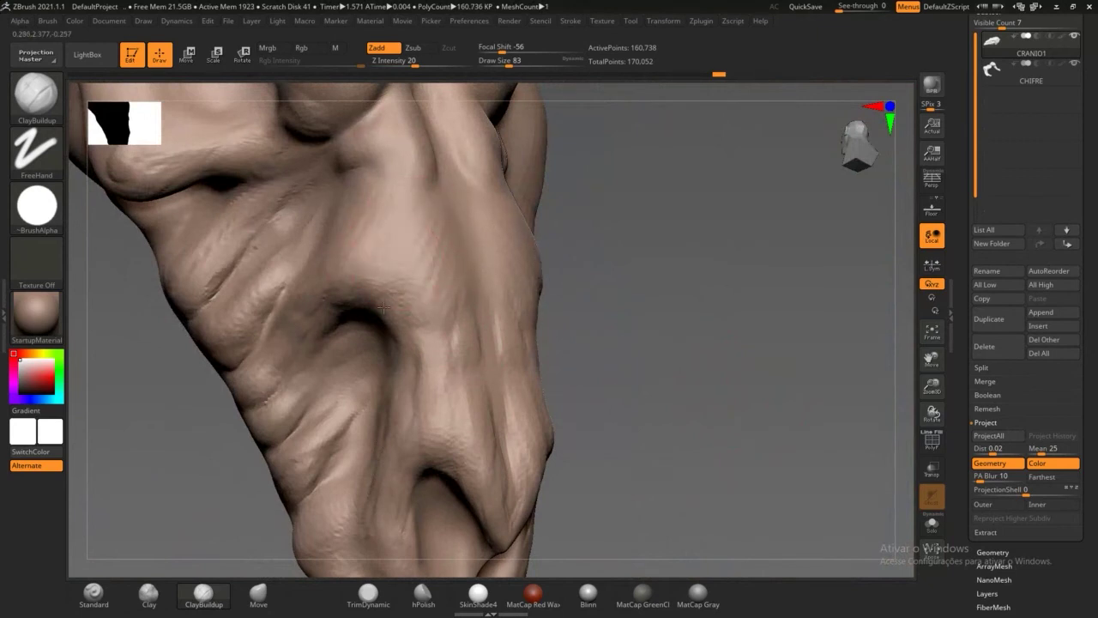
mouse_move(418, 294)
left_mouse_down()
mouse_move(429, 237)
mouse_move(422, 191)
mouse_move(484, 223)
mouse_move(461, 309)
mouse_move(417, 153)
left_mouse_up()
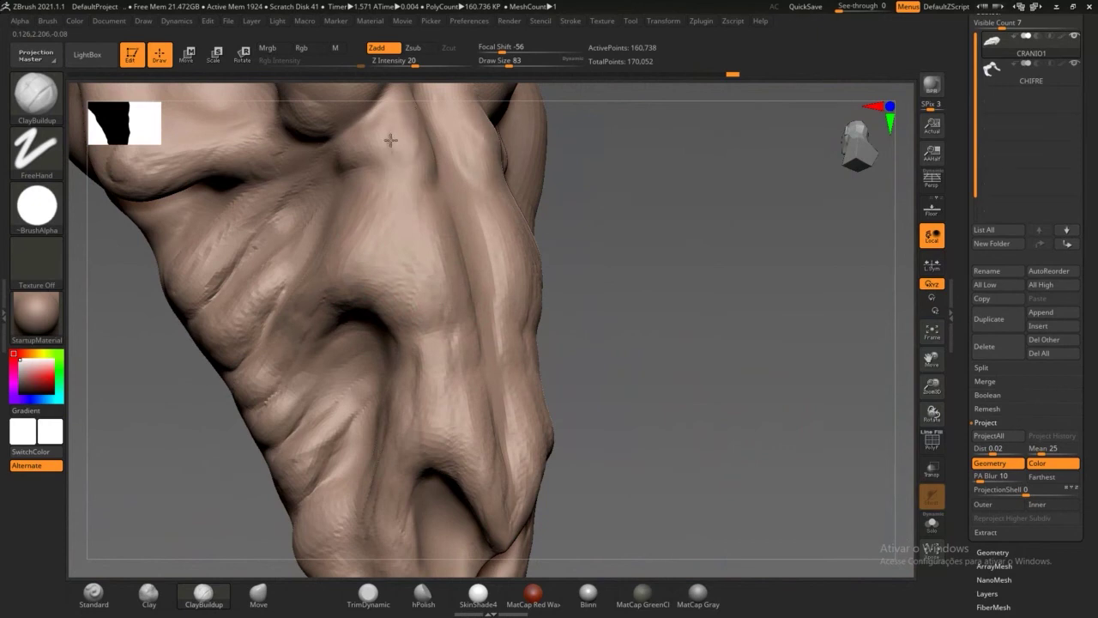
Step: Reshape the brow crease with short textured ClayBuildup ridges on both mirrored sides
mouse_move(719, 284)
left_mouse_down()
mouse_move(752, 346)
mouse_move(519, 219)
mouse_move(472, 234)
mouse_move(479, 199)
mouse_move(474, 223)
mouse_move(519, 251)
mouse_move(489, 275)
mouse_move(475, 189)
left_mouse_up()
mouse_move(465, 190)
left_mouse_down()
mouse_move(453, 232)
mouse_move(471, 261)
mouse_move(458, 245)
mouse_move(452, 279)
left_mouse_up()
mouse_move(382, 214)
left_mouse_down()
mouse_move(420, 190)
mouse_move(432, 199)
mouse_move(447, 167)
mouse_move(412, 206)
mouse_move(356, 172)
mouse_move(367, 210)
mouse_move(329, 172)
mouse_move(404, 206)
mouse_move(434, 142)
left_mouse_up()
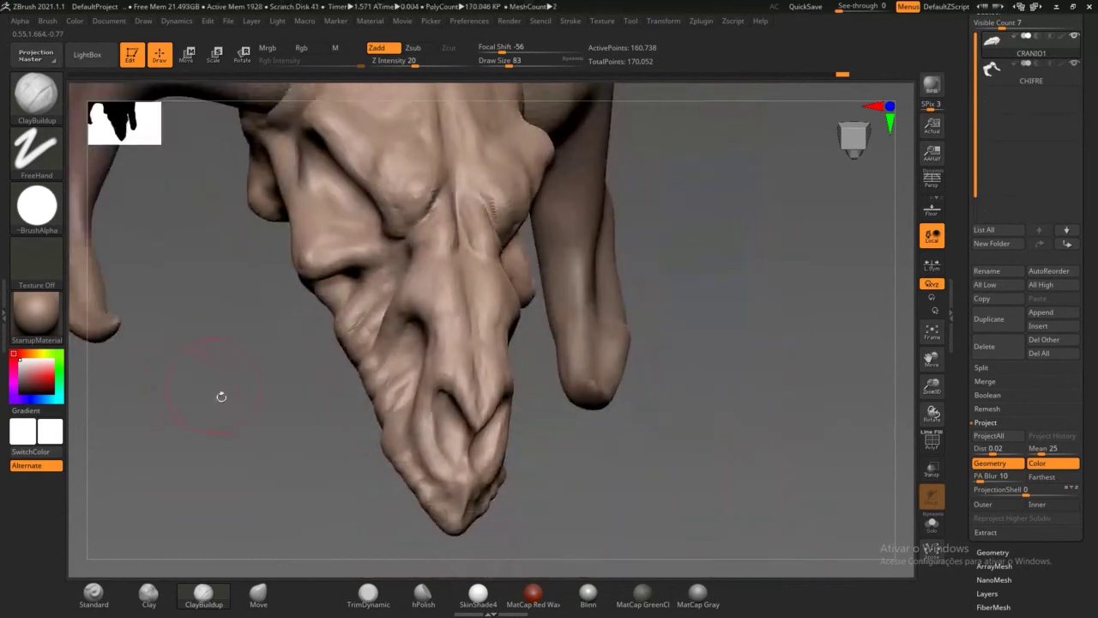
mouse_move(220, 394)
left_mouse_down()
mouse_move(301, 505)
mouse_move(420, 258)
left_mouse_up()
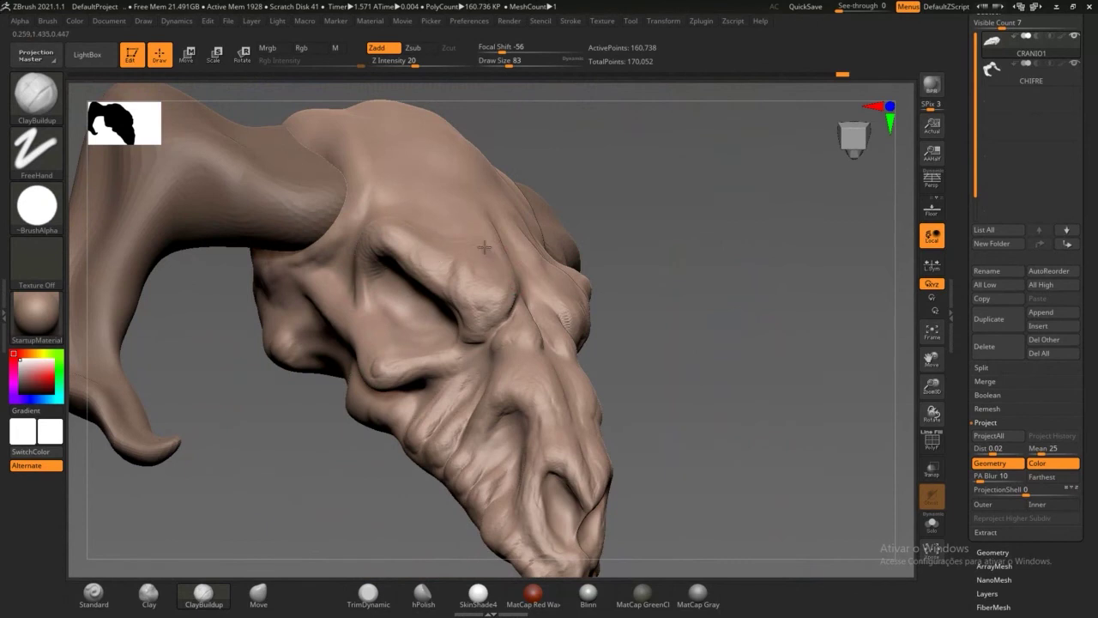
left_click_drag(543, 233, 503, 241)
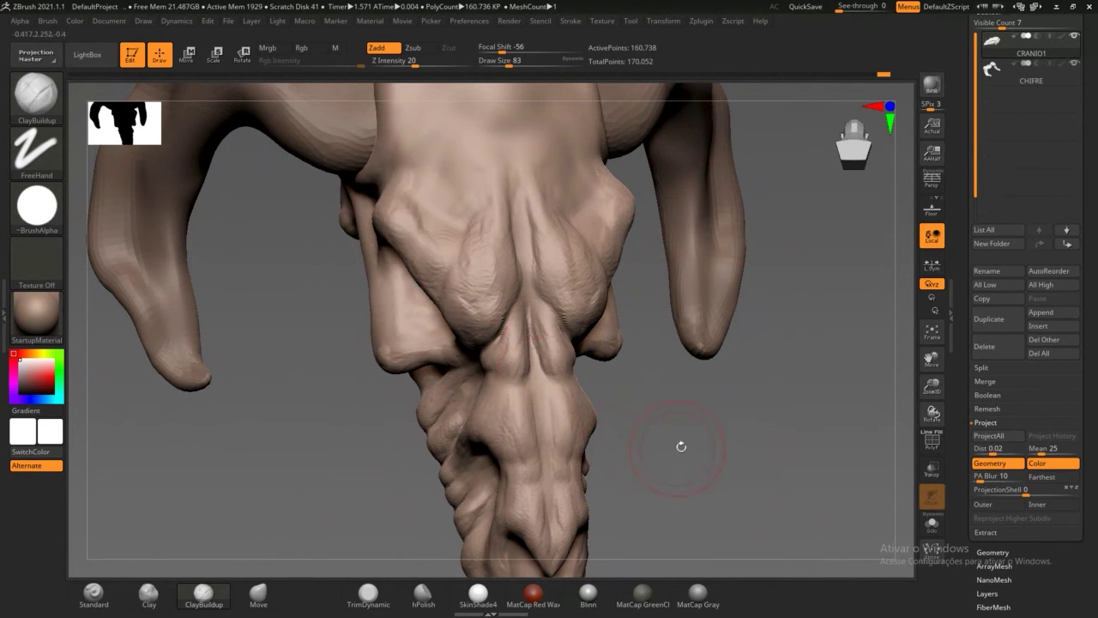
mouse_move(681, 446)
left_mouse_down()
mouse_move(343, 318)
mouse_move(351, 363)
left_mouse_up()
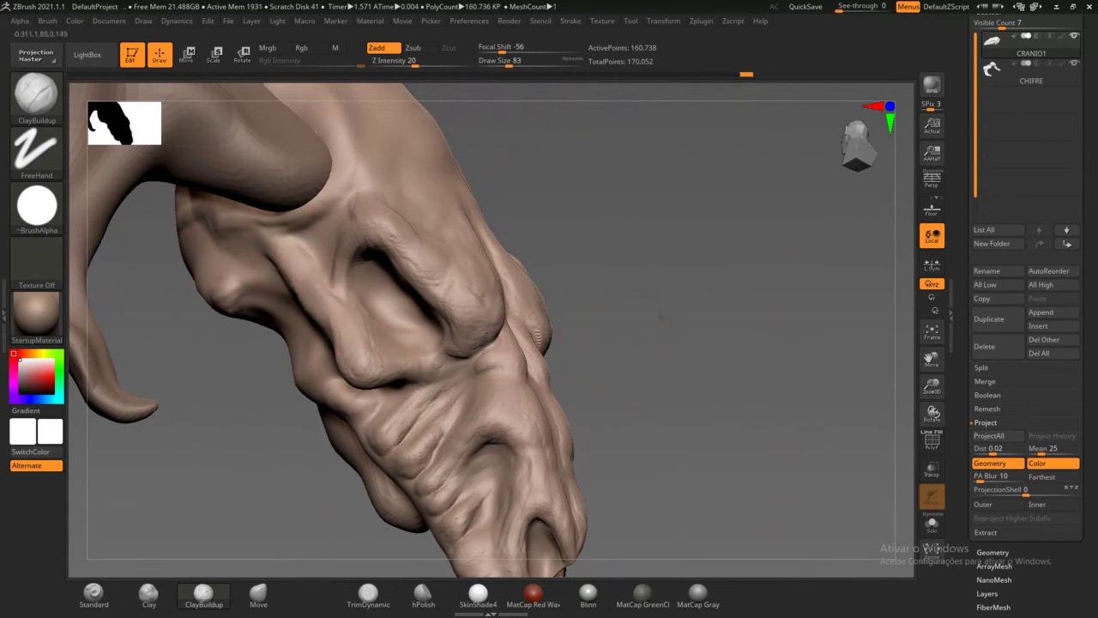
left_click_drag(606, 341, 620, 296)
mouse_move(278, 350)
left_mouse_down()
mouse_move(290, 290)
mouse_move(337, 319)
mouse_move(321, 352)
mouse_move(319, 330)
mouse_move(292, 343)
left_mouse_up()
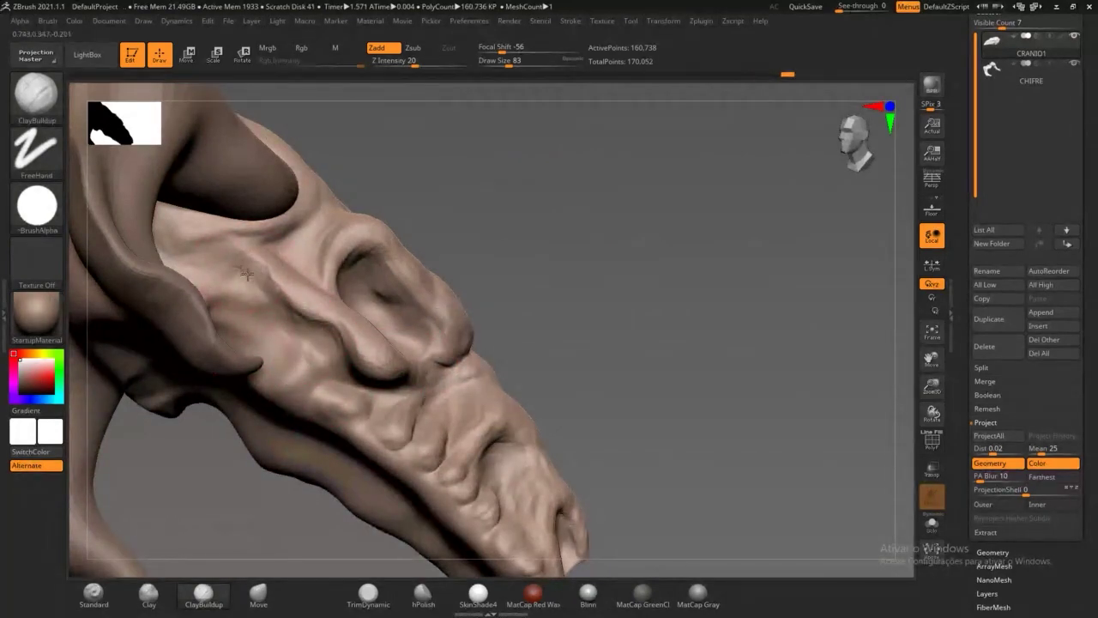
Step: Add small clay strokes near the brow and beside the horn base
mouse_move(247, 274)
left_mouse_down()
mouse_move(228, 262)
mouse_move(253, 265)
left_mouse_up()
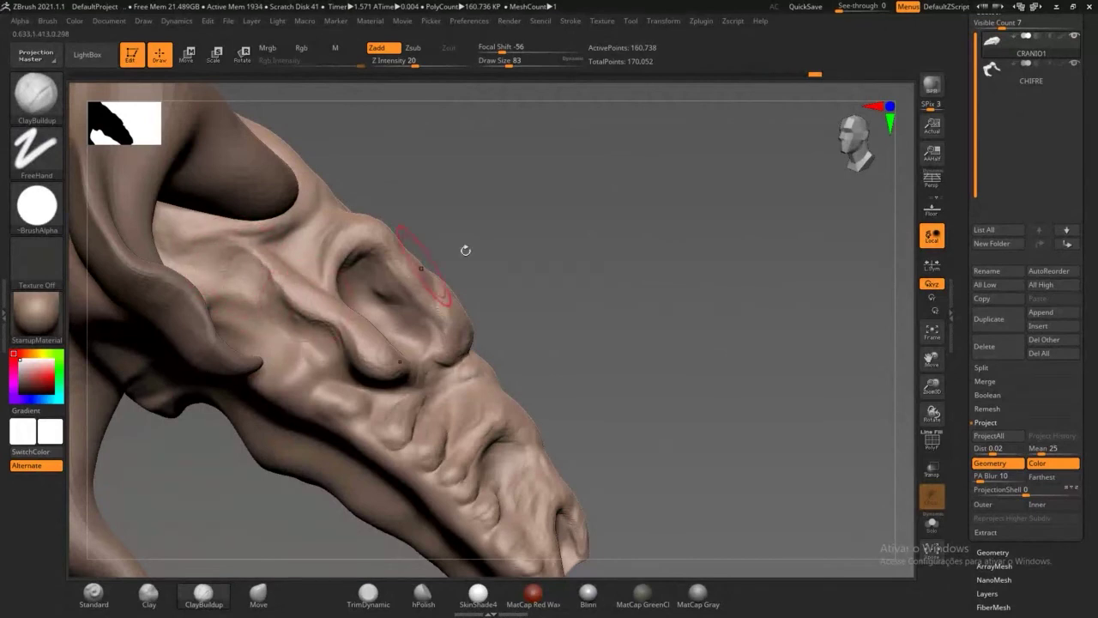
left_click_drag(465, 250, 317, 303)
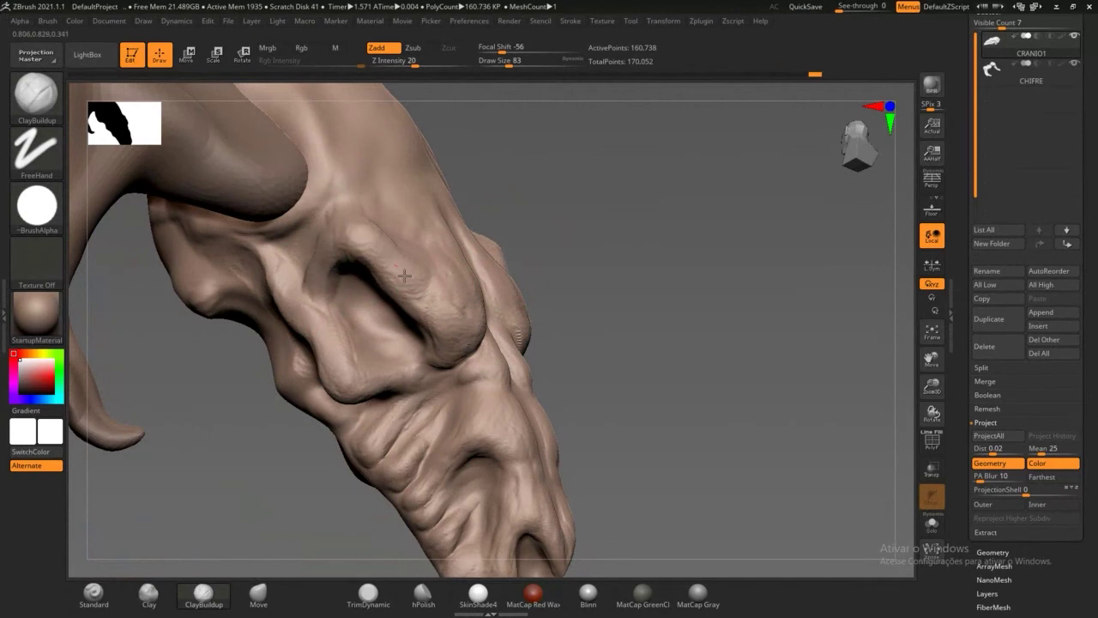
mouse_move(589, 243)
left_mouse_down()
mouse_move(457, 241)
mouse_move(461, 282)
mouse_move(461, 218)
mouse_move(474, 279)
mouse_move(448, 242)
left_mouse_up()
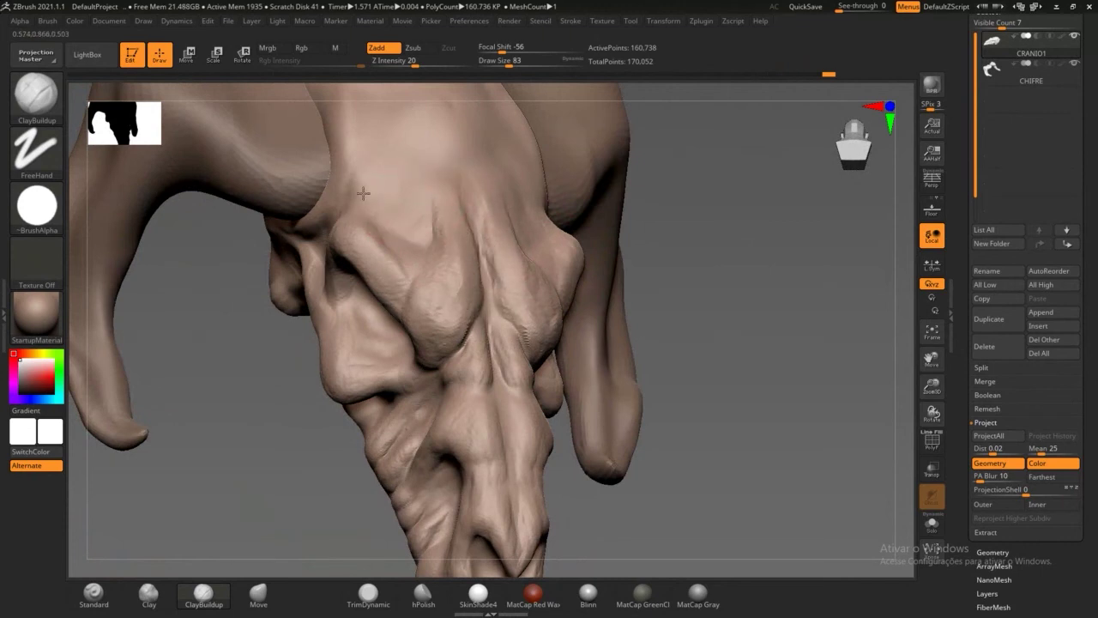
mouse_move(723, 274)
left_mouse_down()
mouse_move(740, 354)
mouse_move(434, 223)
mouse_move(396, 154)
left_mouse_up()
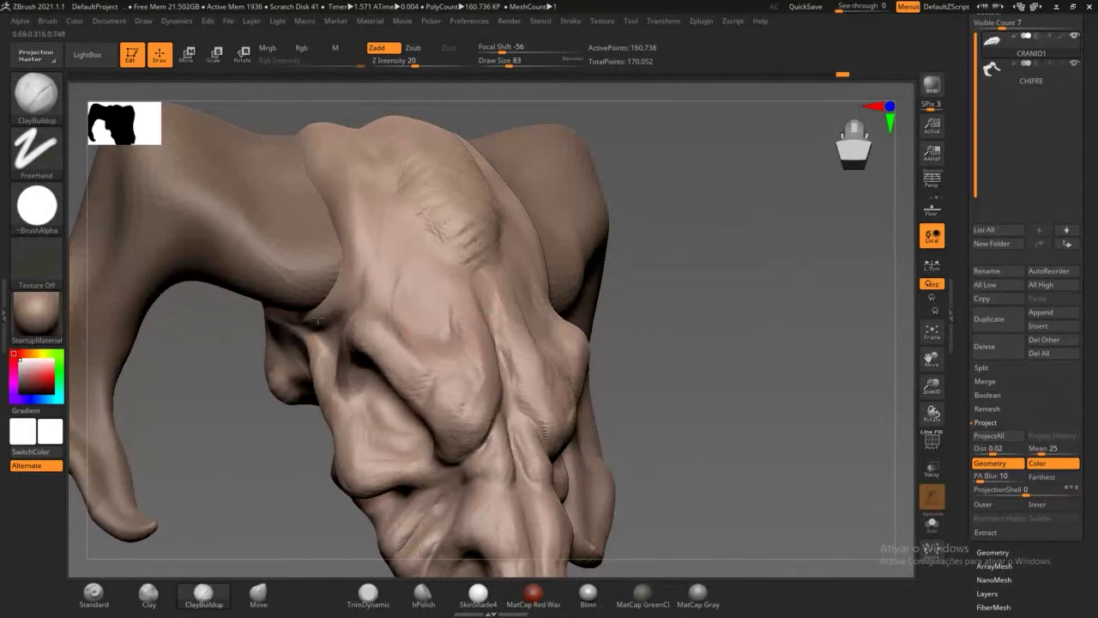
left_click_drag(308, 320, 345, 243)
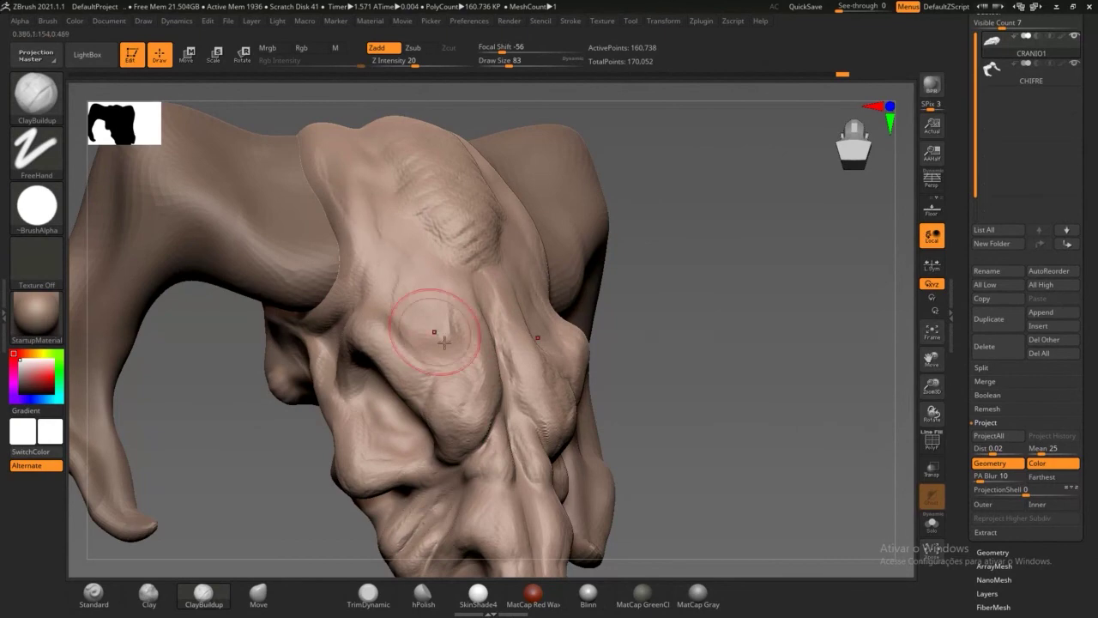
Step: From a lower side profile, build up extra clay along the snout ridges
left_click_drag(735, 368, 762, 355)
mouse_move(689, 332)
left_mouse_down("shift")
mouse_move(711, 284)
mouse_move(711, 317)
mouse_move(711, 265)
mouse_move(751, 333)
mouse_move(709, 191)
left_mouse_up("shift")
mouse_move(739, 283)
left_mouse_down()
mouse_move(722, 254)
mouse_move(718, 276)
left_mouse_up()
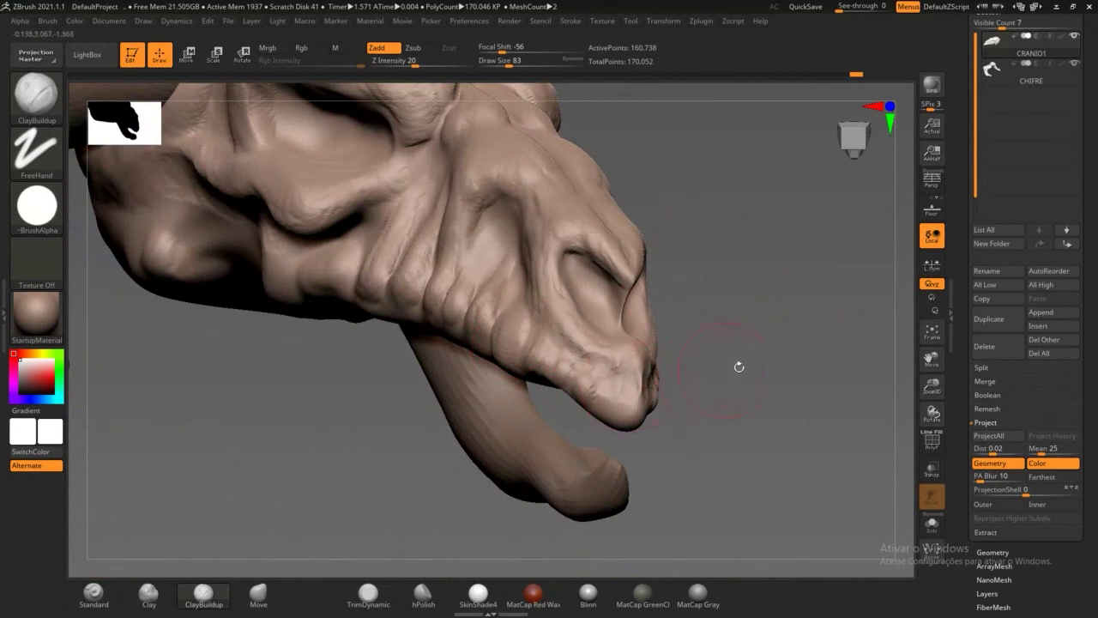
mouse_move(738, 368)
left_mouse_down()
mouse_move(770, 362)
mouse_move(512, 309)
left_mouse_up()
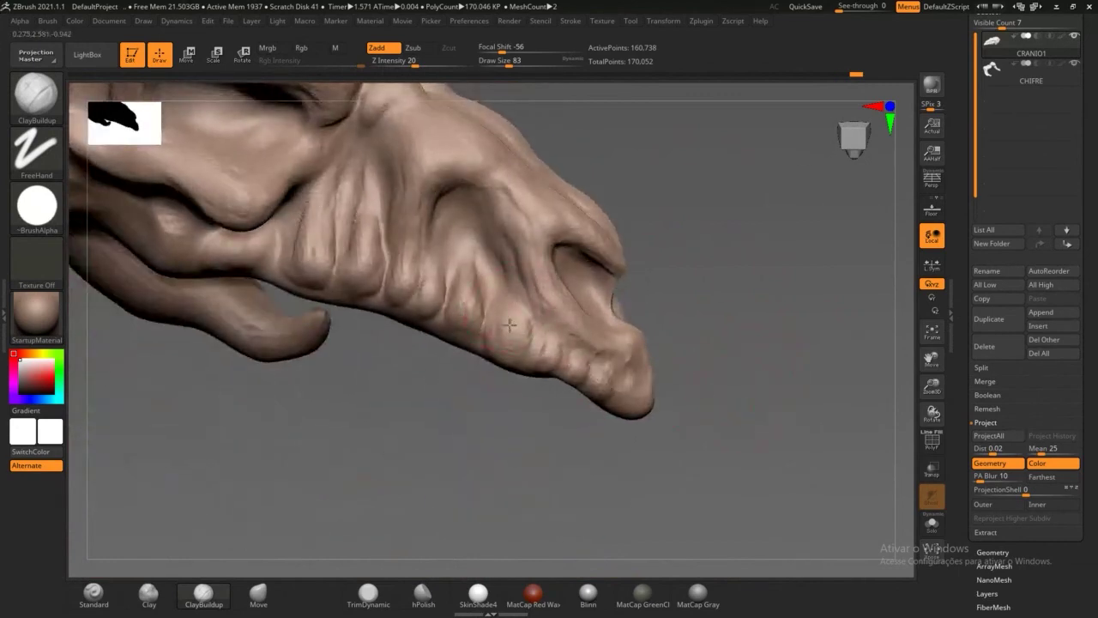
mouse_move(465, 266)
left_mouse_down()
mouse_move(468, 295)
mouse_move(475, 267)
left_mouse_up()
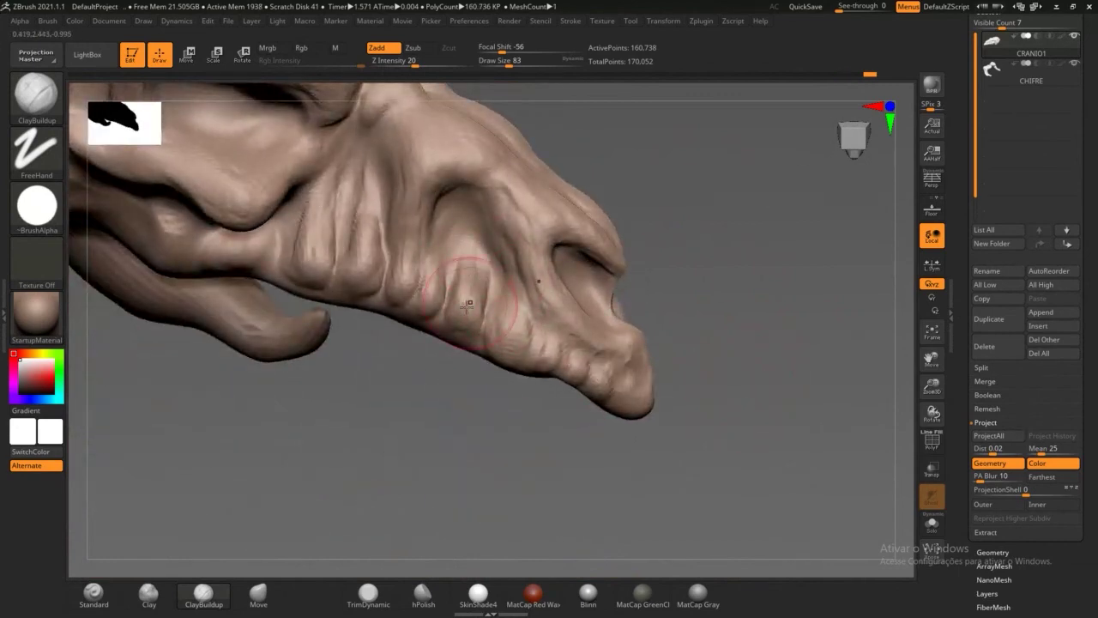
mouse_move(452, 304)
left_mouse_down()
mouse_move(458, 334)
mouse_move(474, 259)
mouse_move(451, 304)
mouse_move(468, 269)
left_mouse_up()
Step: Build up and texture the ridge above the horn, viewing it from the top
left_click_drag(757, 324, 612, 295)
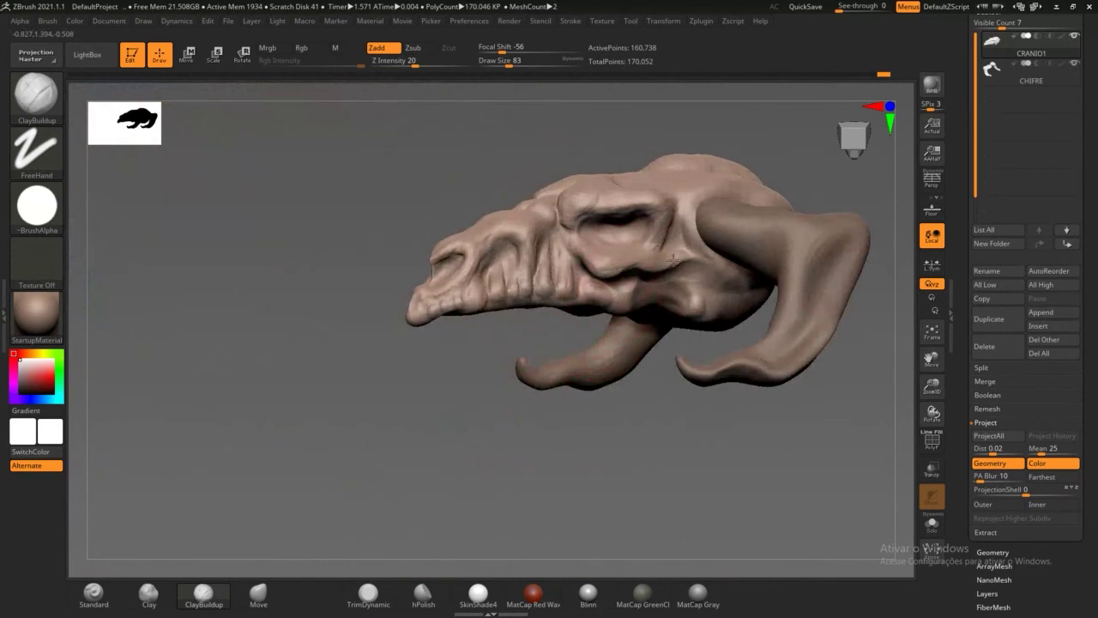
left_click_drag(659, 438, 554, 434)
left_click_drag(517, 466, 522, 456, "alt")
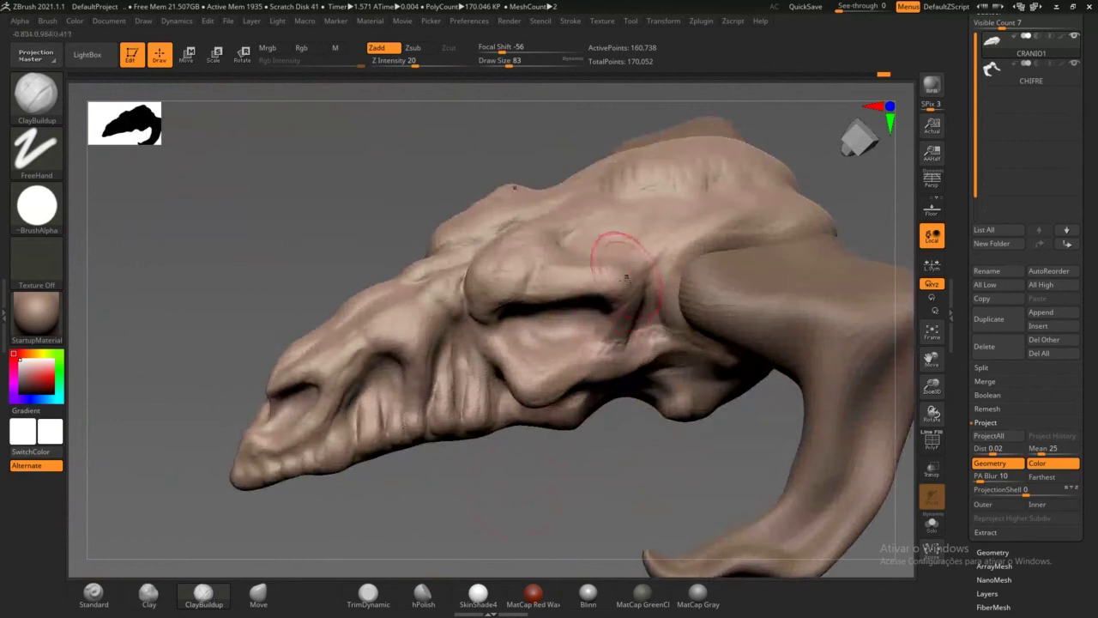
left_click_drag(667, 232, 684, 250)
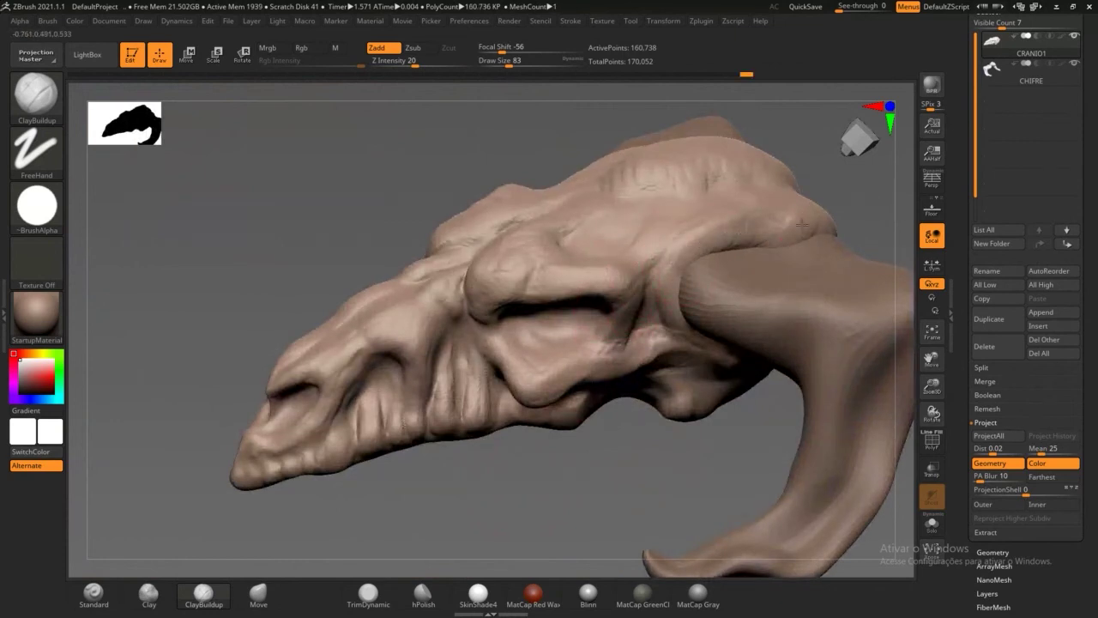
mouse_move(755, 224)
left_mouse_down()
mouse_move(675, 244)
mouse_move(652, 224)
mouse_move(634, 241)
mouse_move(581, 209)
left_mouse_up()
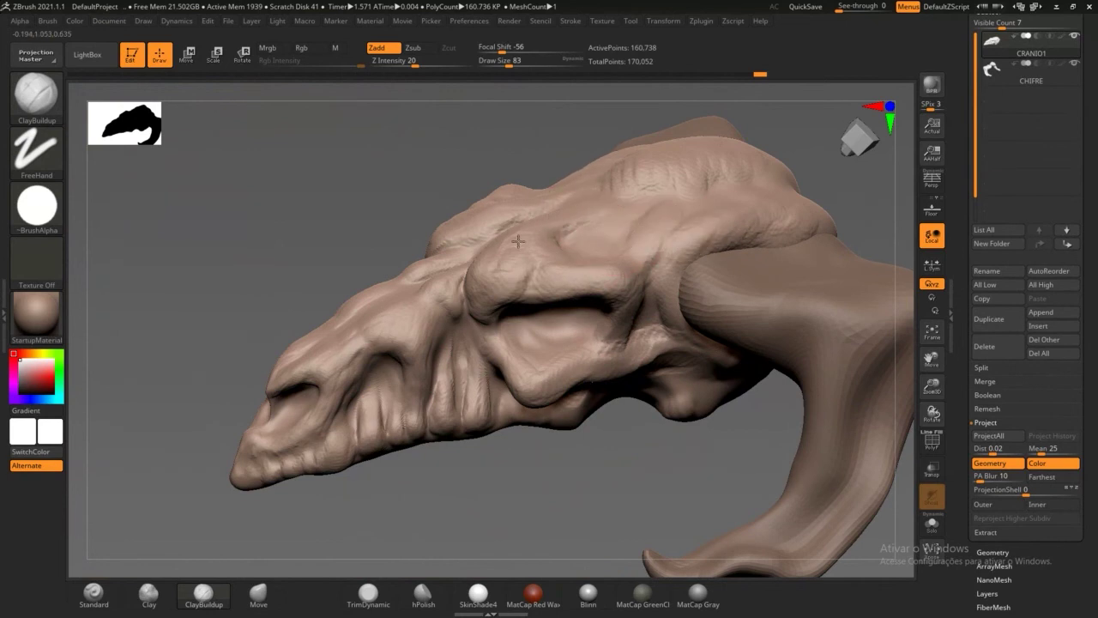
mouse_move(518, 493)
left_mouse_down("alt")
mouse_move(483, 441)
mouse_move(491, 433)
mouse_move(541, 460)
mouse_move(554, 514)
mouse_move(574, 518)
mouse_move(555, 501)
mouse_move(561, 522)
mouse_move(482, 513)
left_mouse_up("alt")
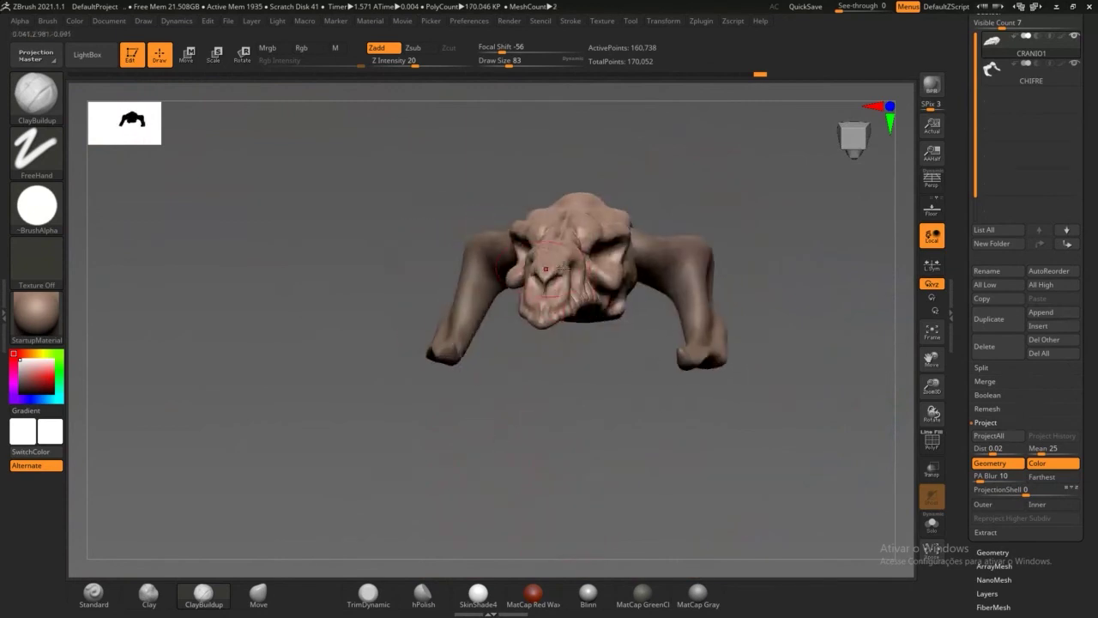
left_click_drag(580, 419, 562, 451)
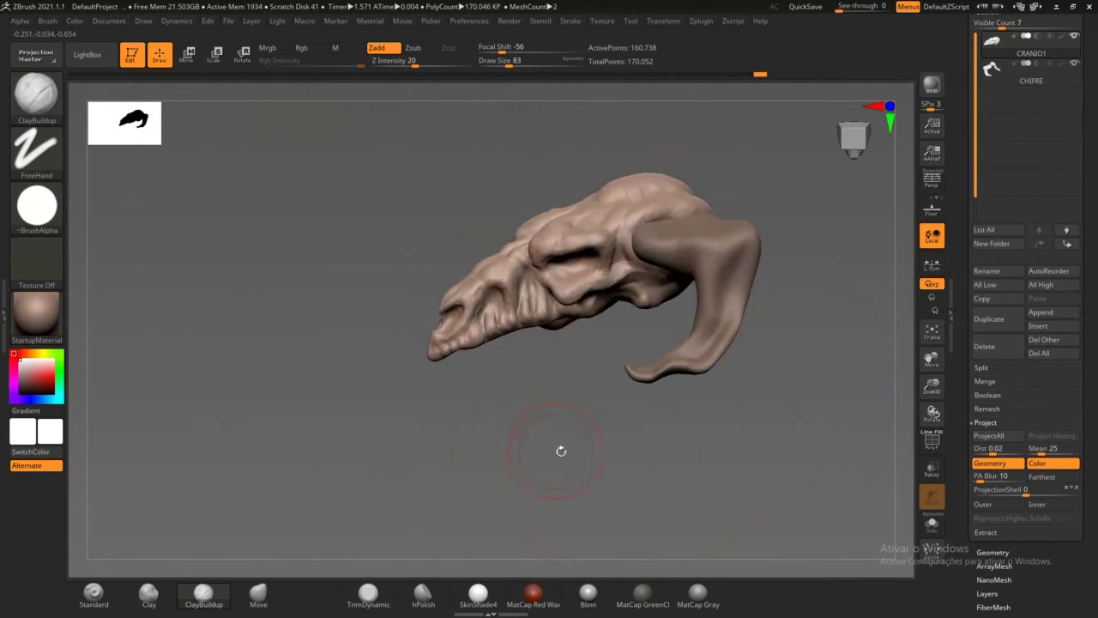
Step: Make the CHIFRE horn subtool active and subdivide it twice to 148,984 points
left_click(736, 308, "alt")
left_click_drag(778, 314, 785, 400, "alt")
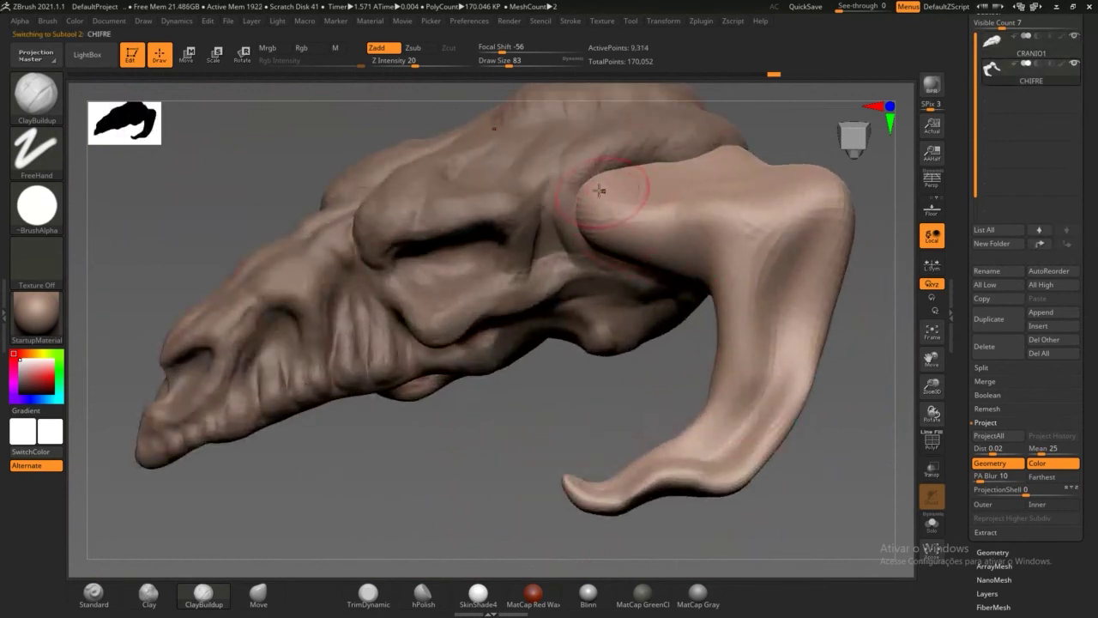
key("ctrl")
key("ctrl+d")
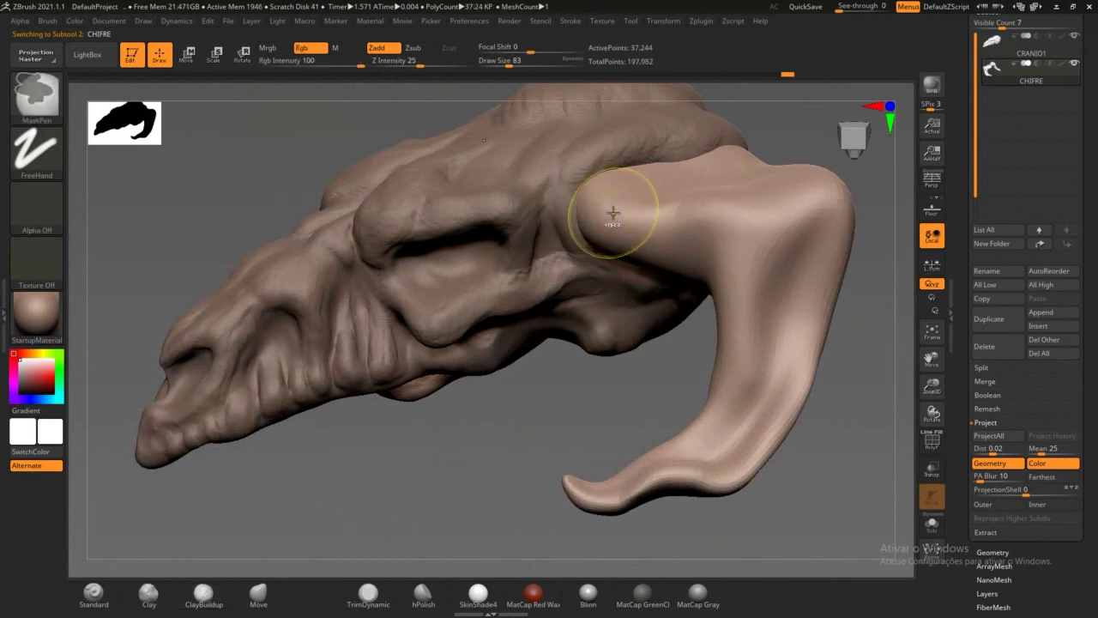
key("ctrl+d")
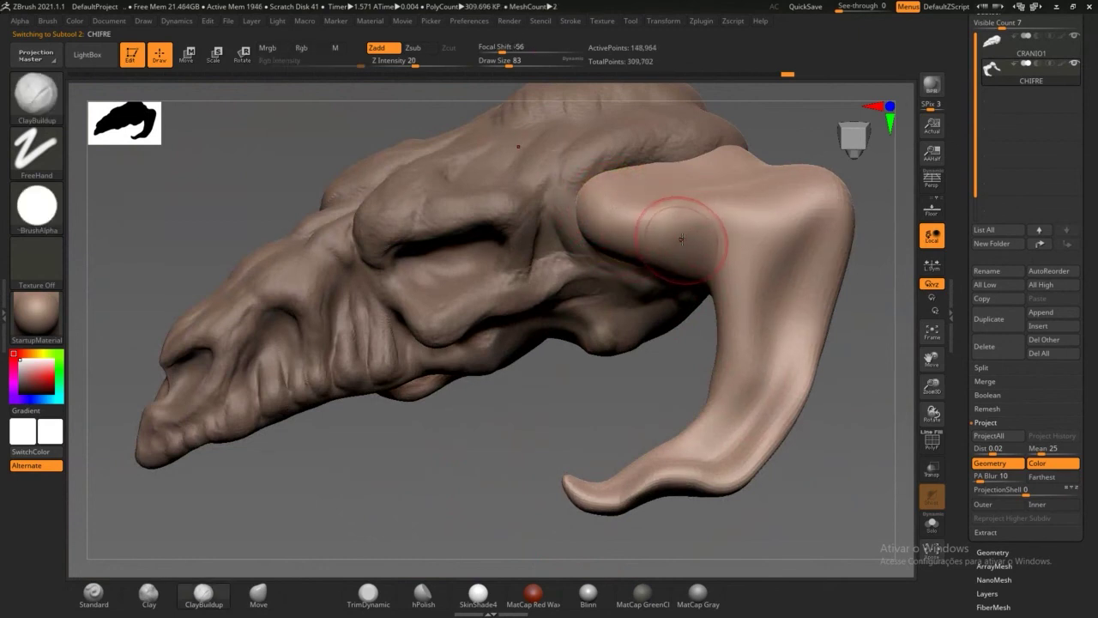
Step: Smooth the horn base where it meets the skull and turn on the Draw PolyF wireframe
key("shift")
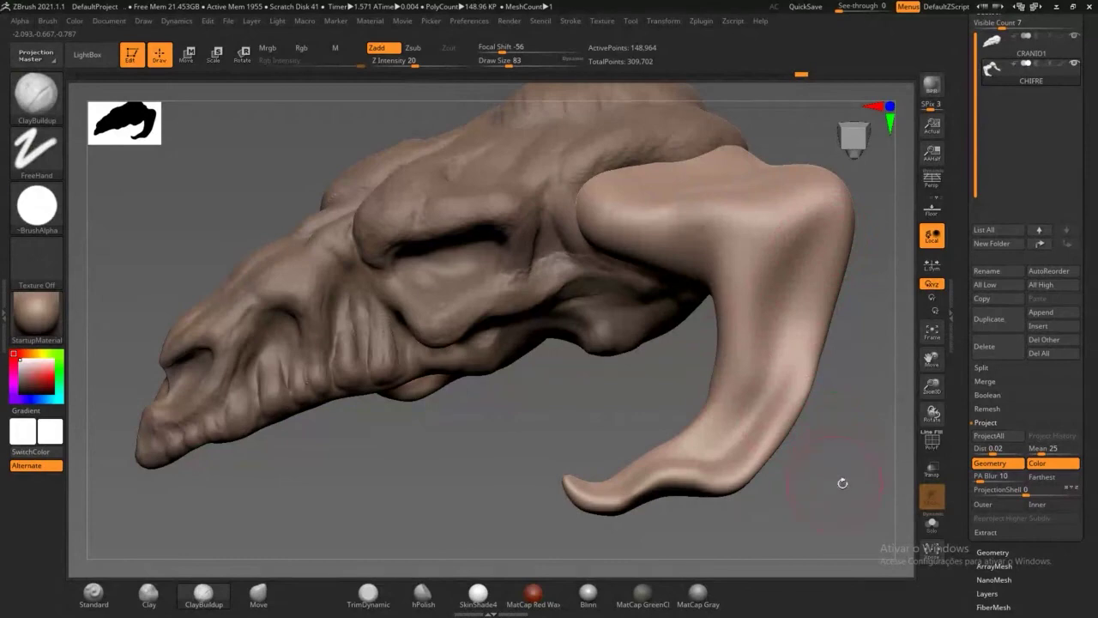
left_click_drag(843, 483, 775, 300)
key("shift")
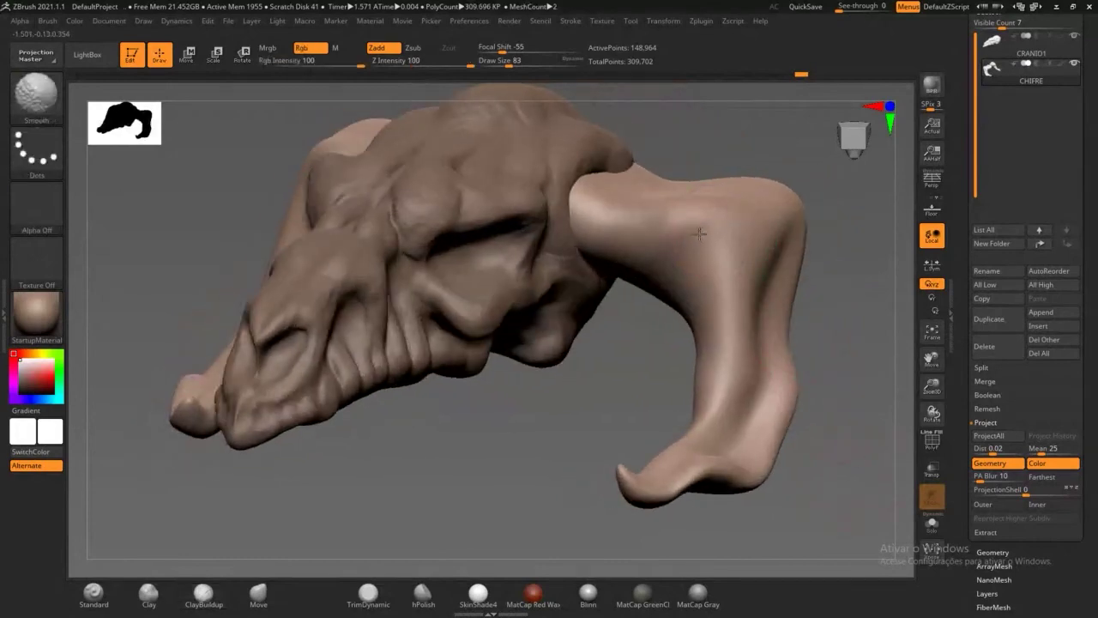
left_click_drag(660, 355, 682, 384, "alt")
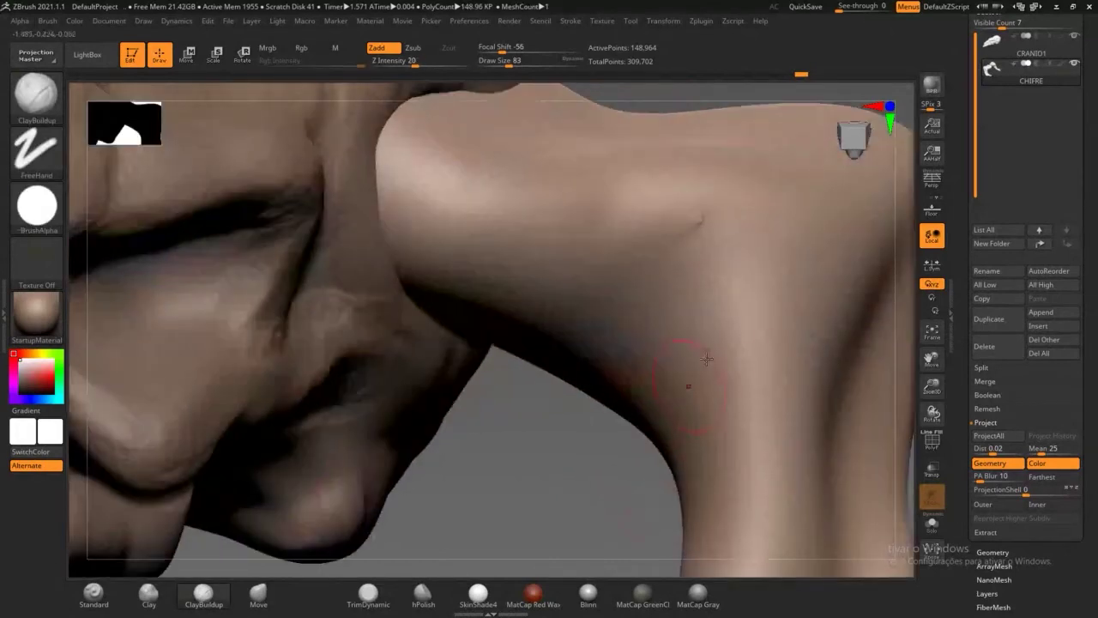
mouse_move(596, 458)
left_mouse_down()
mouse_move(568, 423)
mouse_move(592, 279)
left_mouse_up()
left_click_drag(716, 208, 695, 237, "shift")
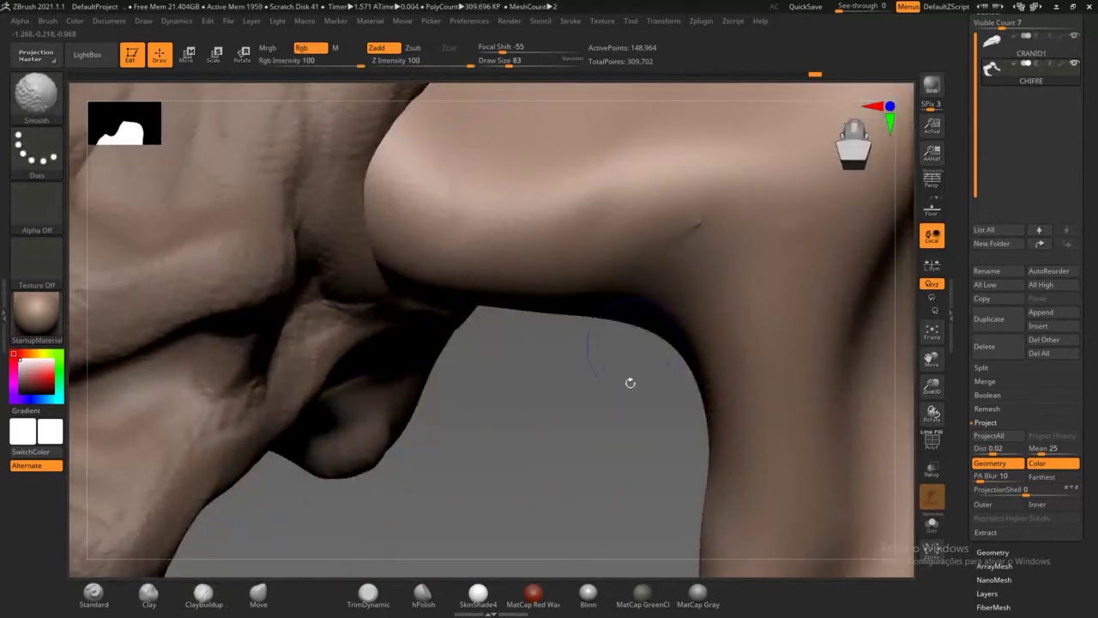
left_click_drag(629, 383, 585, 316)
left_click(933, 440)
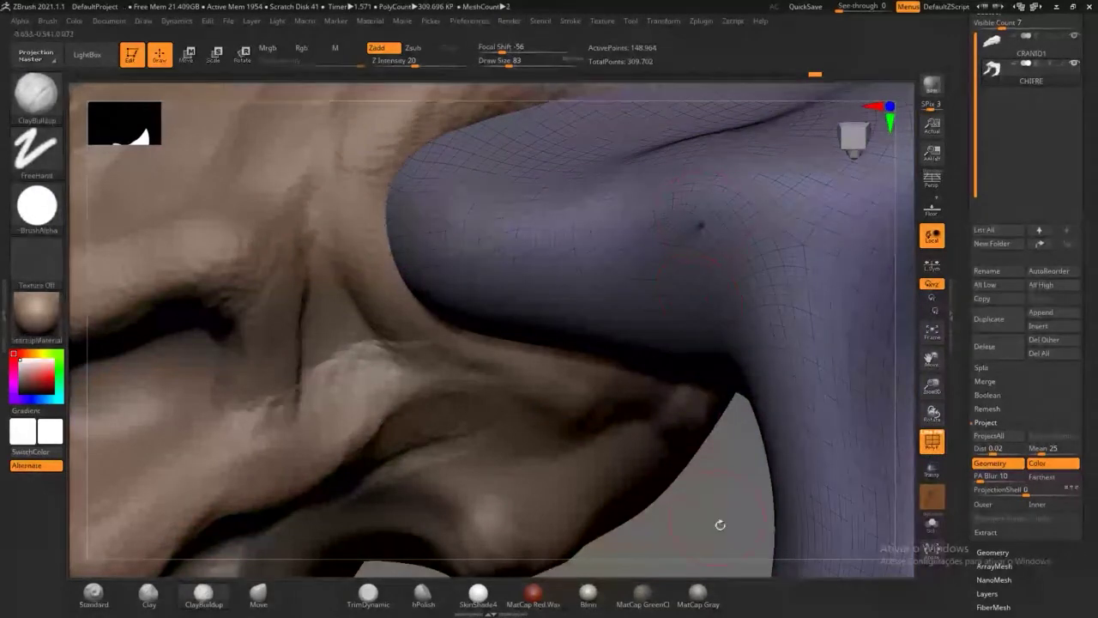
left_click_drag(723, 552, 738, 335, "alt")
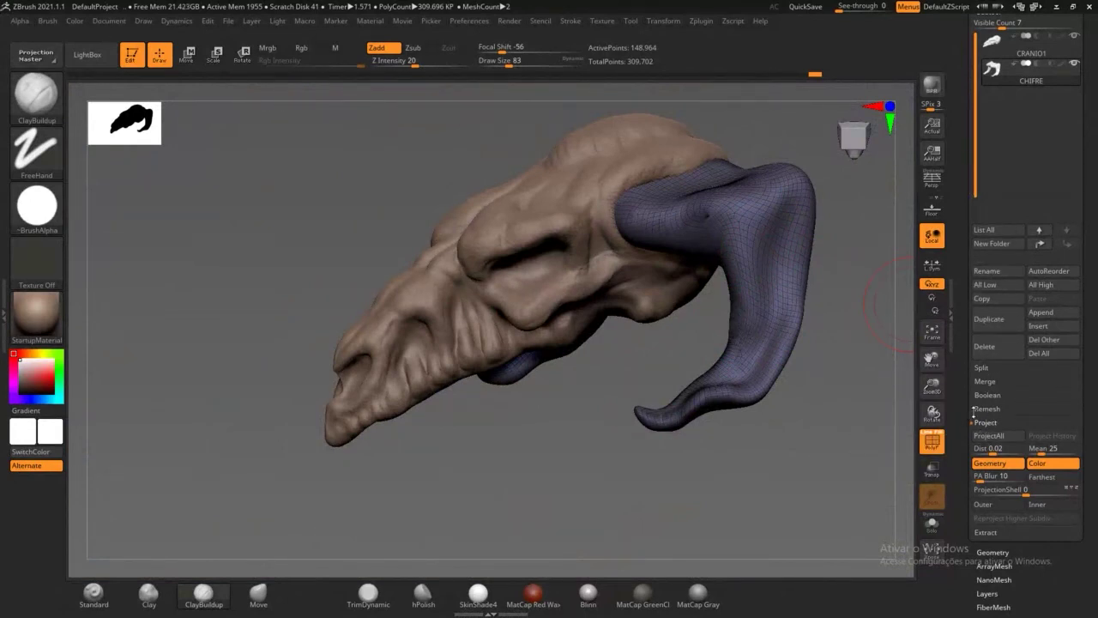
Step: Duplicate the horn as CHIFRE1, hide the CRANIO1 skull, and run ZRemesher on the copy
left_click(995, 318)
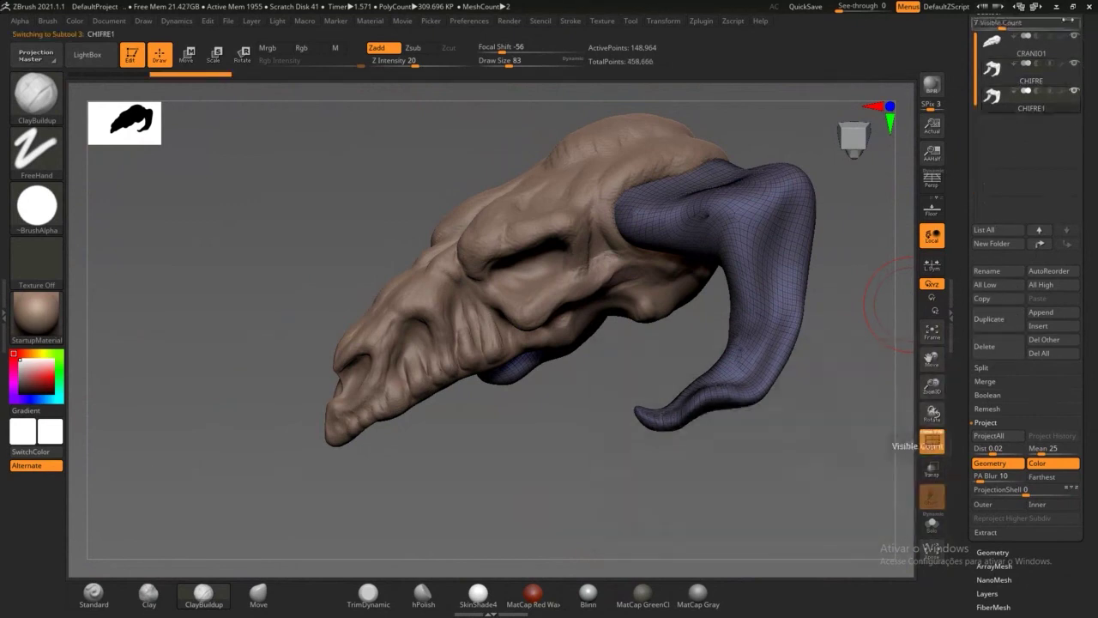
left_click(1073, 36)
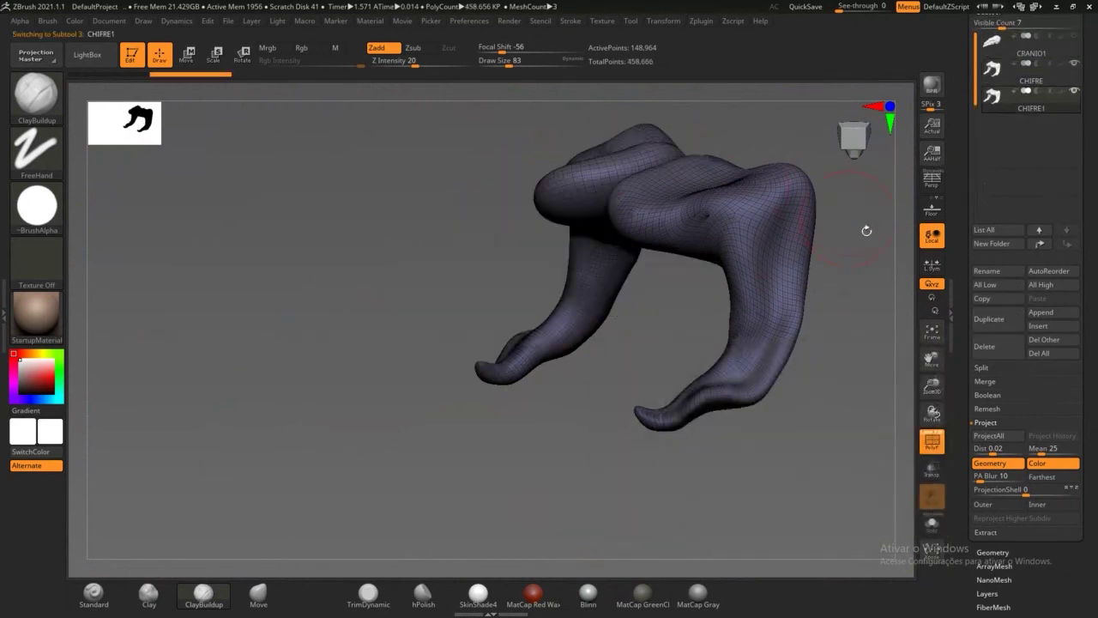
left_click(1000, 435)
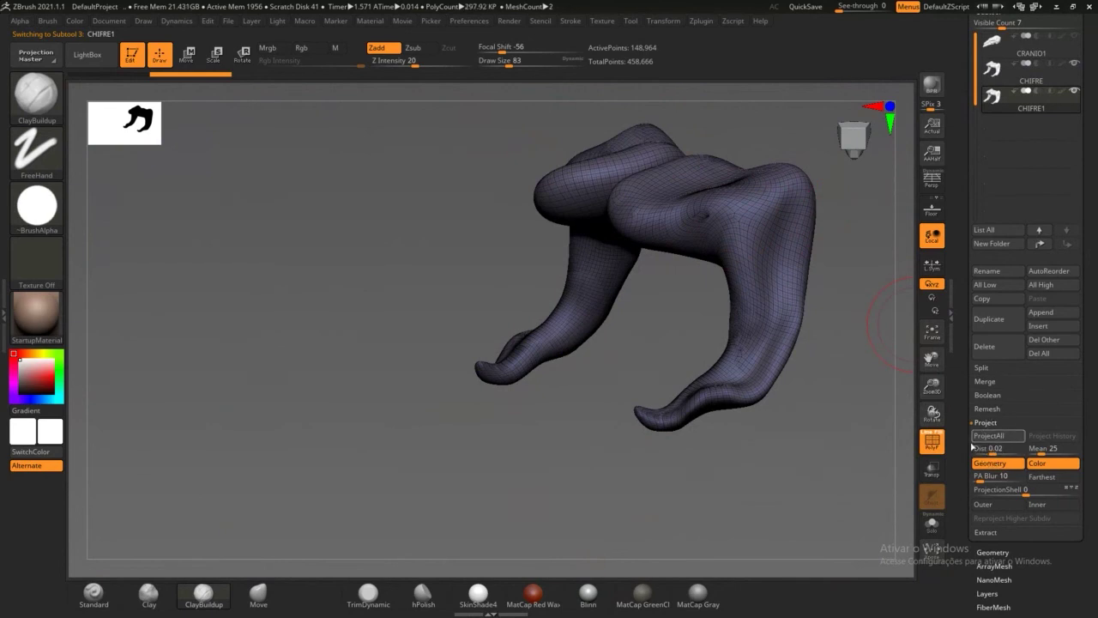
left_click_drag(962, 444, 963, 361)
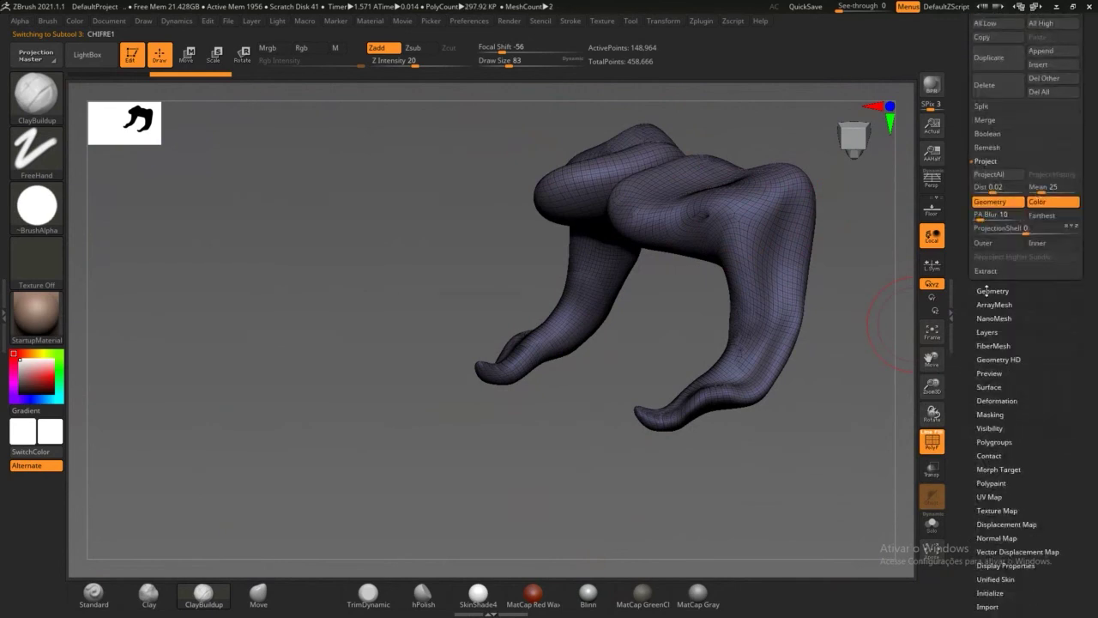
left_click(987, 291)
left_click_drag(971, 305, 974, 416)
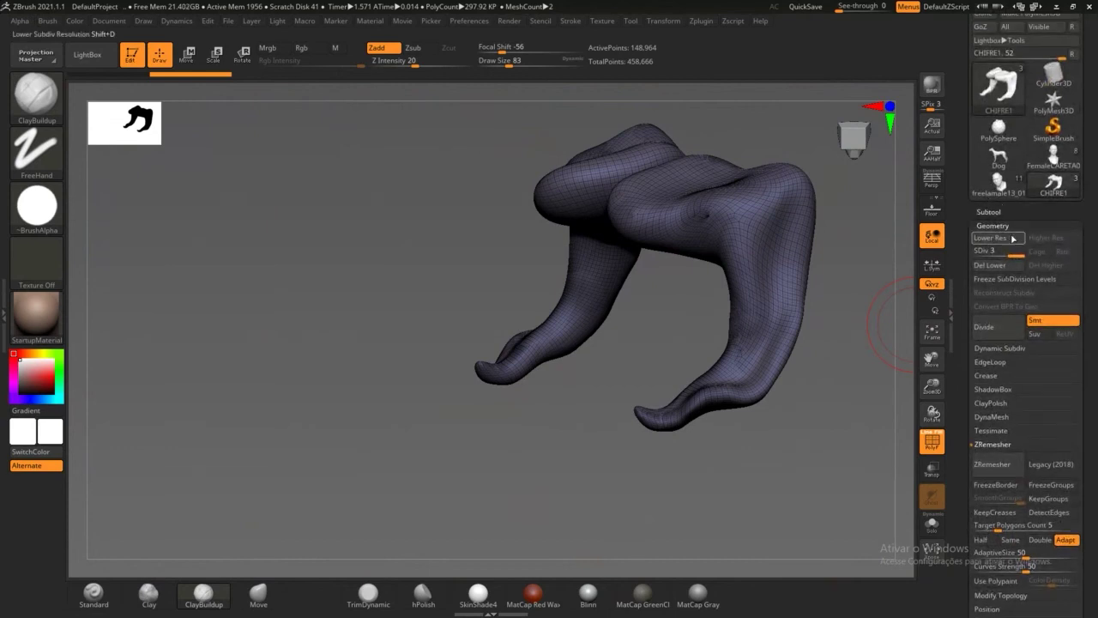
left_click(988, 211)
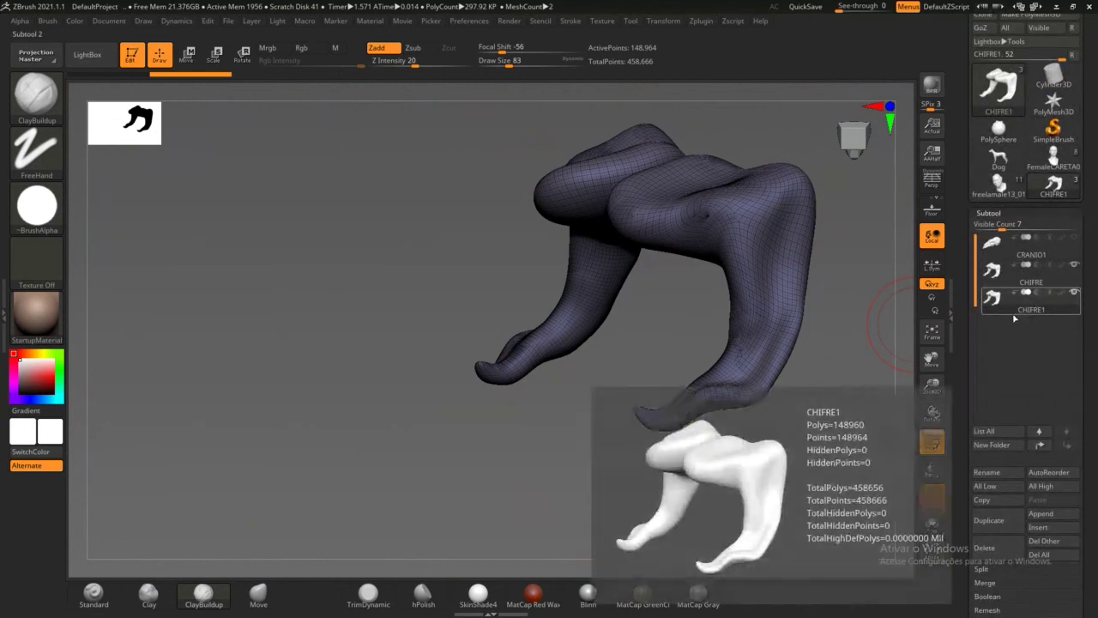
left_click_drag(962, 343, 961, 318)
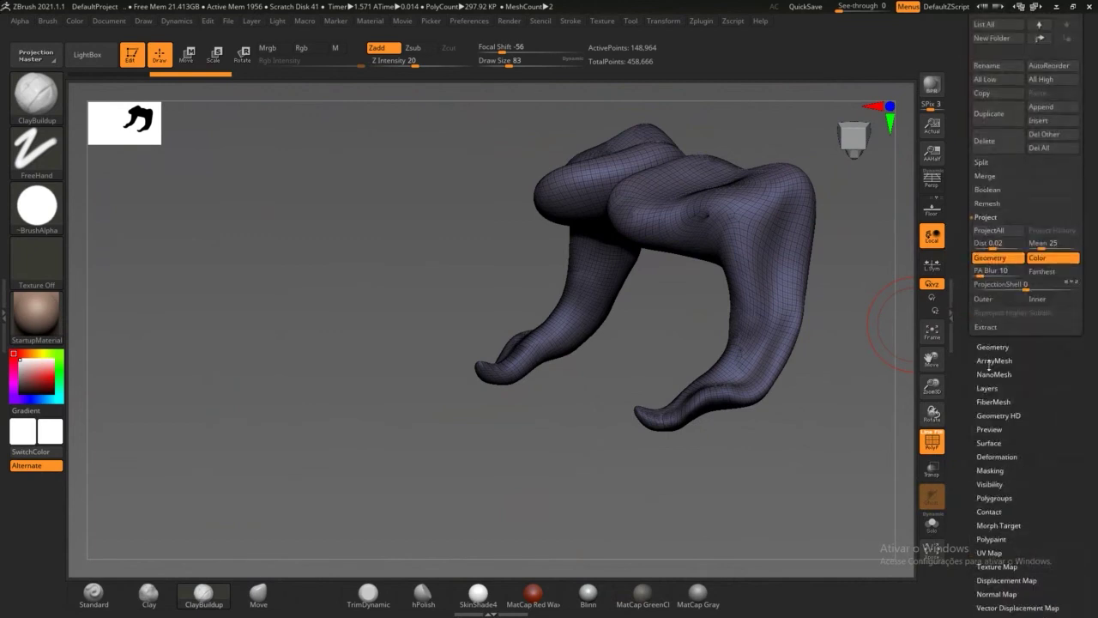
left_click(993, 346)
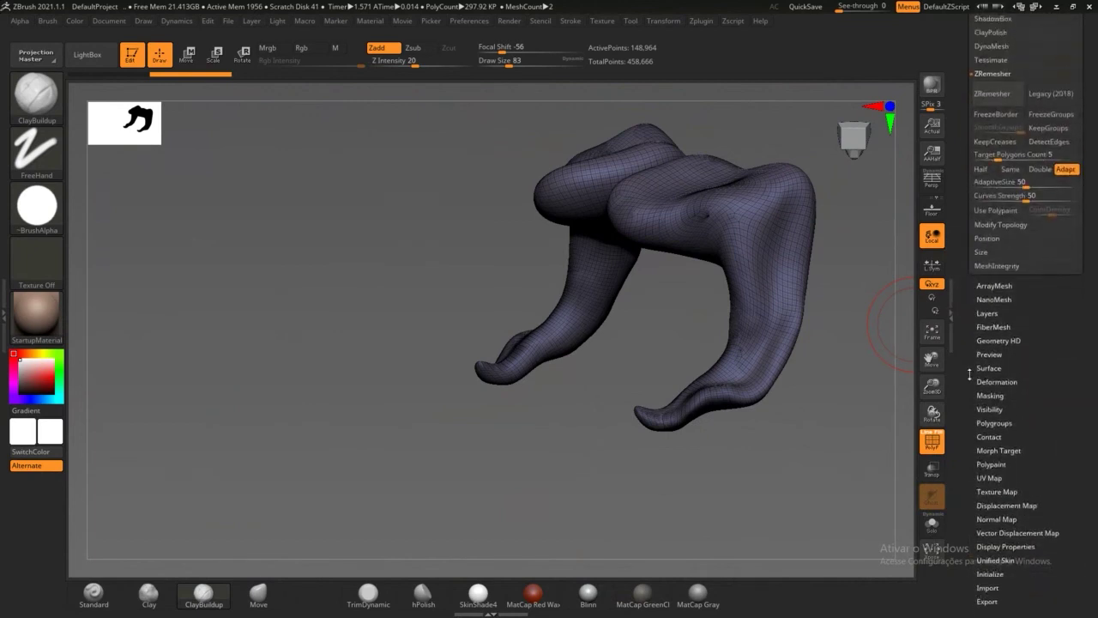
left_click(998, 327)
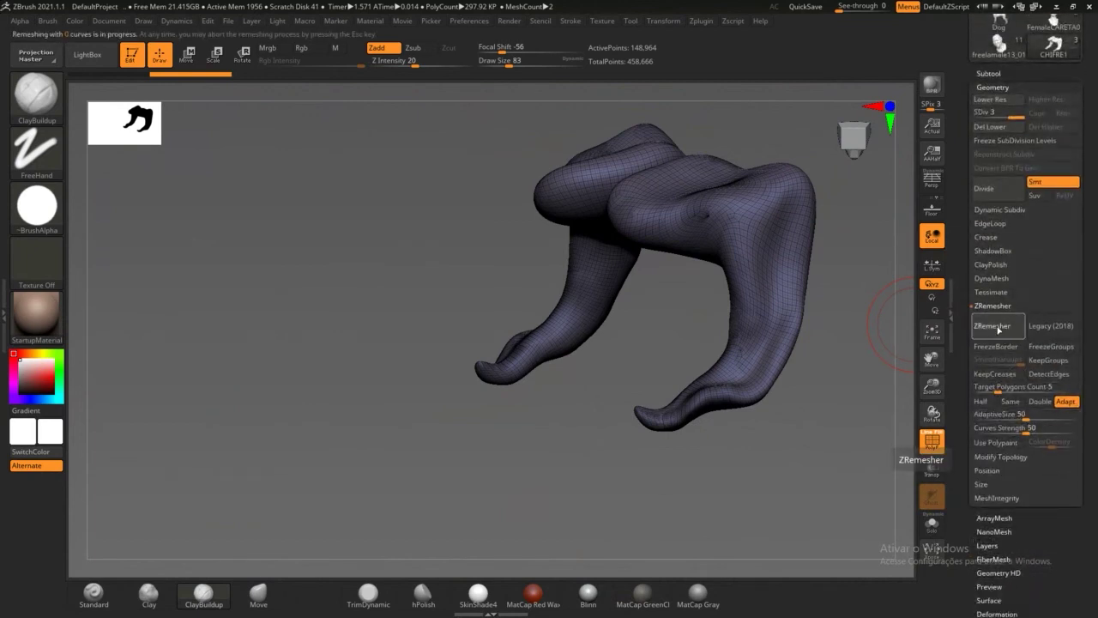
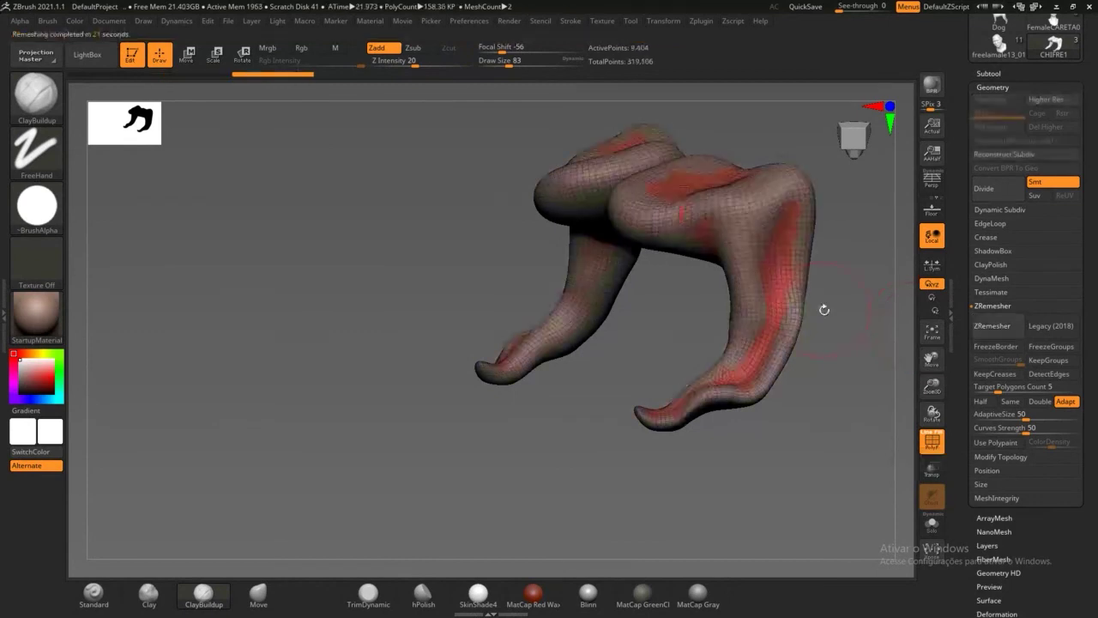
Step: Subdivide the remeshed twin horns twice with Ctrl+D to SDiv 3 (150,404 points)
left_click_drag(831, 429, 828, 413)
left_click_drag(833, 353, 830, 397)
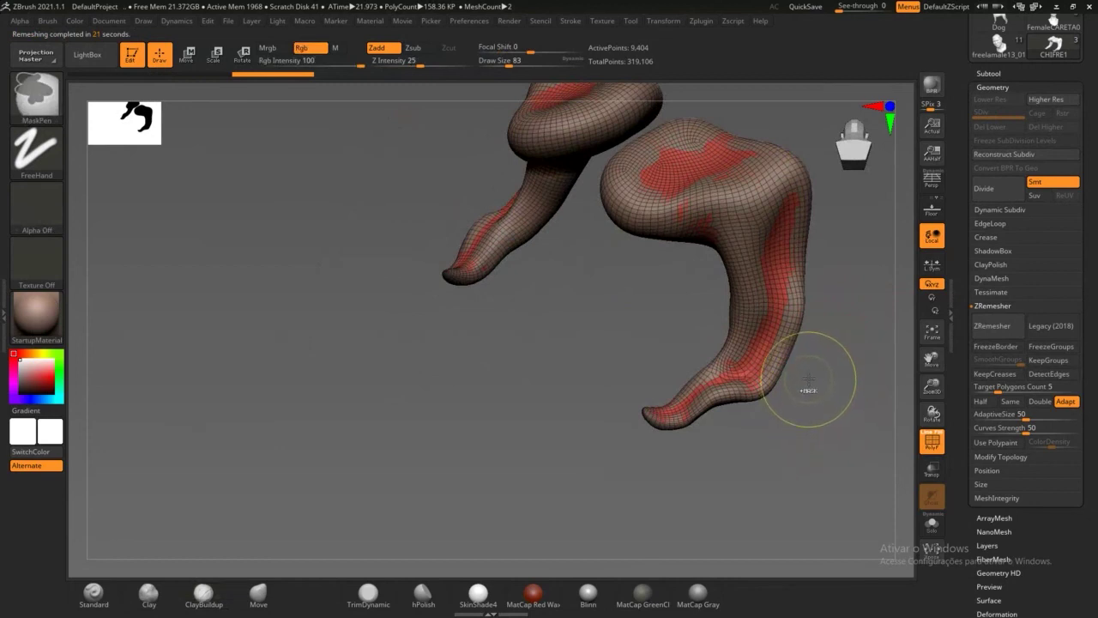
key("ctrl+d")
key("ctrl+d")
left_click_drag(818, 375, 834, 285)
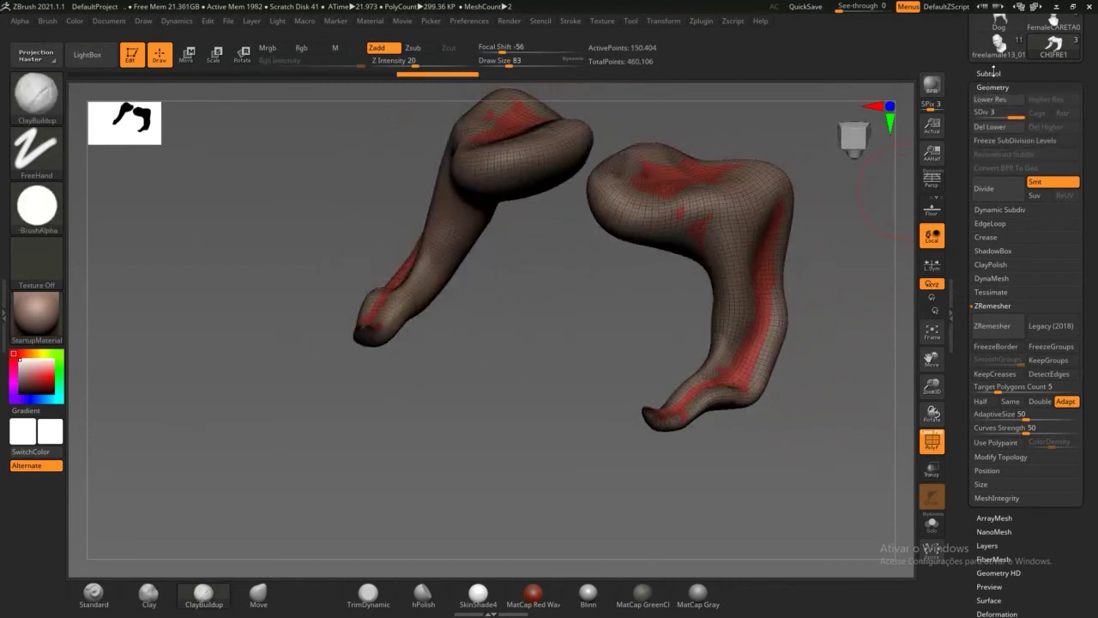
Step: ProjectAll the old horn's detail onto CHIFRE1, delete the original CHIFRE subtool, and unhide CRANIO1
left_click(991, 75)
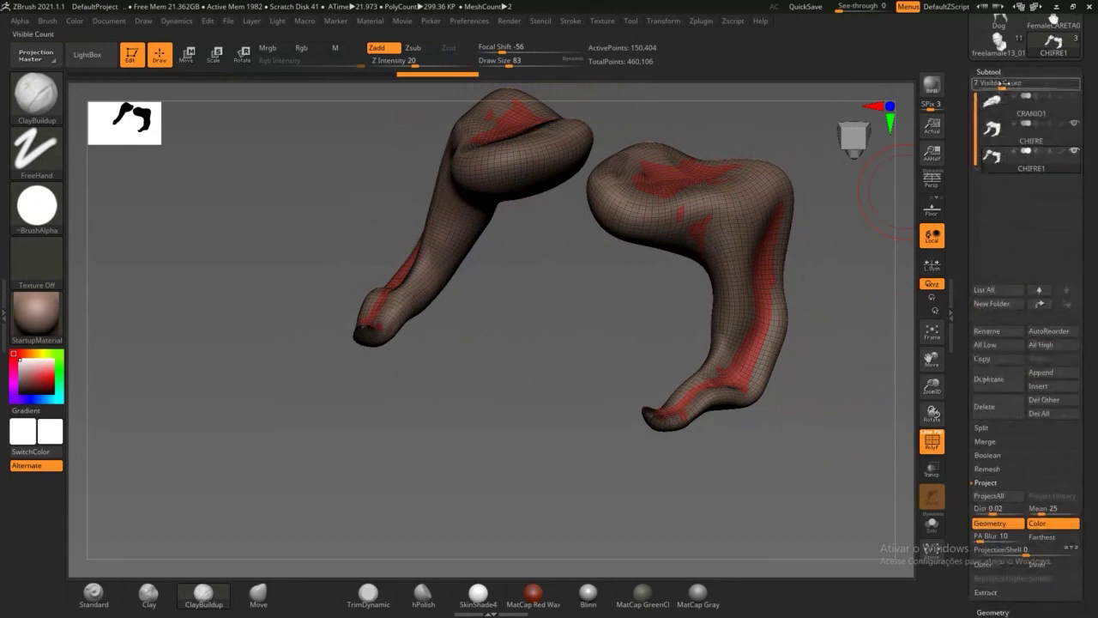
left_click(994, 498)
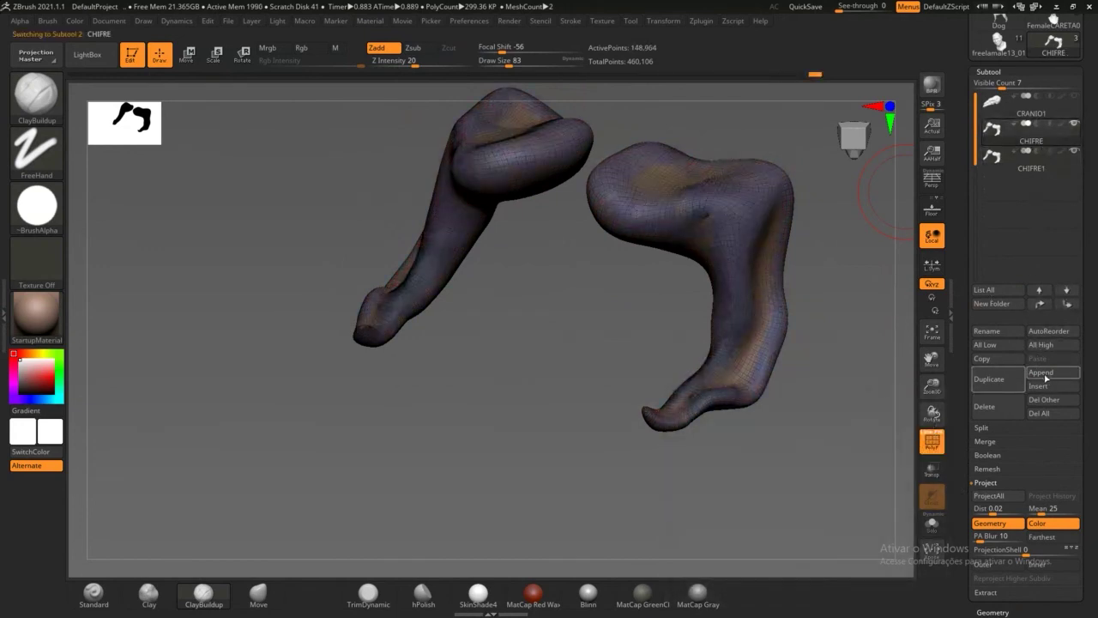
left_click(987, 407)
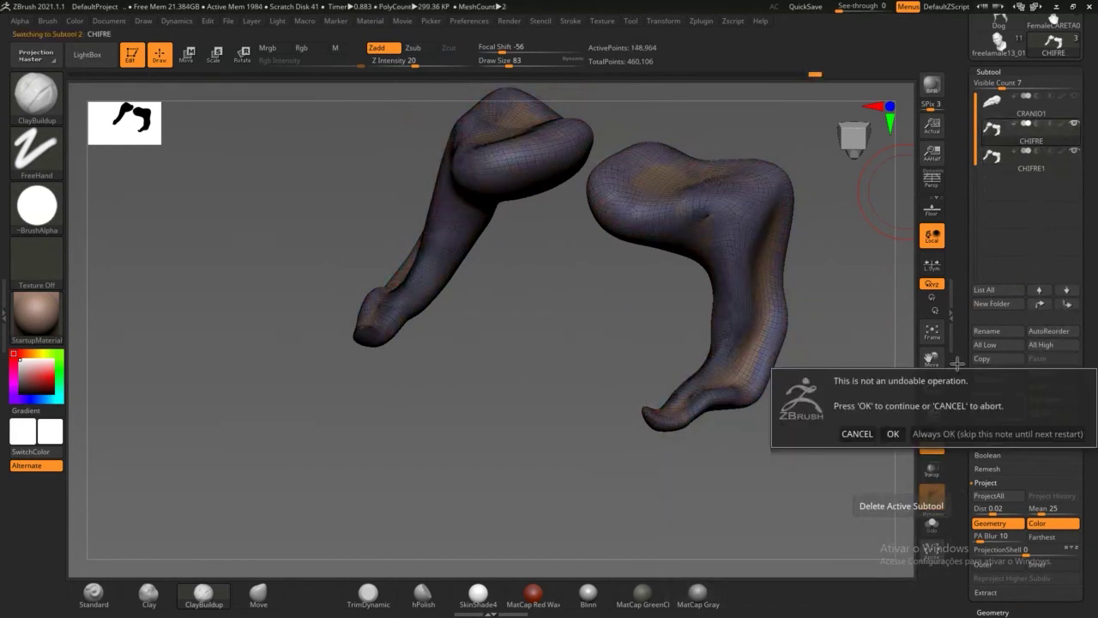
left_click(893, 433)
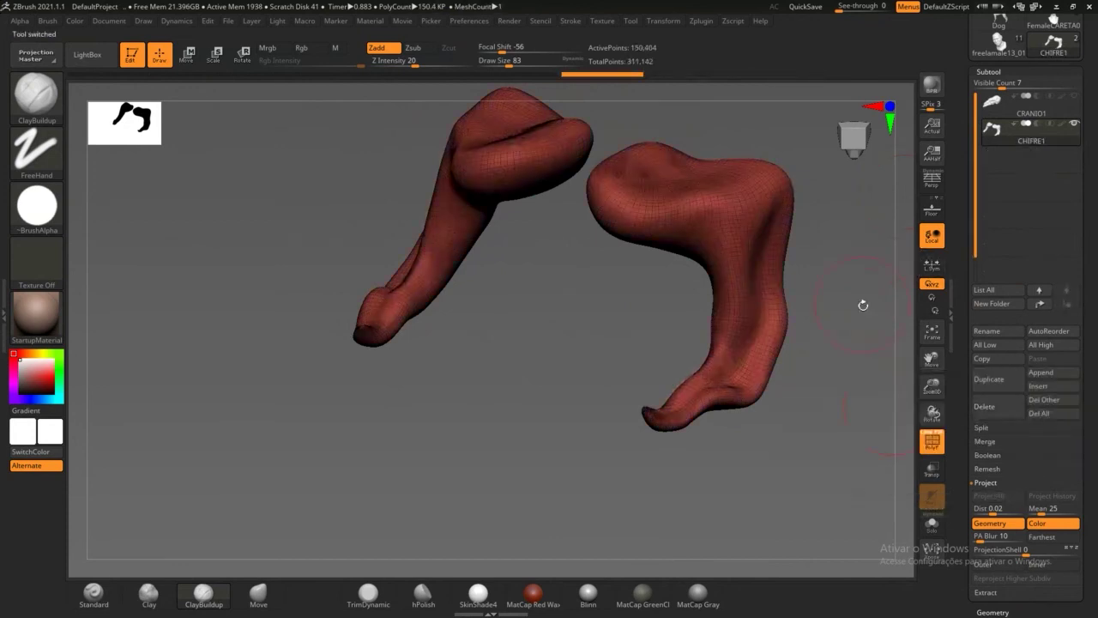
mouse_move(852, 291)
left_mouse_down()
mouse_move(843, 279)
mouse_move(912, 215)
left_mouse_up()
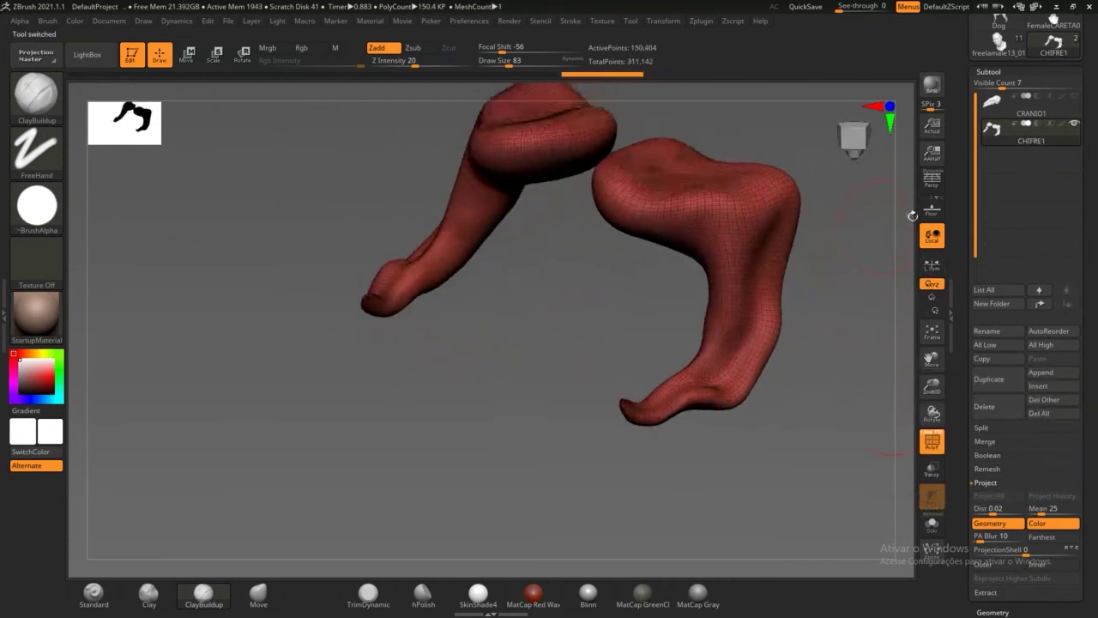
left_click(1075, 95)
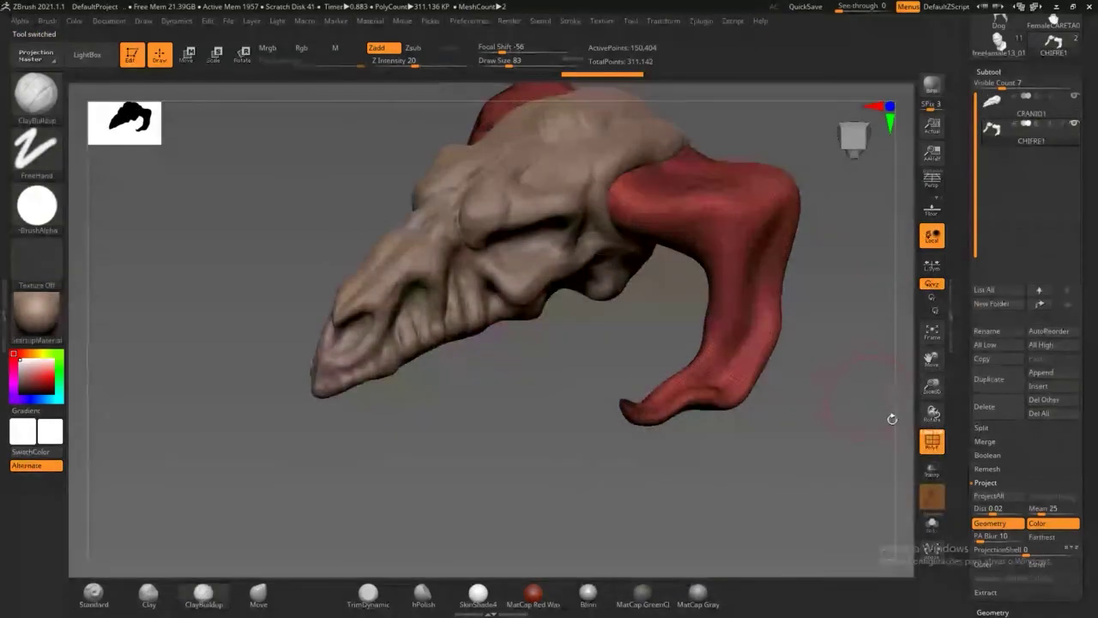
Step: Turn off the polyframe, smooth the horn-to-skull joint, and widen the tray to show the Tool palette
key("shift+f")
left_click_drag(842, 300, 712, 228, "alt")
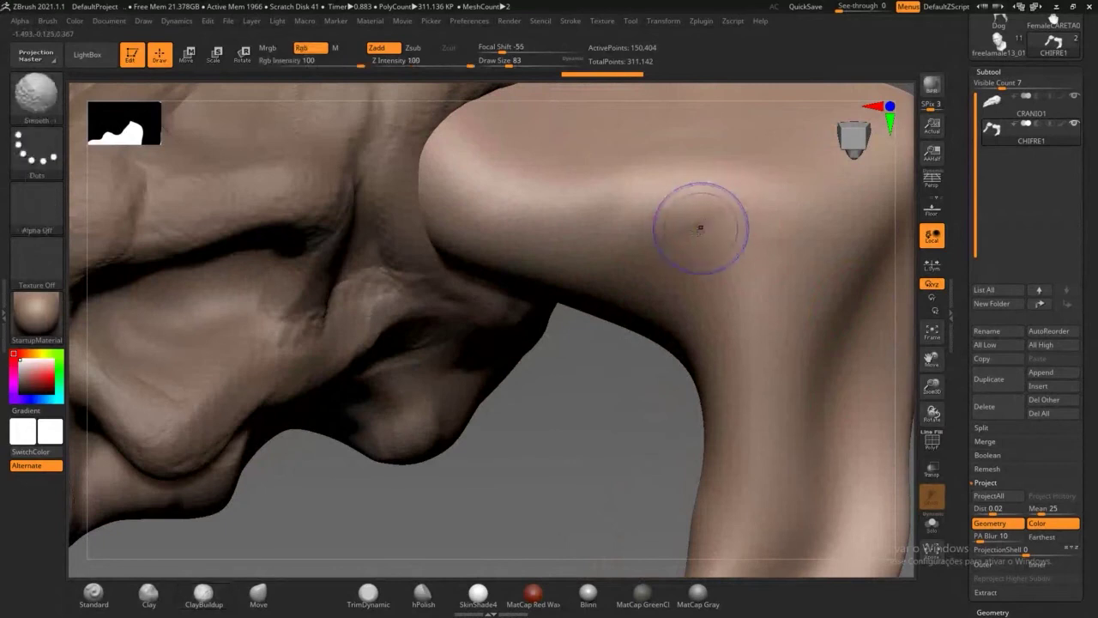
key("shift")
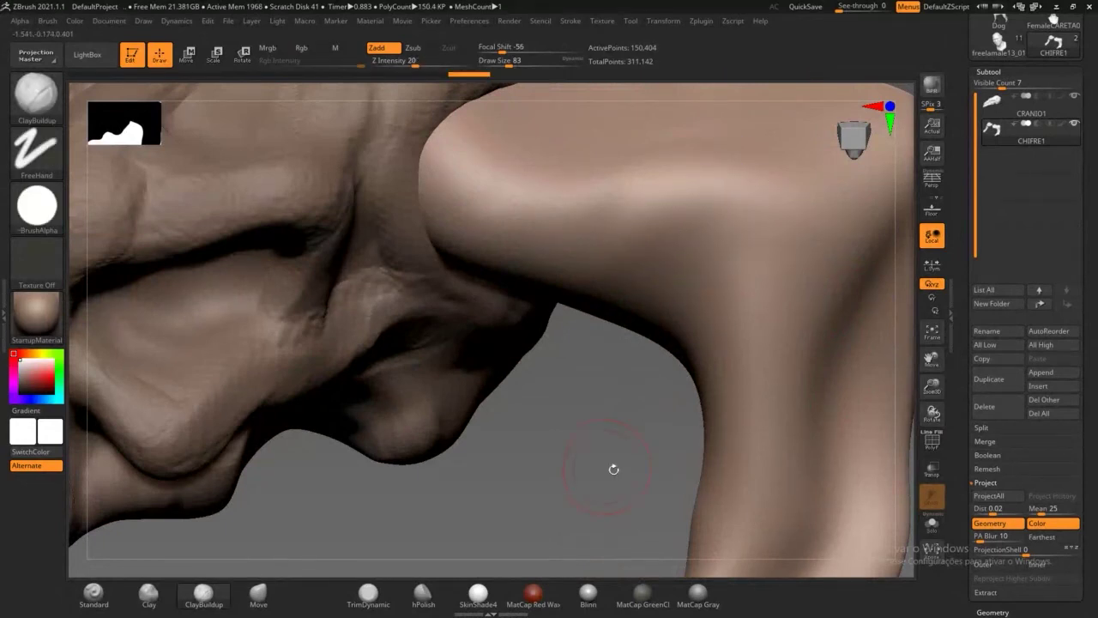
mouse_move(613, 466)
left_mouse_down()
mouse_move(582, 415)
mouse_move(606, 397)
mouse_move(564, 444)
mouse_move(595, 414)
left_mouse_up()
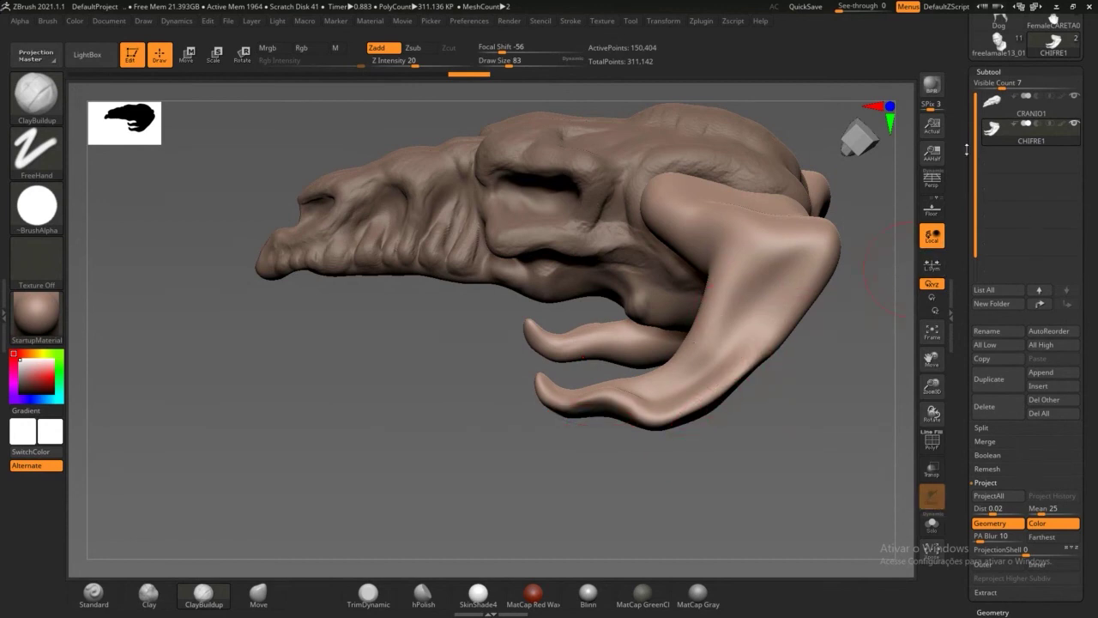
left_click_drag(966, 155, 956, 228)
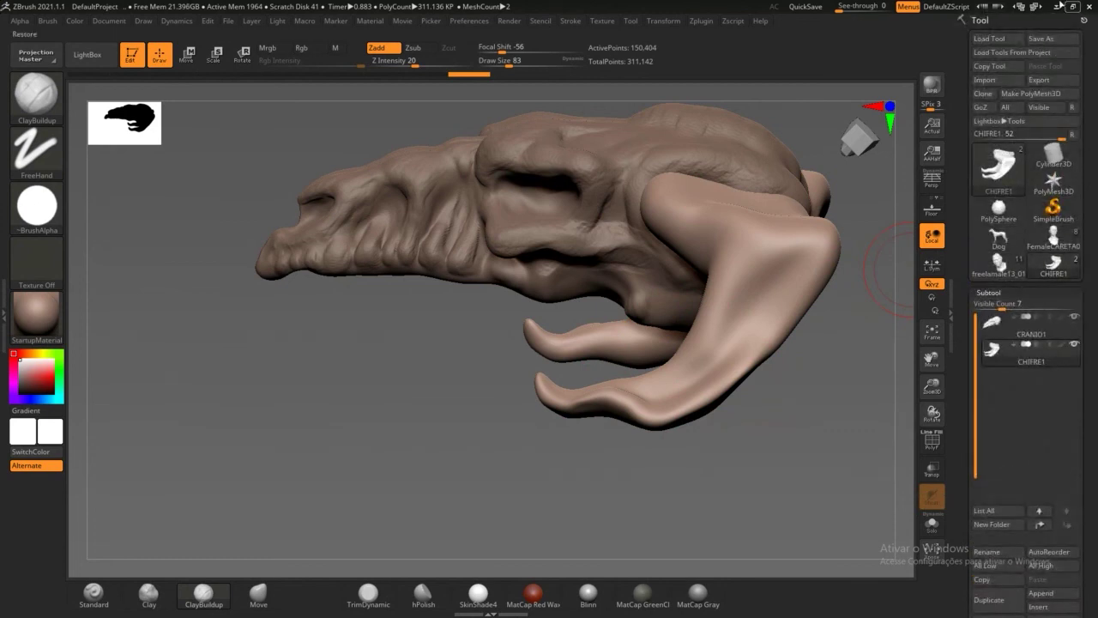
Step: Save the ZTool as CRANIO_drago01 by appending 01 to the existing CRANIO_drago name
left_click(1055, 40)
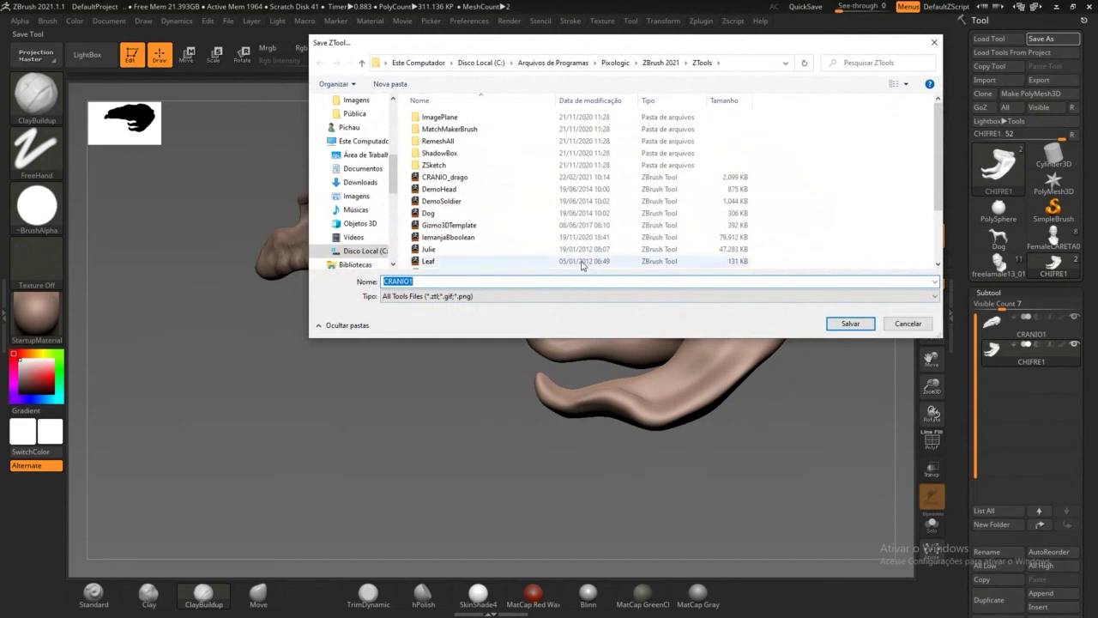
left_click(455, 177)
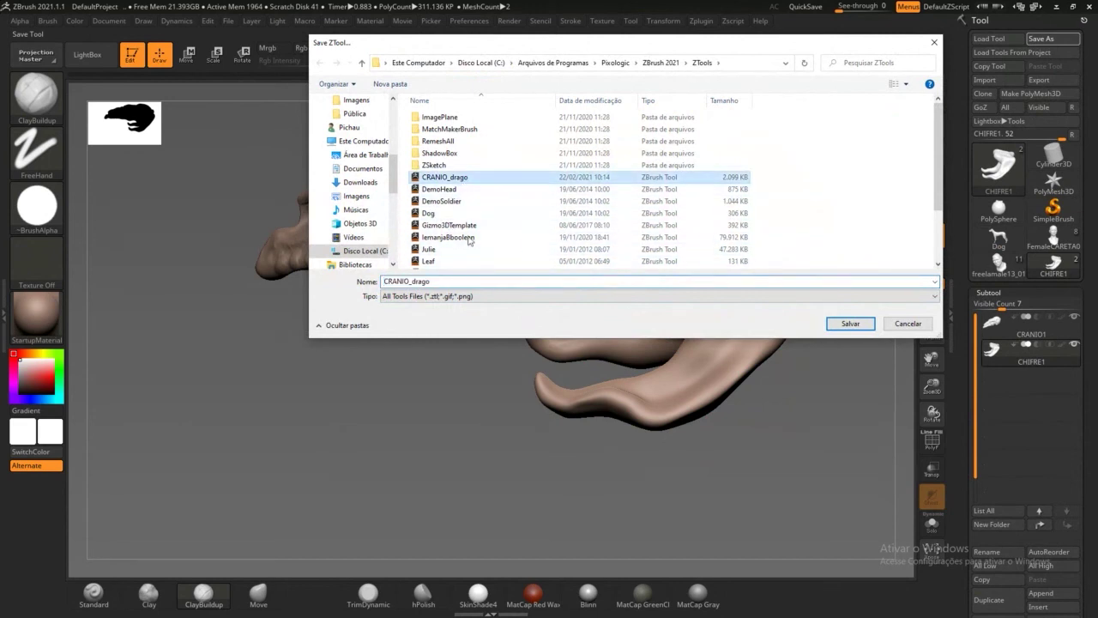
left_click(483, 282)
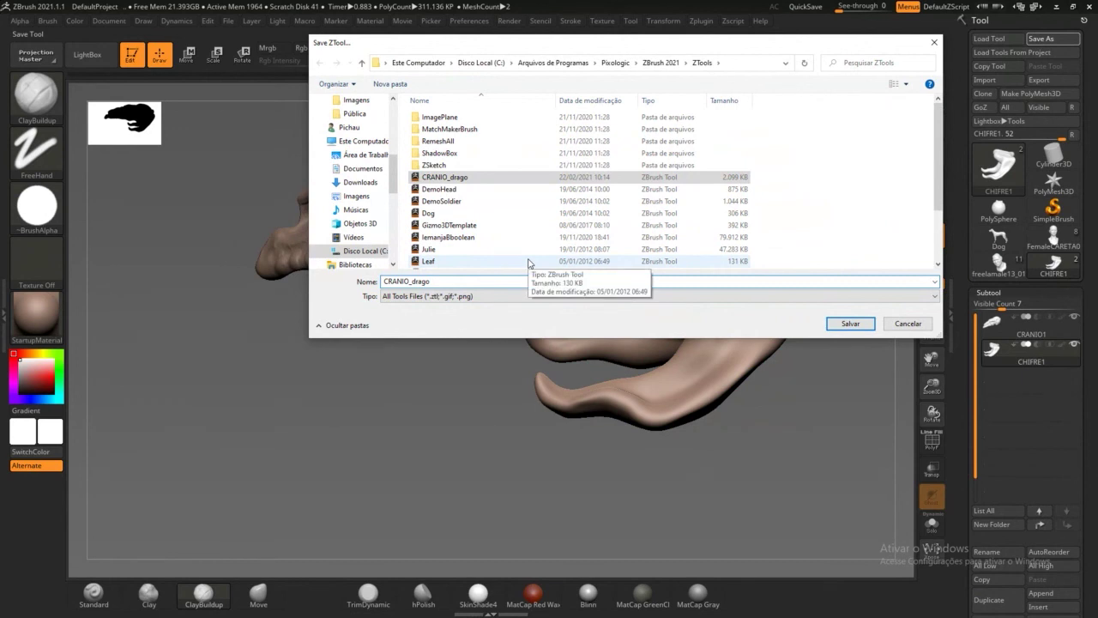
type("01")
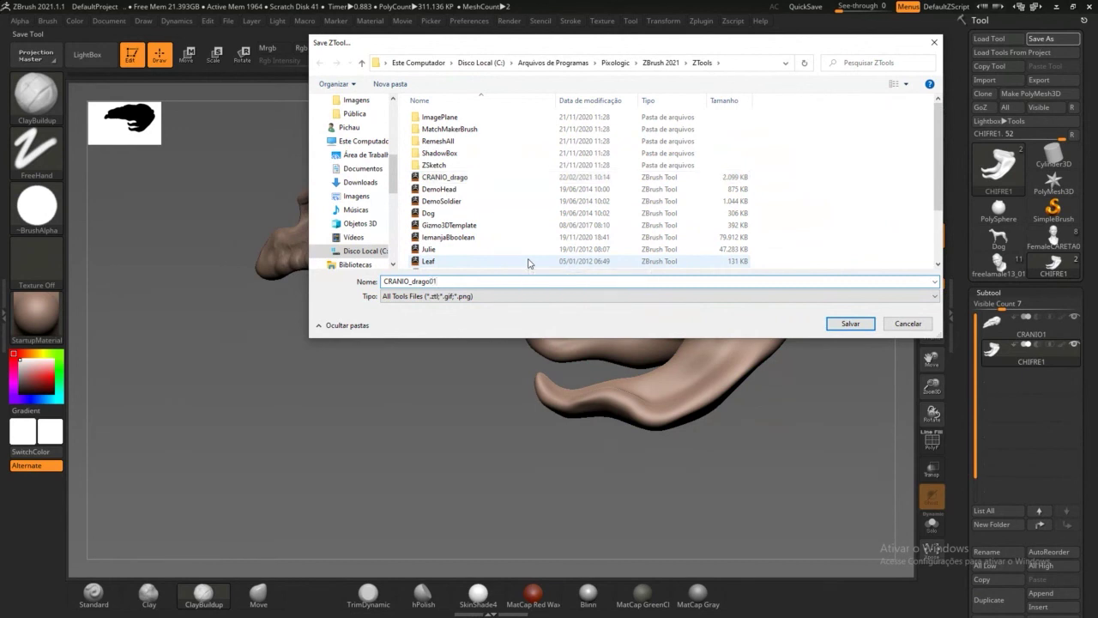
left_click(858, 324)
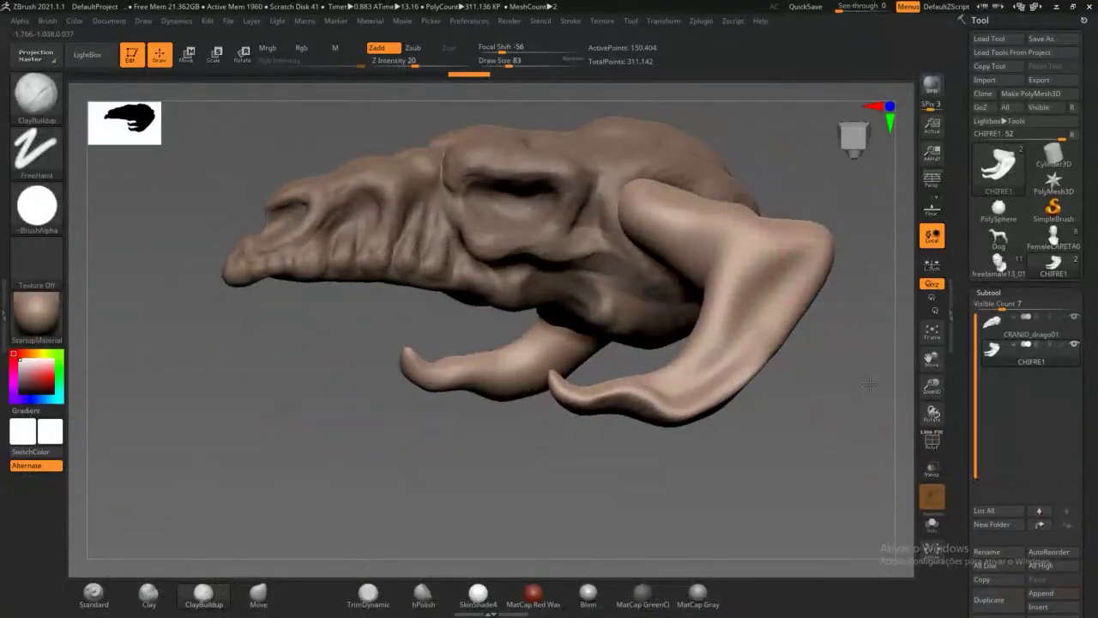
left_click_drag(870, 385, 867, 379)
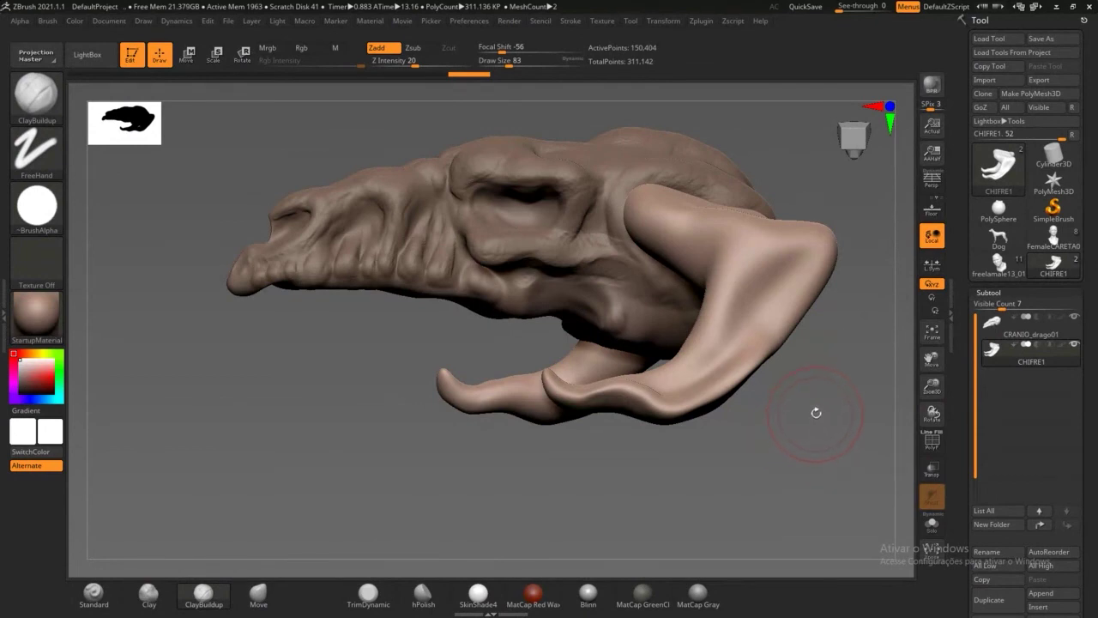
left_click_drag(817, 411, 824, 447)
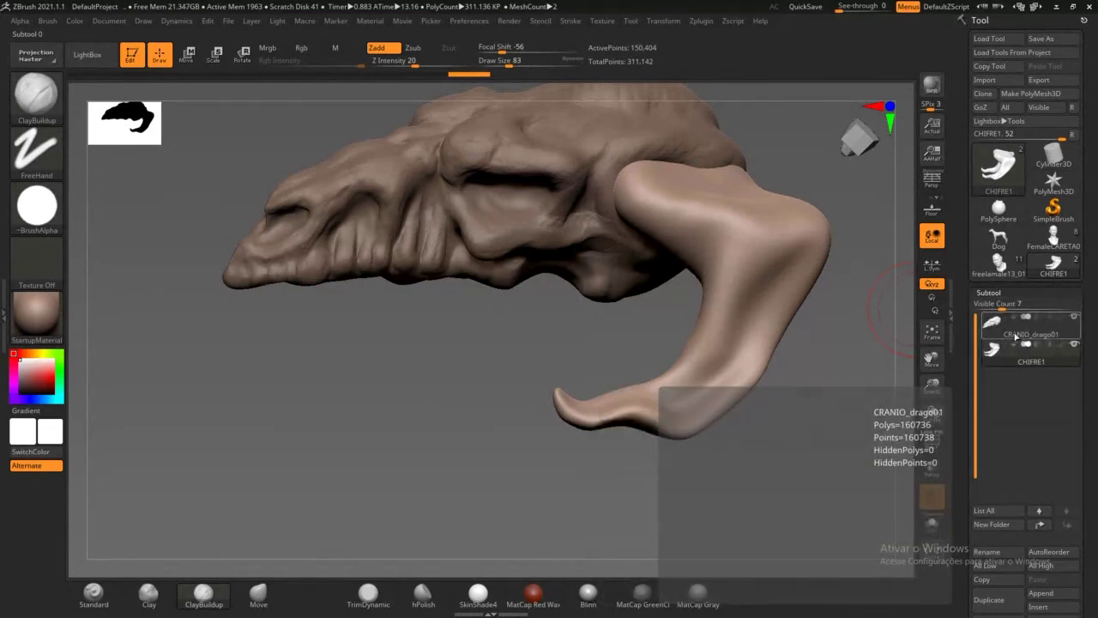
Step: Select the CRANIO_drago01 skull subtool and bring up Tool > Export to save it as OBJ
left_click(1016, 335)
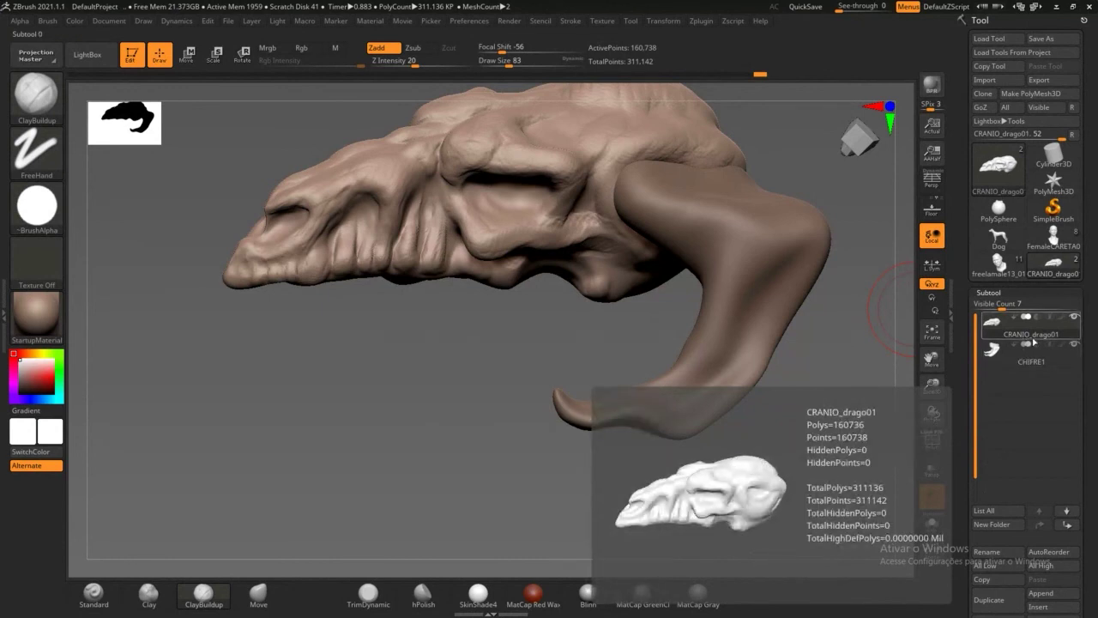
left_click(1033, 338)
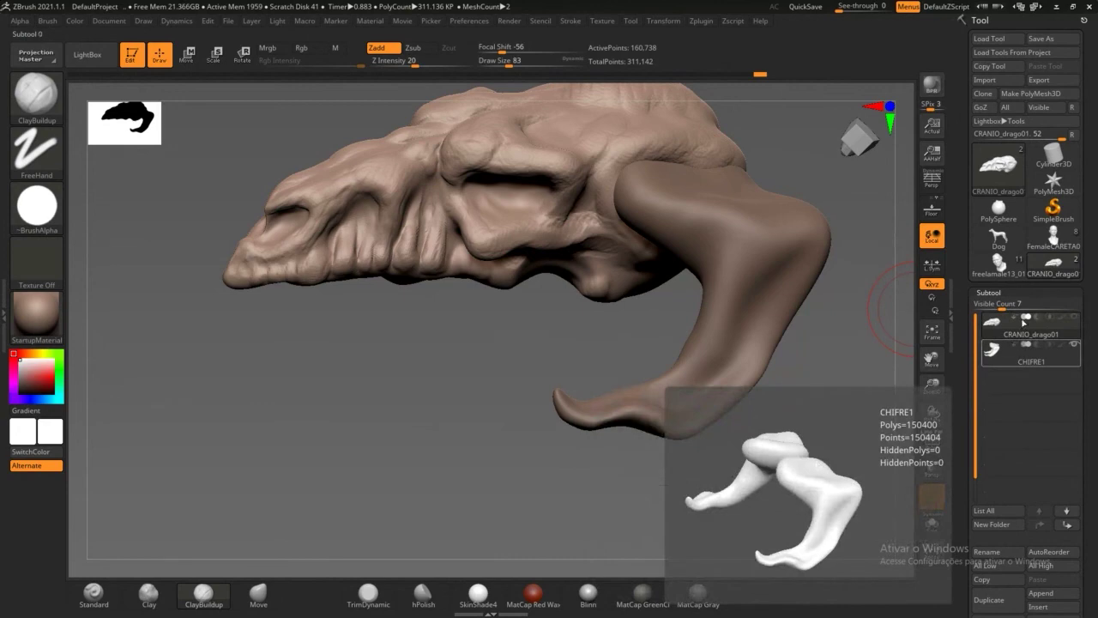
left_click(1058, 81)
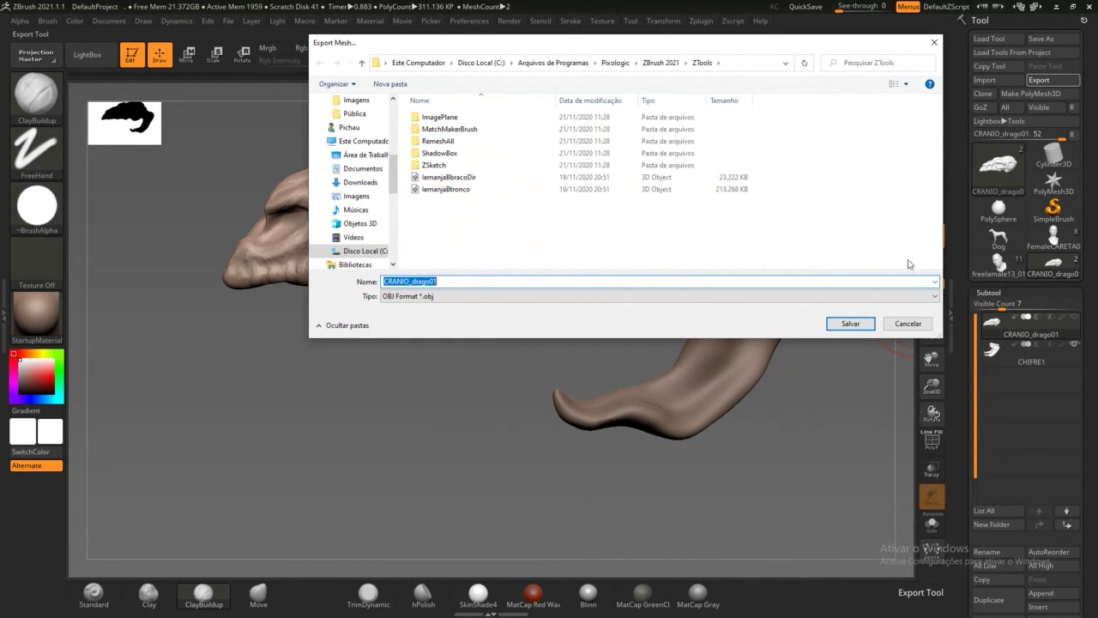
Step: Cancel the Export Mesh dialog so the skull is not exported
left_click(897, 326)
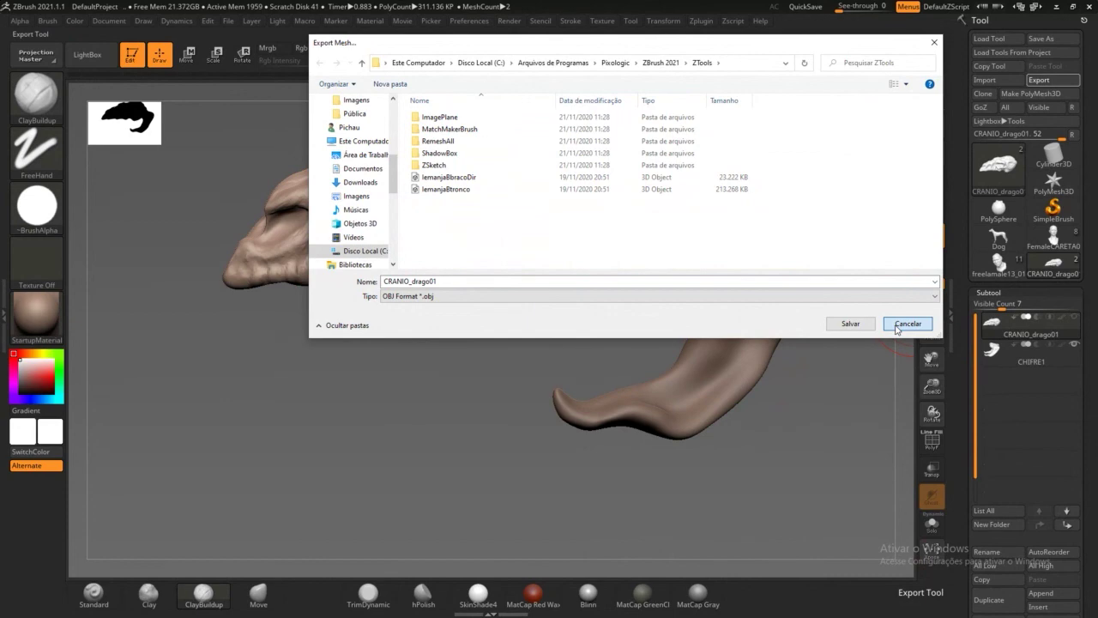
left_click(898, 325)
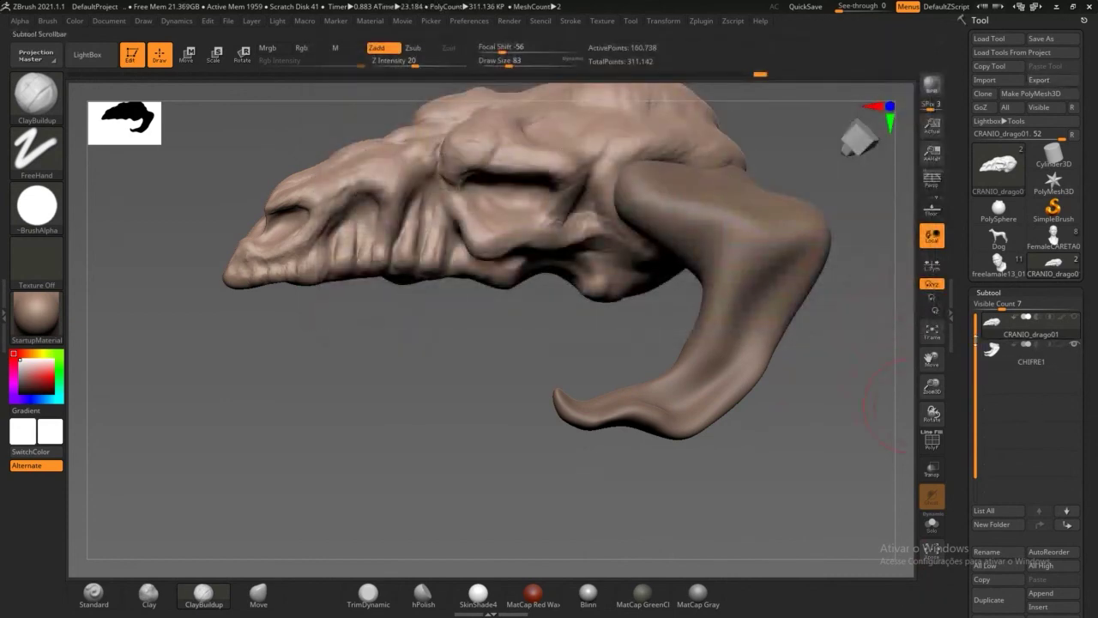
scroll(963, 346, "down", 3)
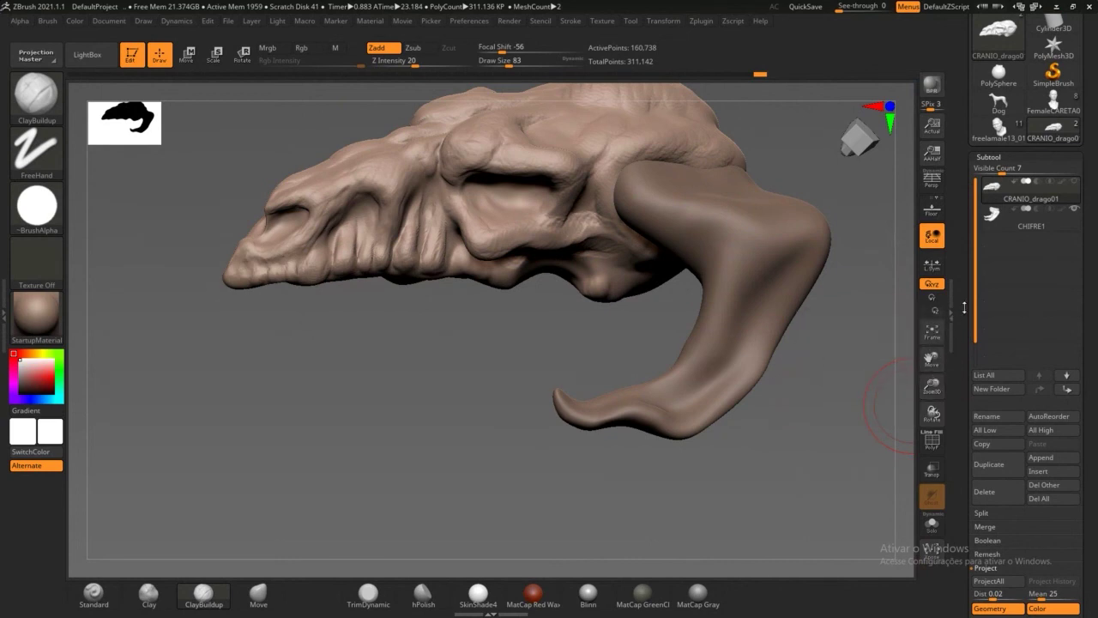
scroll(964, 389, "up", 3)
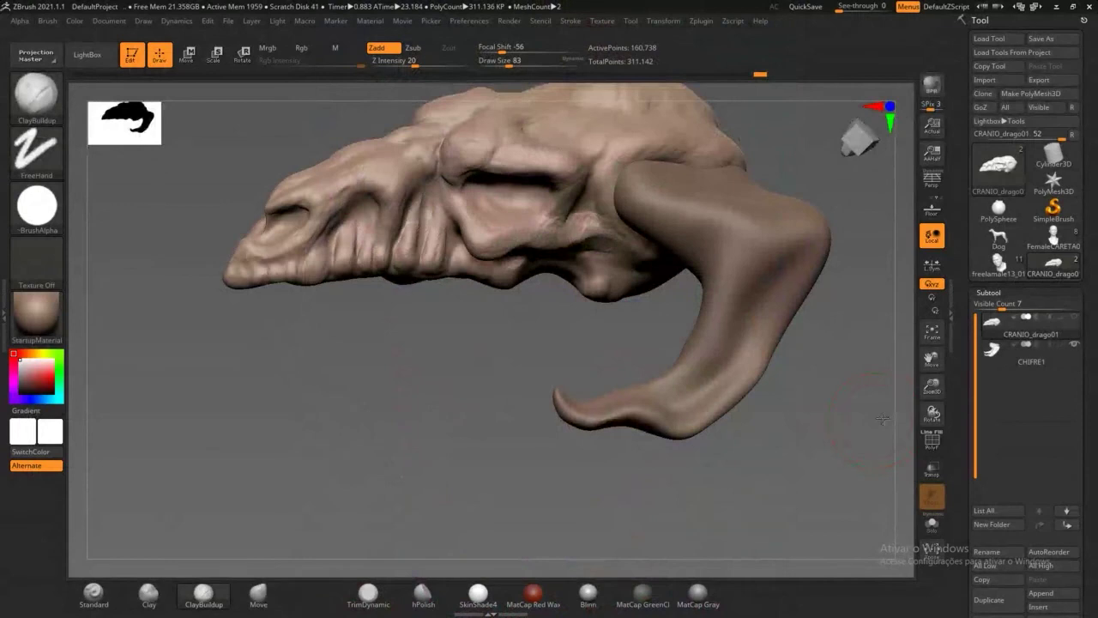
Step: Rotate the skull once more, then minimize ZBrush to reveal the Collaborate session chat
mouse_move(878, 417)
left_mouse_down()
mouse_move(853, 401)
mouse_move(895, 328)
left_mouse_up()
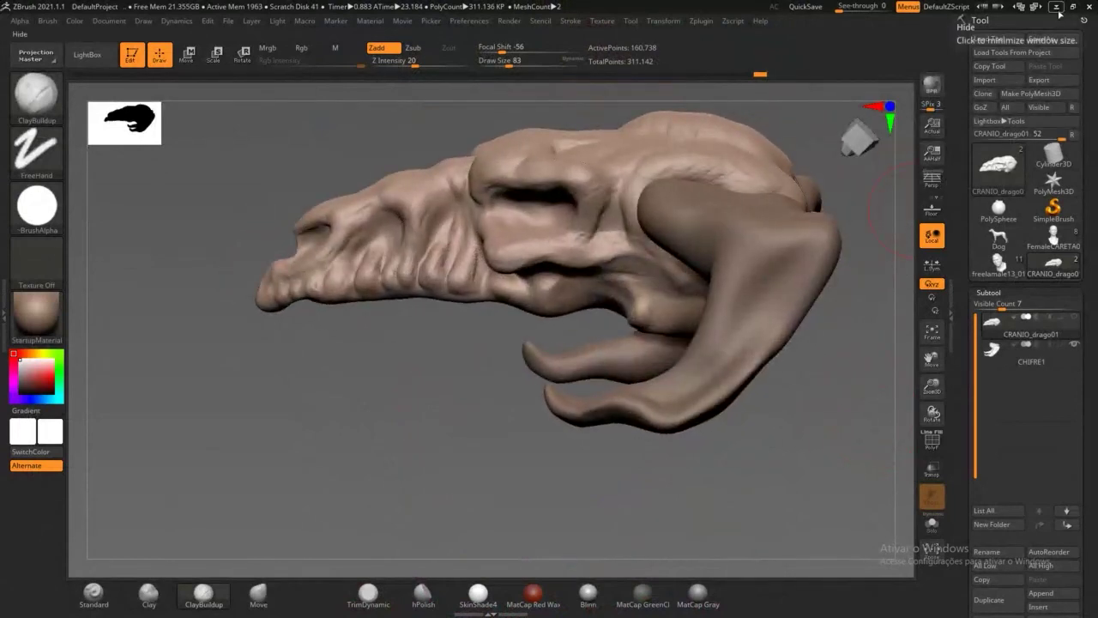
left_click(1058, 8)
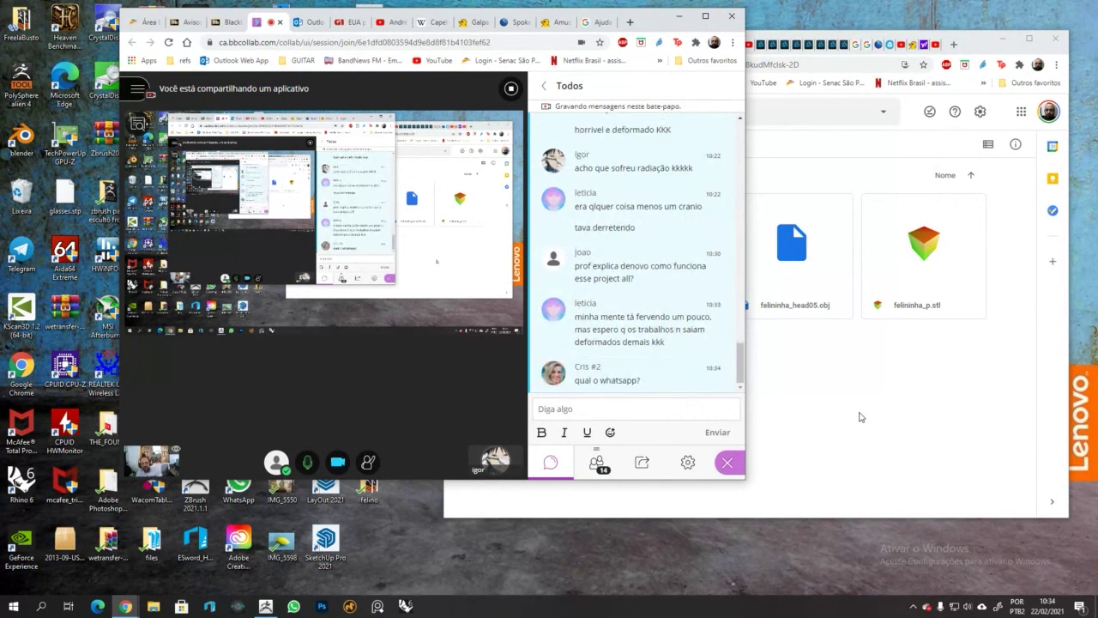
left_click(598, 408)
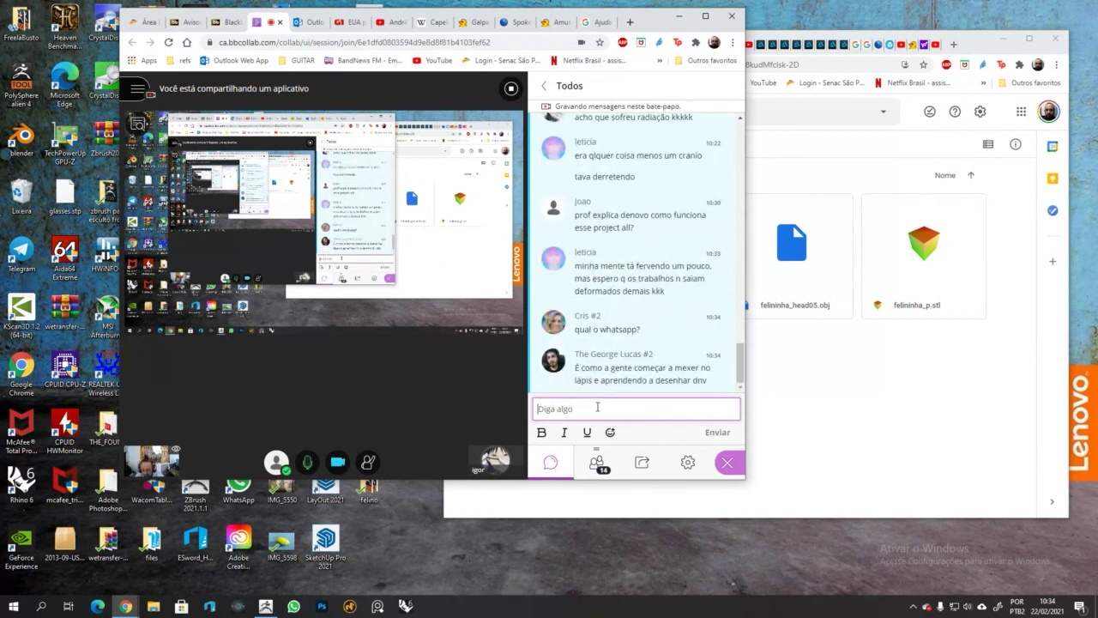
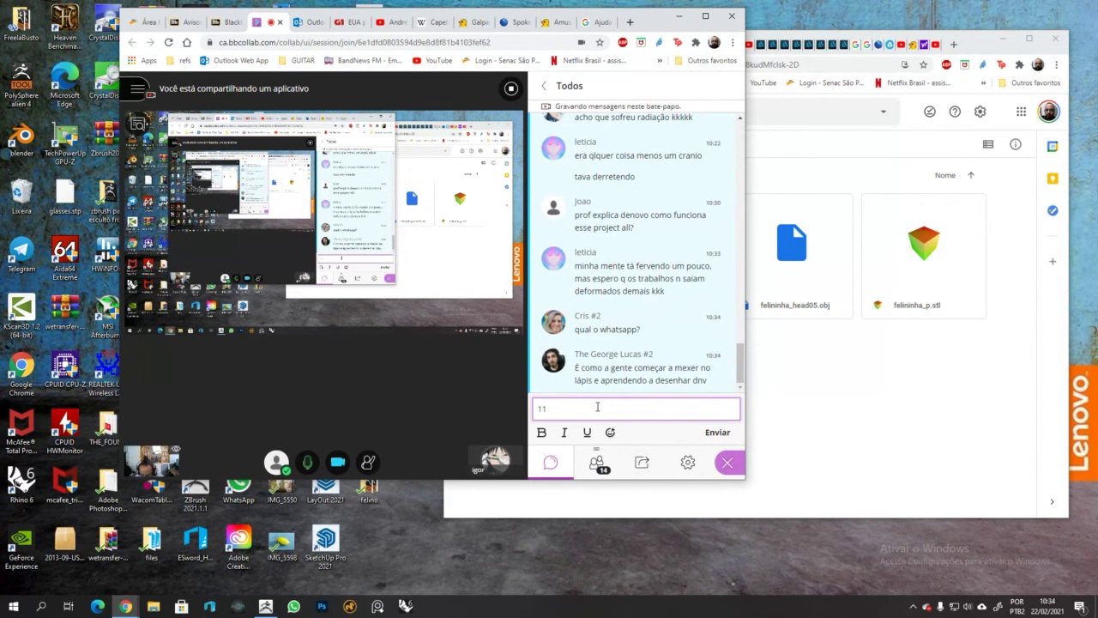
key("Return")
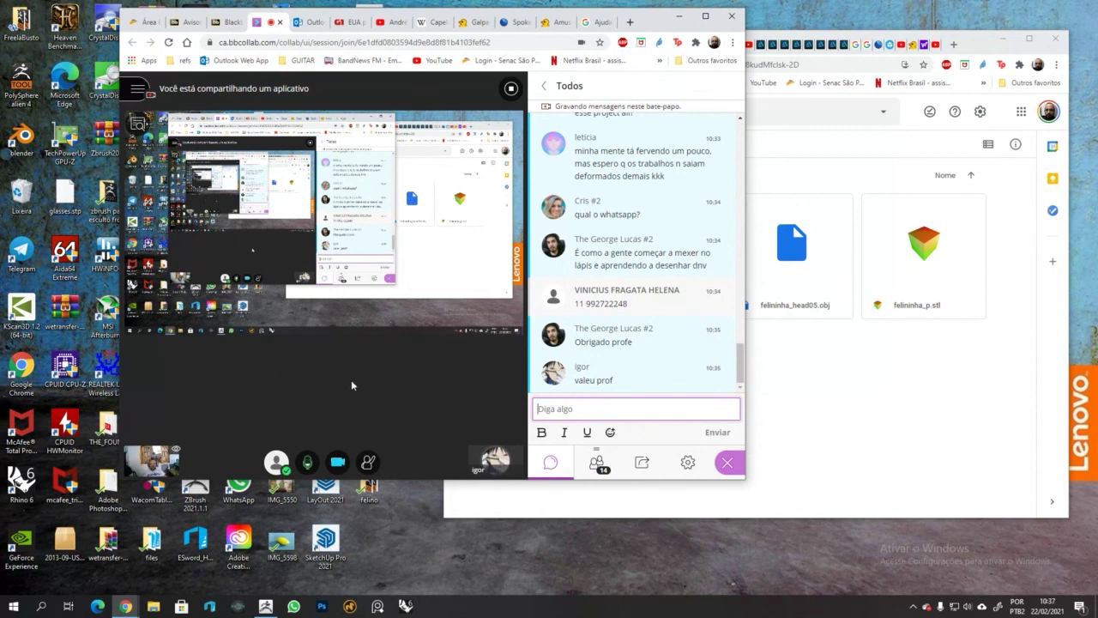
scroll(663, 322, "up", 15)
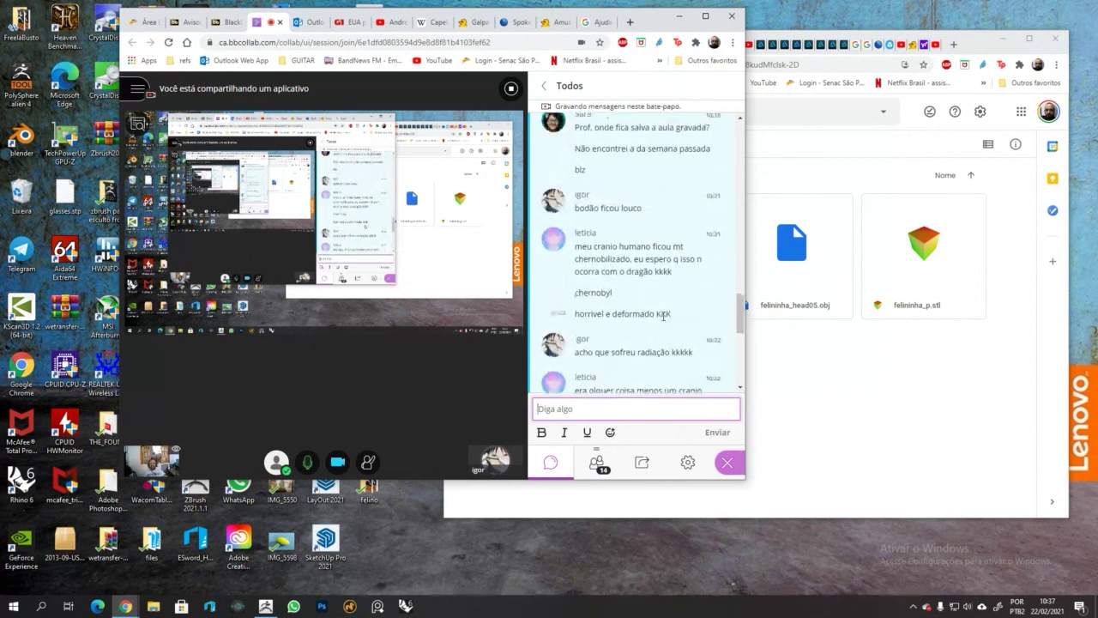
scroll(635, 319, "up", 6)
scroll(601, 322, "down", 8)
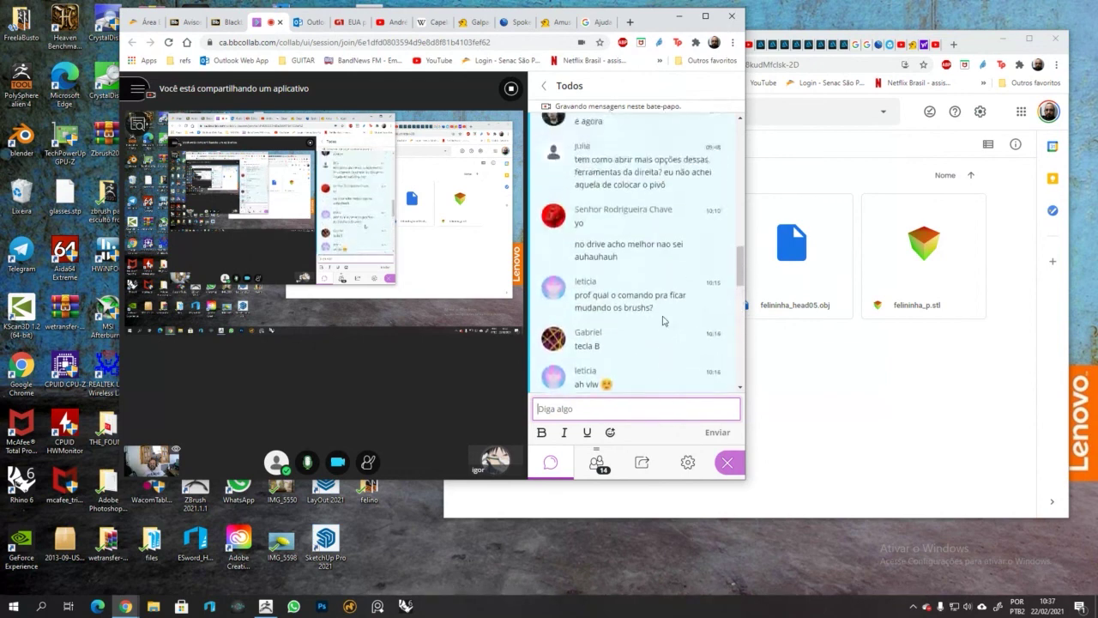
Step: Check the 14 participants, read the newest chat messages, and open the Aulas de escultura session menu
left_click(595, 463)
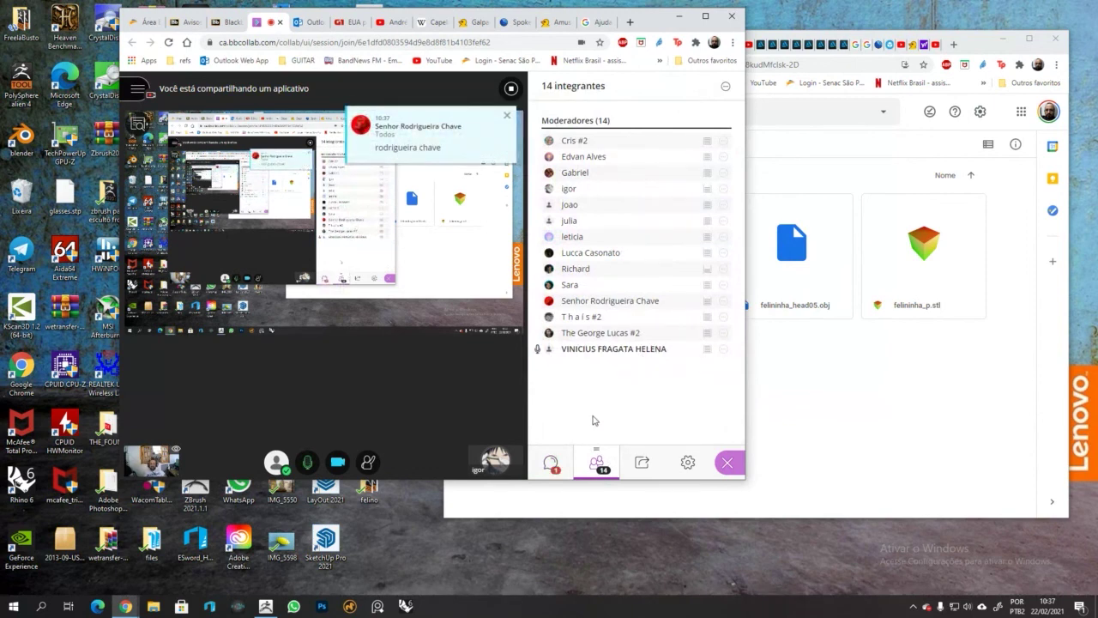
left_click(554, 467)
scroll(670, 326, "down", 3)
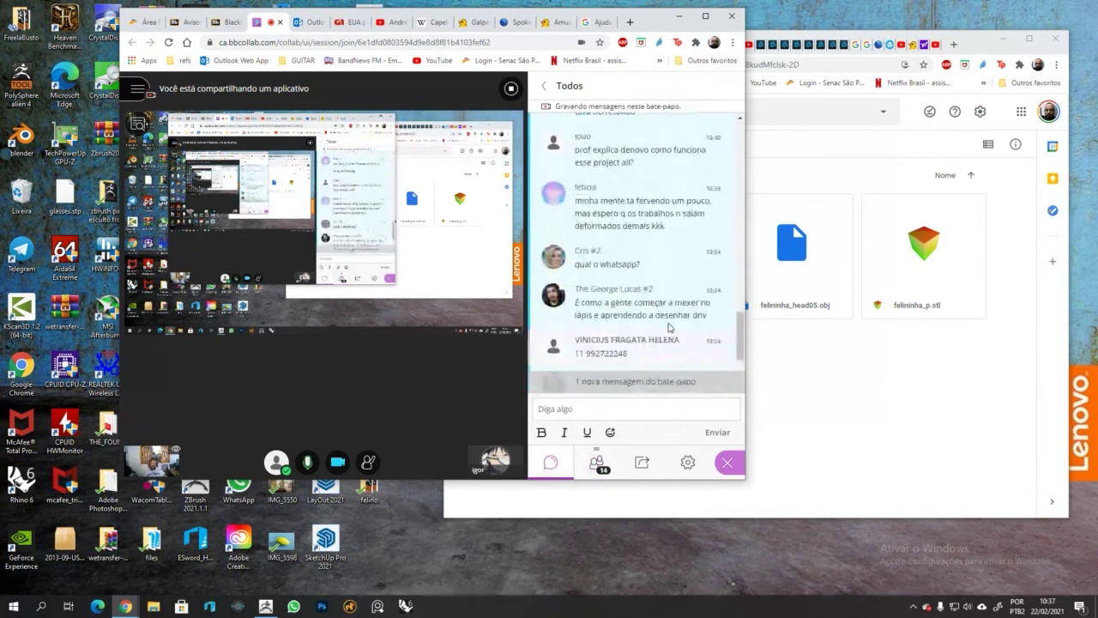
scroll(669, 327, "down", 3)
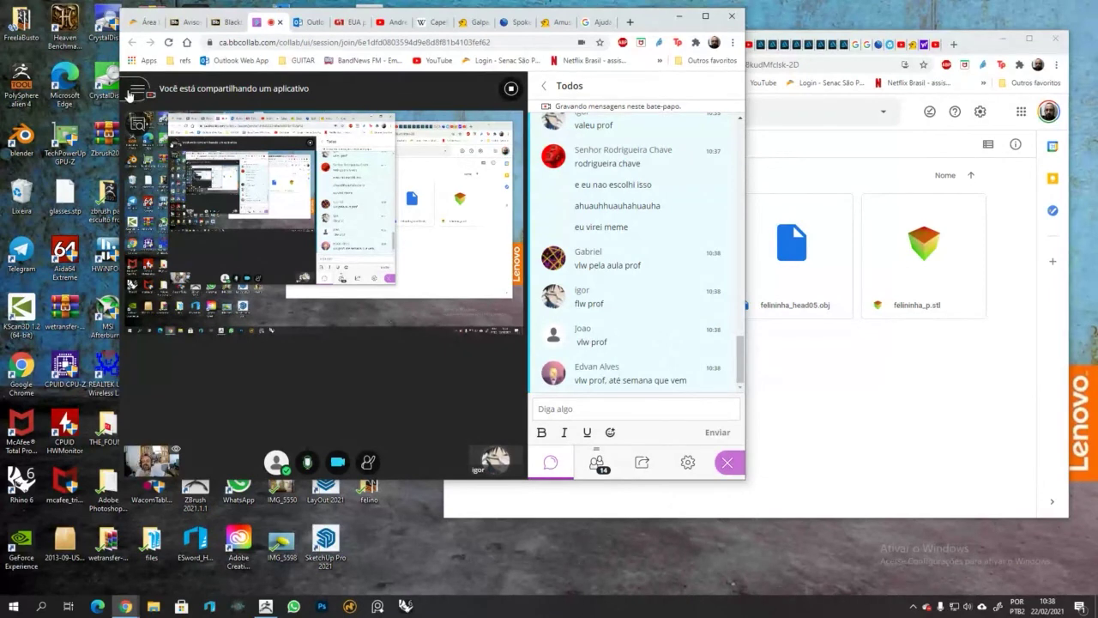
left_click(136, 89)
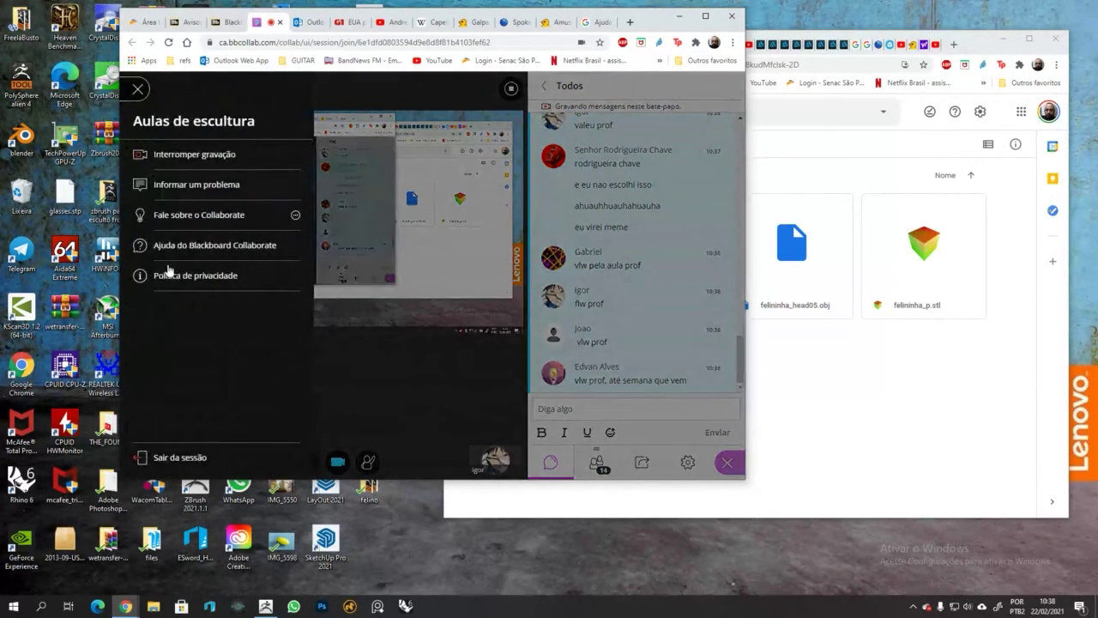